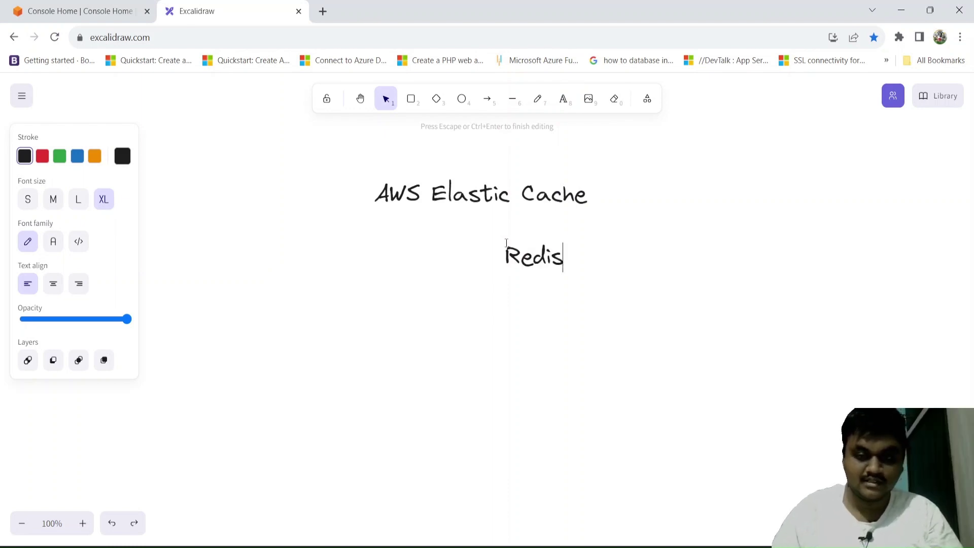
Add a second line reading "Mem" below "Redis" in the canvas text and finish editing.
{"action": "key", "text": "Return"}
{"action": "type", "text": "Mem"}
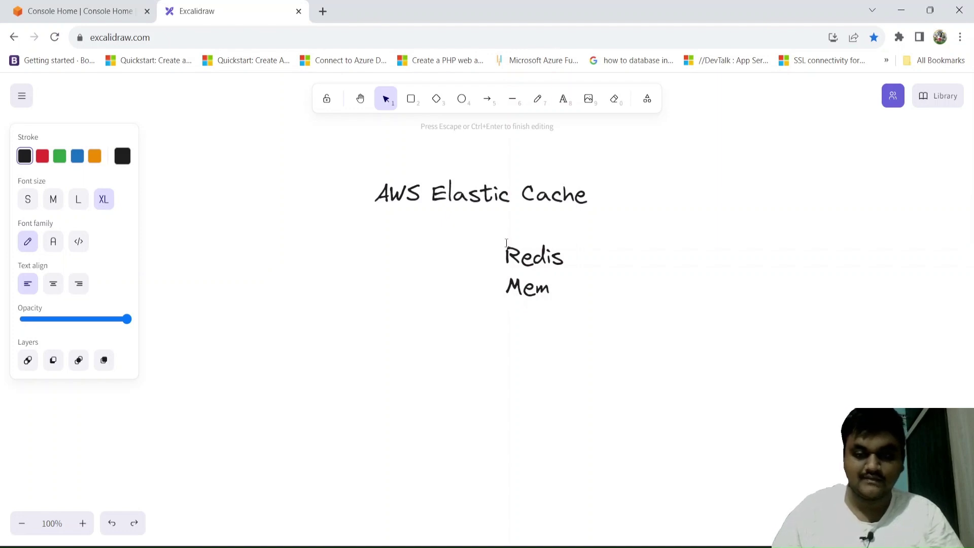
{"action": "left_click", "coordinate": [567, 269]}
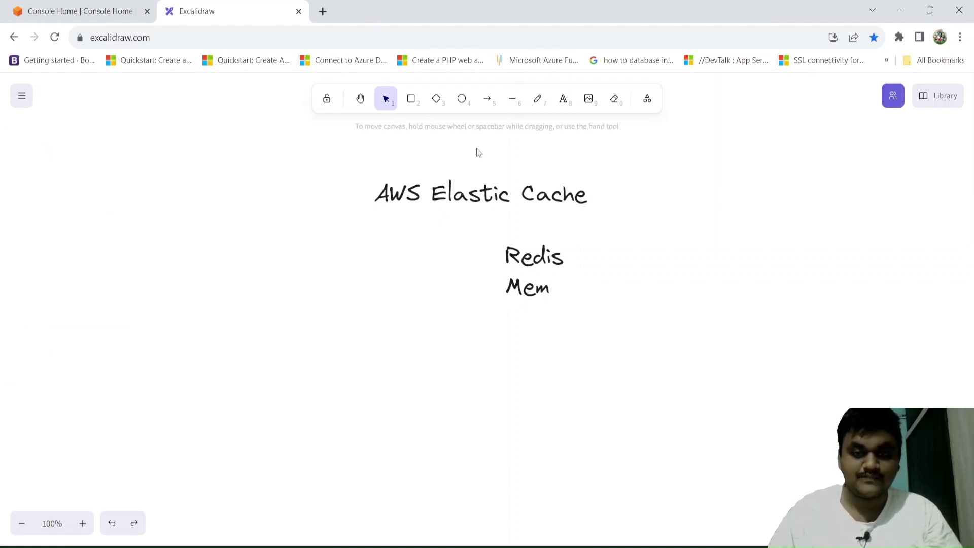
Switch to the AWS Console Home page and check the account menu.
{"action": "left_click", "coordinate": [112, 5]}
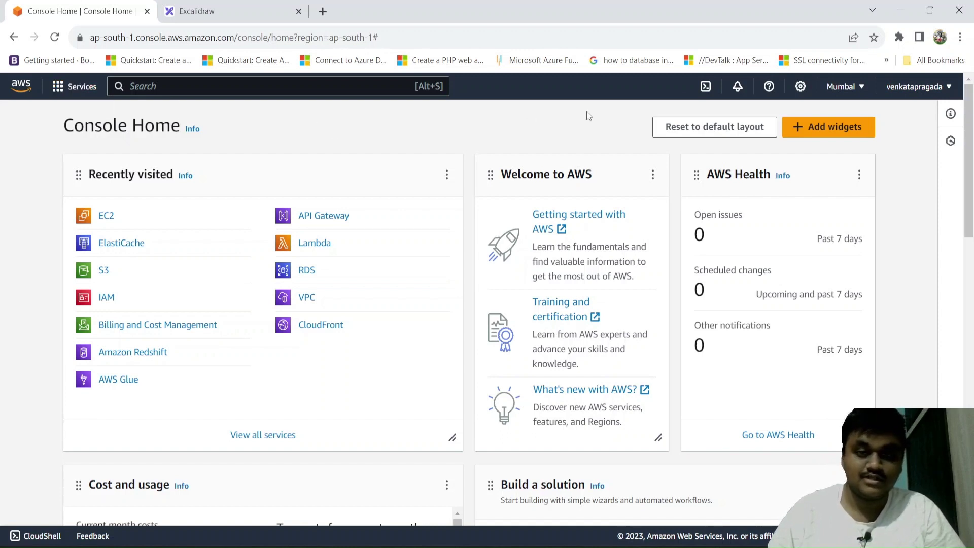
{"action": "left_click", "coordinate": [914, 87]}
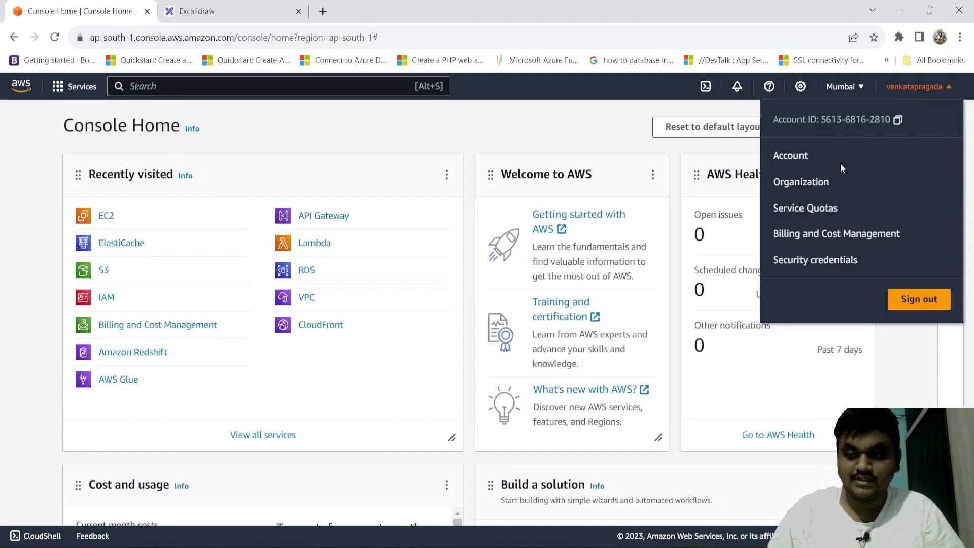
{"action": "left_click", "coordinate": [572, 124]}
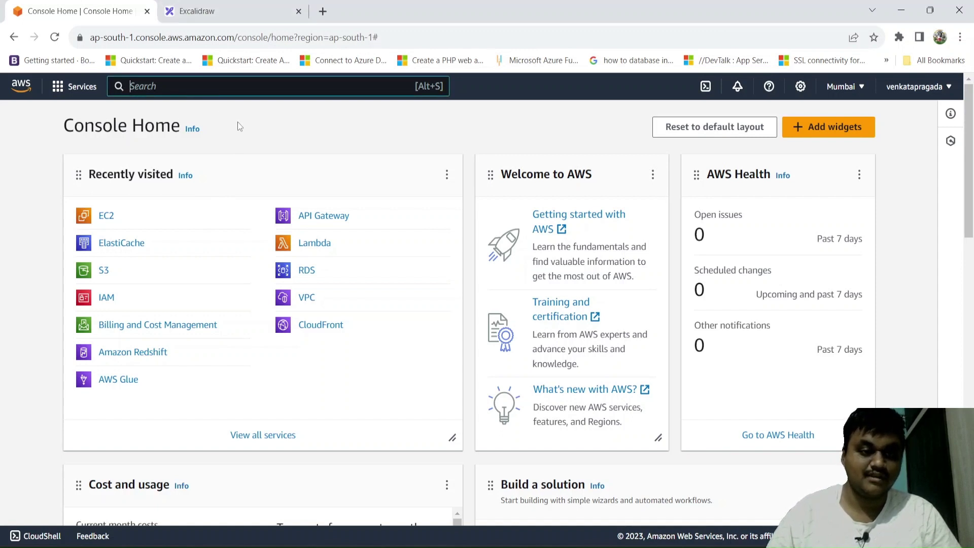
{"action": "left_click", "coordinate": [228, 6]}
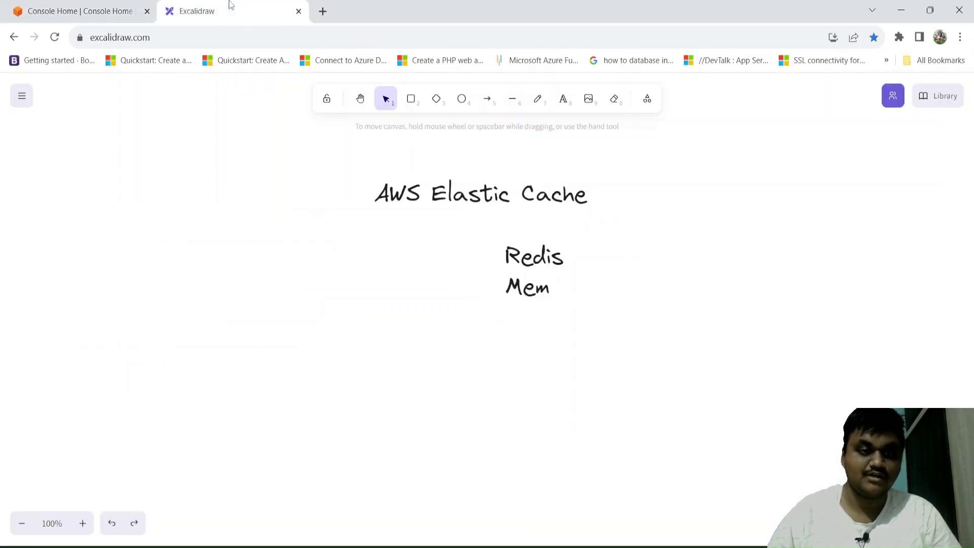
{"action": "left_click", "coordinate": [106, 4]}
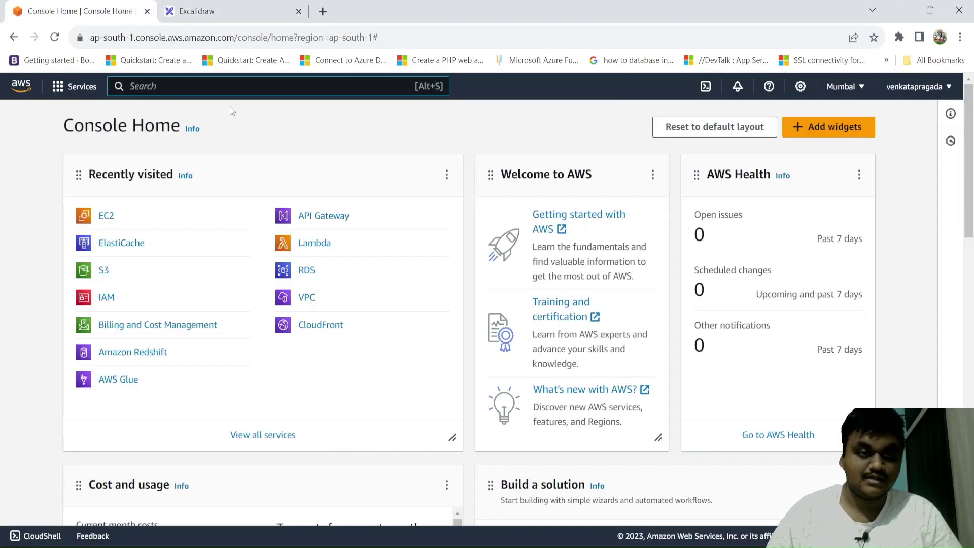
Search the AWS services for "vpc" and open the list of existing VPCs.
{"action": "left_click", "coordinate": [227, 87]}
{"action": "type", "text": "v"}
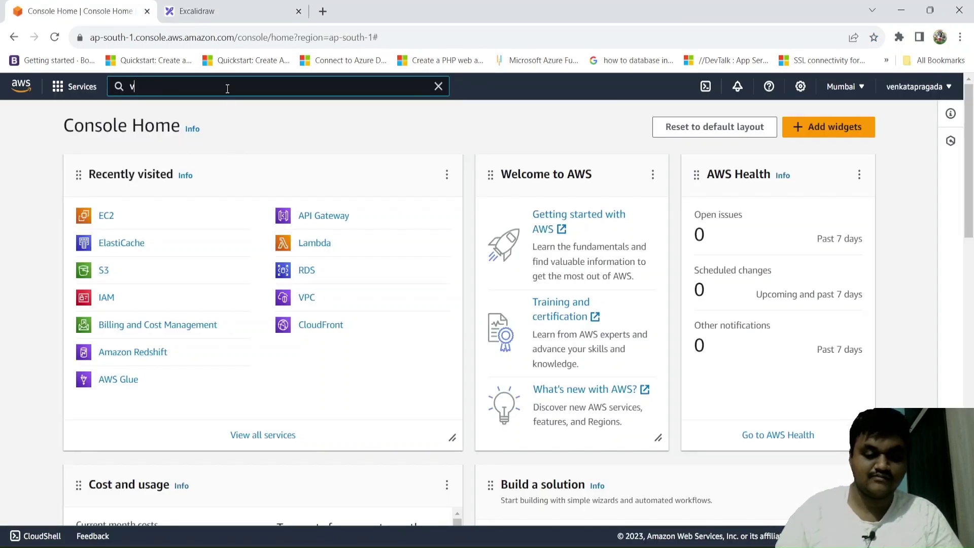
{"action": "type", "text": "pc"}
{"action": "key", "text": "Return"}
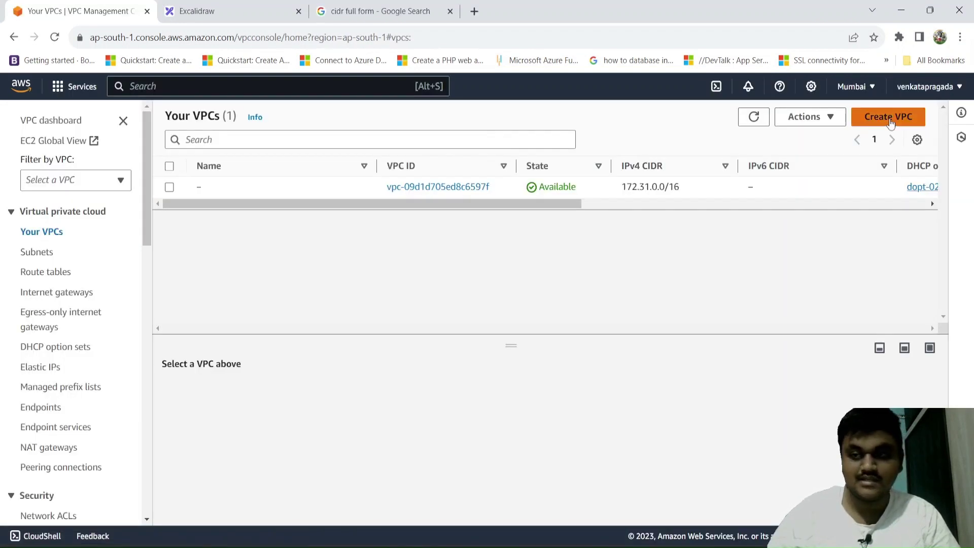
Start creating a VPC with the VPC only option and name it Redisvpc.
{"action": "left_click", "coordinate": [896, 118]}
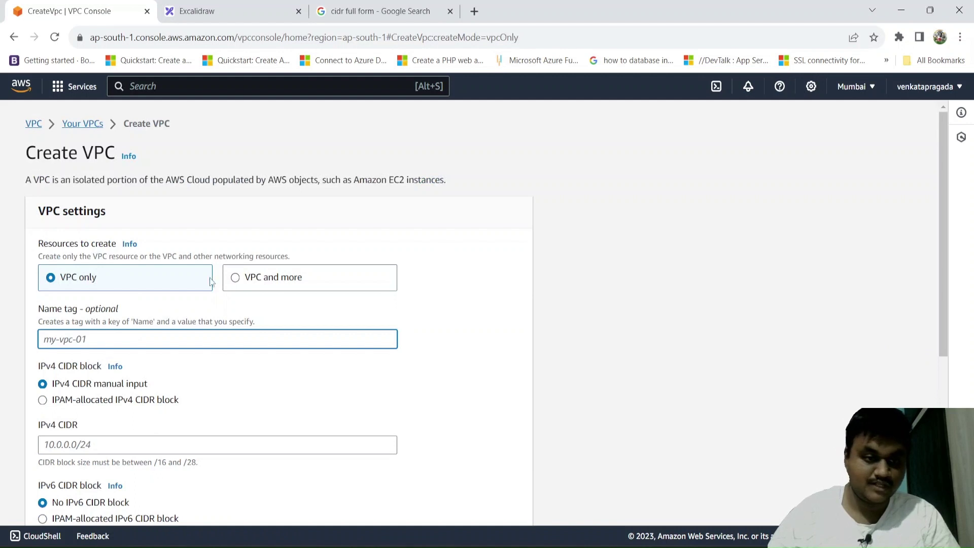
{"action": "scroll", "coordinate": [184, 283], "scroll_direction": "down", "scroll_amount": 2}
{"action": "left_click", "coordinate": [135, 182]}
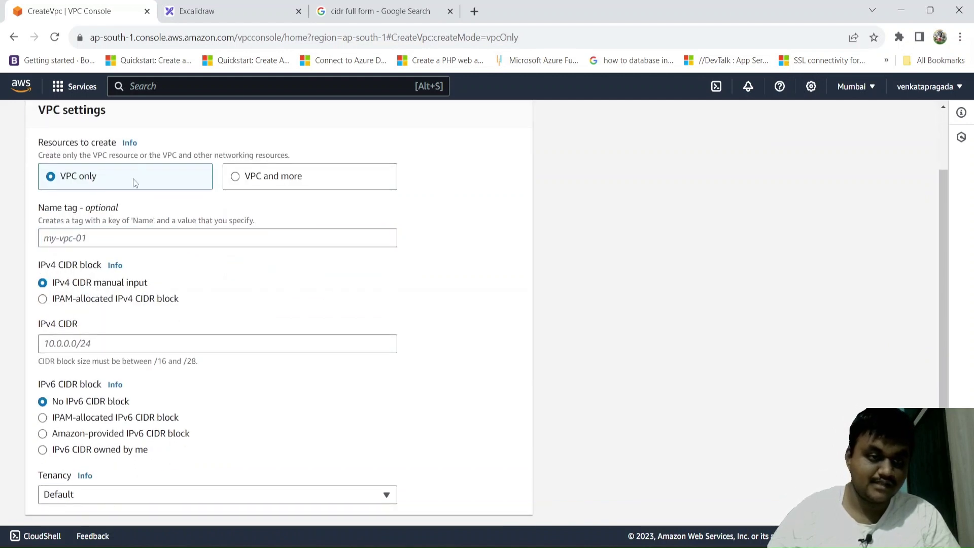
{"action": "scroll", "coordinate": [135, 183], "scroll_direction": "down", "scroll_amount": 1}
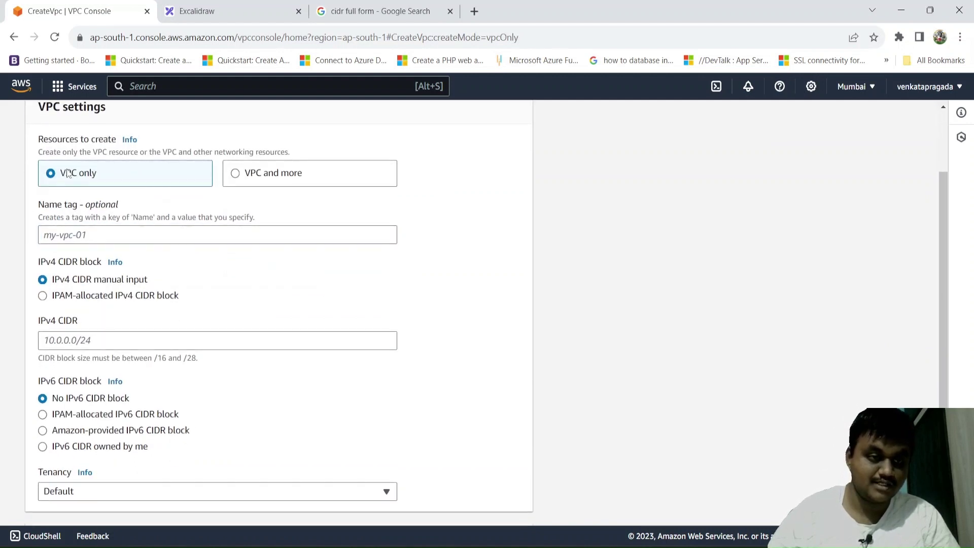
{"action": "left_click", "coordinate": [82, 234]}
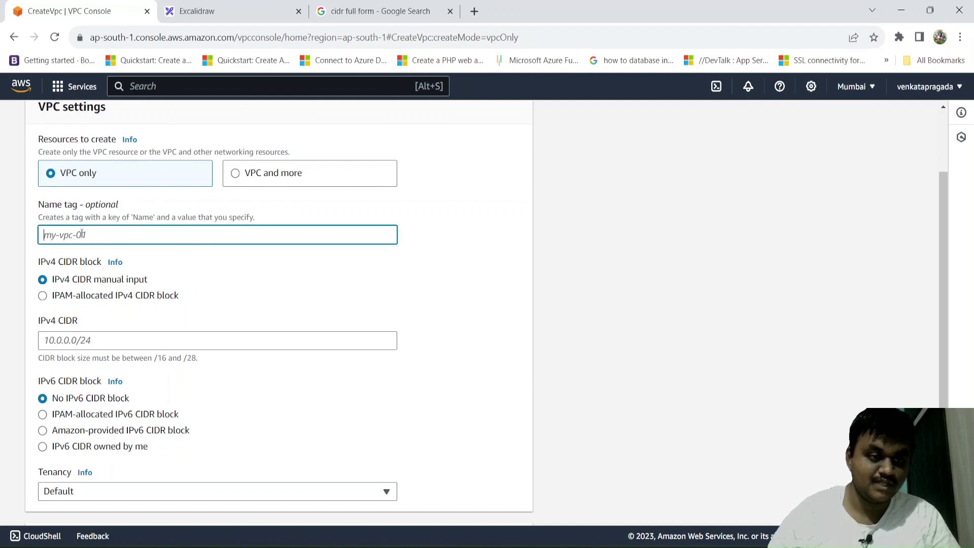
{"action": "type", "text": "Redis"}
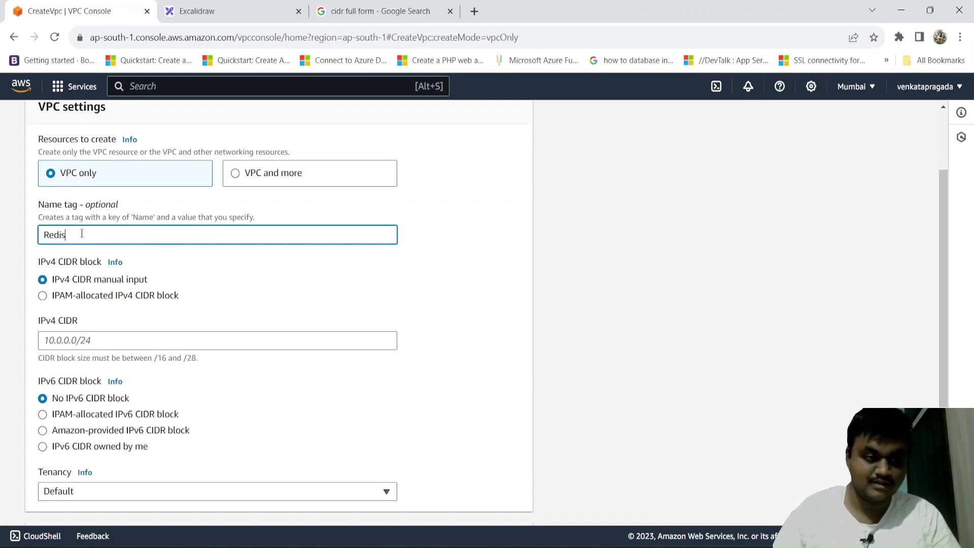
{"action": "type", "text": "vpc"}
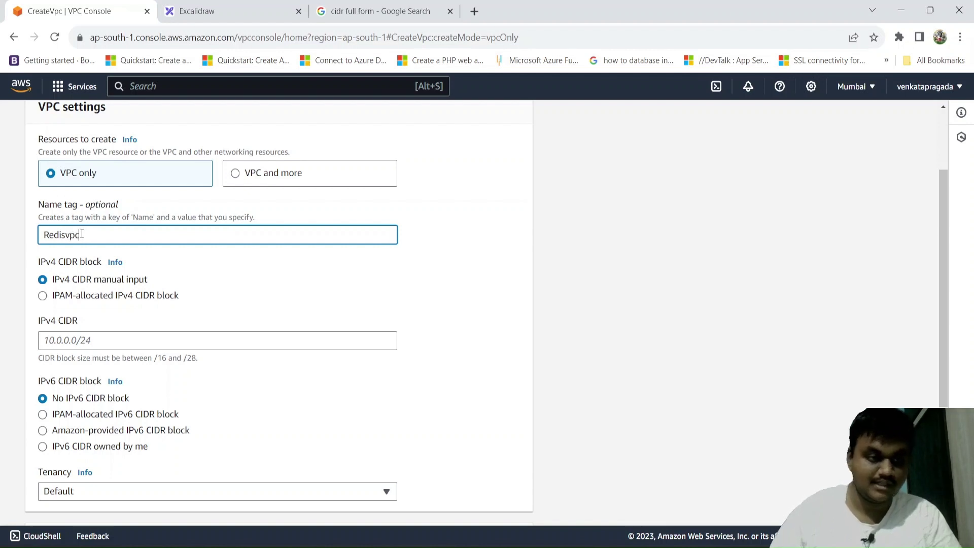
Set the IPv4 CIDR to 192.168.0.0/16 and create the VPC.
{"action": "scroll", "coordinate": [83, 238], "scroll_direction": "down", "scroll_amount": 2}
{"action": "left_click", "coordinate": [76, 262]}
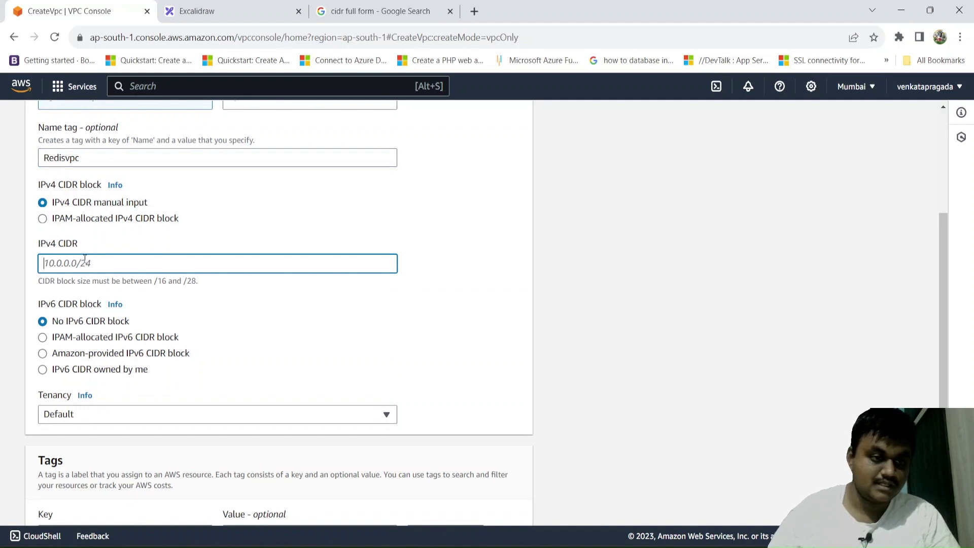
{"action": "scroll", "coordinate": [85, 259], "scroll_direction": "down", "scroll_amount": 1}
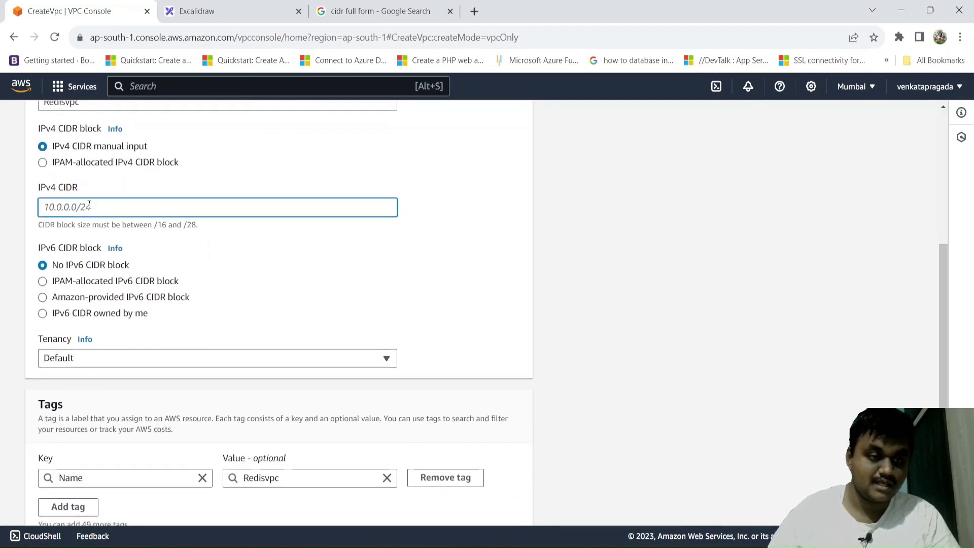
{"action": "type", "text": "192.1"}
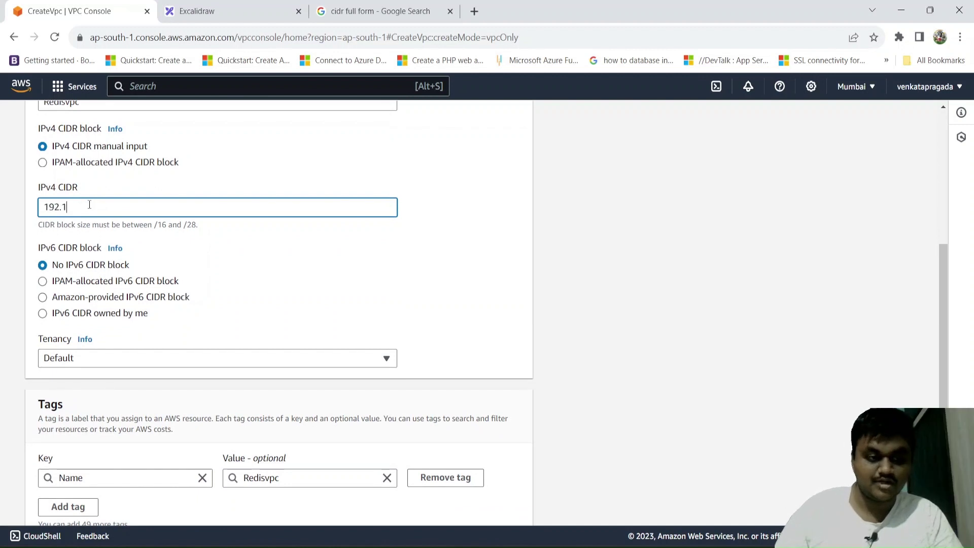
{"action": "type", "text": "68.0"}
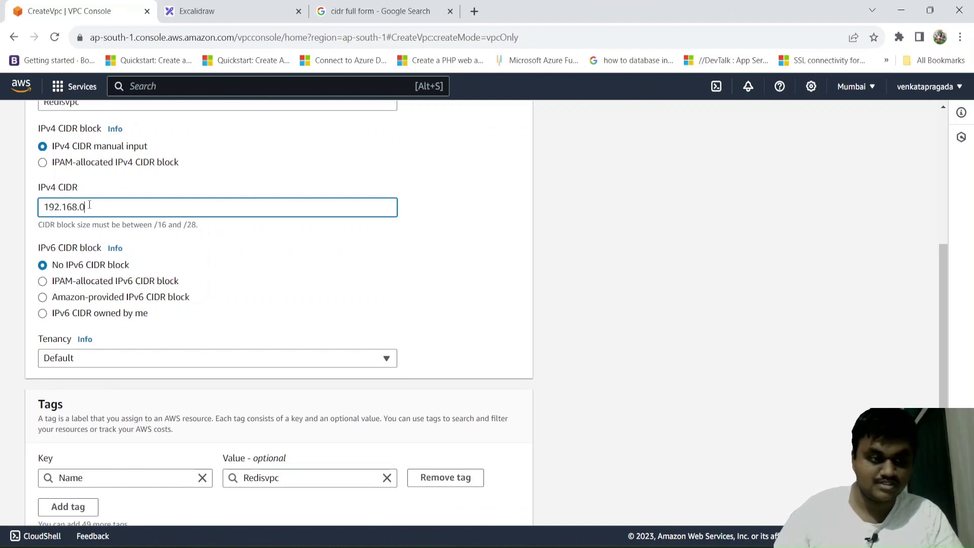
{"action": "type", "text": ".0/"}
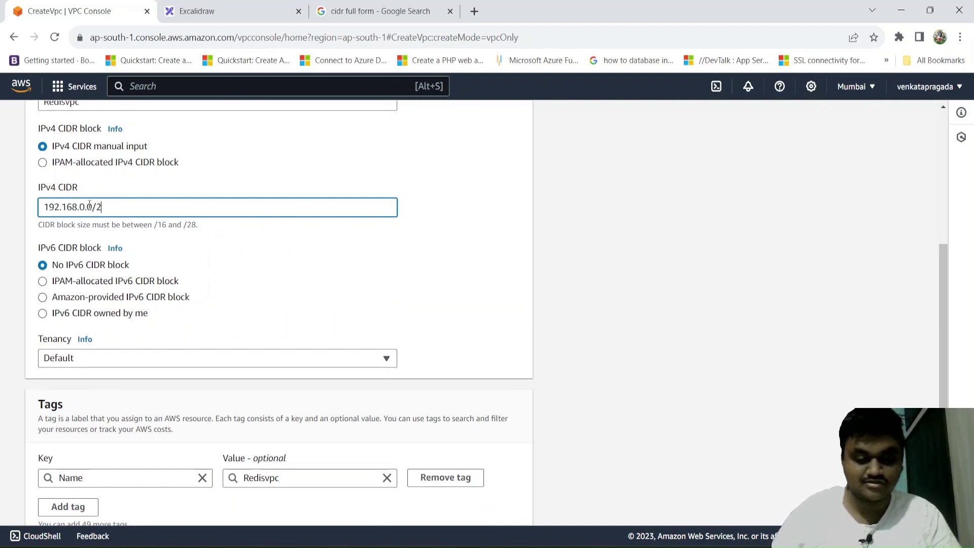
{"action": "type", "text": "16"}
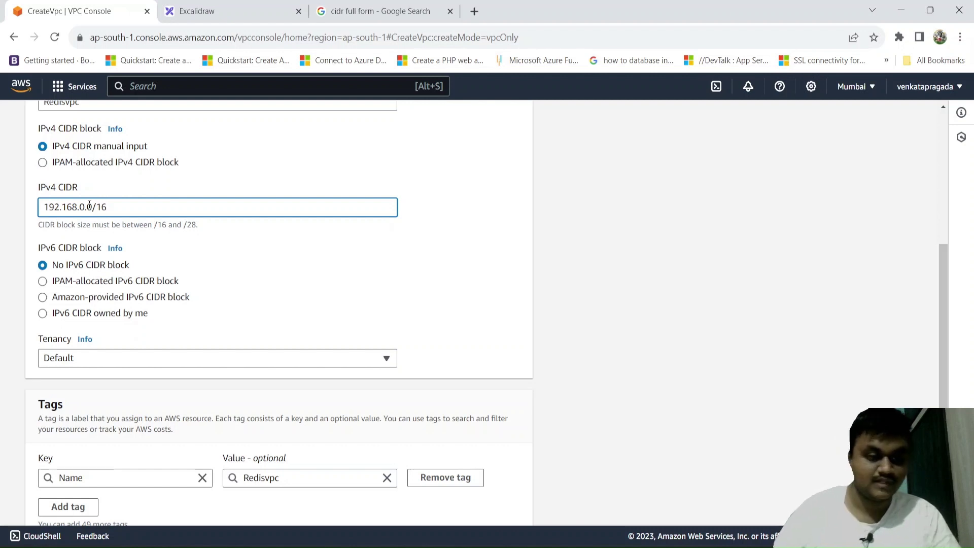
{"action": "scroll", "coordinate": [131, 261], "scroll_direction": "down", "scroll_amount": 1}
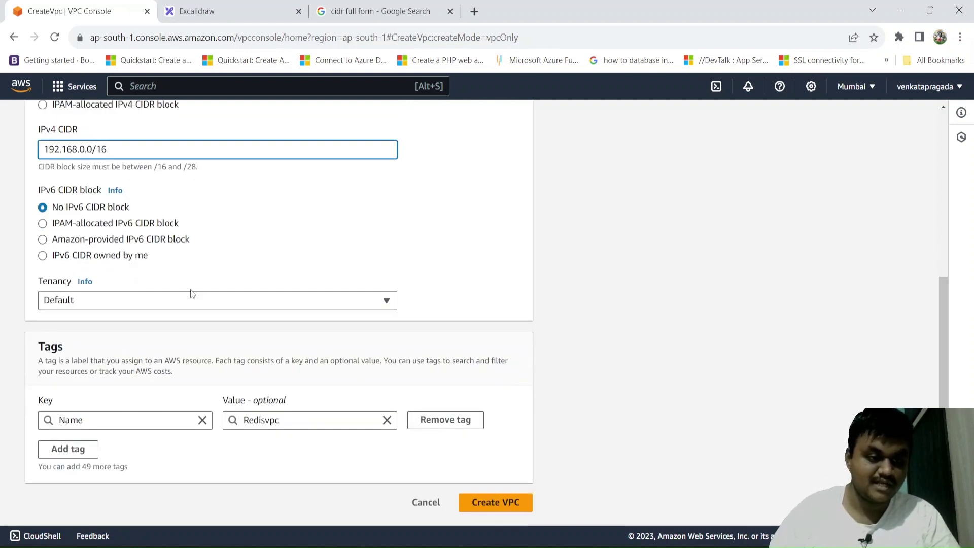
{"action": "left_click", "coordinate": [486, 503]}
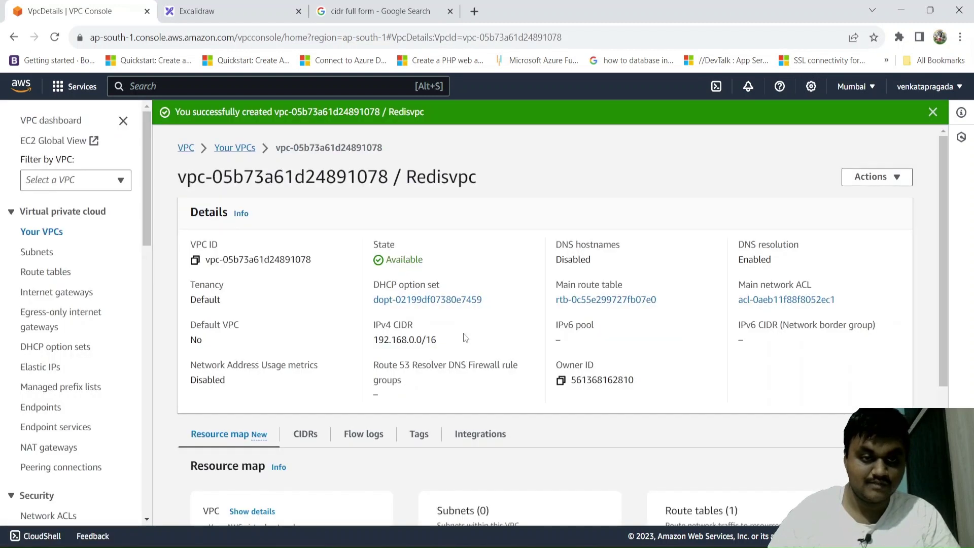
Start creating a new subnet in the Redisvpc VPC.
{"action": "left_click", "coordinate": [36, 253]}
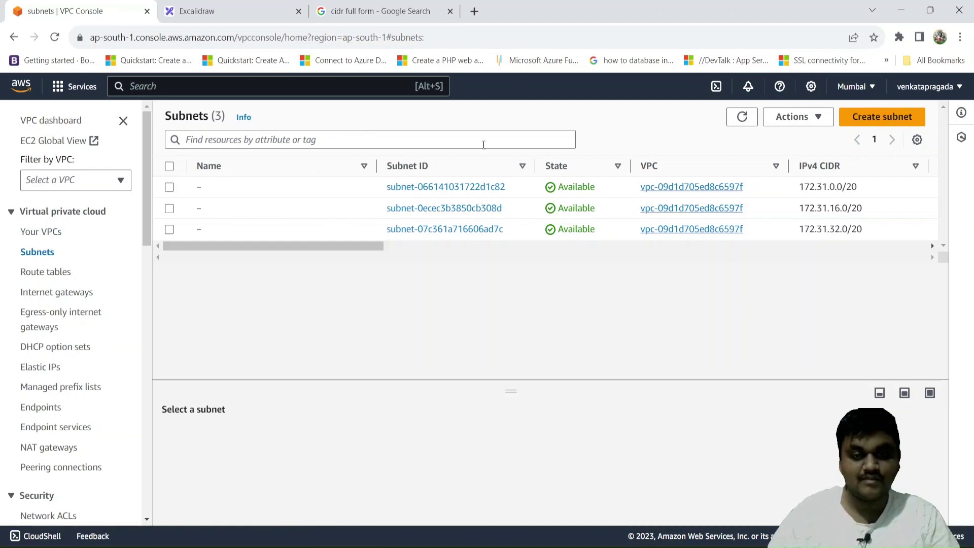
{"action": "left_click", "coordinate": [855, 126]}
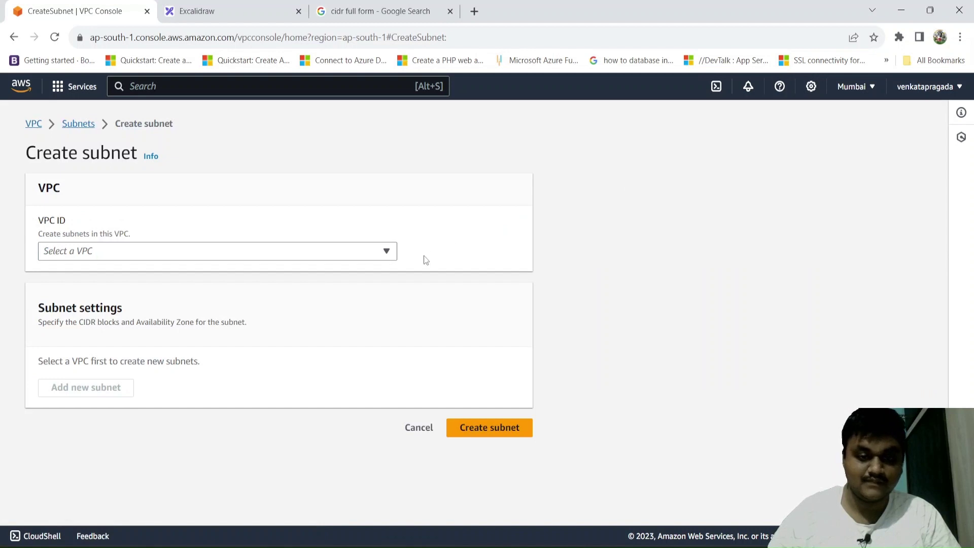
{"action": "left_click", "coordinate": [368, 255]}
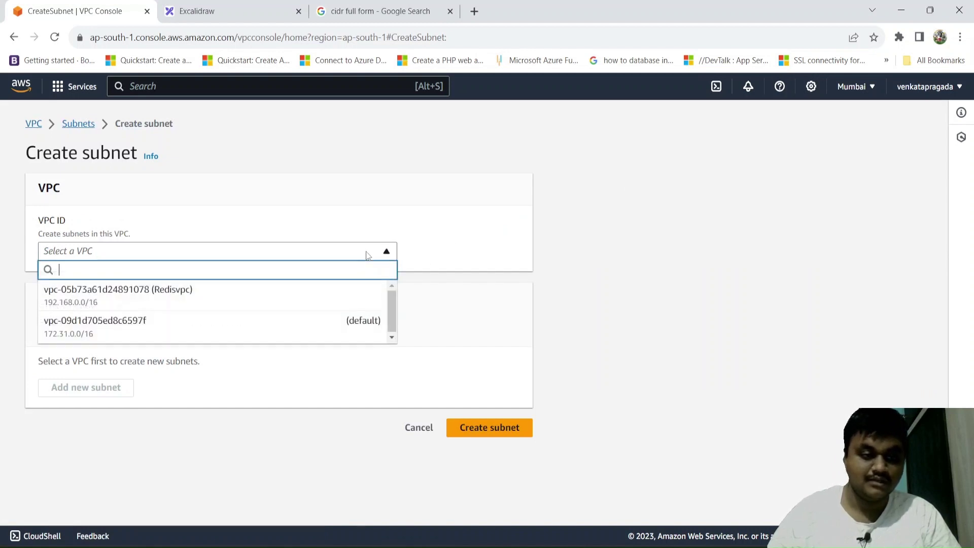
{"action": "left_click", "coordinate": [309, 294]}
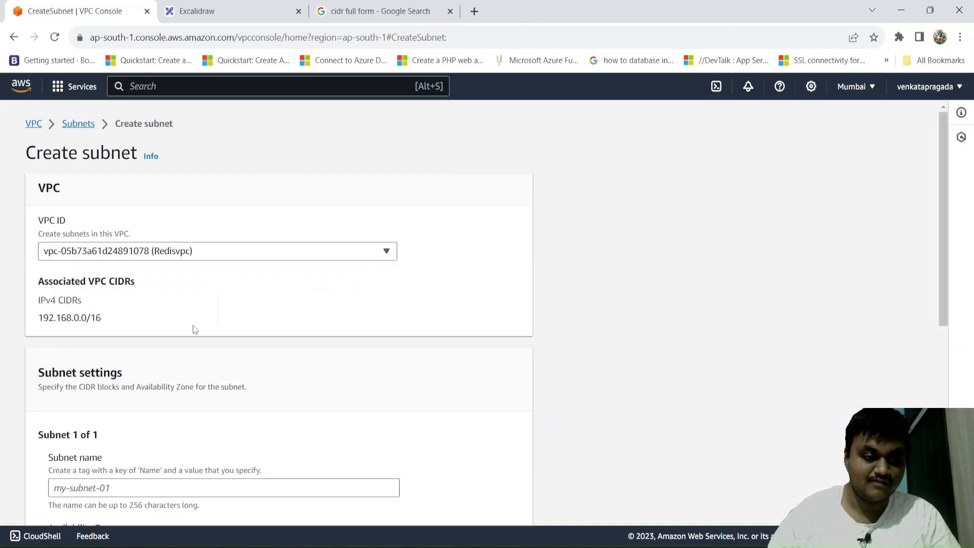
Name the subnet redispubsn1.
{"action": "scroll", "coordinate": [194, 330], "scroll_direction": "down", "scroll_amount": 2}
{"action": "scroll", "coordinate": [194, 330], "scroll_direction": "down", "scroll_amount": 3}
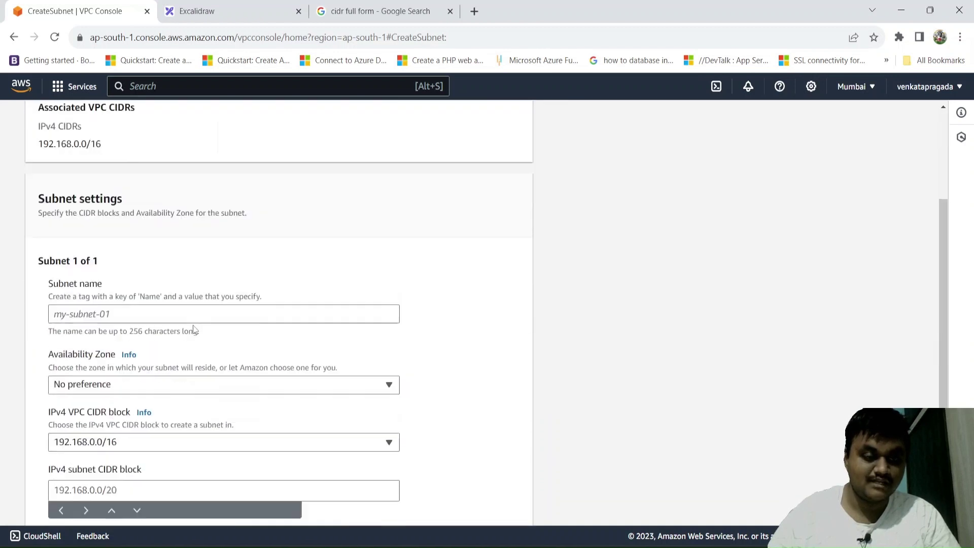
{"action": "left_click", "coordinate": [187, 277]}
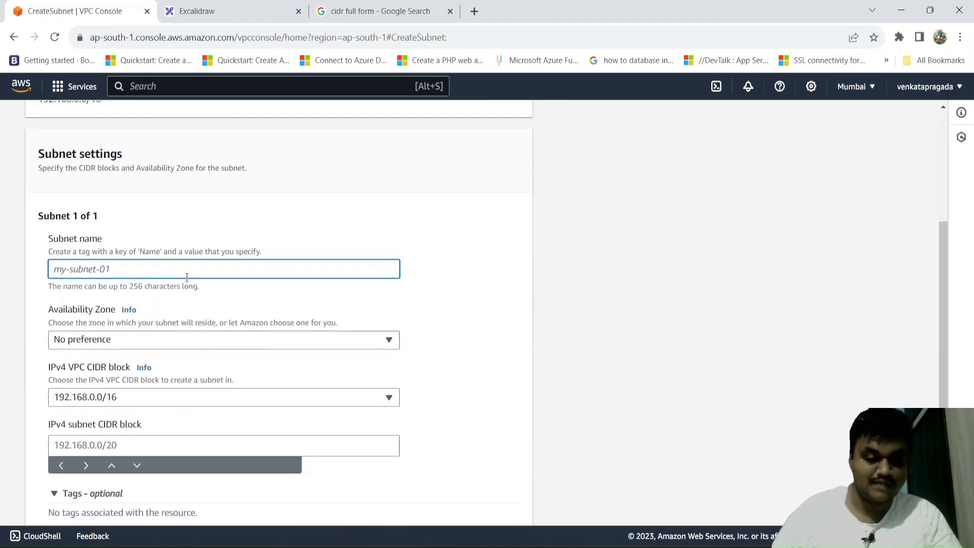
{"action": "type", "text": "redi"}
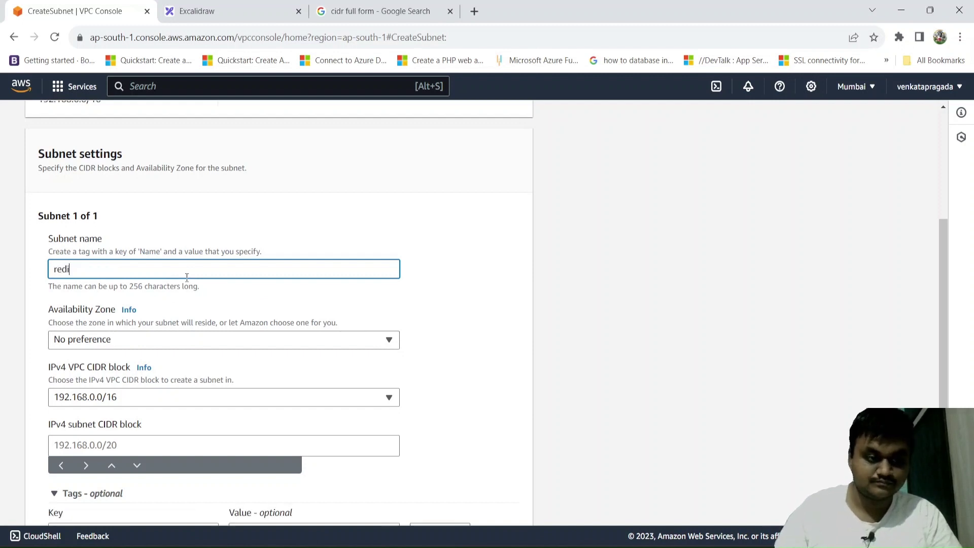
{"action": "type", "text": "spub"}
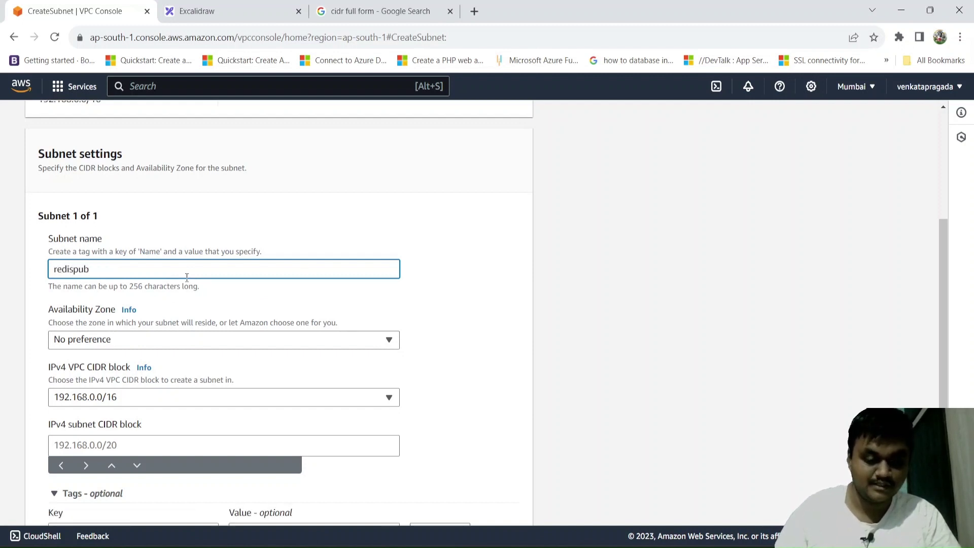
{"action": "type", "text": "s"}
{"action": "type", "text": "n1"}
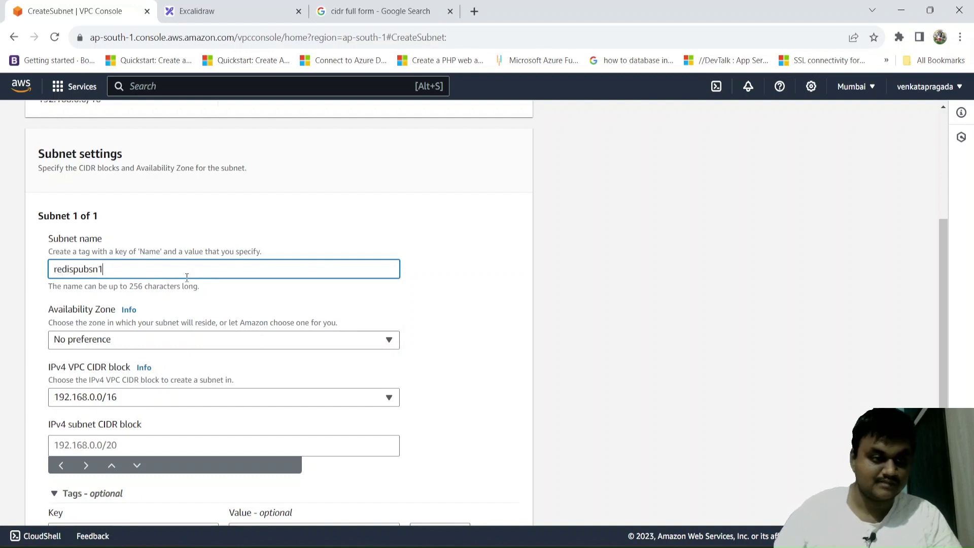
Set the subnet's Availability Zone to Asia Pacific (Mumbai) / ap-south-1a.
{"action": "scroll", "coordinate": [187, 277], "scroll_direction": "down", "scroll_amount": 2}
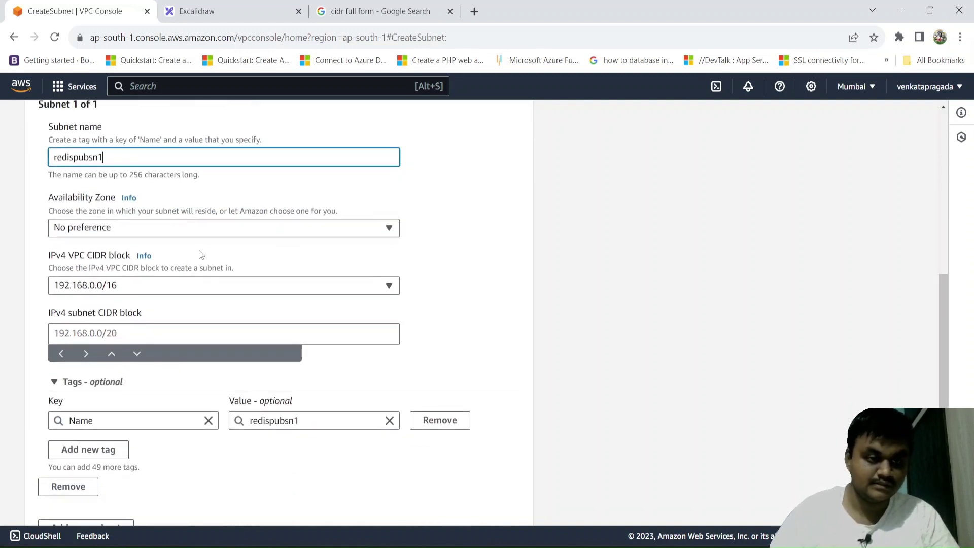
{"action": "left_click", "coordinate": [206, 229]}
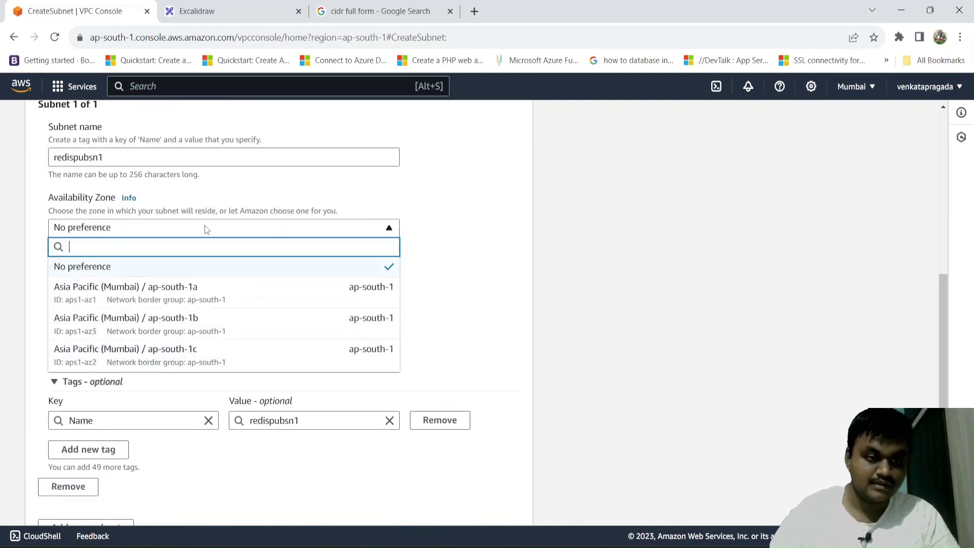
{"action": "left_click", "coordinate": [213, 300]}
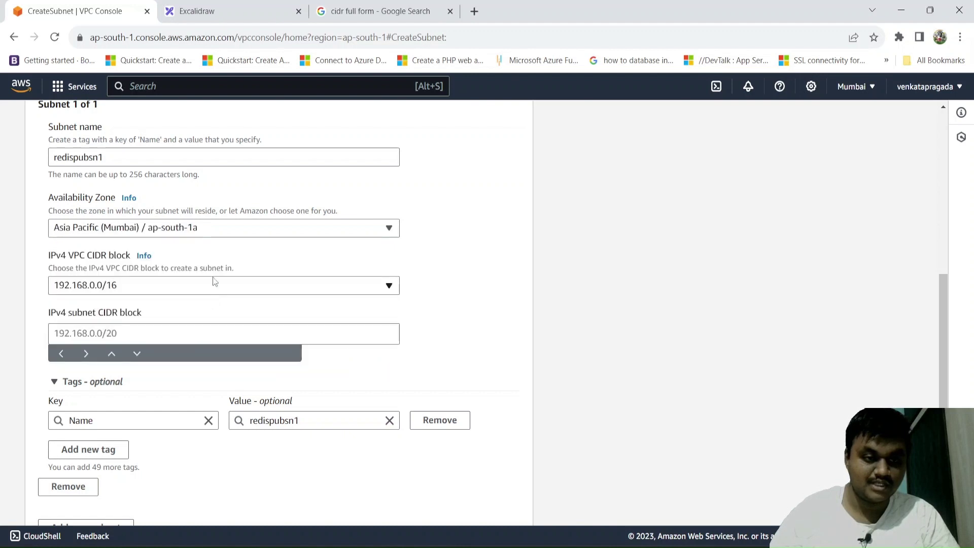
{"action": "left_click", "coordinate": [215, 230]}
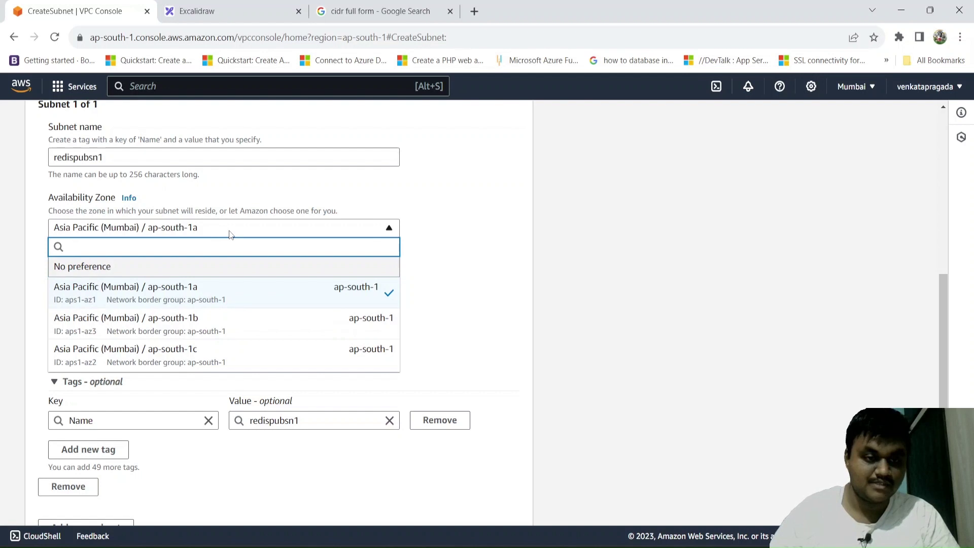
{"action": "left_click", "coordinate": [229, 231]}
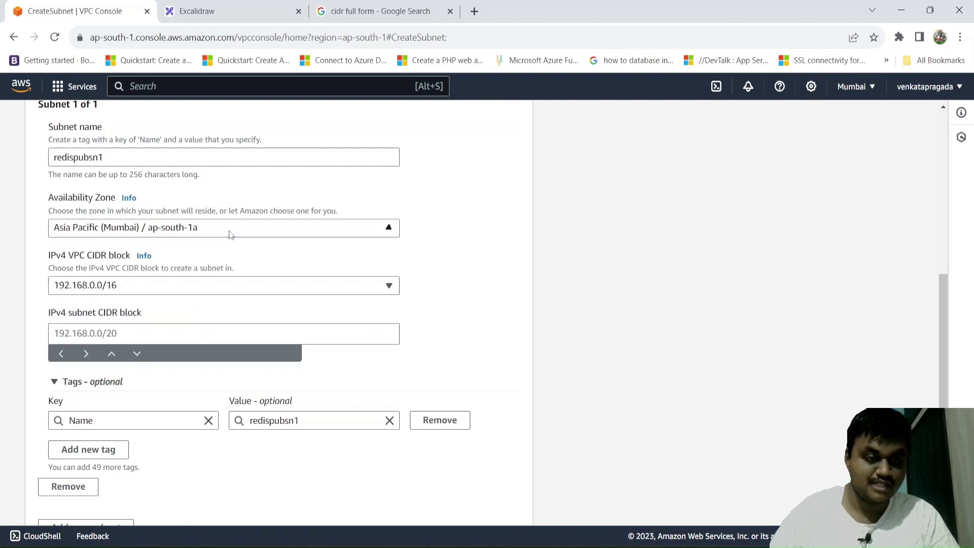
{"action": "left_click", "coordinate": [212, 281]}
{"action": "left_click", "coordinate": [213, 281]}
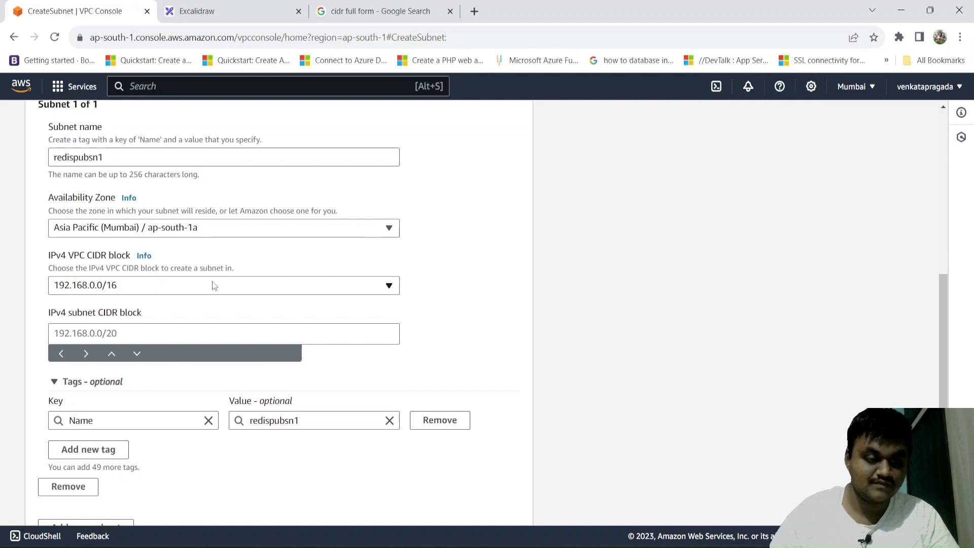
Set the IPv4 subnet CIDR block of redispubsn1 to 192.168.1.0/24.
{"action": "scroll", "coordinate": [213, 281], "scroll_direction": "down", "scroll_amount": 2}
{"action": "left_click", "coordinate": [218, 266]}
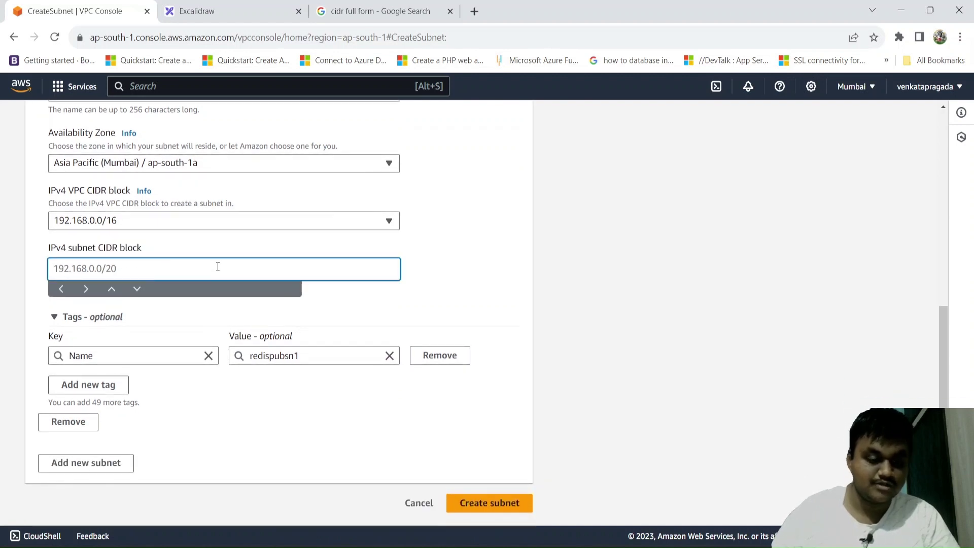
{"action": "type", "text": "192.1"}
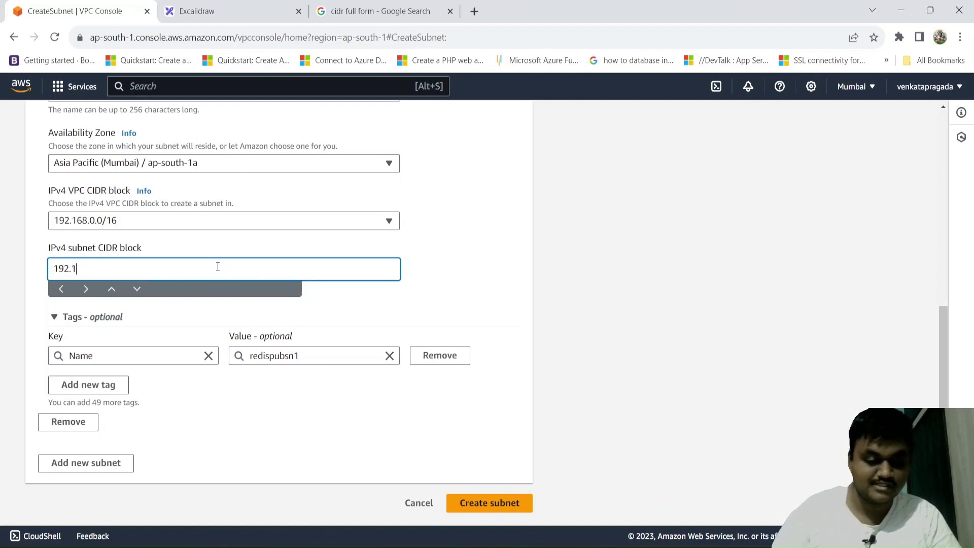
{"action": "type", "text": "68.1"}
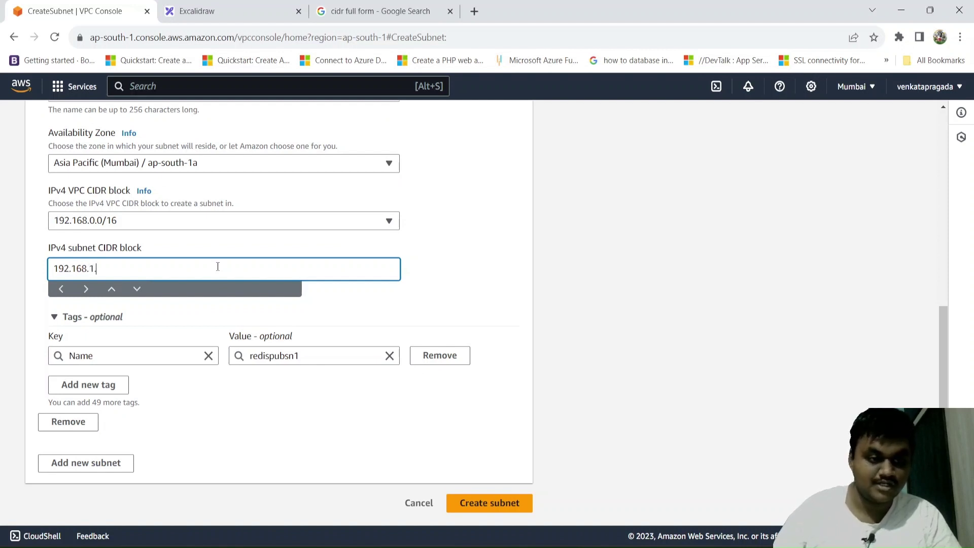
{"action": "type", "text": ".0/24"}
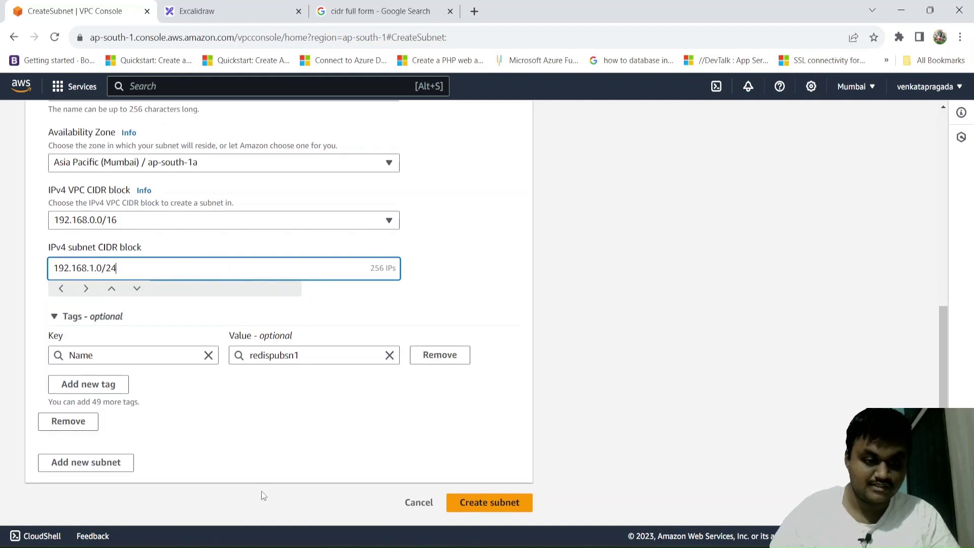
Add a second subnet to the form and name it redisprivsn2.
{"action": "left_click", "coordinate": [125, 473]}
{"action": "scroll", "coordinate": [121, 379], "scroll_direction": "down", "scroll_amount": 3}
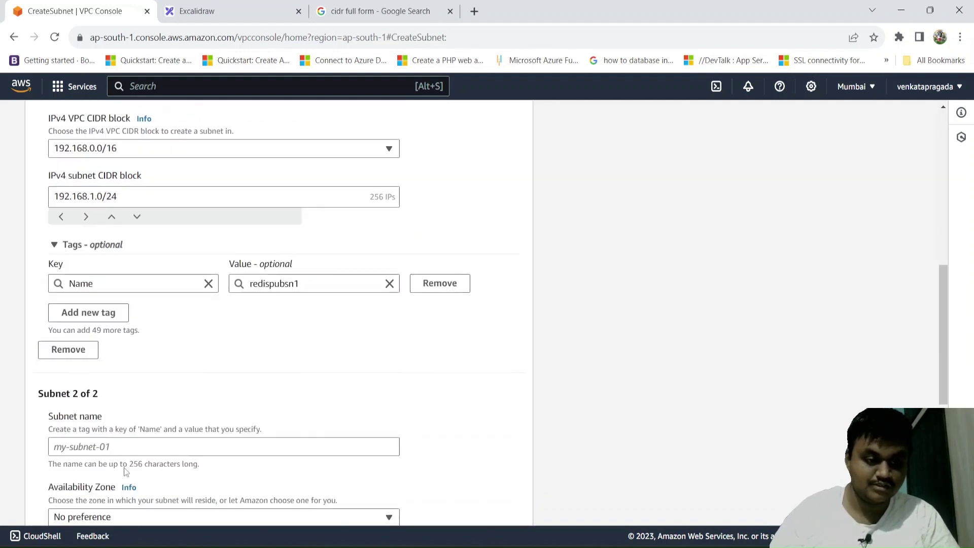
{"action": "left_click", "coordinate": [122, 379]}
{"action": "type", "text": "re"}
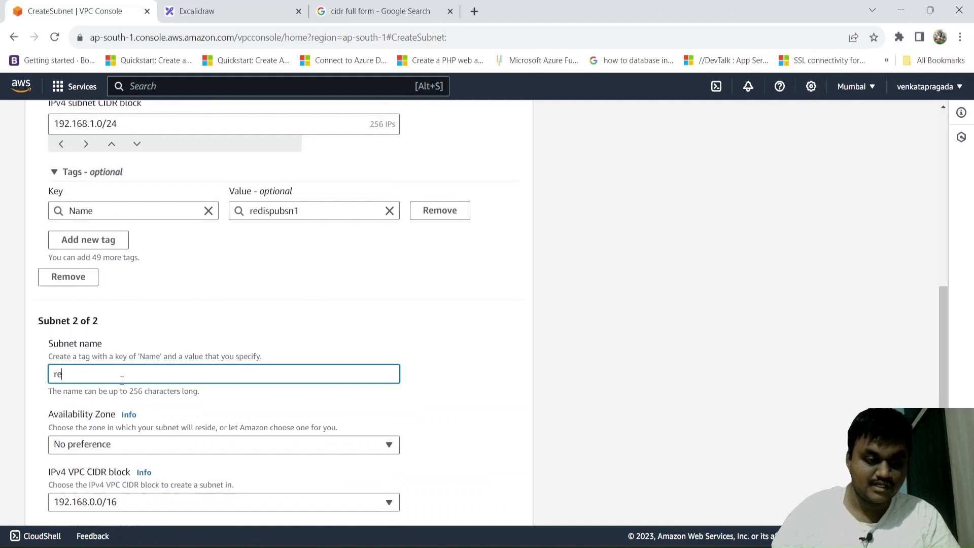
{"action": "type", "text": "dispr"}
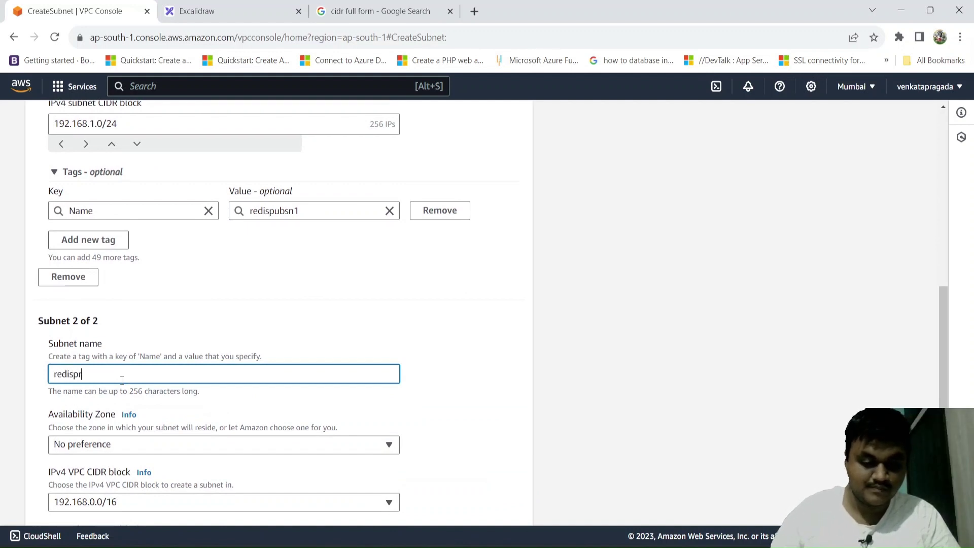
{"action": "type", "text": "ivsn2"}
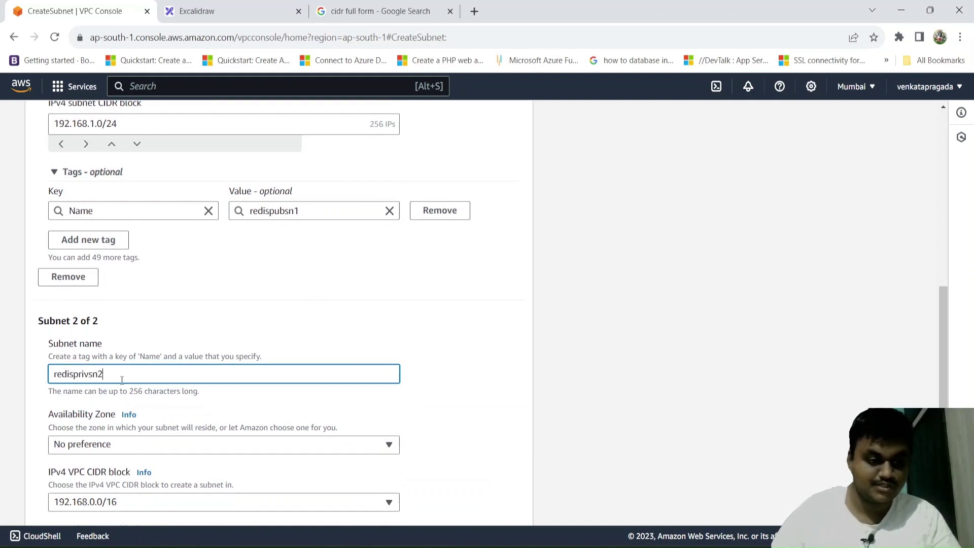
Set the Availability Zone of redisprivsn2 to Asia Pacific (Mumbai) / ap-south-1a, matching the first subnet.
{"action": "scroll", "coordinate": [122, 379], "scroll_direction": "down", "scroll_amount": 3}
{"action": "left_click", "coordinate": [160, 280]}
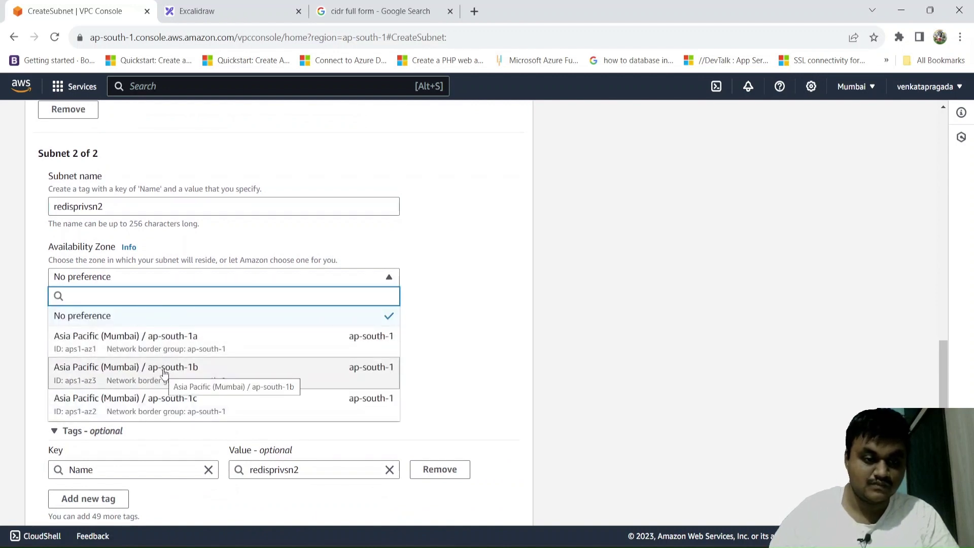
{"action": "left_click", "coordinate": [168, 346]}
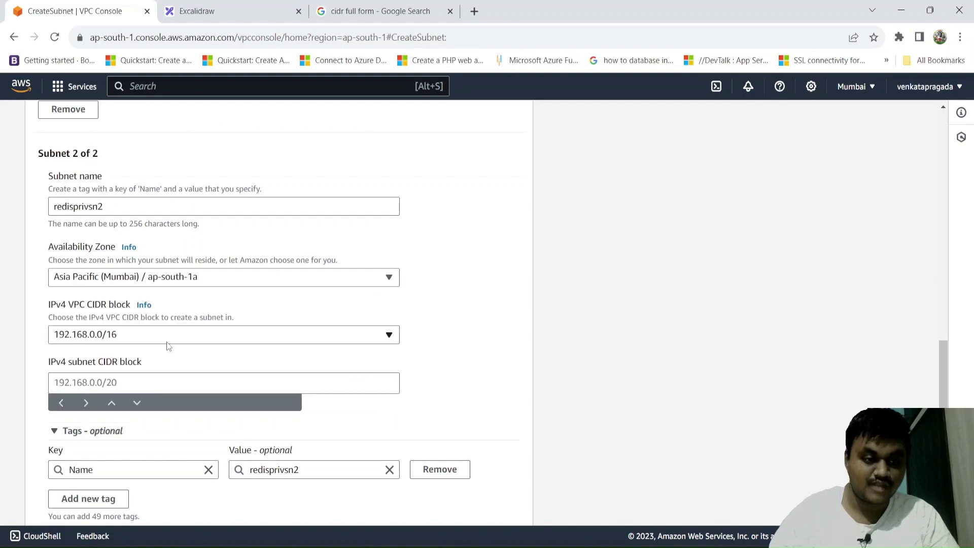
{"action": "scroll", "coordinate": [239, 226], "scroll_direction": "up", "scroll_amount": 8}
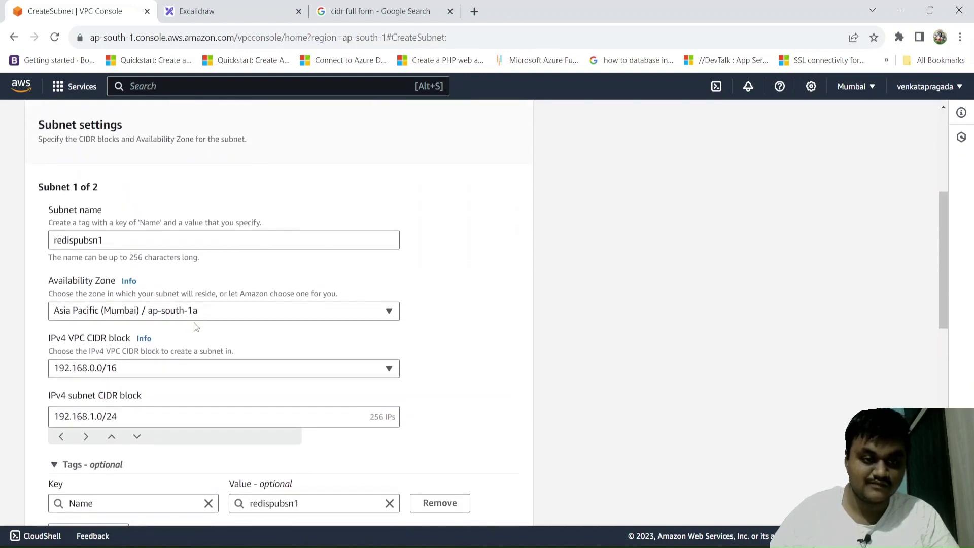
{"action": "scroll", "coordinate": [198, 317], "scroll_direction": "down", "scroll_amount": 8}
{"action": "scroll", "coordinate": [200, 294], "scroll_direction": "down", "scroll_amount": 2}
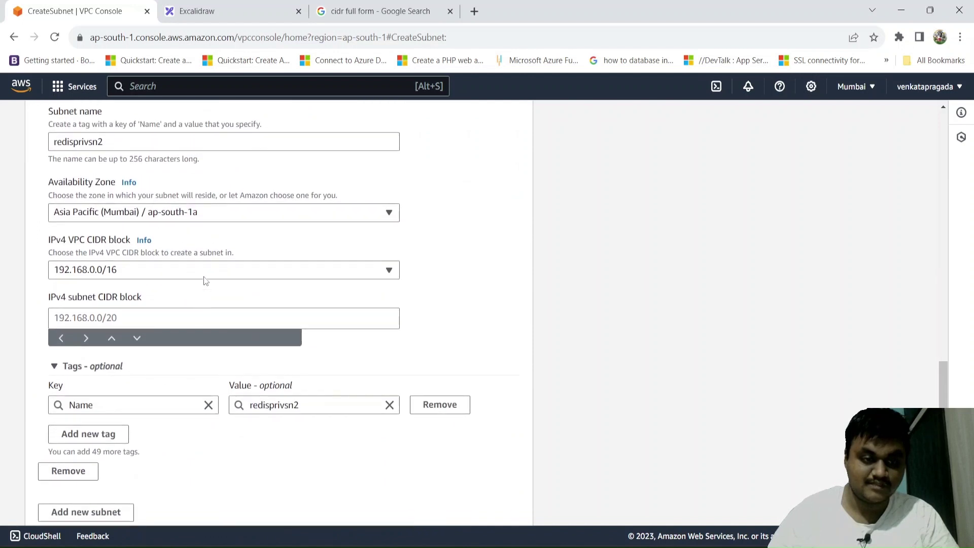
Set the IPv4 subnet CIDR block of redisprivsn2 to 192.168.2.0/24.
{"action": "scroll", "coordinate": [217, 231], "scroll_direction": "down", "scroll_amount": 1}
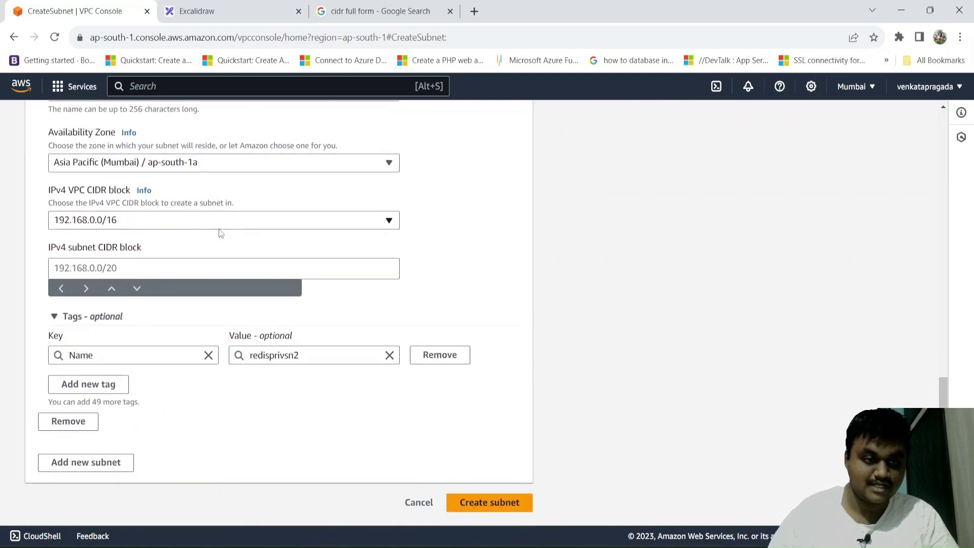
{"action": "left_click", "coordinate": [227, 228]}
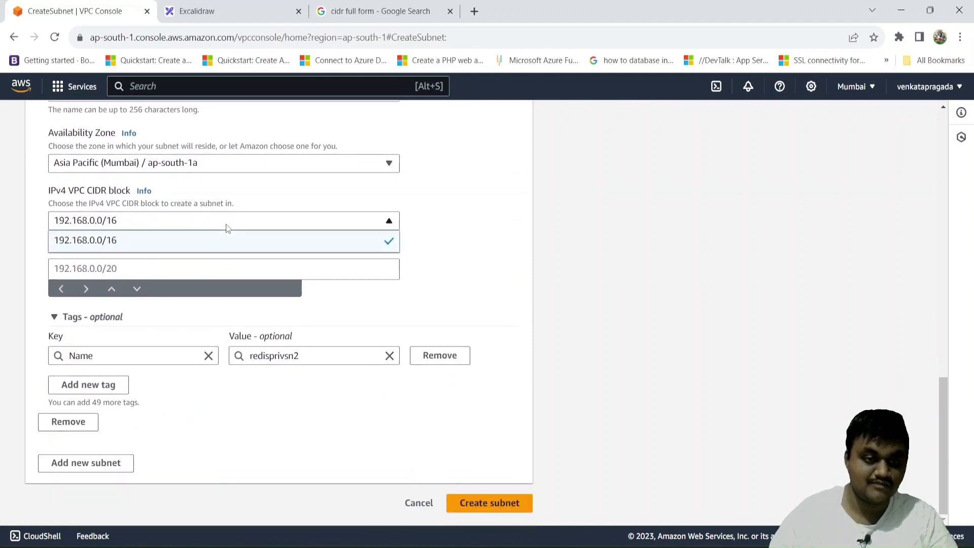
{"action": "left_click", "coordinate": [227, 228]}
{"action": "left_click", "coordinate": [227, 267]}
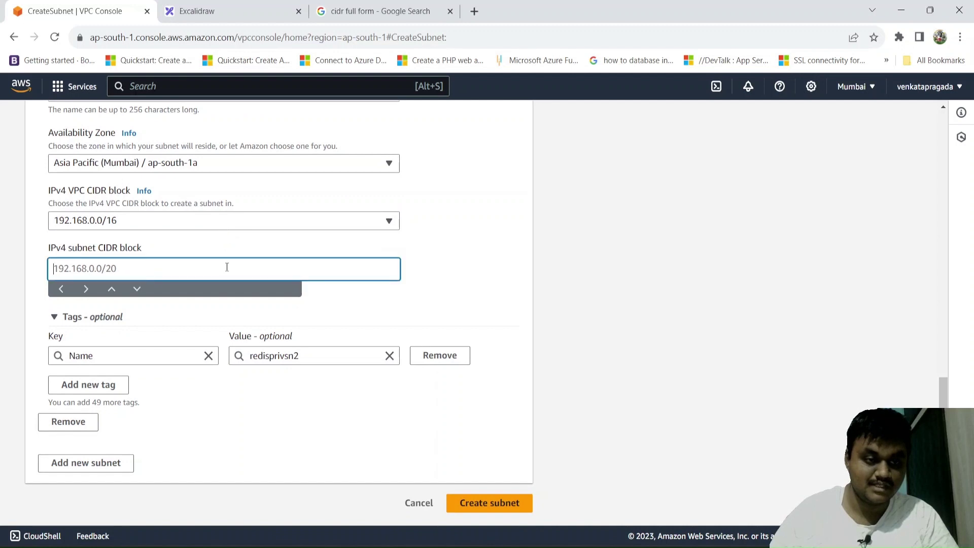
{"action": "type", "text": "192.1"}
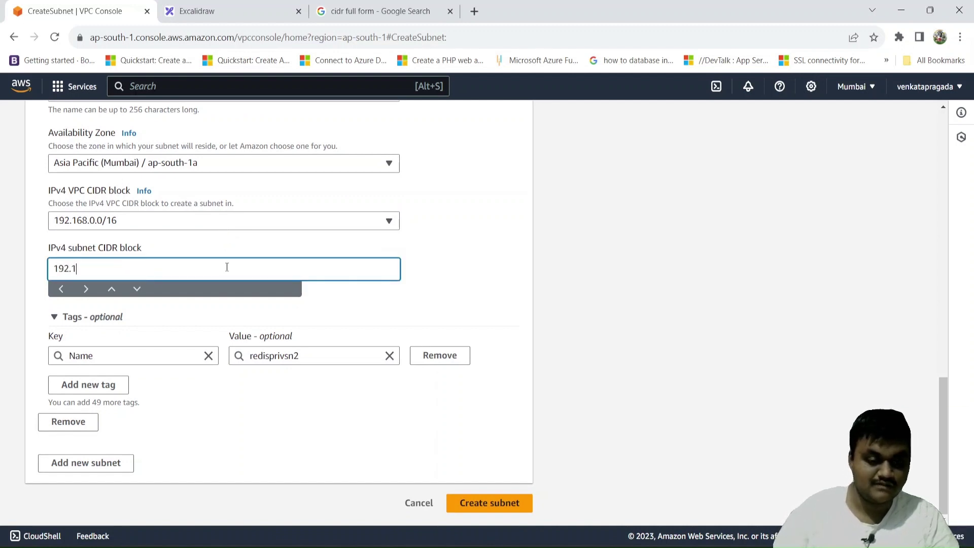
{"action": "type", "text": "68.2."}
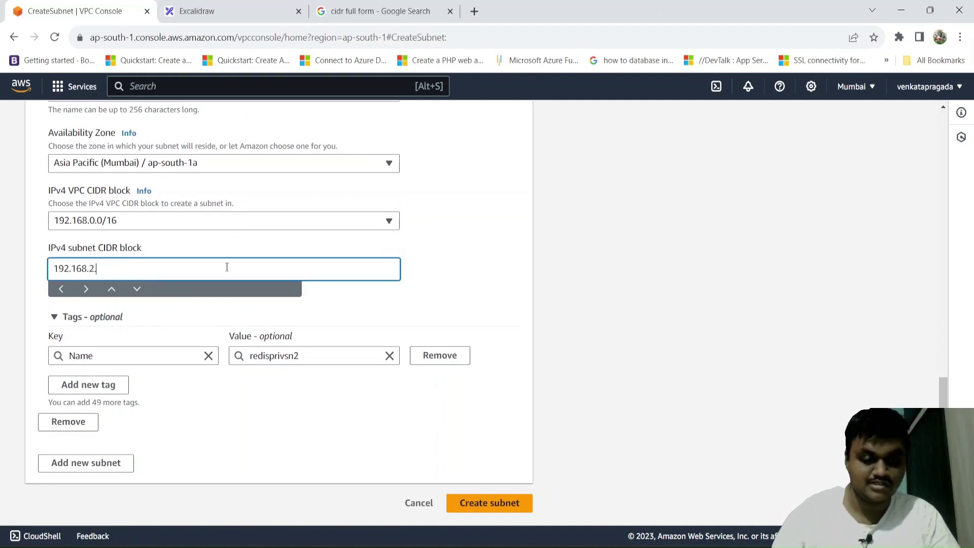
{"action": "type", "text": "0/24"}
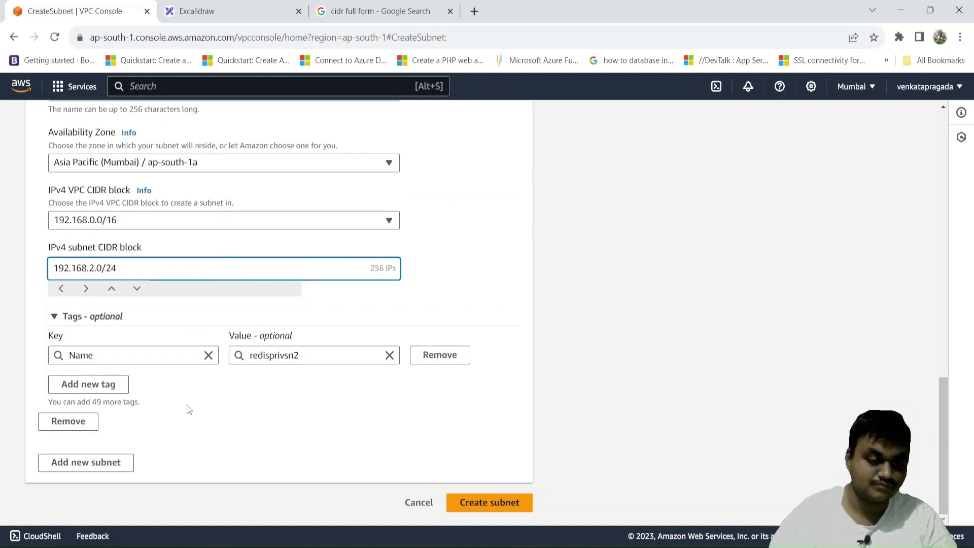
Review the VPC's associated IPv4 CIDR and compare it with the CIDR blocks entered for the subnets.
{"action": "scroll", "coordinate": [153, 350], "scroll_direction": "up", "scroll_amount": 12}
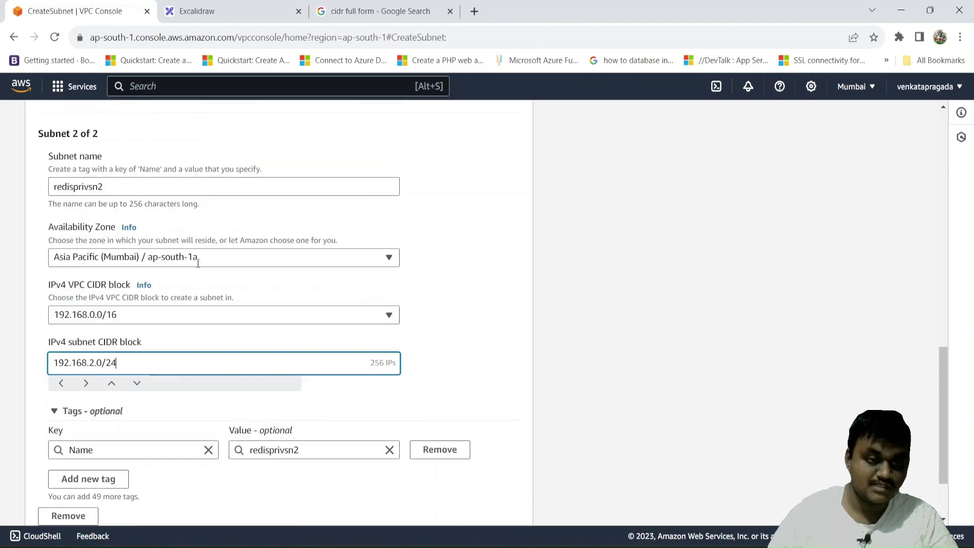
{"action": "scroll", "coordinate": [170, 205], "scroll_direction": "up", "scroll_amount": 3}
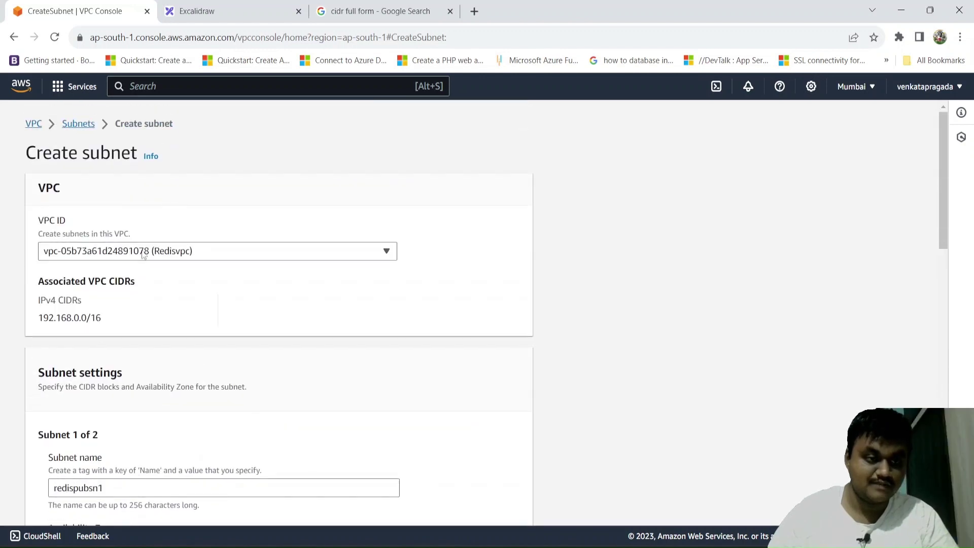
{"action": "left_click_drag", "start_coordinate": [107, 322], "coordinate": [41, 323]}
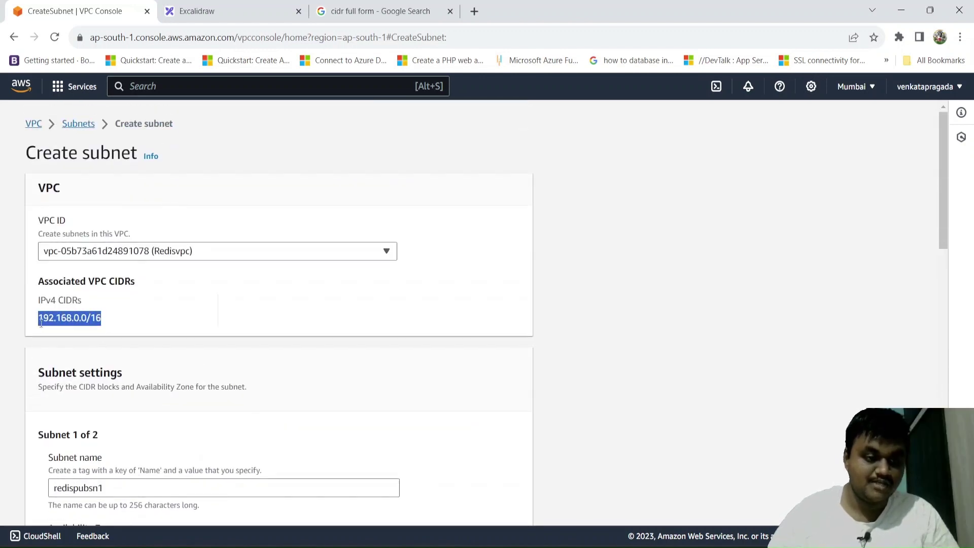
{"action": "left_click", "coordinate": [115, 327]}
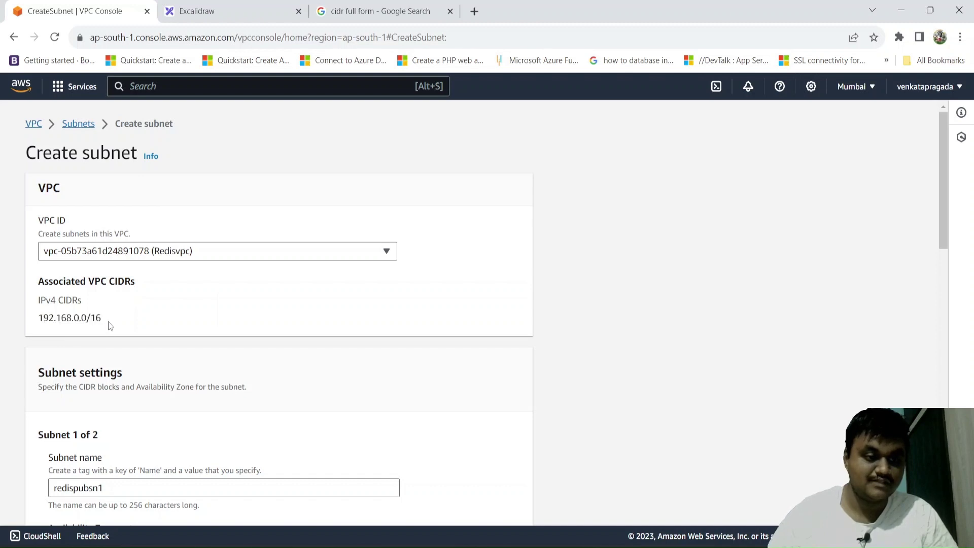
{"action": "left_click_drag", "start_coordinate": [110, 325], "coordinate": [37, 325]}
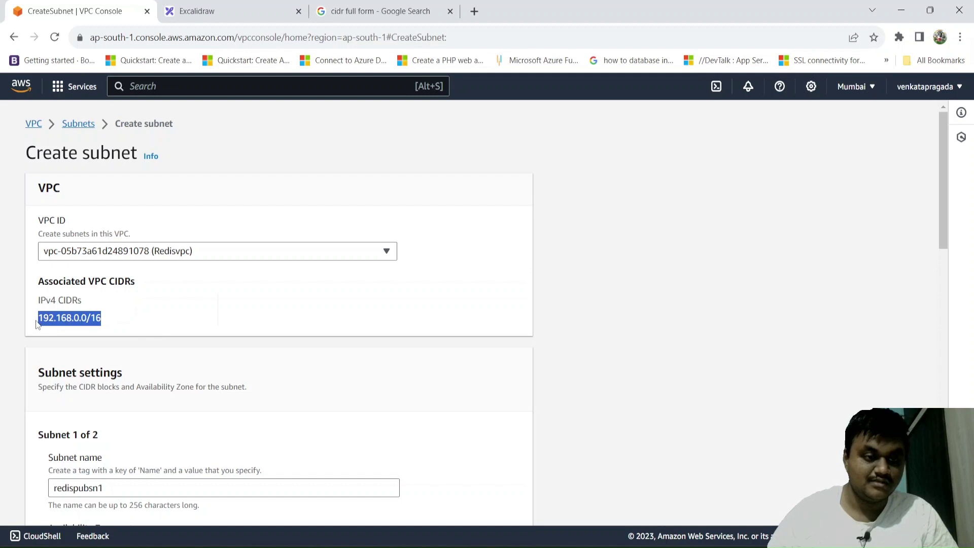
{"action": "left_click", "coordinate": [84, 321]}
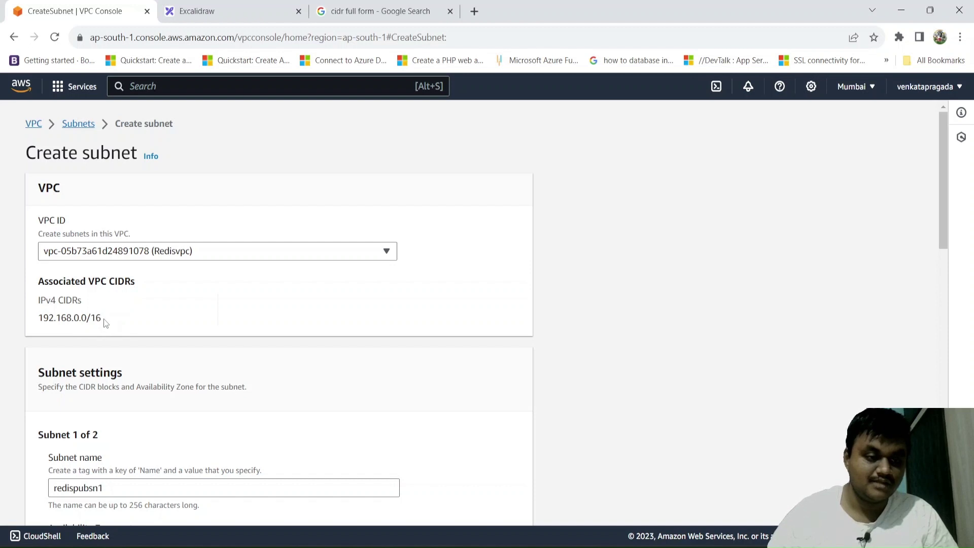
{"action": "left_click_drag", "start_coordinate": [103, 319], "coordinate": [21, 318]}
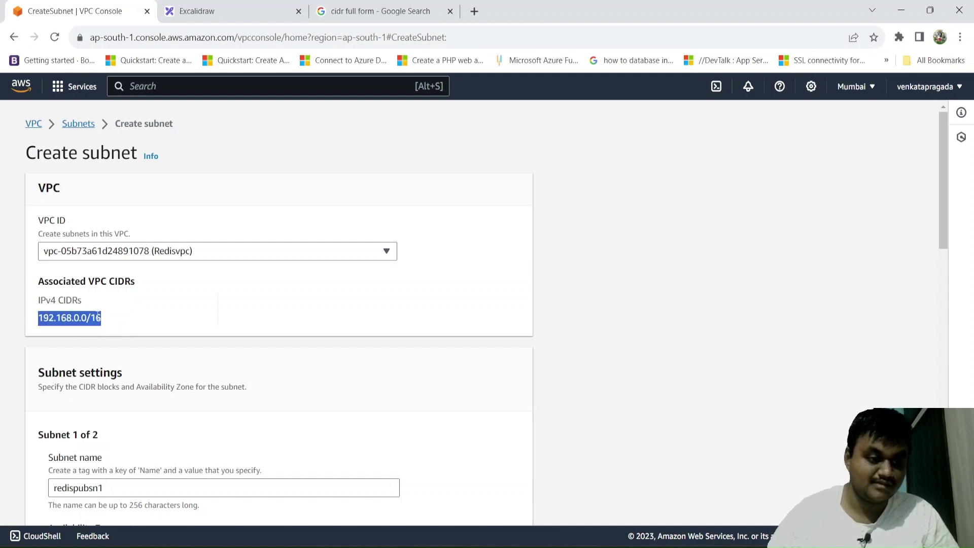
{"action": "scroll", "coordinate": [120, 320], "scroll_direction": "down", "scroll_amount": 1}
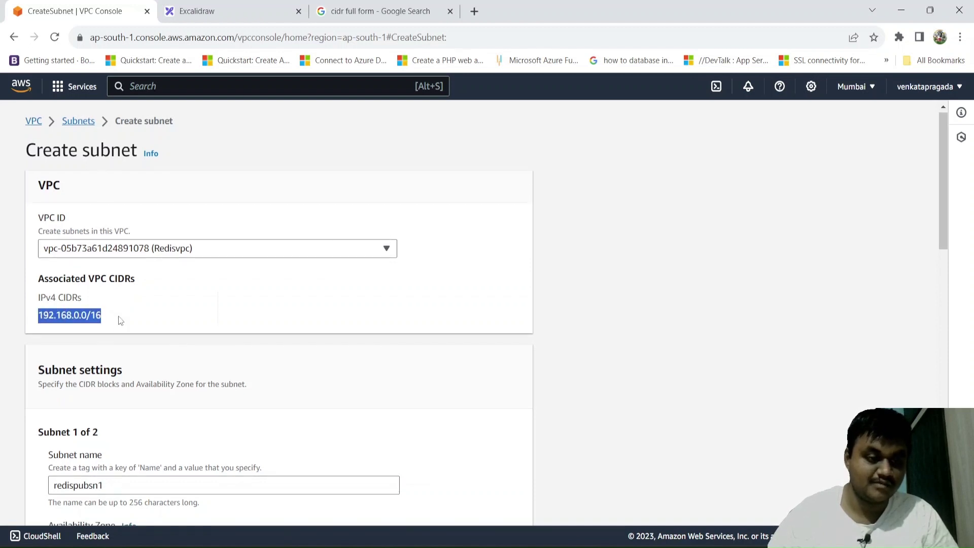
{"action": "left_click", "coordinate": [120, 321]}
{"action": "scroll", "coordinate": [120, 320], "scroll_direction": "down", "scroll_amount": 7}
{"action": "scroll", "coordinate": [120, 321], "scroll_direction": "up", "scroll_amount": 7}
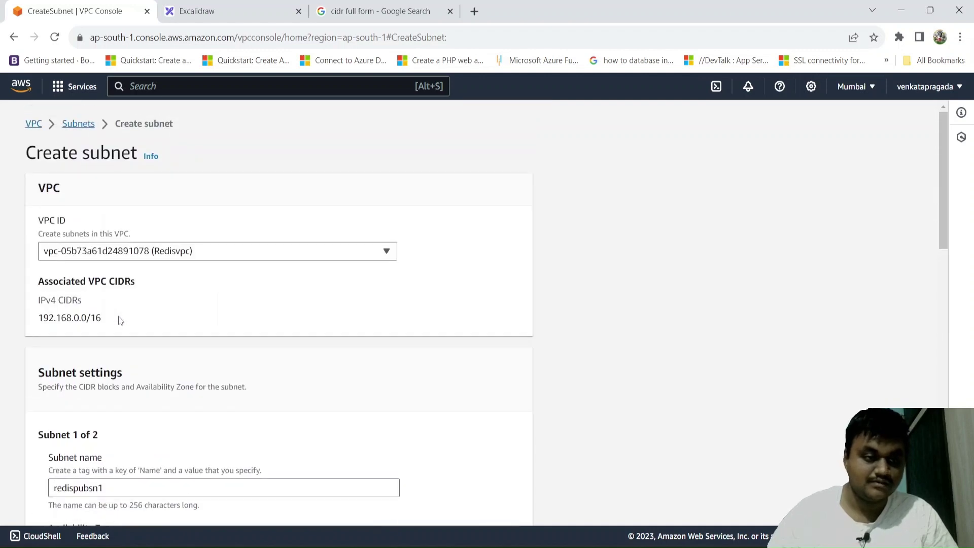
{"action": "scroll", "coordinate": [139, 321], "scroll_direction": "down", "scroll_amount": 2}
{"action": "scroll", "coordinate": [139, 321], "scroll_direction": "up", "scroll_amount": 2}
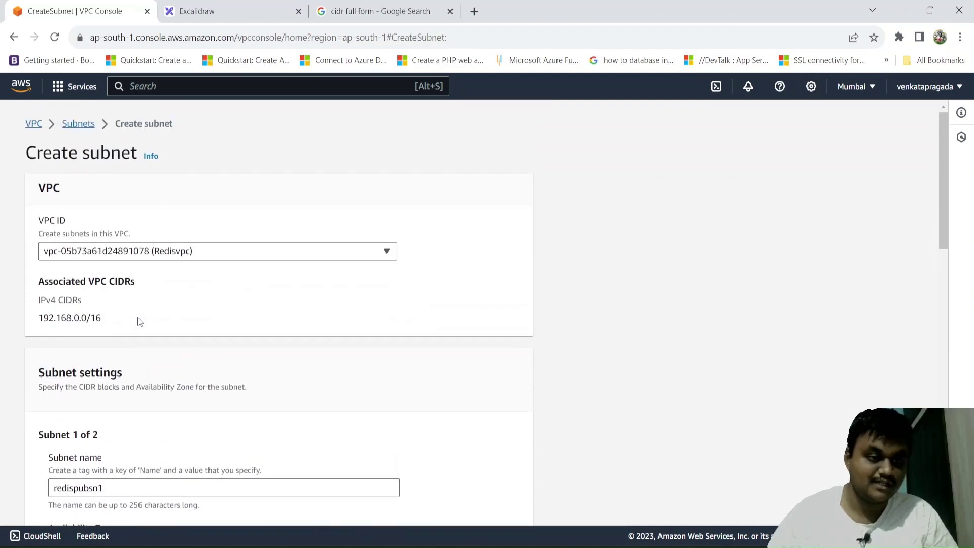
{"action": "scroll", "coordinate": [104, 327], "scroll_direction": "down", "scroll_amount": 2}
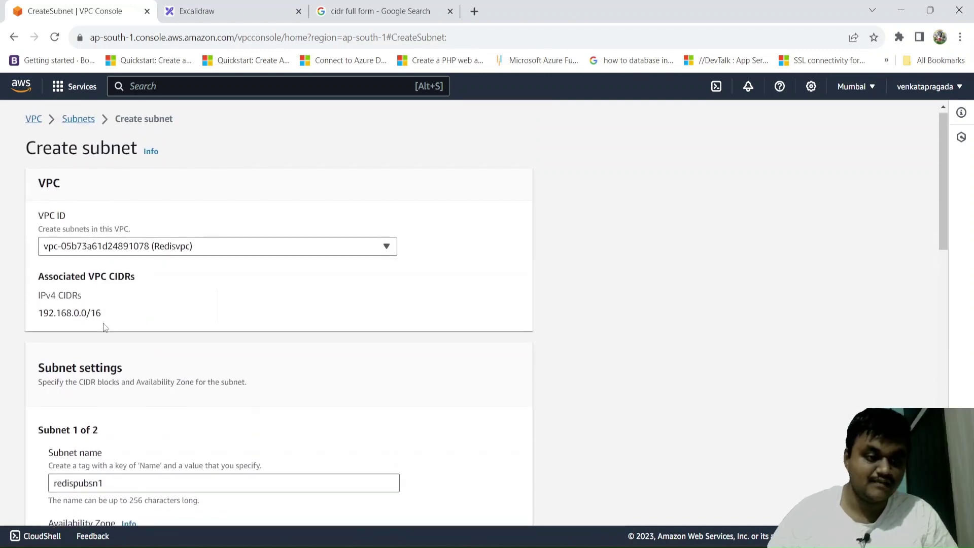
{"action": "scroll", "coordinate": [104, 327], "scroll_direction": "down", "scroll_amount": 14}
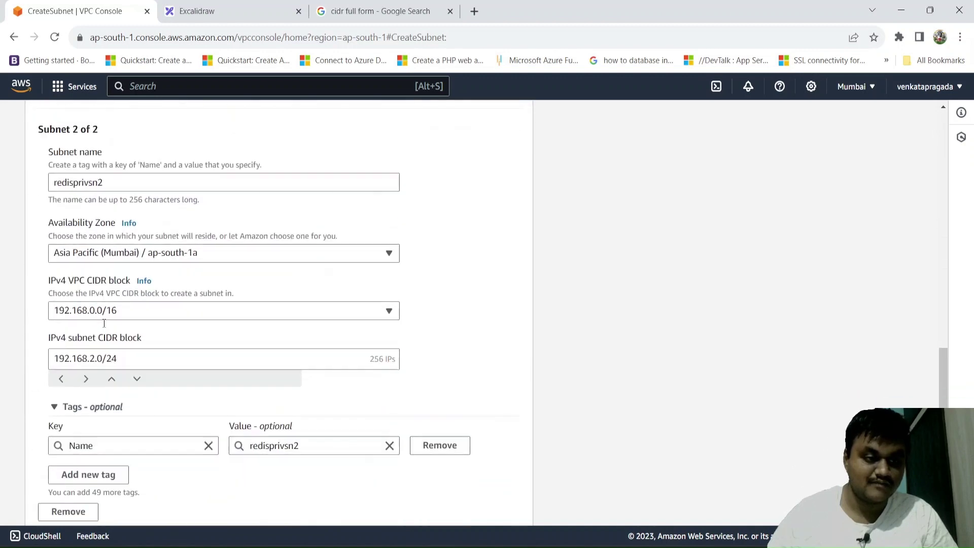
{"action": "scroll", "coordinate": [104, 328], "scroll_direction": "up", "scroll_amount": 2}
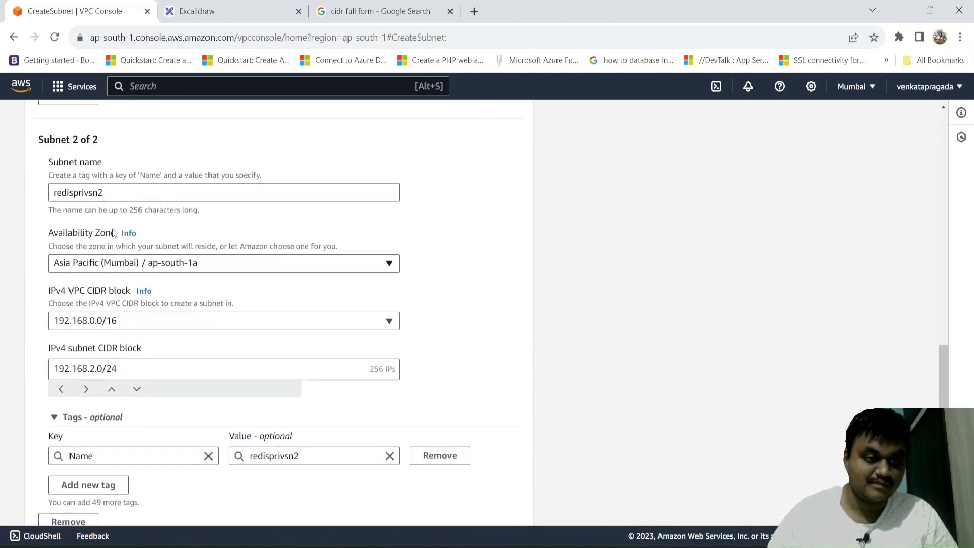
{"action": "scroll", "coordinate": [113, 233], "scroll_direction": "down", "scroll_amount": 3}
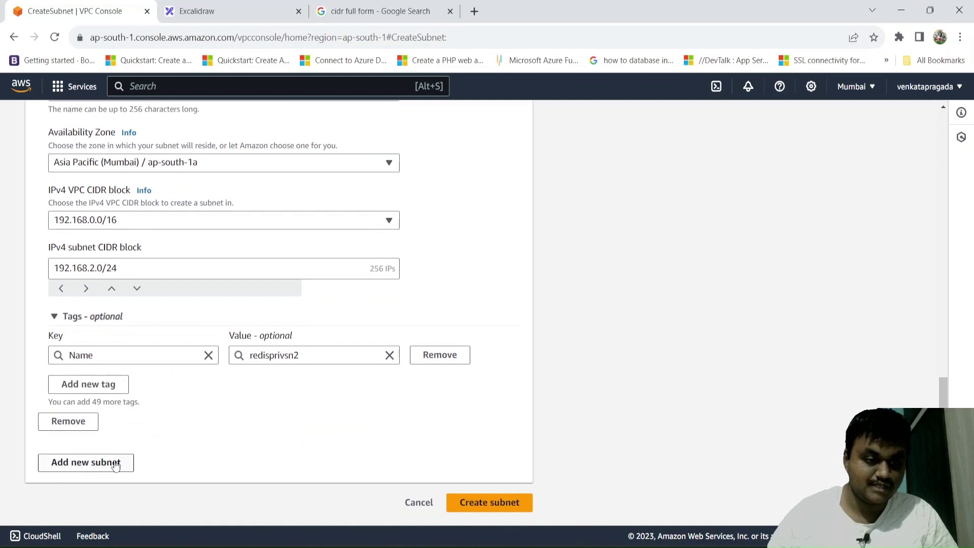
Add a third subnet to the form and name it redisprivsn3.
{"action": "left_click", "coordinate": [85, 463]}
{"action": "scroll", "coordinate": [114, 441], "scroll_direction": "down", "scroll_amount": 2}
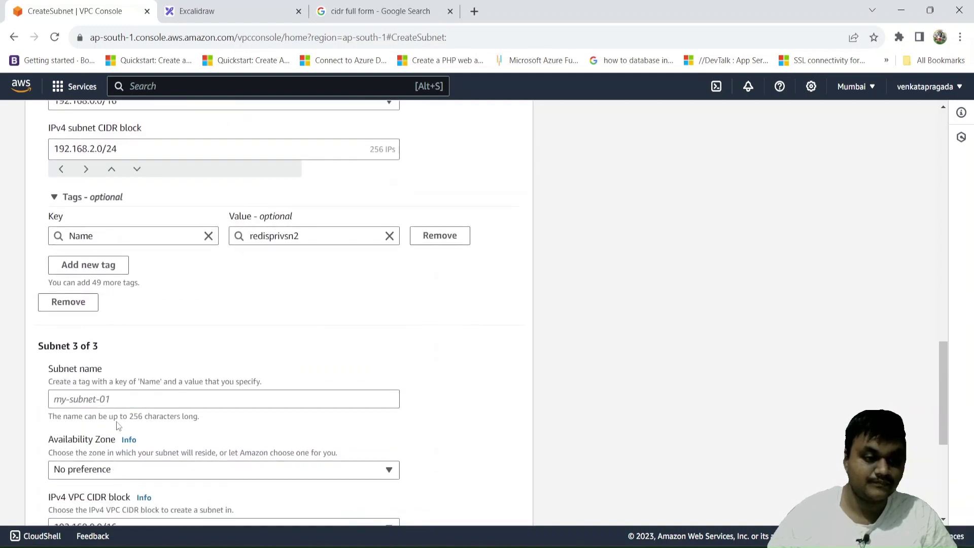
{"action": "left_click", "coordinate": [109, 400]}
{"action": "type", "text": "re"}
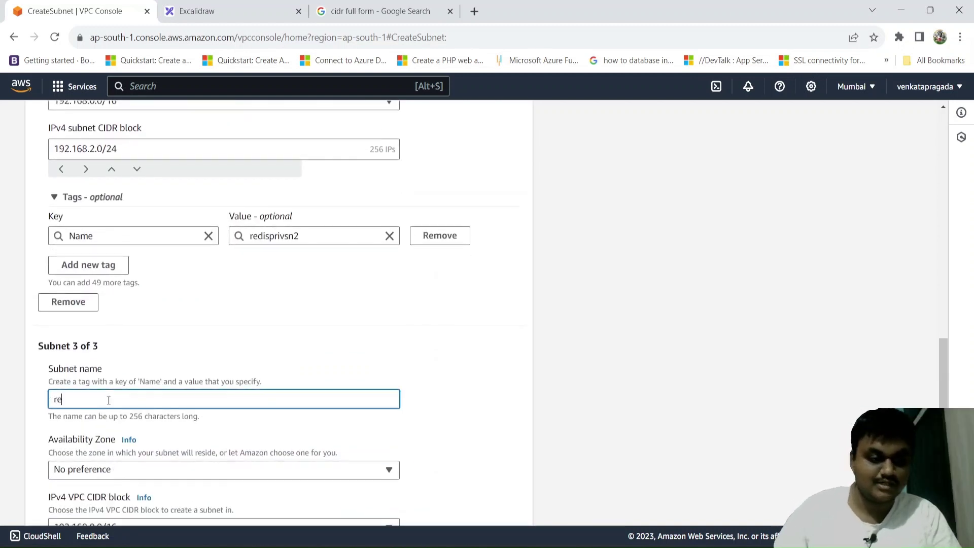
{"action": "type", "text": "disprivsn3"}
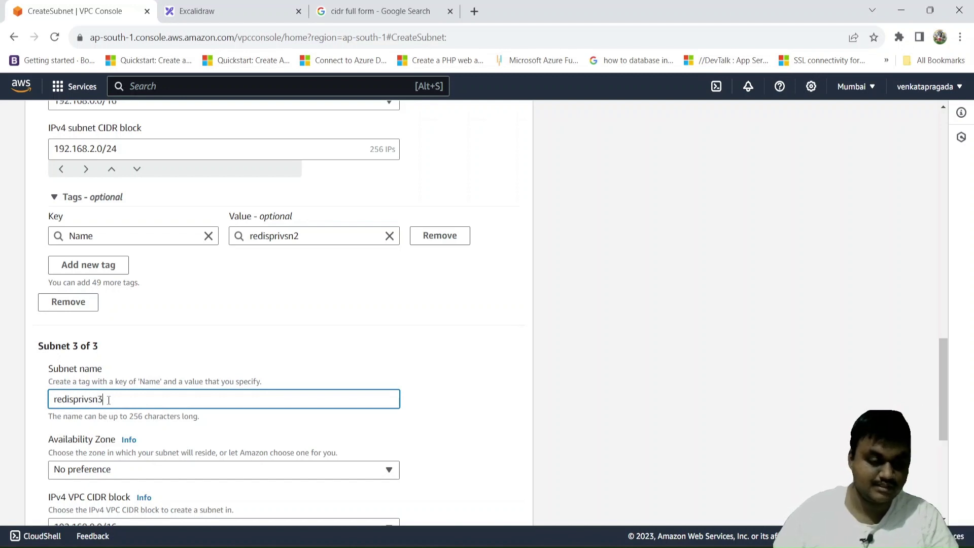
Set the Availability Zone of redisprivsn3 to Asia Pacific (Mumbai) / ap-south-1b.
{"action": "scroll", "coordinate": [108, 400], "scroll_direction": "down", "scroll_amount": 3}
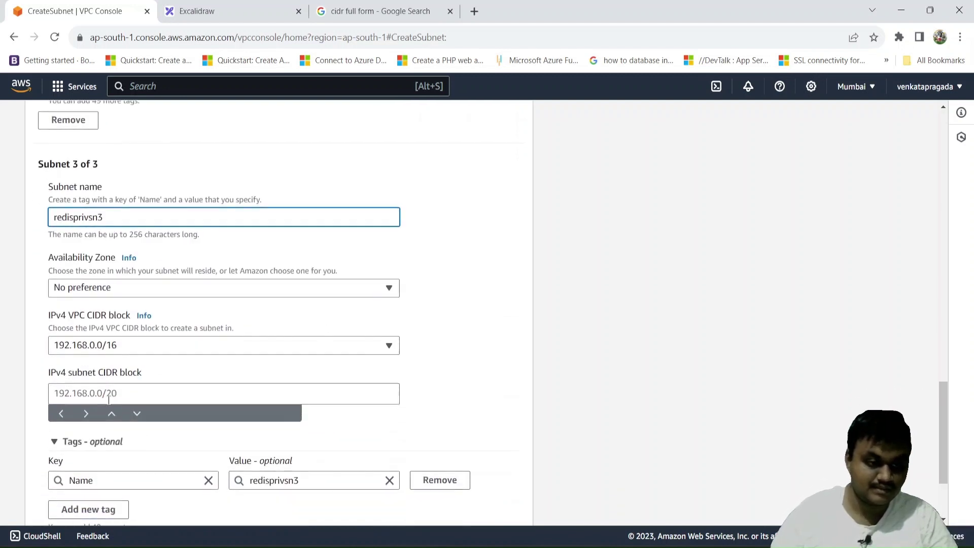
{"action": "left_click", "coordinate": [111, 288]}
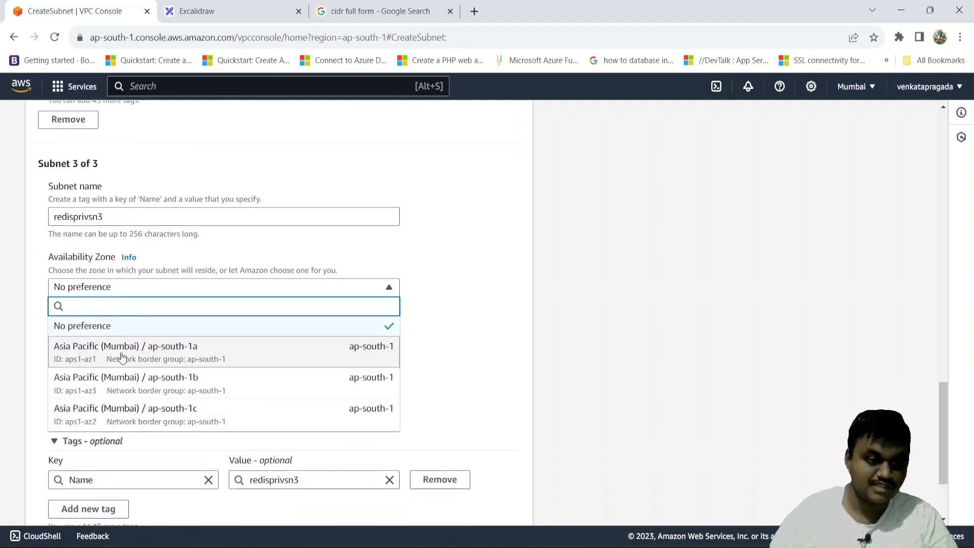
{"action": "left_click", "coordinate": [126, 378]}
{"action": "scroll", "coordinate": [125, 377], "scroll_direction": "down", "scroll_amount": 1}
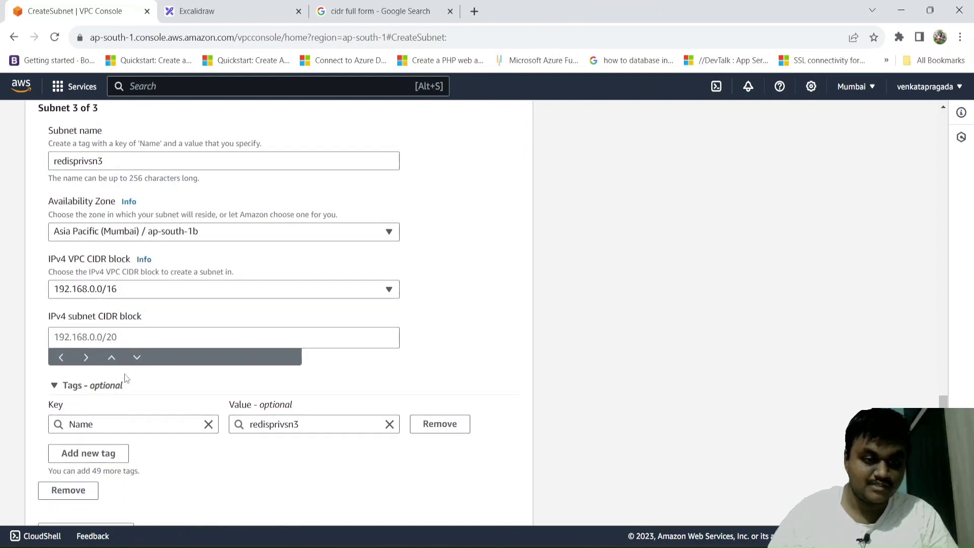
Set the IPv4 subnet CIDR block of redisprivsn3 to 192.168.3.0/24 and create the three subnets.
{"action": "scroll", "coordinate": [125, 377], "scroll_direction": "up", "scroll_amount": 7}
{"action": "scroll", "coordinate": [125, 378], "scroll_direction": "up", "scroll_amount": 7}
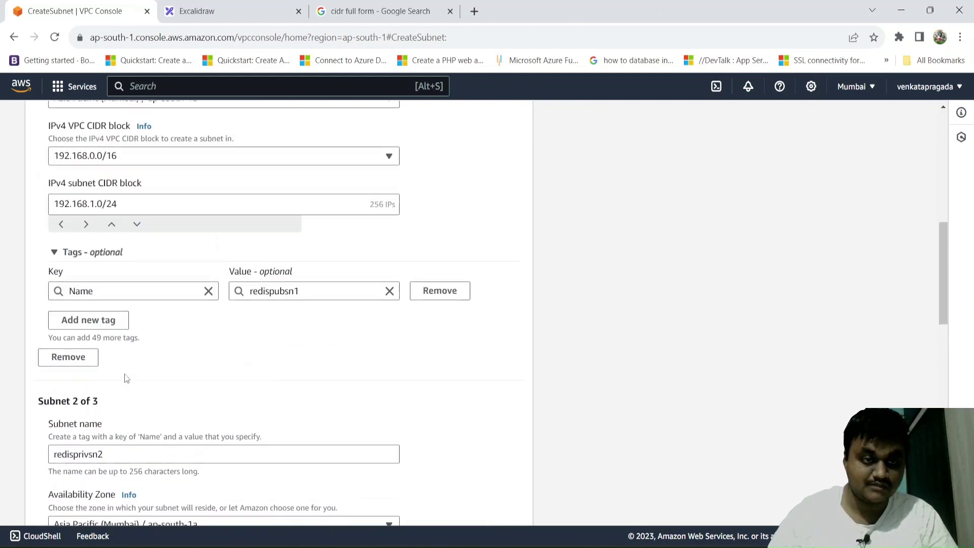
{"action": "scroll", "coordinate": [126, 378], "scroll_direction": "down", "scroll_amount": 10}
{"action": "scroll", "coordinate": [126, 378], "scroll_direction": "down", "scroll_amount": 8}
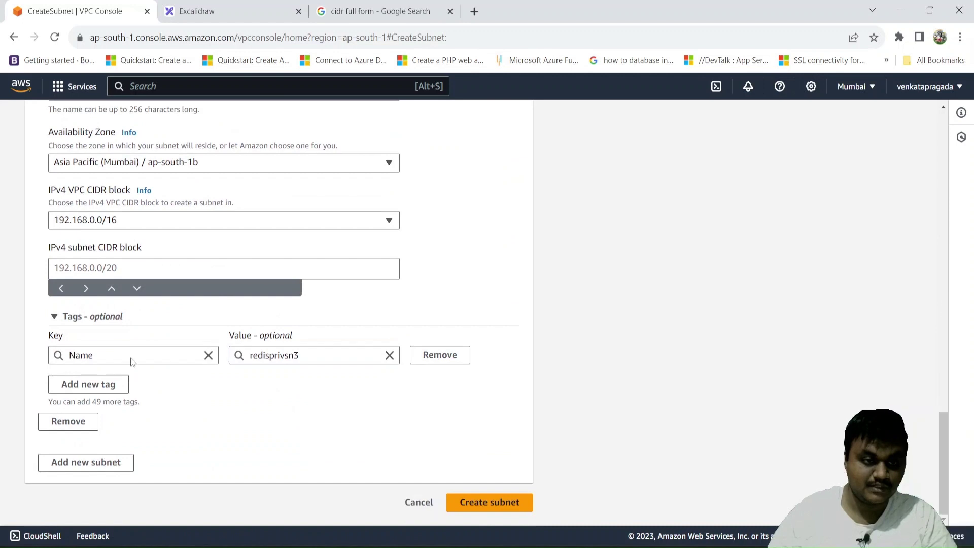
{"action": "left_click", "coordinate": [125, 265]}
{"action": "type", "text": "1"}
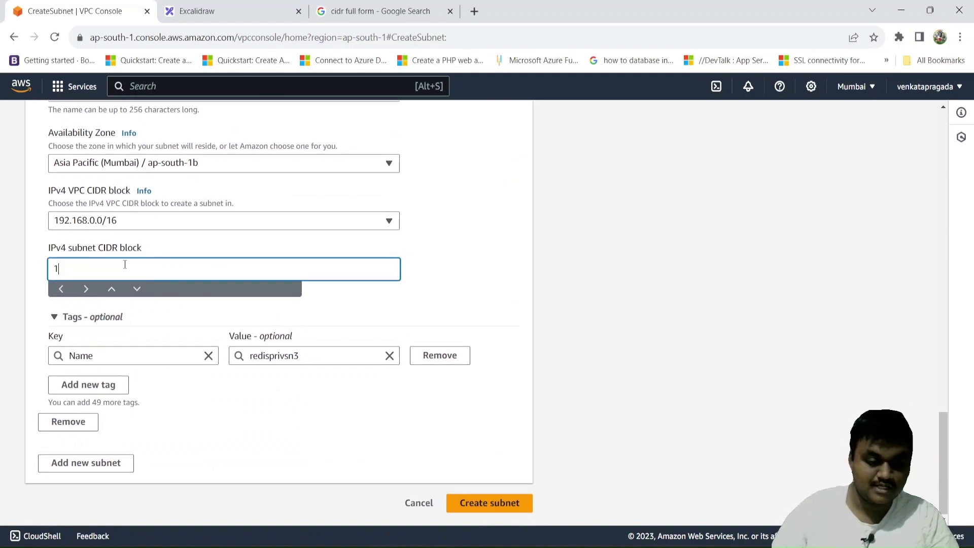
{"action": "type", "text": "92.168."}
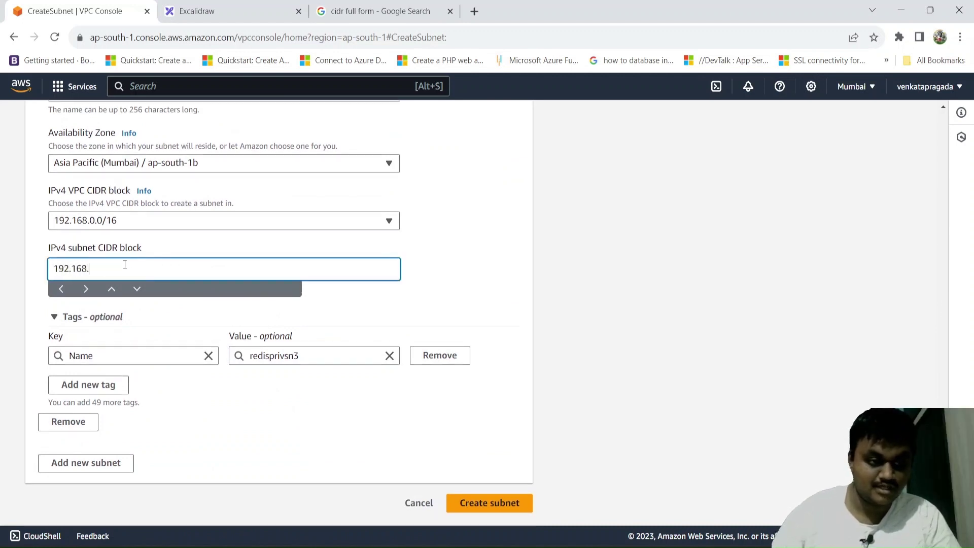
{"action": "scroll", "coordinate": [125, 264], "scroll_direction": "up", "scroll_amount": 5}
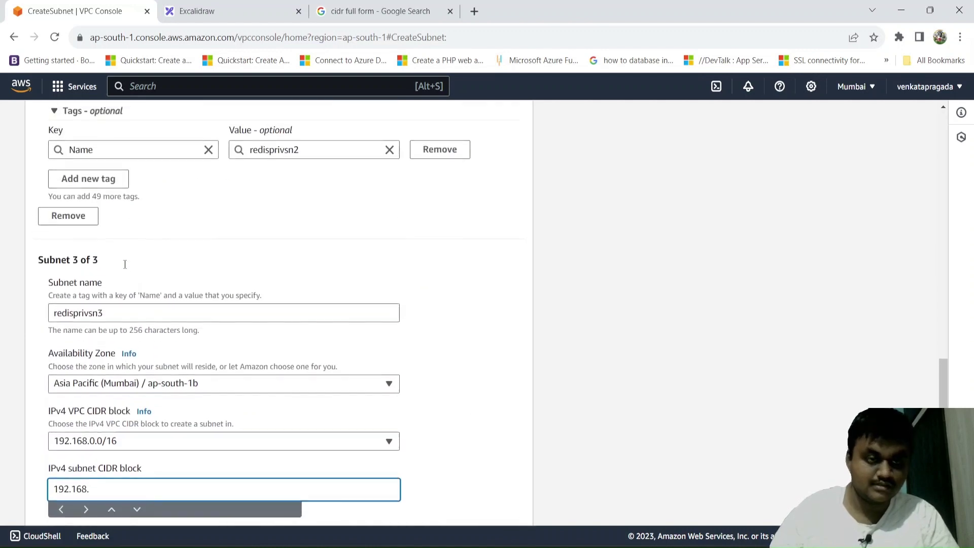
{"action": "scroll", "coordinate": [125, 269], "scroll_direction": "down", "scroll_amount": 5}
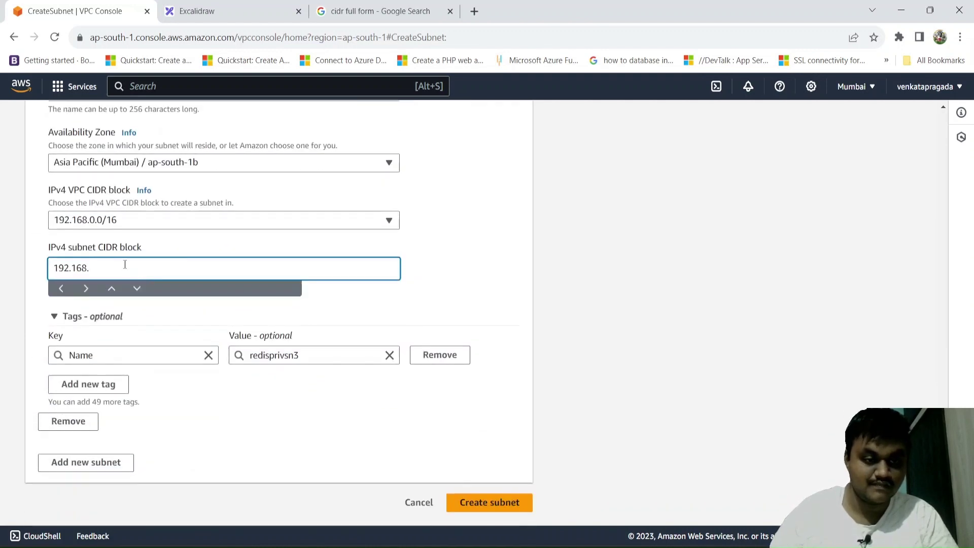
{"action": "type", "text": "3.0"}
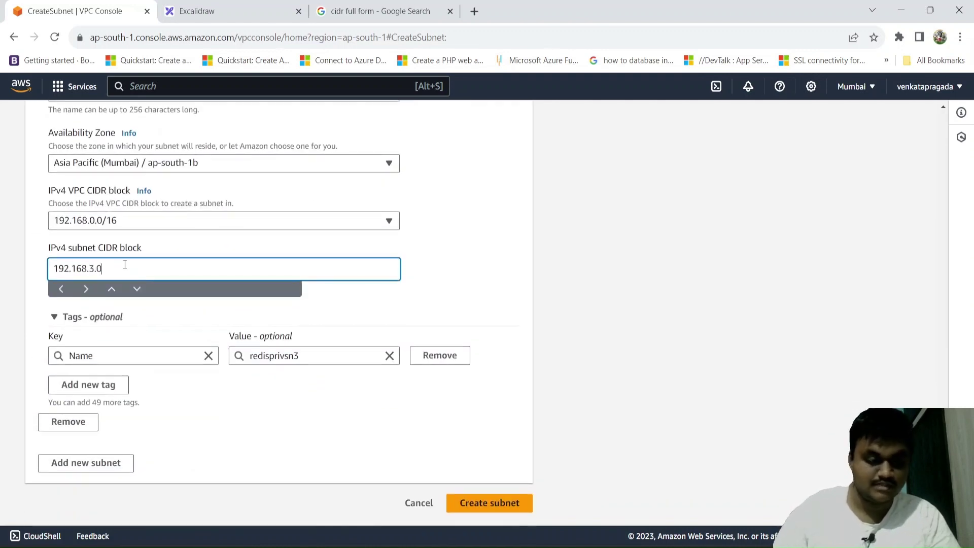
{"action": "type", "text": "/1"}
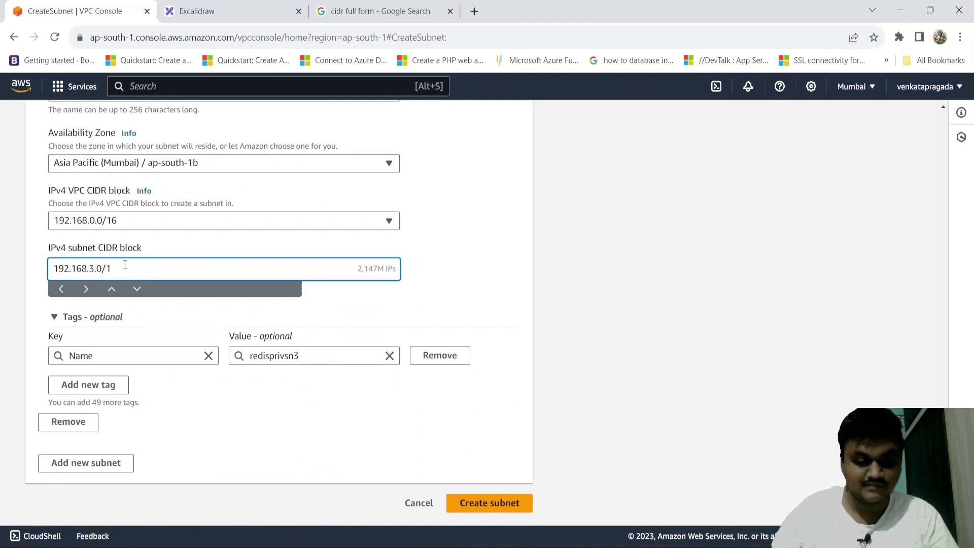
{"action": "key", "text": "BackSpace"}
{"action": "type", "text": "24"}
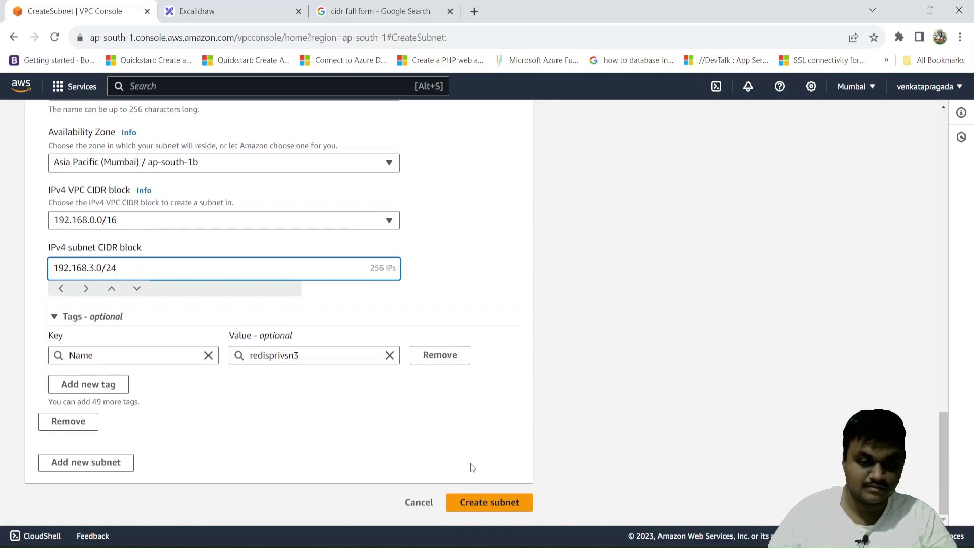
{"action": "left_click", "coordinate": [486, 503]}
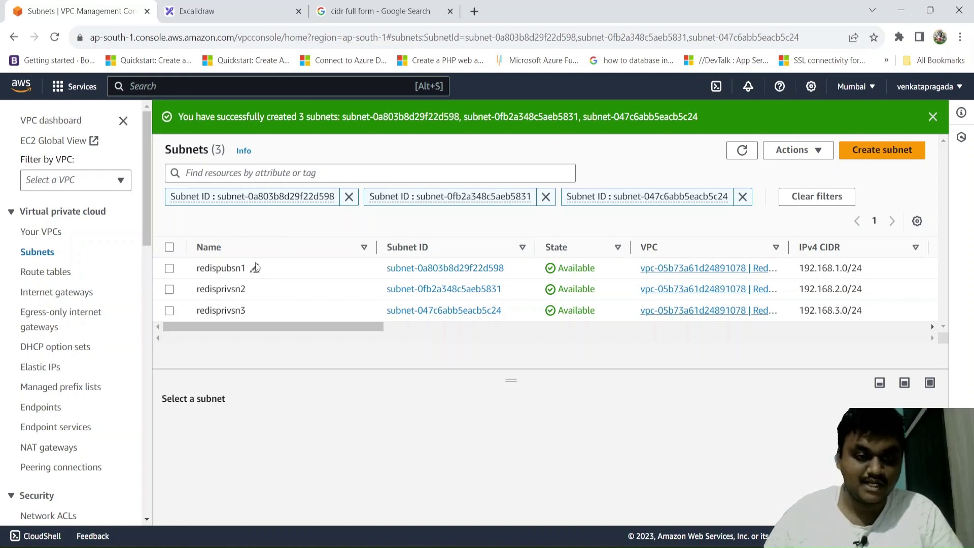
Remove all the Subnet ID filters from the subnets list.
{"action": "left_click", "coordinate": [349, 197]}
{"action": "left_click", "coordinate": [346, 197]}
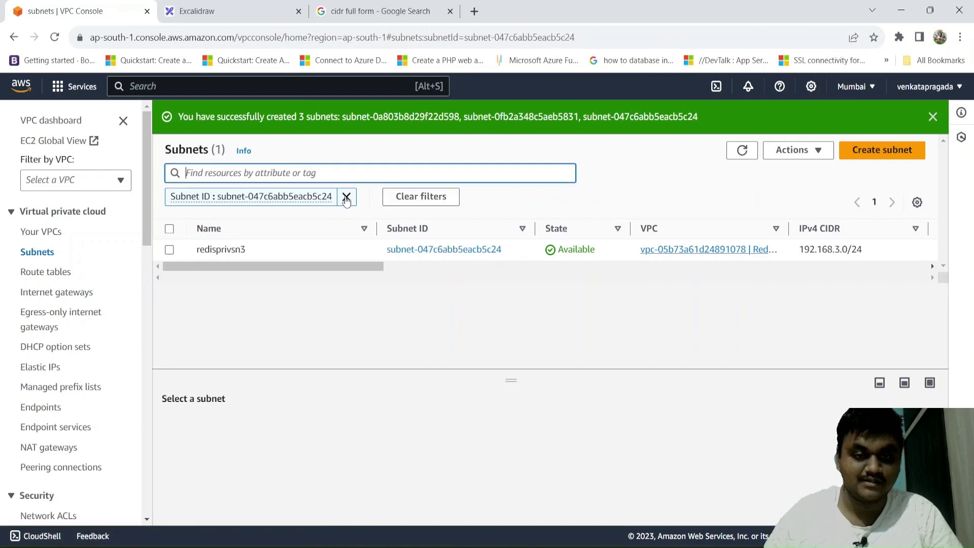
{"action": "left_click", "coordinate": [346, 198]}
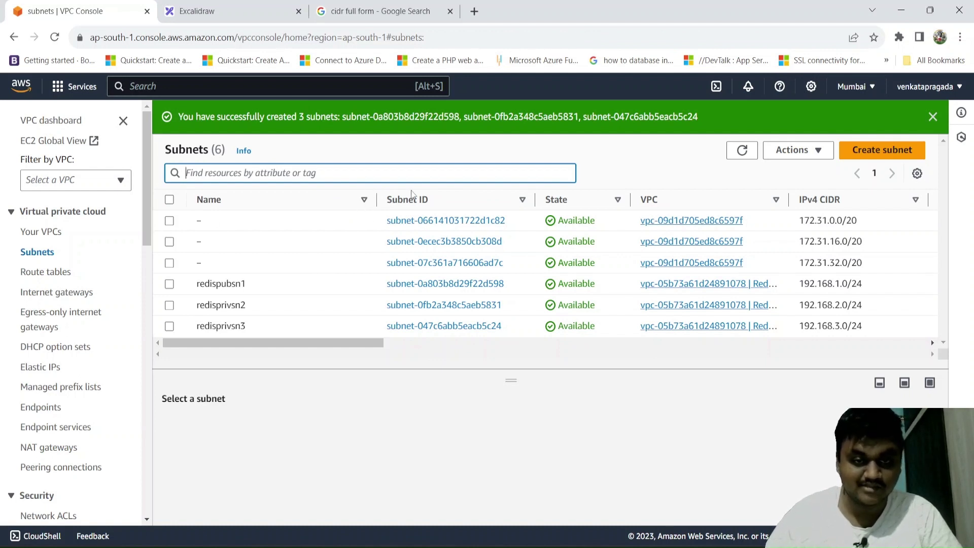
Filter the subnets list by VPC equal to vpc-05b73a61d24891078, the Redisvpc network.
{"action": "type", "text": "vpc"}
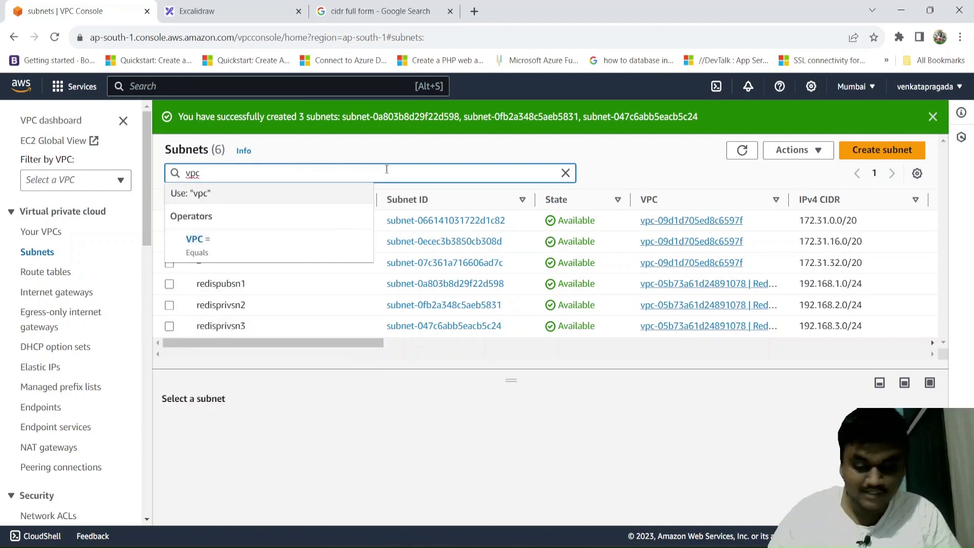
{"action": "key", "text": "Down"}
{"action": "key", "text": "Down"}
{"action": "key", "text": "Return"}
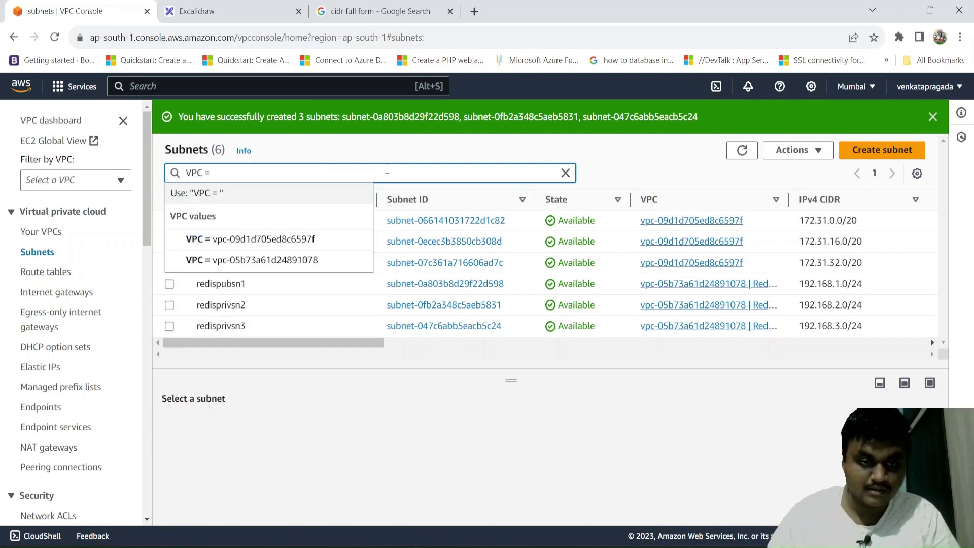
{"action": "key", "text": "Down"}
{"action": "key", "text": "Down"}
{"action": "key", "text": "Down"}
{"action": "key", "text": "Return"}
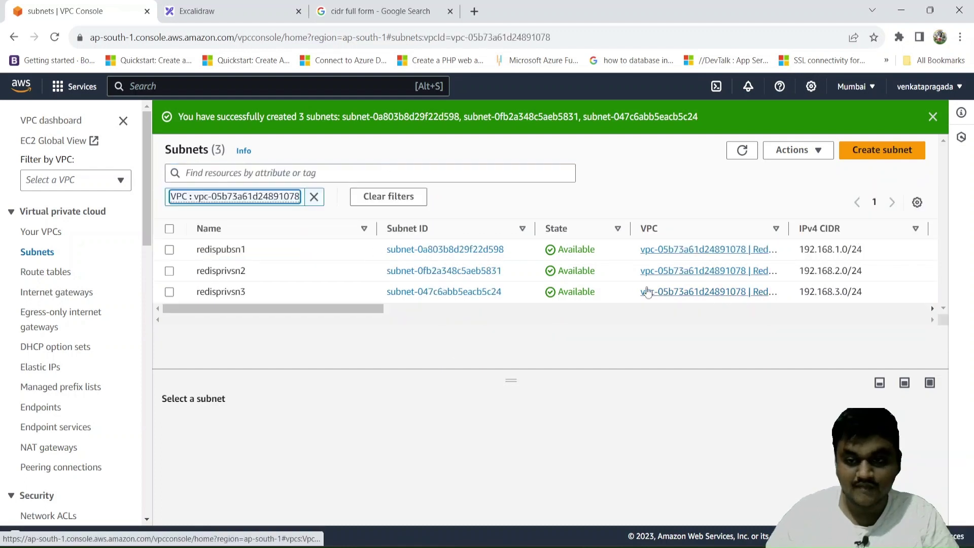
Widen the VPC column of the subnets list to read each subnet's full VPC name.
{"action": "scroll", "coordinate": [647, 293], "scroll_direction": "right", "scroll_amount": 1}
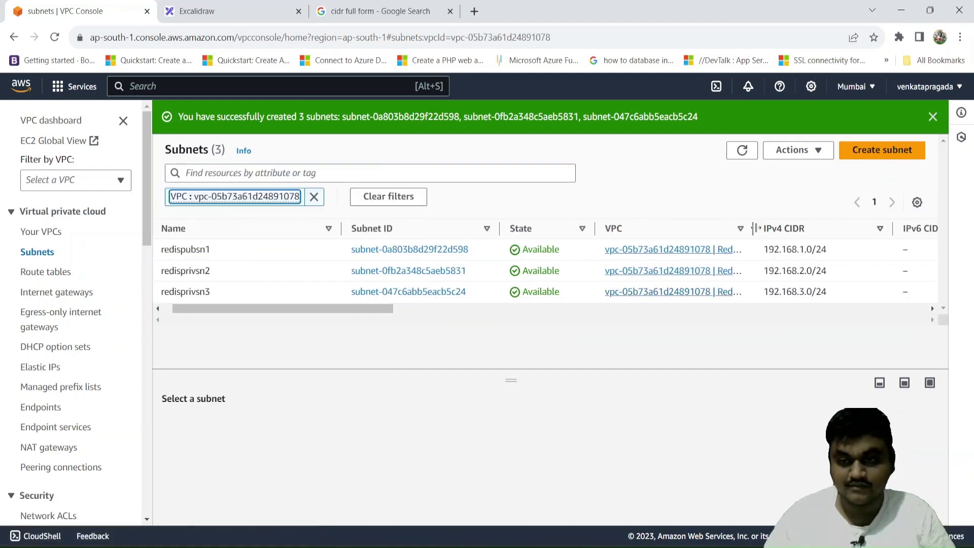
{"action": "left_click_drag", "start_coordinate": [755, 228], "coordinate": [800, 228]}
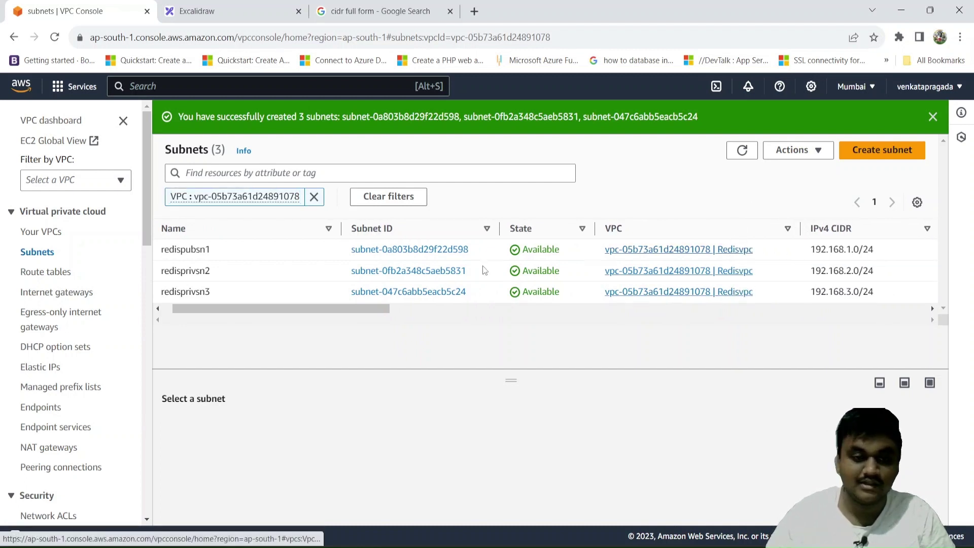
{"action": "scroll", "coordinate": [484, 270], "scroll_direction": "left", "scroll_amount": 1}
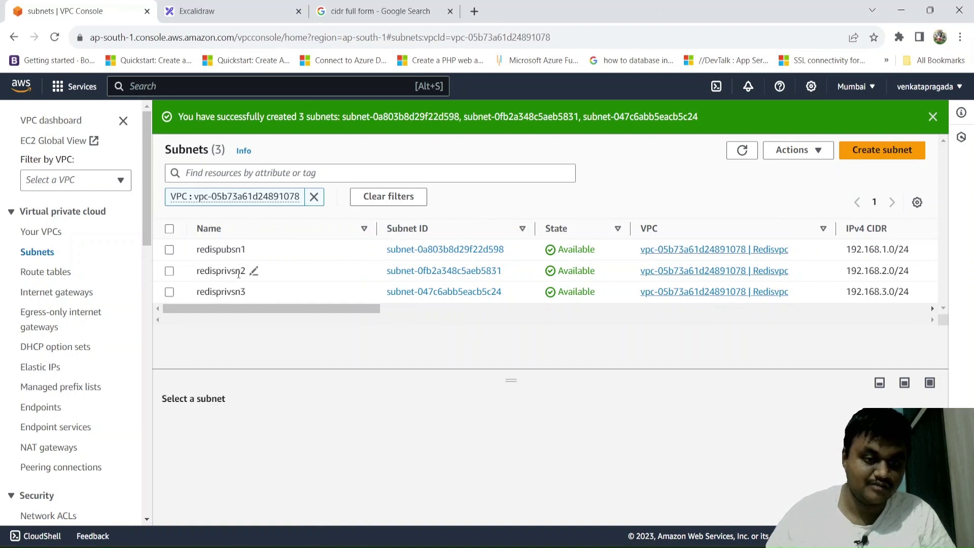
Create an internet gateway with the name tag redisig.
{"action": "left_click", "coordinate": [59, 293]}
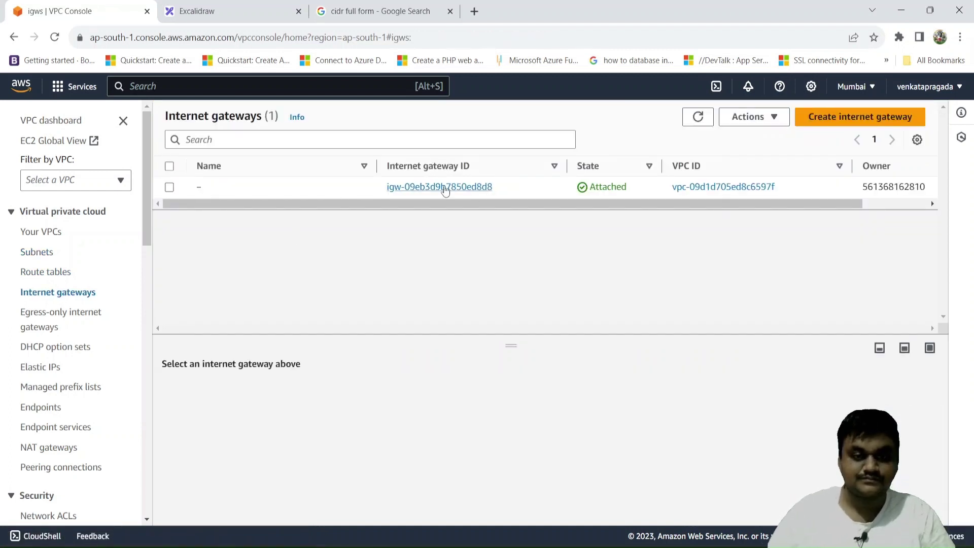
{"action": "left_click", "coordinate": [822, 124]}
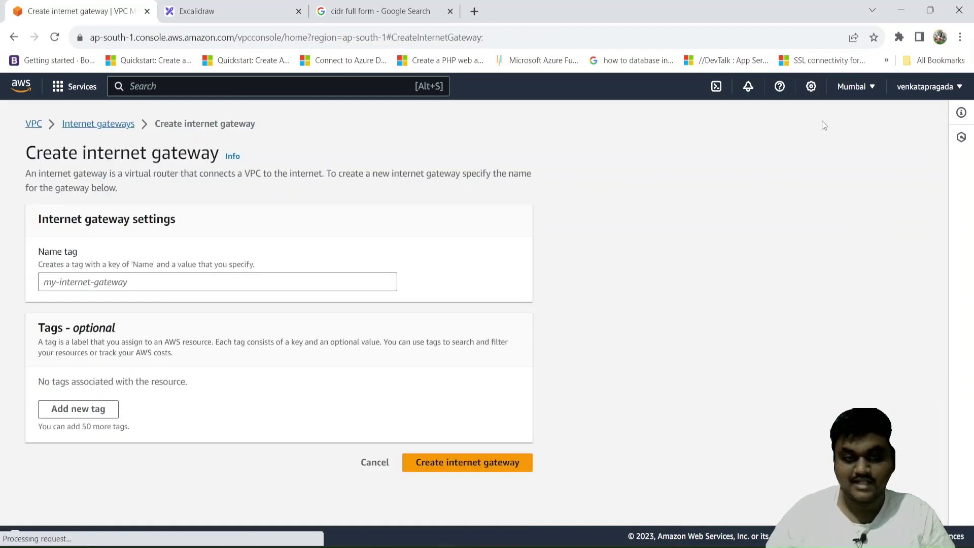
{"action": "left_click", "coordinate": [355, 282]}
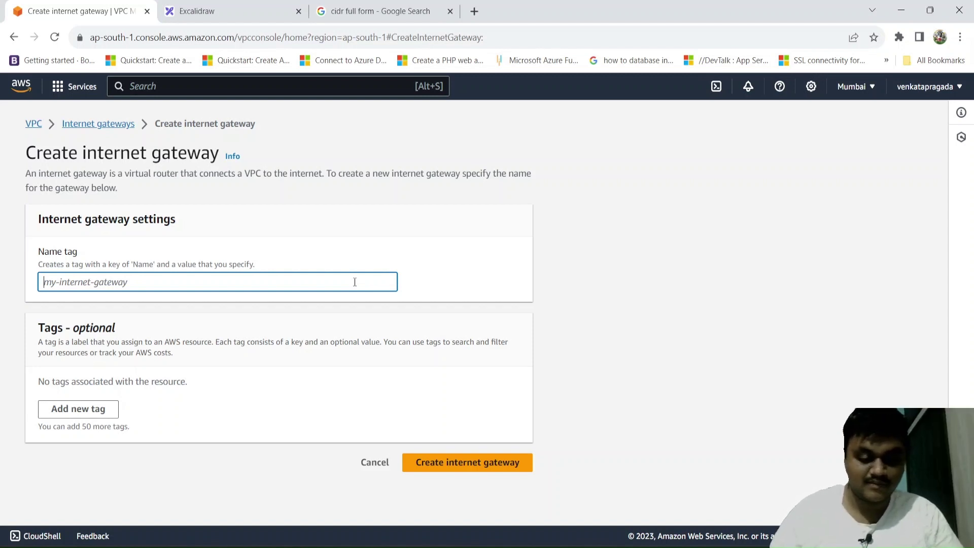
{"action": "type", "text": "redisi"}
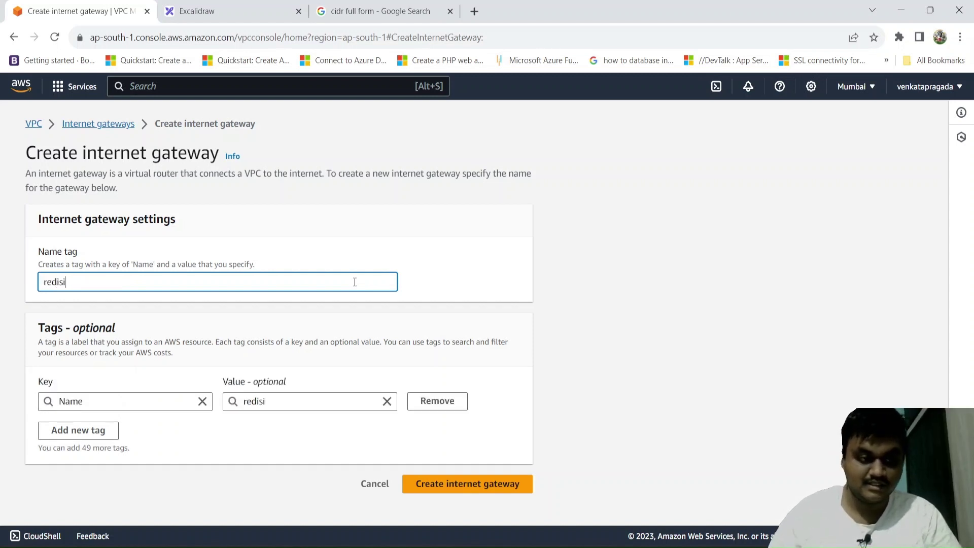
{"action": "type", "text": "g"}
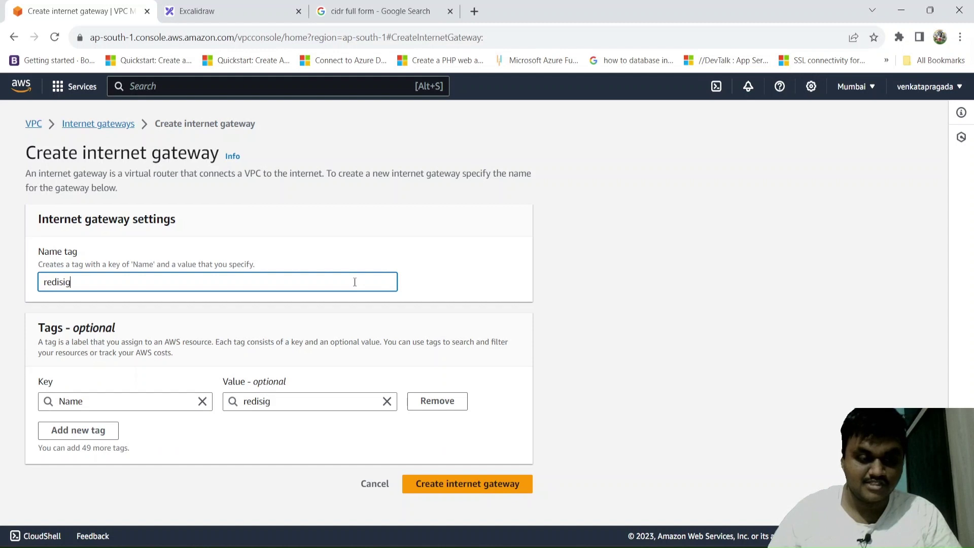
{"action": "left_click", "coordinate": [471, 488]}
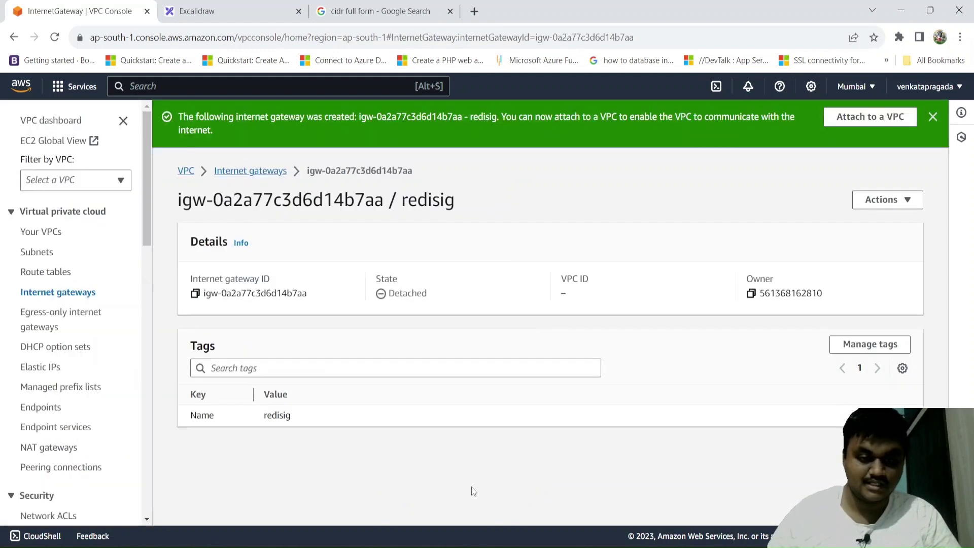
Attach the redisig internet gateway to the Redisvpc network and check its attachment state.
{"action": "double_click", "coordinate": [404, 295]}
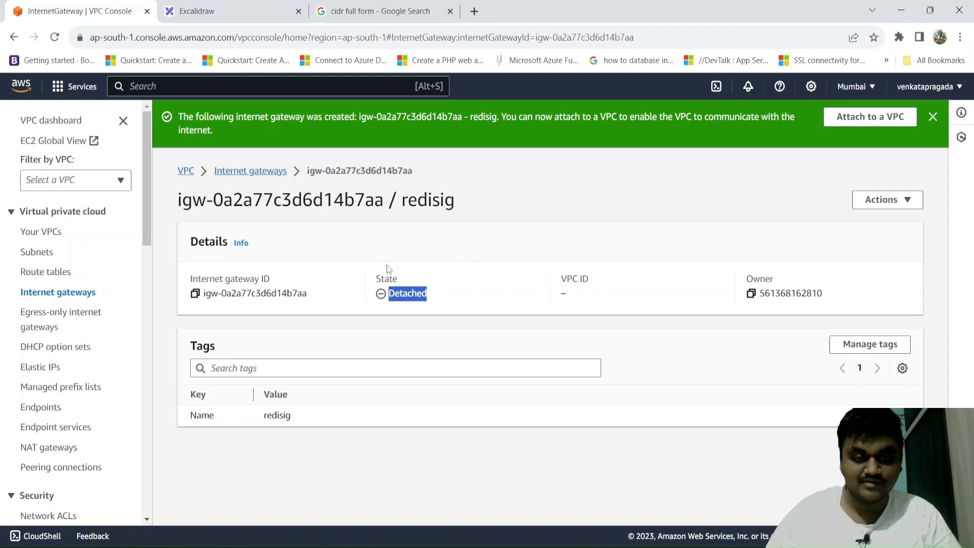
{"action": "left_click", "coordinate": [435, 291]}
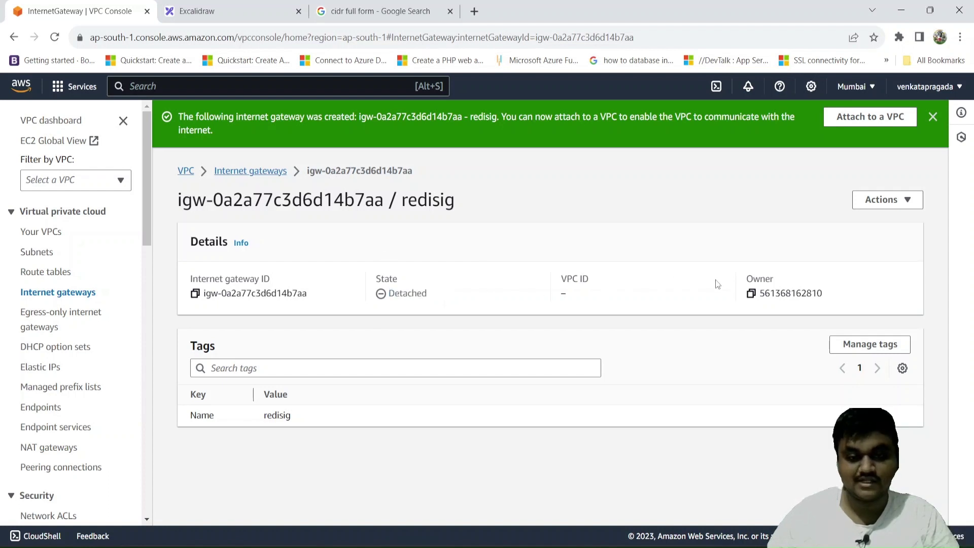
{"action": "double_click", "coordinate": [401, 295]}
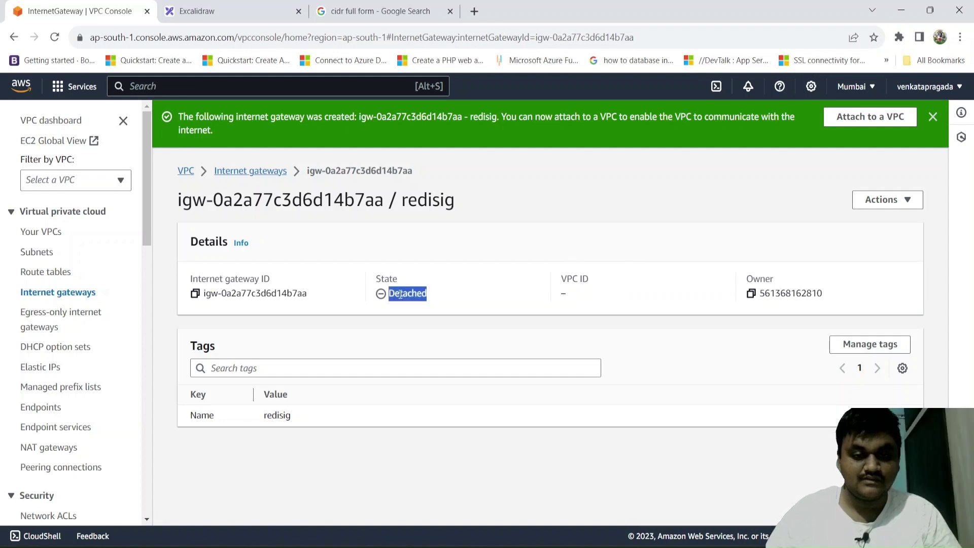
{"action": "left_click", "coordinate": [896, 203]}
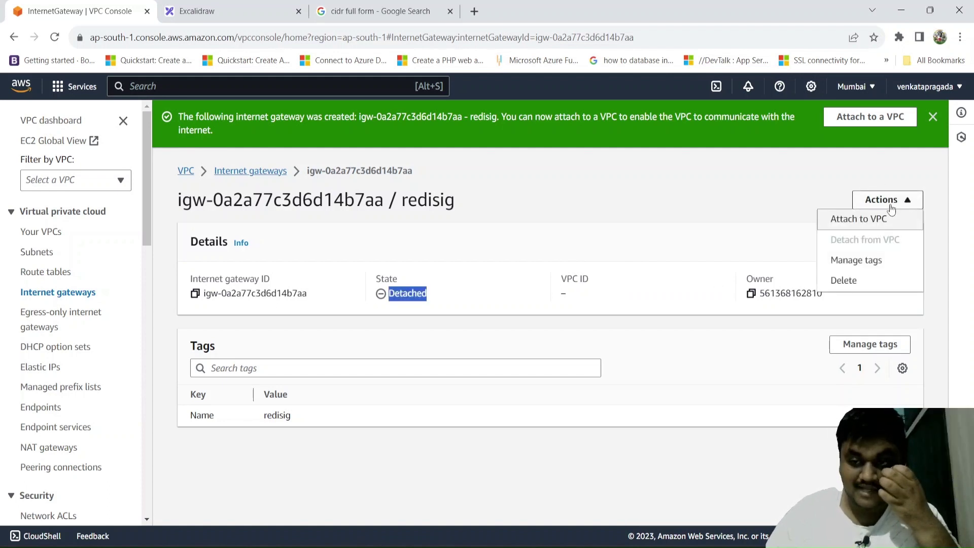
{"action": "left_click", "coordinate": [887, 219]}
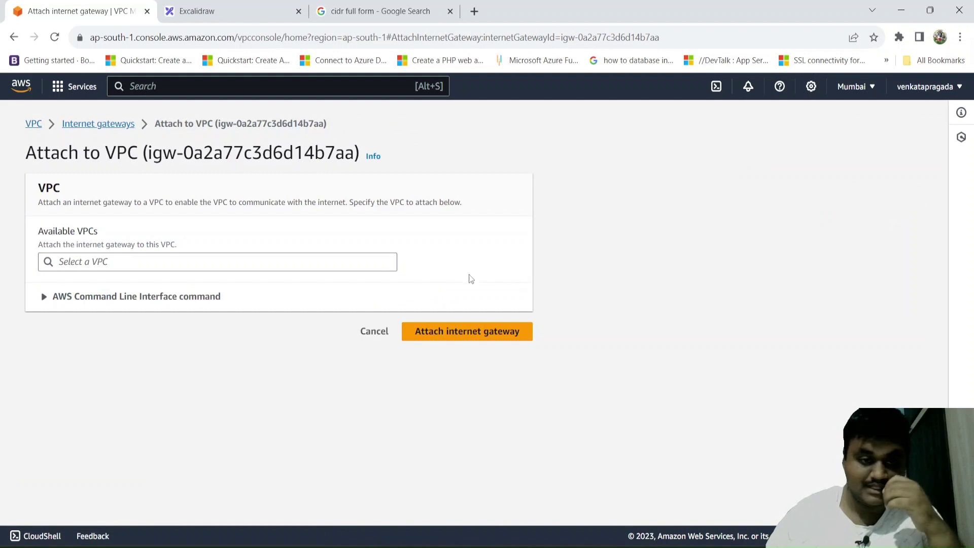
{"action": "left_click", "coordinate": [361, 263]}
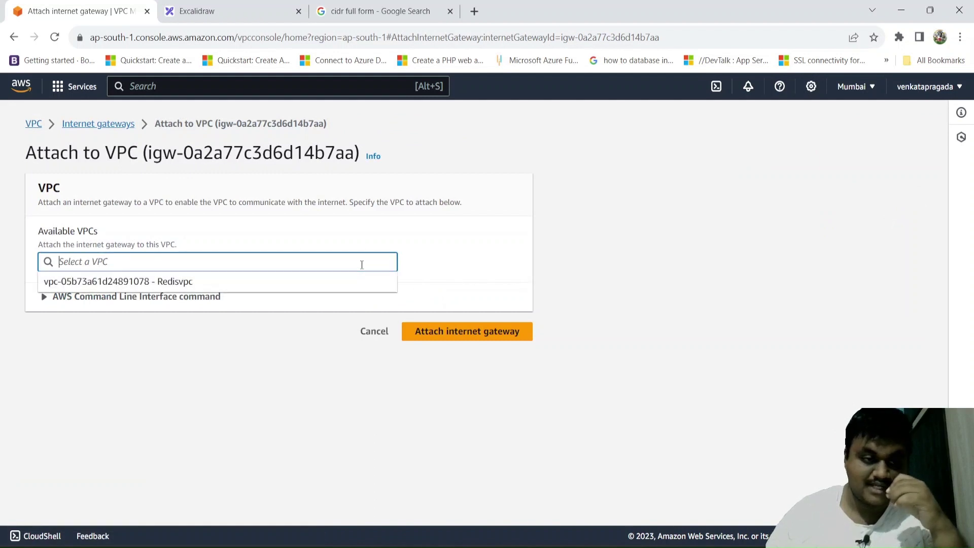
{"action": "left_click", "coordinate": [309, 284]}
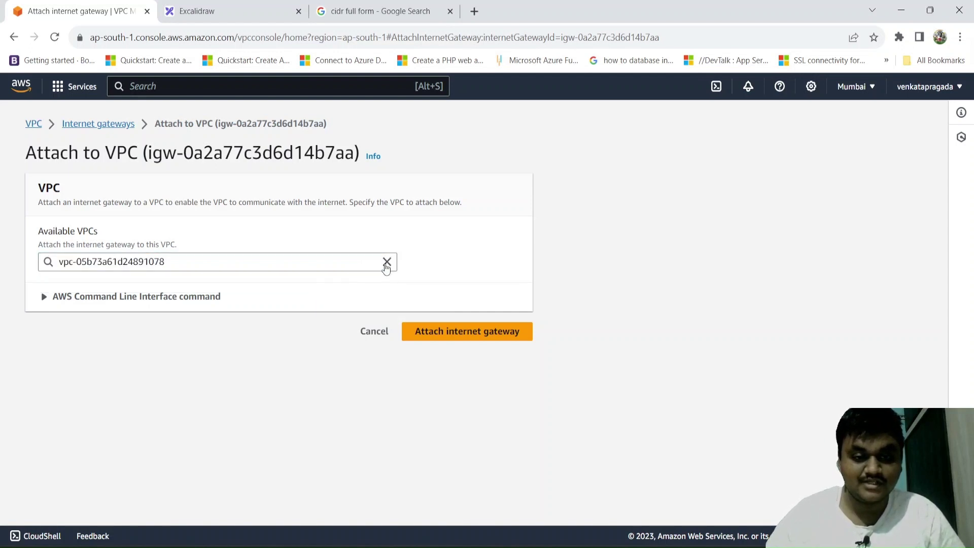
{"action": "left_click", "coordinate": [386, 262]}
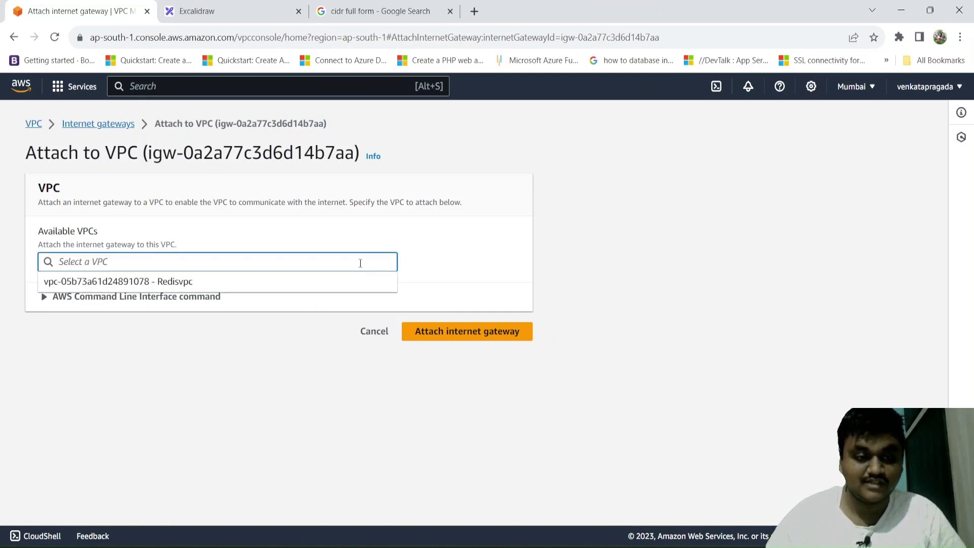
{"action": "left_click", "coordinate": [325, 281]}
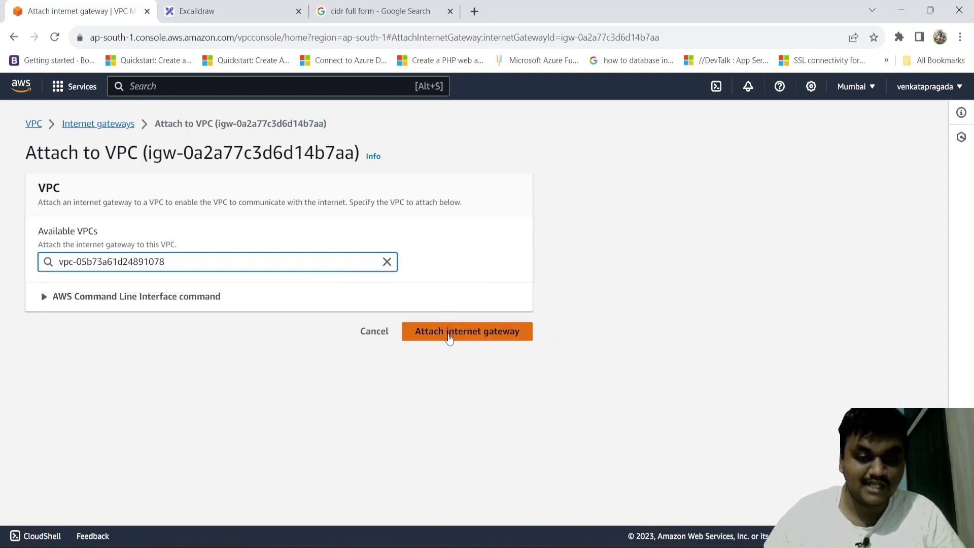
{"action": "left_click", "coordinate": [449, 338]}
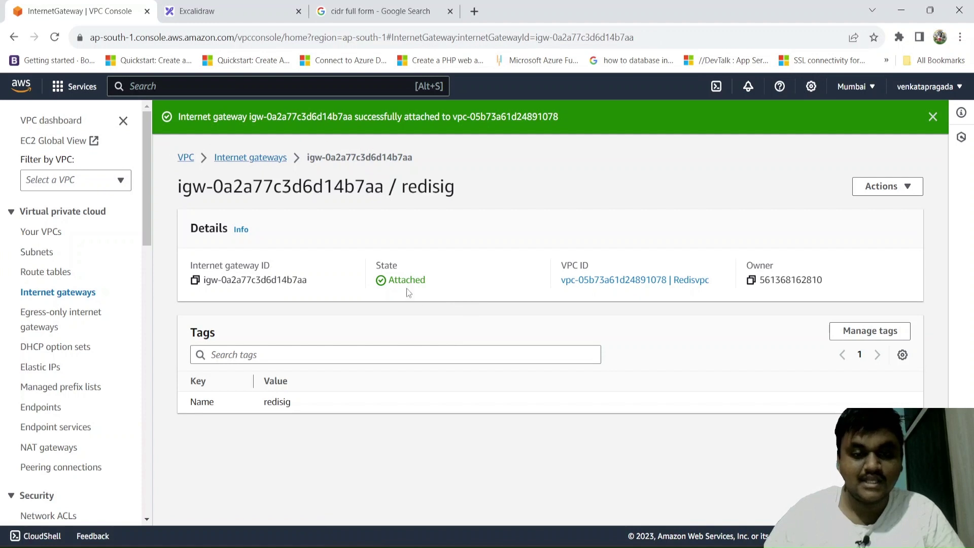
{"action": "double_click", "coordinate": [390, 266]}
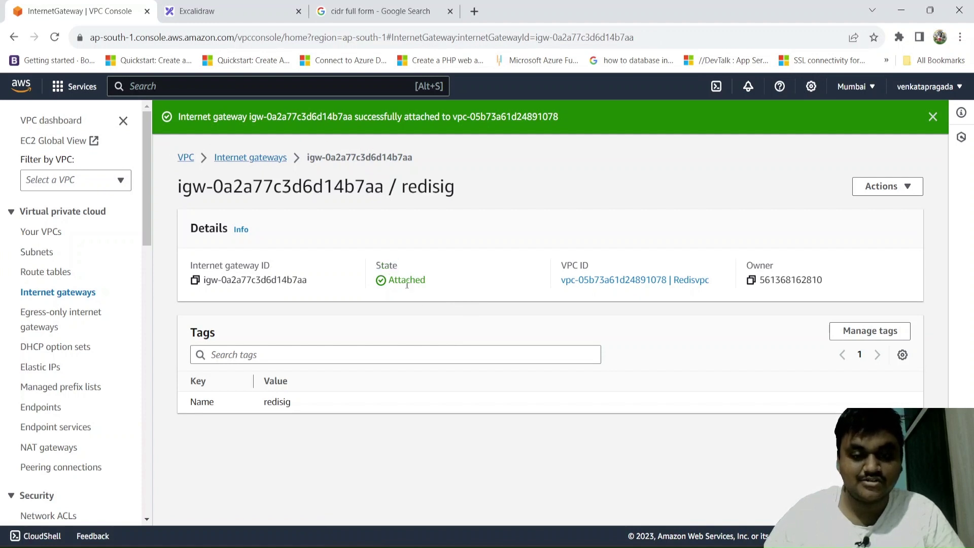
{"action": "double_click", "coordinate": [407, 281]}
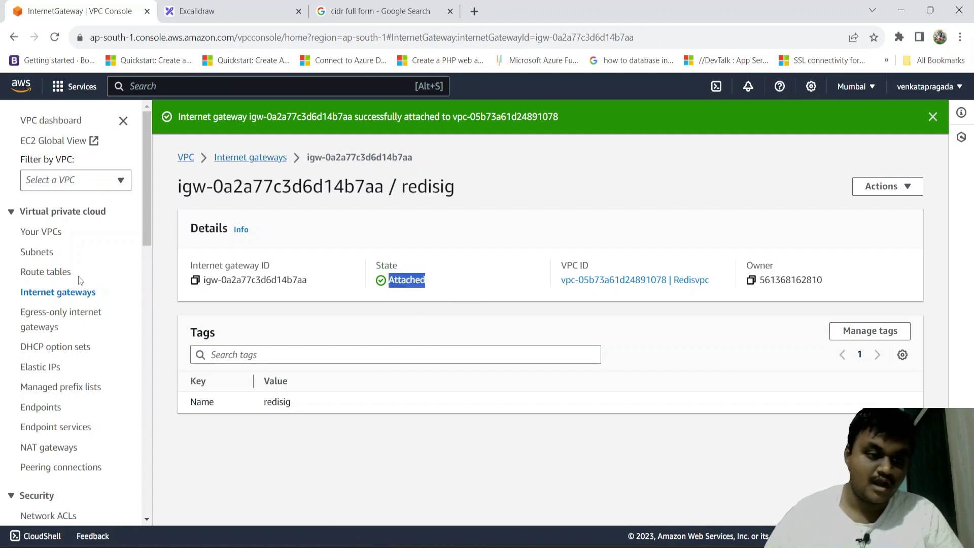
Name the main route table of Redisvpc redisprivrouter and open its details.
{"action": "left_click", "coordinate": [63, 273]}
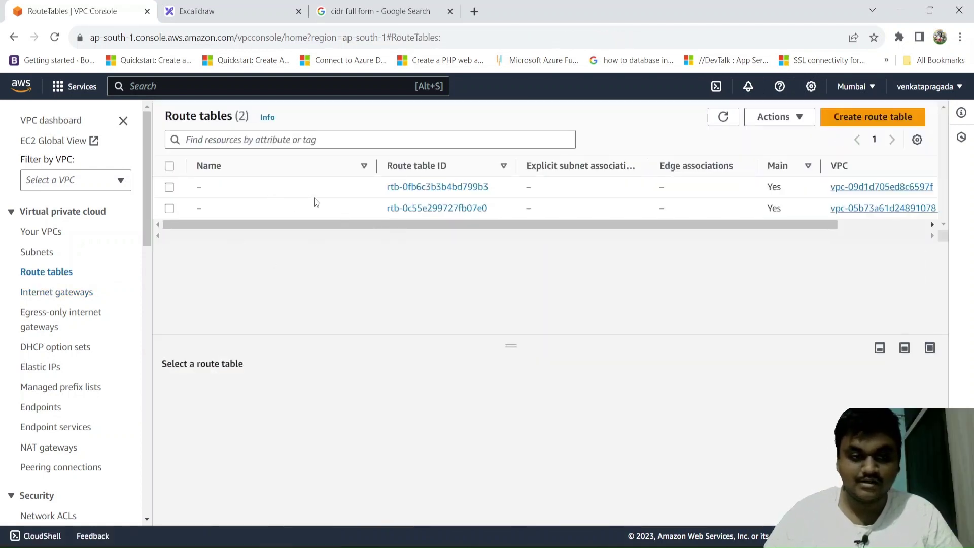
{"action": "scroll", "coordinate": [314, 201], "scroll_direction": "right", "scroll_amount": 5}
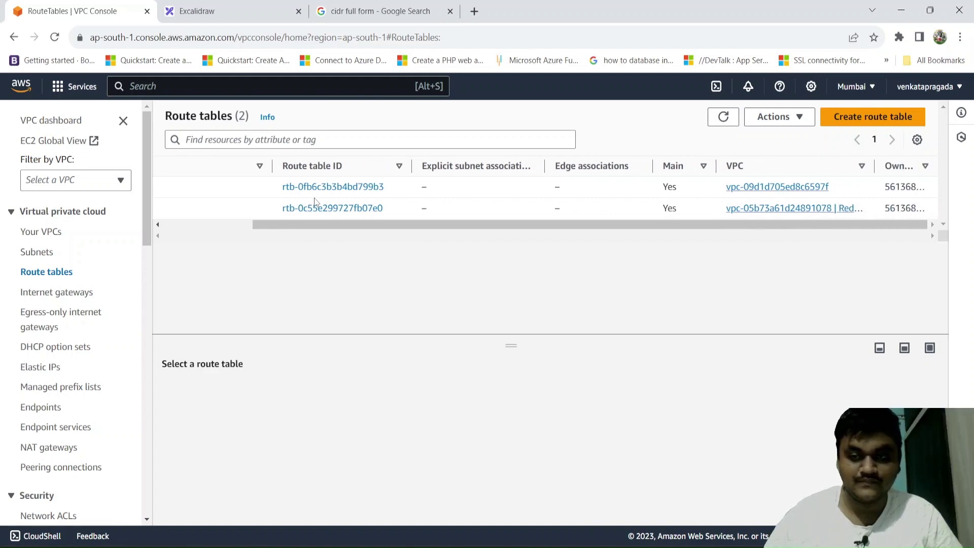
{"action": "scroll", "coordinate": [314, 201], "scroll_direction": "left", "scroll_amount": 5}
{"action": "scroll", "coordinate": [209, 210], "scroll_direction": "right", "scroll_amount": 5}
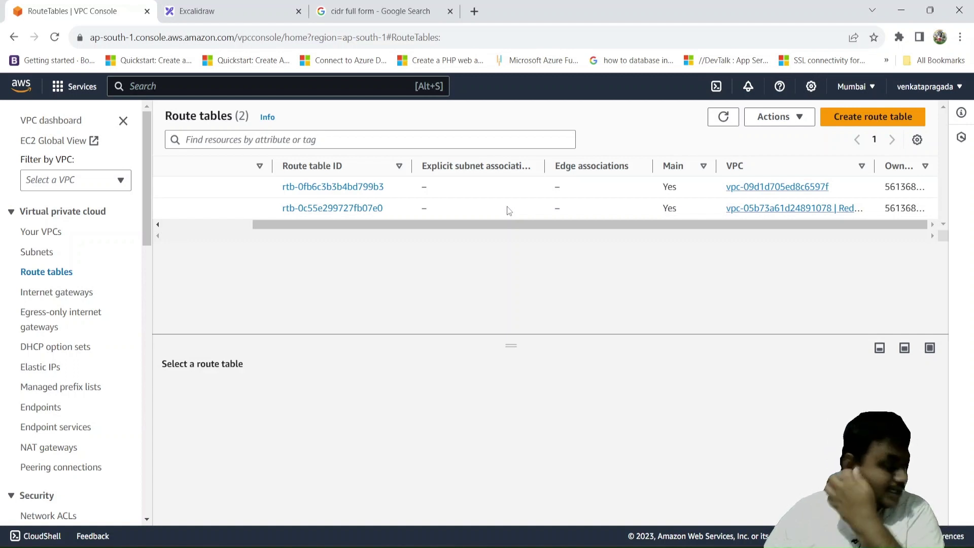
{"action": "scroll", "coordinate": [509, 211], "scroll_direction": "left", "scroll_amount": 3}
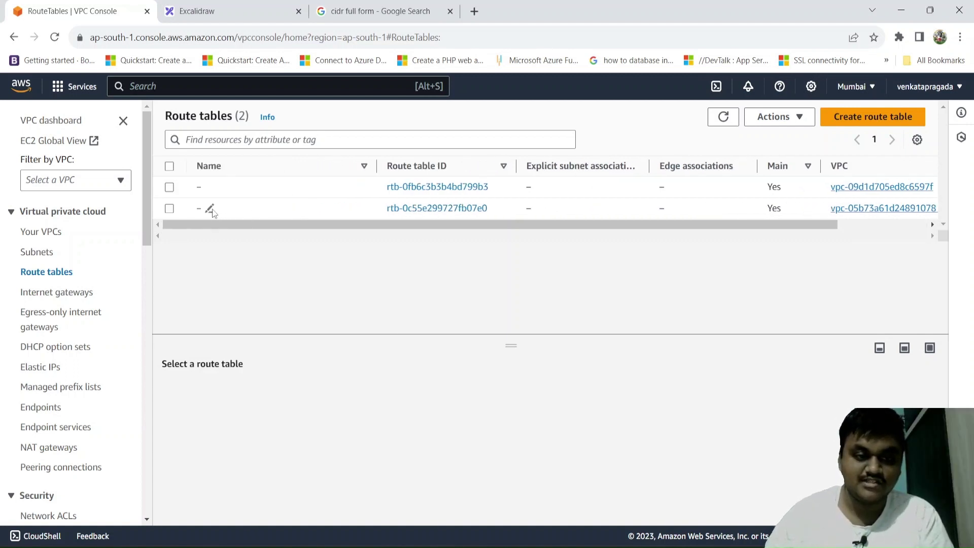
{"action": "left_click", "coordinate": [211, 210]}
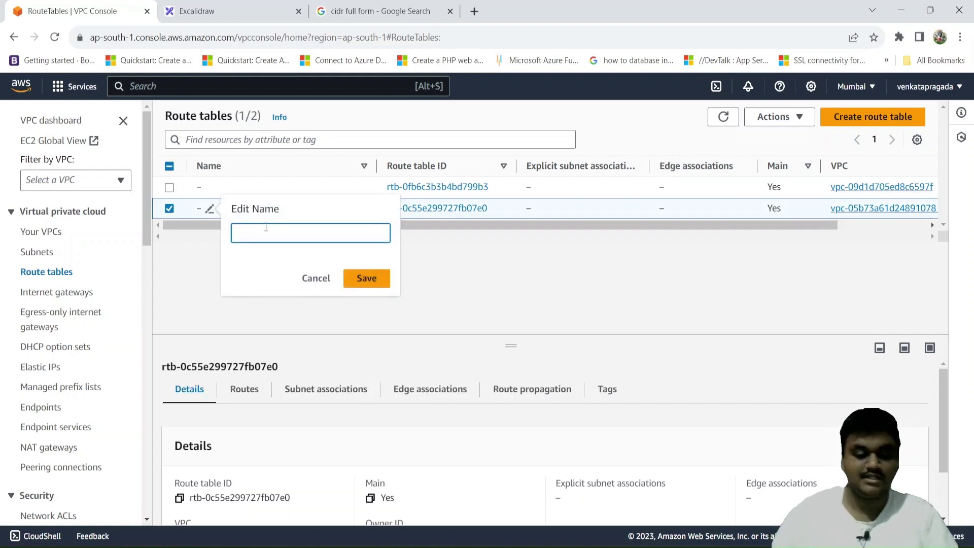
{"action": "type", "text": "redis"}
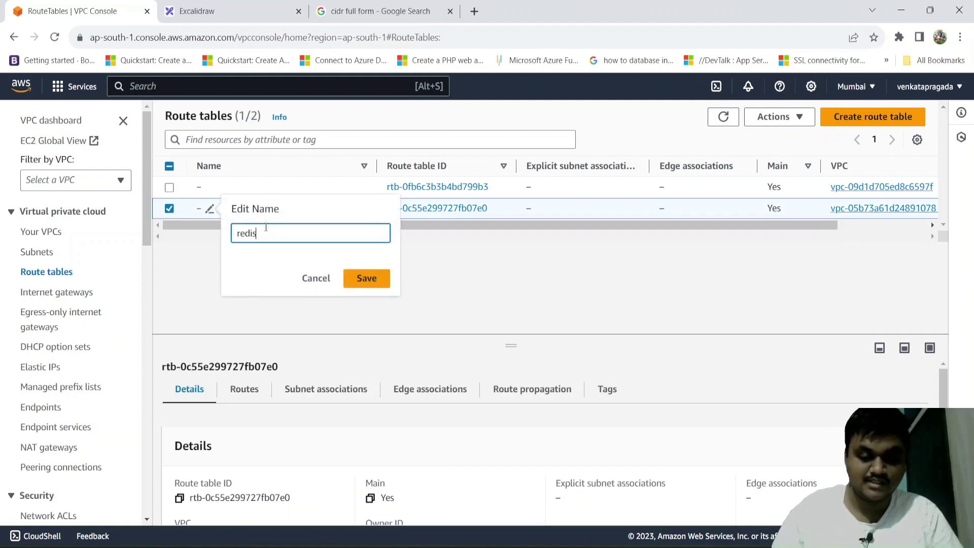
{"action": "type", "text": "privr"}
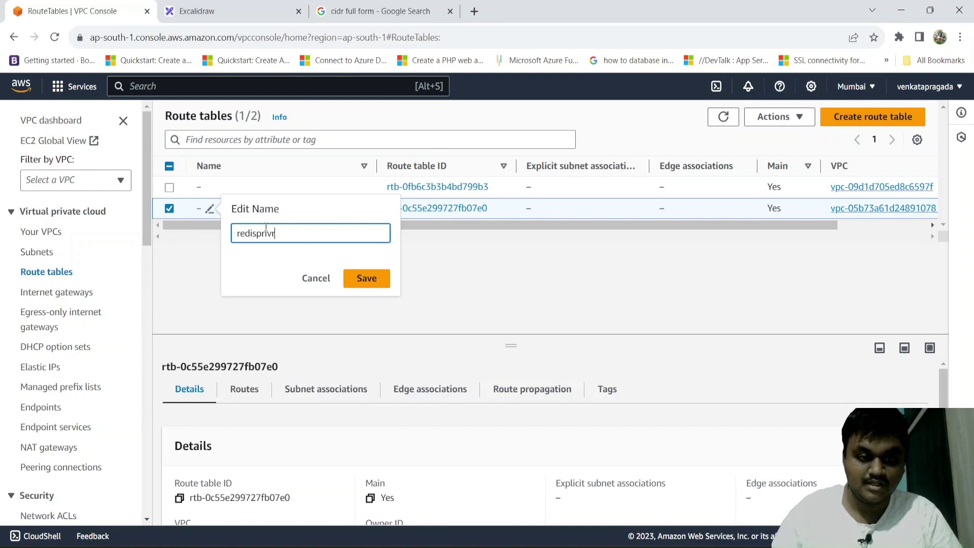
{"action": "type", "text": "outer"}
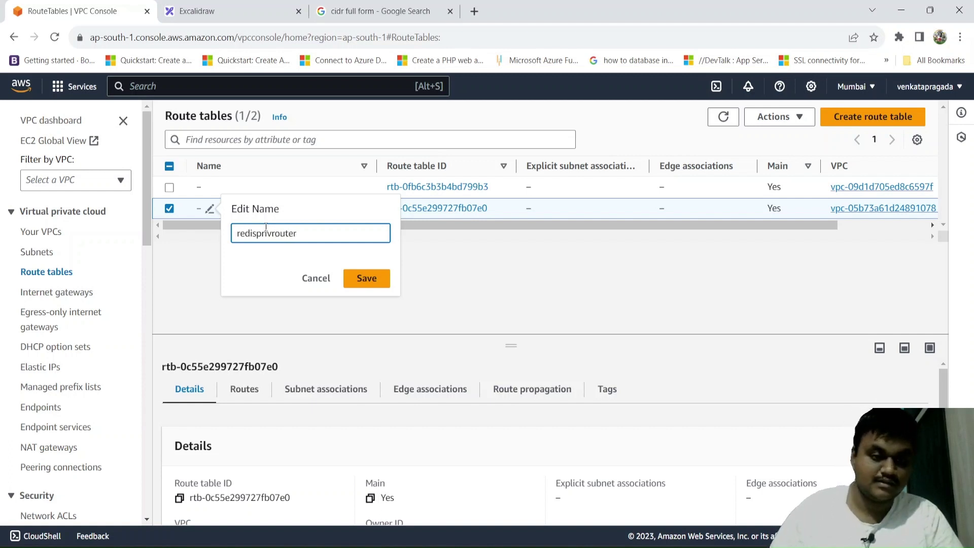
{"action": "left_click", "coordinate": [360, 276]}
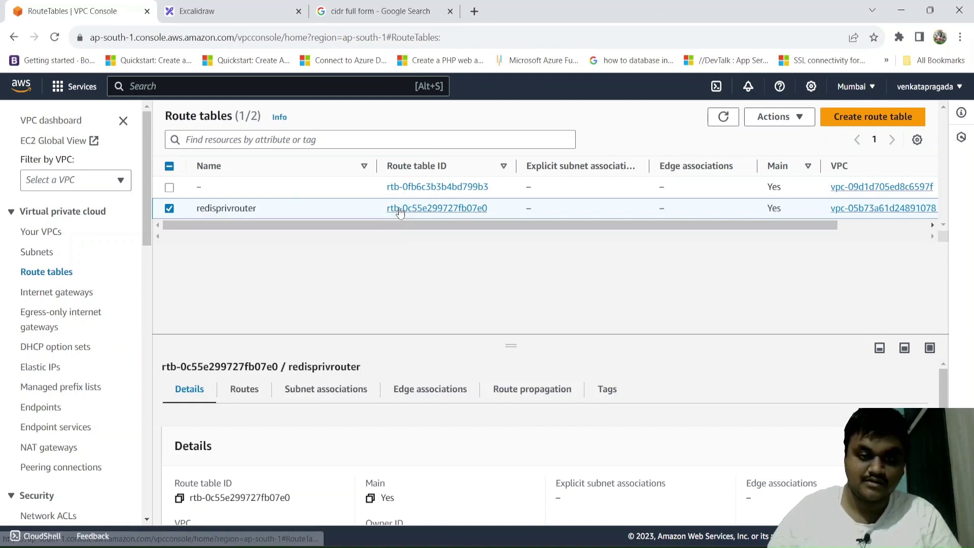
{"action": "left_click", "coordinate": [399, 208]}
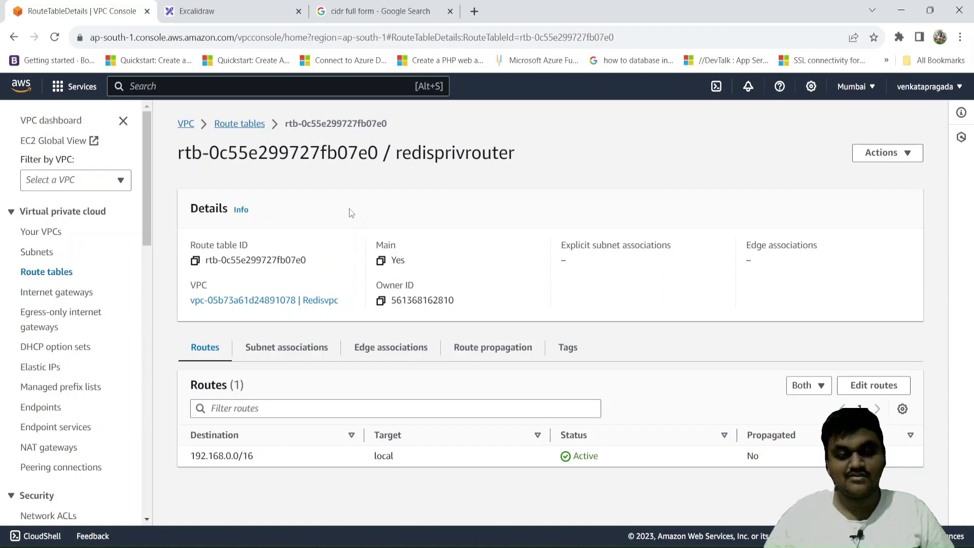
Create a second route table named redispubrouter in the Redisvpc network.
{"action": "left_click", "coordinate": [58, 272]}
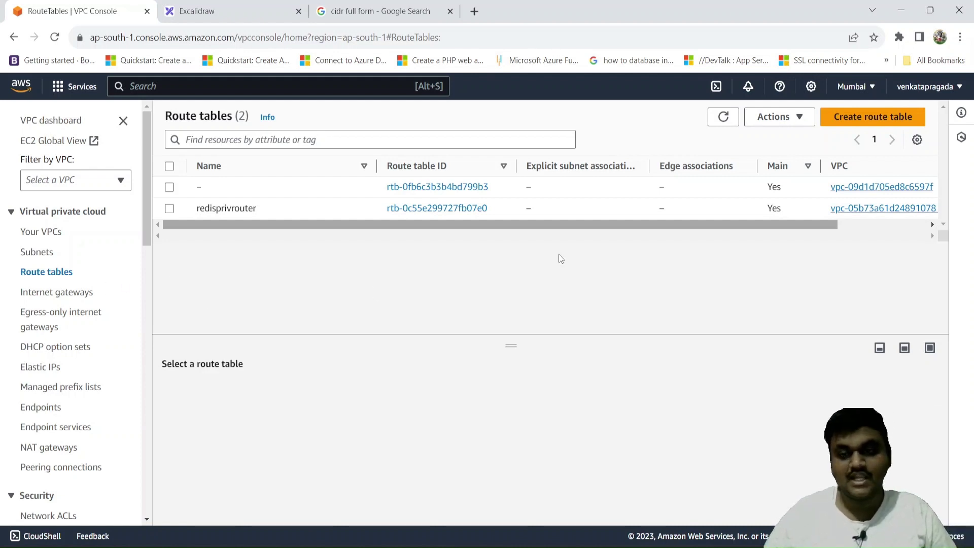
{"action": "left_click", "coordinate": [840, 122]}
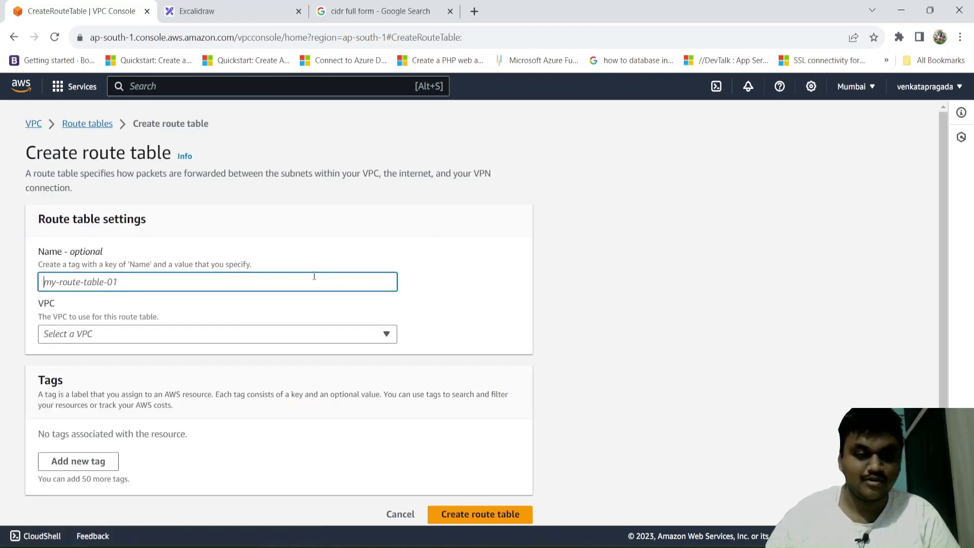
{"action": "type", "text": "re"}
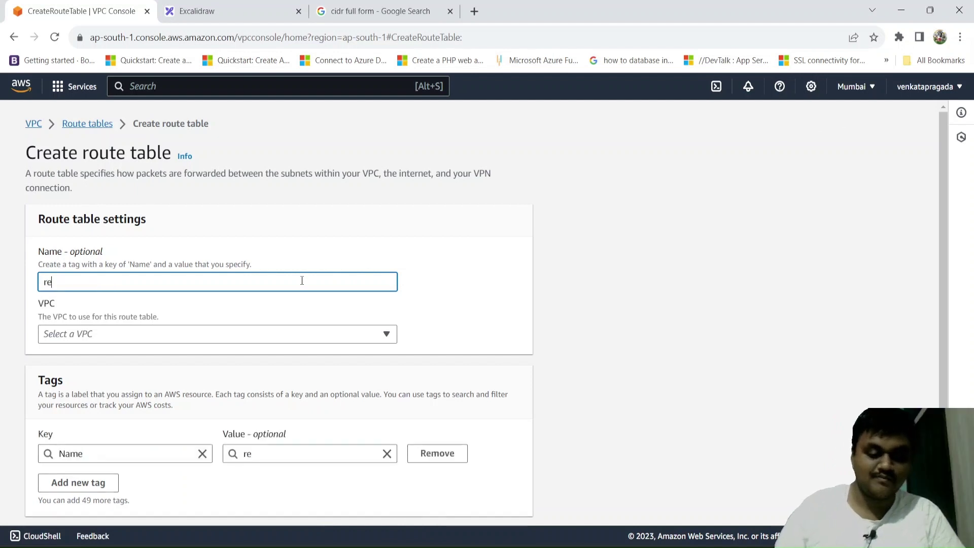
{"action": "type", "text": "disp"}
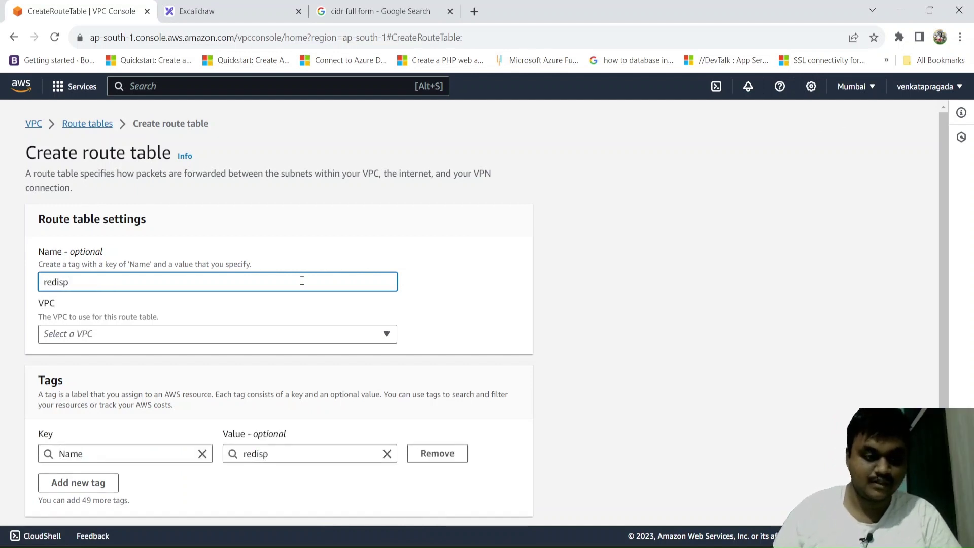
{"action": "type", "text": "ubrouter"}
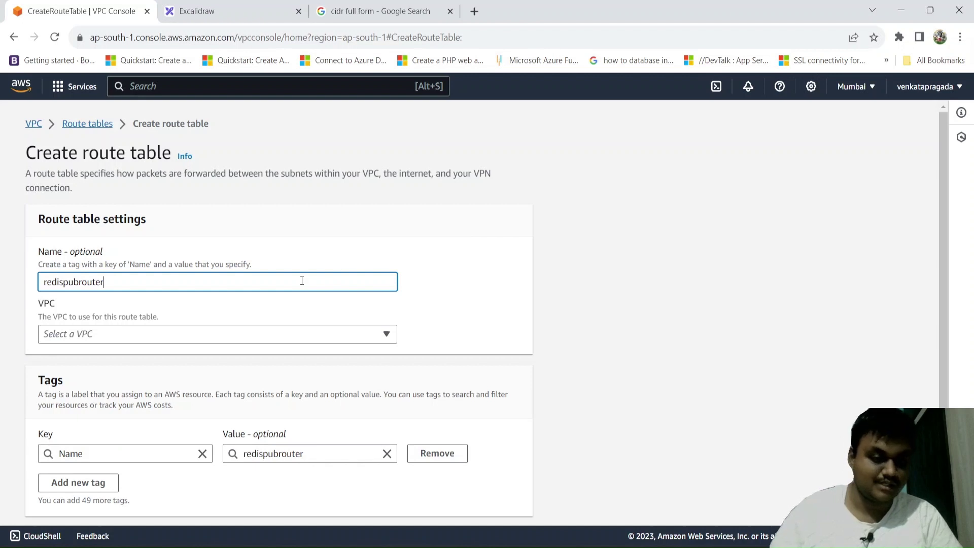
{"action": "scroll", "coordinate": [300, 279], "scroll_direction": "down", "scroll_amount": 1}
{"action": "left_click", "coordinate": [319, 301]}
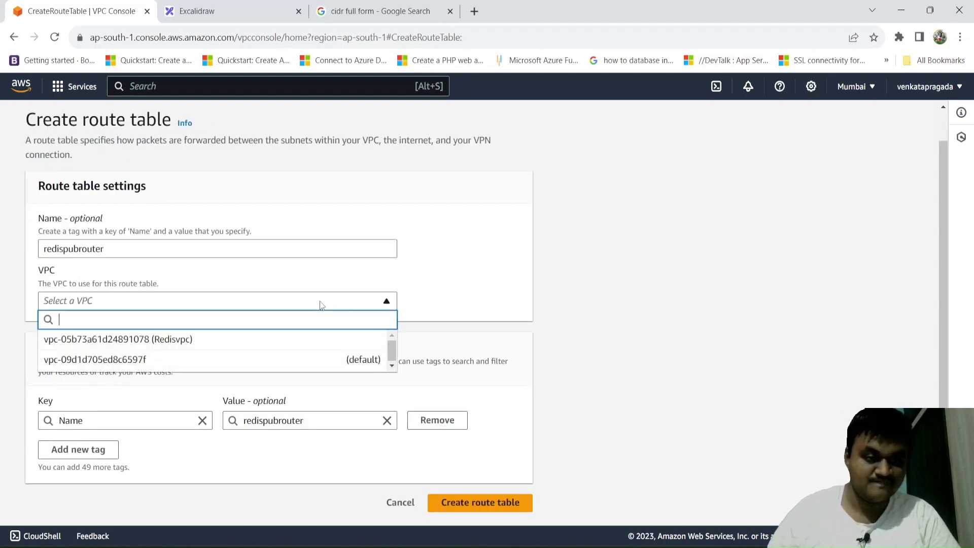
{"action": "left_click", "coordinate": [282, 341]}
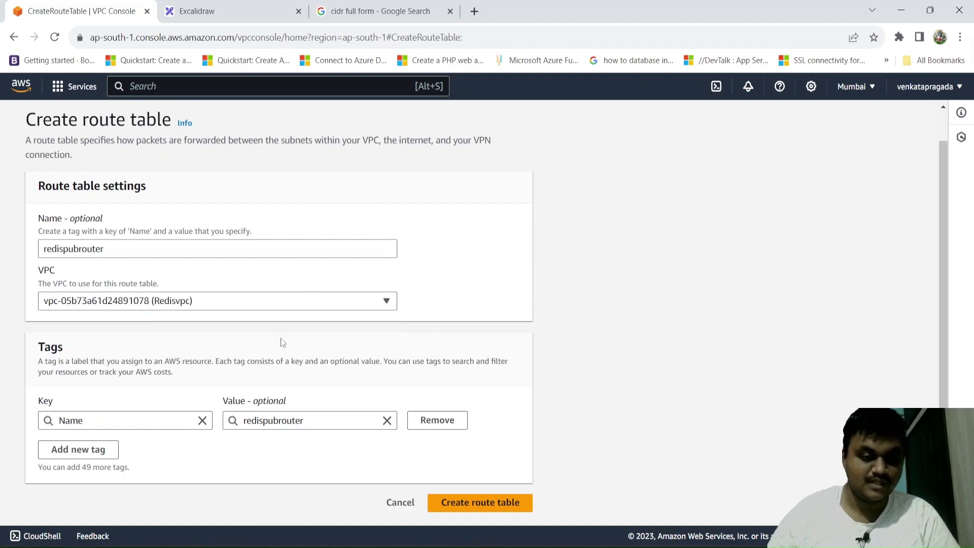
{"action": "left_click", "coordinate": [449, 502]}
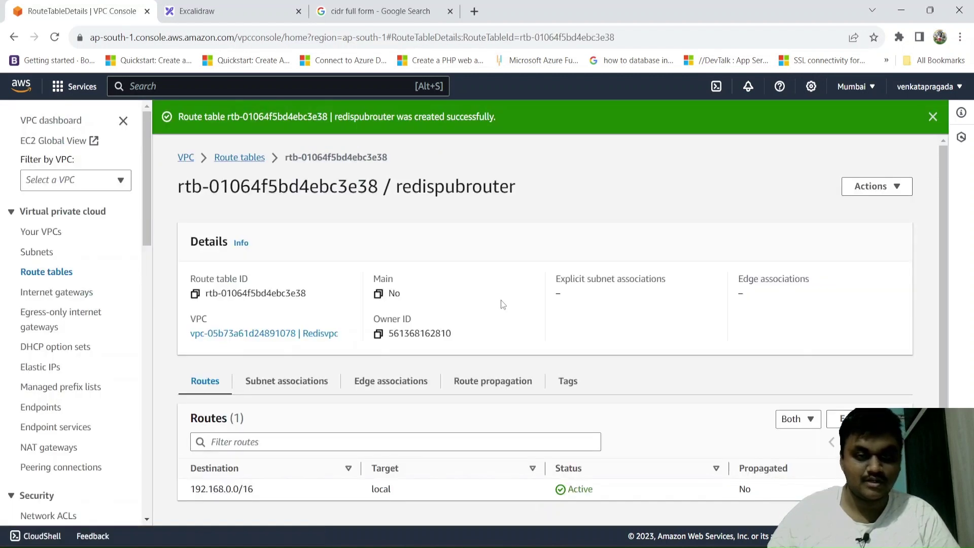
Edit the routes of redispubrouter and add a route with destination 0.0.0.0/0.
{"action": "scroll", "coordinate": [500, 300], "scroll_direction": "down", "scroll_amount": 1}
{"action": "scroll", "coordinate": [501, 300], "scroll_direction": "up", "scroll_amount": 1}
{"action": "scroll", "coordinate": [501, 299], "scroll_direction": "down", "scroll_amount": 1}
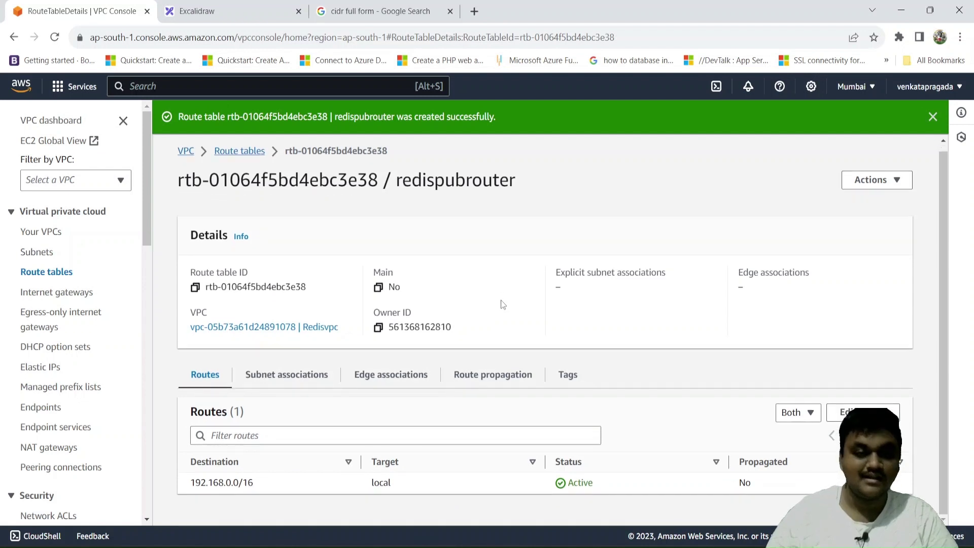
{"action": "scroll", "coordinate": [501, 303], "scroll_direction": "up", "scroll_amount": 1}
{"action": "scroll", "coordinate": [503, 304], "scroll_direction": "down", "scroll_amount": 1}
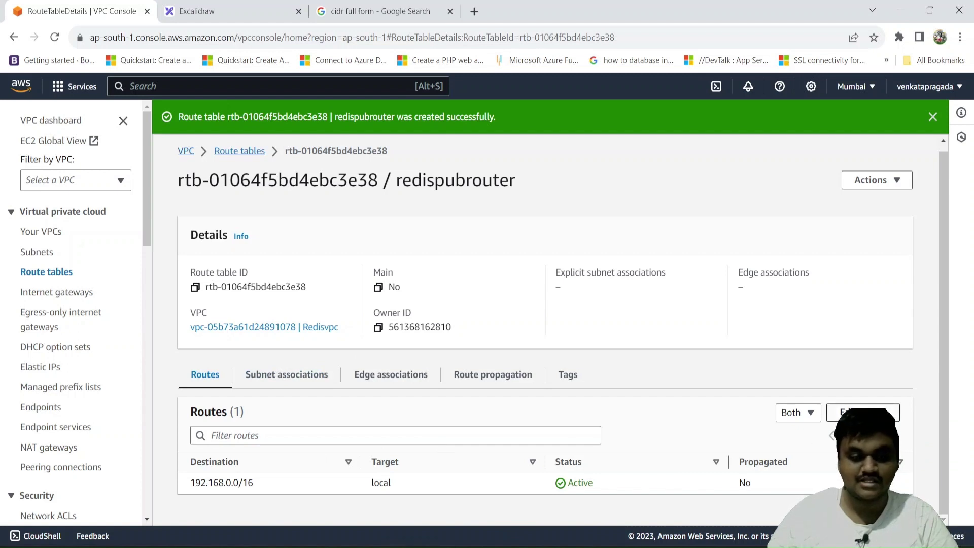
{"action": "left_click", "coordinate": [862, 412]}
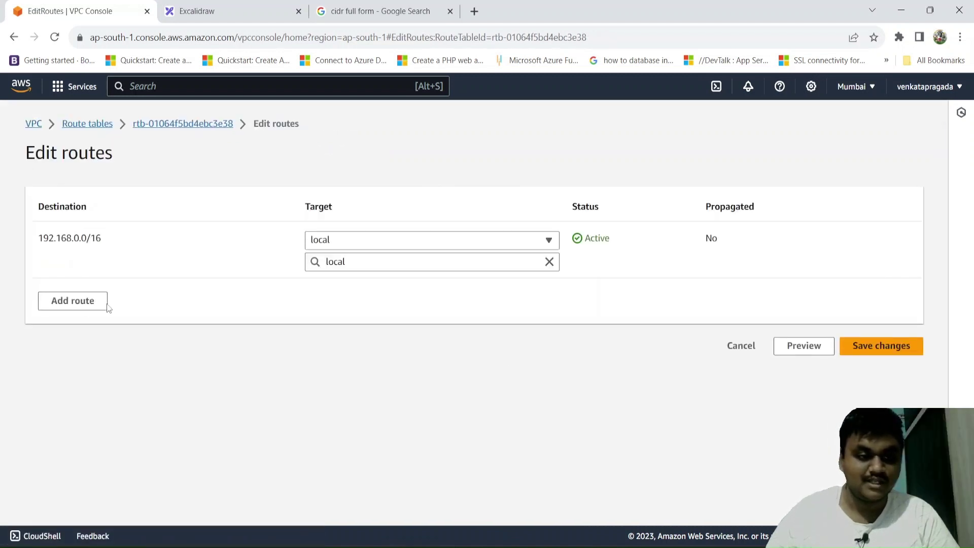
{"action": "left_click", "coordinate": [78, 305]}
{"action": "left_click", "coordinate": [146, 293]}
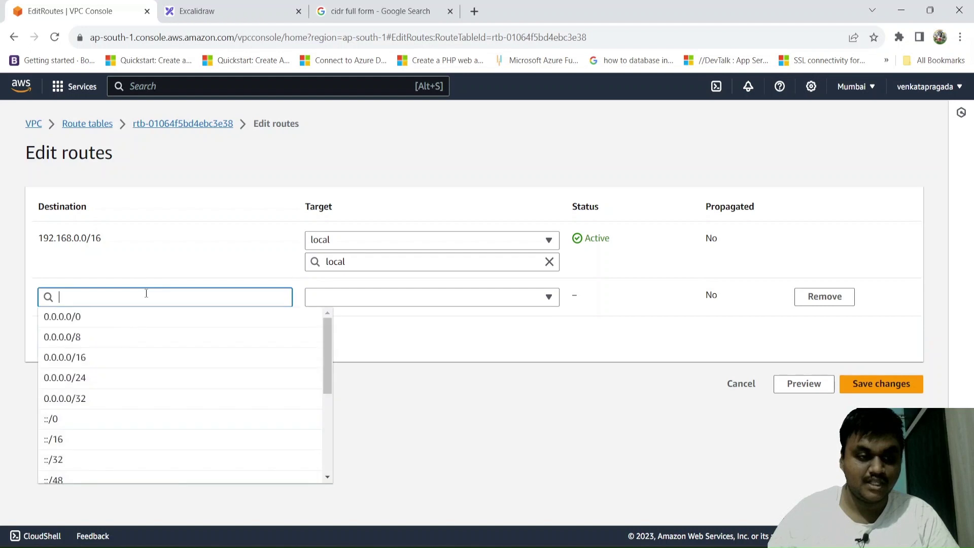
{"action": "left_click", "coordinate": [146, 317]}
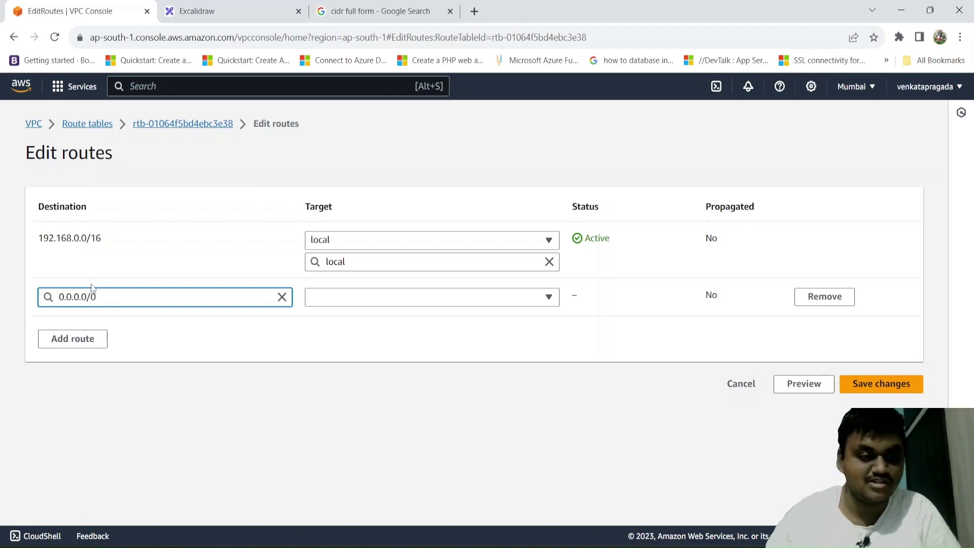
{"action": "left_click", "coordinate": [121, 299]}
{"action": "left_click", "coordinate": [187, 328]}
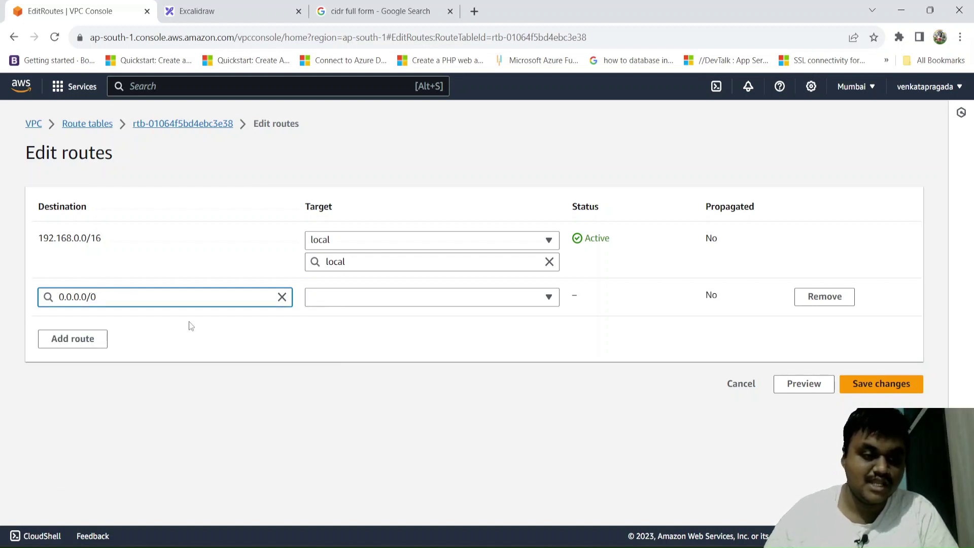
{"action": "left_click", "coordinate": [162, 321]}
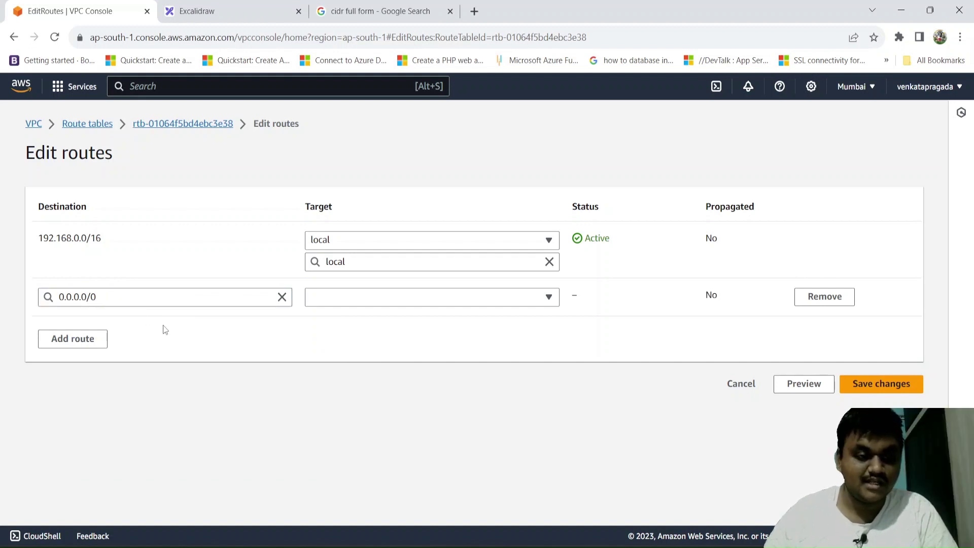
Target the 0.0.0.0/0 route at the redisig internet gateway and save the route changes.
{"action": "left_click", "coordinate": [339, 296]}
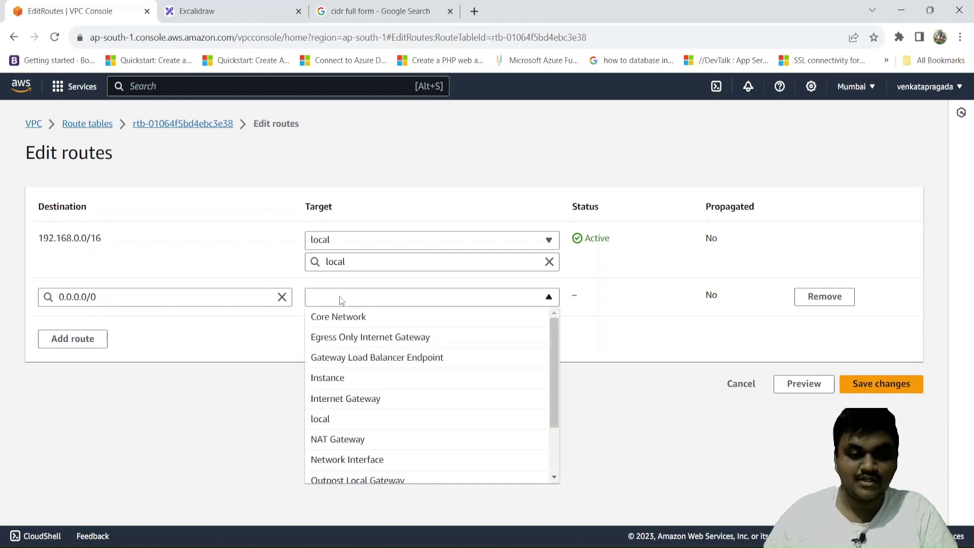
{"action": "left_click", "coordinate": [372, 406]}
{"action": "left_click", "coordinate": [367, 320]}
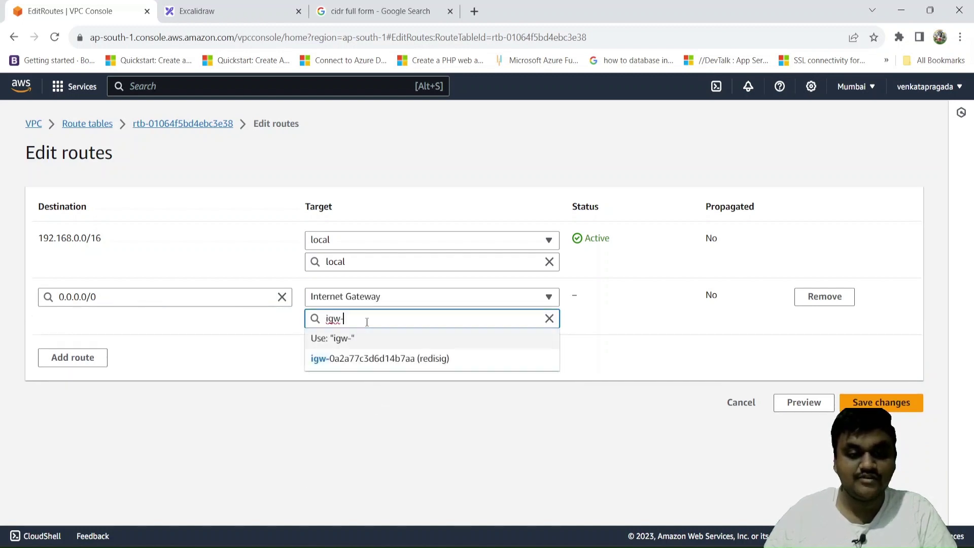
{"action": "left_click", "coordinate": [379, 360]}
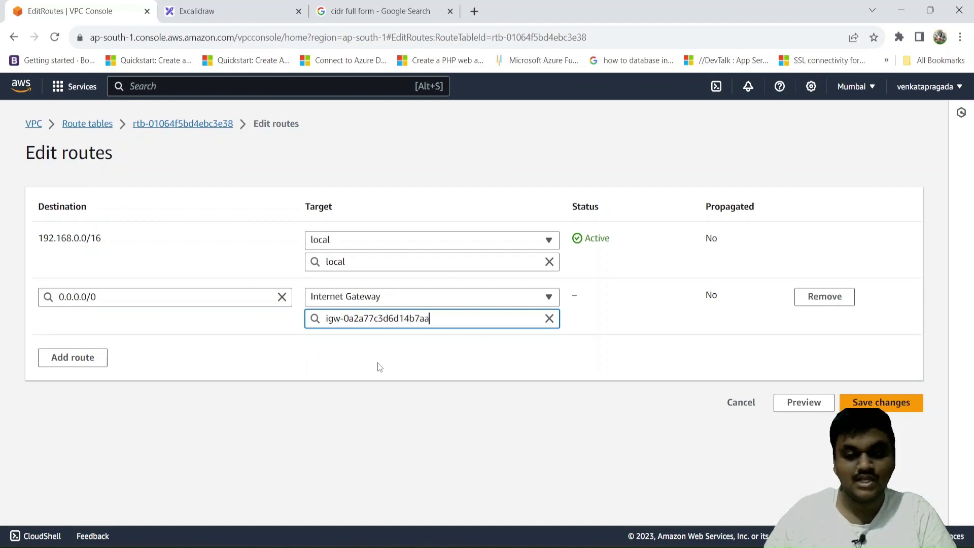
{"action": "left_click", "coordinate": [854, 404]}
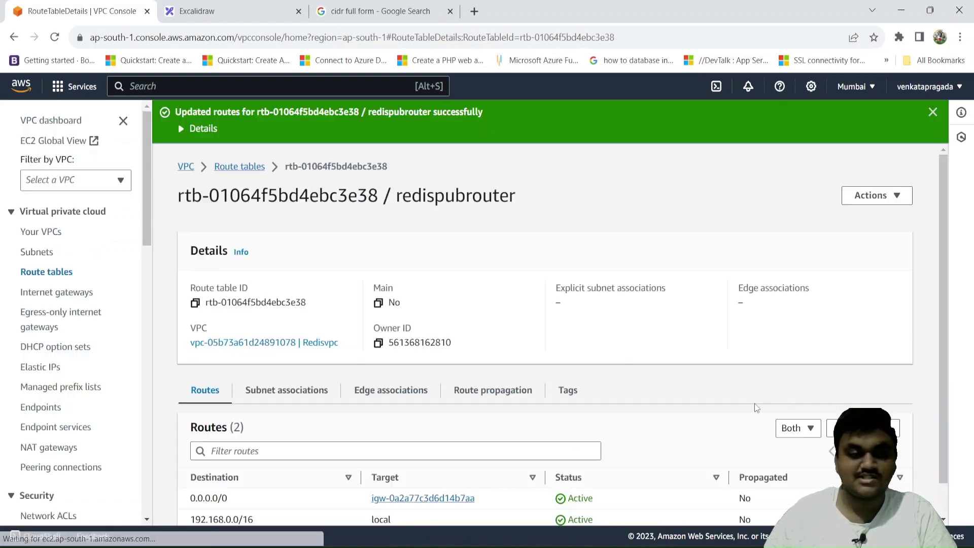
{"action": "scroll", "coordinate": [701, 409], "scroll_direction": "down", "scroll_amount": 1}
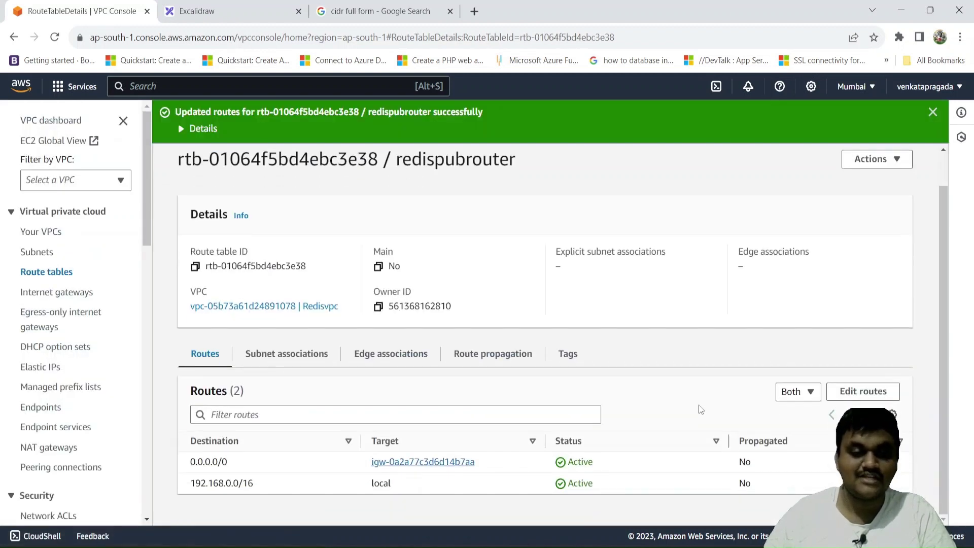
Associate the redispubsn1 subnet with the redispubrouter route table and save the association.
{"action": "left_click", "coordinate": [319, 360]}
{"action": "scroll", "coordinate": [318, 359], "scroll_direction": "down", "scroll_amount": 3}
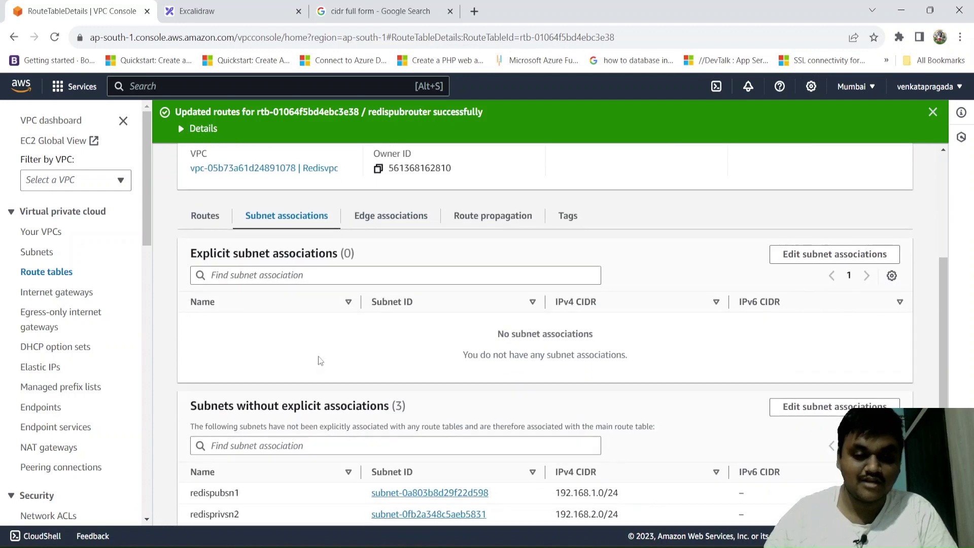
{"action": "scroll", "coordinate": [305, 380], "scroll_direction": "down", "scroll_amount": 1}
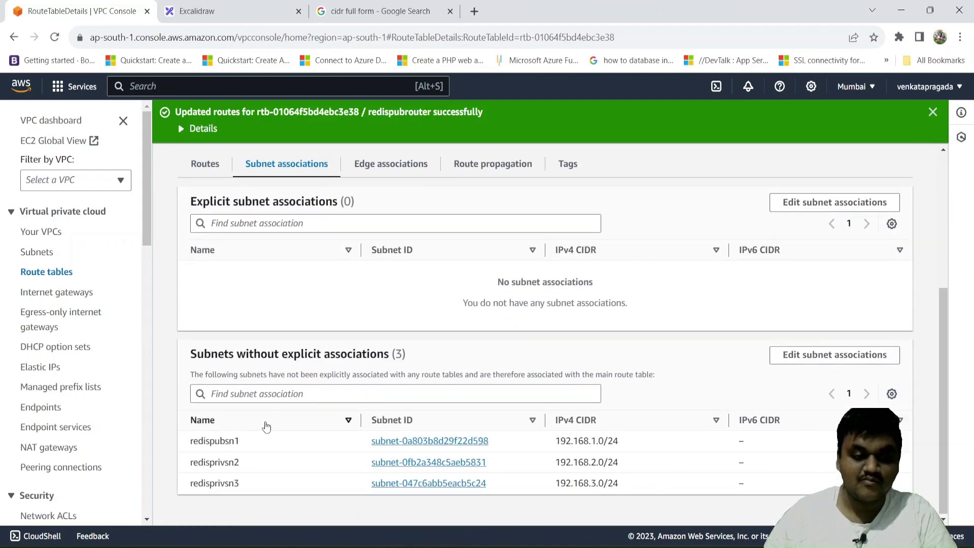
{"action": "left_click", "coordinate": [804, 357]}
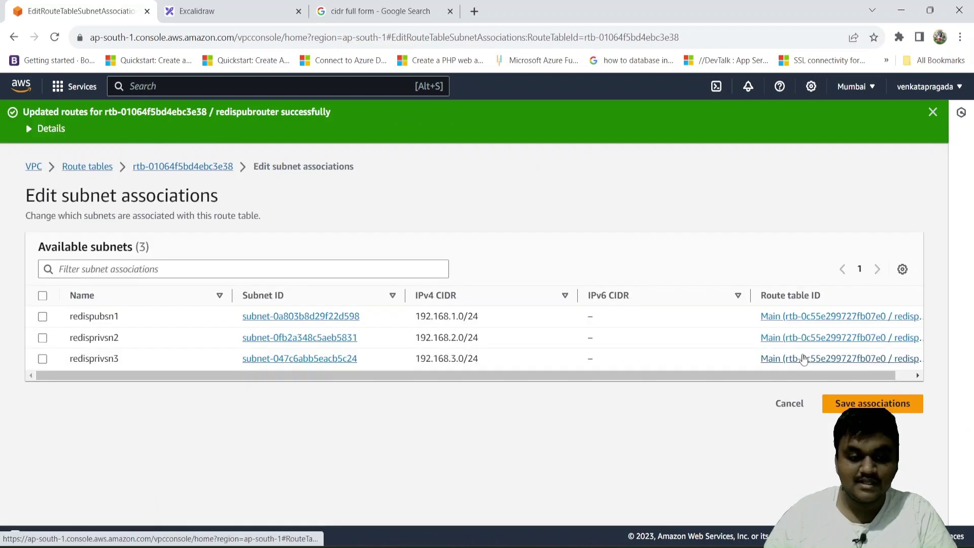
{"action": "left_click", "coordinate": [43, 316]}
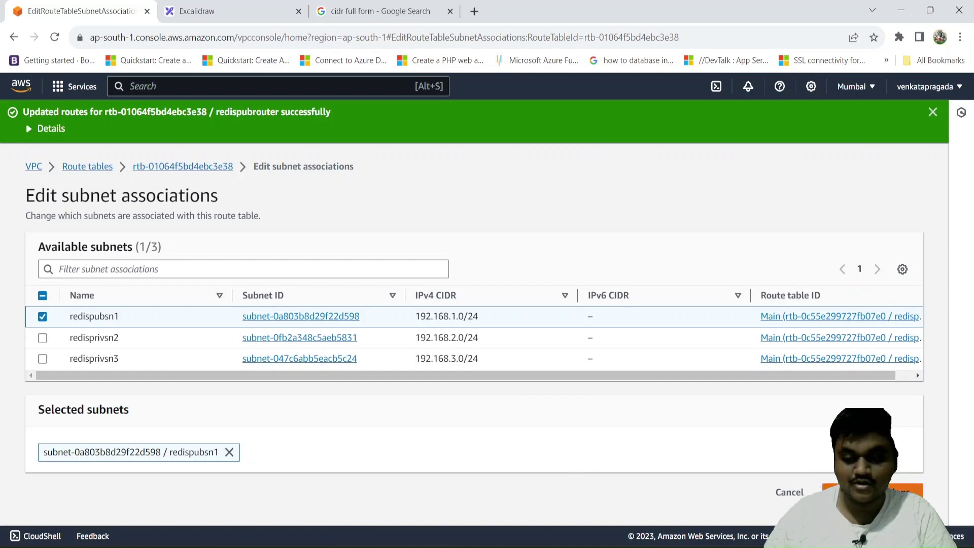
{"action": "left_click", "coordinate": [872, 492]}
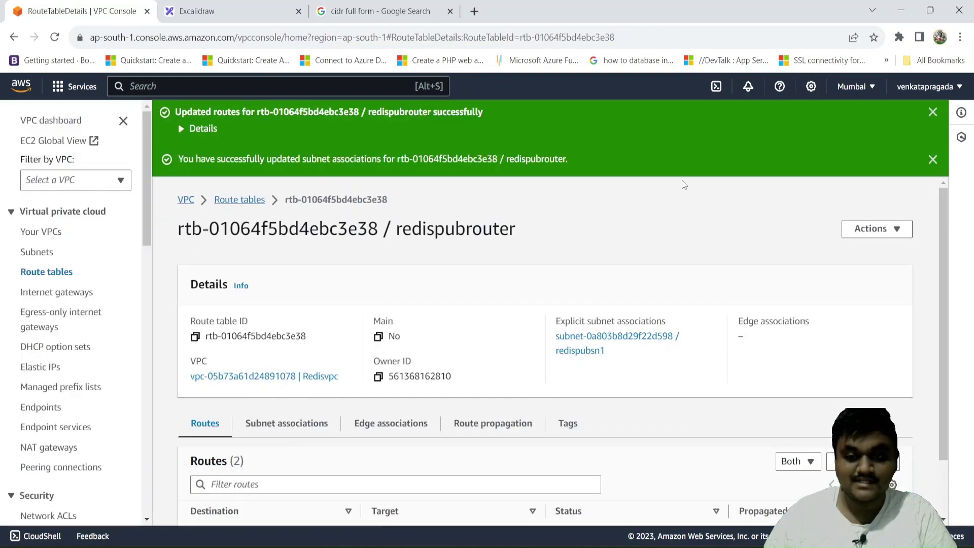
{"action": "scroll", "coordinate": [693, 238], "scroll_direction": "down", "scroll_amount": 2}
{"action": "scroll", "coordinate": [693, 238], "scroll_direction": "up", "scroll_amount": 2}
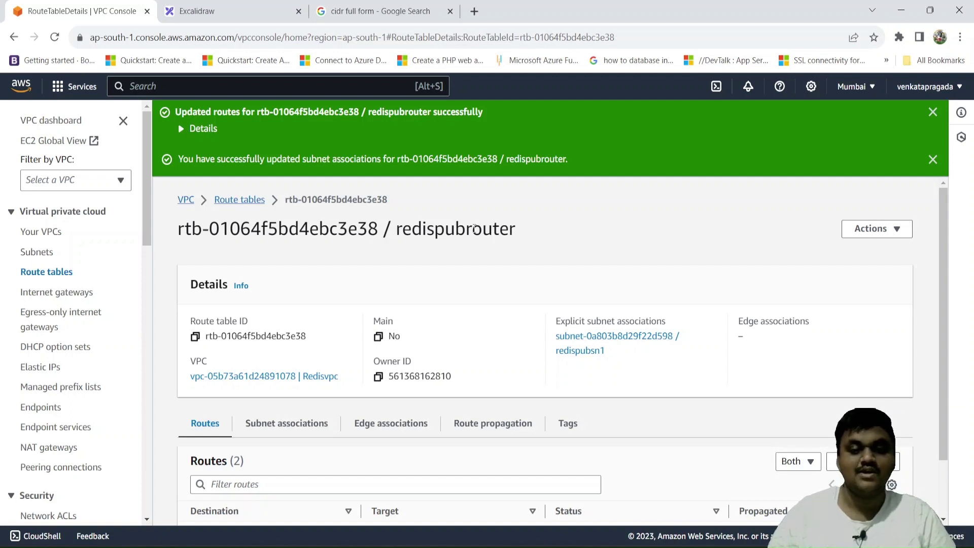
{"action": "double_click", "coordinate": [459, 228]}
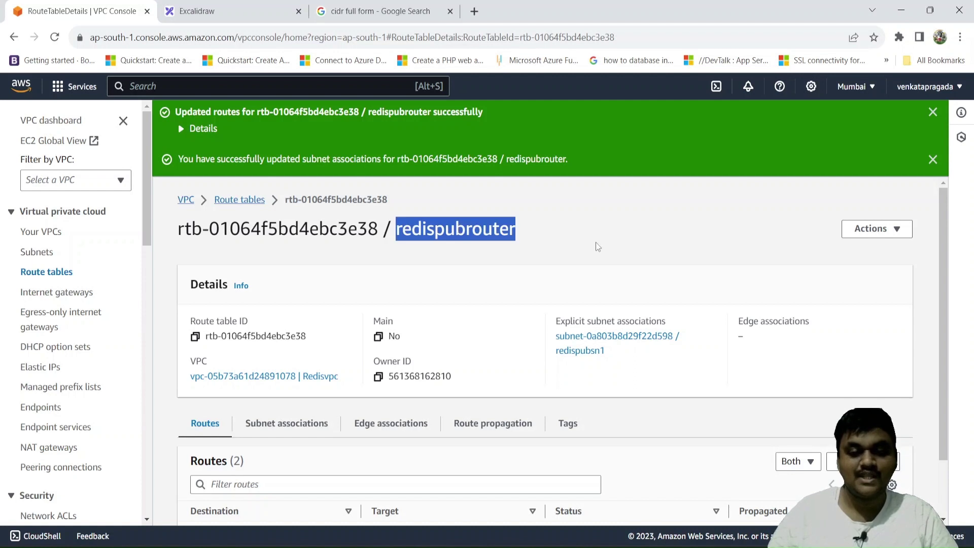
{"action": "left_click", "coordinate": [563, 247]}
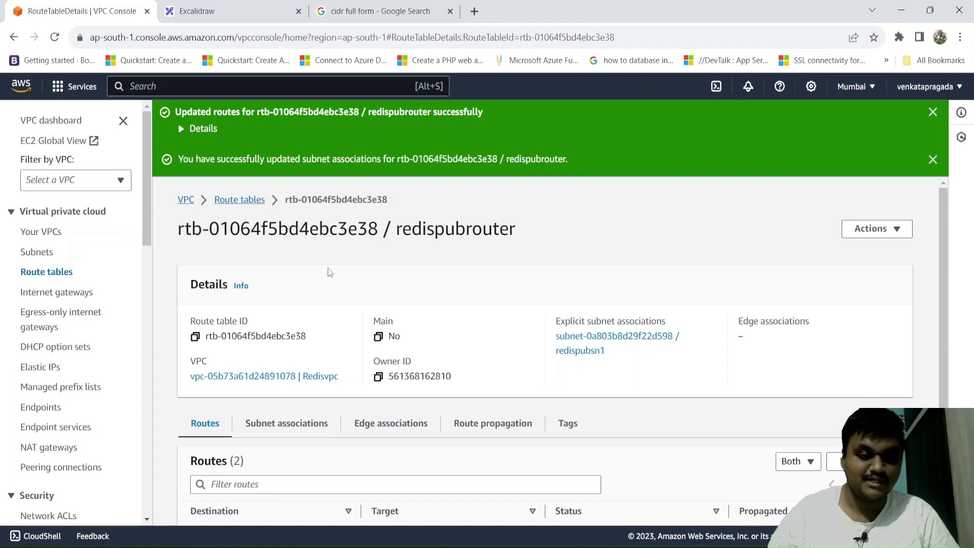
Find the default security group of the Redisvpc network in the security groups list and open its details.
{"action": "scroll", "coordinate": [330, 272], "scroll_direction": "down", "scroll_amount": 2}
{"action": "scroll", "coordinate": [41, 450], "scroll_direction": "down", "scroll_amount": 2}
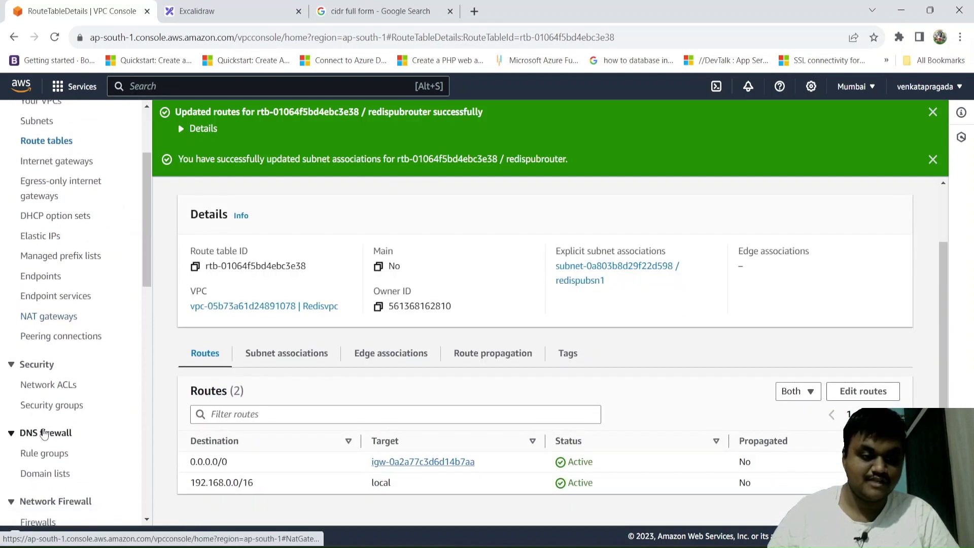
{"action": "left_click", "coordinate": [47, 406]}
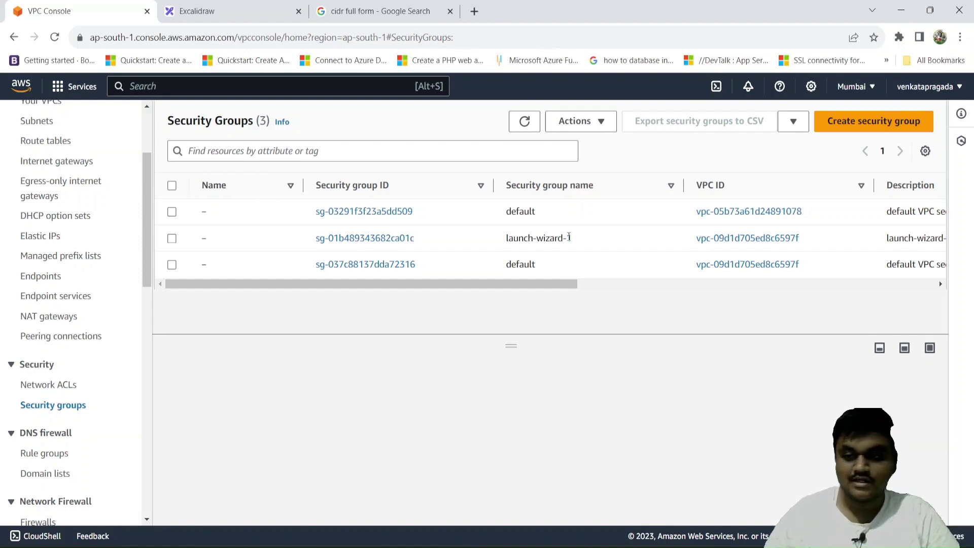
{"action": "scroll", "coordinate": [561, 235], "scroll_direction": "right", "scroll_amount": 3}
{"action": "scroll", "coordinate": [569, 242], "scroll_direction": "right", "scroll_amount": 5}
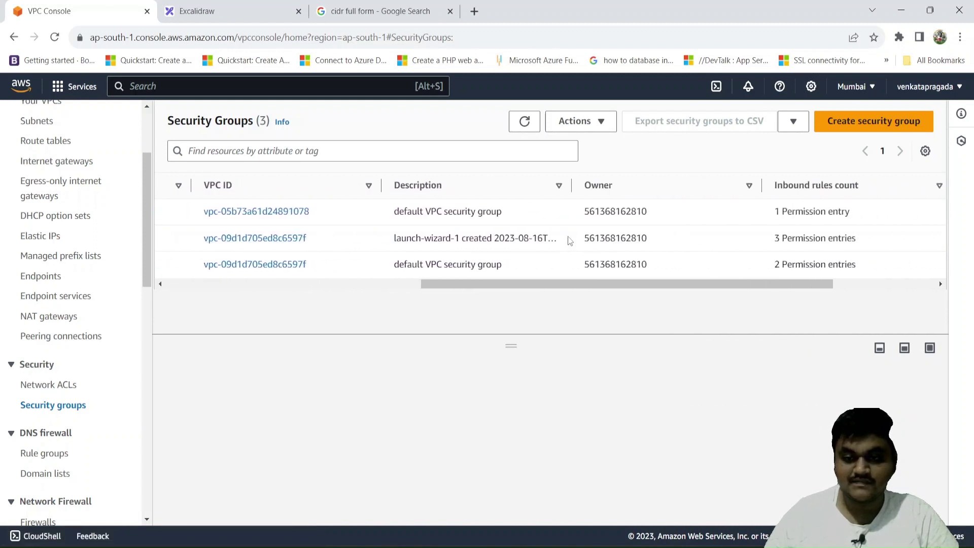
{"action": "scroll", "coordinate": [569, 241], "scroll_direction": "left", "scroll_amount": 8}
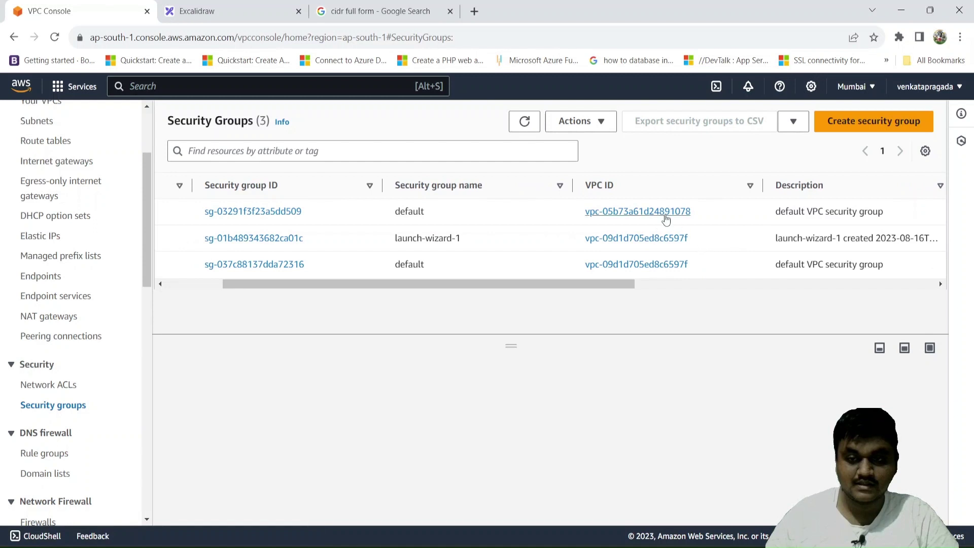
{"action": "scroll", "coordinate": [505, 211], "scroll_direction": "left", "scroll_amount": 3}
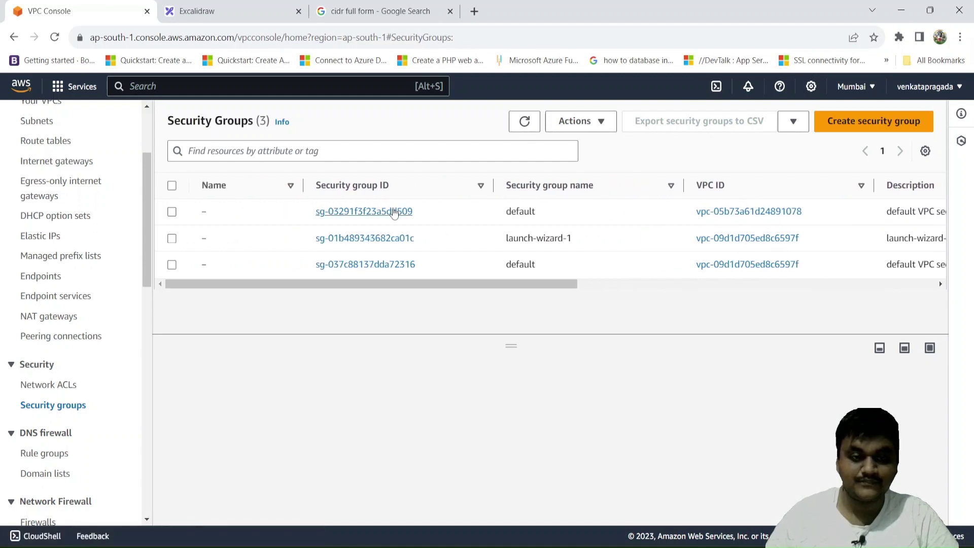
{"action": "left_click", "coordinate": [172, 212]}
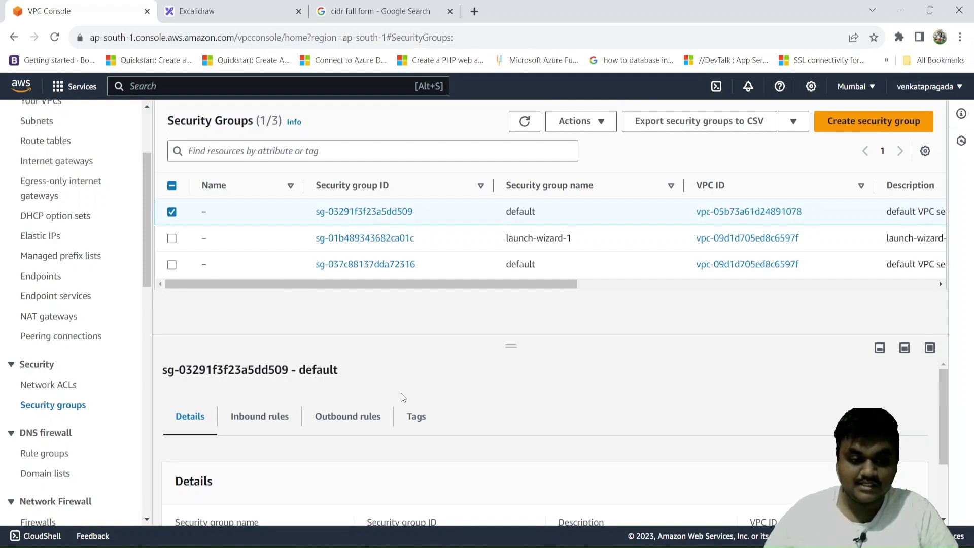
{"action": "scroll", "coordinate": [419, 428], "scroll_direction": "down", "scroll_amount": 2}
{"action": "scroll", "coordinate": [472, 479], "scroll_direction": "up", "scroll_amount": 2}
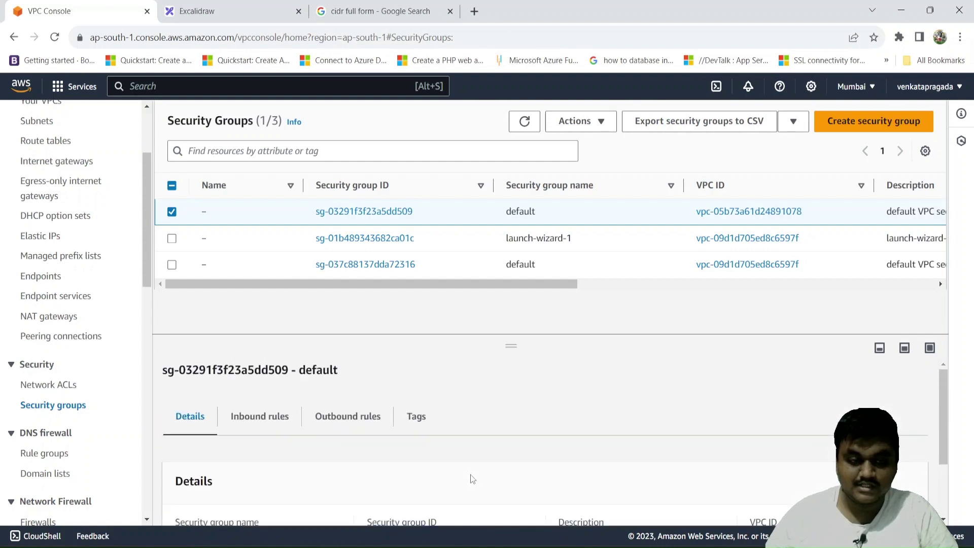
{"action": "left_click", "coordinate": [378, 212]}
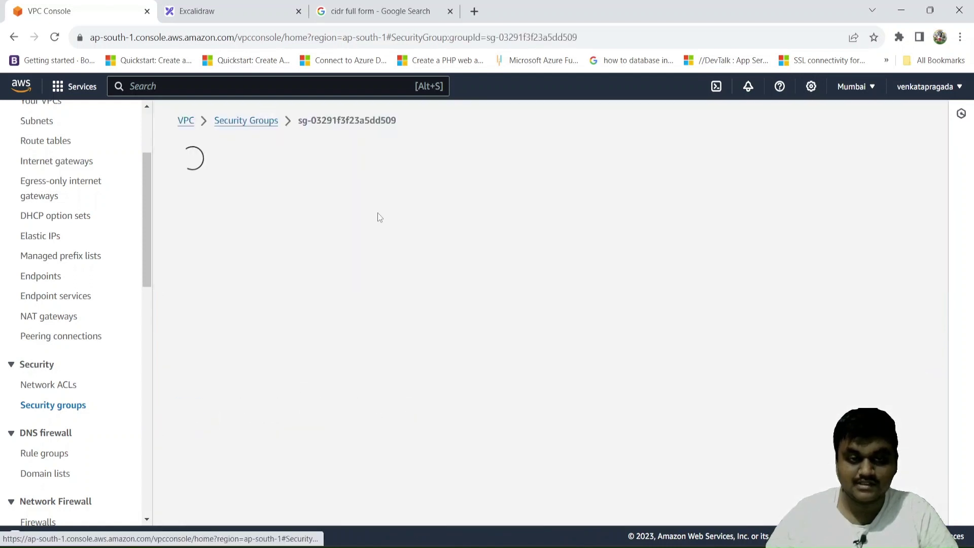
Add an SSH inbound rule with source 0.0.0.0/0 to the default security group of Redisvpc.
{"action": "scroll", "coordinate": [446, 351], "scroll_direction": "down", "scroll_amount": 1}
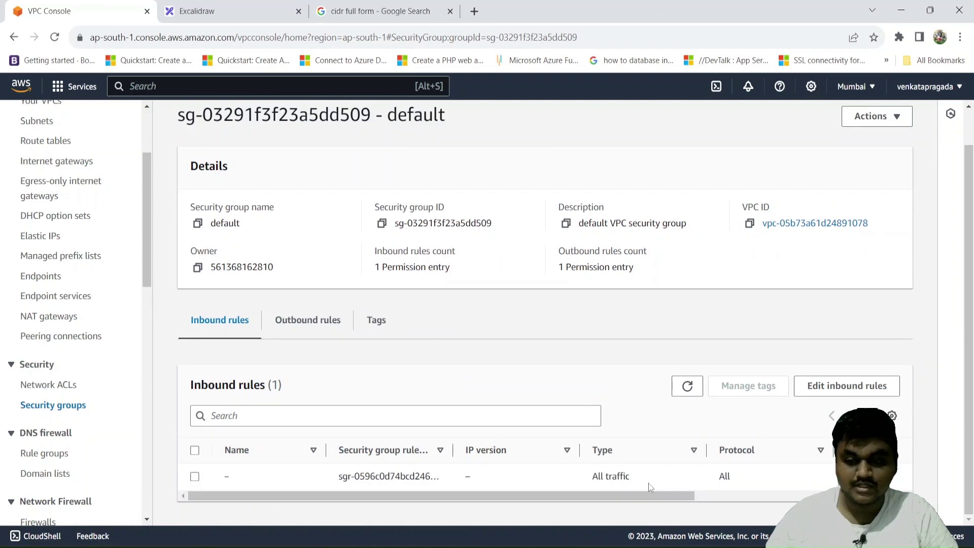
{"action": "scroll", "coordinate": [649, 483], "scroll_direction": "right", "scroll_amount": 5}
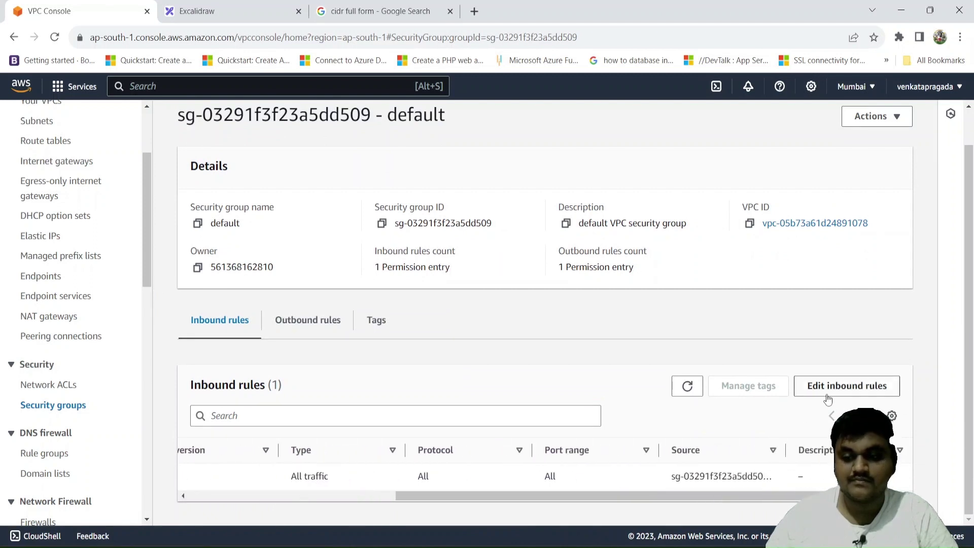
{"action": "left_click", "coordinate": [847, 386]}
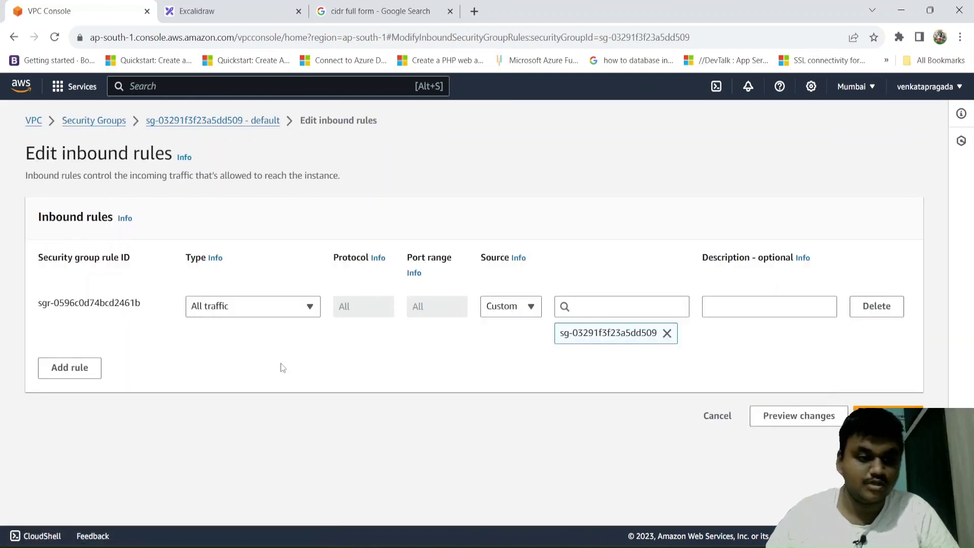
{"action": "left_click", "coordinate": [74, 367]}
{"action": "left_click", "coordinate": [216, 374]}
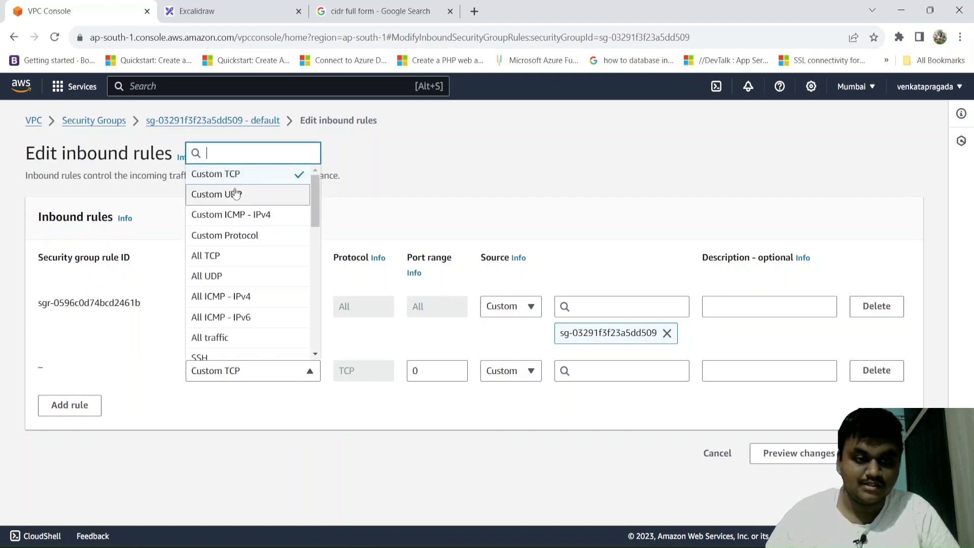
{"action": "scroll", "coordinate": [251, 317], "scroll_direction": "down", "scroll_amount": 1}
{"action": "scroll", "coordinate": [251, 320], "scroll_direction": "down", "scroll_amount": 1}
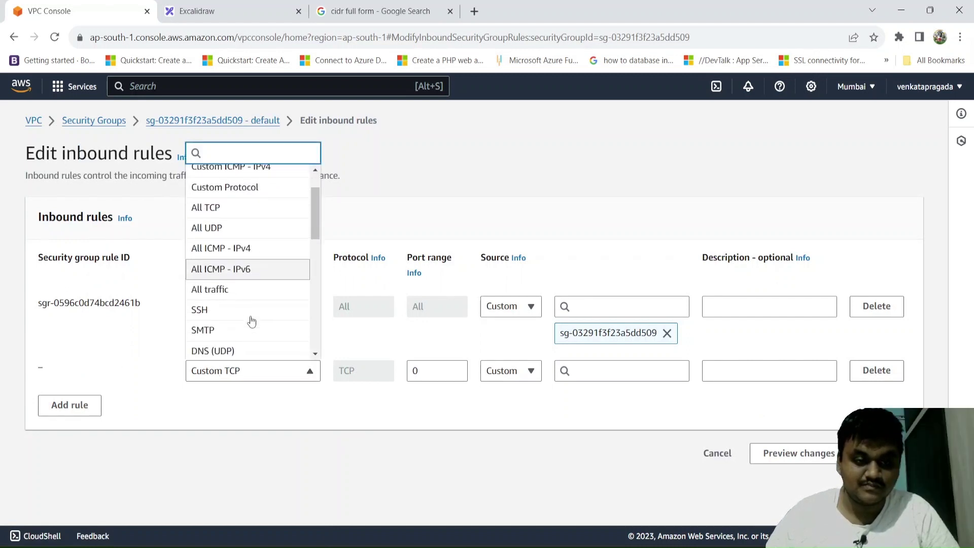
{"action": "left_click", "coordinate": [244, 310]}
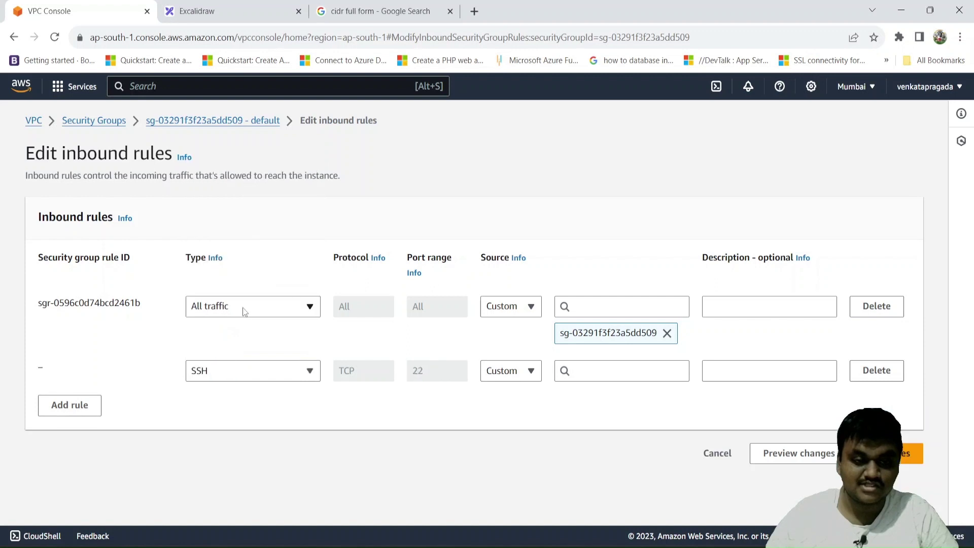
{"action": "left_click", "coordinate": [573, 371]}
{"action": "left_click", "coordinate": [615, 179]}
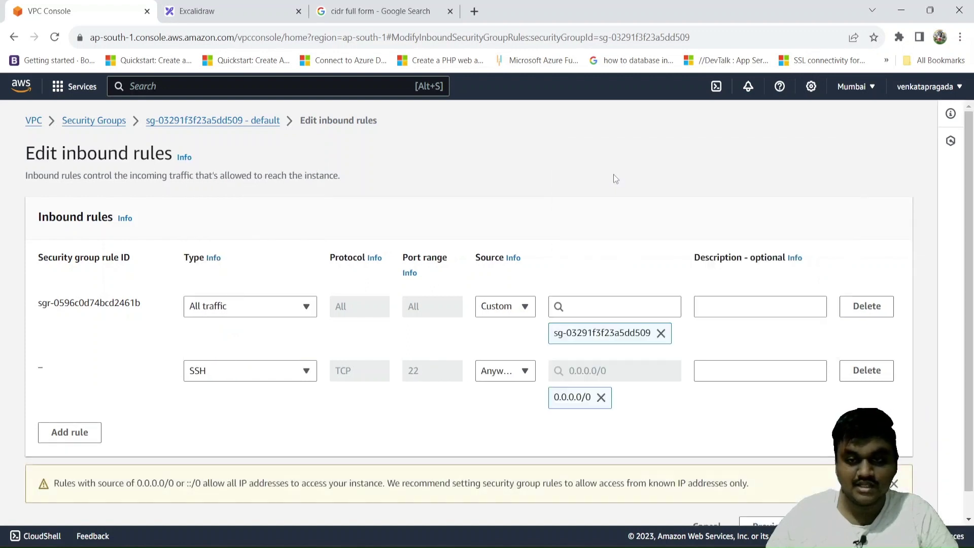
Save the inbound rule changes of the default security group of Redisvpc.
{"action": "scroll", "coordinate": [752, 419], "scroll_direction": "down", "scroll_amount": 1}
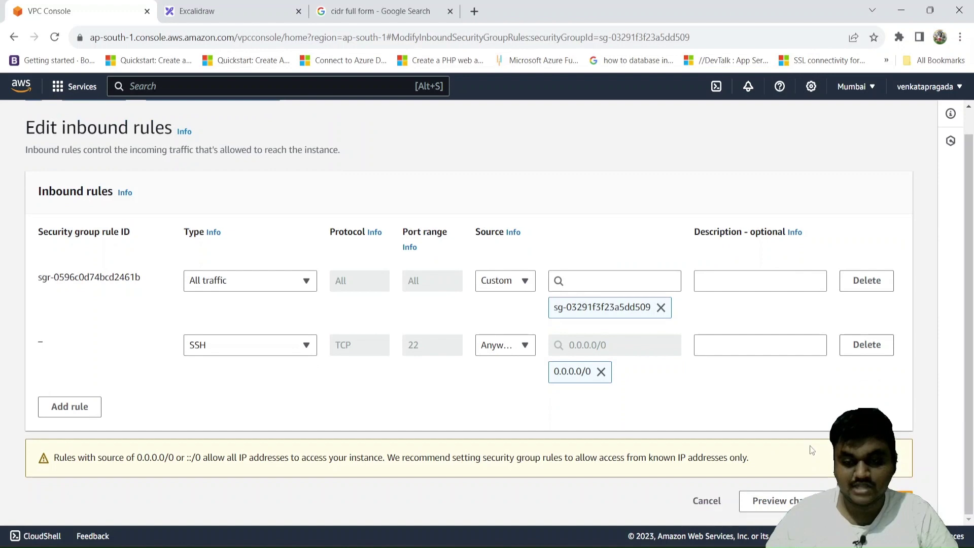
{"action": "left_click", "coordinate": [877, 502]}
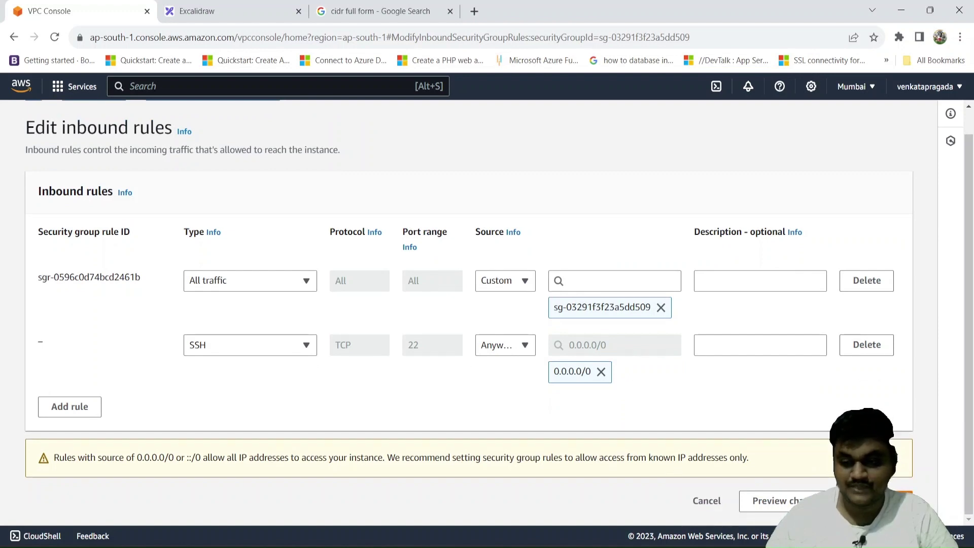
{"action": "scroll", "coordinate": [750, 408], "scroll_direction": "down", "scroll_amount": 3}
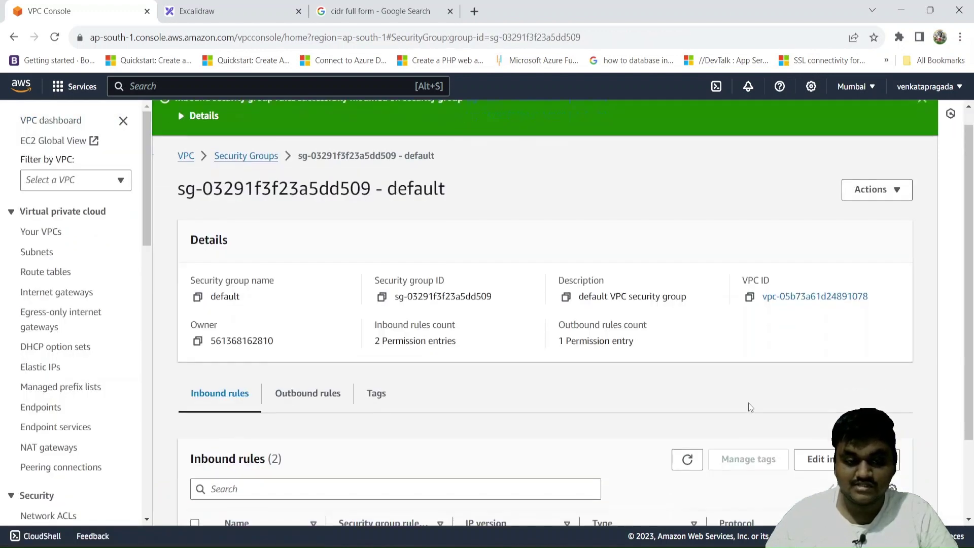
Review the outbound rules and the saved inbound rules of the default security group.
{"action": "left_click", "coordinate": [311, 297]}
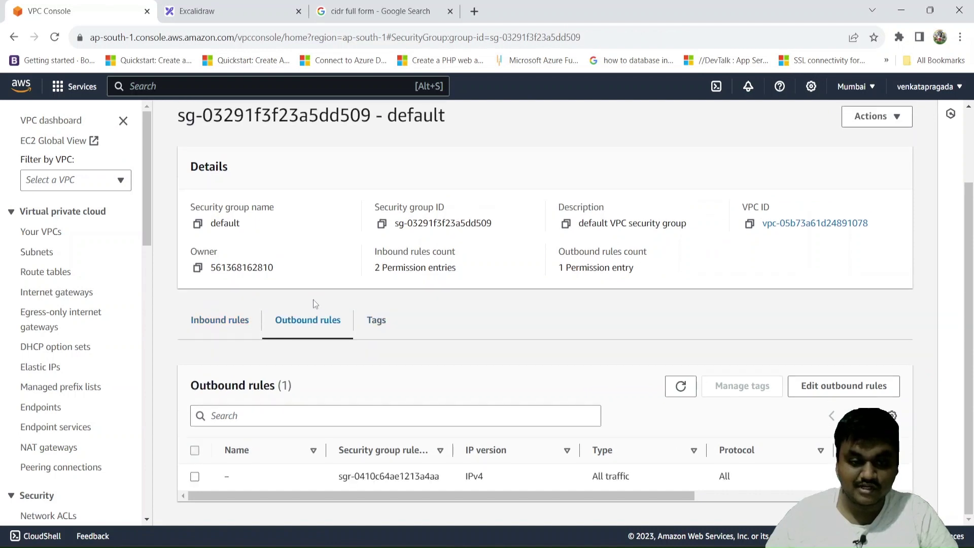
{"action": "scroll", "coordinate": [450, 468], "scroll_direction": "right", "scroll_amount": 5}
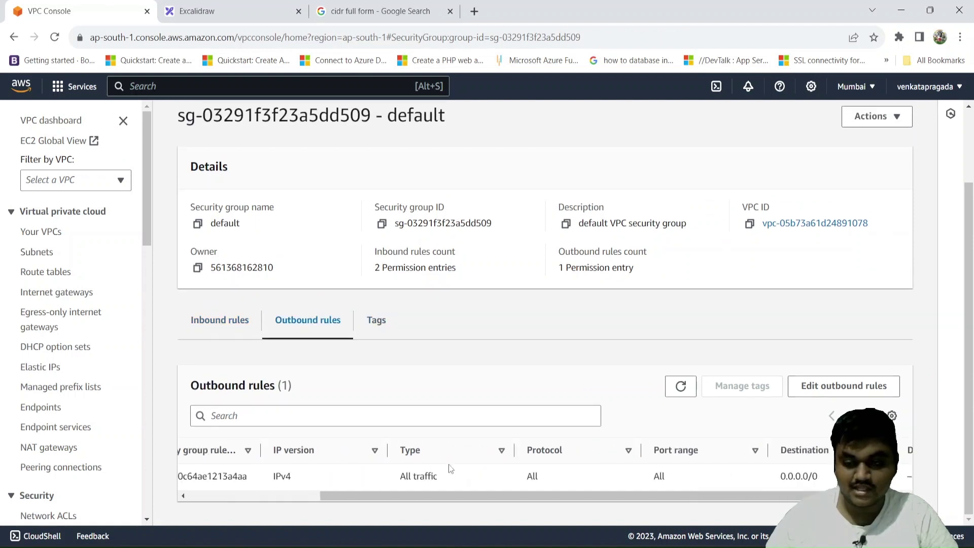
{"action": "scroll", "coordinate": [449, 468], "scroll_direction": "left", "scroll_amount": 5}
{"action": "scroll", "coordinate": [449, 467], "scroll_direction": "right", "scroll_amount": 5}
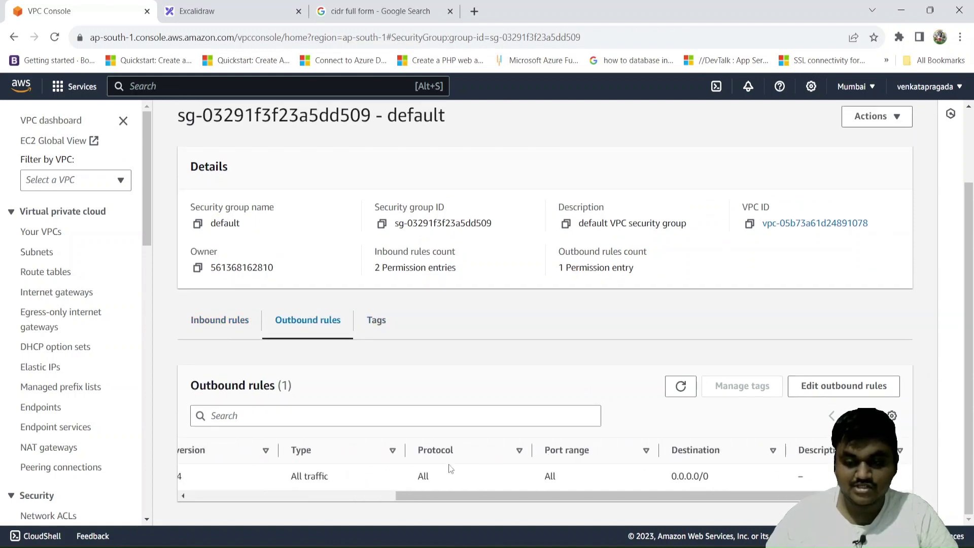
{"action": "left_click", "coordinate": [241, 329]}
{"action": "scroll", "coordinate": [241, 330], "scroll_direction": "down", "scroll_amount": 2}
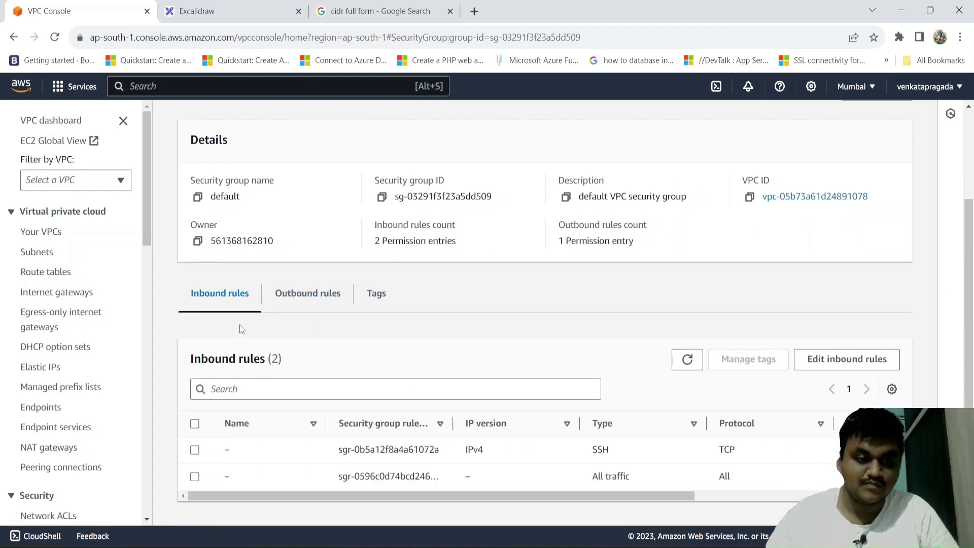
{"action": "scroll", "coordinate": [241, 328], "scroll_direction": "up", "scroll_amount": 3}
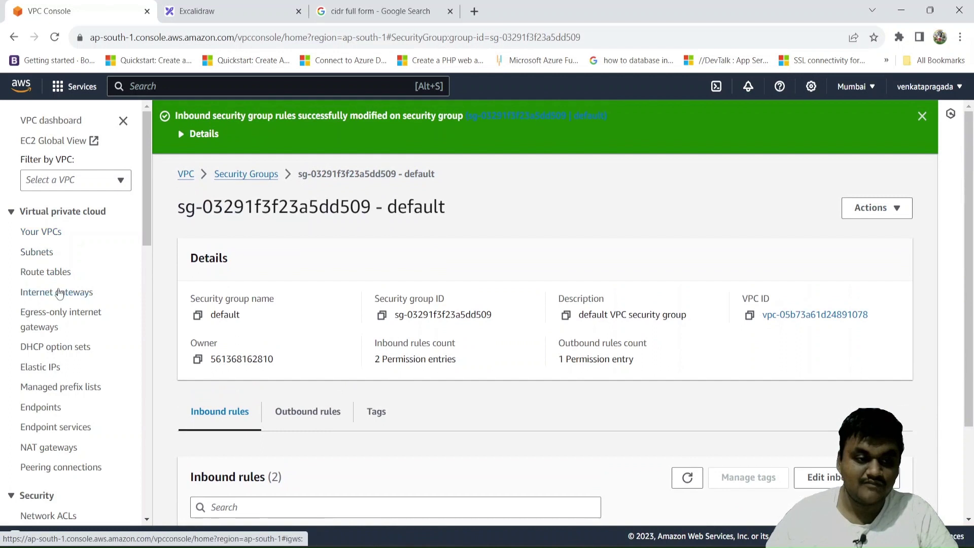
Start a new security group named redissg with the description "allows the 6379".
{"action": "left_click", "coordinate": [237, 174]}
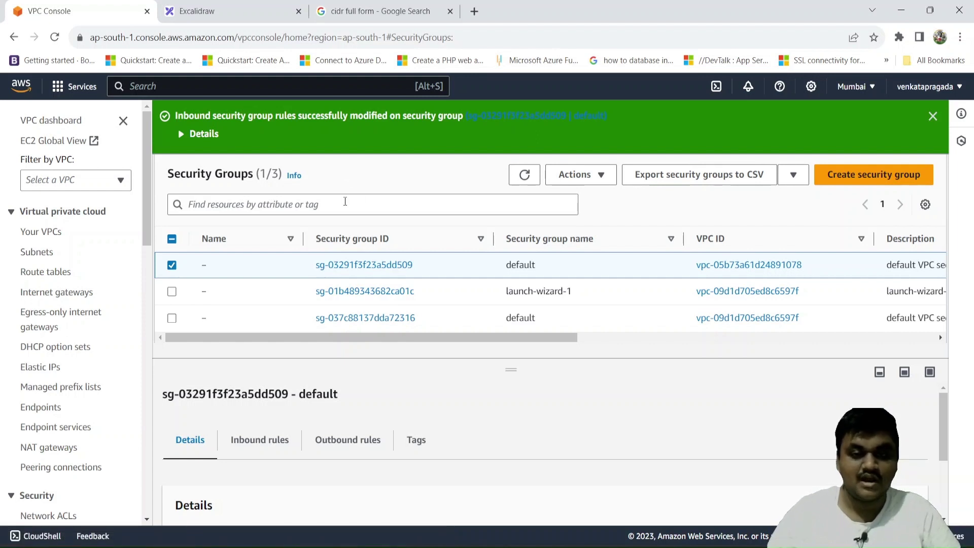
{"action": "left_click", "coordinate": [845, 174]}
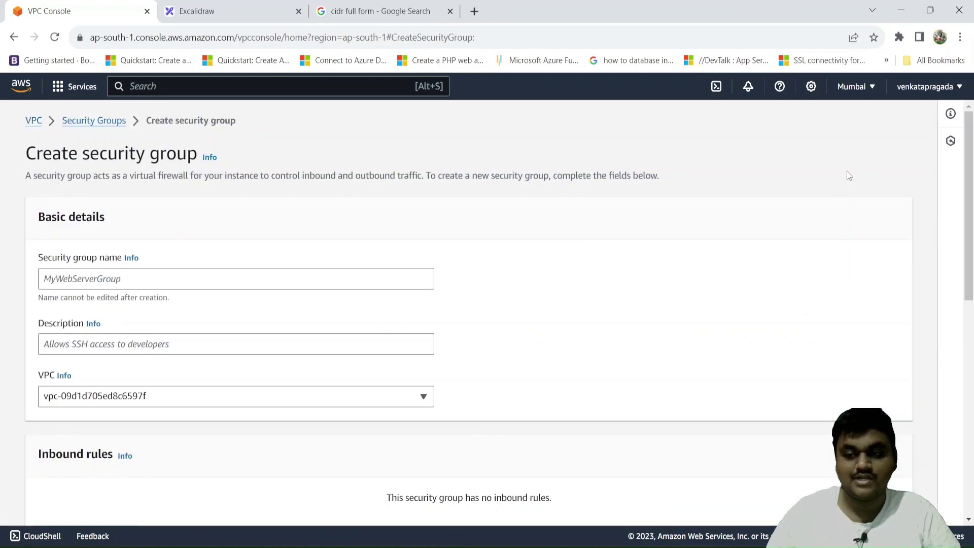
{"action": "scroll", "coordinate": [552, 212], "scroll_direction": "down", "scroll_amount": 2}
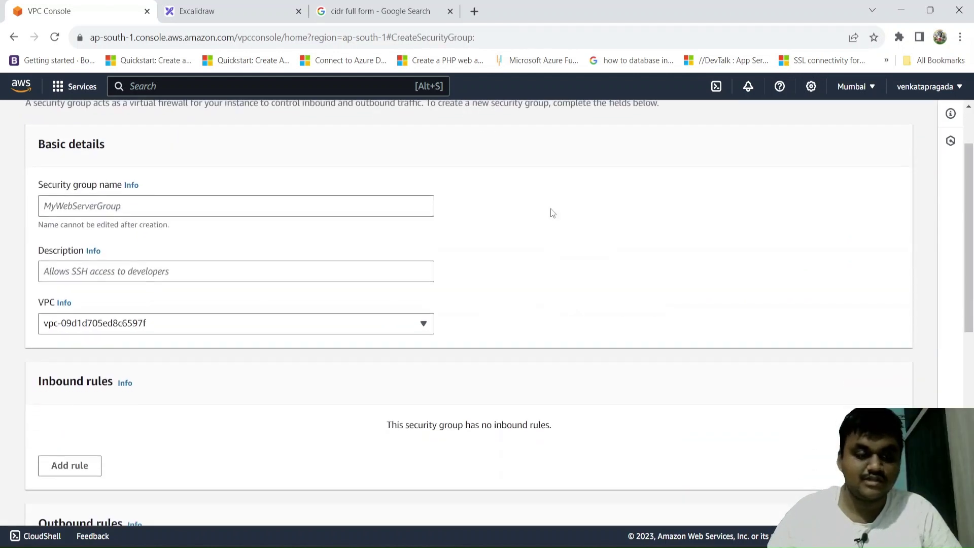
{"action": "left_click", "coordinate": [304, 204]}
{"action": "type", "text": "redissg"}
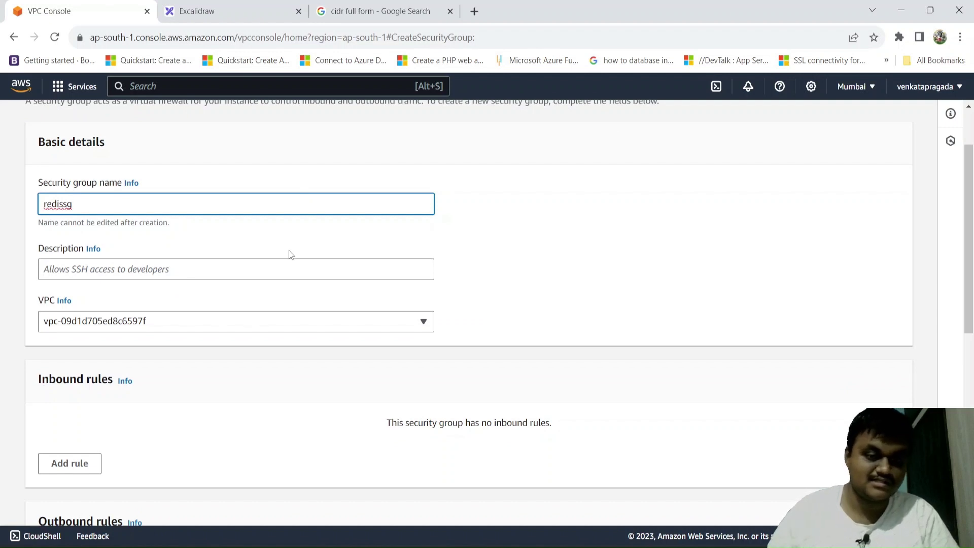
{"action": "left_click", "coordinate": [284, 268]}
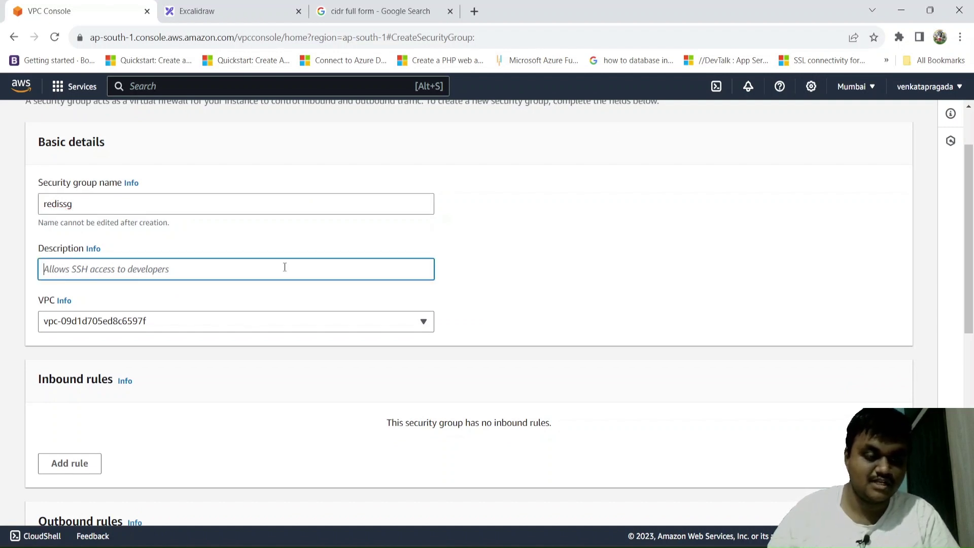
{"action": "type", "text": "allows the 6379"}
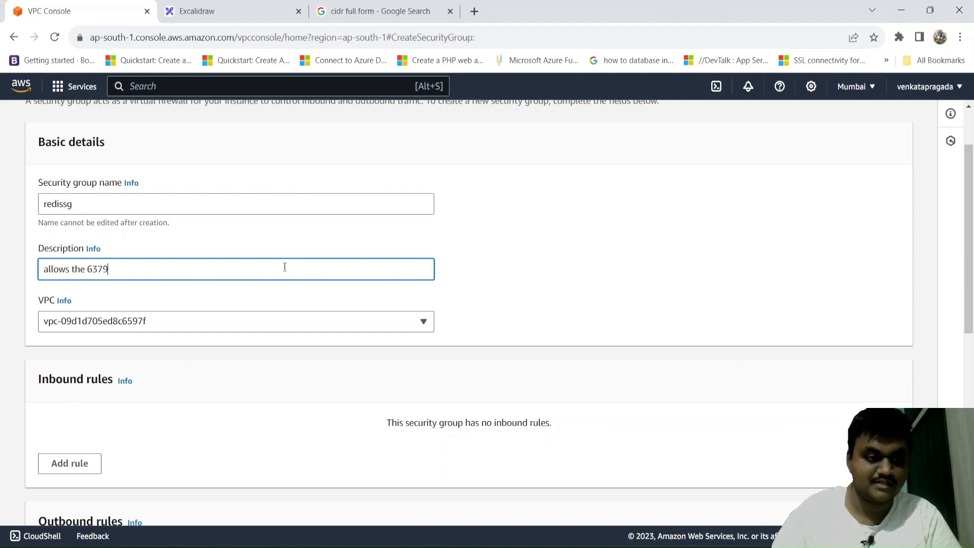
Assign the new redissg security group to the Redisvpc network.
{"action": "scroll", "coordinate": [285, 267], "scroll_direction": "down", "scroll_amount": 3}
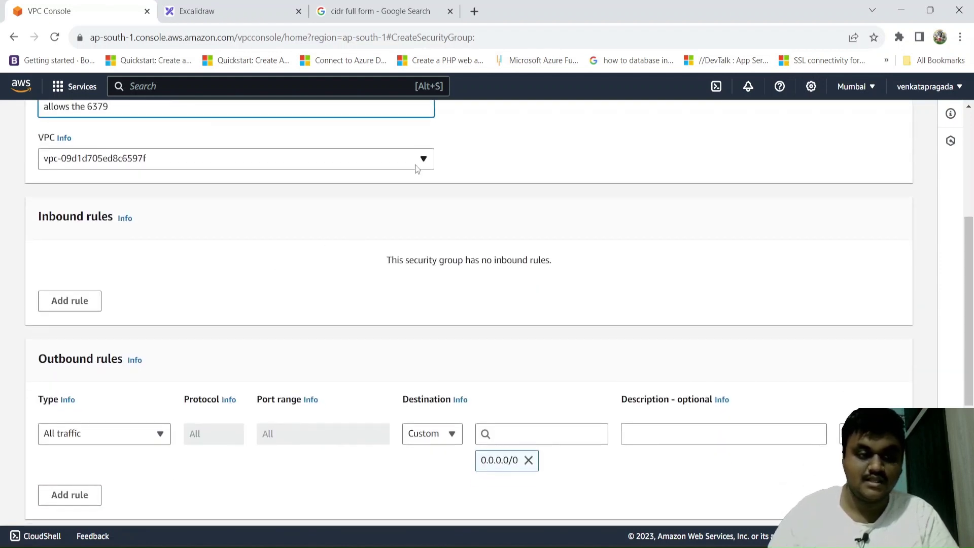
{"action": "left_click", "coordinate": [415, 165]}
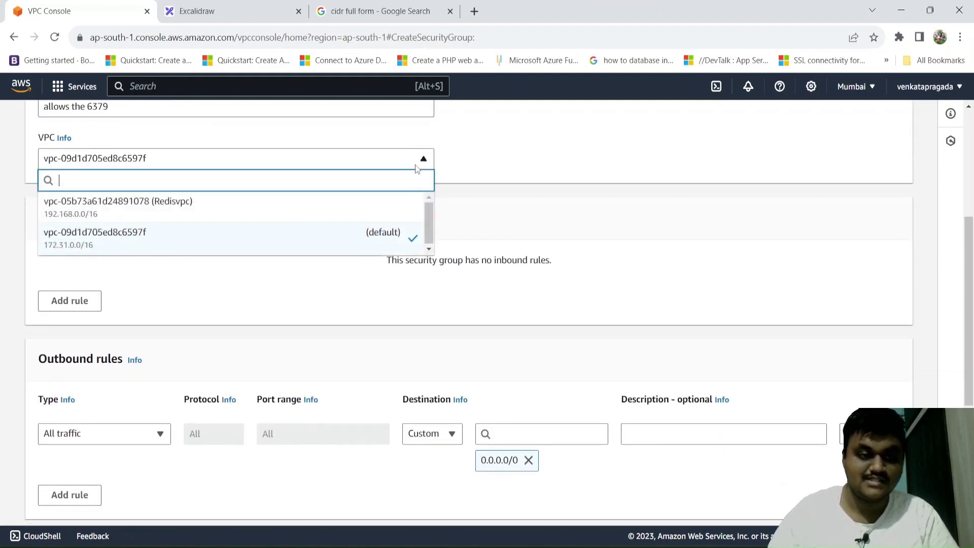
{"action": "left_click", "coordinate": [357, 212]}
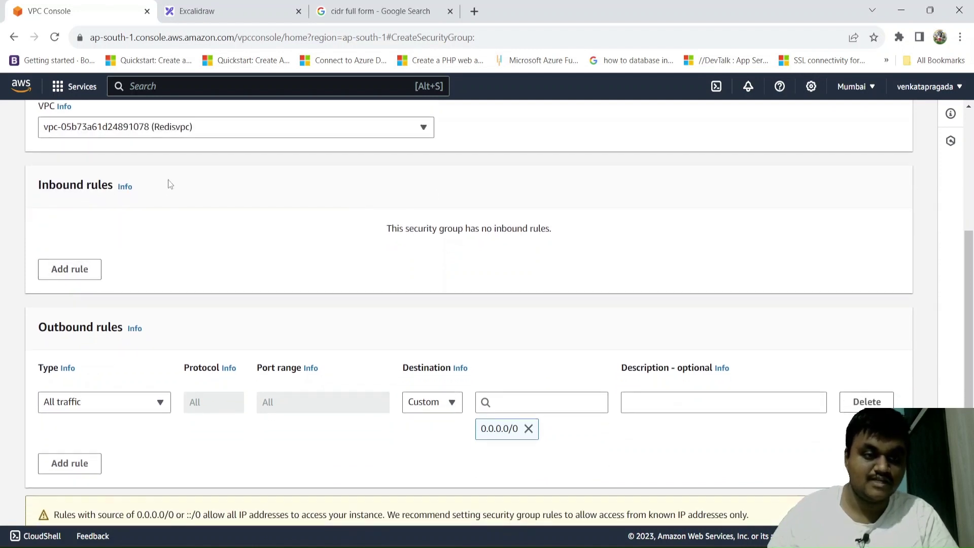
{"action": "left_click", "coordinate": [213, 160]}
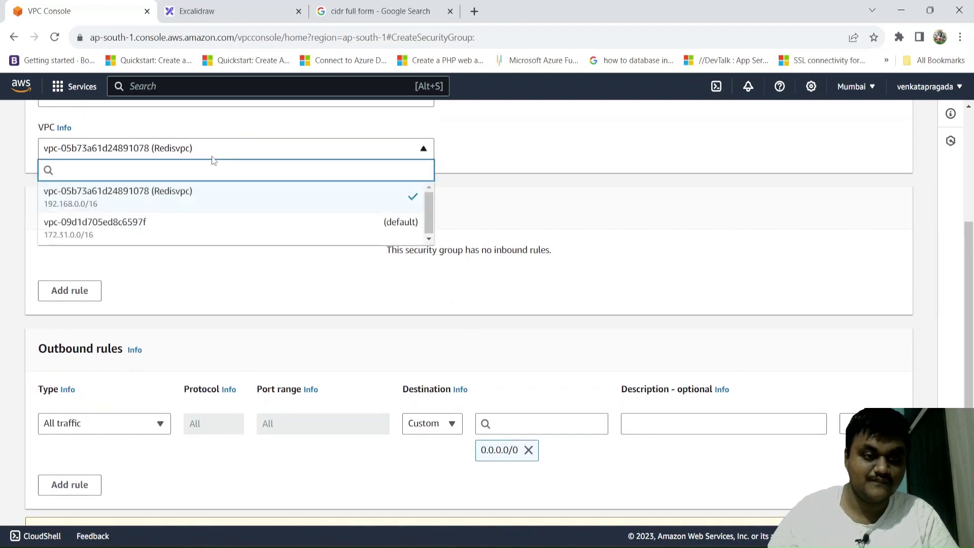
{"action": "left_click", "coordinate": [214, 199]}
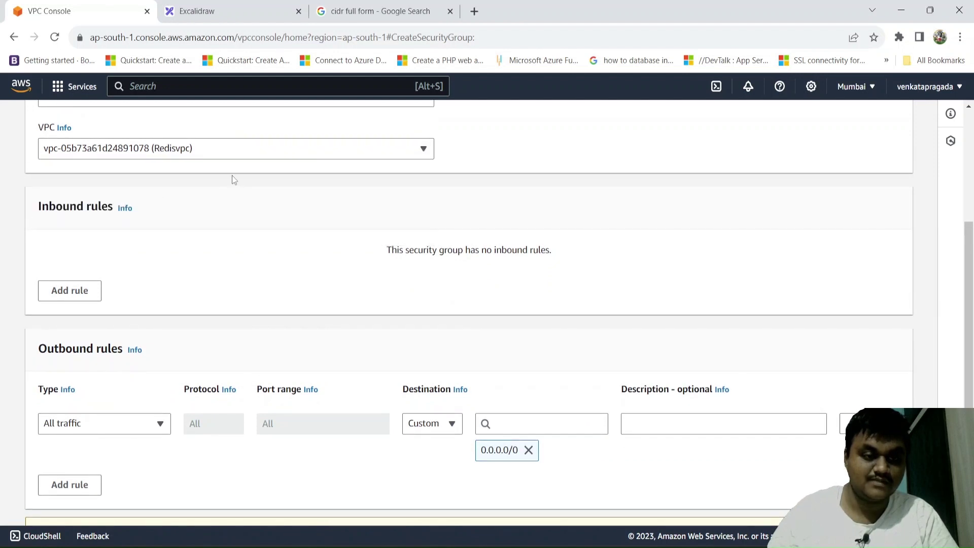
{"action": "left_click", "coordinate": [253, 154]}
{"action": "left_click", "coordinate": [253, 152]}
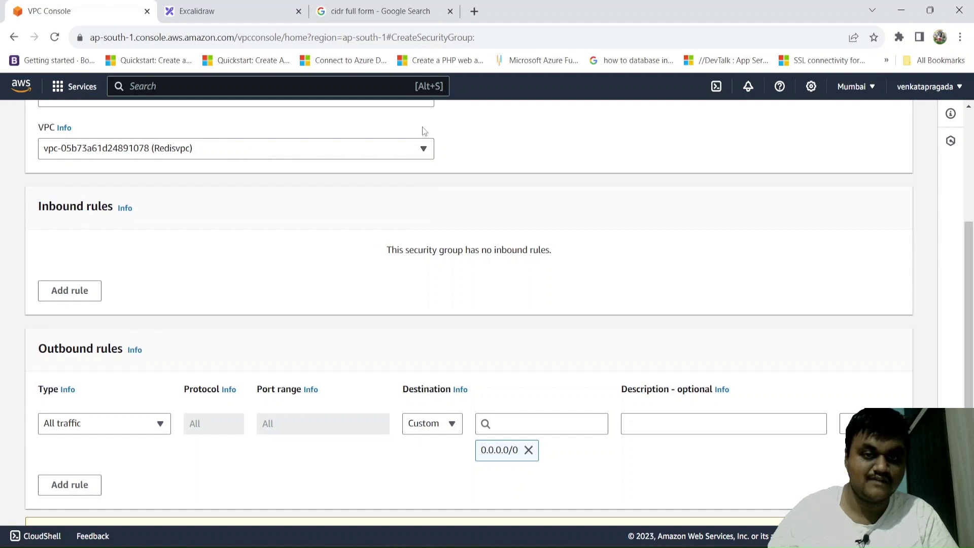
Add a Custom TCP inbound rule for port 6379 with source 0.0.0.0/0 to the new security group.
{"action": "left_click", "coordinate": [84, 292]}
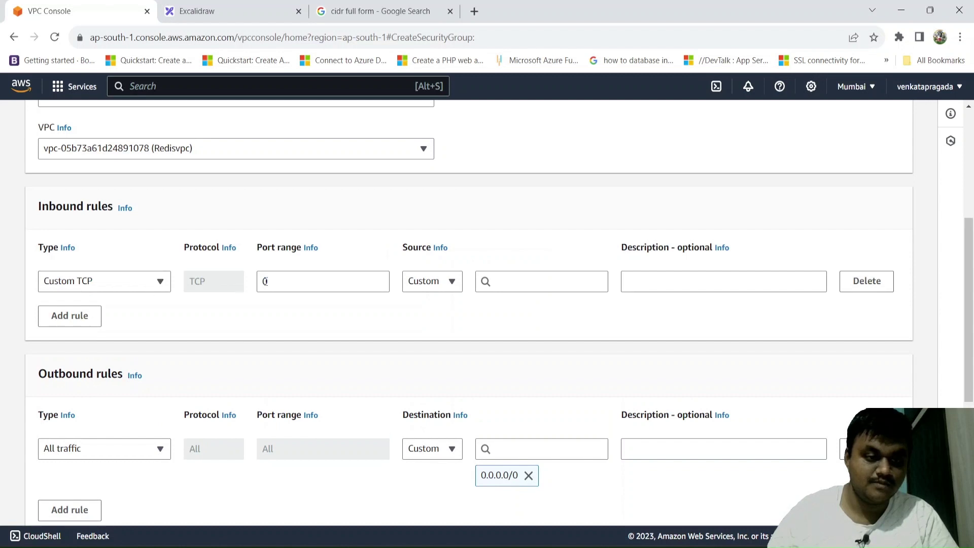
{"action": "left_click", "coordinate": [291, 283]}
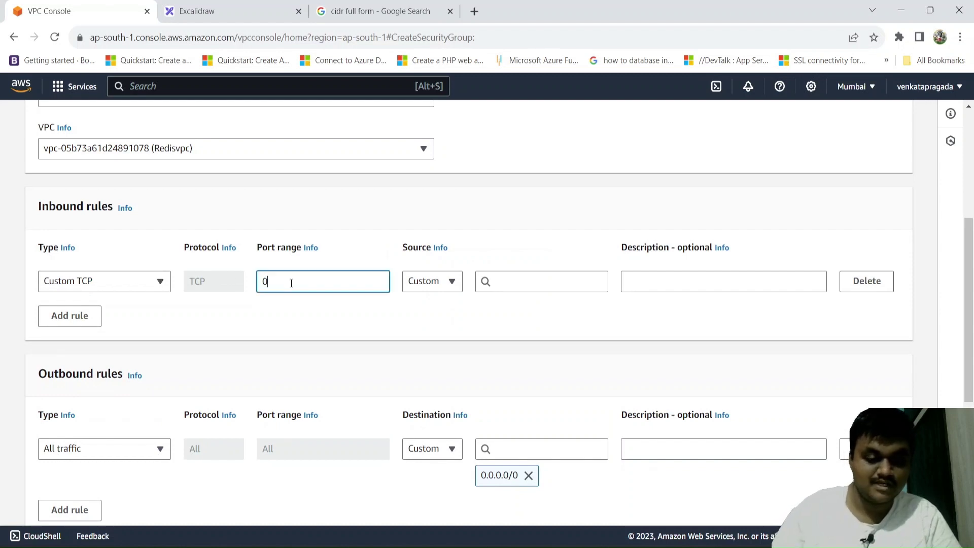
{"action": "type", "text": "6379"}
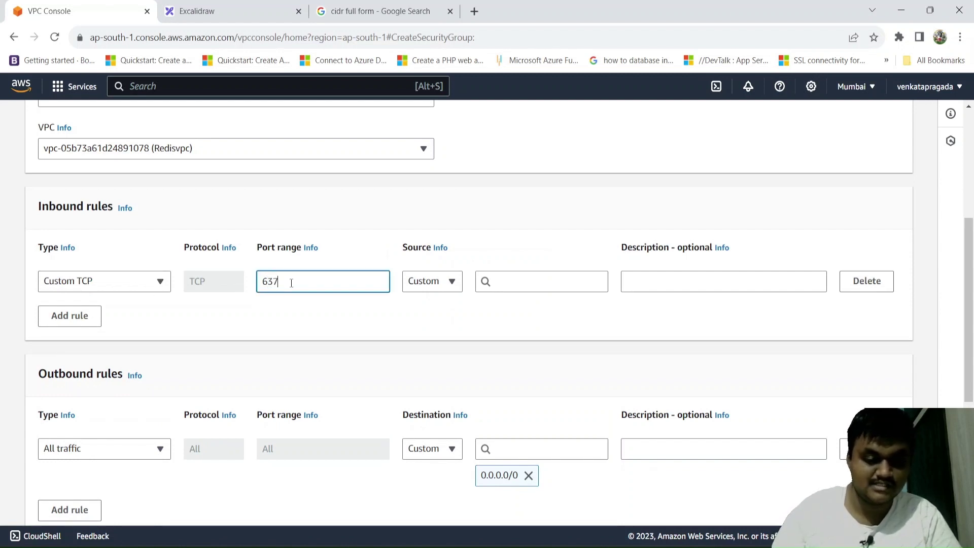
{"action": "left_click", "coordinate": [516, 281]}
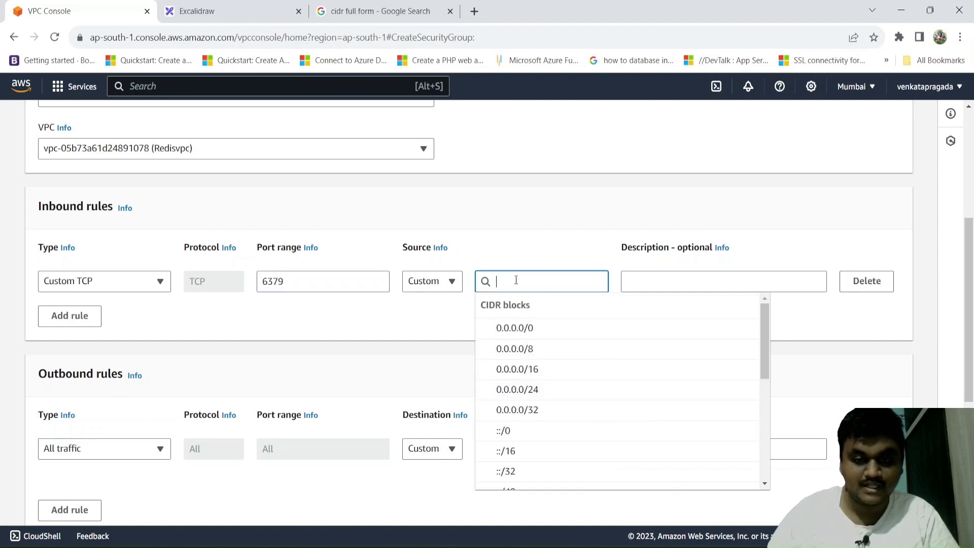
{"action": "left_click", "coordinate": [516, 329]}
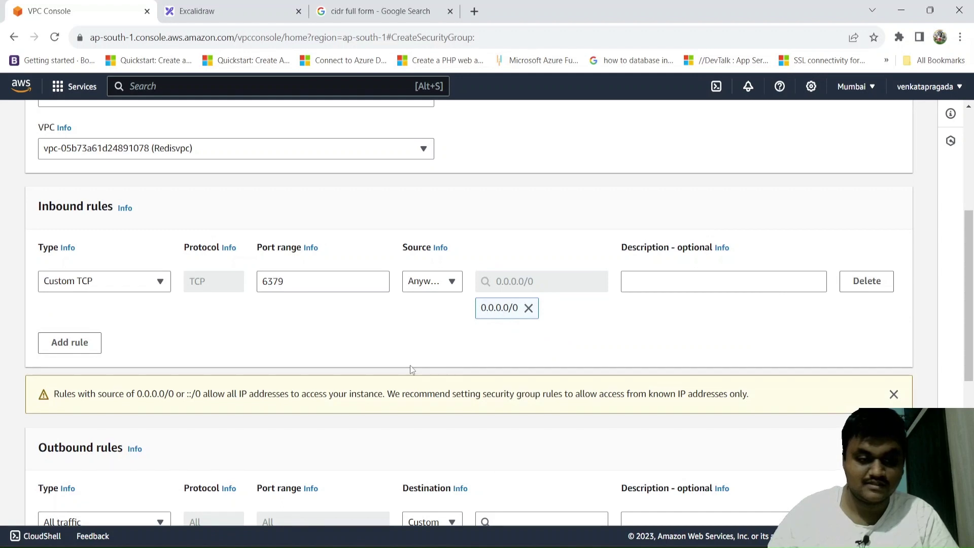
Create the redissg security group and check the details of its inbound rule.
{"action": "scroll", "coordinate": [412, 376], "scroll_direction": "down", "scroll_amount": 3}
{"action": "scroll", "coordinate": [411, 369], "scroll_direction": "down", "scroll_amount": 3}
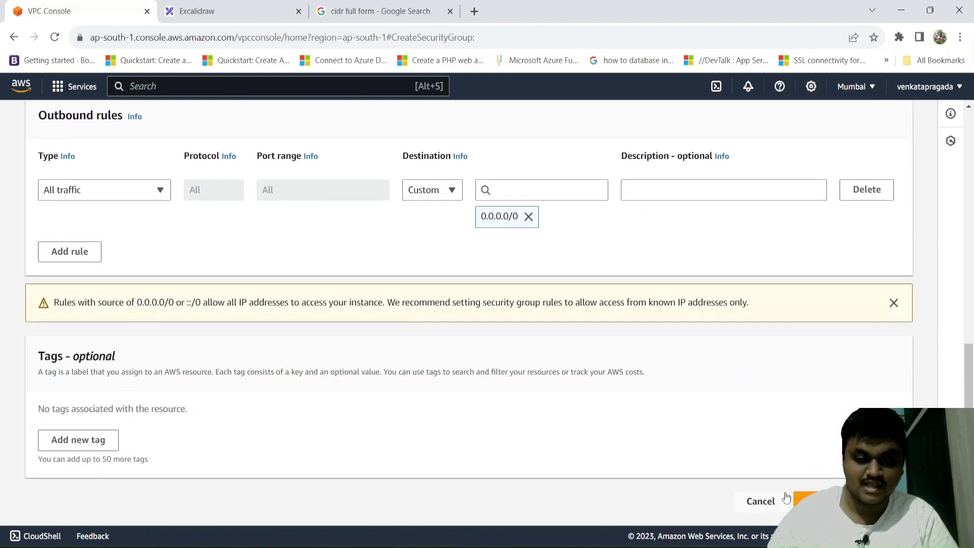
{"action": "left_click", "coordinate": [812, 501]}
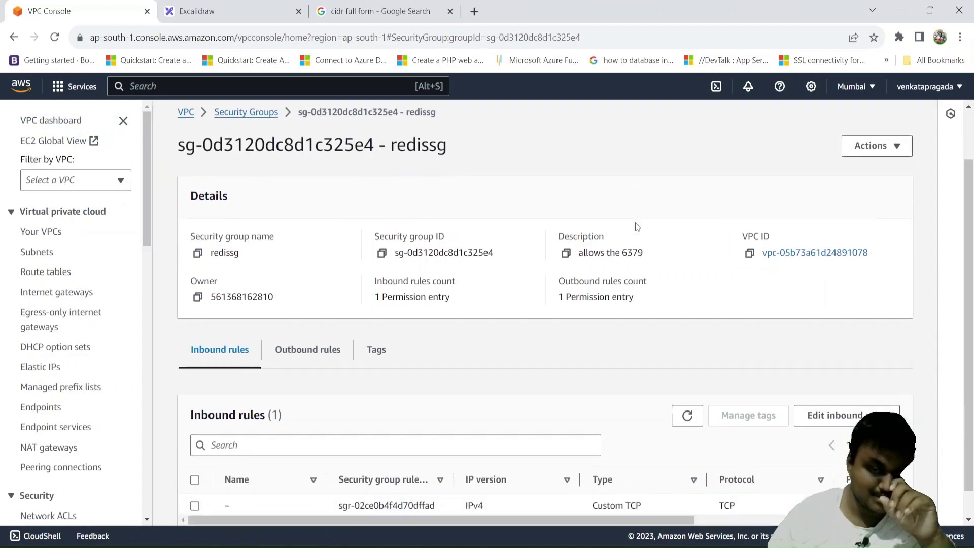
{"action": "scroll", "coordinate": [636, 223], "scroll_direction": "down", "scroll_amount": 1}
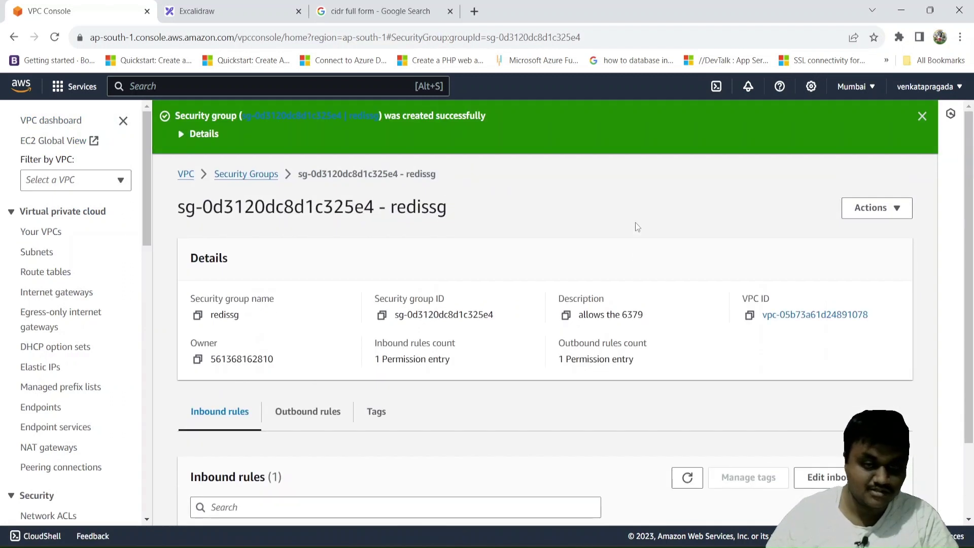
{"action": "scroll", "coordinate": [637, 223], "scroll_direction": "down", "scroll_amount": 2}
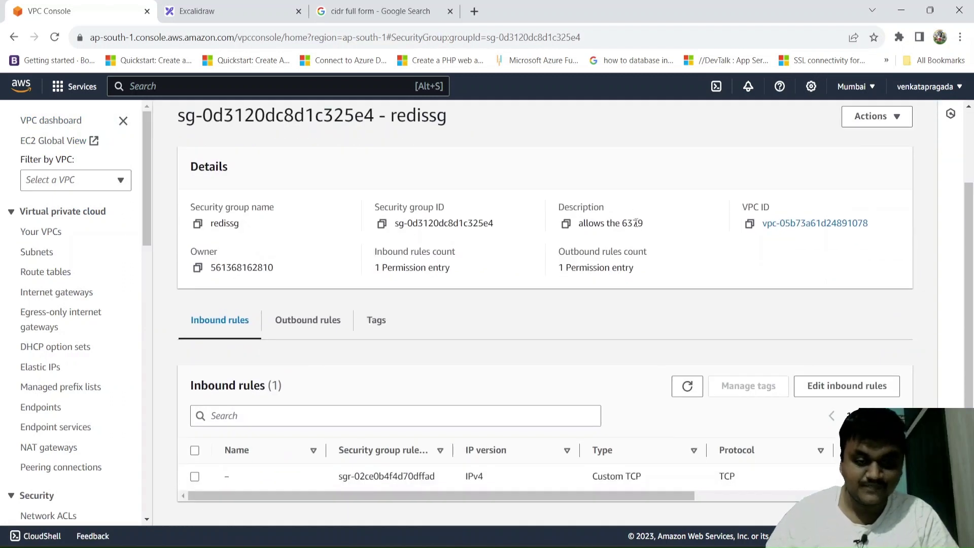
{"action": "scroll", "coordinate": [790, 468], "scroll_direction": "right", "scroll_amount": 3}
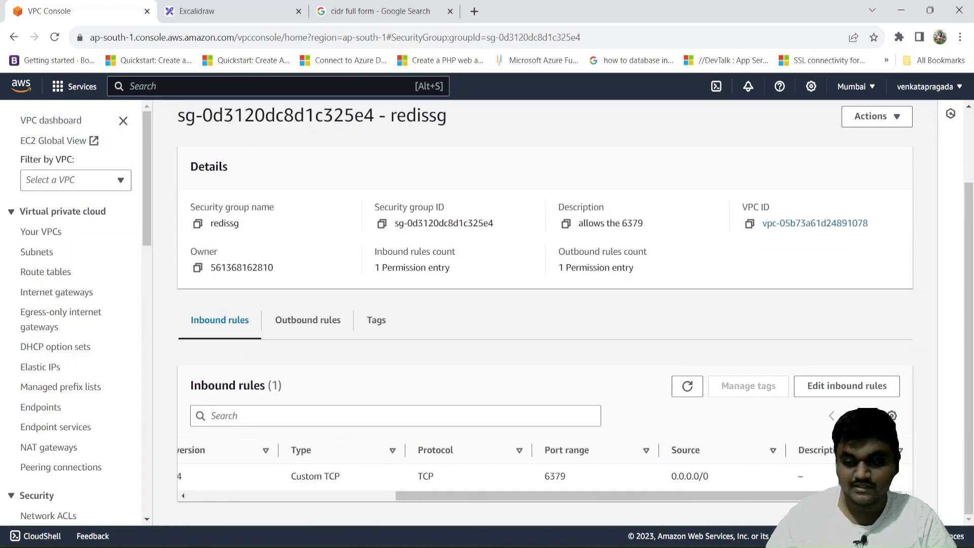
Replace the source of the redissg inbound rule for port 6379 with 192.168.0.0/16 and save the rules.
{"action": "left_click", "coordinate": [839, 389]}
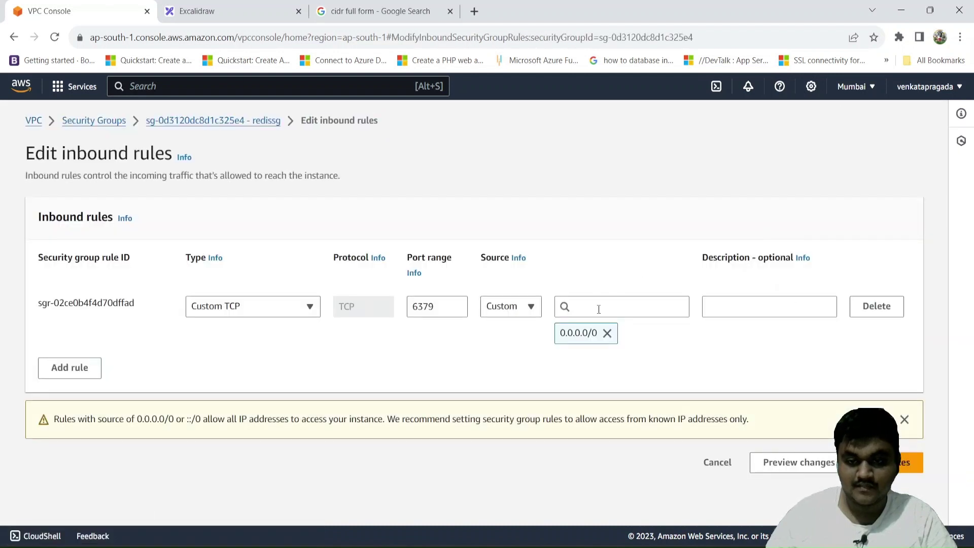
{"action": "left_click", "coordinate": [608, 333]}
{"action": "left_click", "coordinate": [591, 306]}
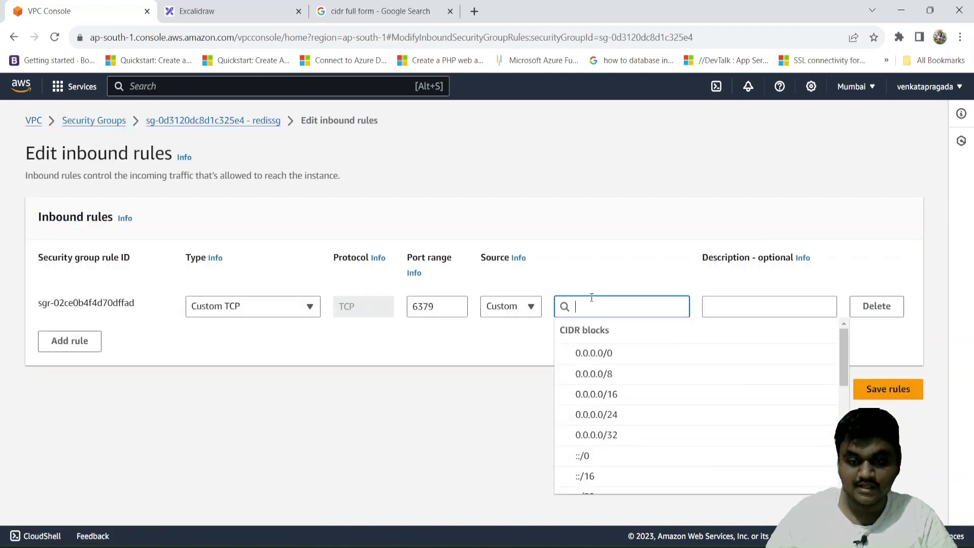
{"action": "type", "text": "192.1"}
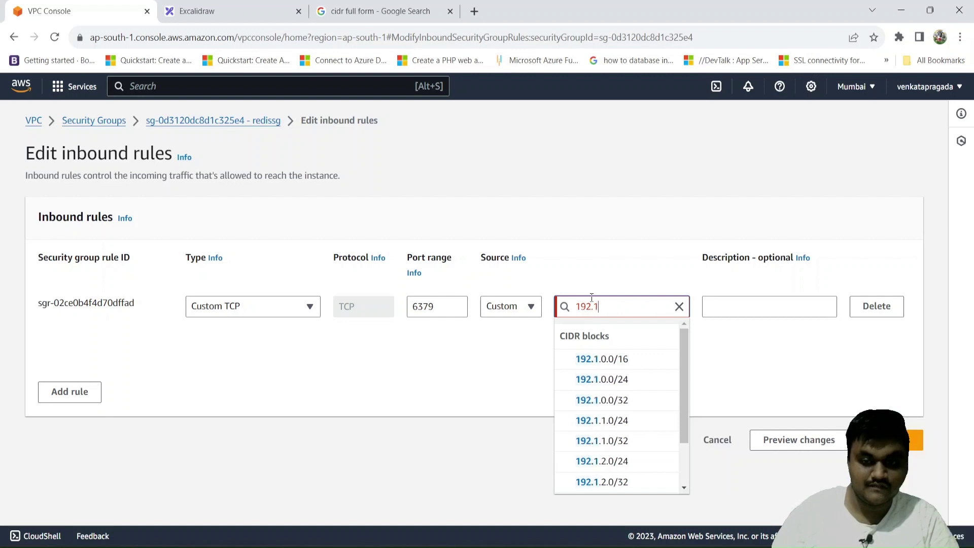
{"action": "type", "text": "68.0"}
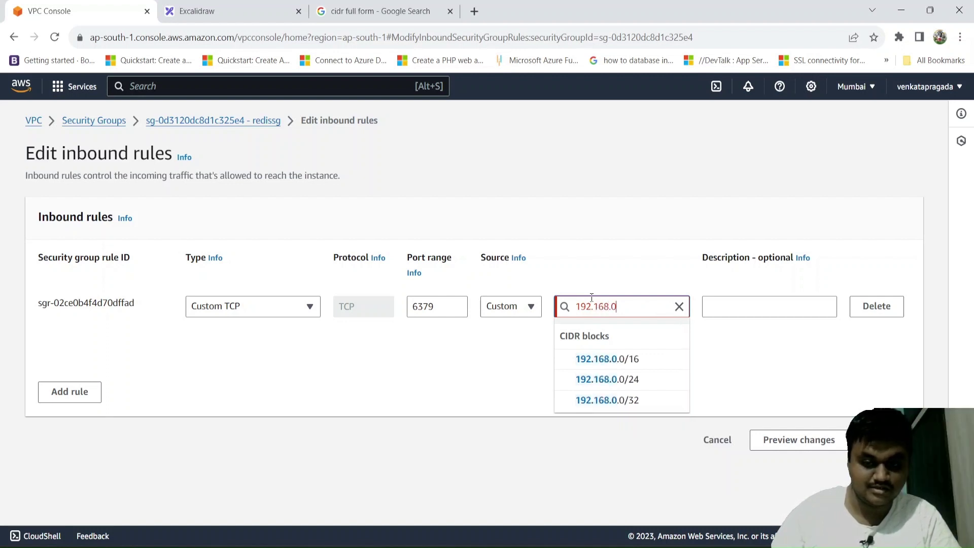
{"action": "type", "text": ".0/16"}
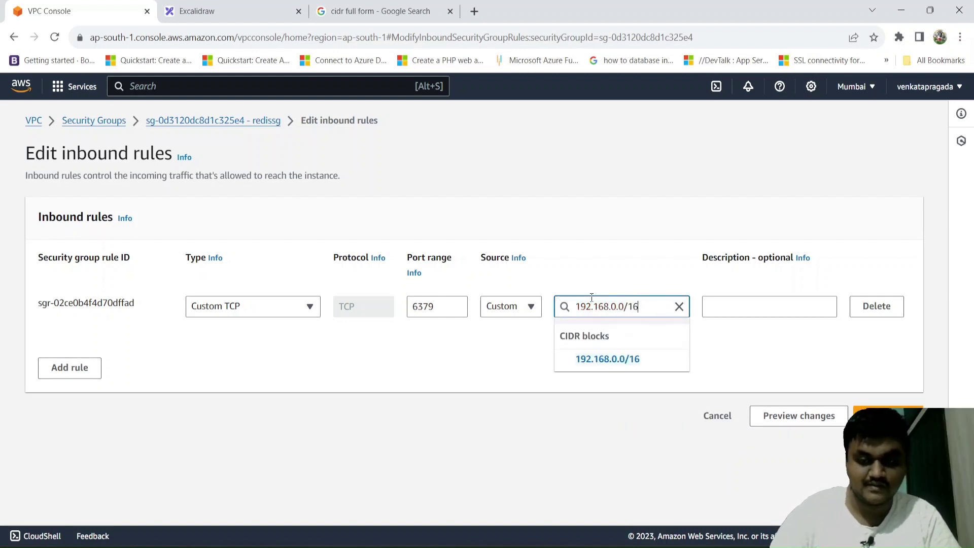
{"action": "left_click", "coordinate": [604, 358]}
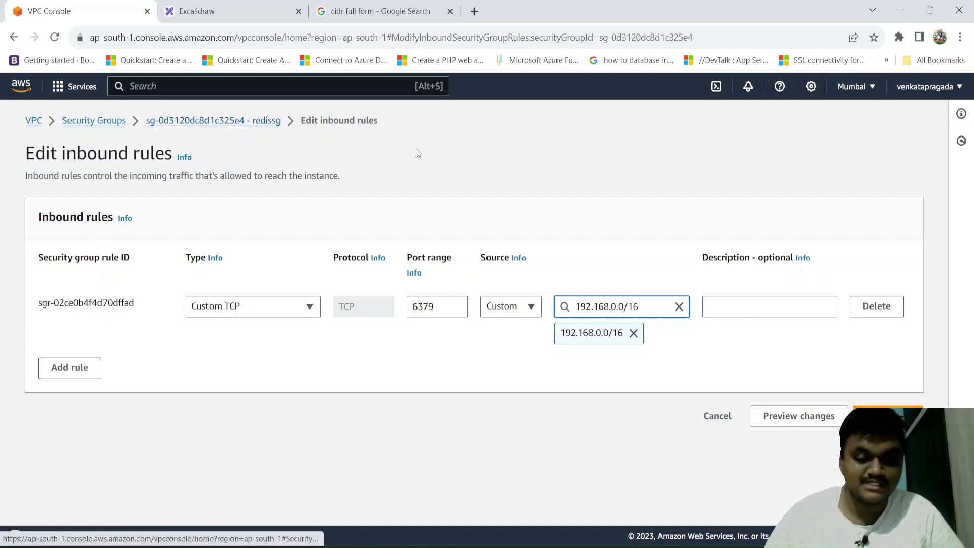
{"action": "left_click", "coordinate": [871, 413]}
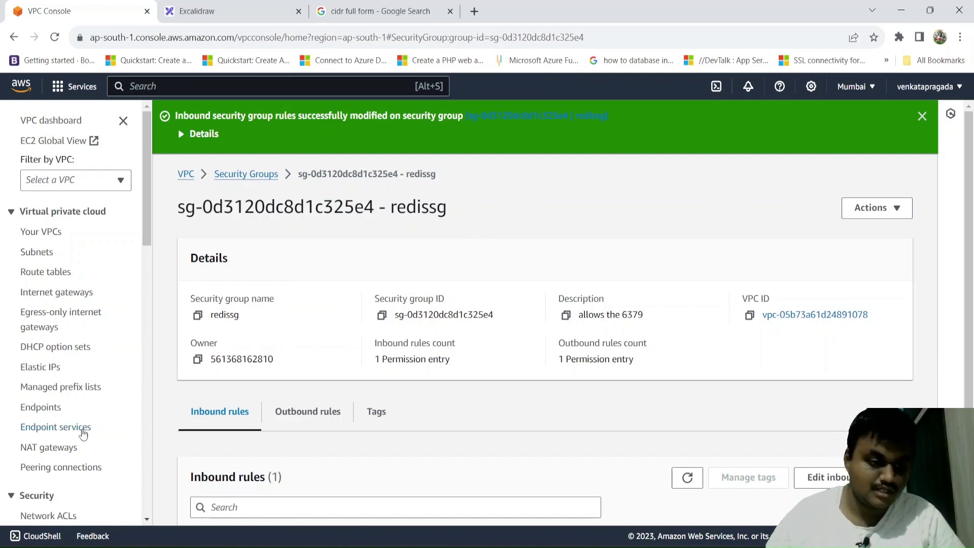
Search the AWS services for ElastiCache and open its console in a separate browser tab.
{"action": "scroll", "coordinate": [83, 430], "scroll_direction": "down", "scroll_amount": 6}
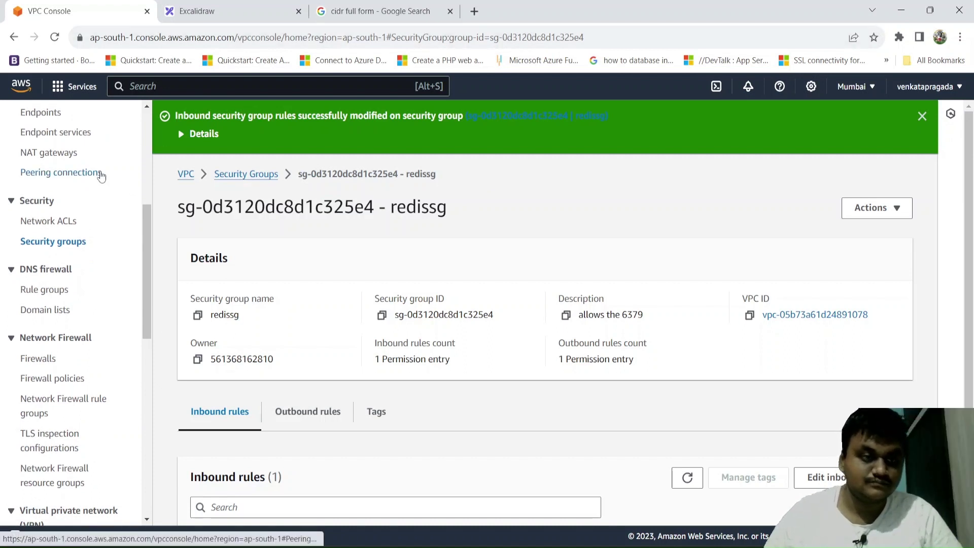
{"action": "scroll", "coordinate": [98, 174], "scroll_direction": "up", "scroll_amount": 6}
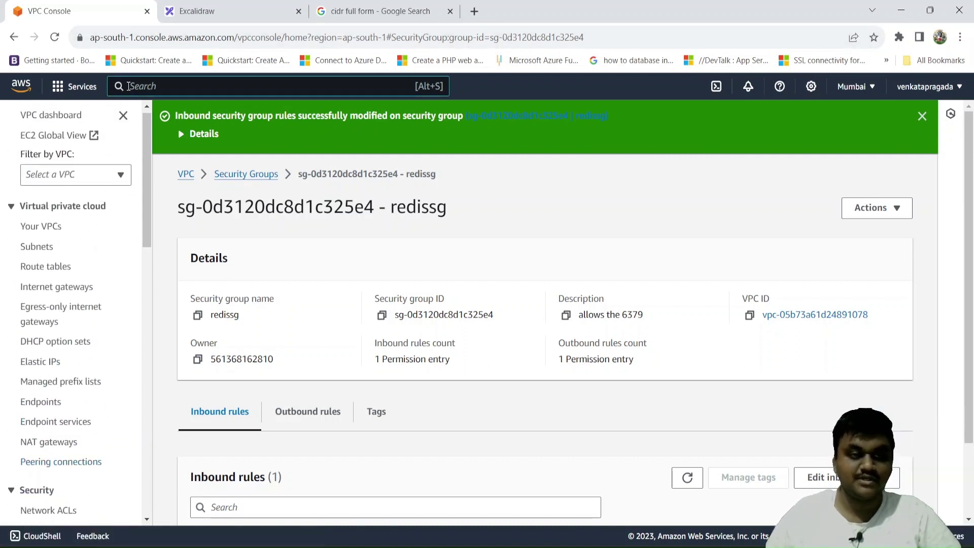
{"action": "left_click", "coordinate": [129, 86]}
{"action": "type", "text": "elastic"}
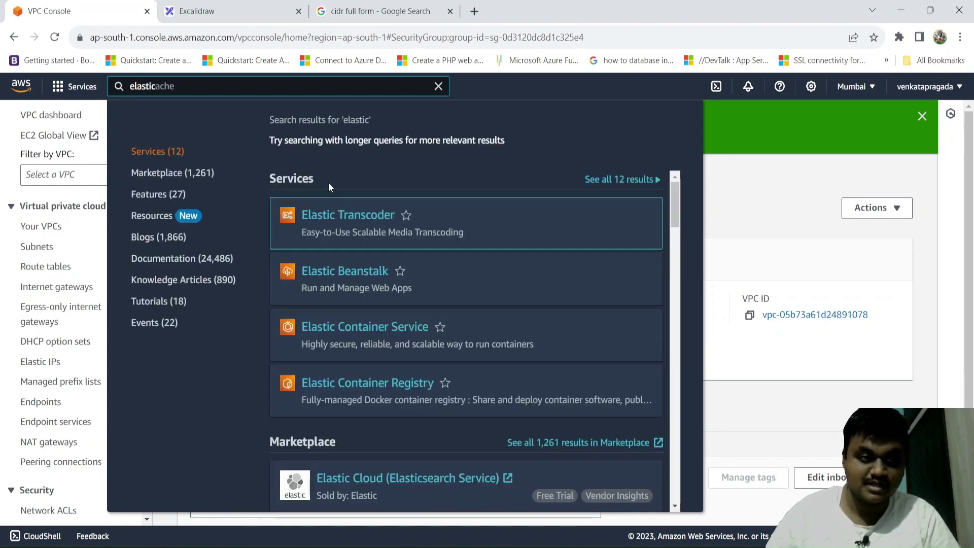
{"action": "type", "text": "ac"}
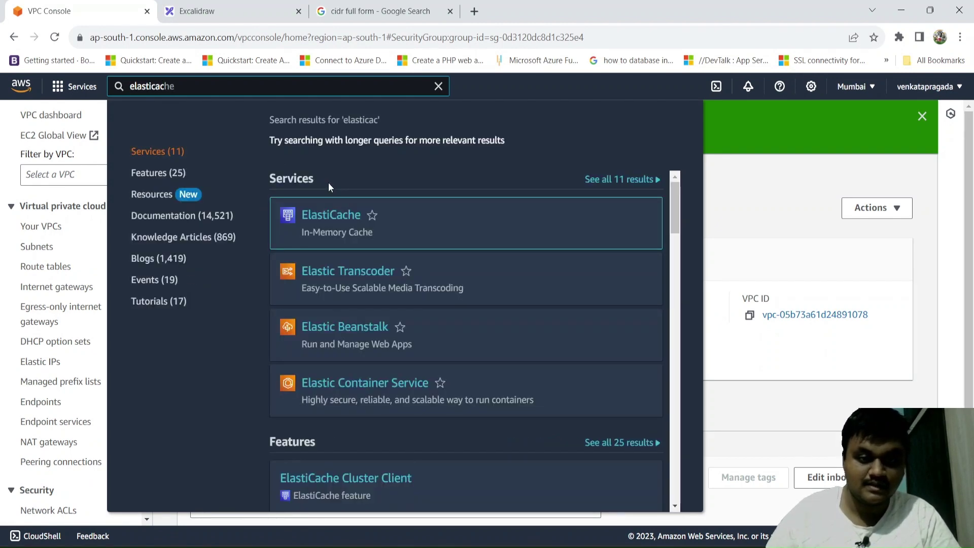
{"action": "right_click", "coordinate": [334, 214]}
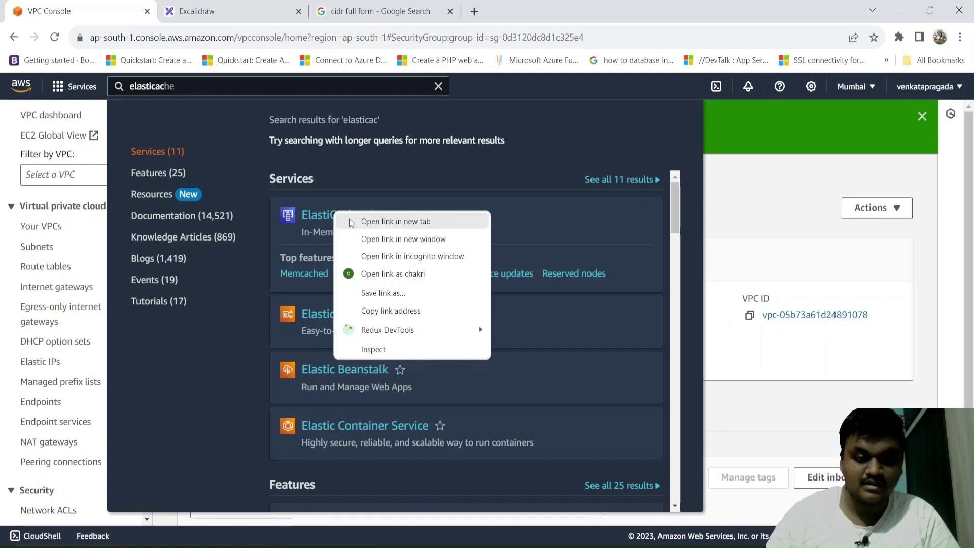
{"action": "left_click", "coordinate": [351, 222]}
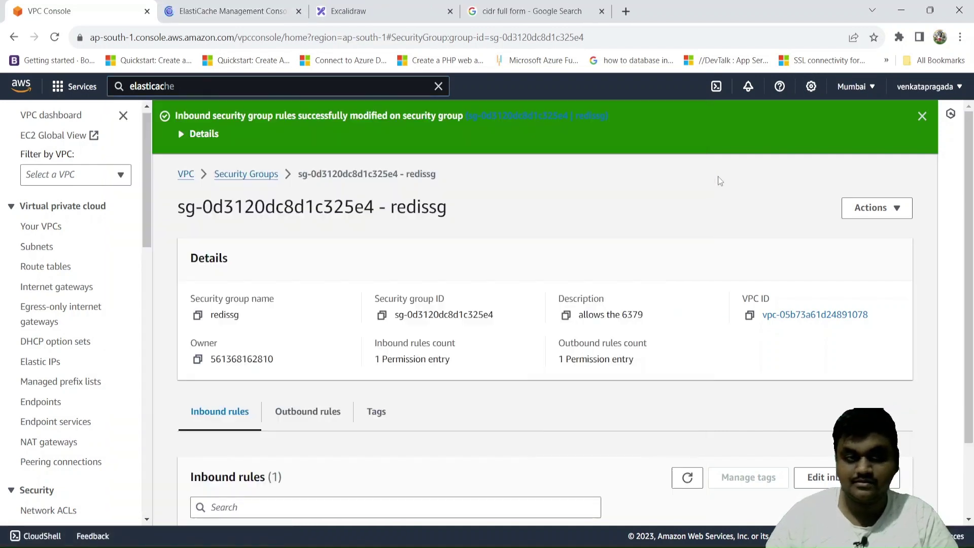
{"action": "left_click", "coordinate": [717, 175]}
{"action": "left_click", "coordinate": [219, 7]}
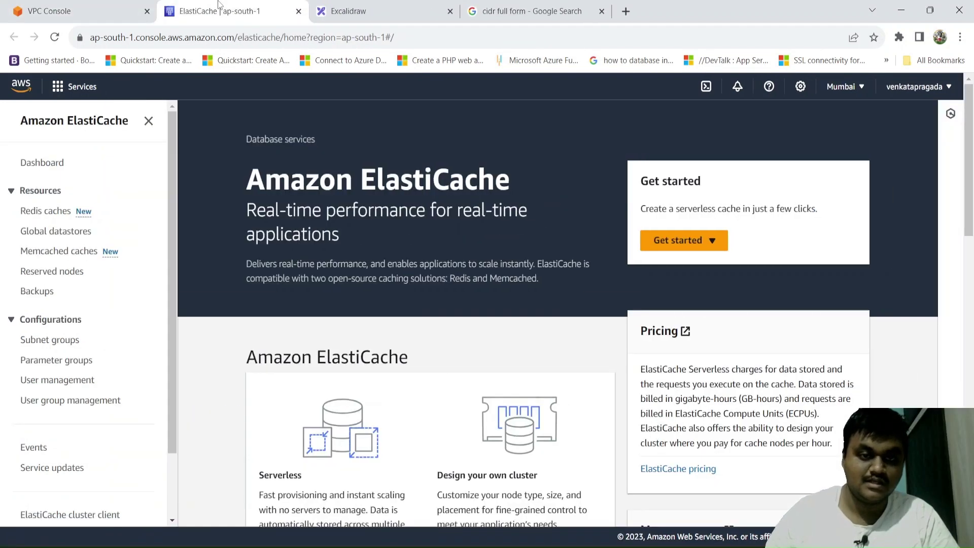
{"action": "left_click", "coordinate": [657, 243]}
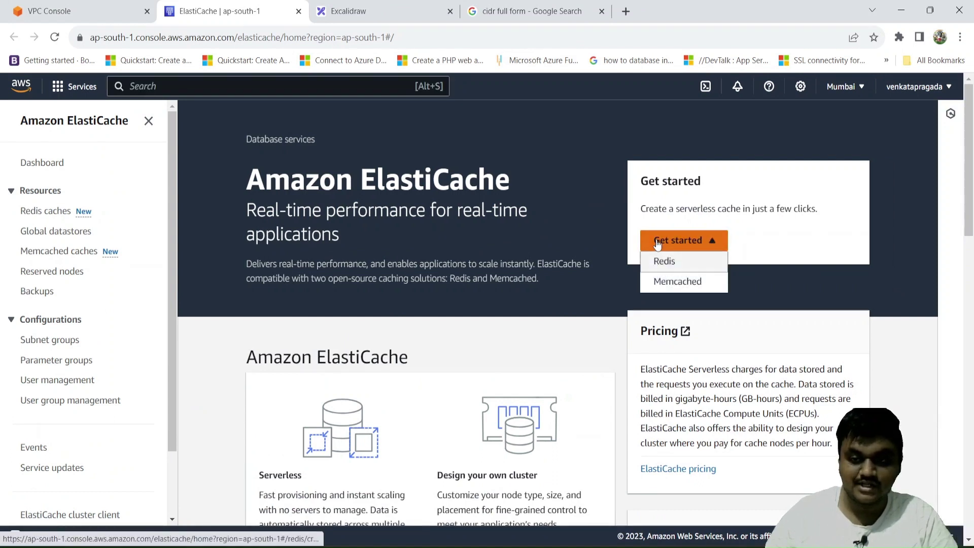
{"action": "left_click", "coordinate": [673, 268]}
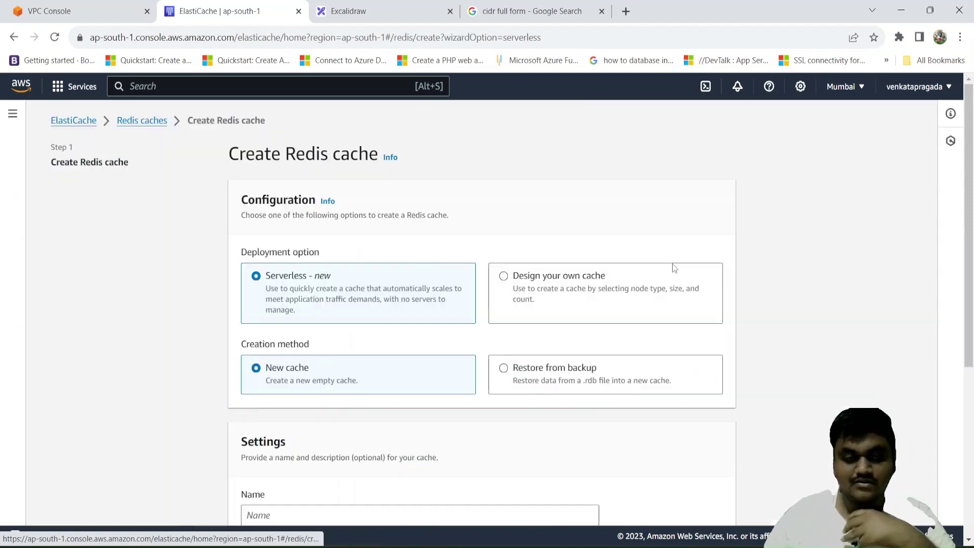
{"action": "left_click", "coordinate": [503, 278]}
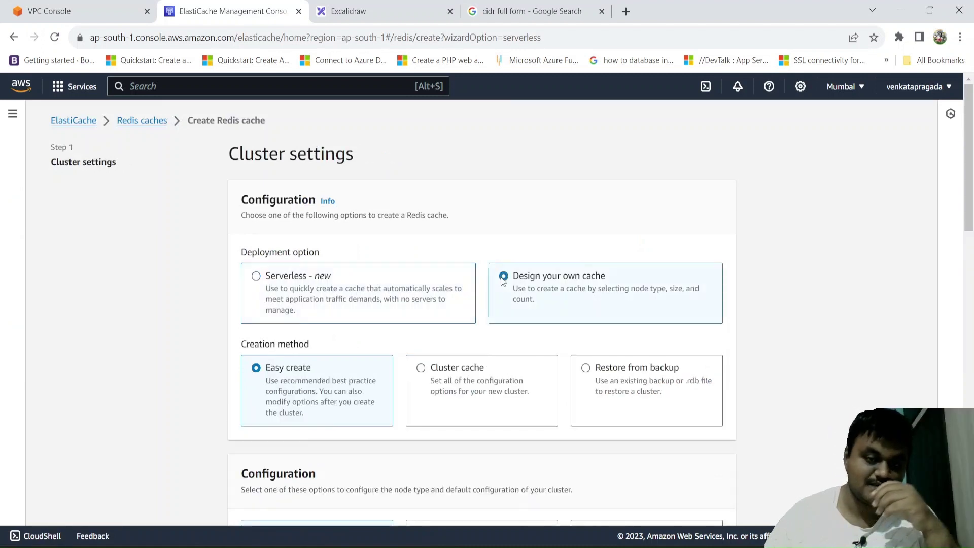
{"action": "left_click", "coordinate": [307, 280]}
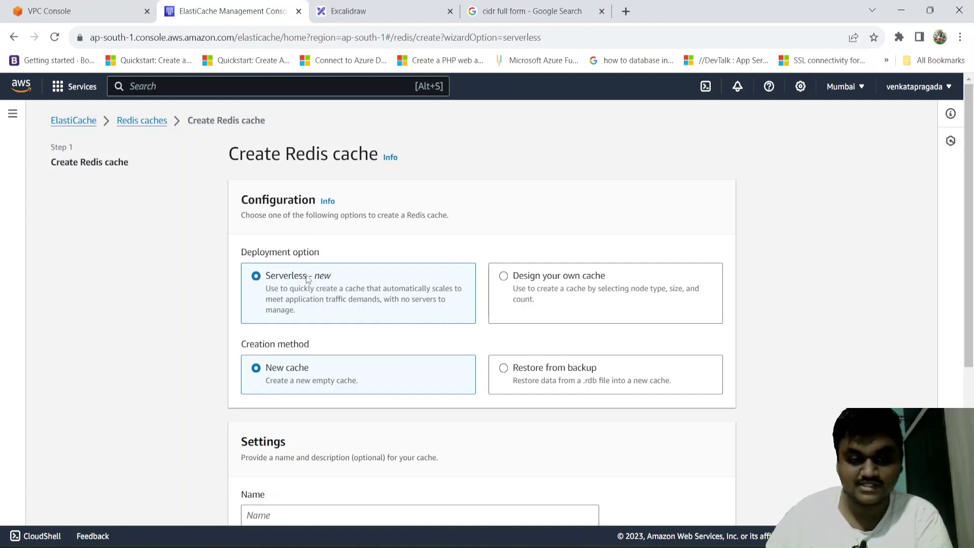
{"action": "left_click", "coordinate": [504, 277]}
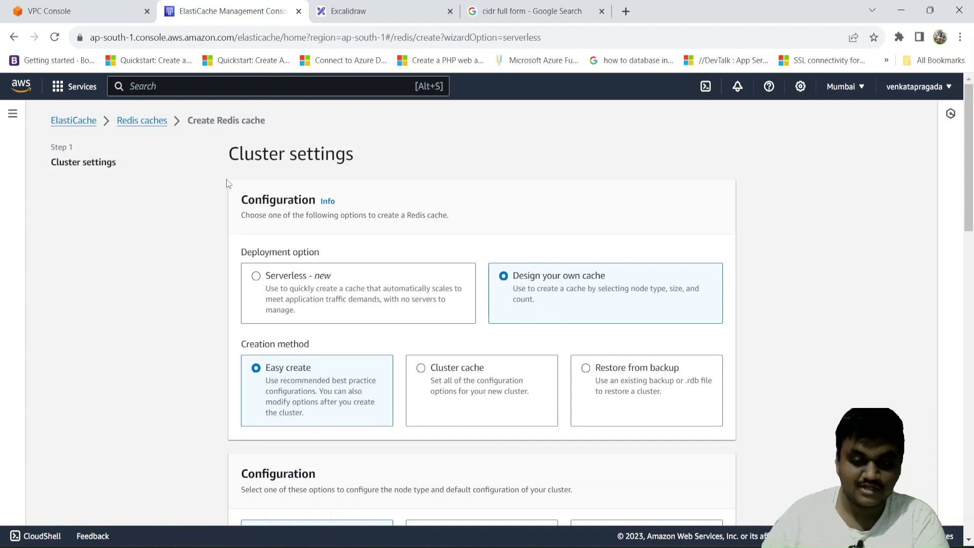
{"action": "left_click", "coordinate": [155, 127]}
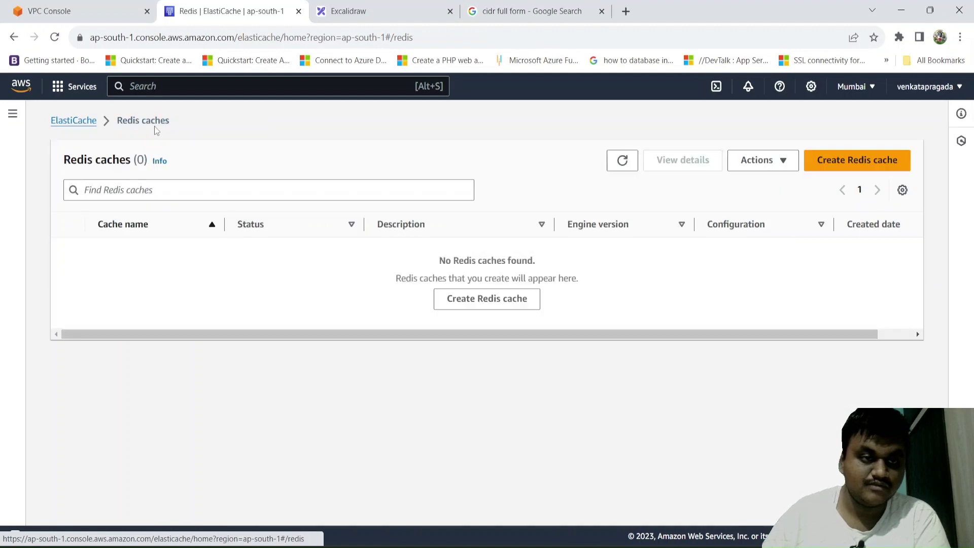
{"action": "left_click", "coordinate": [78, 121]}
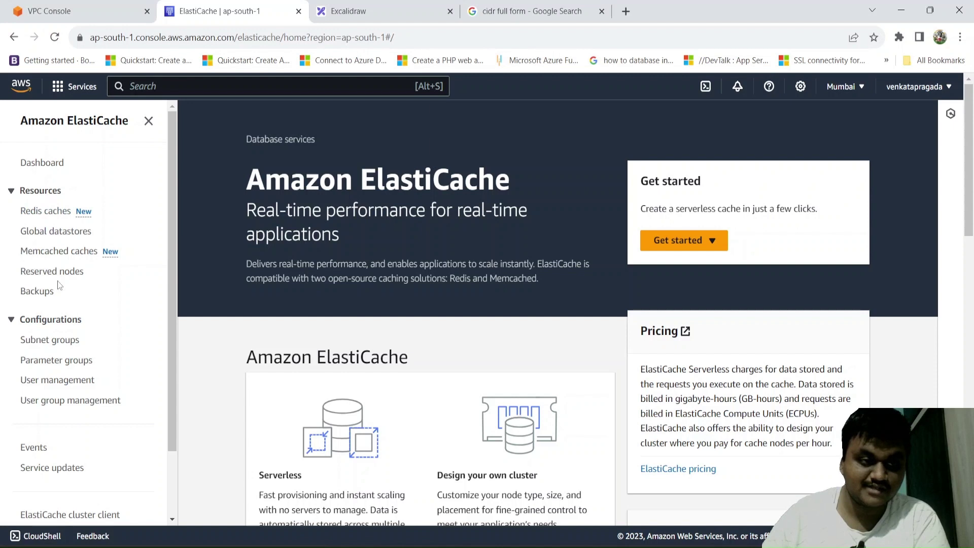
Delete the existing ElastiCache subnet group redissubnetgroup, confirming with its name.
{"action": "left_click", "coordinate": [65, 343]}
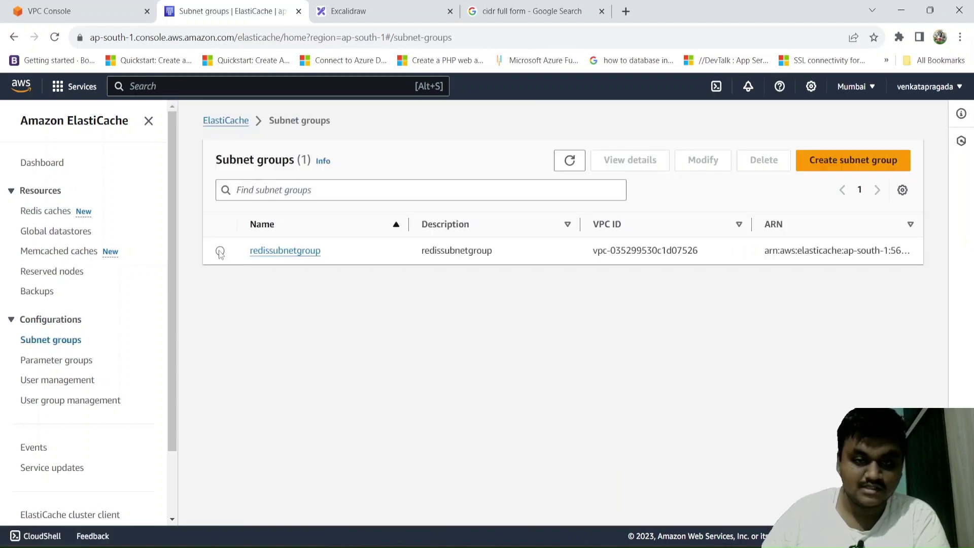
{"action": "left_click", "coordinate": [220, 251]}
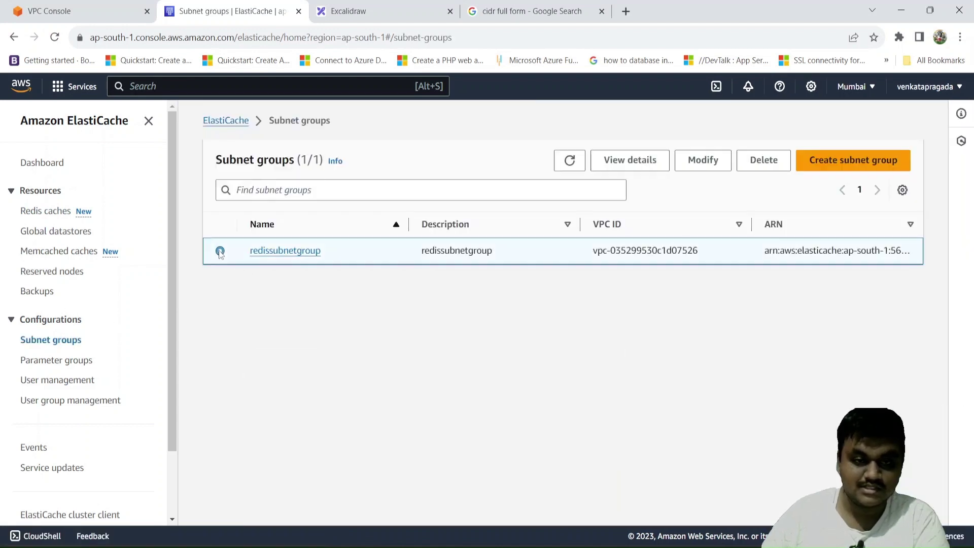
{"action": "left_click", "coordinate": [750, 158]}
{"action": "left_click", "coordinate": [497, 337]}
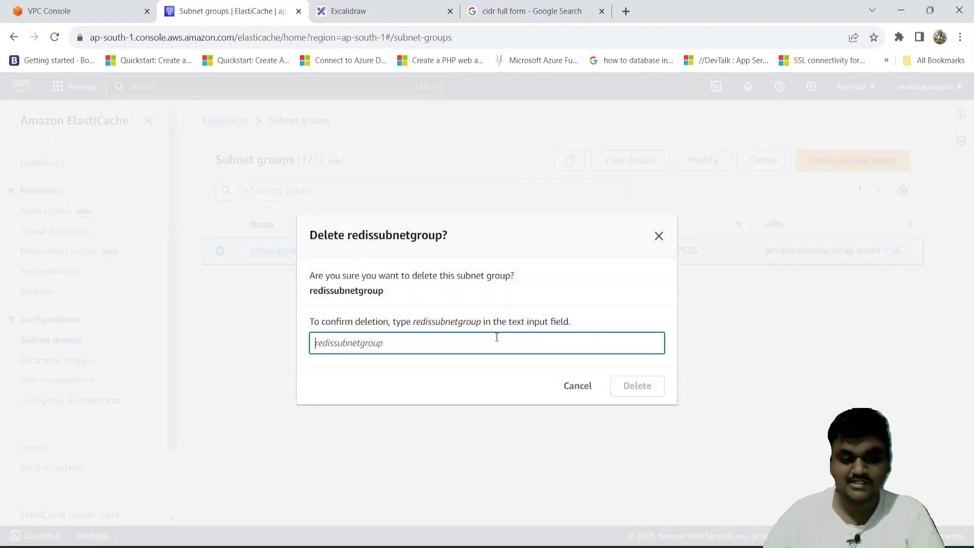
{"action": "type", "text": "r"}
{"action": "key", "text": "BackSpace"}
{"action": "type", "text": "red"}
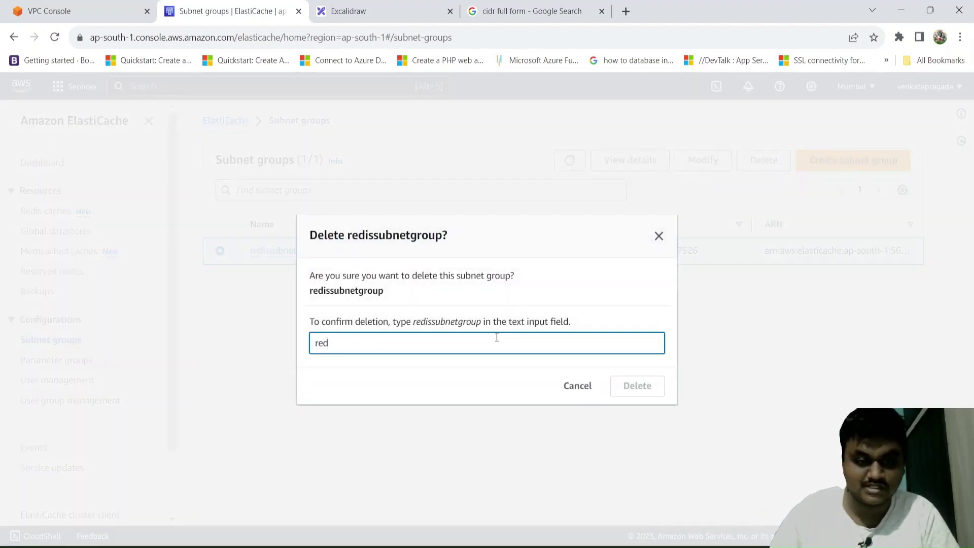
{"action": "type", "text": "issub"}
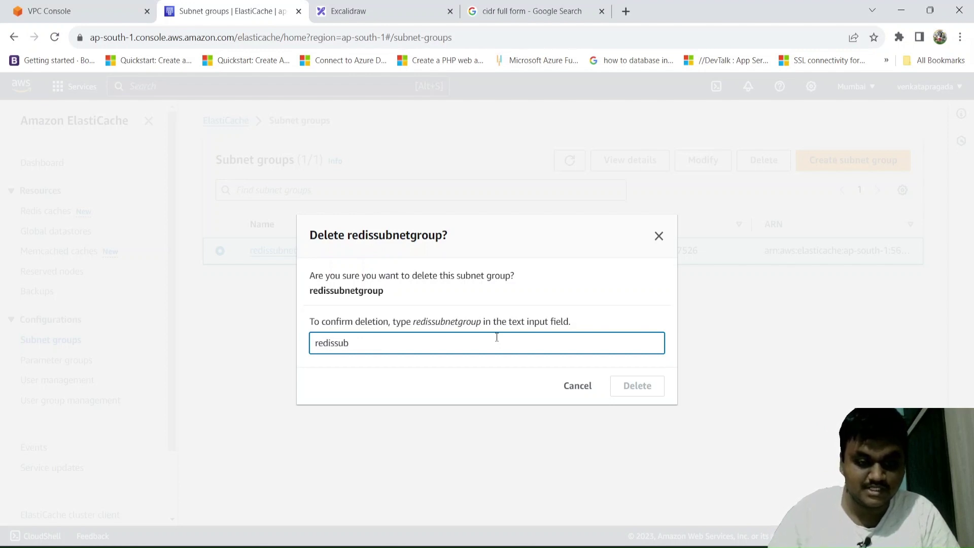
{"action": "type", "text": "netgroup"}
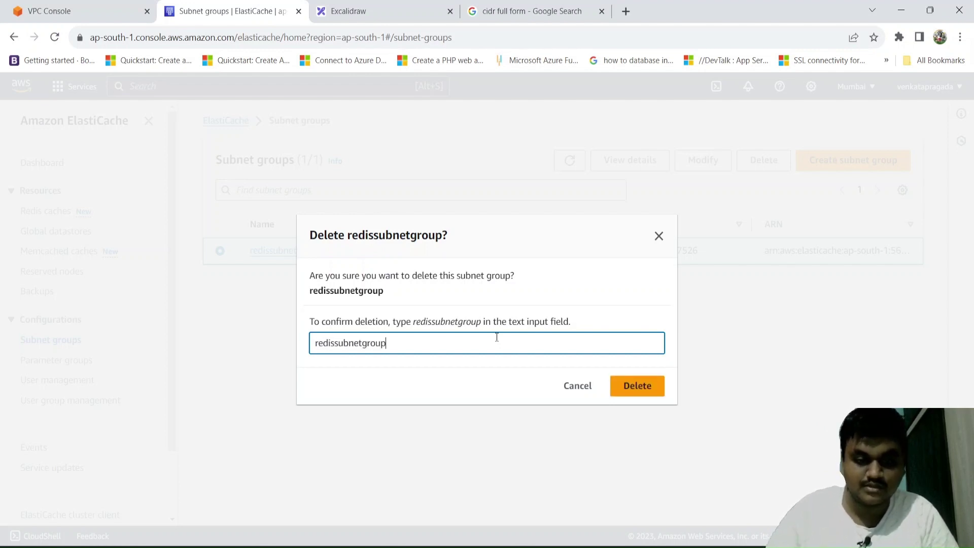
{"action": "left_click", "coordinate": [649, 387]}
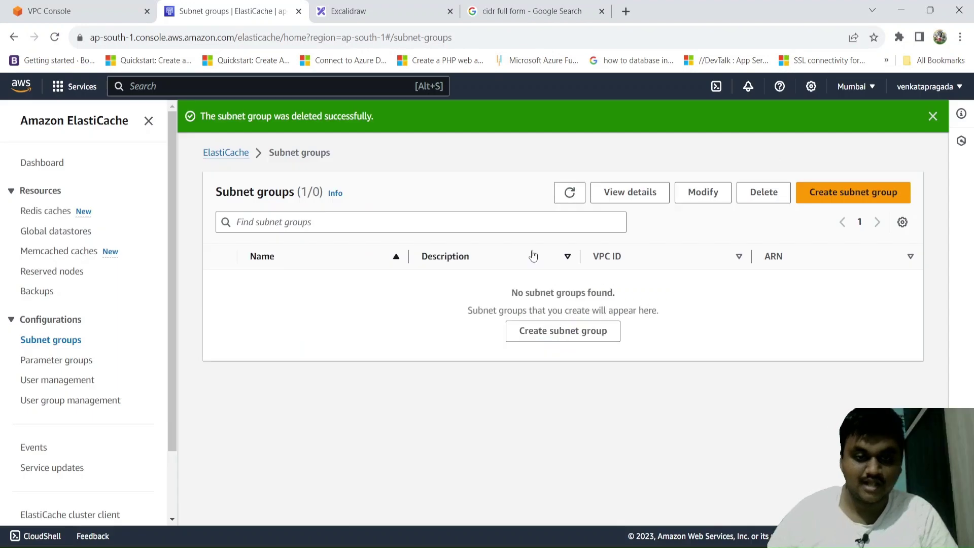
Start a new ElastiCache subnet group and name it redissubnetgroup1.
{"action": "left_click", "coordinate": [809, 202]}
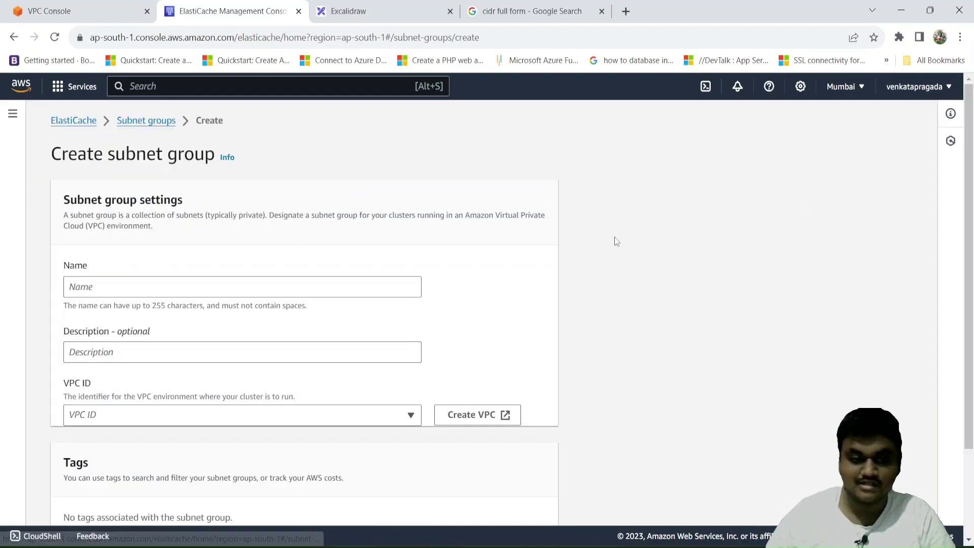
{"action": "left_click", "coordinate": [309, 286]}
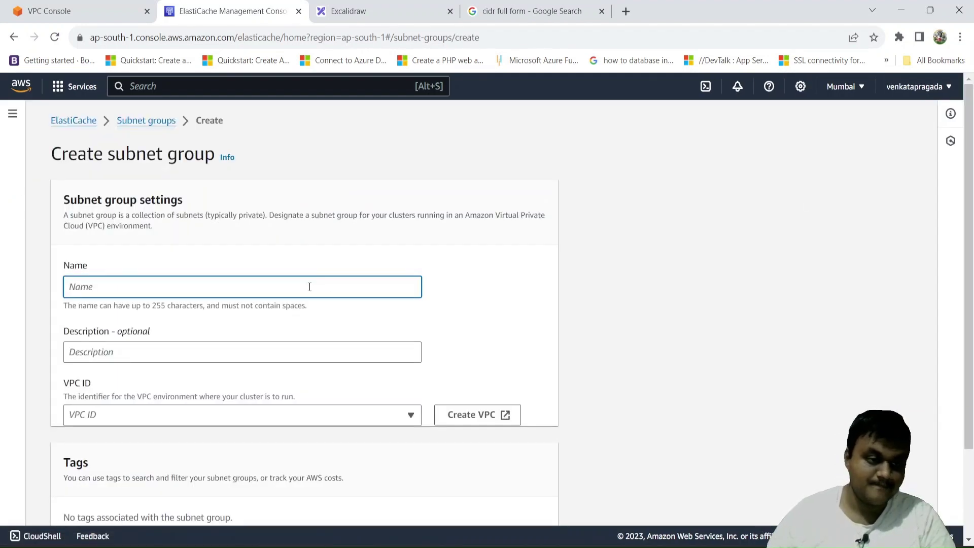
{"action": "type", "text": "red"}
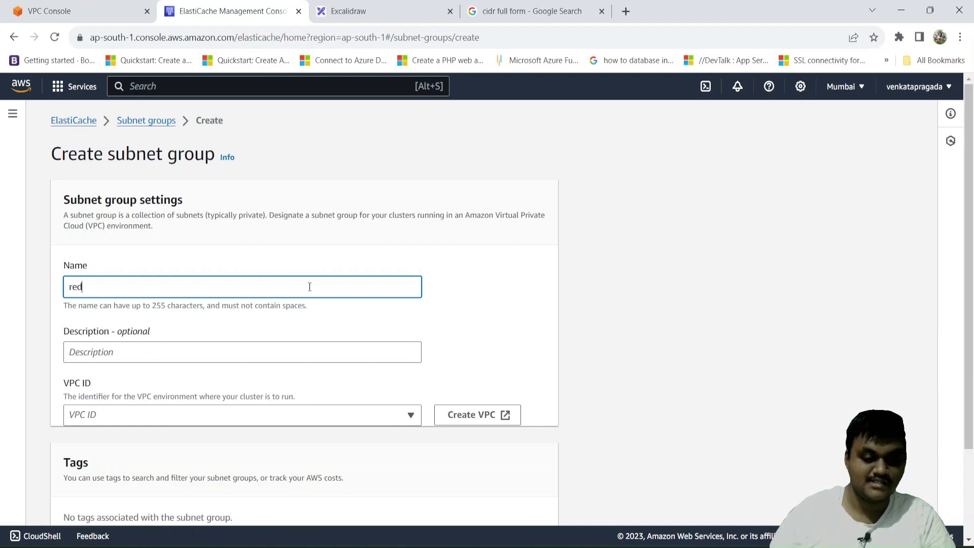
{"action": "type", "text": "is"}
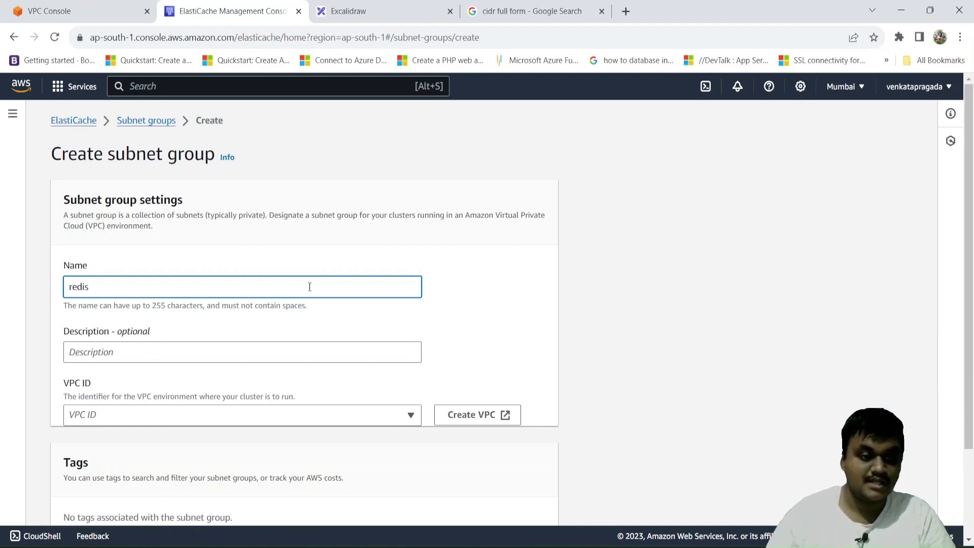
{"action": "type", "text": "su"}
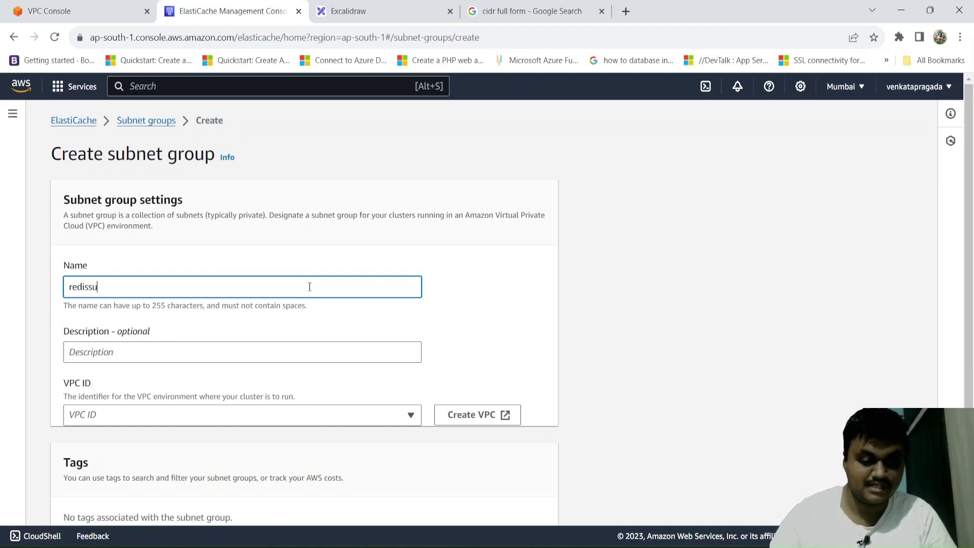
{"action": "type", "text": "bnet"}
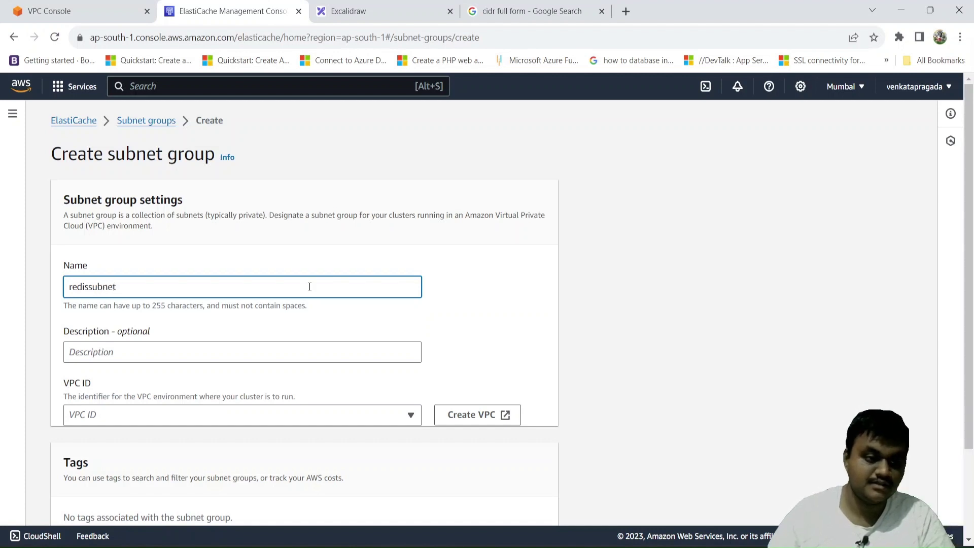
{"action": "type", "text": "group1"}
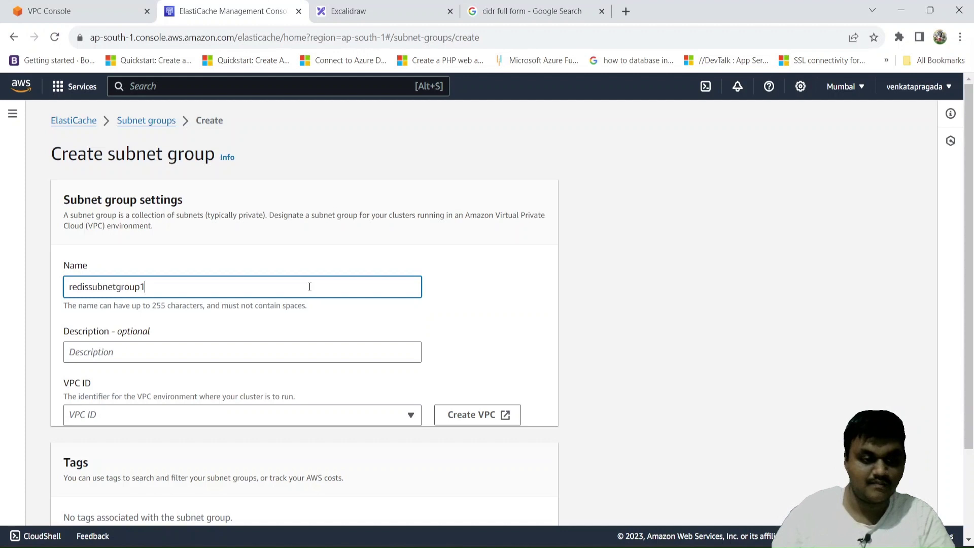
Enter redissubnetgroup1 as the subnet group's description and choose the Redisvpc VPC for it.
{"action": "scroll", "coordinate": [309, 287], "scroll_direction": "down", "scroll_amount": 2}
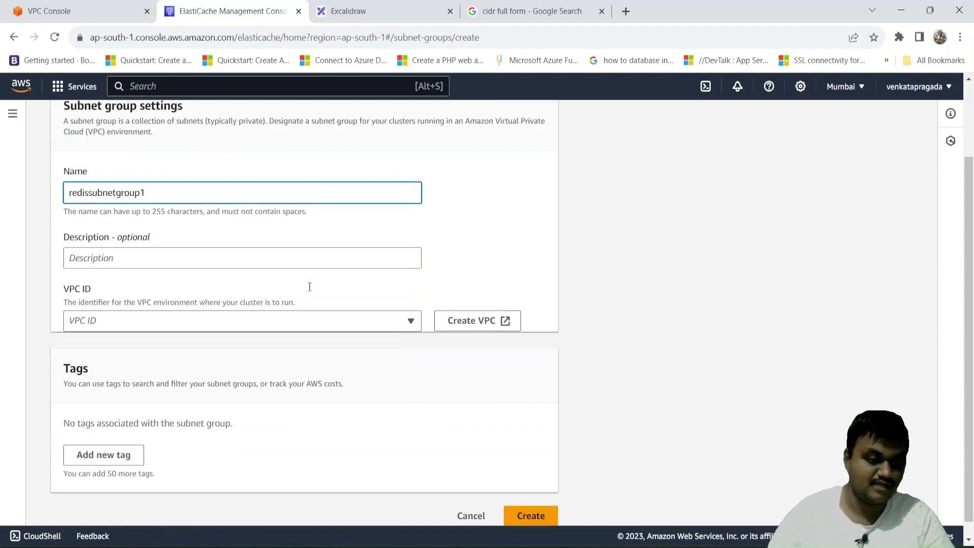
{"action": "left_click", "coordinate": [294, 241]}
{"action": "type", "text": "re"}
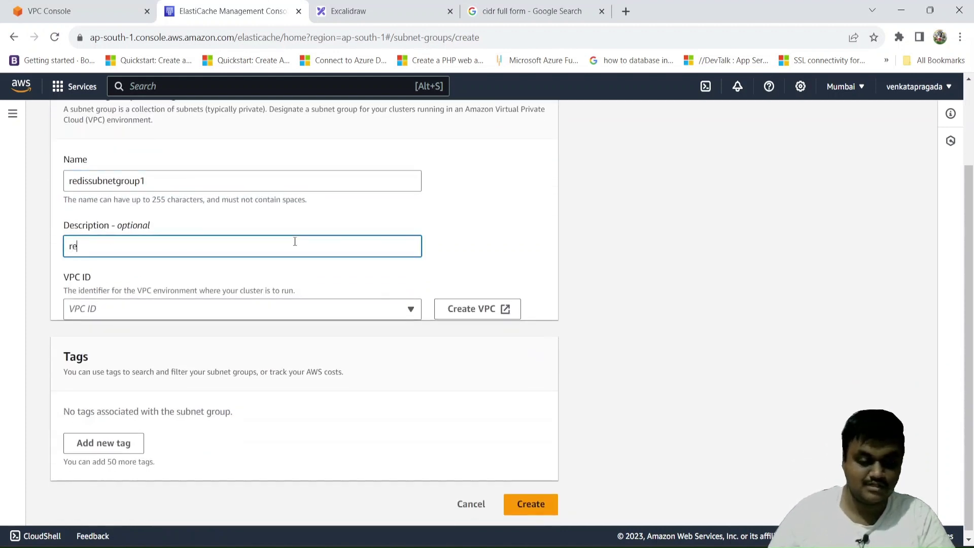
{"action": "type", "text": "dissubnet"}
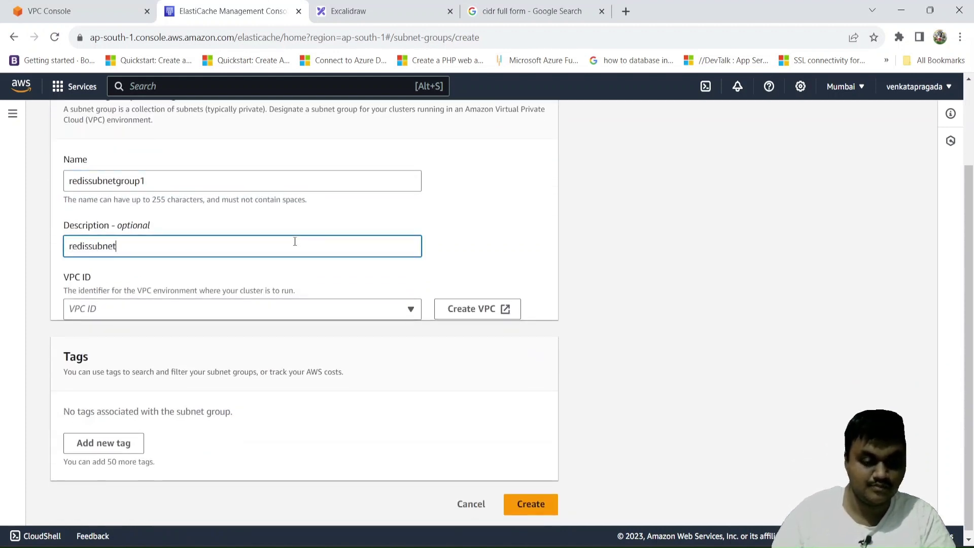
{"action": "type", "text": "group"}
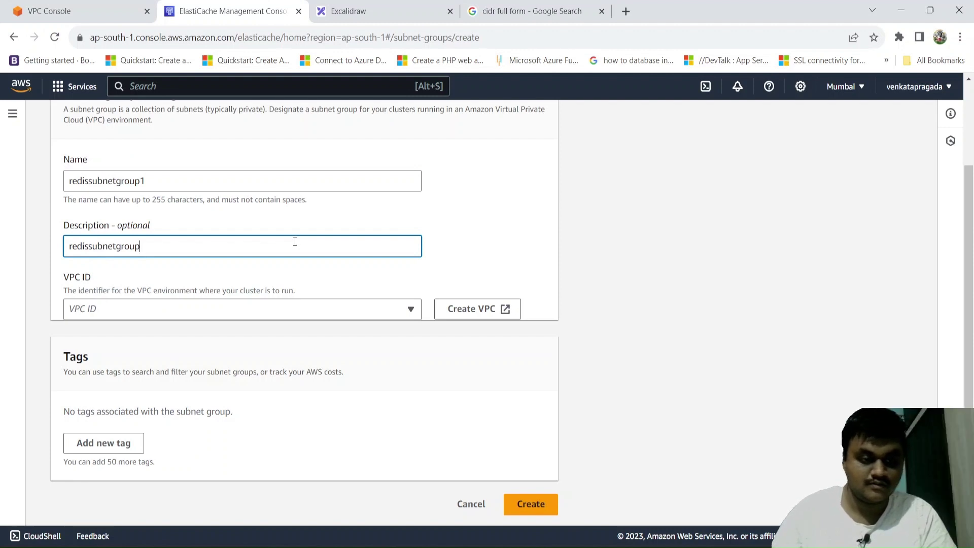
{"action": "type", "text": "1"}
{"action": "left_click", "coordinate": [318, 309]}
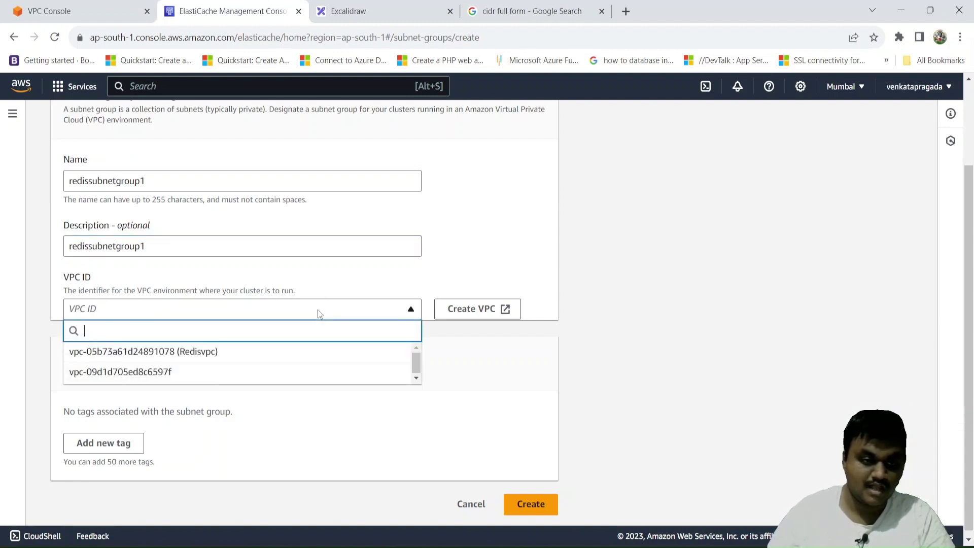
{"action": "left_click", "coordinate": [260, 352]}
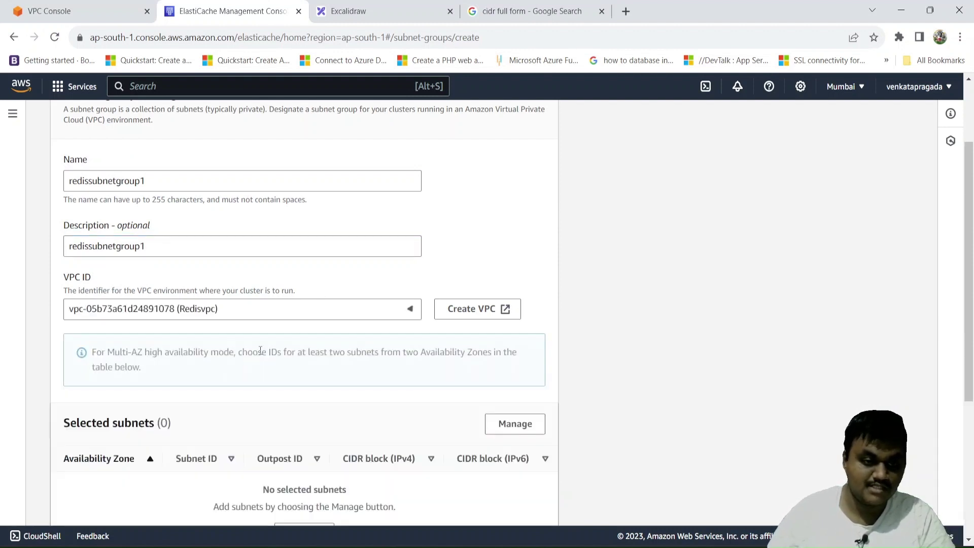
Check the subnet names in the VPC console and remove the public subnet 192.168.1.0/24 from the subnet group's selected subnets.
{"action": "scroll", "coordinate": [261, 348], "scroll_direction": "down", "scroll_amount": 2}
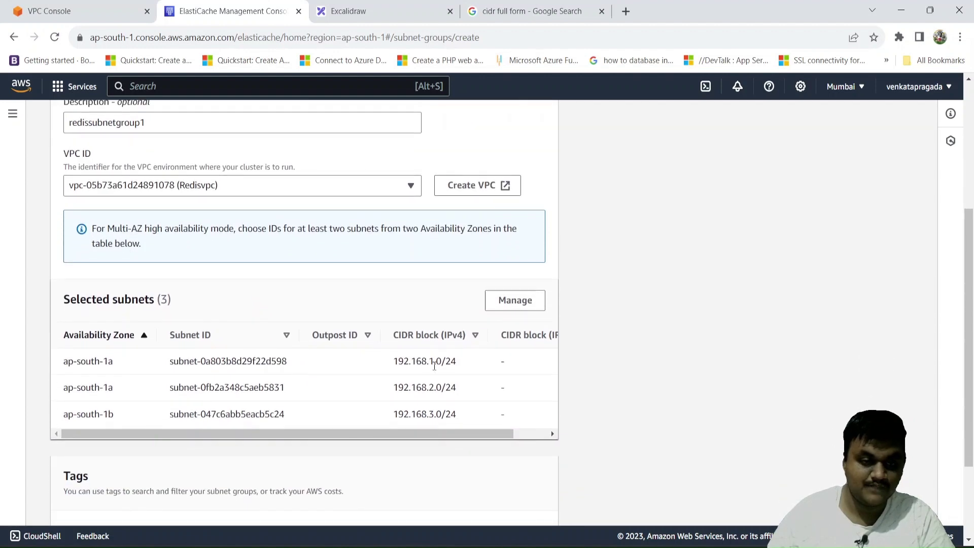
{"action": "left_click", "coordinate": [499, 315]}
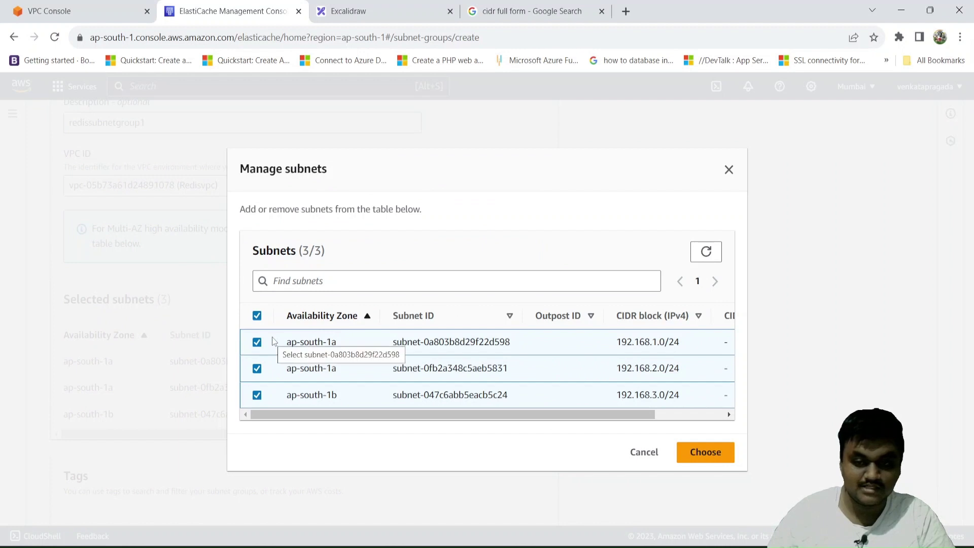
{"action": "scroll", "coordinate": [275, 342], "scroll_direction": "right", "scroll_amount": 2}
{"action": "scroll", "coordinate": [274, 342], "scroll_direction": "left", "scroll_amount": 2}
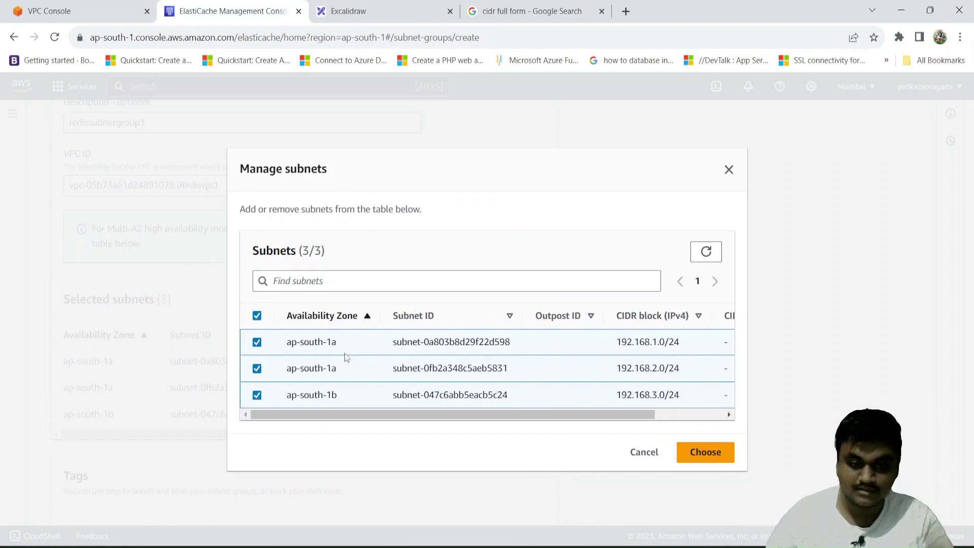
{"action": "left_click", "coordinate": [83, 5]}
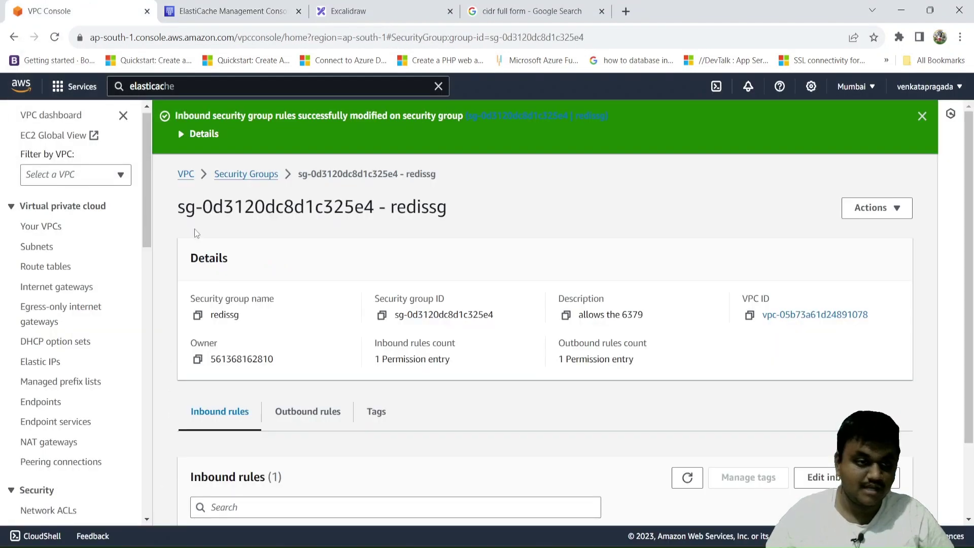
{"action": "left_click", "coordinate": [48, 249]}
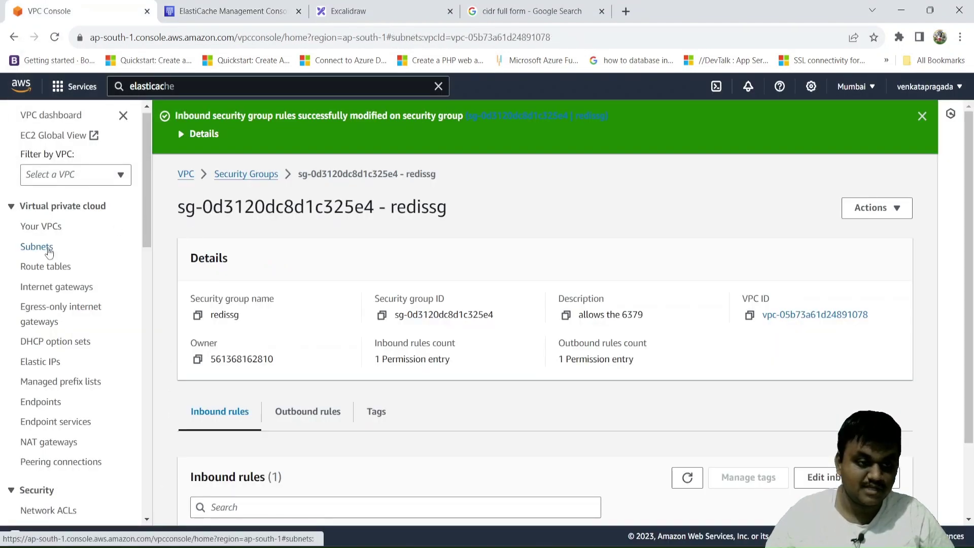
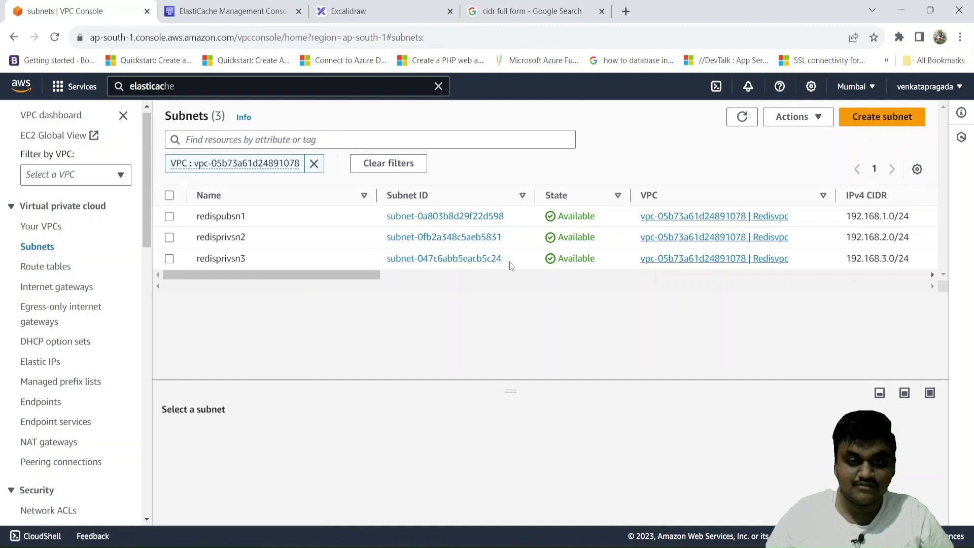
{"action": "left_click", "coordinate": [226, 6]}
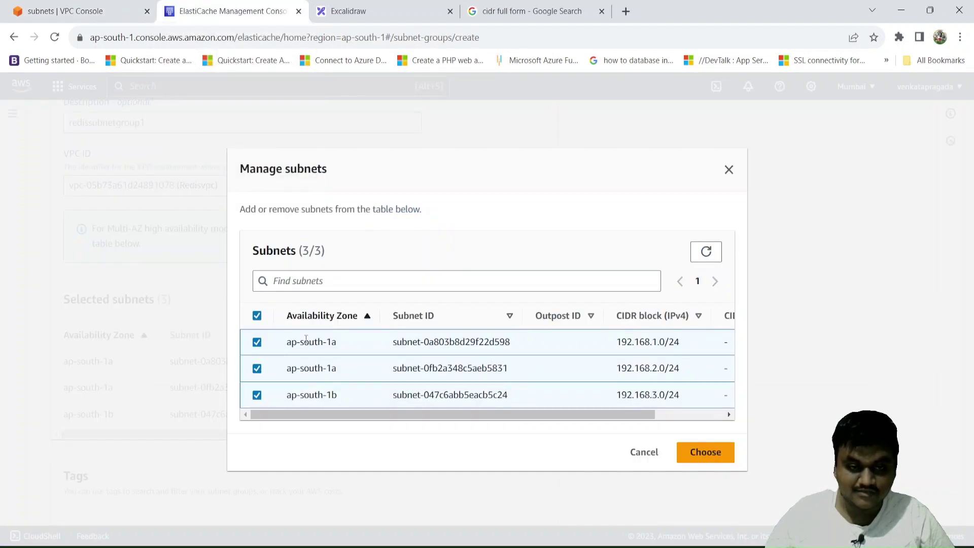
{"action": "left_click", "coordinate": [259, 343]}
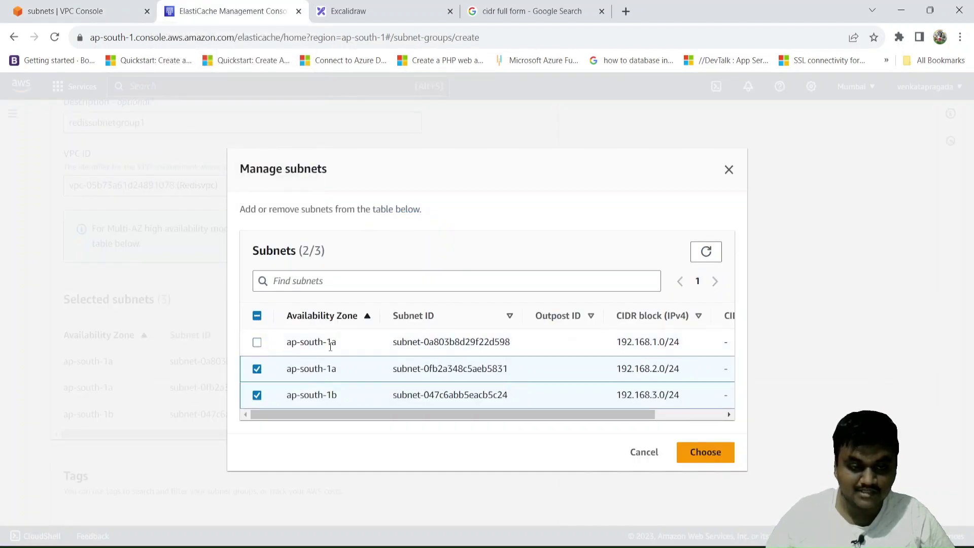
{"action": "left_click", "coordinate": [707, 453]}
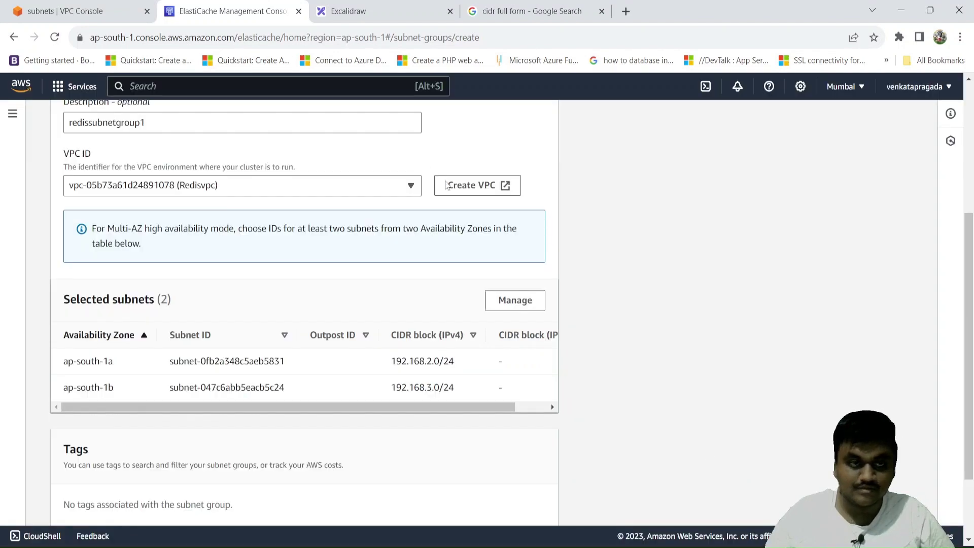
Review the settings of redissubnetgroup1 against the VPC's subnet list and create the subnet group.
{"action": "left_click", "coordinate": [70, 5]}
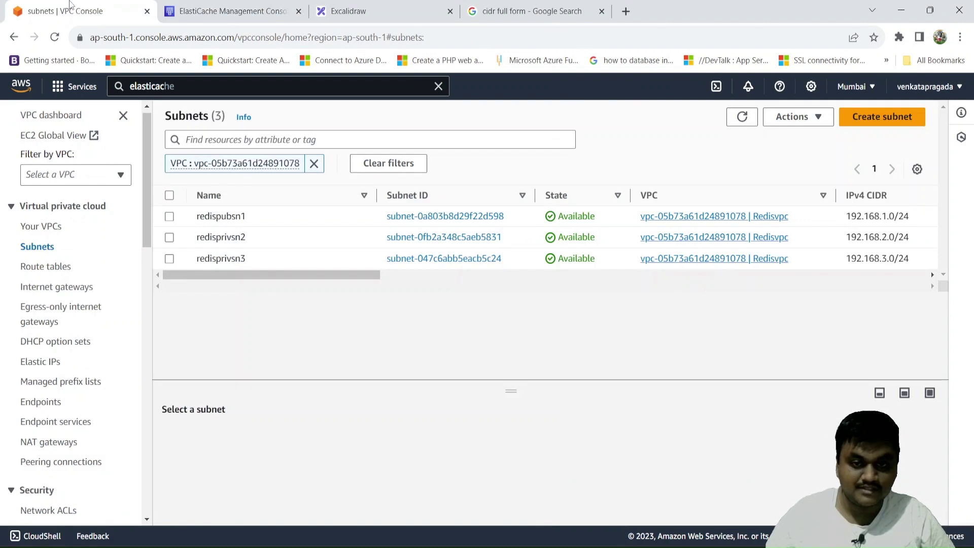
{"action": "left_click", "coordinate": [185, 8]}
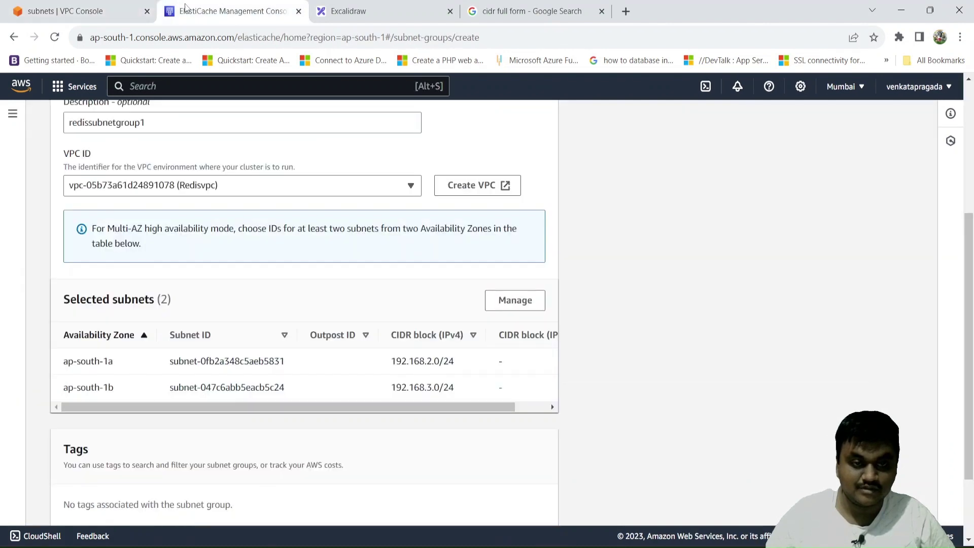
{"action": "scroll", "coordinate": [285, 260], "scroll_direction": "up", "scroll_amount": 5}
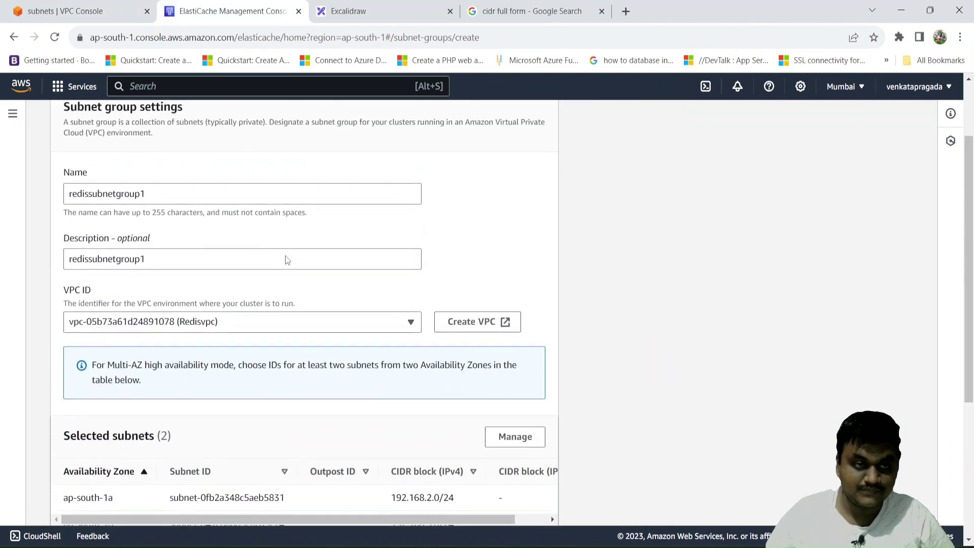
{"action": "scroll", "coordinate": [285, 260], "scroll_direction": "down", "scroll_amount": 5}
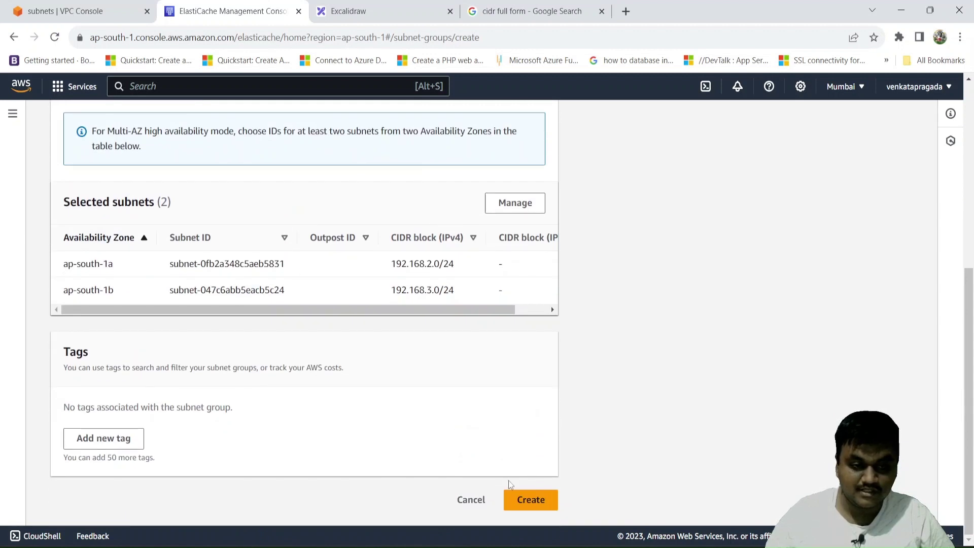
{"action": "left_click", "coordinate": [523, 499]}
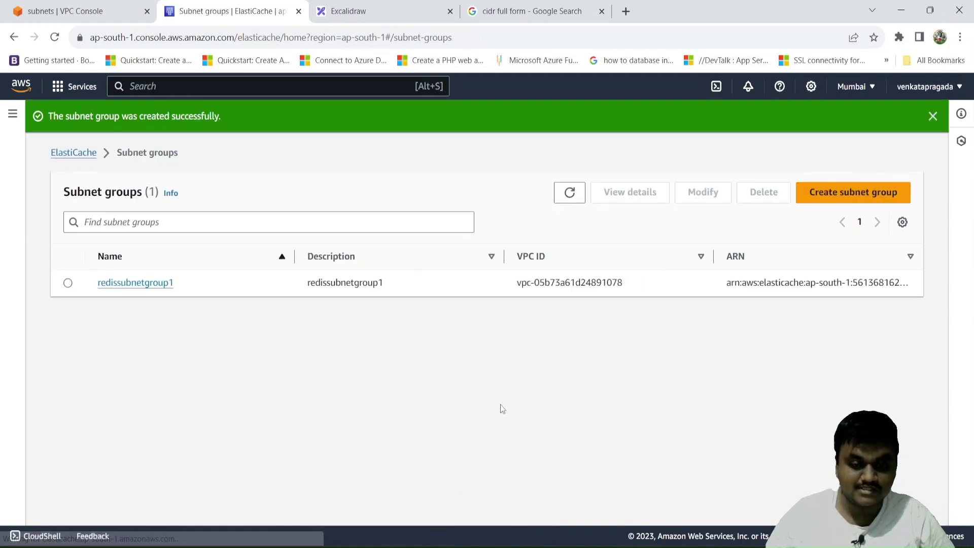
Start a new Redis cache with the Design your own cache deployment option and the Cluster cache creation method.
{"action": "left_click", "coordinate": [14, 118]}
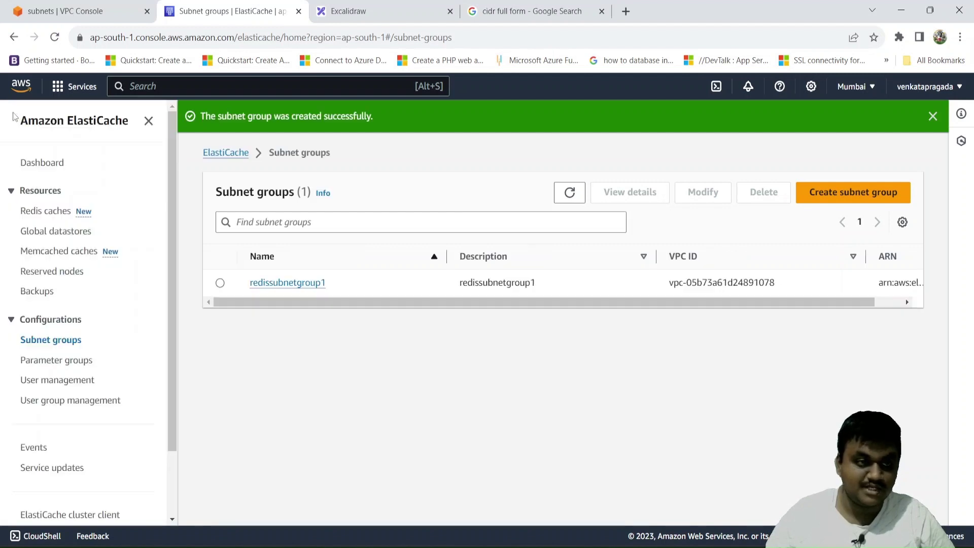
{"action": "left_click", "coordinate": [56, 214]}
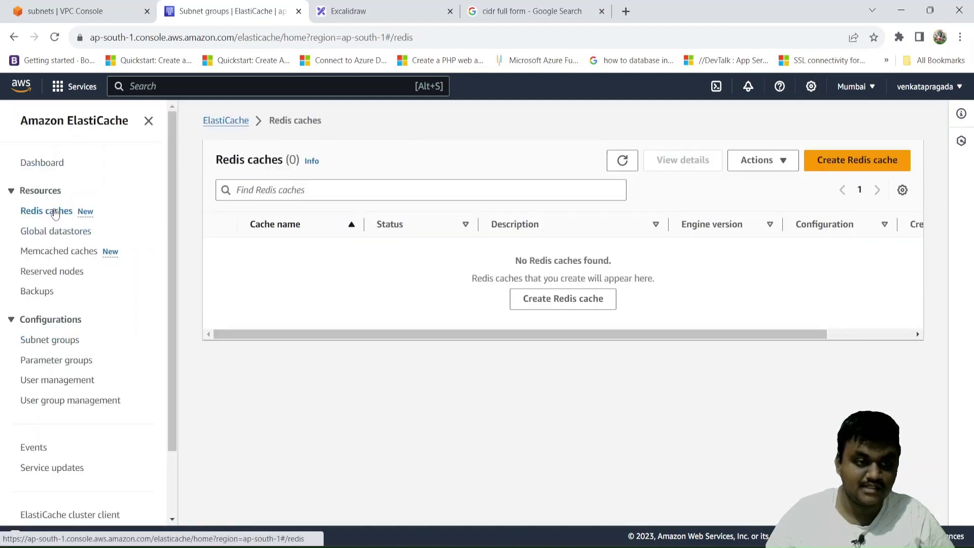
{"action": "left_click", "coordinate": [552, 301]}
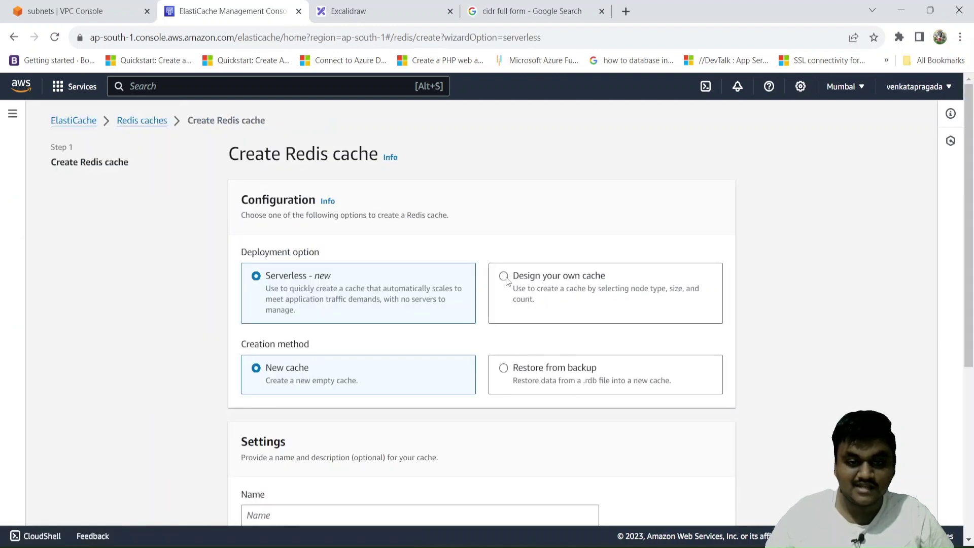
{"action": "left_click", "coordinate": [504, 276]}
{"action": "scroll", "coordinate": [506, 281], "scroll_direction": "down", "scroll_amount": 3}
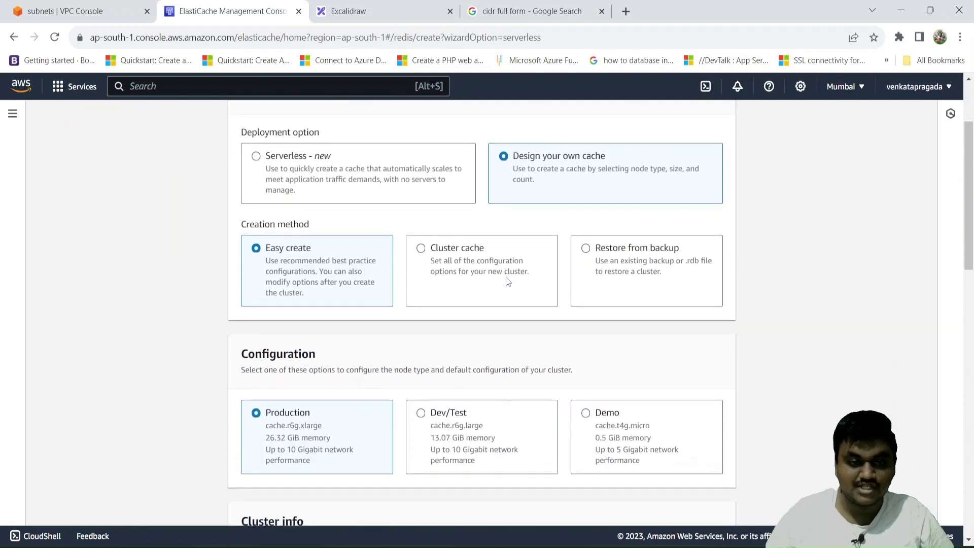
{"action": "left_click", "coordinate": [422, 248]}
Review the cluster mode options, keeping Disabled, and name the Redis cluster RedisCacheNodeJS.
{"action": "scroll", "coordinate": [425, 250], "scroll_direction": "down", "scroll_amount": 1}
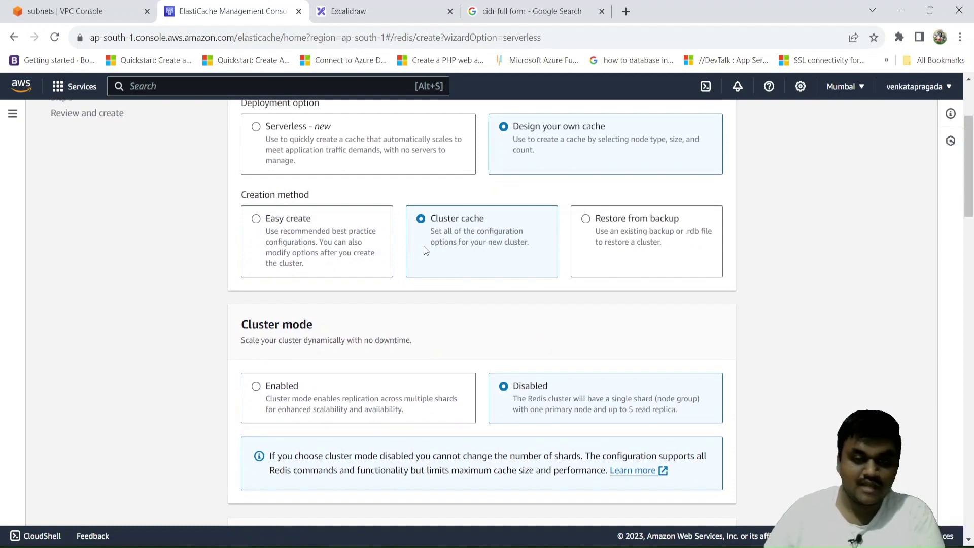
{"action": "scroll", "coordinate": [426, 250], "scroll_direction": "down", "scroll_amount": 2}
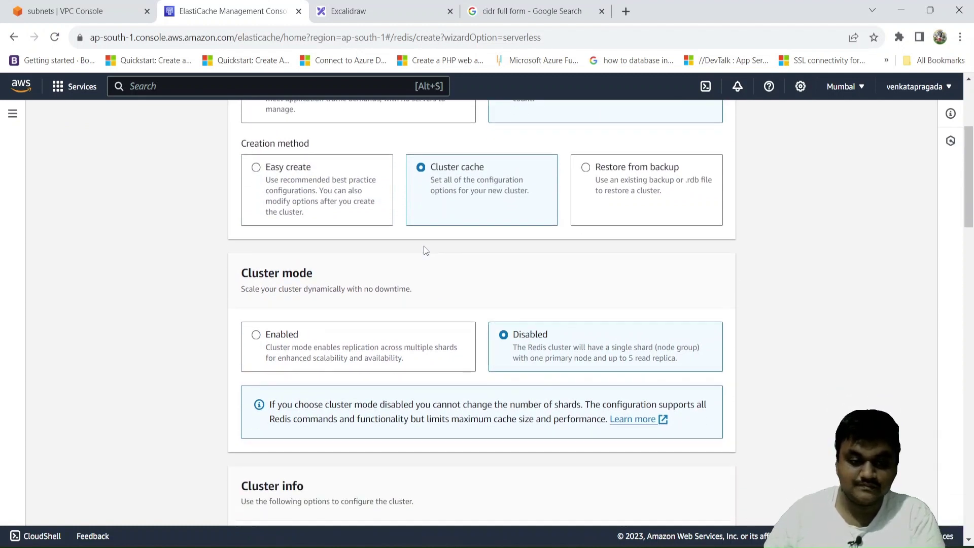
{"action": "scroll", "coordinate": [497, 304], "scroll_direction": "down", "scroll_amount": 2}
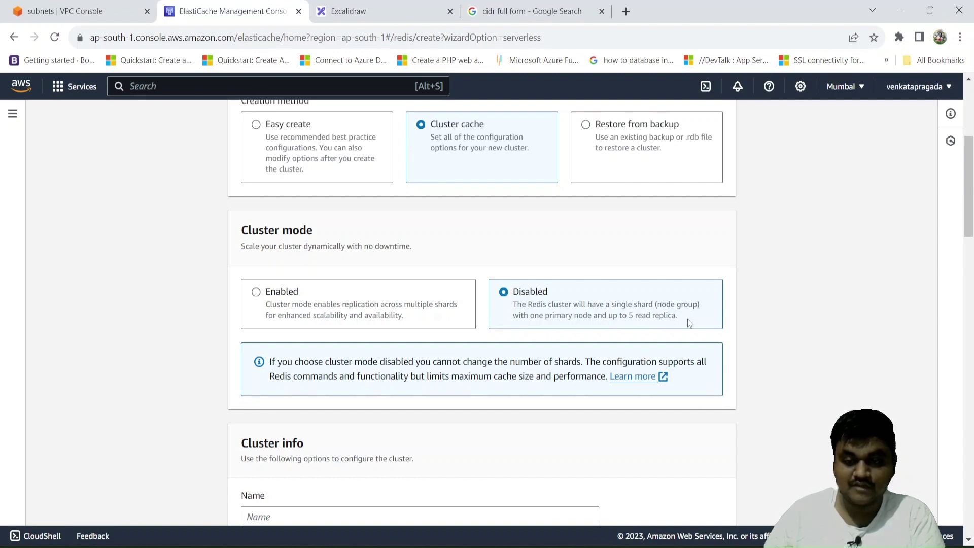
{"action": "scroll", "coordinate": [688, 312], "scroll_direction": "down", "scroll_amount": 1}
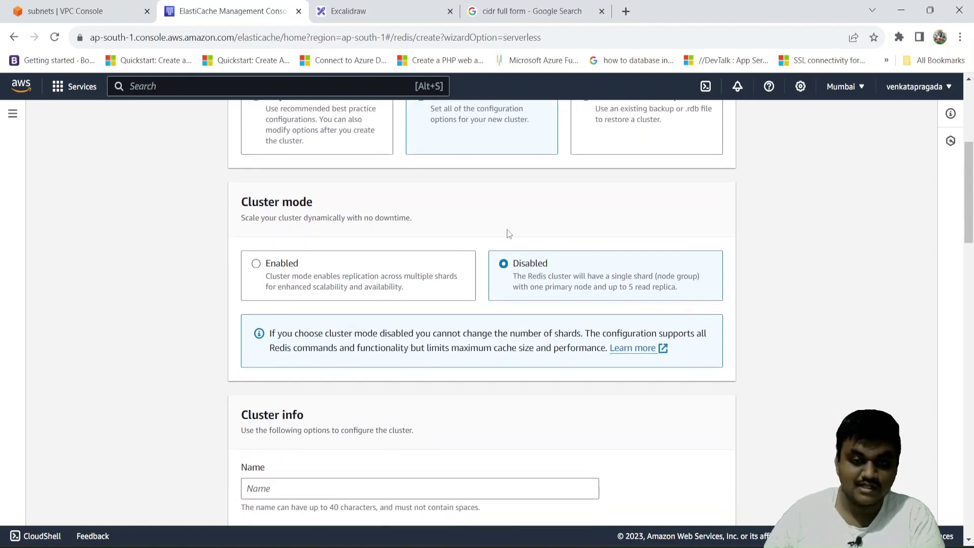
{"action": "scroll", "coordinate": [520, 273], "scroll_direction": "down", "scroll_amount": 5}
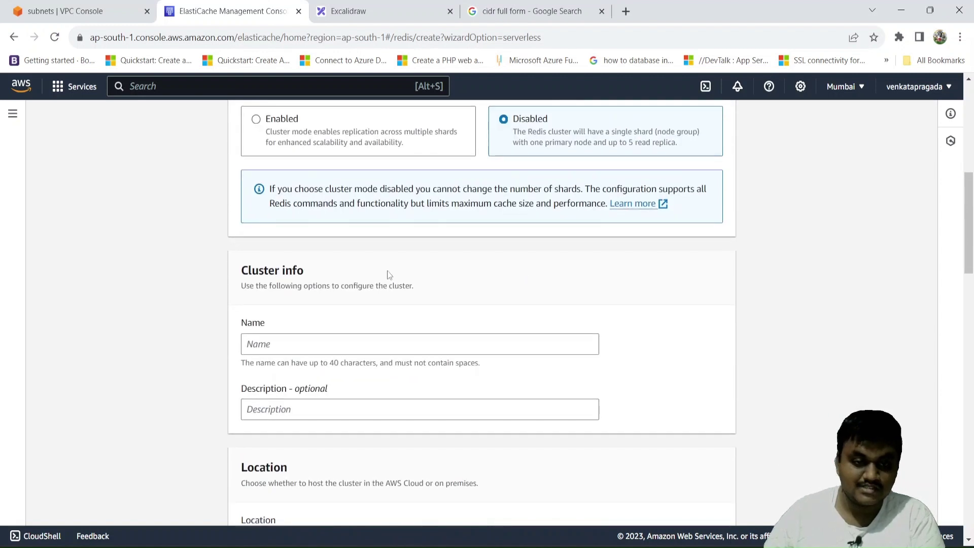
{"action": "scroll", "coordinate": [388, 275], "scroll_direction": "down", "scroll_amount": 1}
{"action": "left_click", "coordinate": [382, 289]}
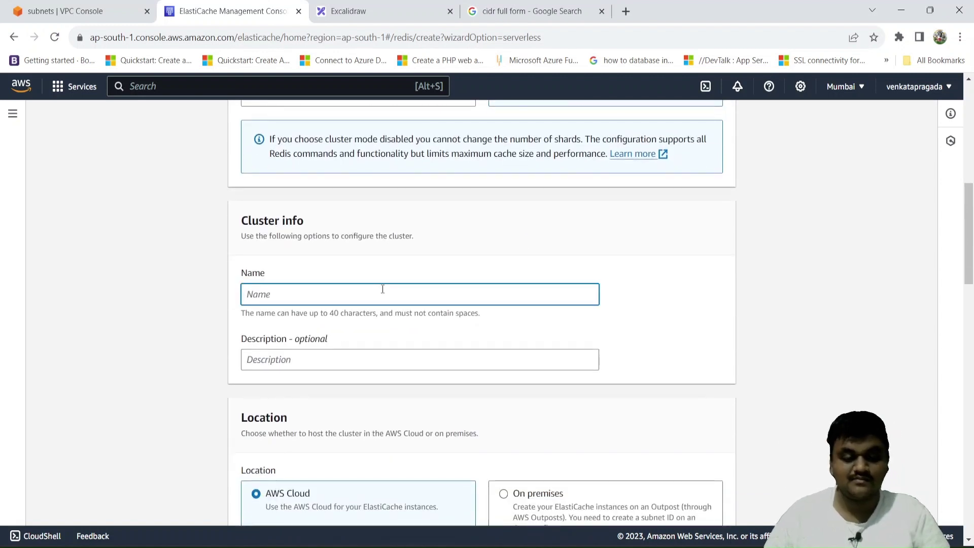
{"action": "type", "text": "Re"}
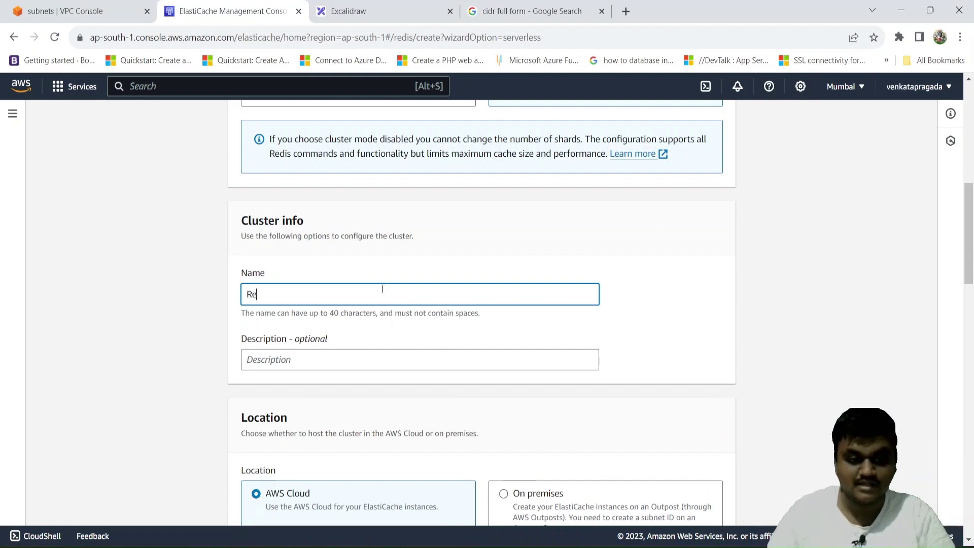
{"action": "type", "text": "disCache"}
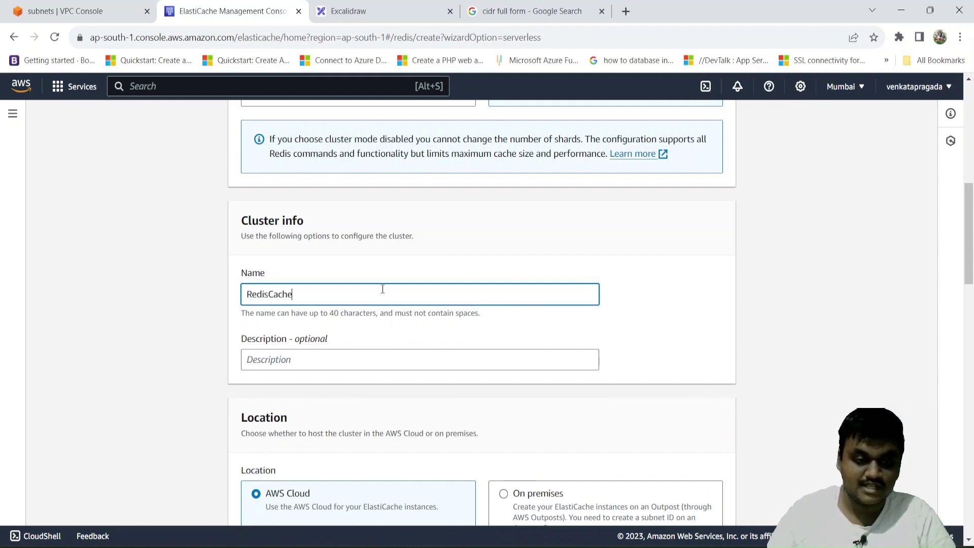
{"action": "type", "text": "Node"}
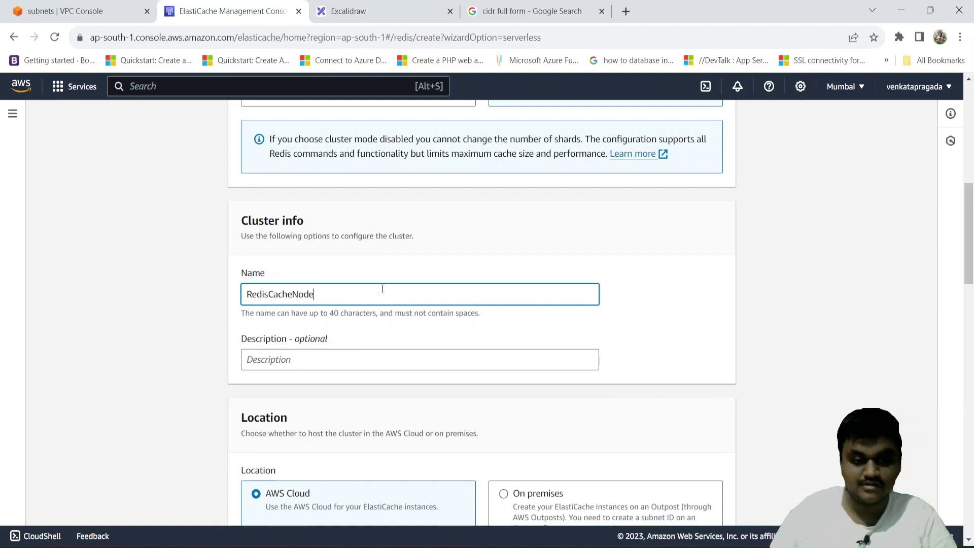
{"action": "type", "text": "JS"}
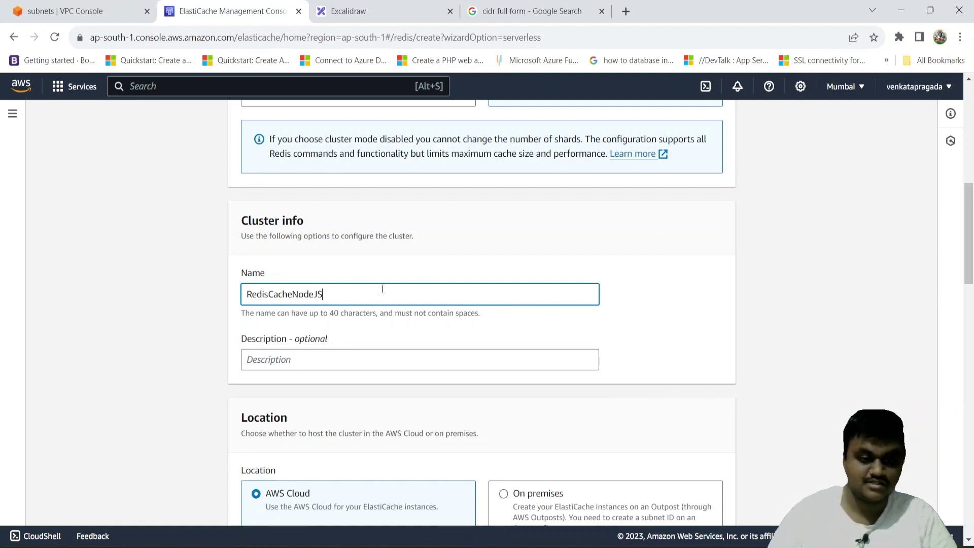
{"action": "scroll", "coordinate": [383, 295], "scroll_direction": "down", "scroll_amount": 2}
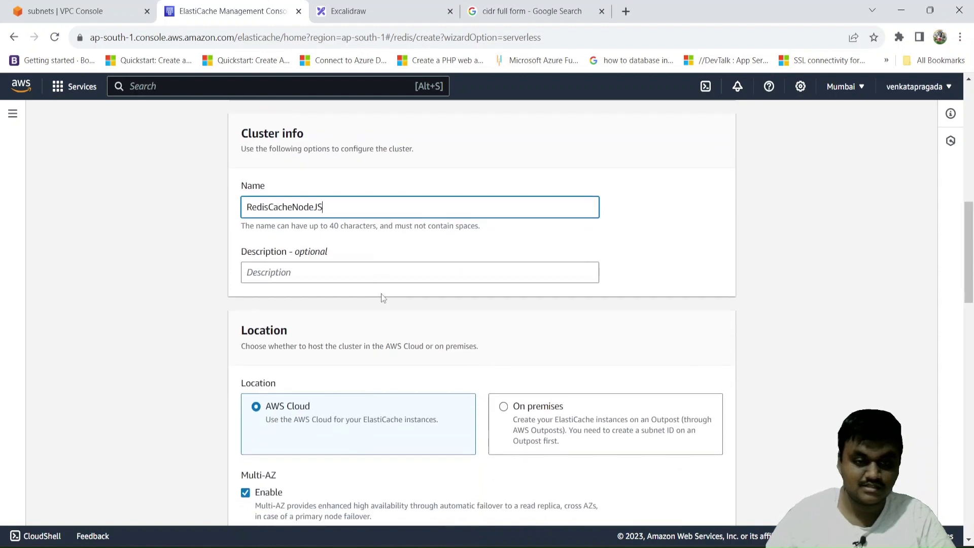
Enter "Redis Cache for NodeJs" as the cluster's description.
{"action": "left_click", "coordinate": [371, 272]}
{"action": "type", "text": "Re"}
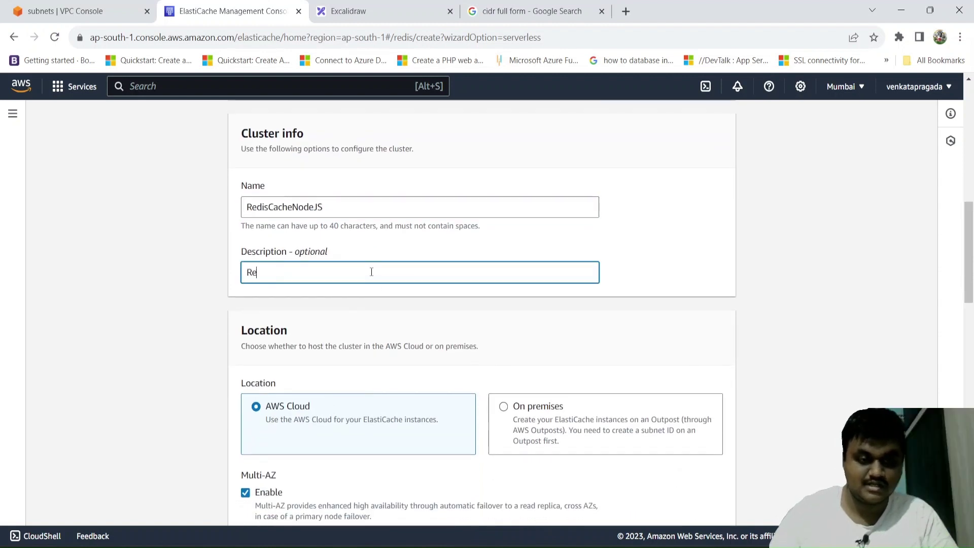
{"action": "type", "text": "dis Cach"}
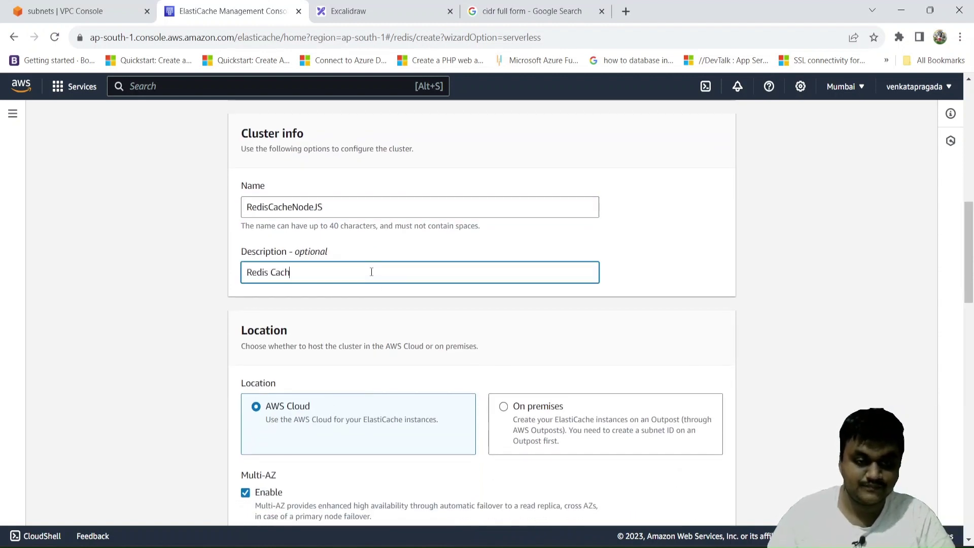
{"action": "type", "text": "e for"}
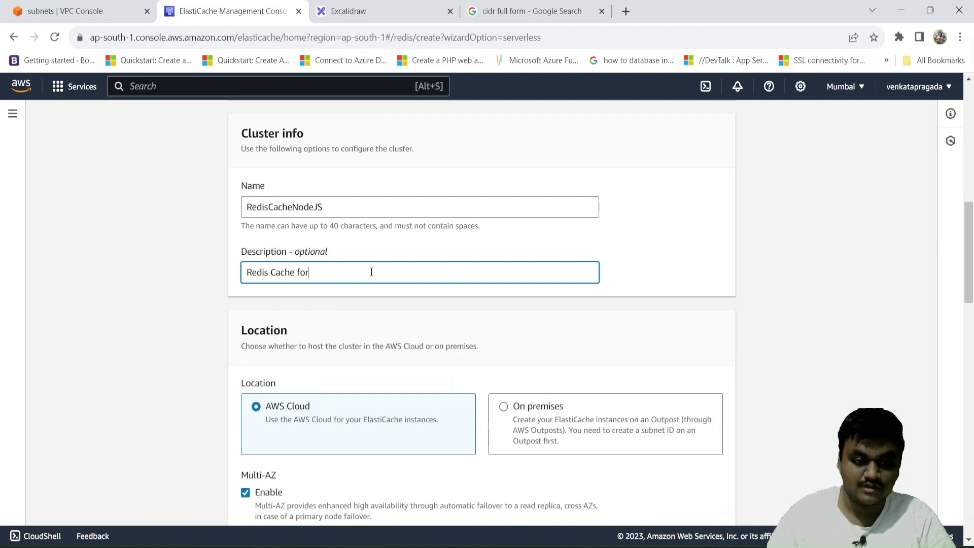
{"action": "type", "text": " NodeJ"}
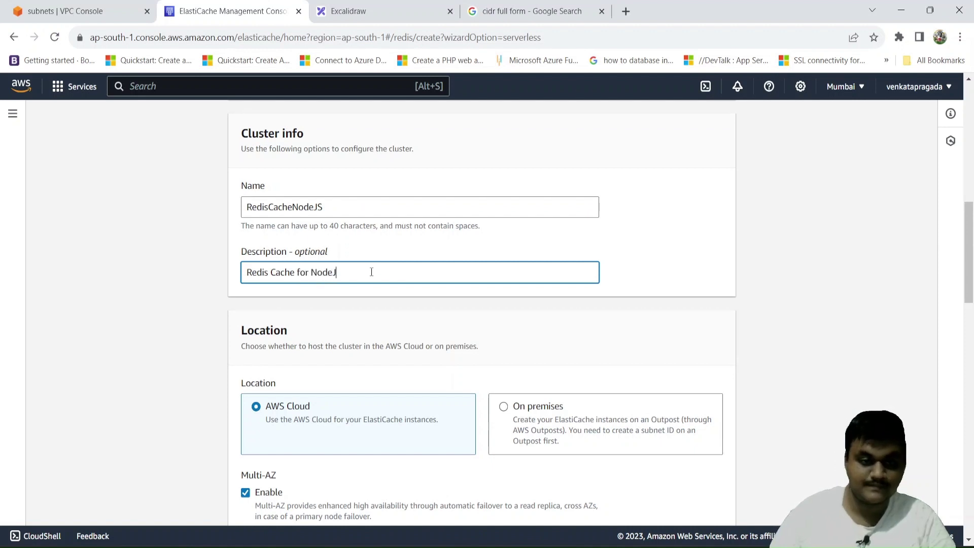
{"action": "type", "text": "S"}
Review the location, Multi-AZ, engine version options, port, parameter group, node type and replica settings of the cluster.
{"action": "scroll", "coordinate": [372, 272], "scroll_direction": "down", "scroll_amount": 4}
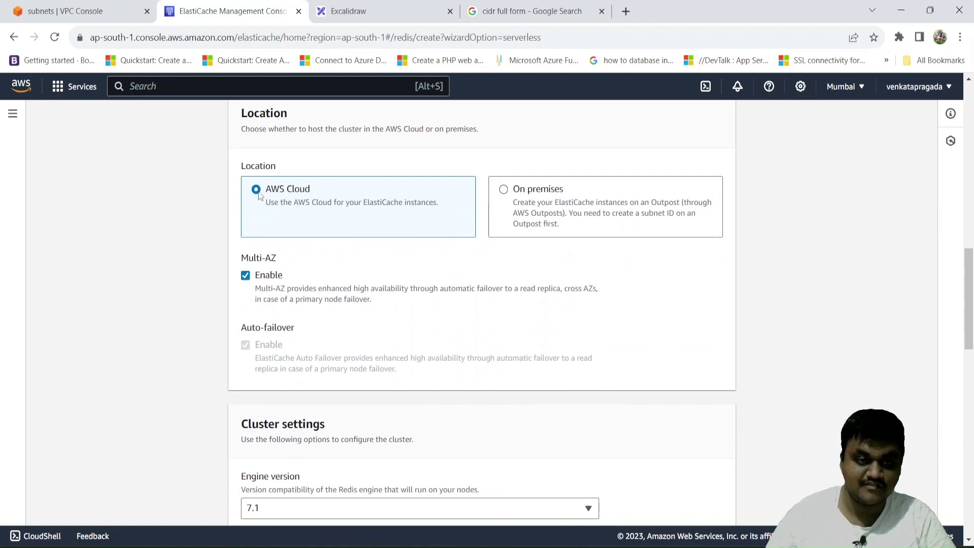
{"action": "scroll", "coordinate": [256, 196], "scroll_direction": "down", "scroll_amount": 1}
{"action": "scroll", "coordinate": [256, 196], "scroll_direction": "up", "scroll_amount": 1}
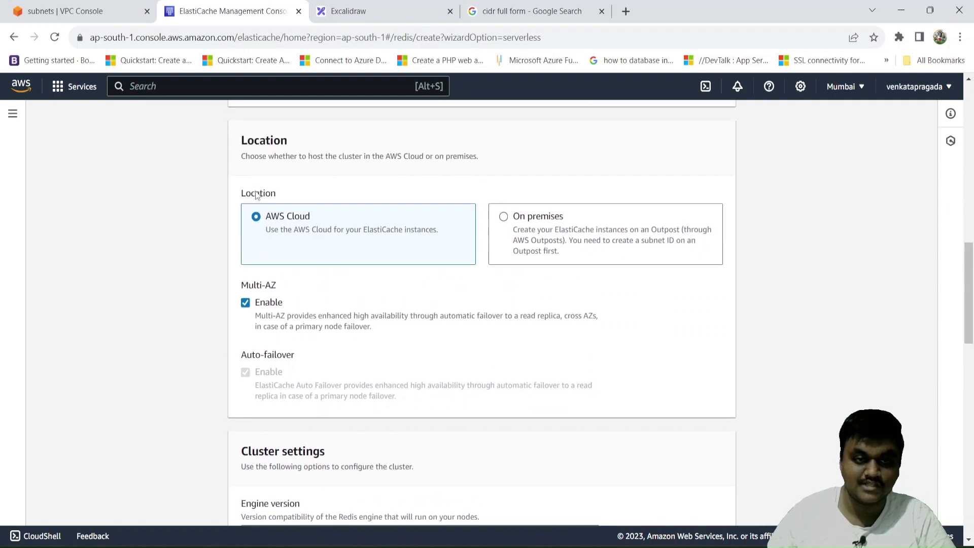
{"action": "scroll", "coordinate": [257, 195], "scroll_direction": "down", "scroll_amount": 1}
{"action": "scroll", "coordinate": [256, 196], "scroll_direction": "down", "scroll_amount": 1}
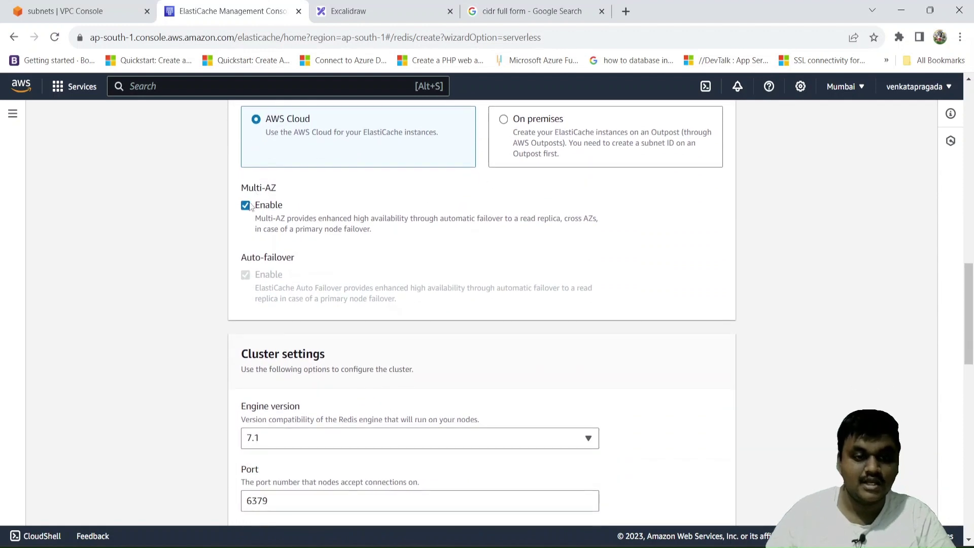
{"action": "scroll", "coordinate": [307, 241], "scroll_direction": "down", "scroll_amount": 1}
{"action": "scroll", "coordinate": [308, 242], "scroll_direction": "down", "scroll_amount": 3}
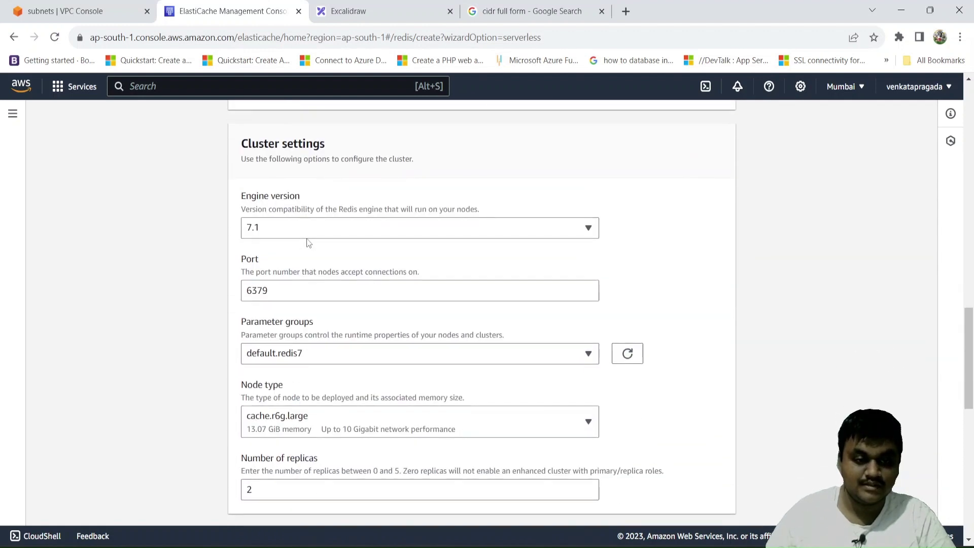
{"action": "scroll", "coordinate": [369, 300], "scroll_direction": "down", "scroll_amount": 1}
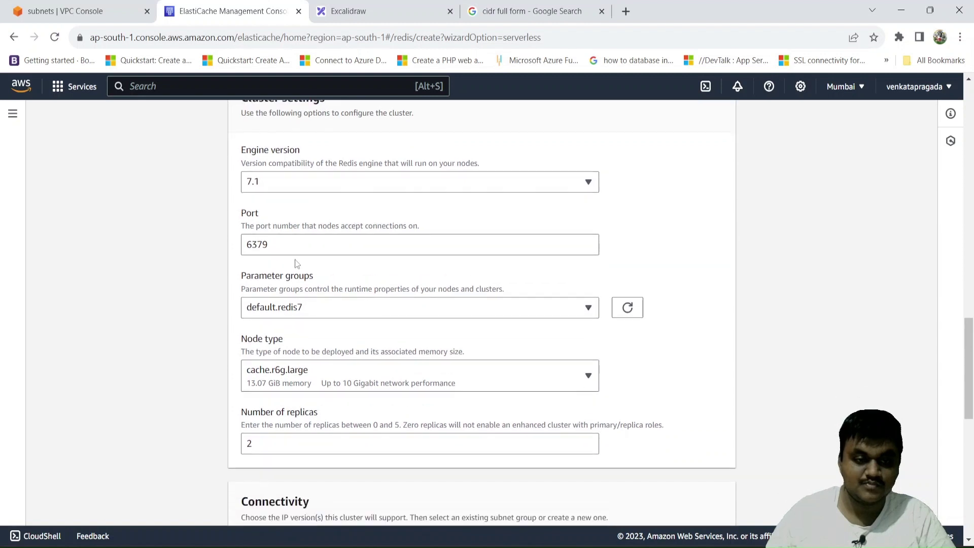
{"action": "scroll", "coordinate": [296, 264], "scroll_direction": "down", "scroll_amount": 1}
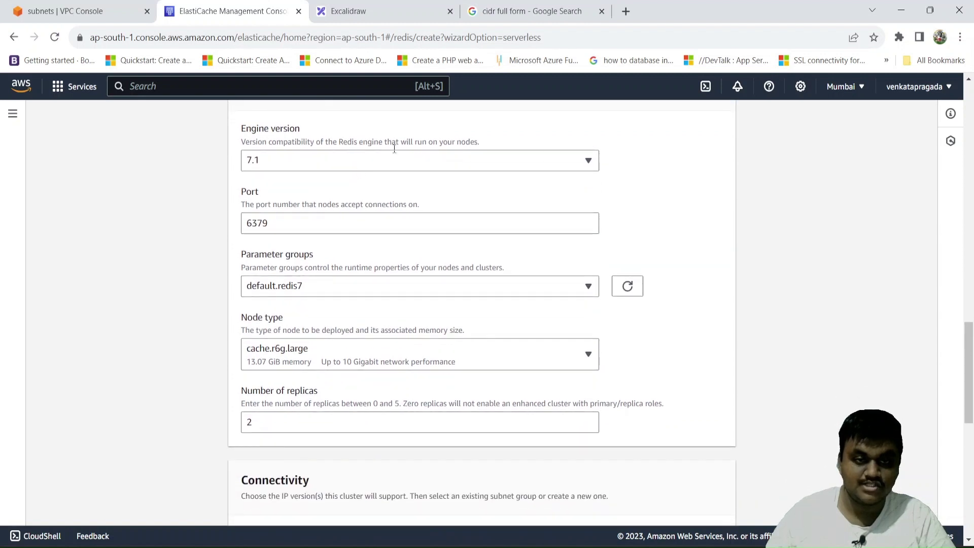
{"action": "left_click", "coordinate": [409, 161]}
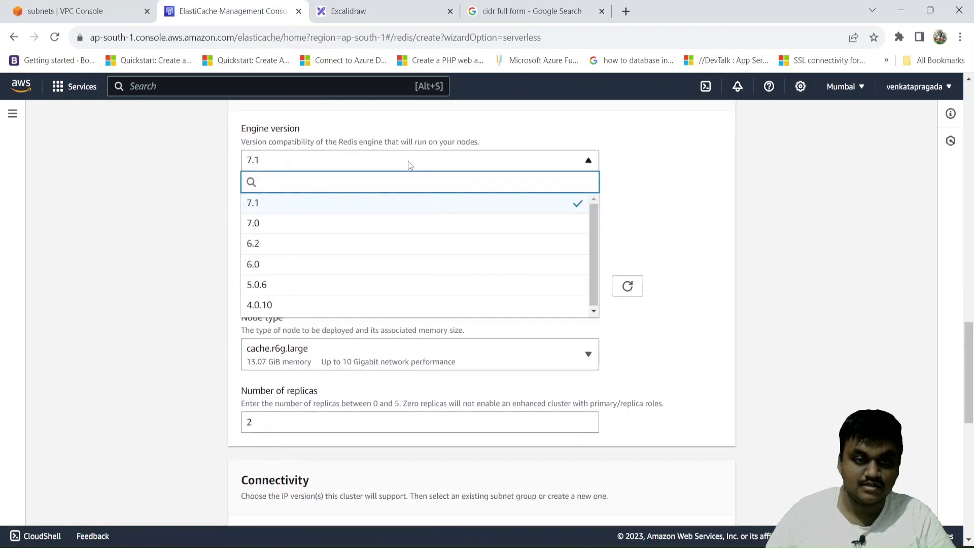
{"action": "left_click", "coordinate": [409, 162]}
{"action": "scroll", "coordinate": [408, 160], "scroll_direction": "down", "scroll_amount": 2}
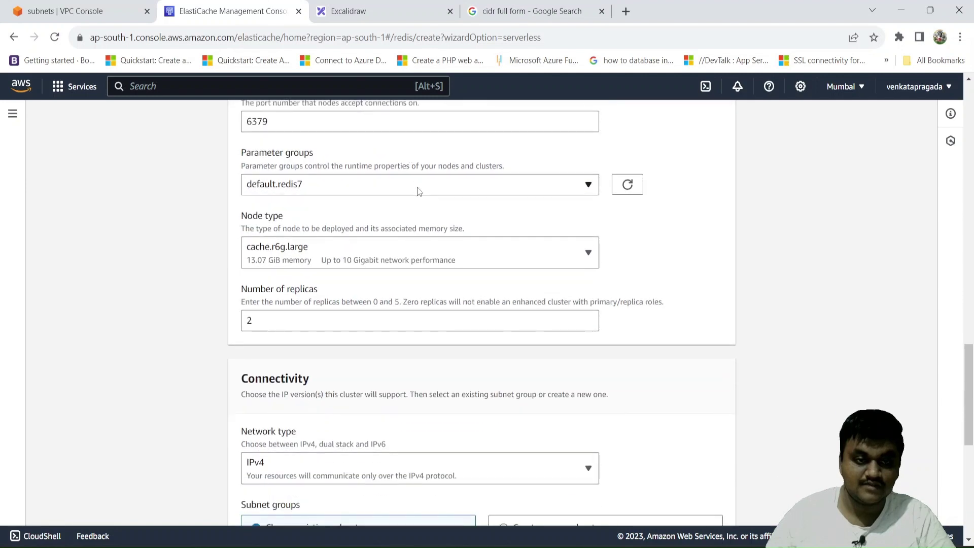
{"action": "scroll", "coordinate": [418, 190], "scroll_direction": "down", "scroll_amount": 1}
{"action": "scroll", "coordinate": [429, 241], "scroll_direction": "down", "scroll_amount": 2}
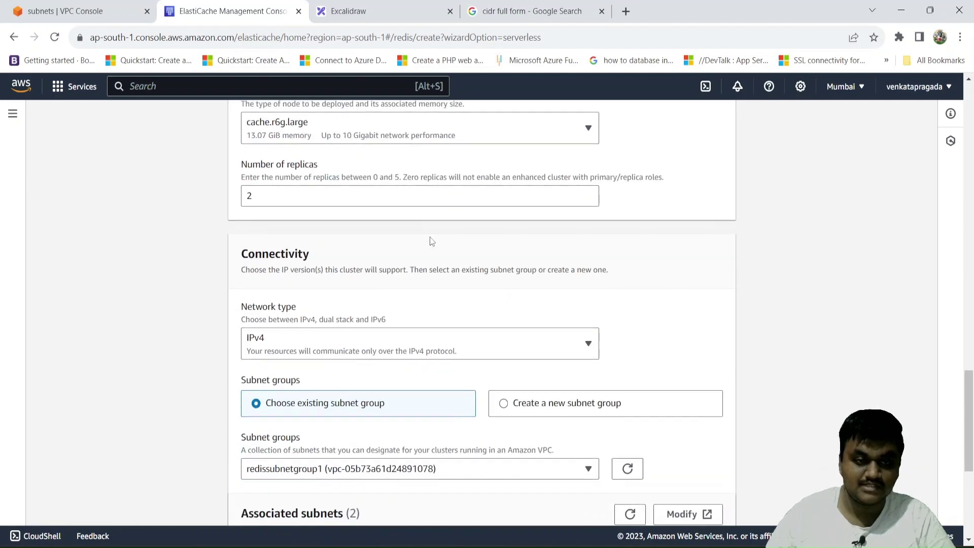
{"action": "scroll", "coordinate": [432, 242], "scroll_direction": "up", "scroll_amount": 2}
{"action": "scroll", "coordinate": [429, 242], "scroll_direction": "down", "scroll_amount": 3}
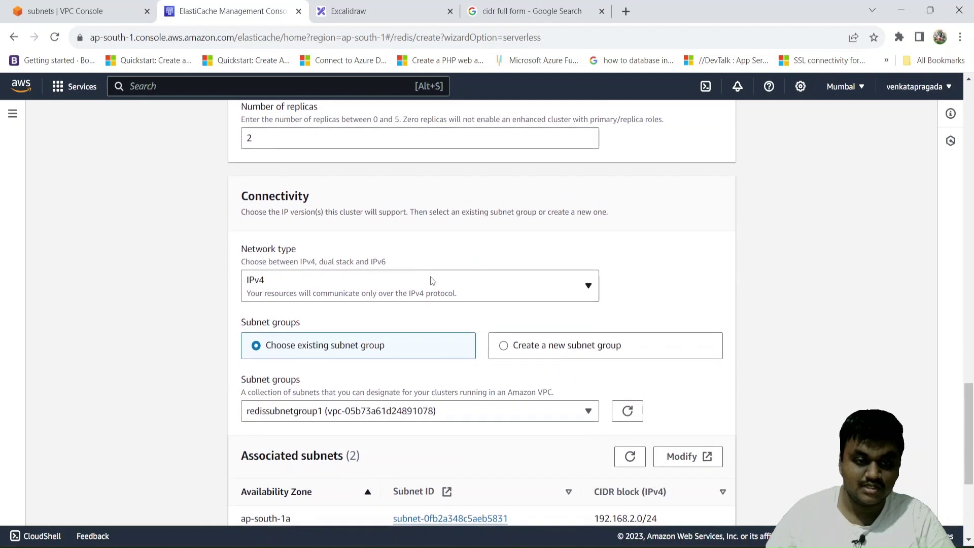
Check the network type options, keeping IPv4, and choose the existing subnet group redissubnetgroup1.
{"action": "left_click", "coordinate": [432, 281]}
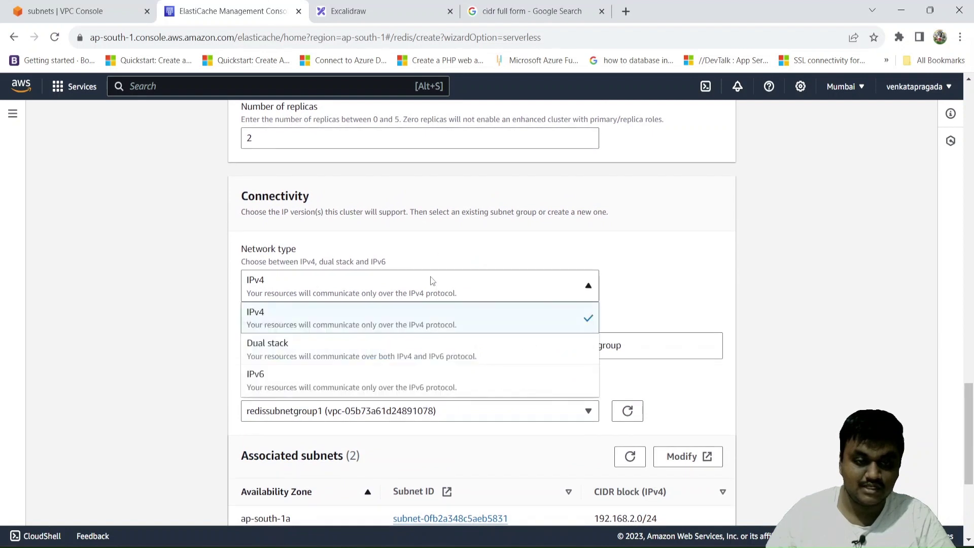
{"action": "left_click", "coordinate": [432, 281]}
{"action": "scroll", "coordinate": [437, 348], "scroll_direction": "down", "scroll_amount": 2}
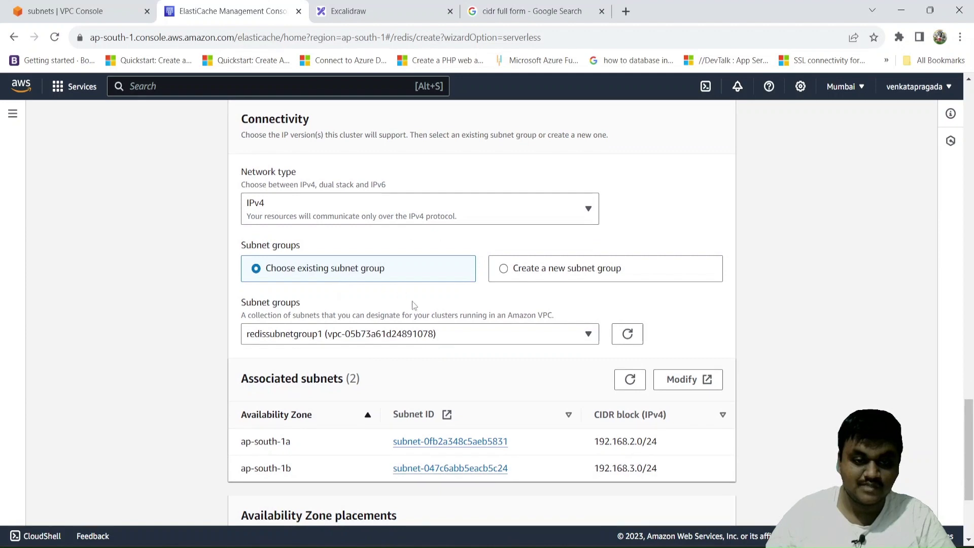
{"action": "left_click", "coordinate": [463, 339]}
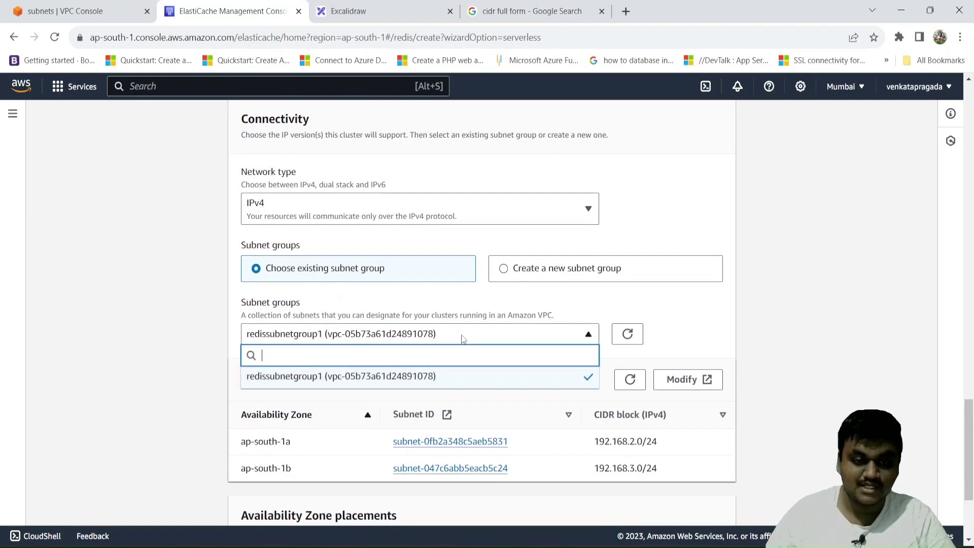
{"action": "left_click", "coordinate": [461, 378]}
Keep the Availability Zone placements at No preference and proceed to the advanced settings.
{"action": "scroll", "coordinate": [462, 380], "scroll_direction": "down", "scroll_amount": 3}
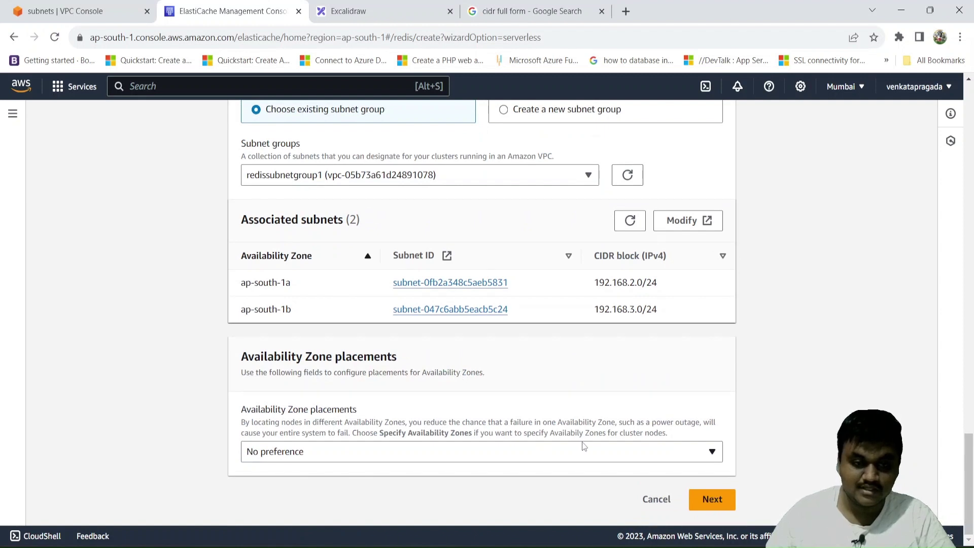
{"action": "left_click", "coordinate": [619, 451]}
{"action": "left_click", "coordinate": [619, 451]}
{"action": "left_click", "coordinate": [619, 452]}
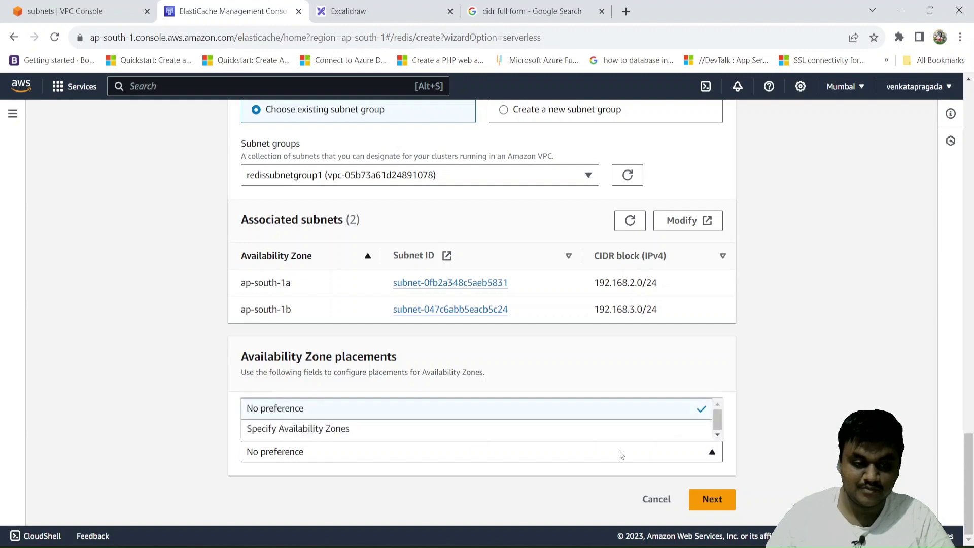
{"action": "left_click", "coordinate": [621, 453]}
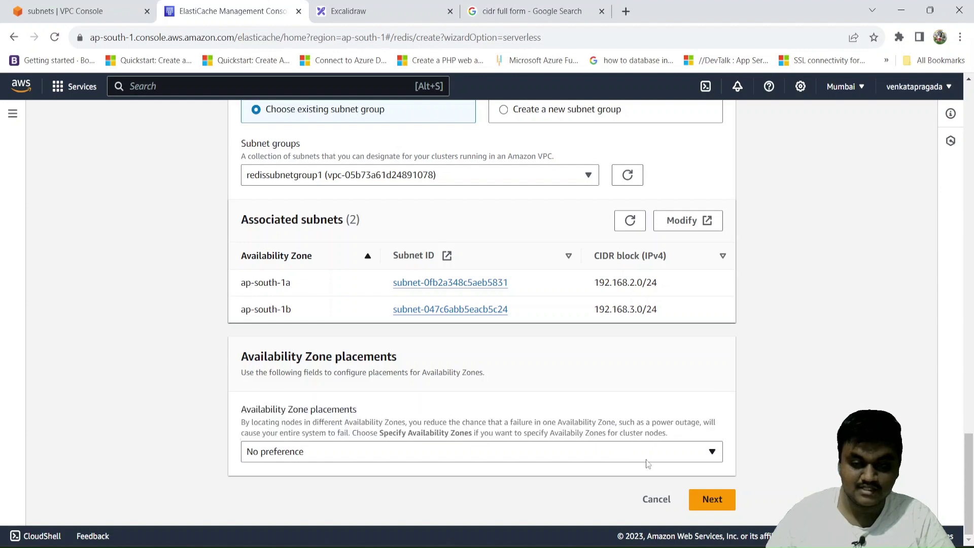
{"action": "left_click", "coordinate": [709, 498]}
Assign the redissg security group to the cluster, leaving the default VPC security group unselected.
{"action": "scroll", "coordinate": [602, 418], "scroll_direction": "down", "scroll_amount": 1}
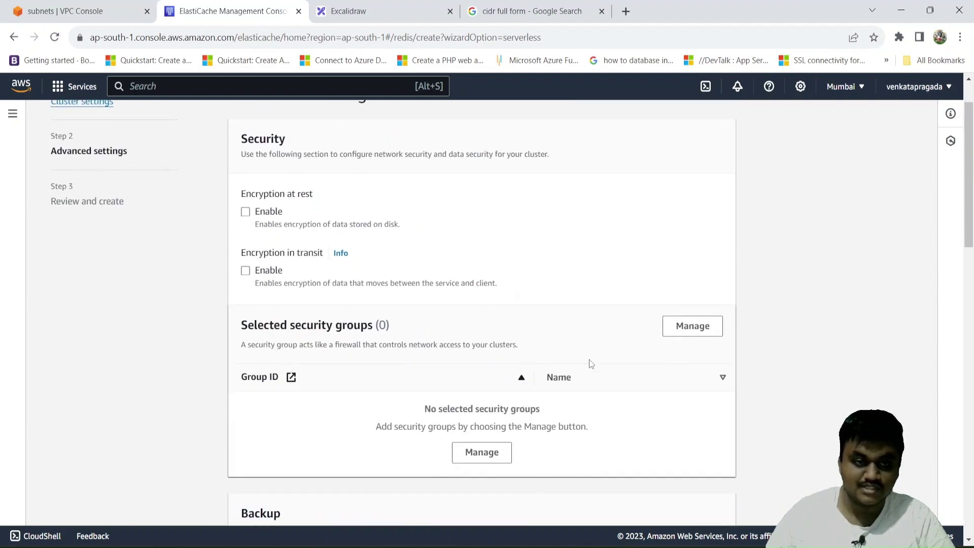
{"action": "scroll", "coordinate": [581, 340], "scroll_direction": "down", "scroll_amount": 2}
{"action": "scroll", "coordinate": [581, 342], "scroll_direction": "up", "scroll_amount": 2}
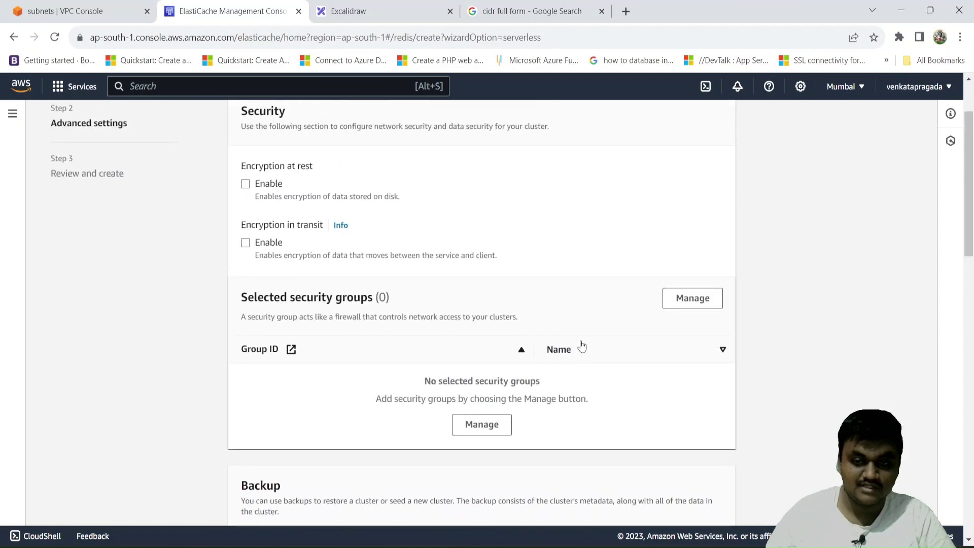
{"action": "left_click", "coordinate": [689, 312]}
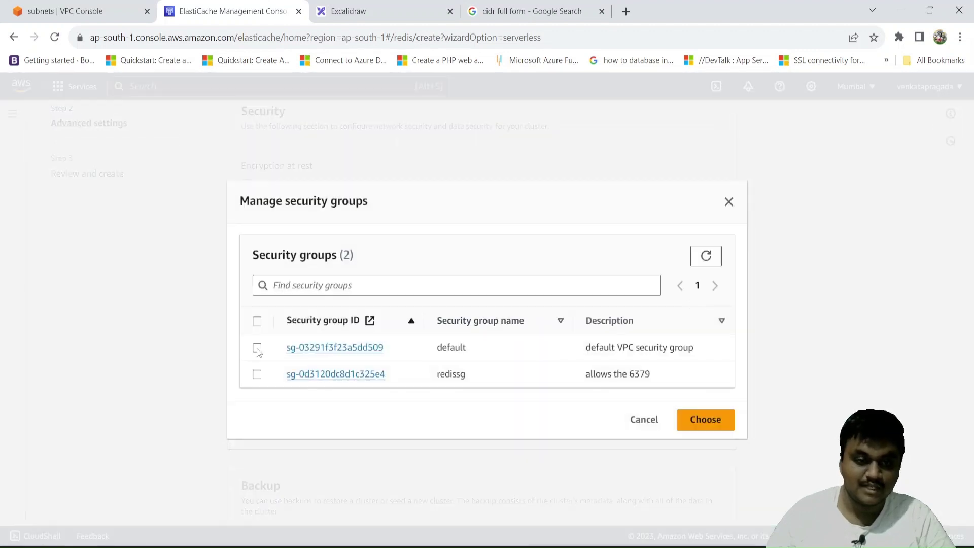
{"action": "left_click", "coordinate": [258, 374]}
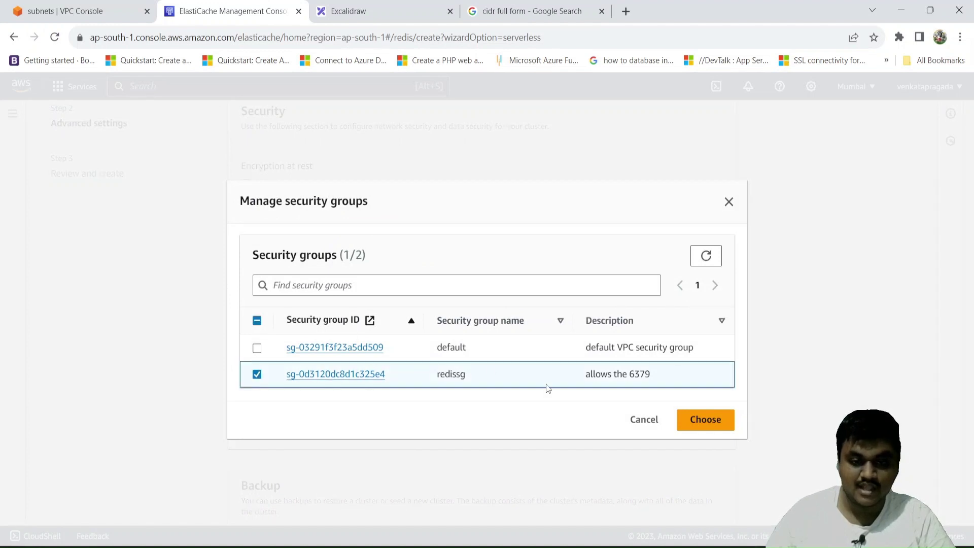
{"action": "left_click", "coordinate": [696, 417]}
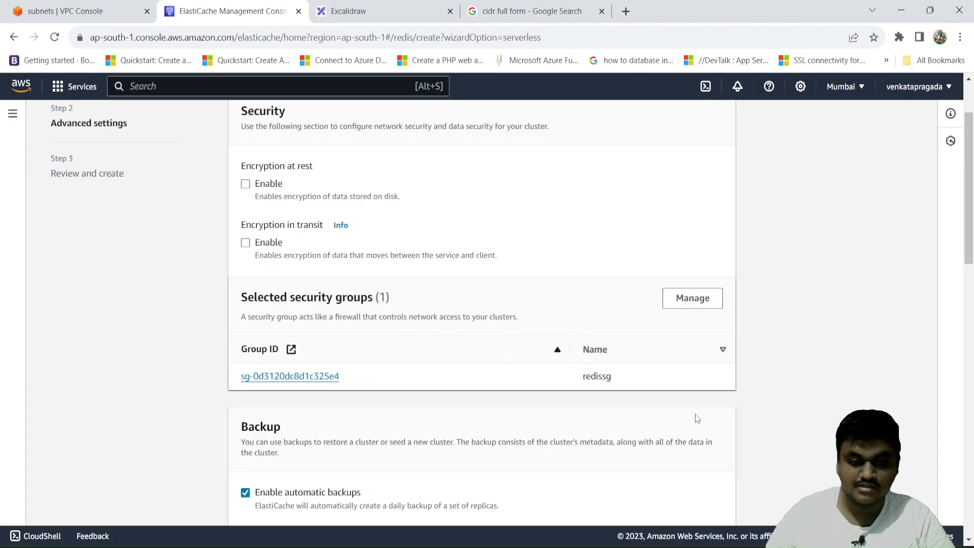
Turn off automatic backups for the cluster.
{"action": "scroll", "coordinate": [696, 417], "scroll_direction": "down", "scroll_amount": 6}
{"action": "scroll", "coordinate": [696, 415], "scroll_direction": "up", "scroll_amount": 3}
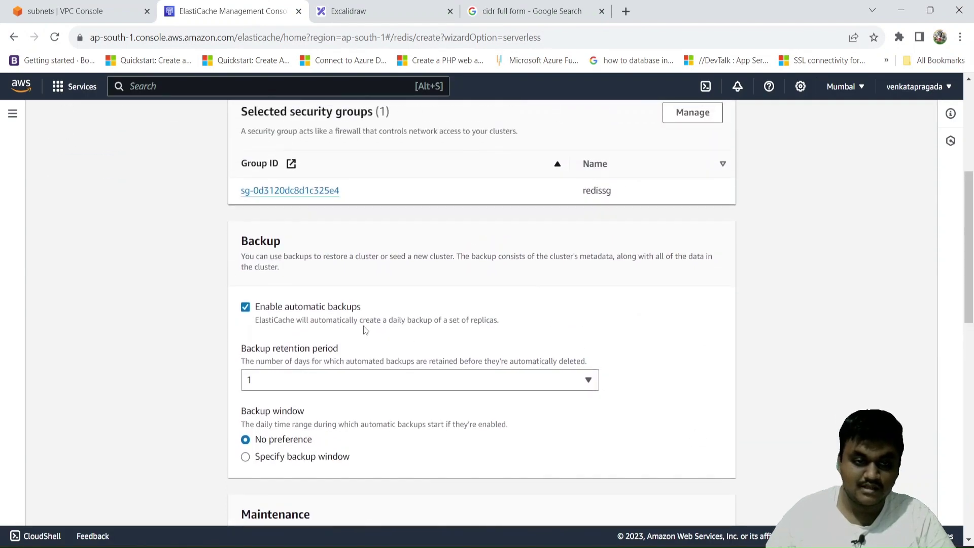
{"action": "left_click", "coordinate": [246, 307]}
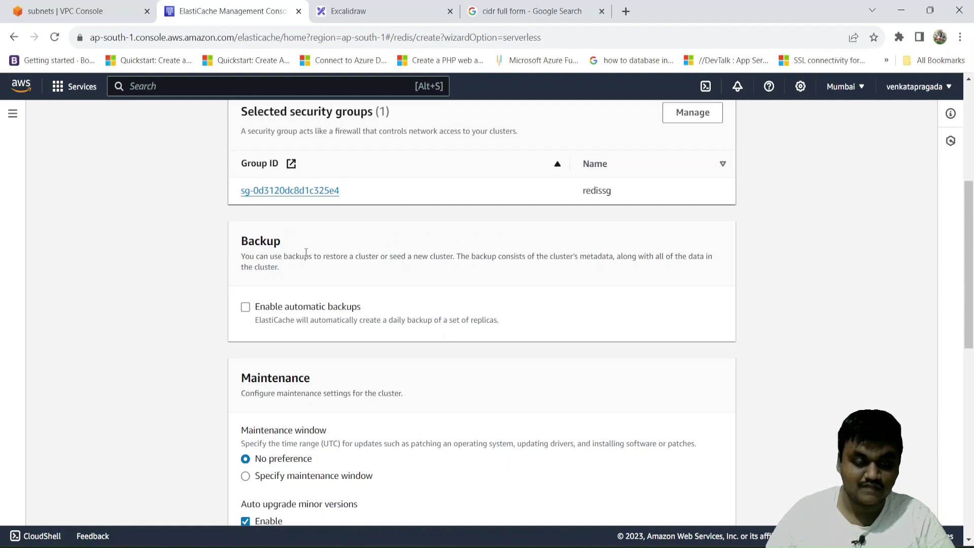
Check the maintenance, logs and tags settings without changing them and proceed to the Review and create stage.
{"action": "scroll", "coordinate": [306, 252], "scroll_direction": "down", "scroll_amount": 4}
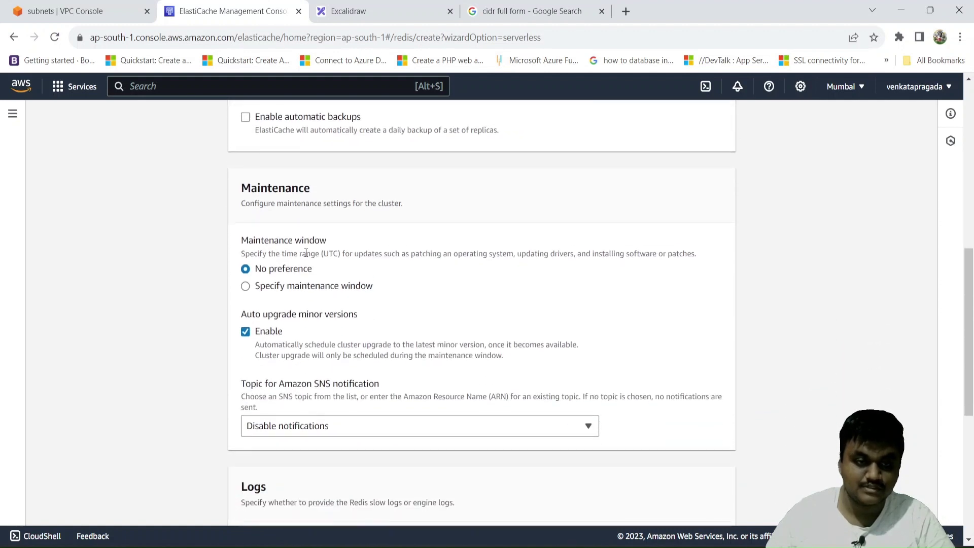
{"action": "scroll", "coordinate": [306, 252], "scroll_direction": "down", "scroll_amount": 3}
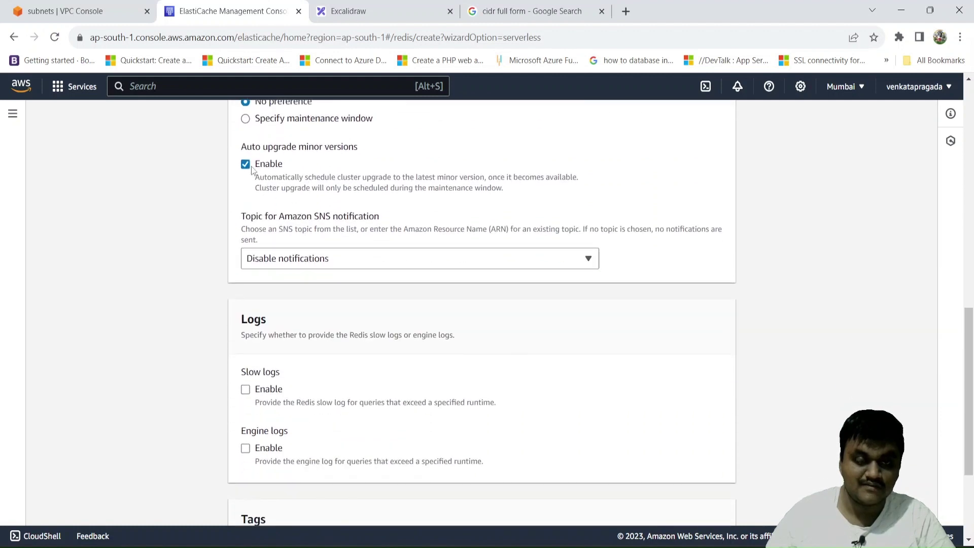
{"action": "scroll", "coordinate": [251, 166], "scroll_direction": "down", "scroll_amount": 1}
{"action": "scroll", "coordinate": [251, 166], "scroll_direction": "up", "scroll_amount": 1}
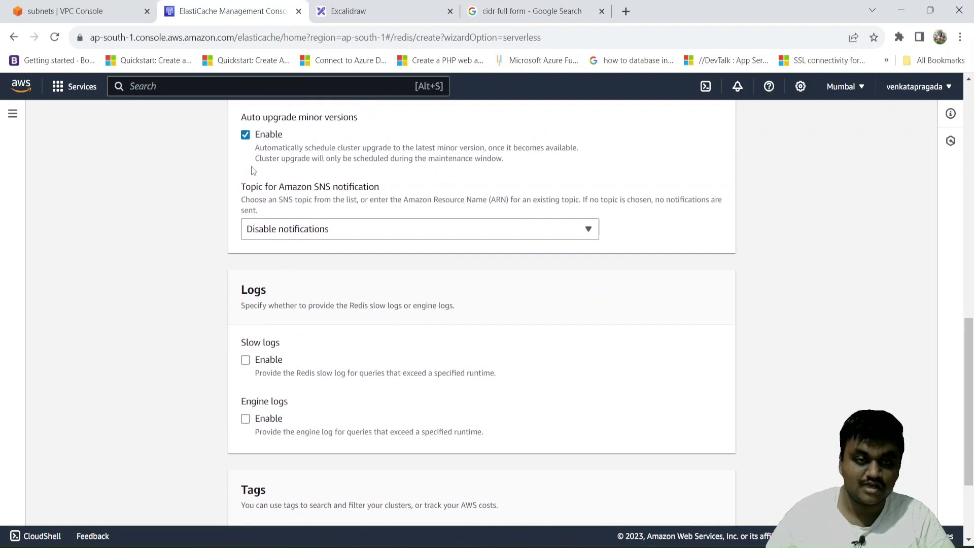
{"action": "scroll", "coordinate": [288, 254], "scroll_direction": "down", "scroll_amount": 3}
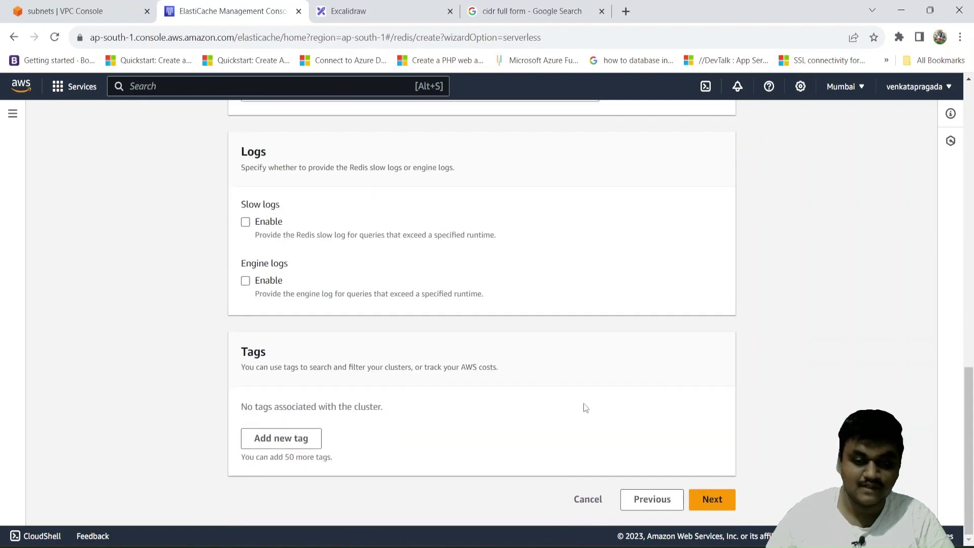
{"action": "left_click", "coordinate": [710, 500]}
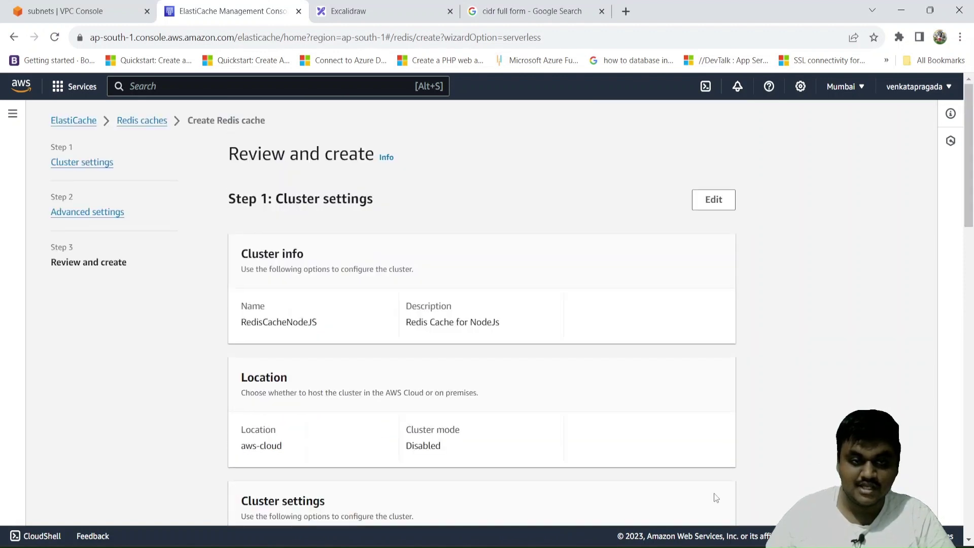
Review the cluster and advanced settings summary, create the RedisCacheNodeJS cluster, and refresh the Redis caches list.
{"action": "scroll", "coordinate": [715, 496], "scroll_direction": "down", "scroll_amount": 1}
{"action": "scroll", "coordinate": [715, 497], "scroll_direction": "down", "scroll_amount": 2}
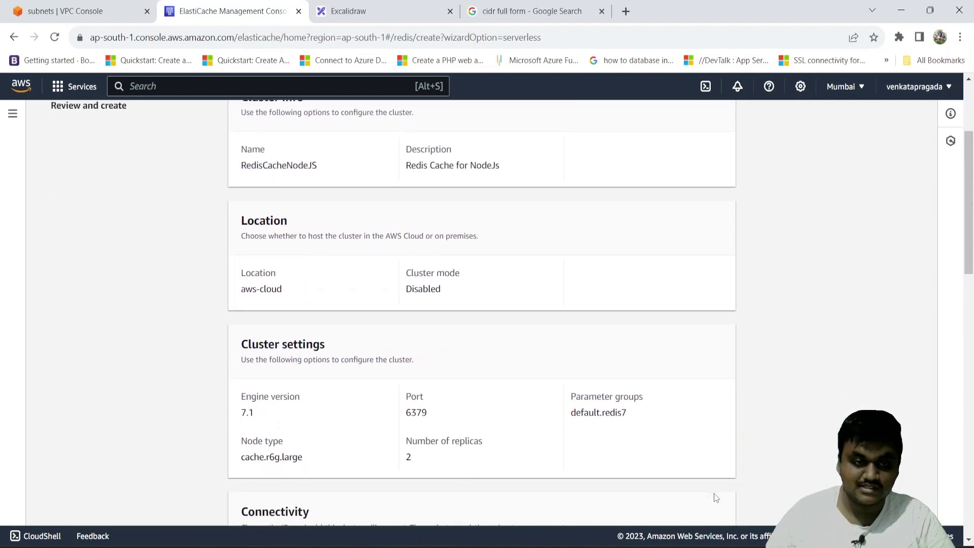
{"action": "scroll", "coordinate": [716, 498], "scroll_direction": "up", "scroll_amount": 1}
{"action": "scroll", "coordinate": [716, 498], "scroll_direction": "down", "scroll_amount": 3}
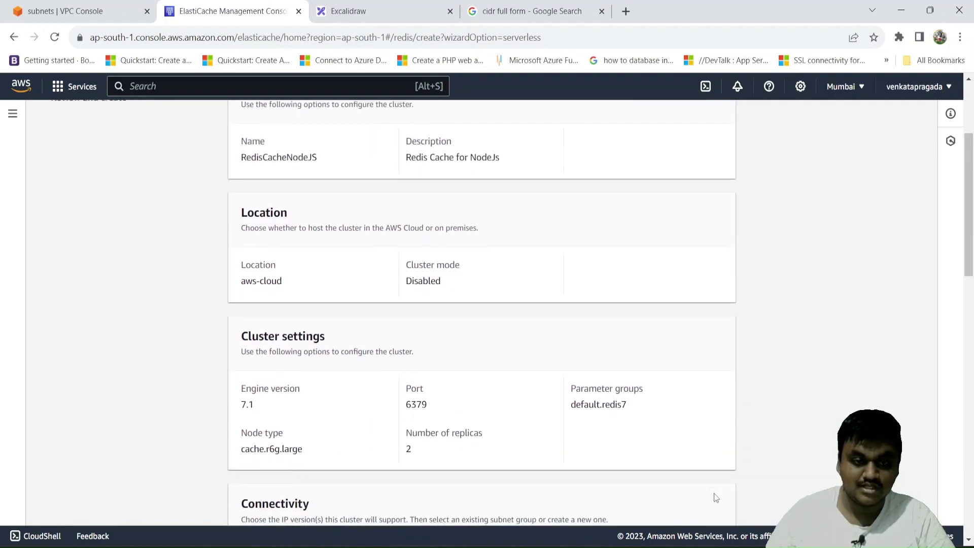
{"action": "scroll", "coordinate": [716, 498], "scroll_direction": "down", "scroll_amount": 1}
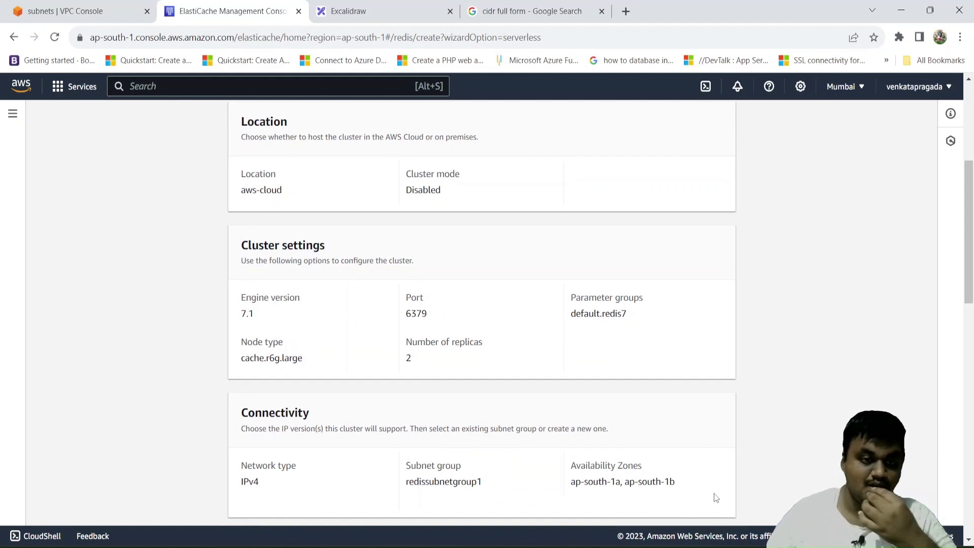
{"action": "scroll", "coordinate": [716, 498], "scroll_direction": "down", "scroll_amount": 2}
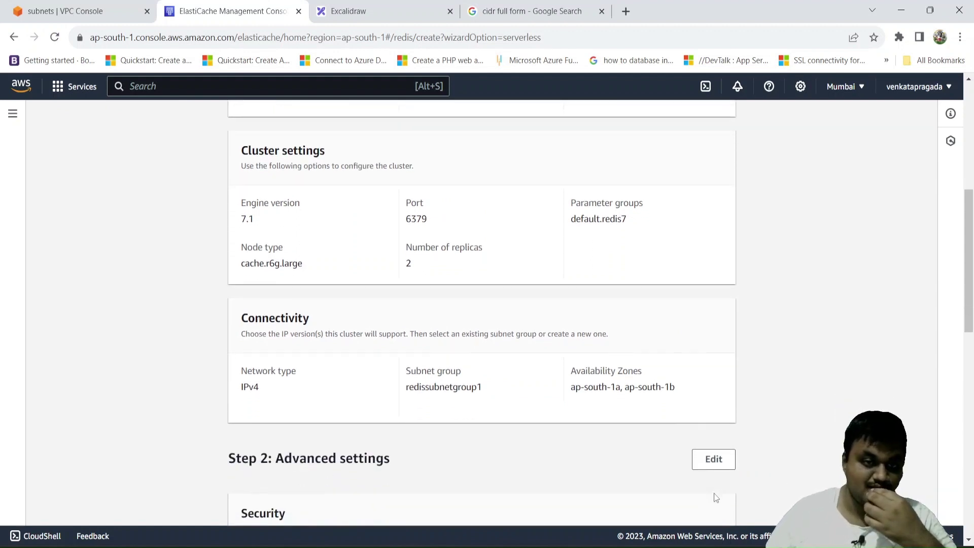
{"action": "scroll", "coordinate": [716, 497], "scroll_direction": "down", "scroll_amount": 3}
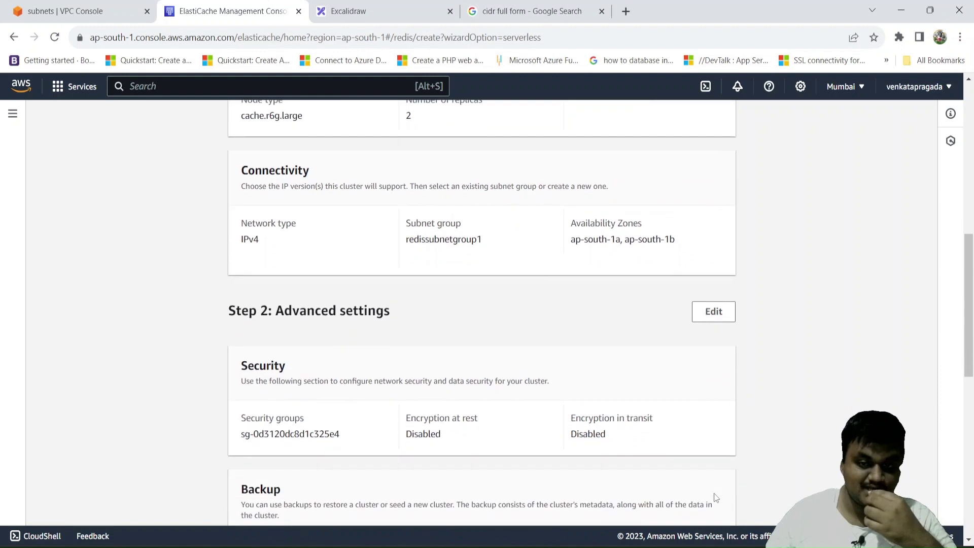
{"action": "scroll", "coordinate": [716, 498], "scroll_direction": "down", "scroll_amount": 4}
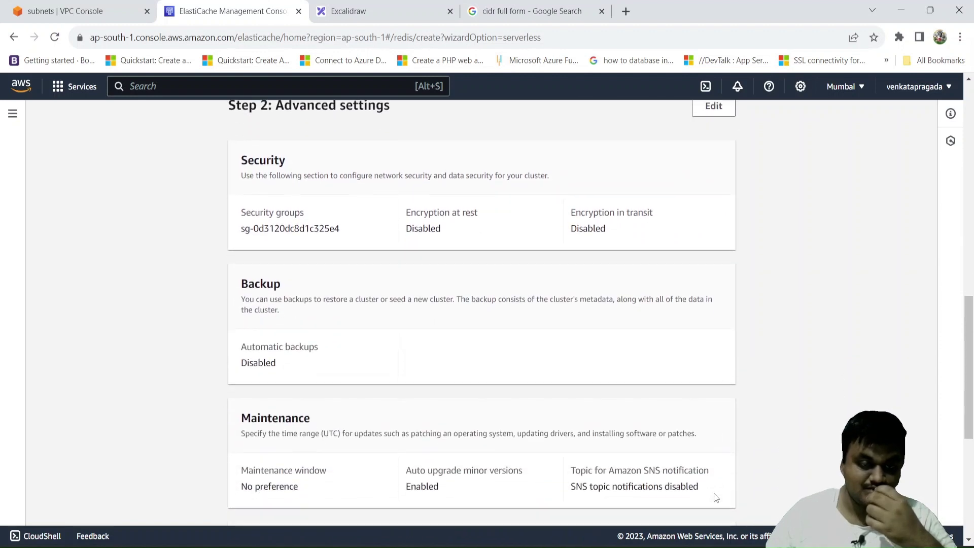
{"action": "scroll", "coordinate": [716, 498], "scroll_direction": "down", "scroll_amount": 3}
{"action": "scroll", "coordinate": [716, 498], "scroll_direction": "down", "scroll_amount": 3}
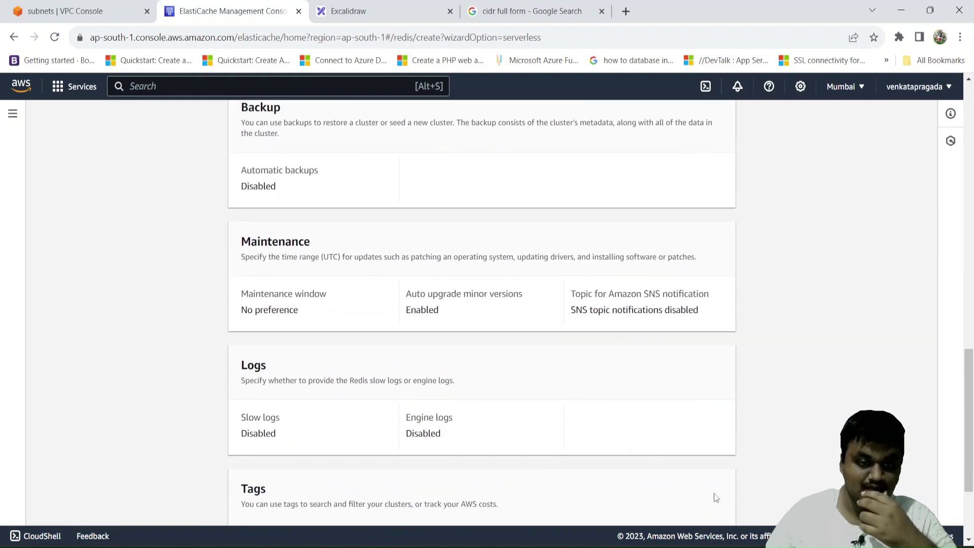
{"action": "scroll", "coordinate": [715, 496], "scroll_direction": "down", "scroll_amount": 1}
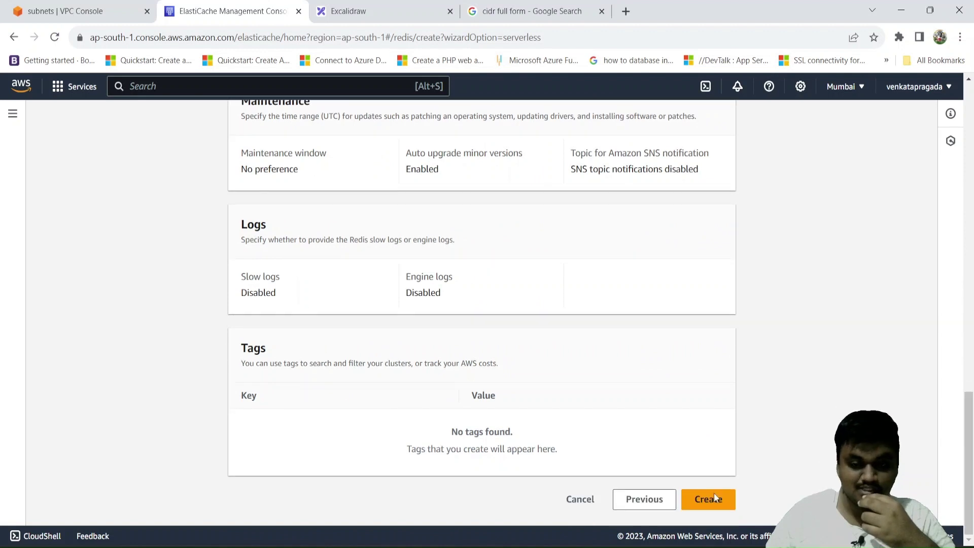
{"action": "left_click", "coordinate": [708, 499]}
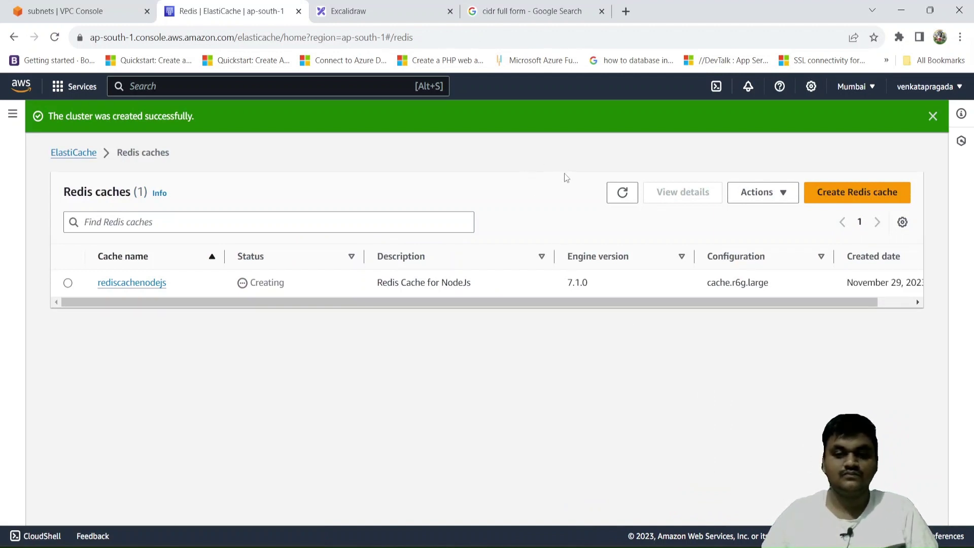
{"action": "left_click", "coordinate": [622, 193]}
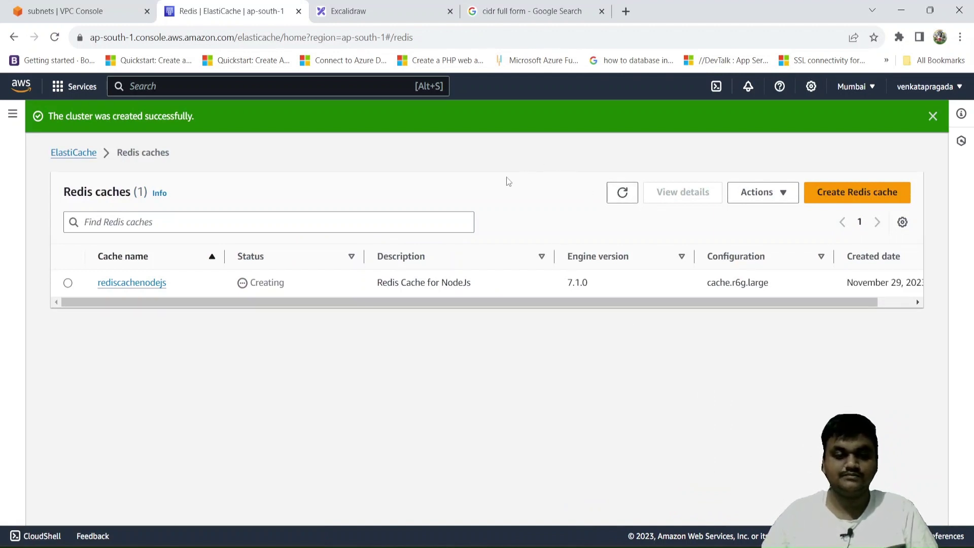
Return to the VPC console, search for ec2 and open the EC2 service in a separate browser tab.
{"action": "left_click", "coordinate": [55, 6]}
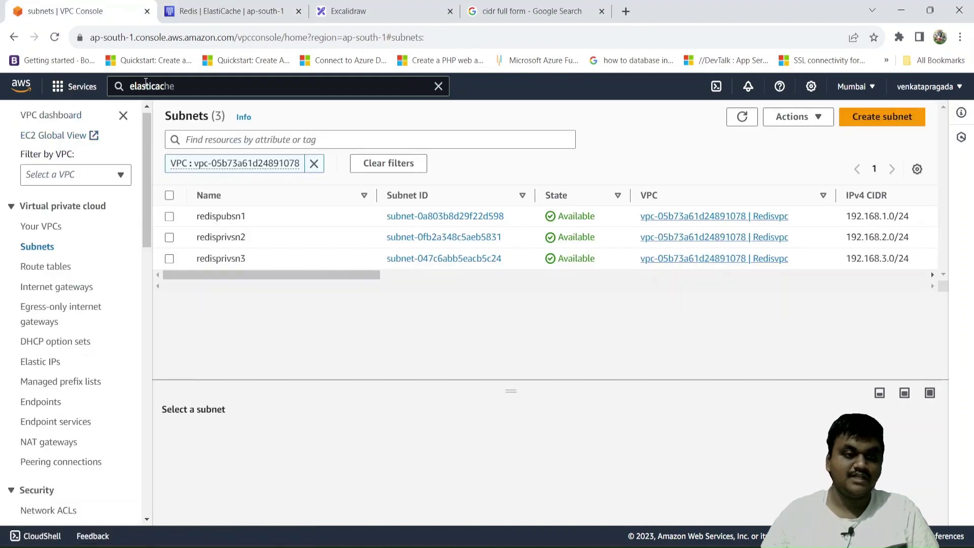
{"action": "left_click", "coordinate": [179, 87]}
{"action": "type", "text": "elasticache"}
{"action": "key", "text": "BackSpace"}
{"action": "key", "text": "BackSpace"}
{"action": "key", "text": "BackSpace"}
{"action": "key", "text": "BackSpace"}
{"action": "key", "text": "BackSpace"}
{"action": "key", "text": "BackSpace"}
{"action": "key", "text": "BackSpace"}
{"action": "key", "text": "BackSpace"}
{"action": "key", "text": "BackSpace"}
{"action": "key", "text": "BackSpace"}
{"action": "key", "text": "BackSpace"}
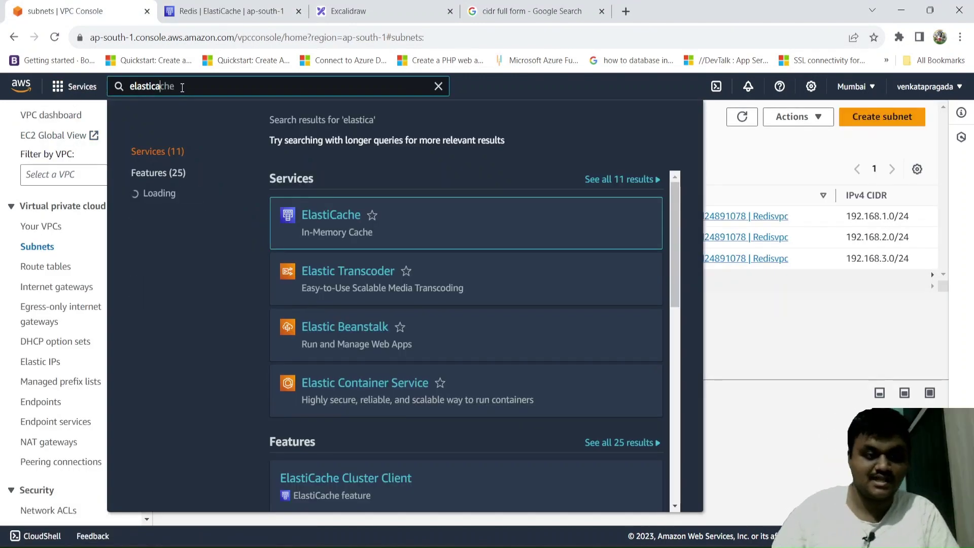
{"action": "type", "text": "ec2"}
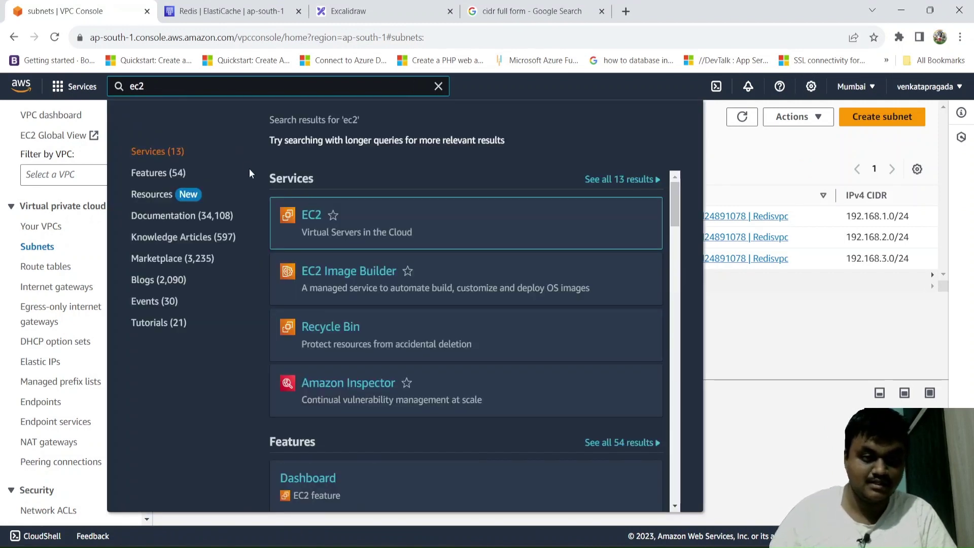
{"action": "right_click", "coordinate": [305, 216]}
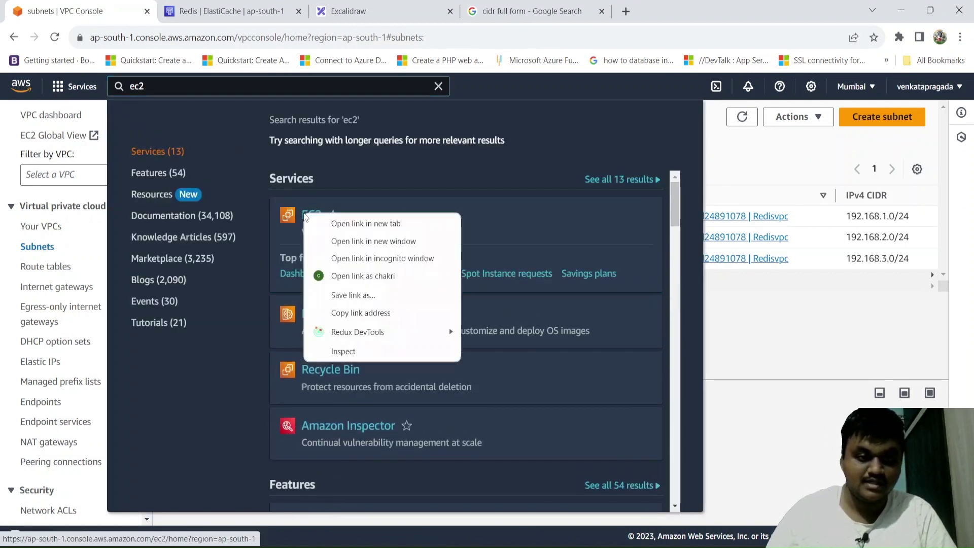
{"action": "left_click", "coordinate": [339, 225]}
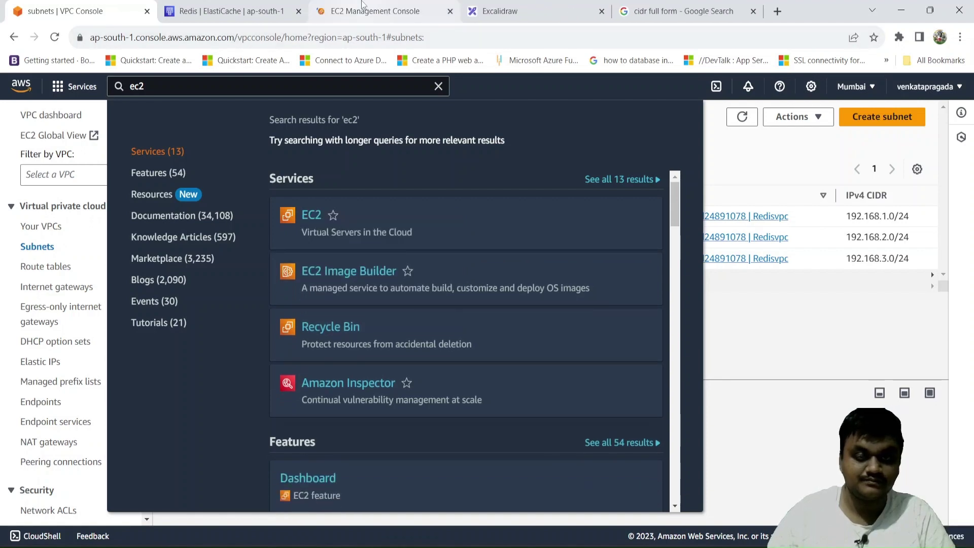
{"action": "left_click", "coordinate": [365, 11]}
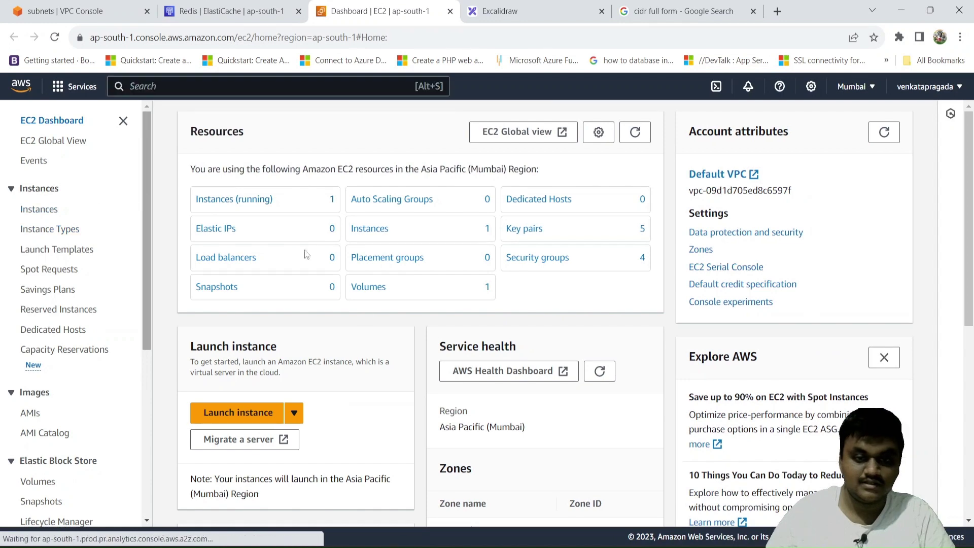
Start launching a new EC2 instance and name it RedisWorkBench.
{"action": "left_click", "coordinate": [293, 415]}
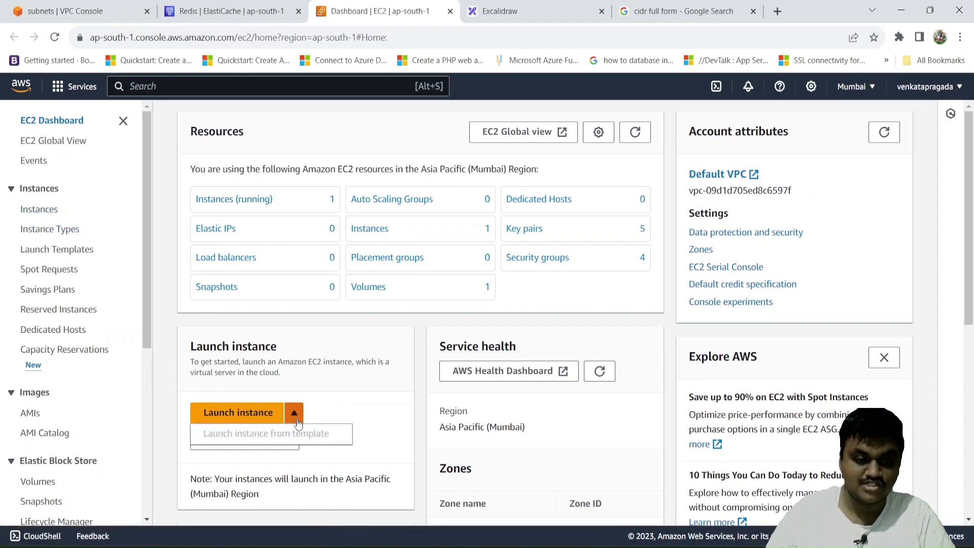
{"action": "left_click", "coordinate": [239, 413]}
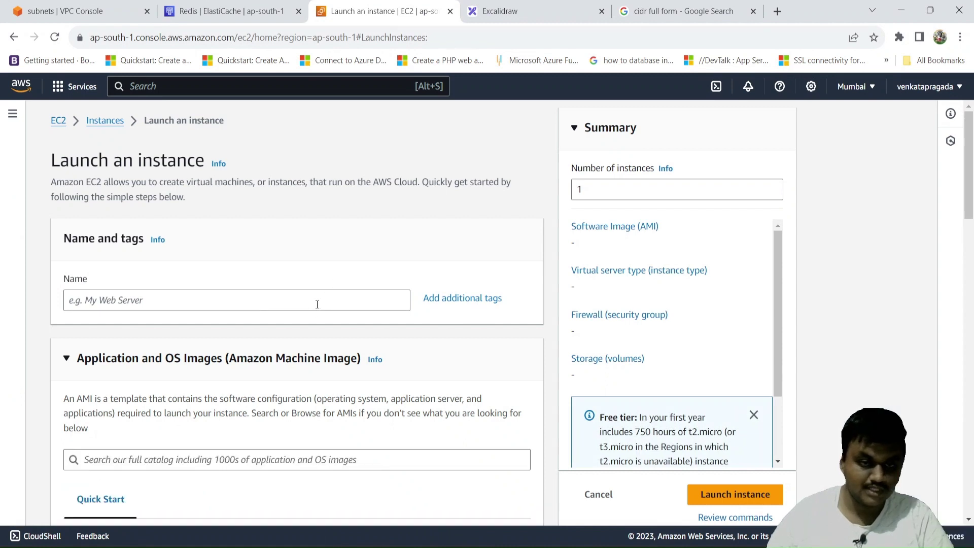
{"action": "left_click", "coordinate": [317, 305]}
{"action": "type", "text": "Re"}
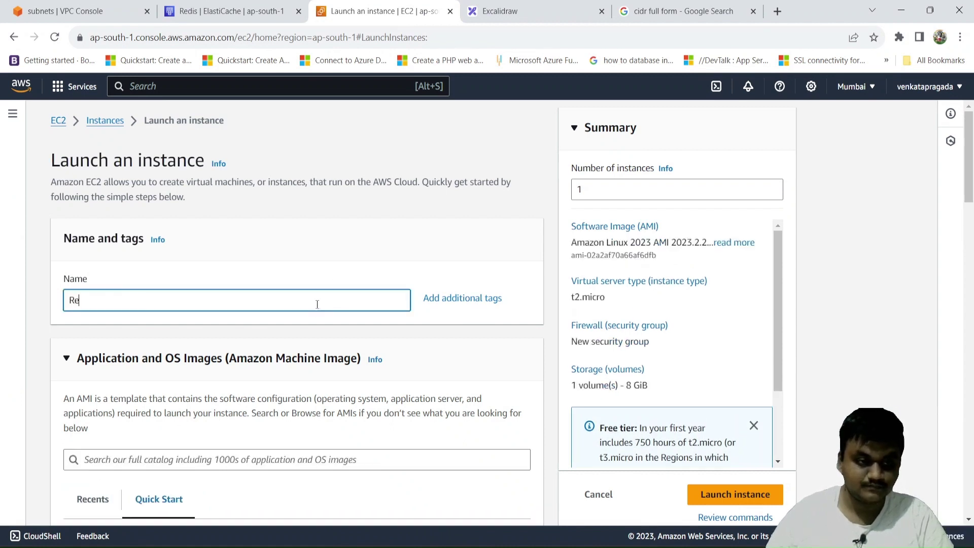
{"action": "type", "text": "dis"}
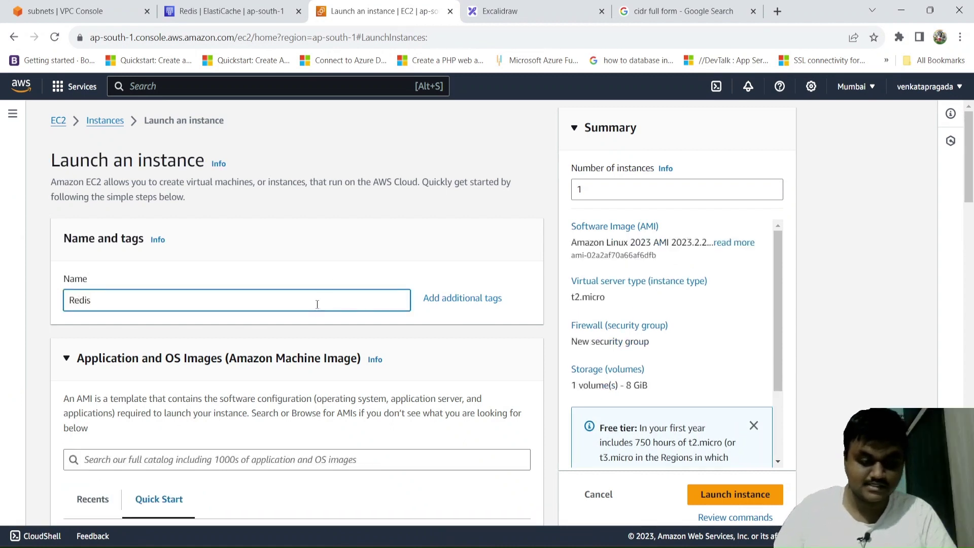
{"action": "type", "text": "Work"}
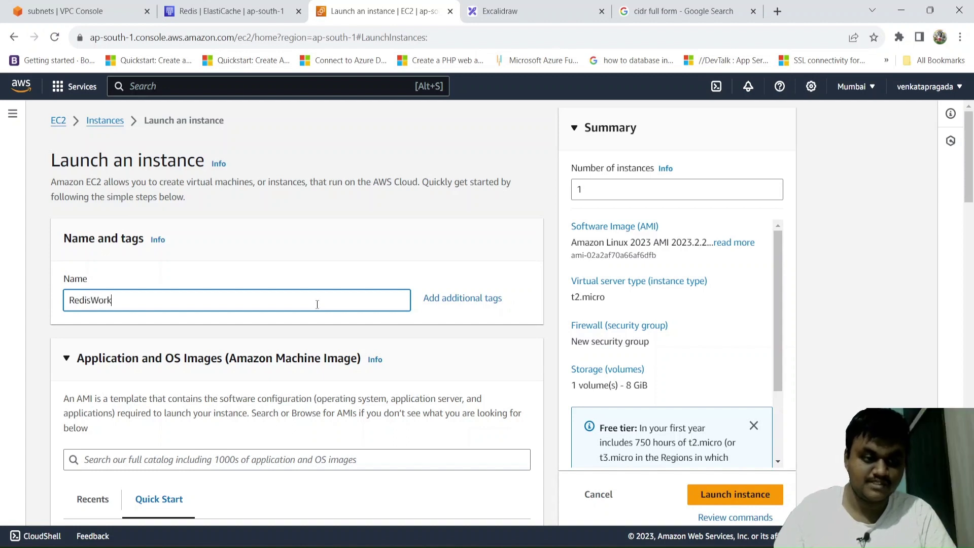
{"action": "type", "text": "Becn"}
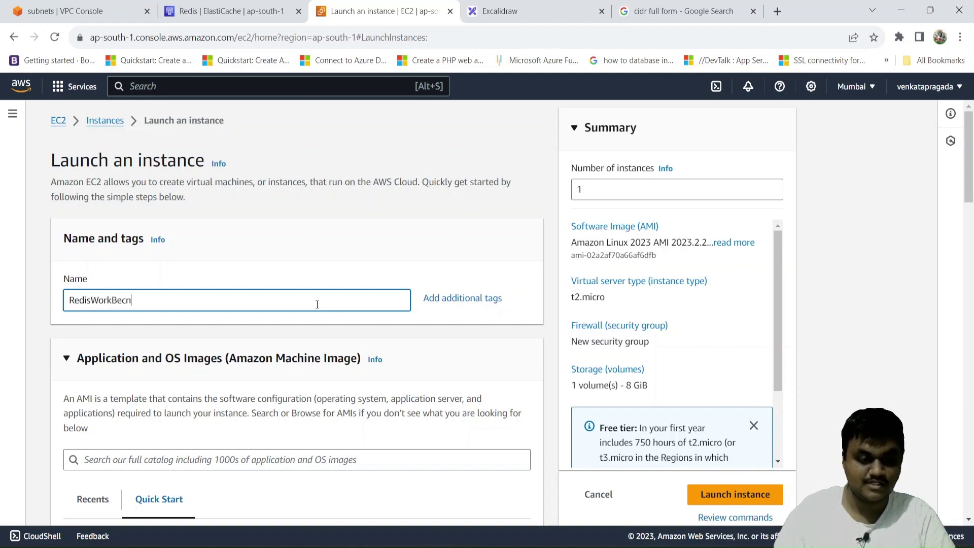
{"action": "key", "text": "BackSpace"}
{"action": "key", "text": "BackSpace"}
{"action": "type", "text": "nch"}
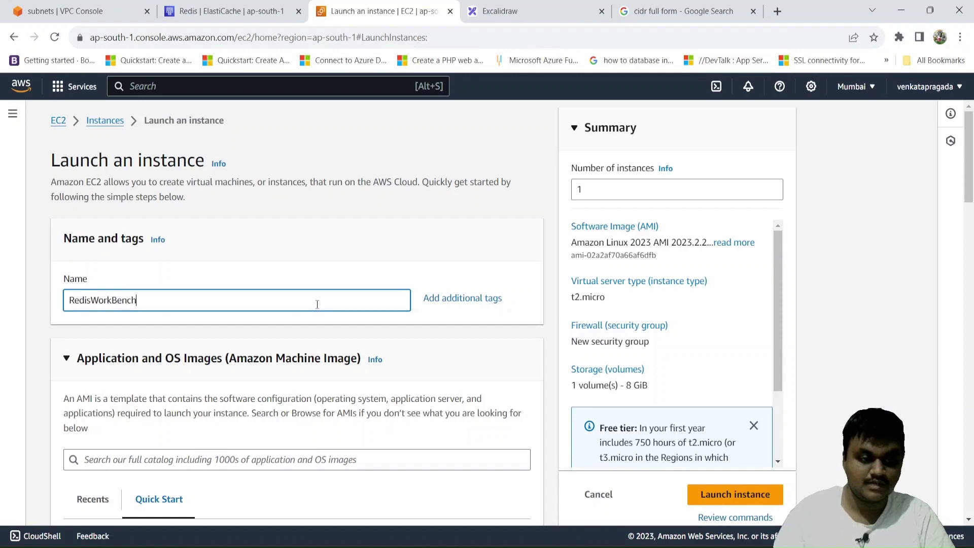
{"action": "double_click", "coordinate": [317, 304]}
Choose the Ubuntu Server 22.04 LTS (HVM) image for the instance and keep the t2.micro instance type.
{"action": "scroll", "coordinate": [304, 304], "scroll_direction": "down", "scroll_amount": 5}
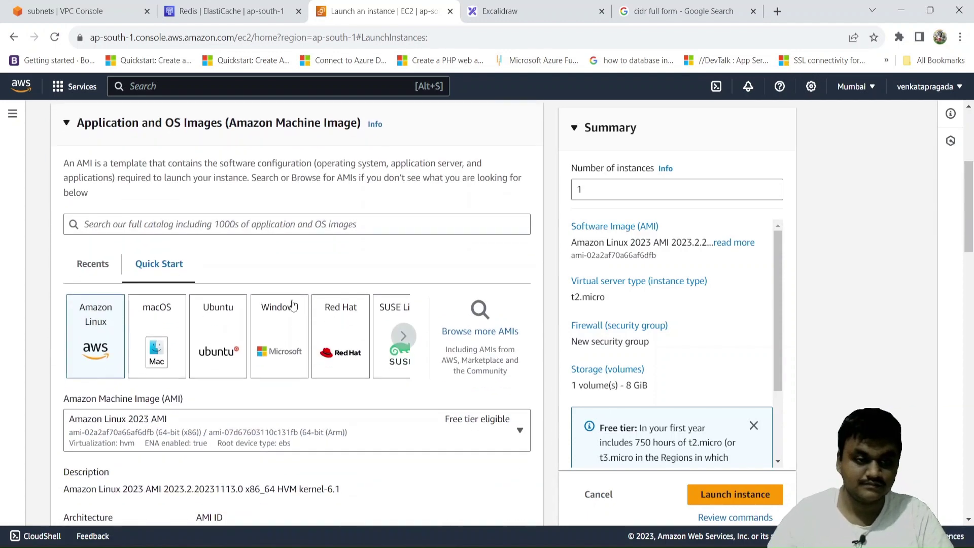
{"action": "left_click", "coordinate": [219, 340]}
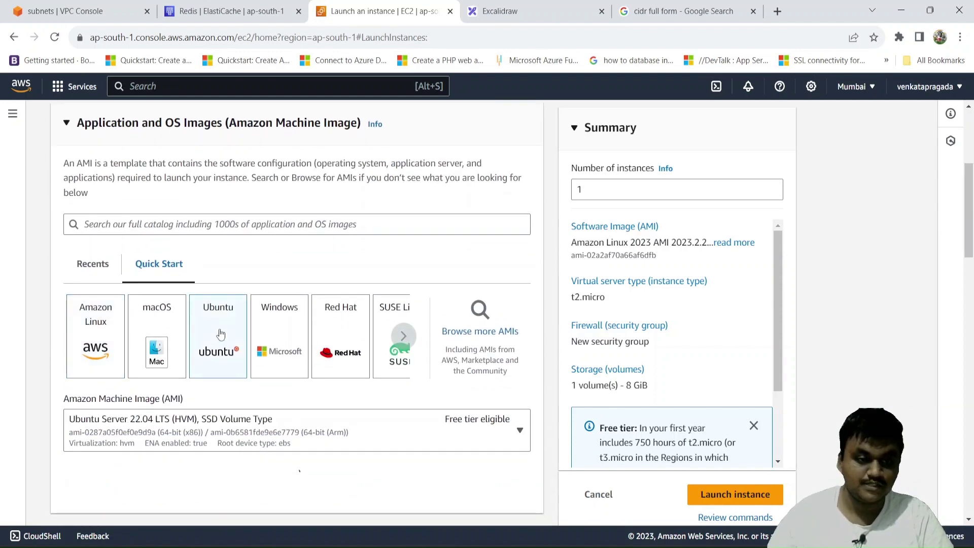
{"action": "scroll", "coordinate": [220, 335], "scroll_direction": "down", "scroll_amount": 5}
{"action": "scroll", "coordinate": [219, 328], "scroll_direction": "down", "scroll_amount": 5}
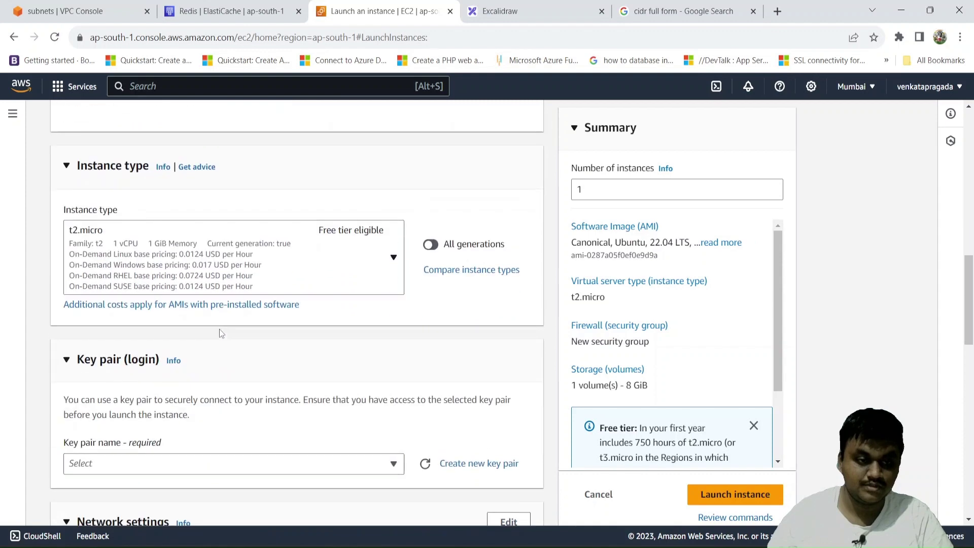
{"action": "scroll", "coordinate": [219, 329], "scroll_direction": "up", "scroll_amount": 2}
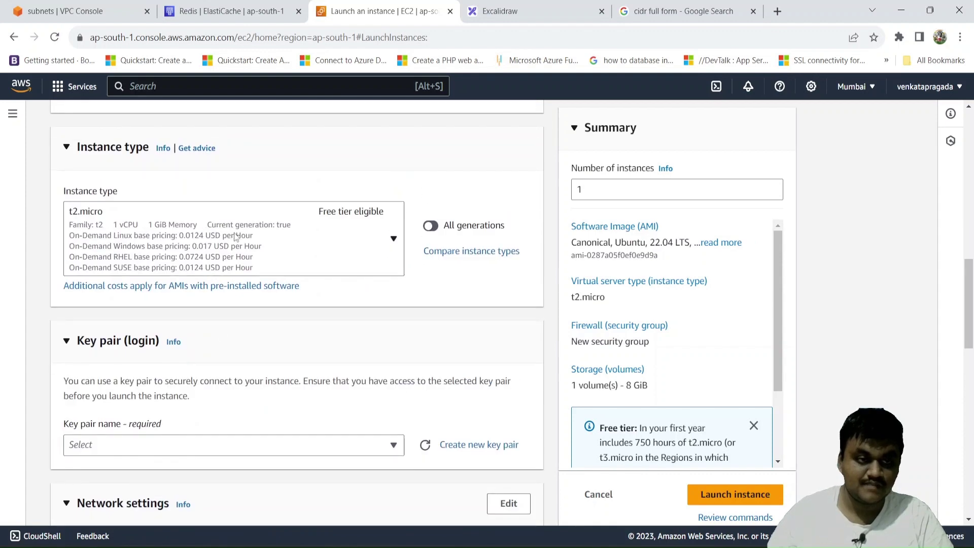
{"action": "scroll", "coordinate": [236, 238], "scroll_direction": "down", "scroll_amount": 1}
{"action": "left_click", "coordinate": [335, 241]}
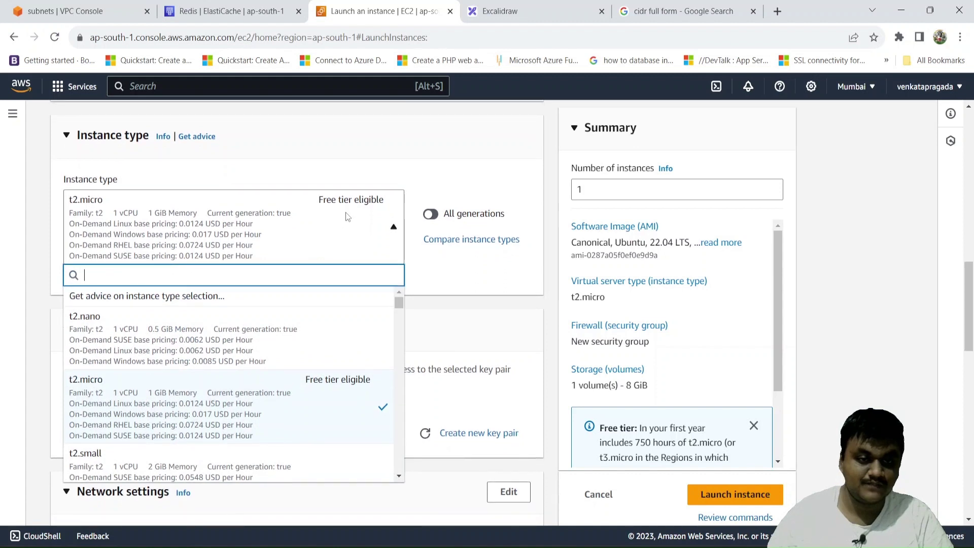
{"action": "left_click", "coordinate": [415, 179]}
Select the existing rediskey key pair for logging in to the instance.
{"action": "scroll", "coordinate": [415, 180], "scroll_direction": "down", "scroll_amount": 3}
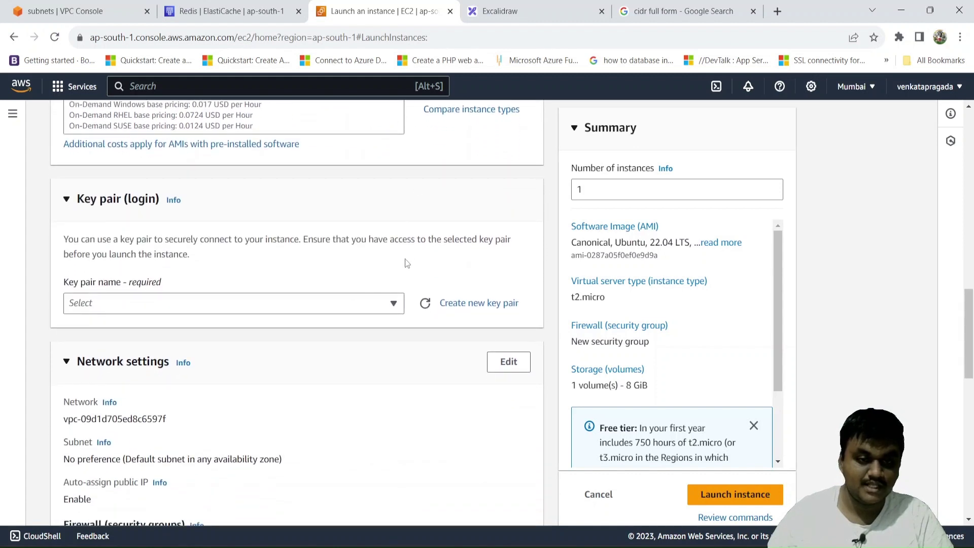
{"action": "left_click", "coordinate": [388, 310]}
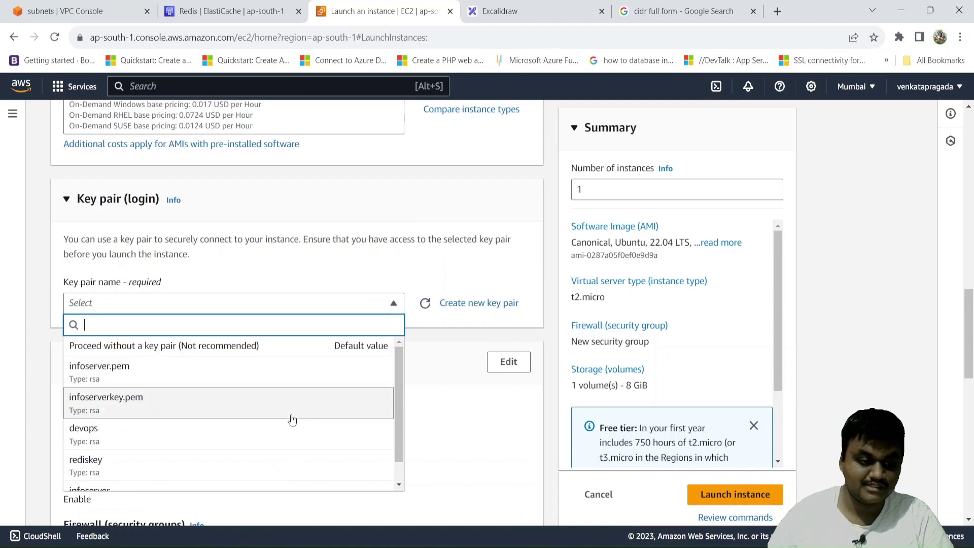
{"action": "left_click", "coordinate": [266, 466]}
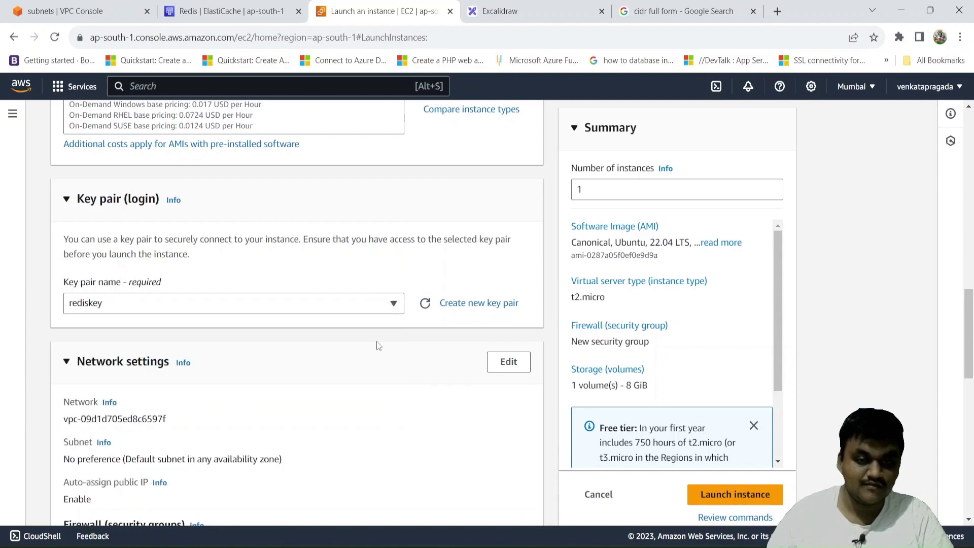
{"action": "left_click", "coordinate": [455, 304]}
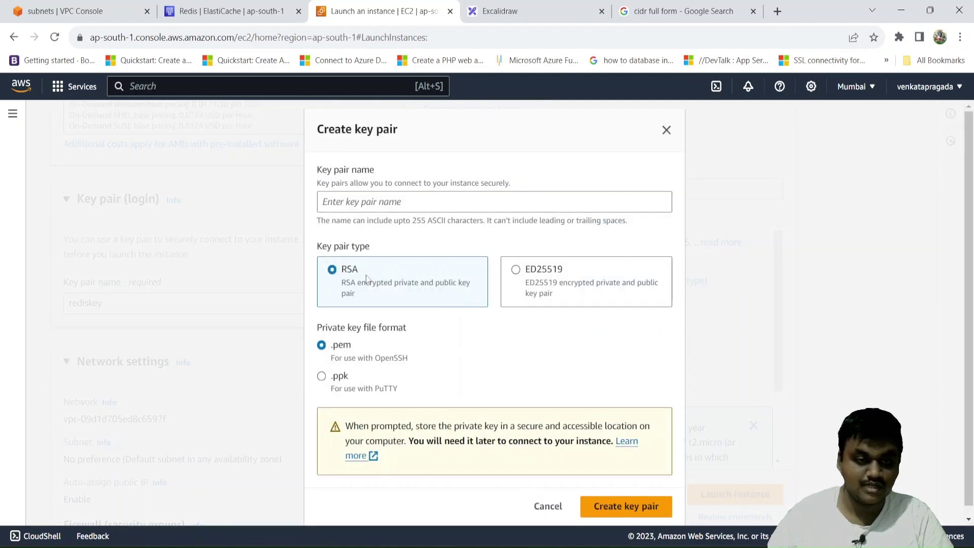
{"action": "left_click", "coordinate": [363, 205]}
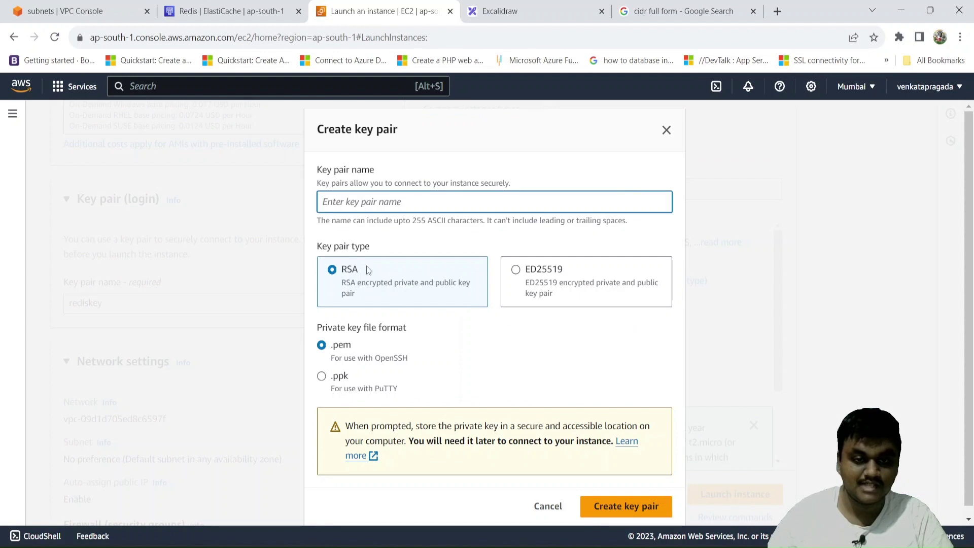
{"action": "left_click", "coordinate": [341, 348]}
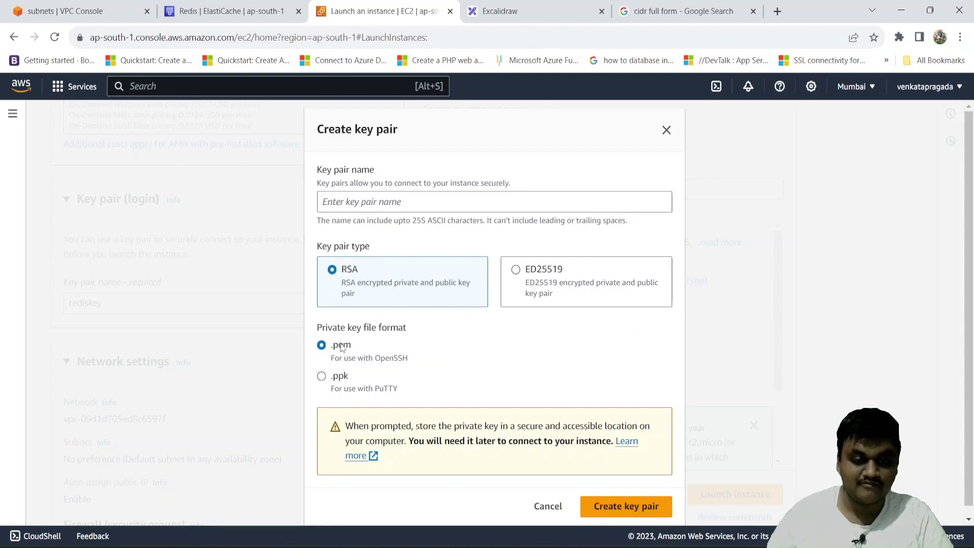
{"action": "left_click", "coordinate": [666, 130]}
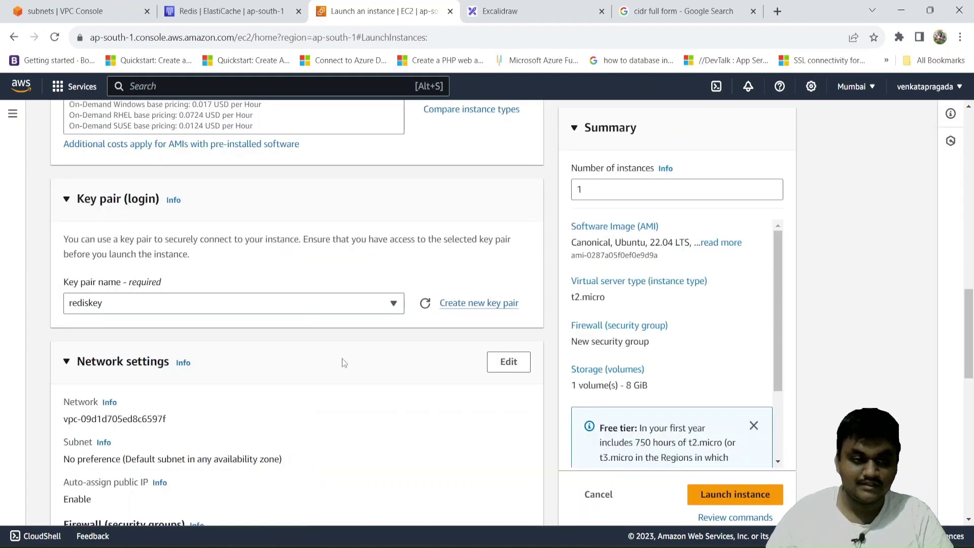
Review the available key pairs and keep rediskey as the instance's login key pair.
{"action": "left_click", "coordinate": [369, 303]}
{"action": "left_click", "coordinate": [369, 303]}
{"action": "left_click", "coordinate": [369, 303]}
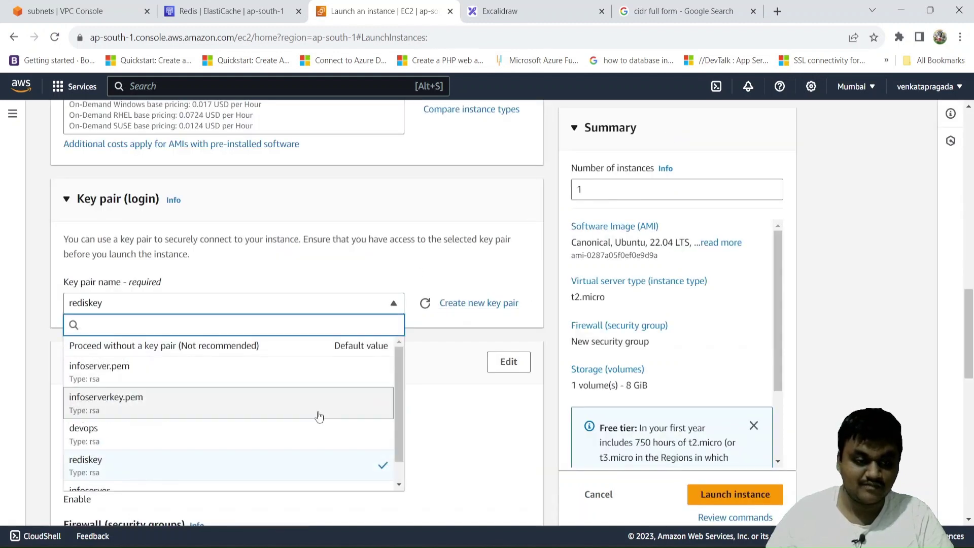
{"action": "left_click", "coordinate": [284, 471]}
Edit the network settings to place the instance in the Redisvpc VPC and its redispubsn1 subnet.
{"action": "scroll", "coordinate": [282, 466], "scroll_direction": "down", "scroll_amount": 3}
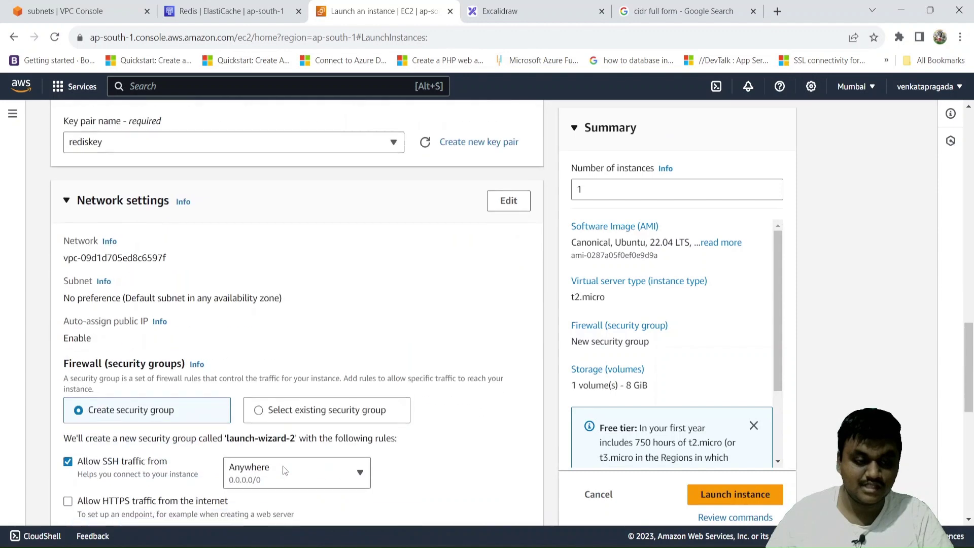
{"action": "left_click", "coordinate": [526, 192]}
{"action": "left_click", "coordinate": [380, 258]}
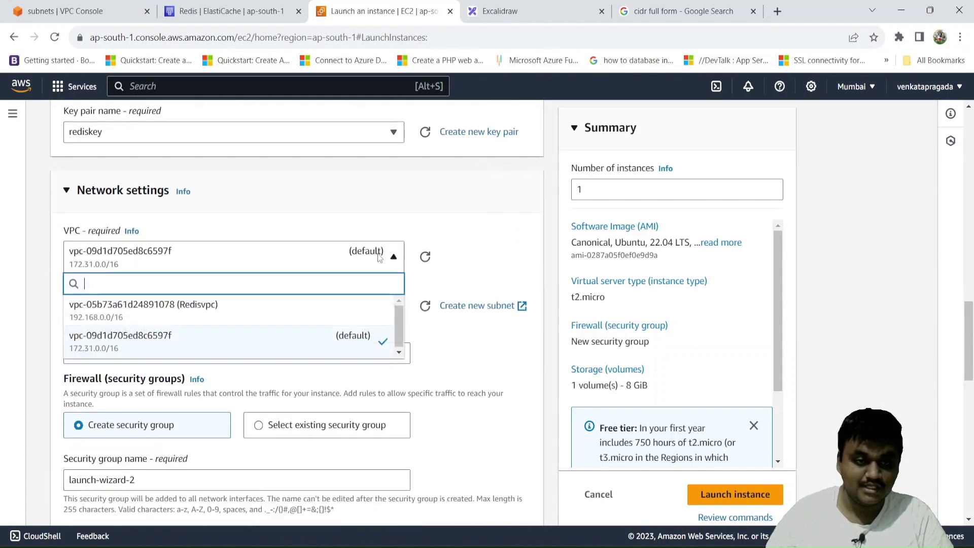
{"action": "left_click", "coordinate": [354, 310]}
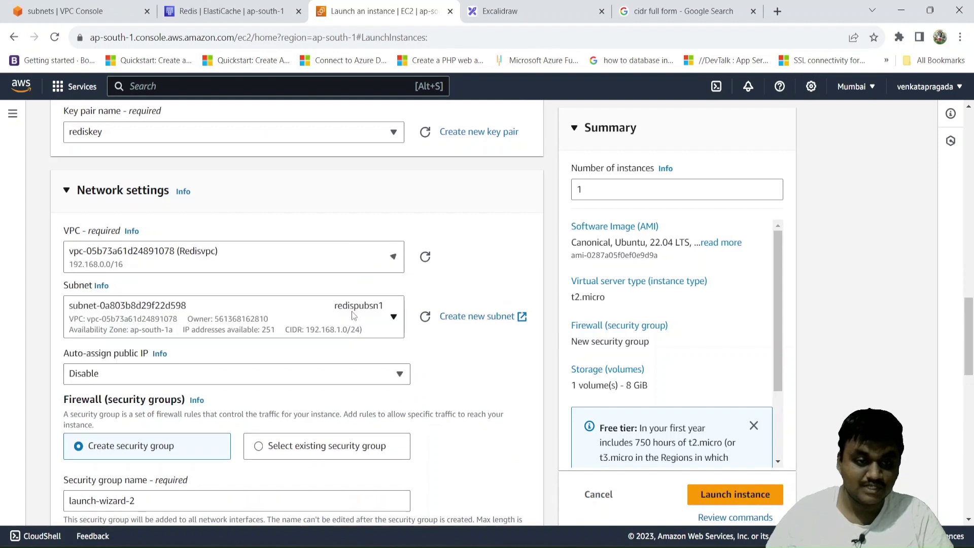
{"action": "left_click", "coordinate": [382, 321]}
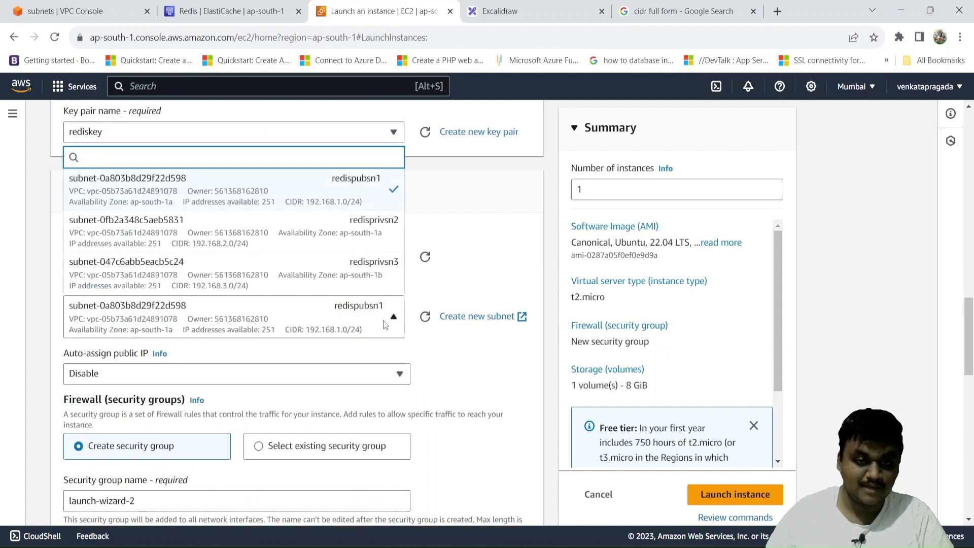
{"action": "left_click", "coordinate": [383, 321]}
{"action": "left_click", "coordinate": [383, 321]}
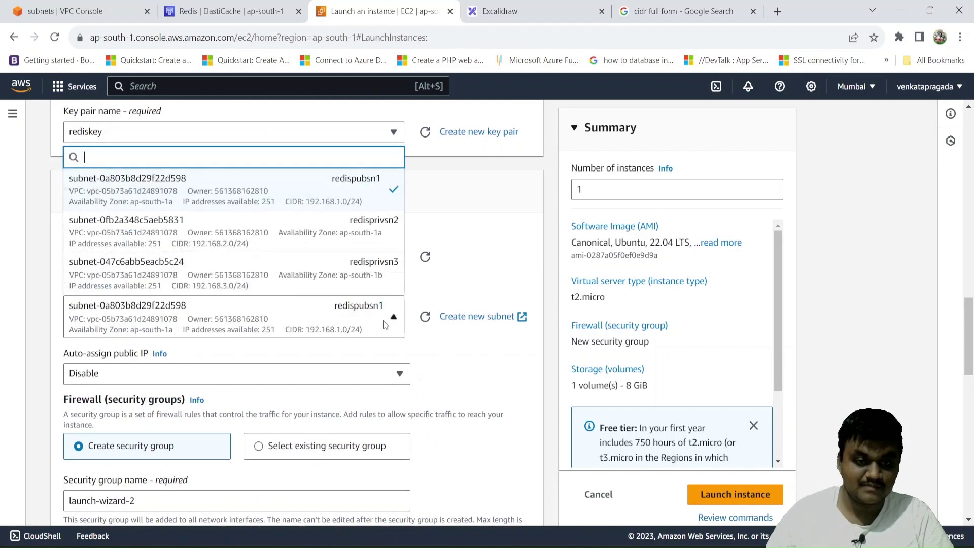
{"action": "left_click", "coordinate": [357, 184]}
{"action": "scroll", "coordinate": [359, 319], "scroll_direction": "down", "scroll_amount": 1}
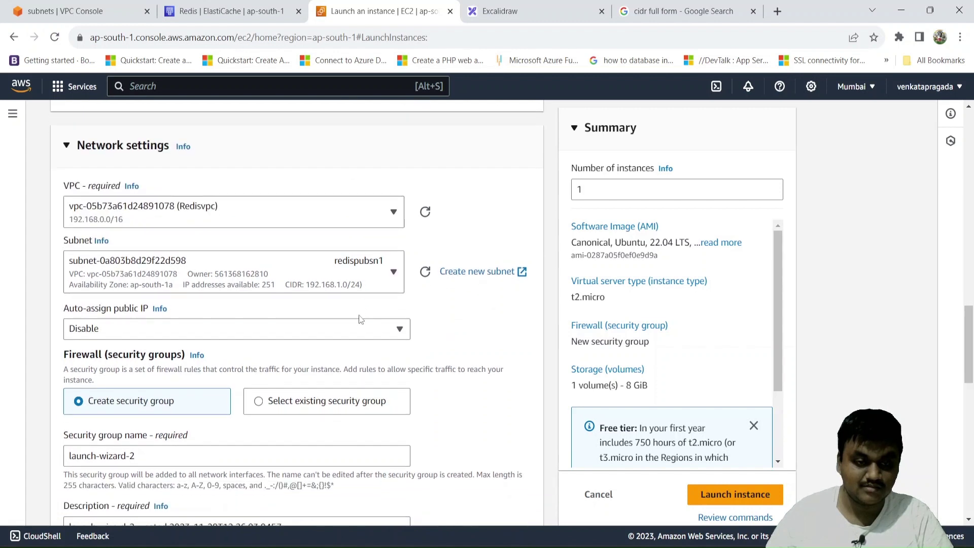
Enable automatic public IP assignment for the instance.
{"action": "left_click", "coordinate": [367, 330]}
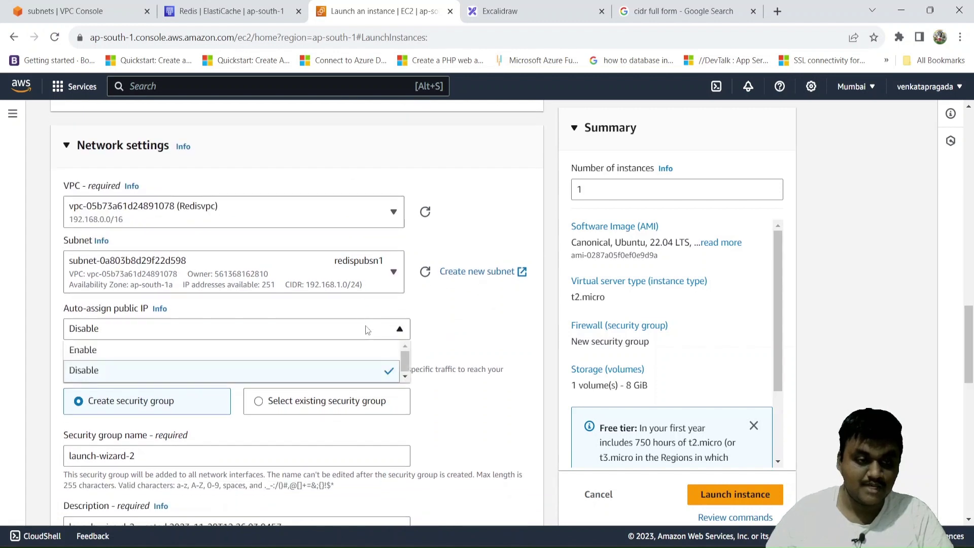
{"action": "left_click", "coordinate": [363, 354]}
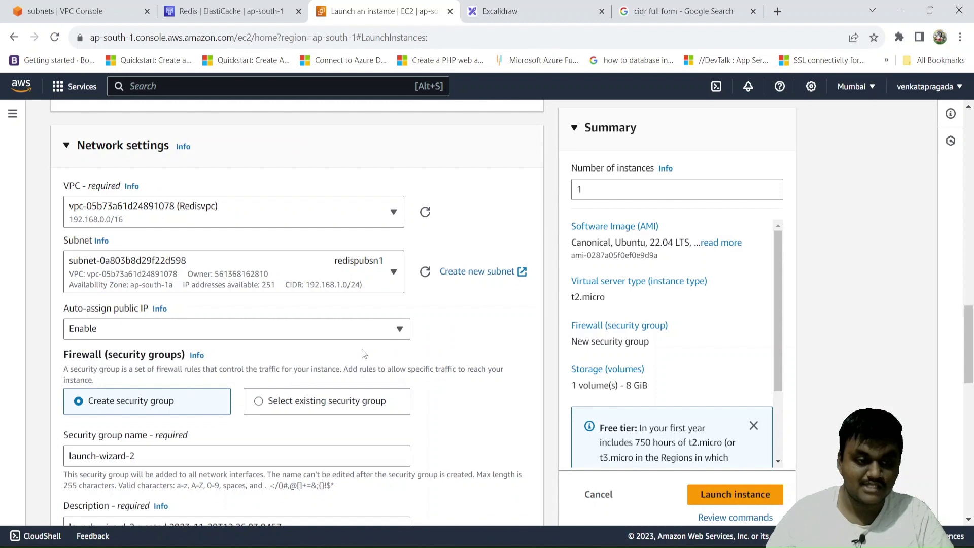
{"action": "left_click", "coordinate": [379, 325]}
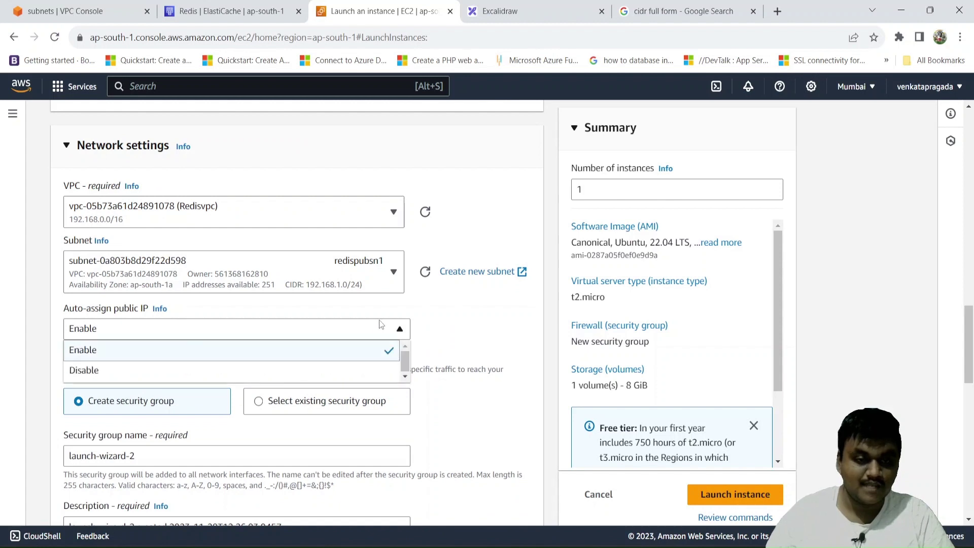
{"action": "left_click", "coordinate": [364, 349]}
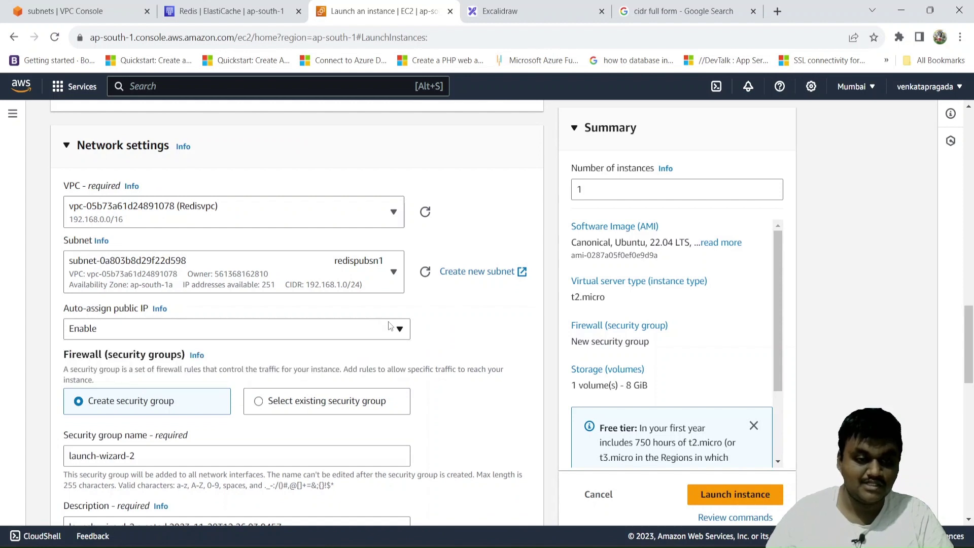
Use an existing security group for the instance's firewall and choose the default group of the VPC.
{"action": "scroll", "coordinate": [388, 322], "scroll_direction": "down", "scroll_amount": 1}
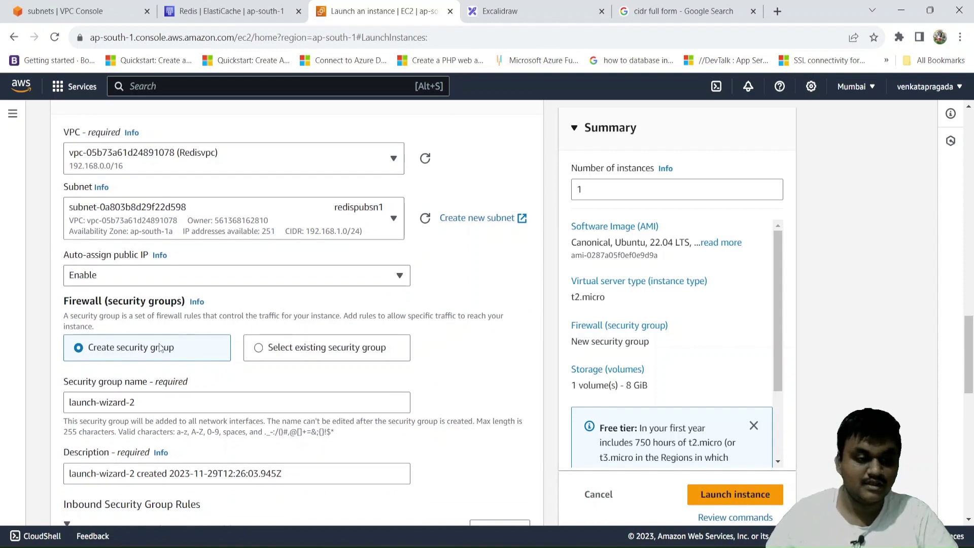
{"action": "left_click", "coordinate": [259, 349]}
{"action": "scroll", "coordinate": [257, 349], "scroll_direction": "down", "scroll_amount": 1}
{"action": "left_click", "coordinate": [280, 352]}
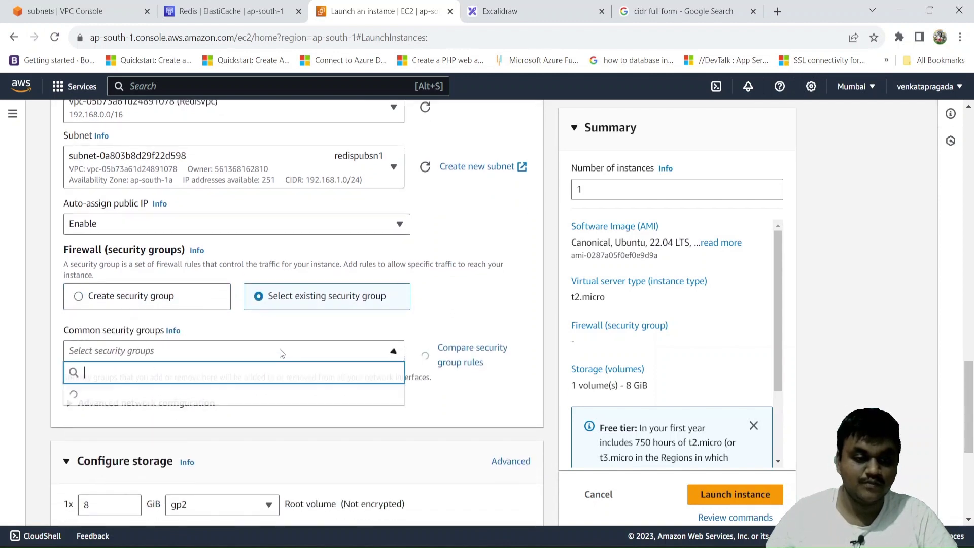
{"action": "left_click", "coordinate": [260, 401]}
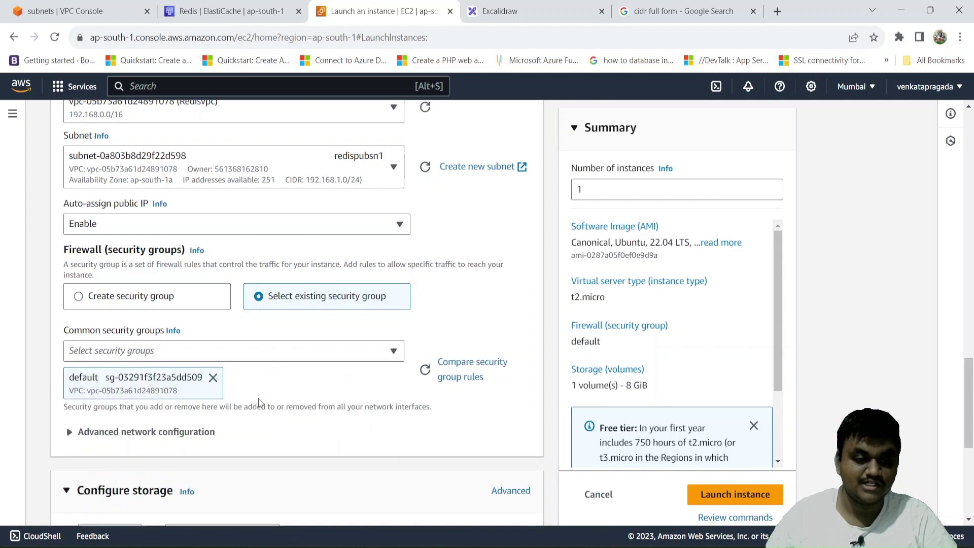
Launch the instance with the 8 GiB gp2 root volume and open its entry in the EC2 instances list.
{"action": "scroll", "coordinate": [257, 401], "scroll_direction": "down", "scroll_amount": 1}
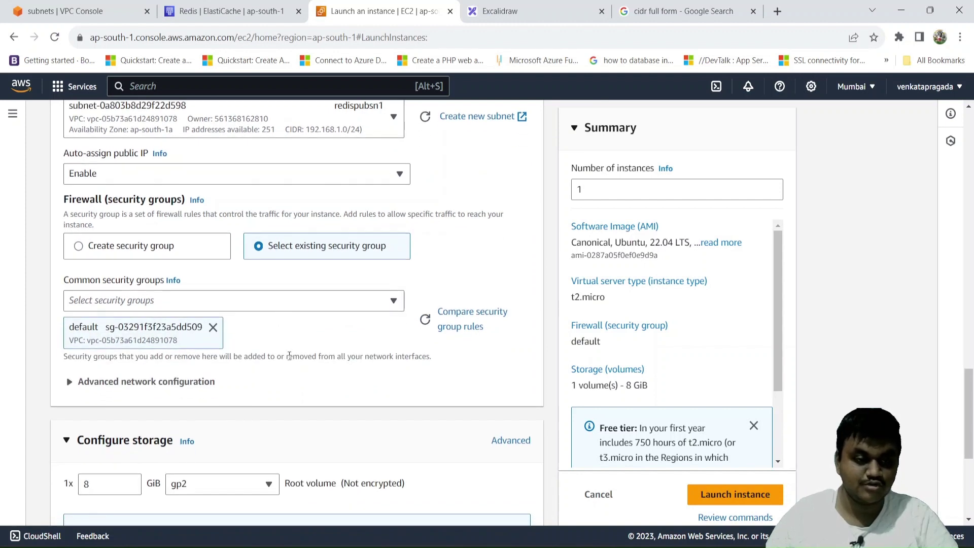
{"action": "scroll", "coordinate": [290, 358], "scroll_direction": "down", "scroll_amount": 2}
{"action": "scroll", "coordinate": [290, 359], "scroll_direction": "down", "scroll_amount": 3}
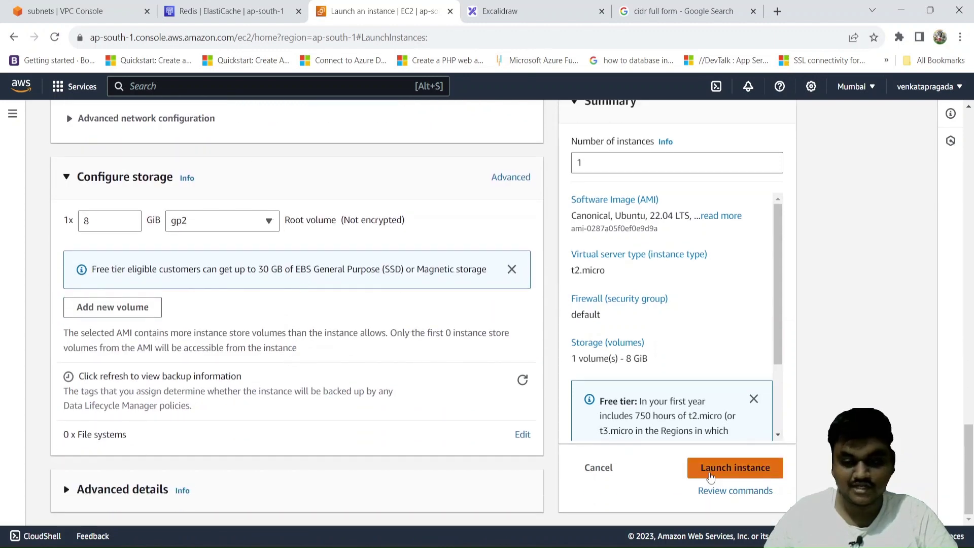
{"action": "left_click", "coordinate": [720, 470]}
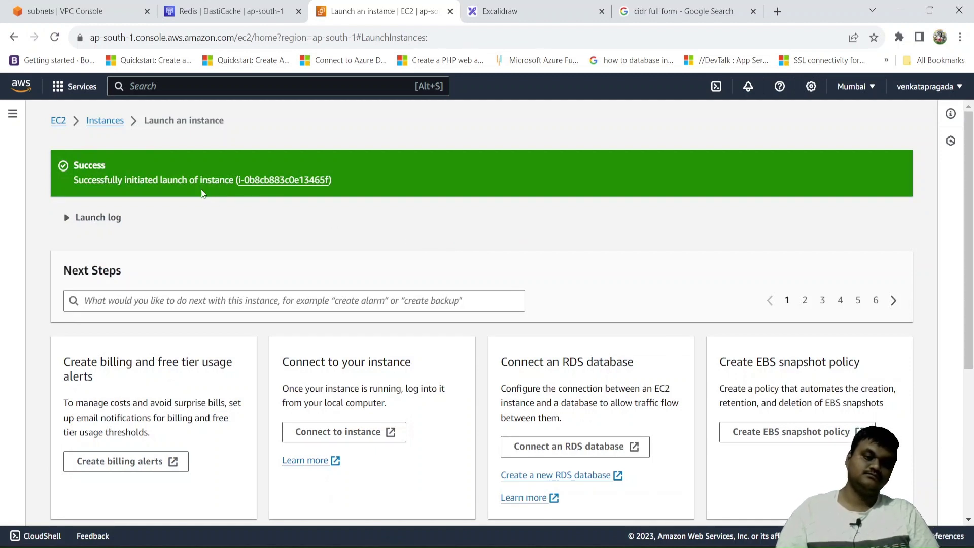
{"action": "left_click", "coordinate": [280, 181]}
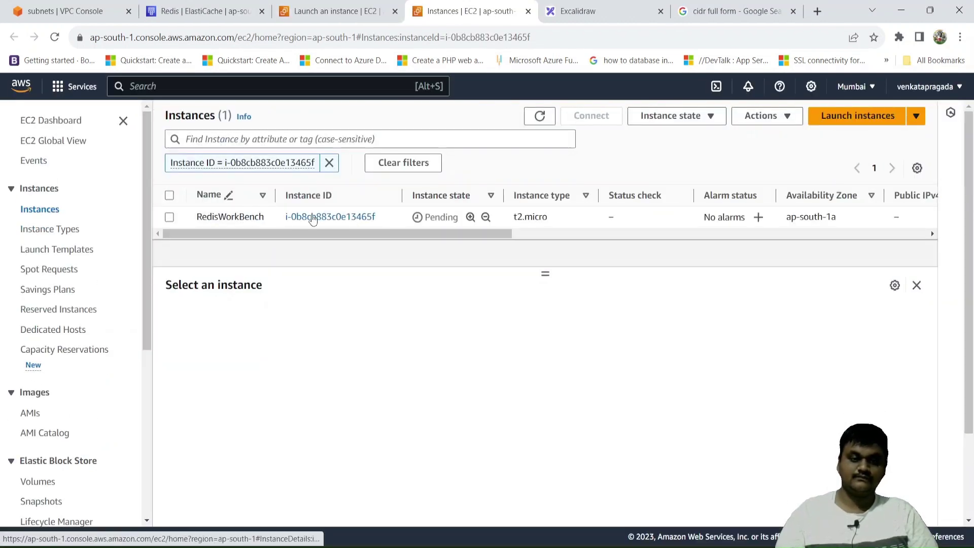
Check the state of the RedisWorkBench instance in its instance summary, going back to the instances list to reload it.
{"action": "left_click", "coordinate": [319, 218]}
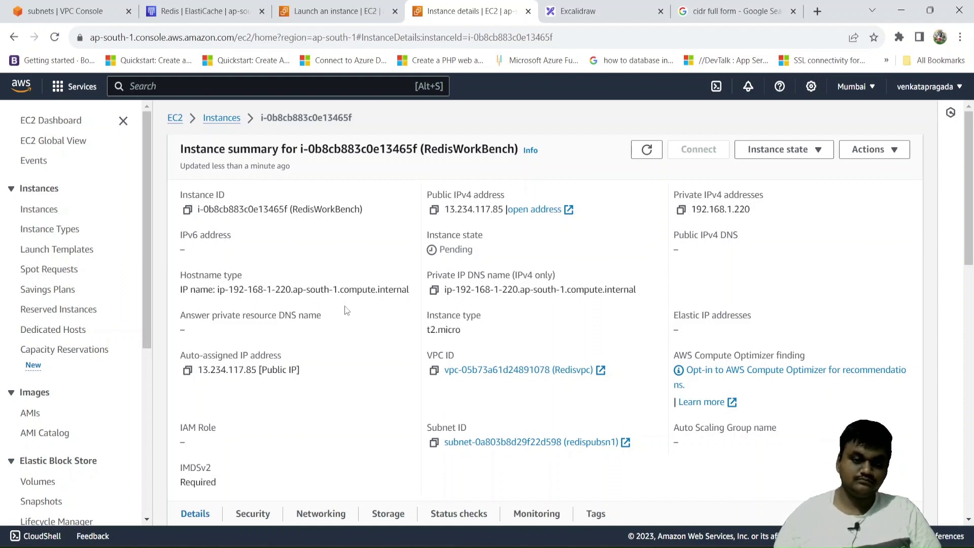
{"action": "scroll", "coordinate": [345, 309], "scroll_direction": "down", "scroll_amount": 1}
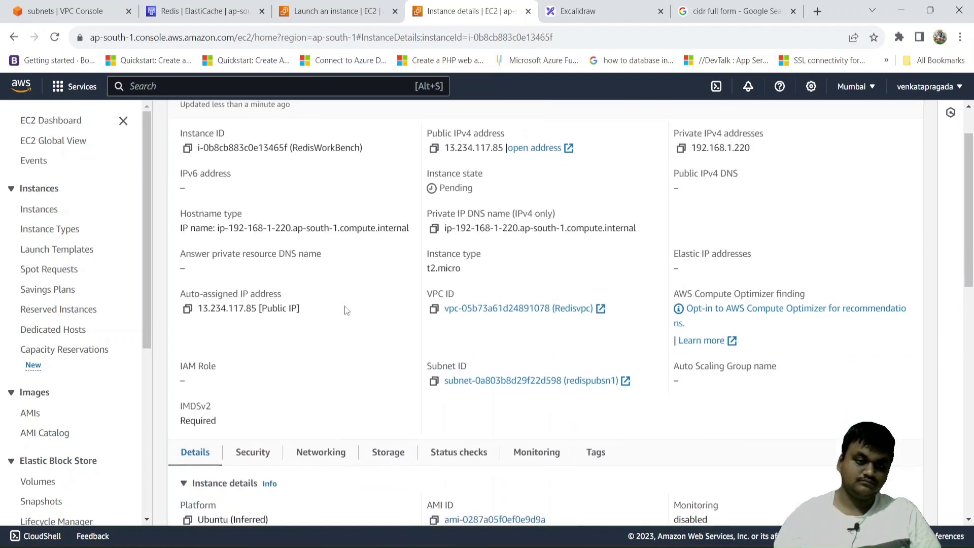
{"action": "scroll", "coordinate": [344, 309], "scroll_direction": "up", "scroll_amount": 1}
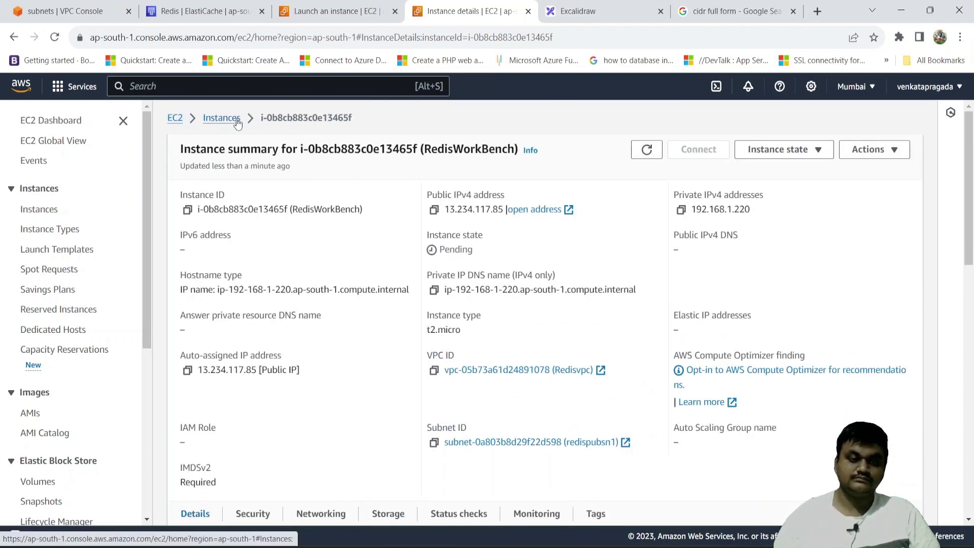
{"action": "left_click", "coordinate": [221, 117]}
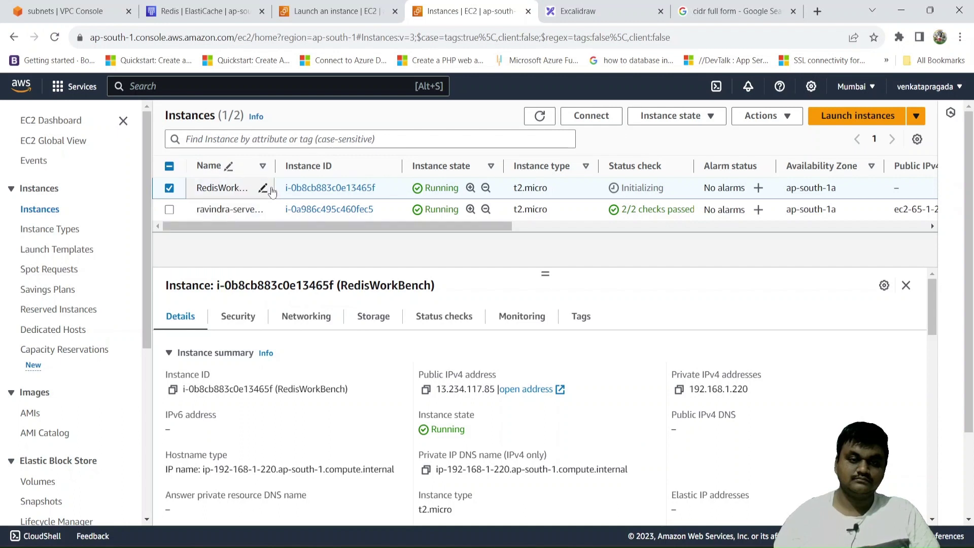
{"action": "left_click", "coordinate": [306, 189]}
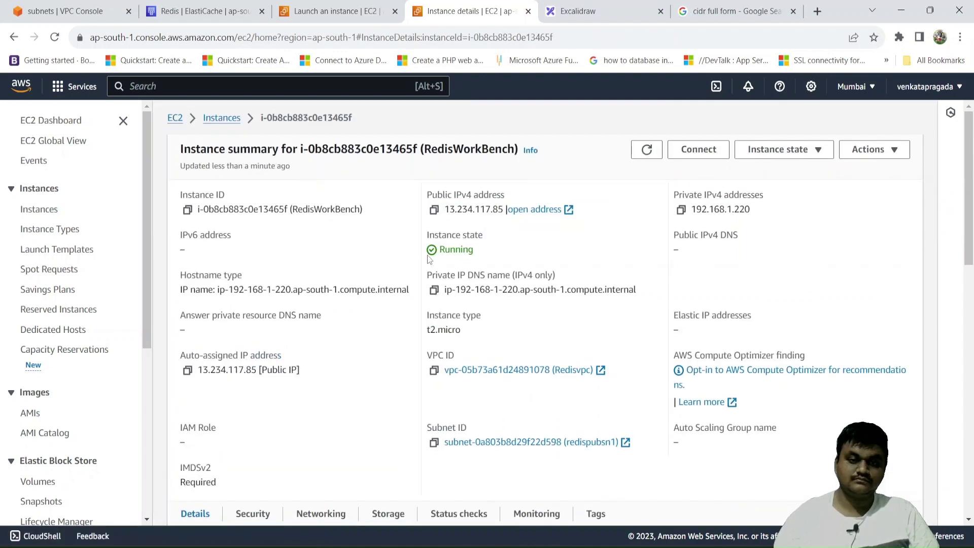
{"action": "double_click", "coordinate": [459, 253]}
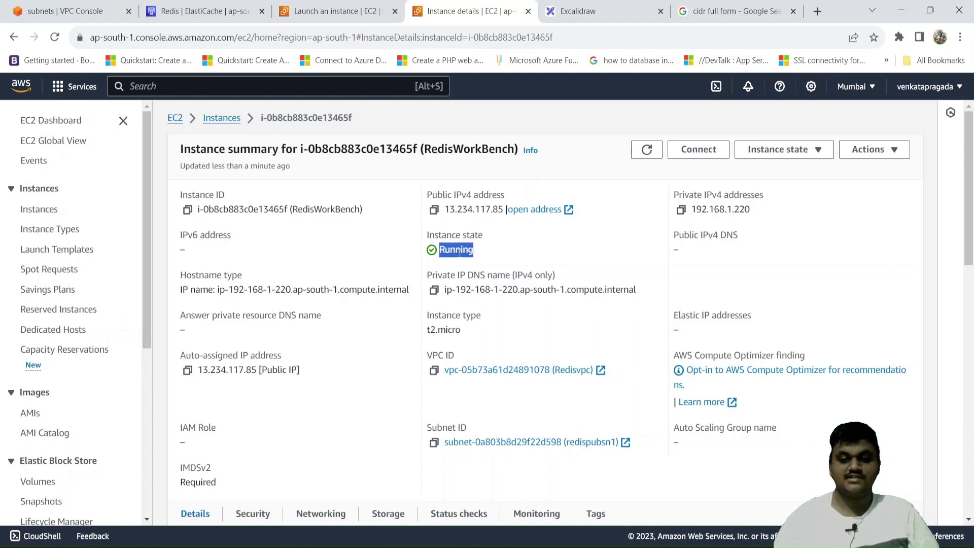
Switch to the ElastiCache Redis caches list and refresh it to check the status of rediscachenodejs.
{"action": "left_click", "coordinate": [199, 14]}
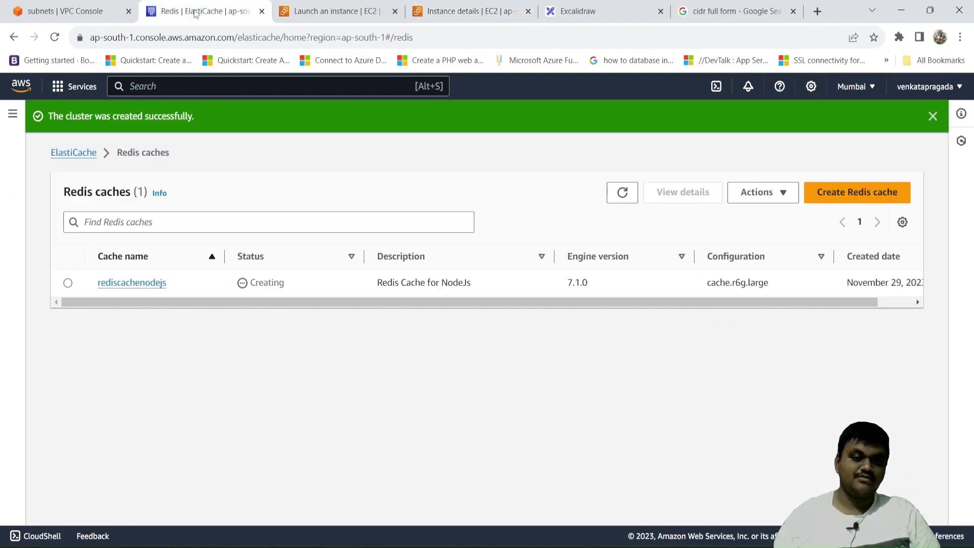
{"action": "left_click", "coordinate": [625, 197]}
{"action": "left_click", "coordinate": [625, 196]}
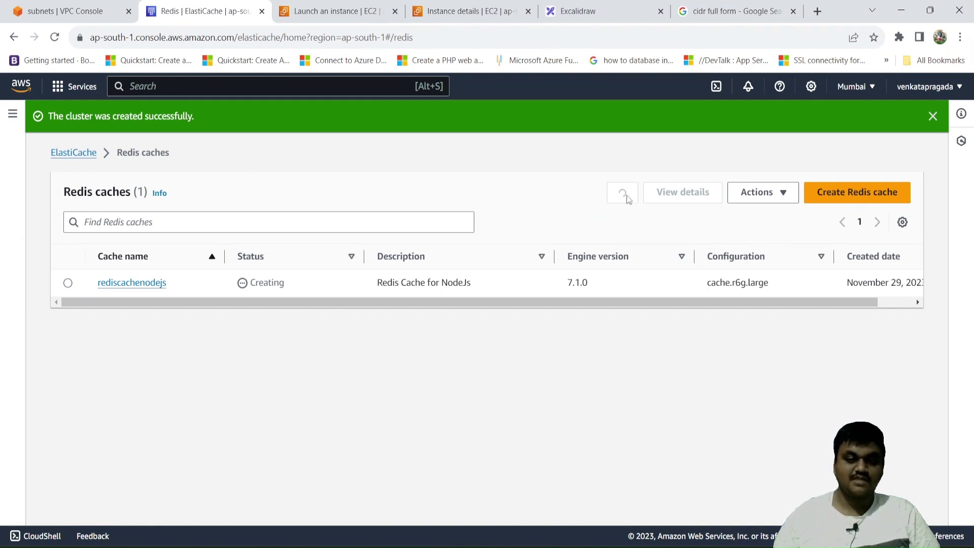
{"action": "left_click", "coordinate": [625, 196]}
{"action": "left_click", "coordinate": [624, 196]}
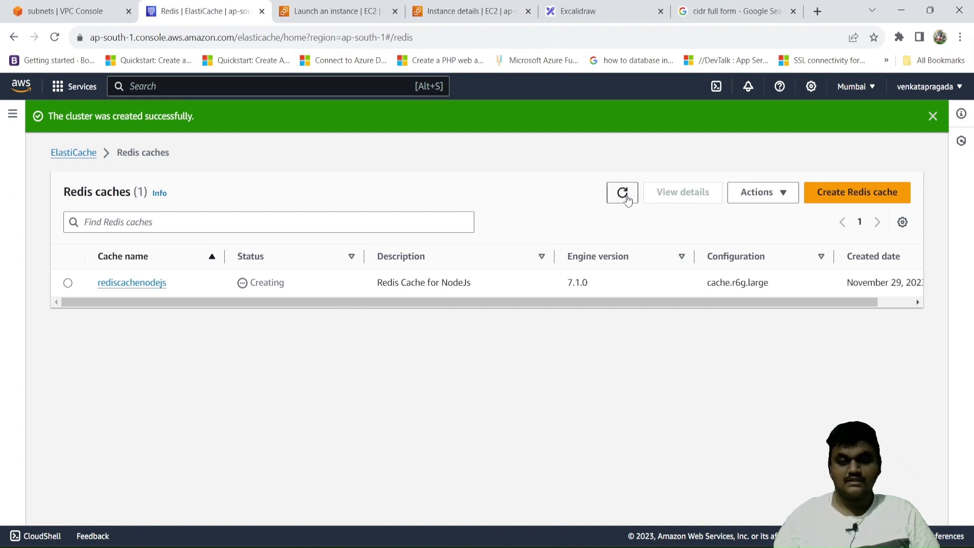
{"action": "left_click", "coordinate": [624, 196]}
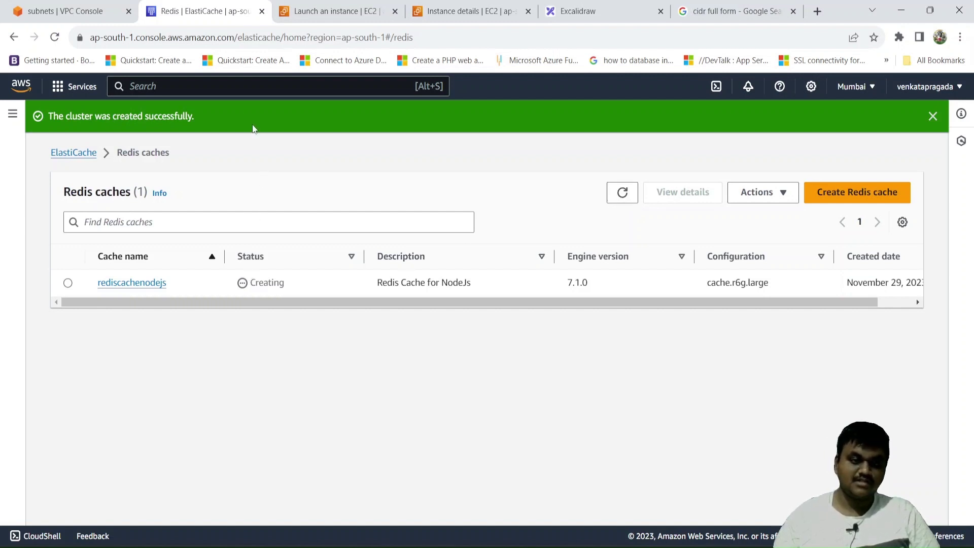
{"action": "double_click", "coordinate": [267, 282]}
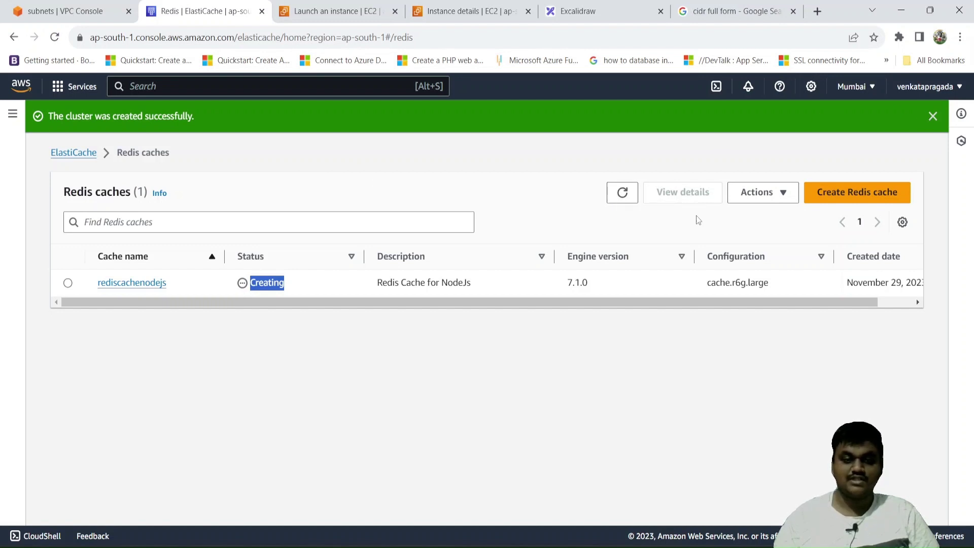
{"action": "left_click", "coordinate": [634, 198]}
{"action": "left_click", "coordinate": [634, 198]}
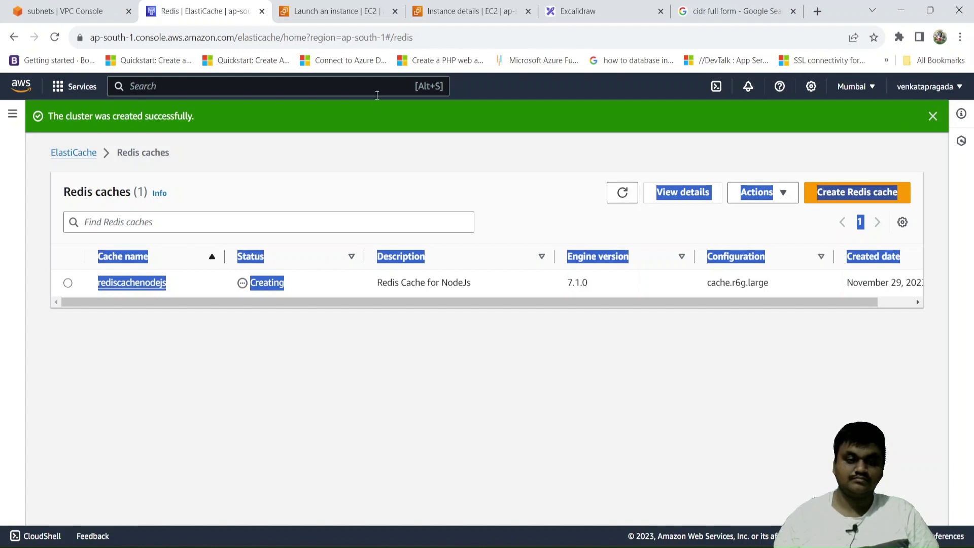
{"action": "left_click", "coordinate": [386, 164]}
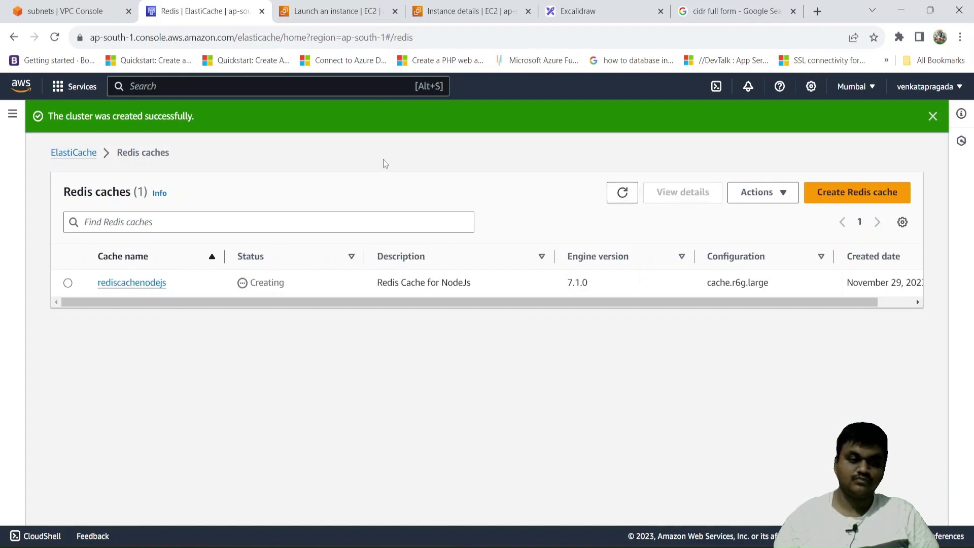
Open the rediscachenodejs cache and examine its cluster details and status.
{"action": "left_click", "coordinate": [160, 285]}
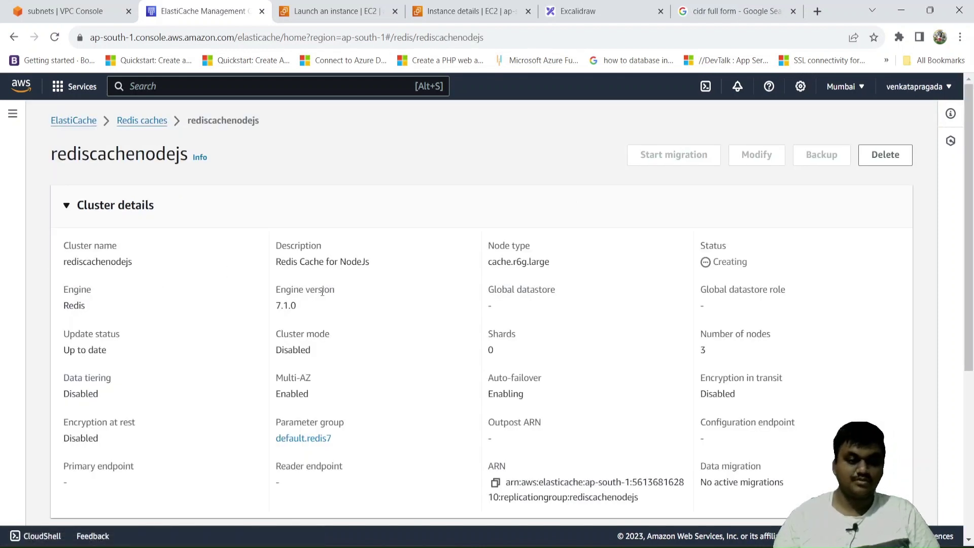
{"action": "scroll", "coordinate": [322, 293], "scroll_direction": "down", "scroll_amount": 1}
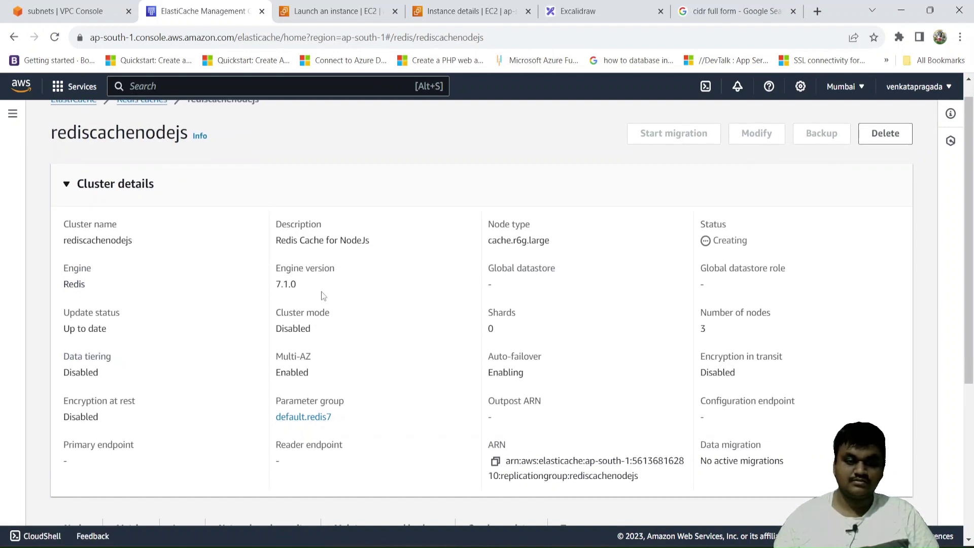
{"action": "scroll", "coordinate": [321, 291], "scroll_direction": "down", "scroll_amount": 1}
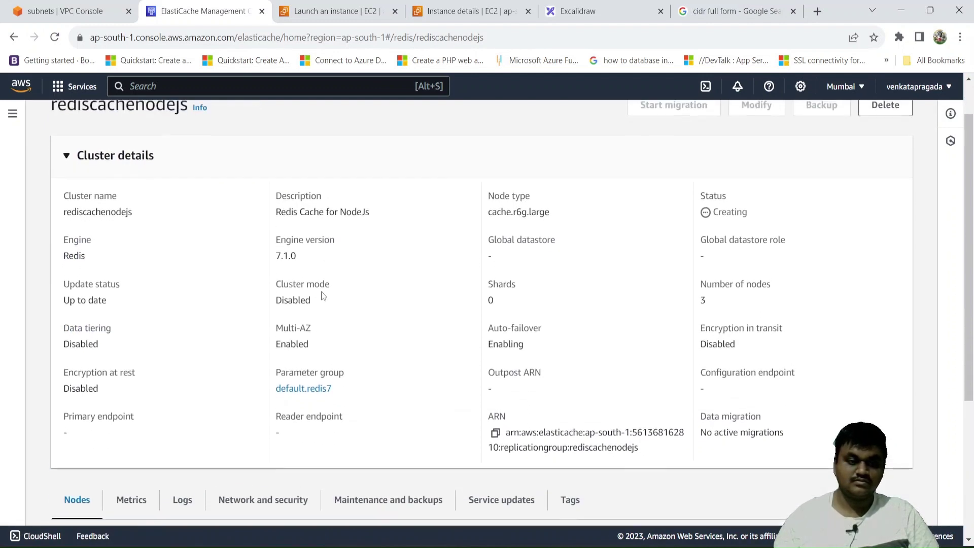
{"action": "scroll", "coordinate": [322, 292], "scroll_direction": "up", "scroll_amount": 2}
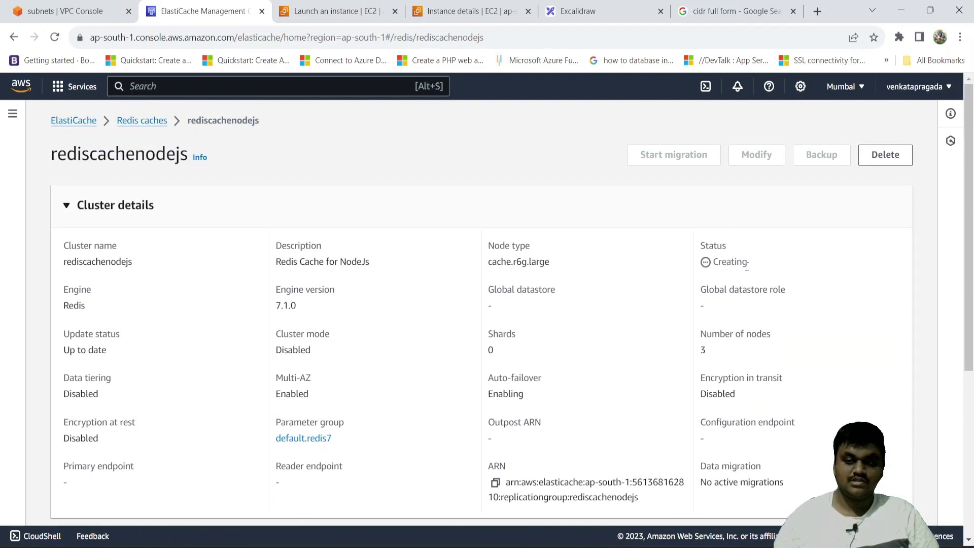
{"action": "double_click", "coordinate": [730, 262]}
{"action": "left_click", "coordinate": [570, 226]}
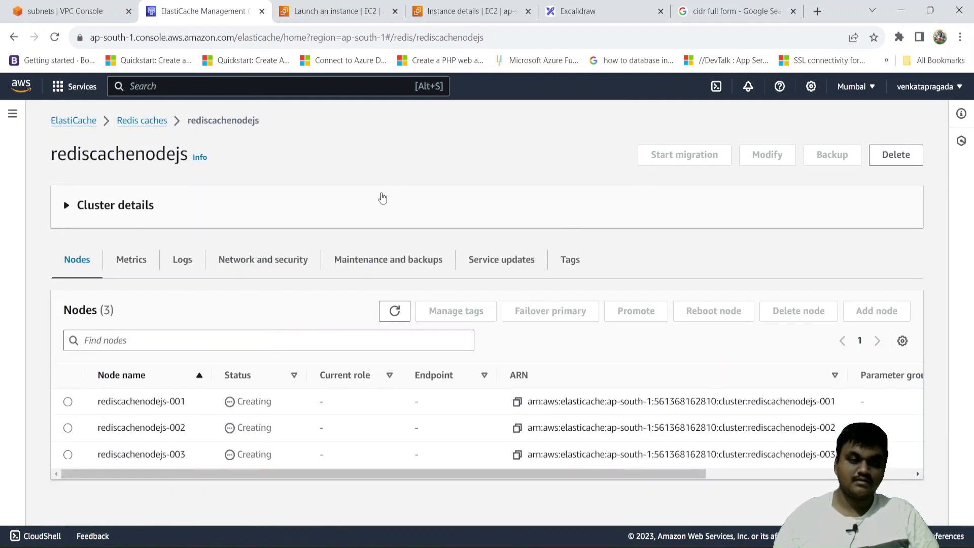
{"action": "left_click", "coordinate": [383, 191]}
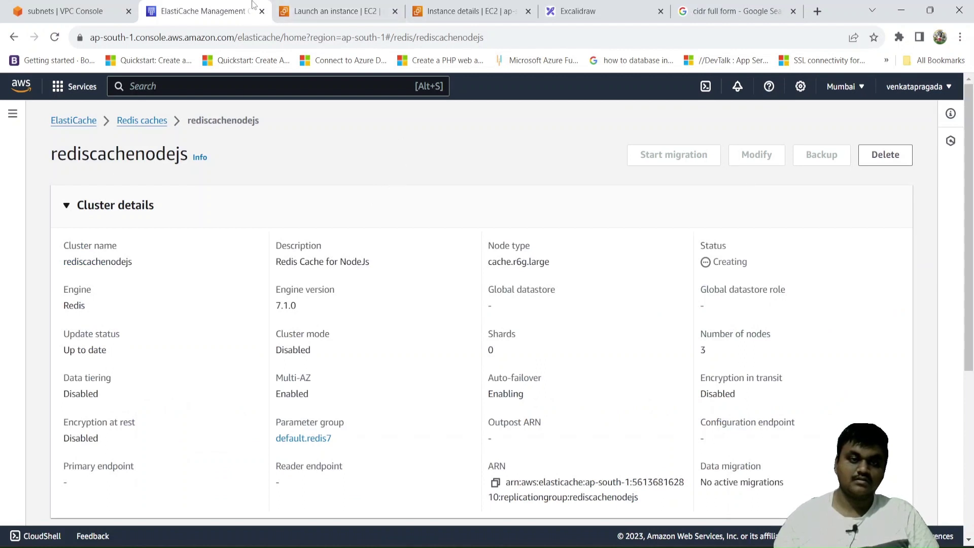
Go from the launch confirmation to the new RedisWorkBench instance and open its connection options.
{"action": "left_click", "coordinate": [317, 8]}
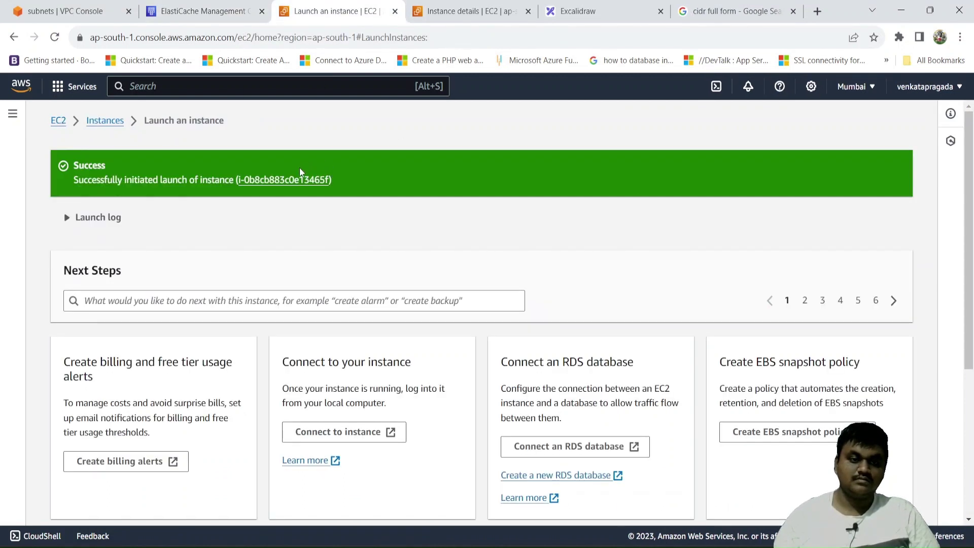
{"action": "left_click", "coordinate": [297, 180]}
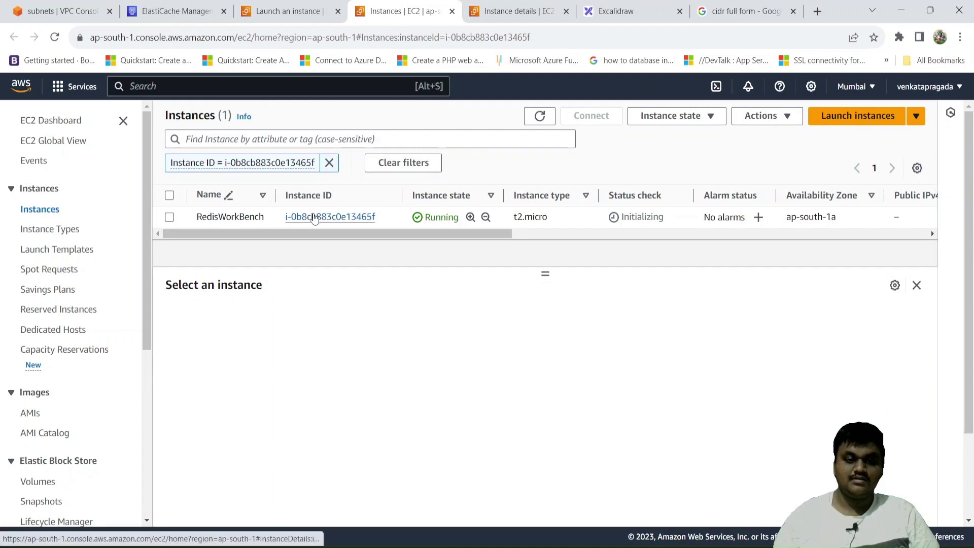
{"action": "left_click", "coordinate": [169, 217]}
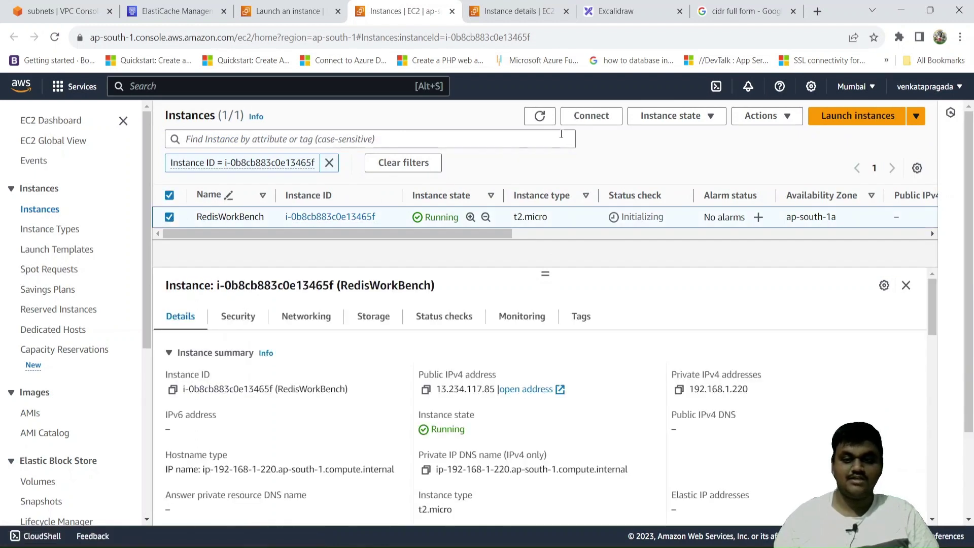
{"action": "left_click", "coordinate": [584, 116]}
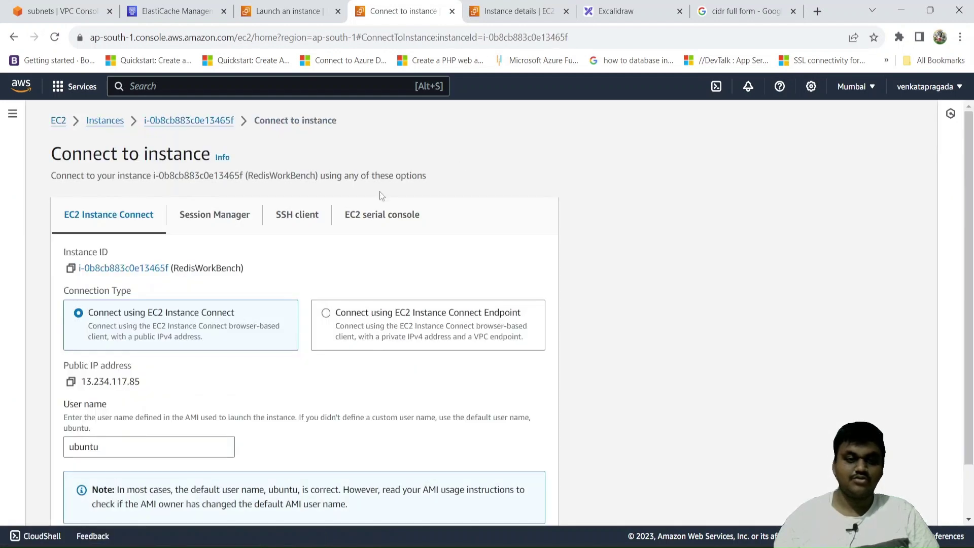
Show the SSH client instructions for RedisWorkBench and copy the example ssh command that uses rediskey.pem.
{"action": "left_click", "coordinate": [323, 219]}
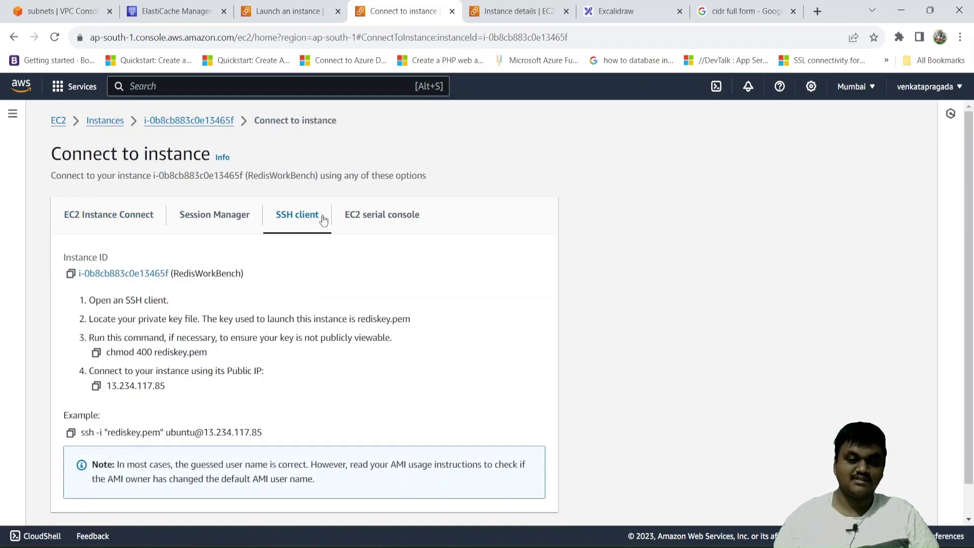
{"action": "scroll", "coordinate": [254, 304], "scroll_direction": "down", "scroll_amount": 1}
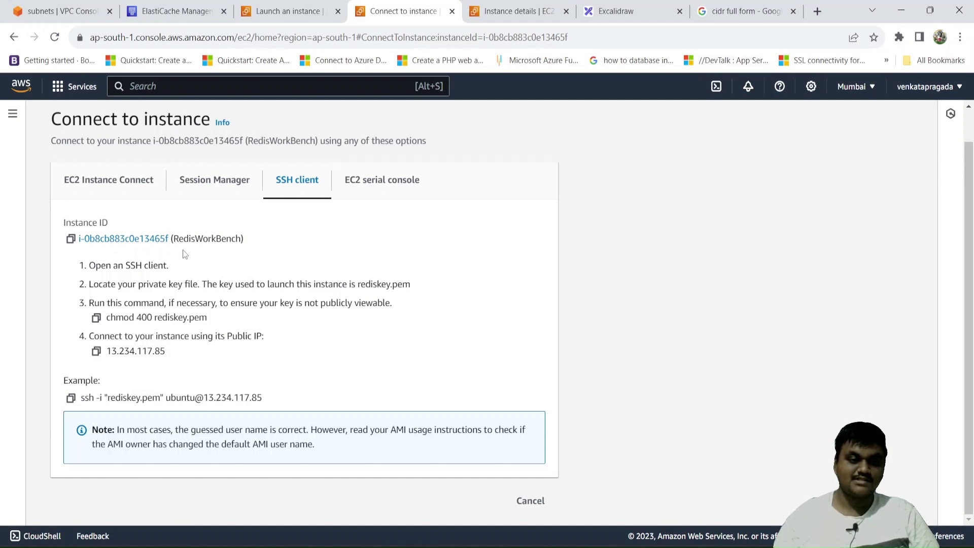
{"action": "left_click", "coordinate": [70, 399]}
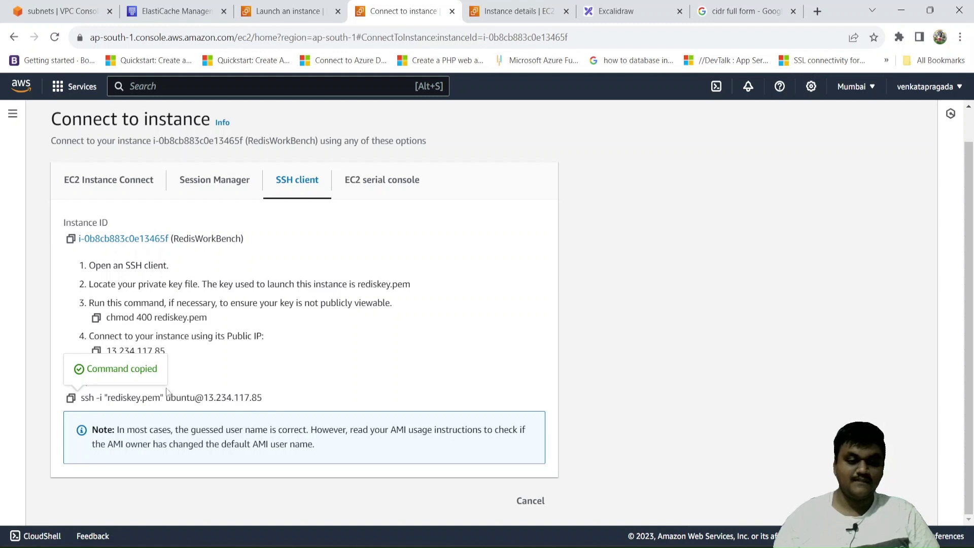
{"action": "left_click", "coordinate": [70, 399]}
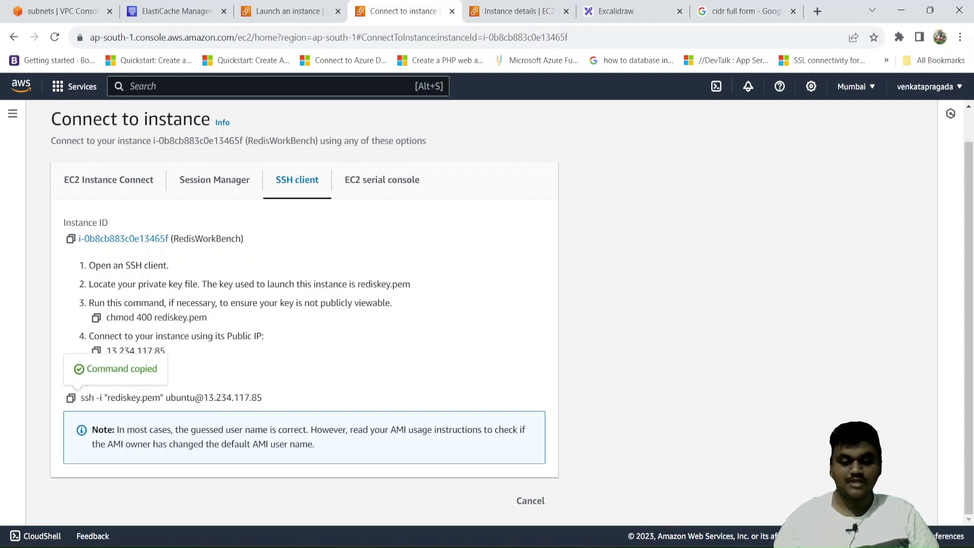
Search Windows for cmd, open Command Prompt and maximize its window.
{"action": "key", "text": "super"}
{"action": "type", "text": "c"}
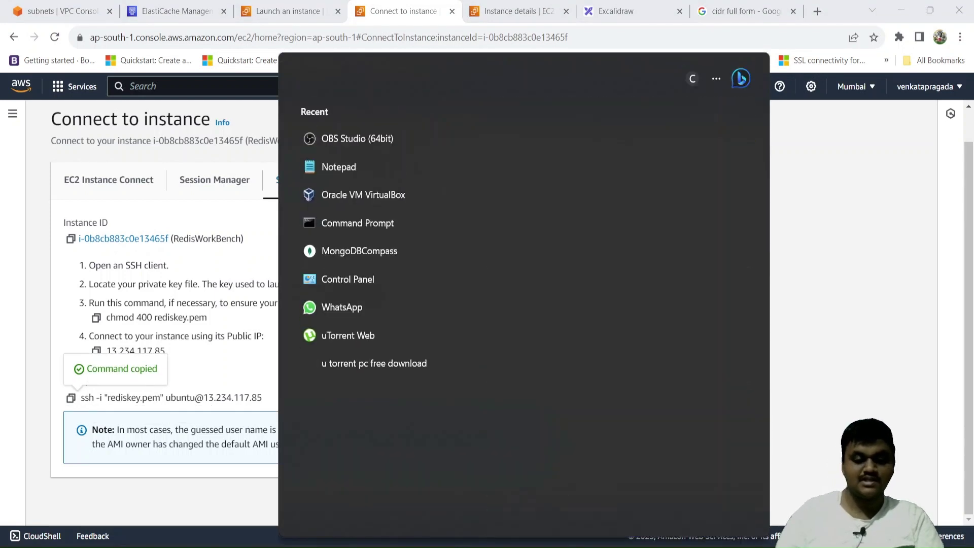
{"action": "type", "text": "md"}
{"action": "key", "text": "Return"}
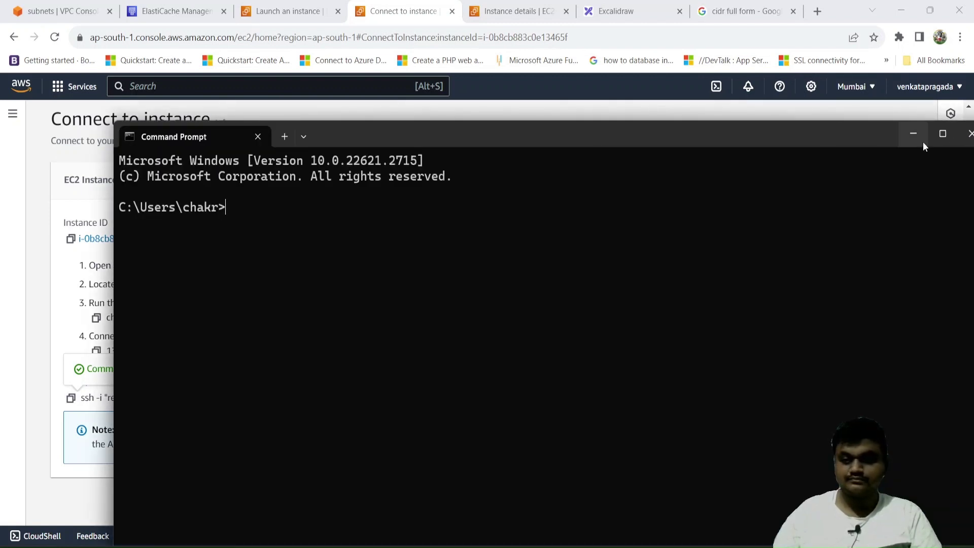
{"action": "left_click", "coordinate": [933, 142]}
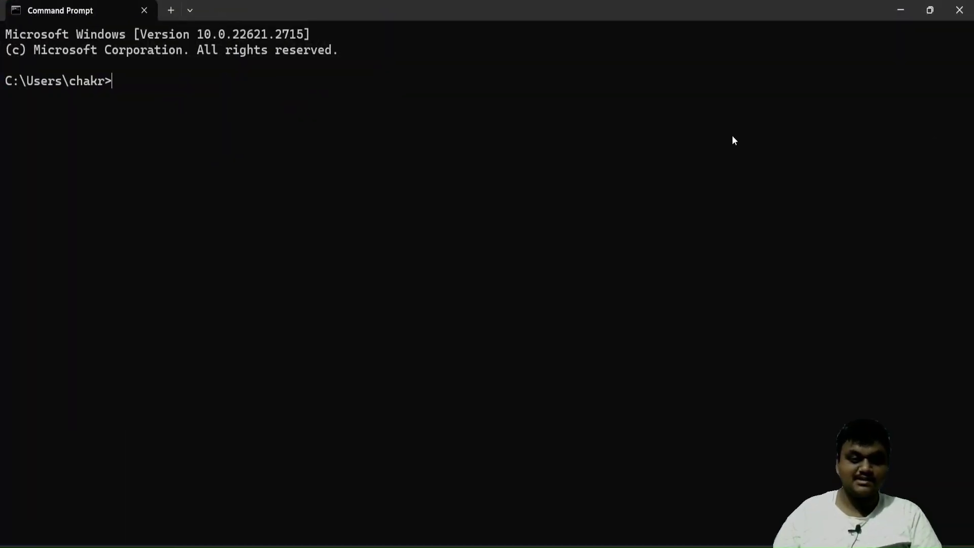
{"action": "type", "text": "d:"}
{"action": "key", "text": "Return"}
{"action": "type", "text": "cd"}
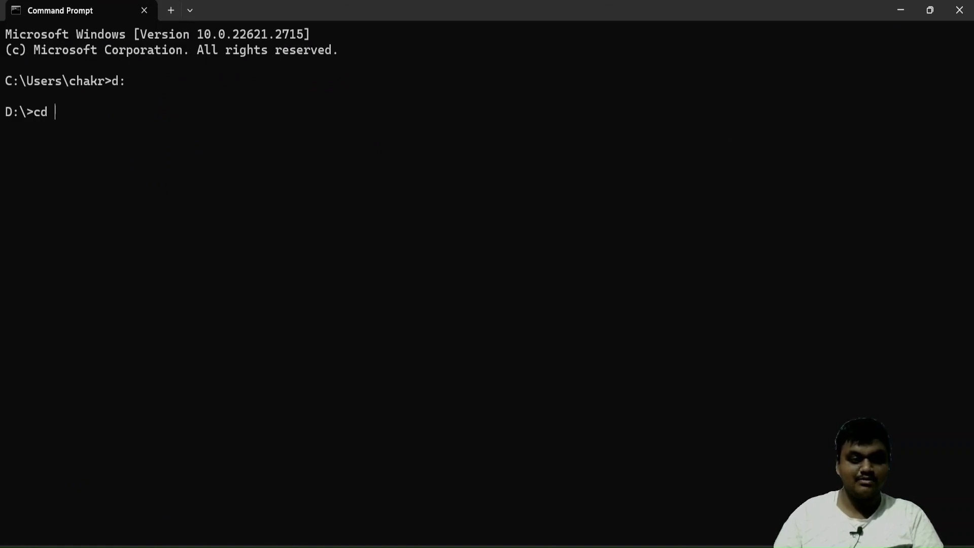
{"action": "key", "text": "BackSpace"}
{"action": "key", "text": "BackSpace"}
{"action": "key", "text": "BackSpace"}
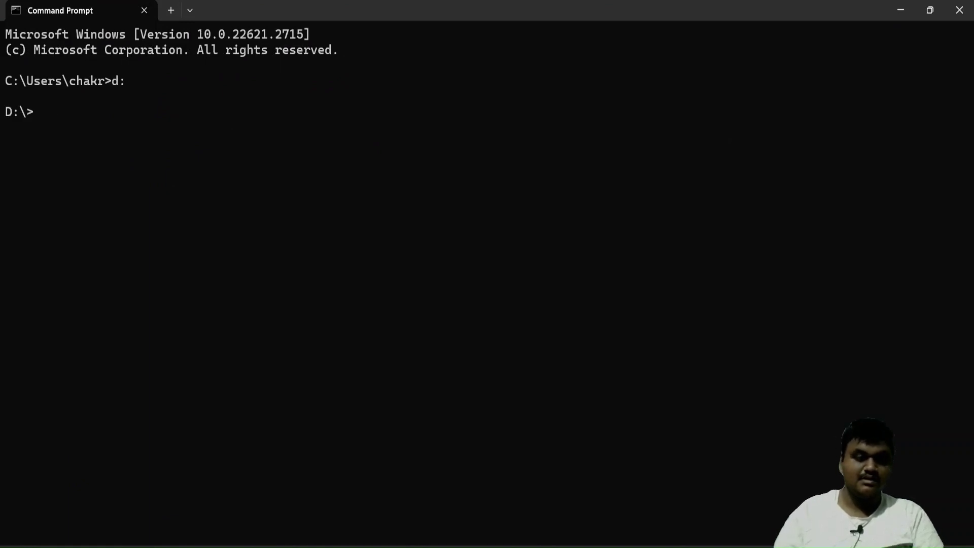
{"action": "type", "text": "c:"}
{"action": "key", "text": "Return"}
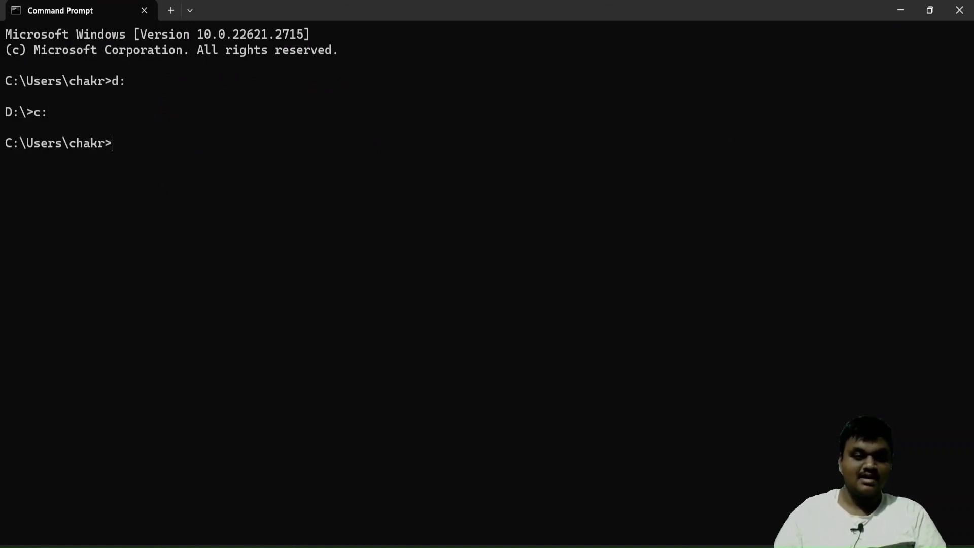
{"action": "type", "text": "c"}
{"action": "key", "text": "BackSpace"}
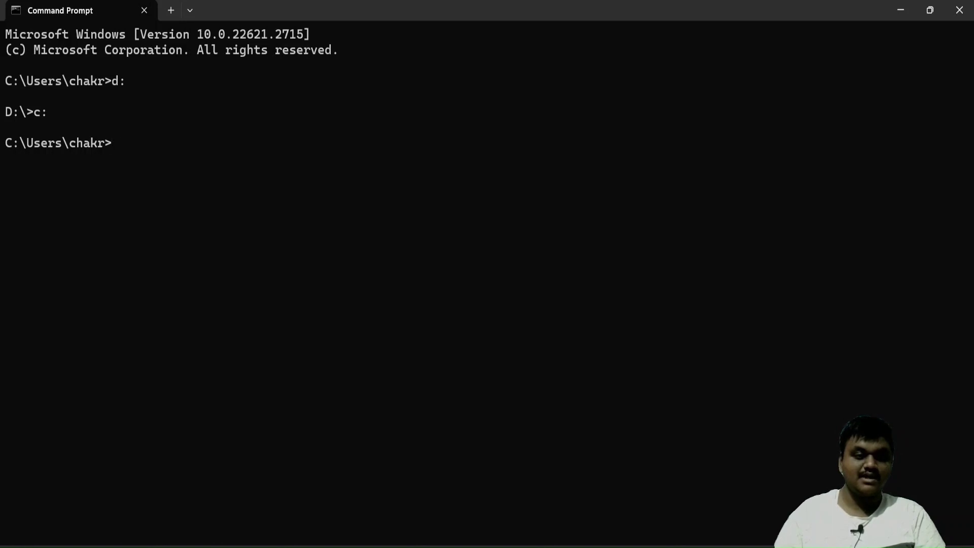
{"action": "type", "text": "cd Downloads"}
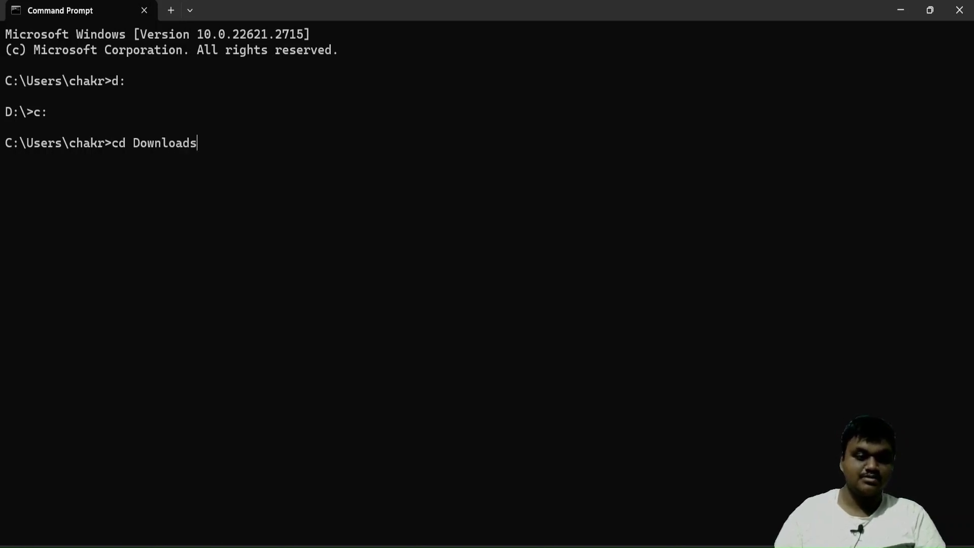
{"action": "key", "text": "Return"}
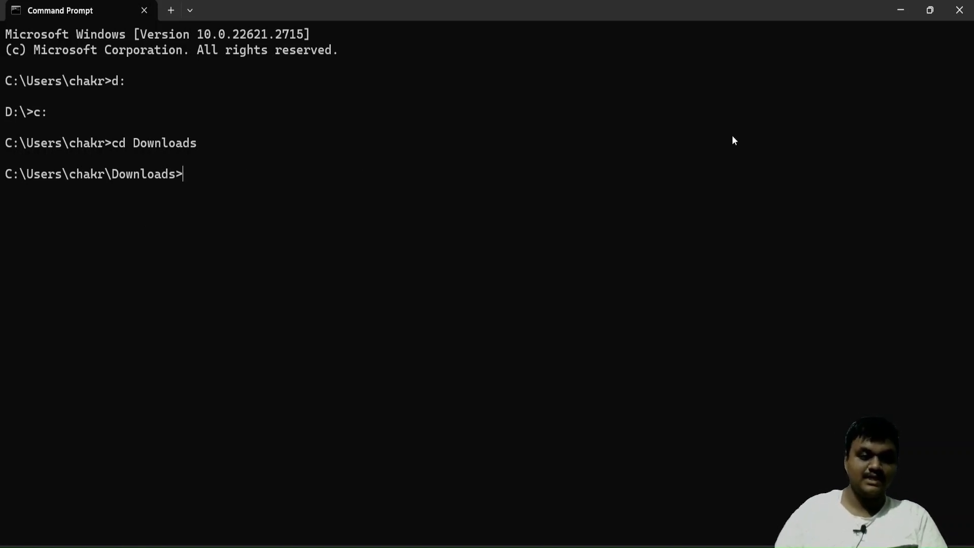
{"action": "key", "text": "ctrl+v"}
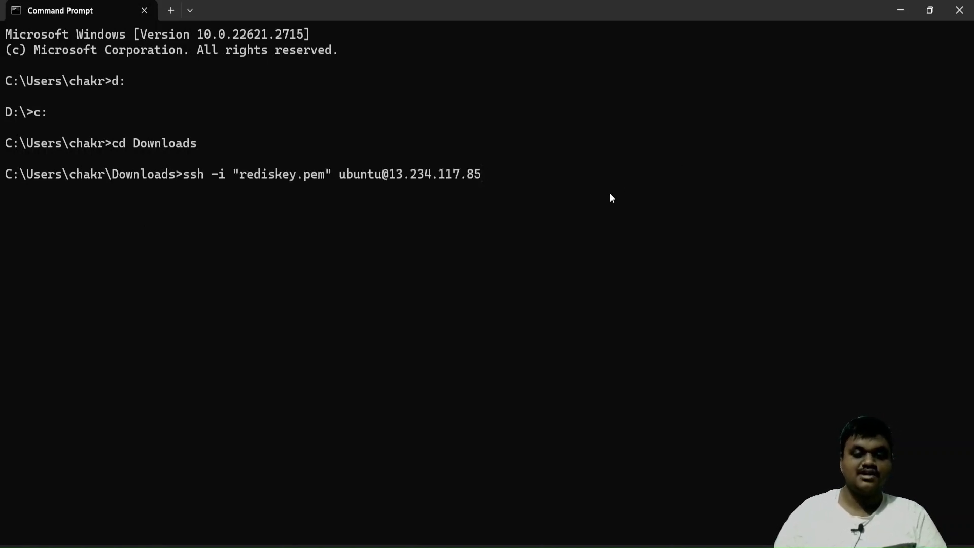
{"action": "key", "text": "Return"}
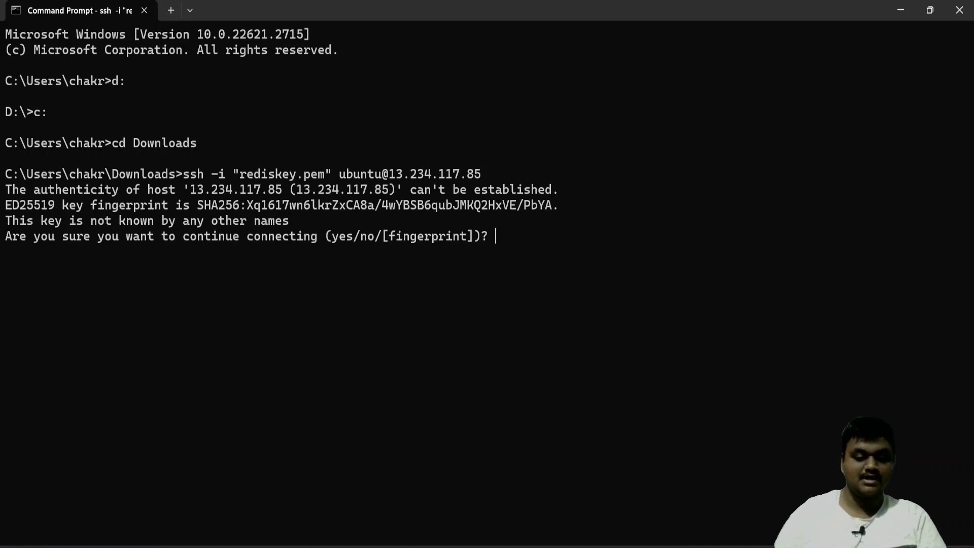
Accept the unknown host by answering yes, and list the contents of the remote home directory with ls.
{"action": "type", "text": "yes"}
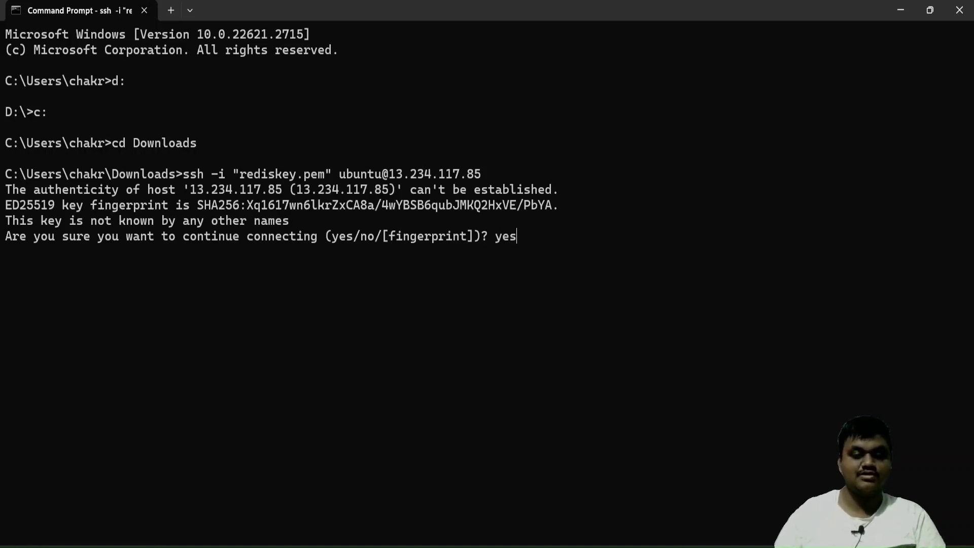
{"action": "key", "text": "Return"}
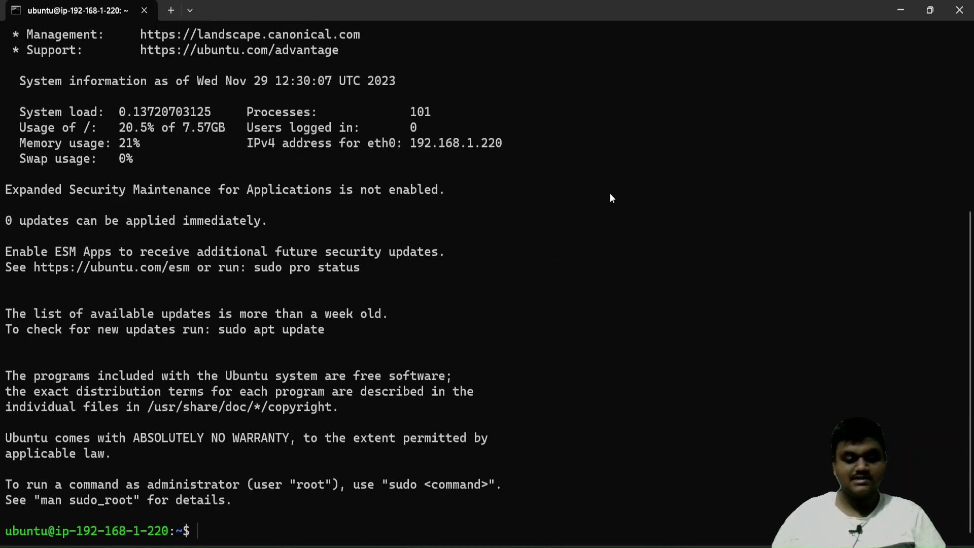
{"action": "type", "text": "ls"}
{"action": "key", "text": "Return"}
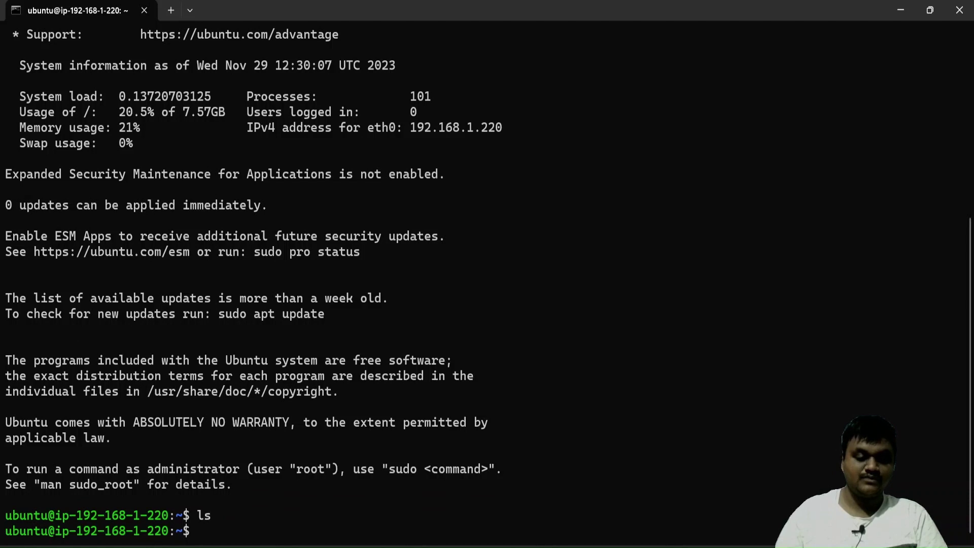
{"action": "type", "text": "mkdir"}
{"action": "key", "text": "BackSpace"}
{"action": "key", "text": "BackSpace"}
{"action": "key", "text": "BackSpace"}
{"action": "key", "text": "BackSpace"}
{"action": "key", "text": "BackSpace"}
{"action": "key", "text": "BackSpace"}
{"action": "key", "text": "BackSpace"}
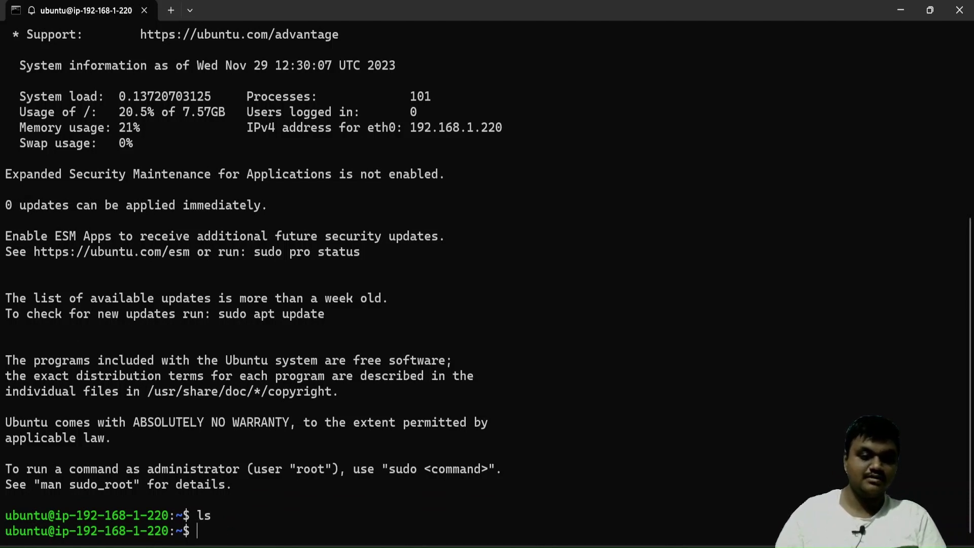
Switch to the ElastiCache page in the browser and go from rediscachenodejs to the Redis caches list.
{"action": "key", "text": "alt+Tab"}
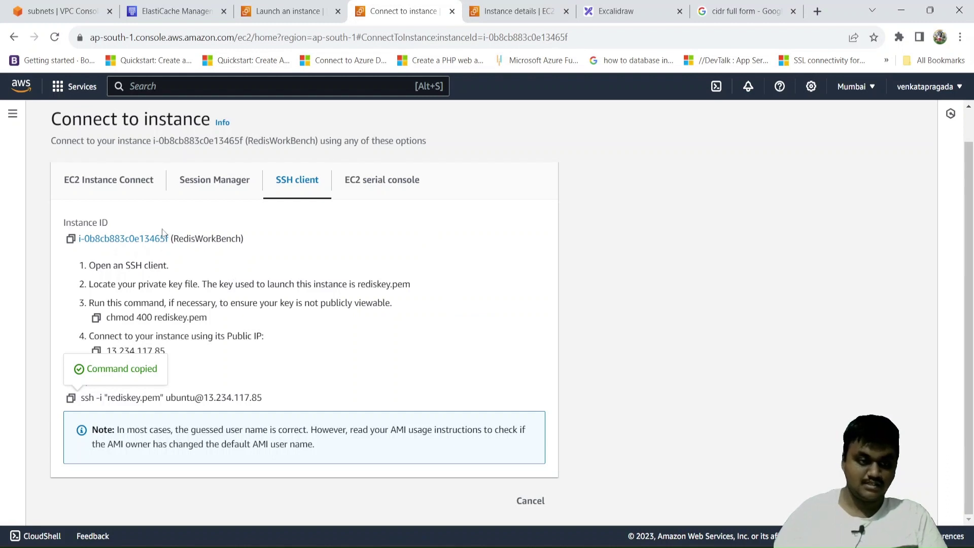
{"action": "left_click", "coordinate": [173, 11]}
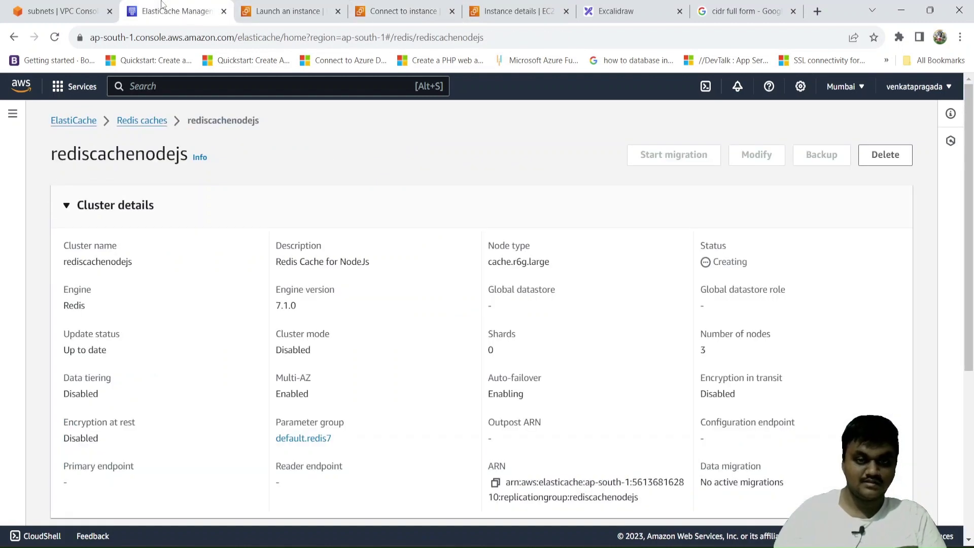
{"action": "left_click", "coordinate": [163, 127]}
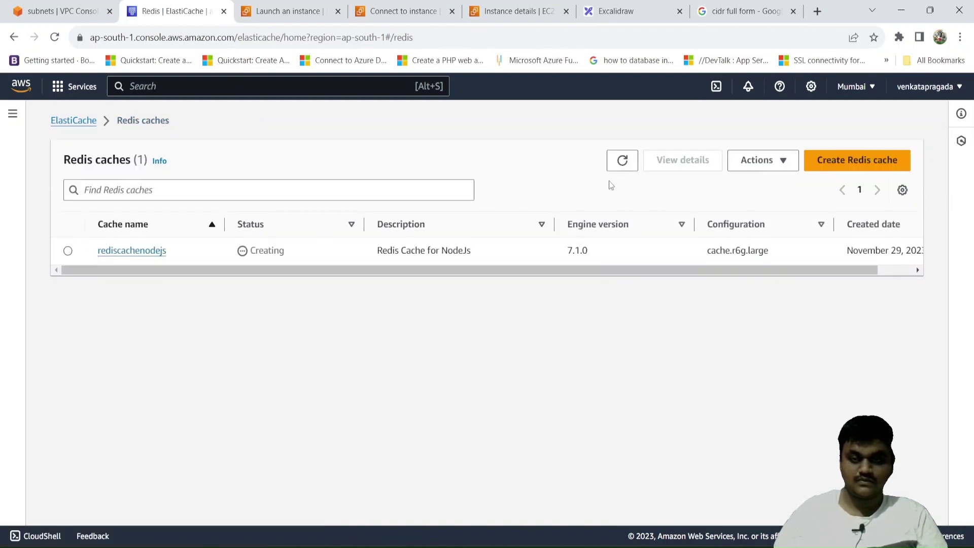
Refresh the Redis caches list repeatedly to check the creation status of rediscachenodejs.
{"action": "left_click", "coordinate": [623, 161]}
{"action": "left_click", "coordinate": [623, 165]}
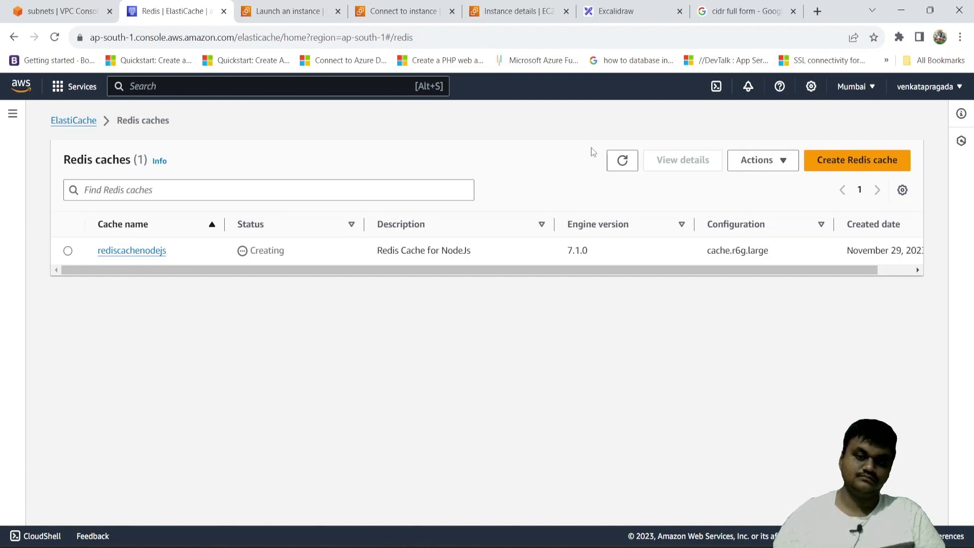
{"action": "left_click", "coordinate": [621, 161]}
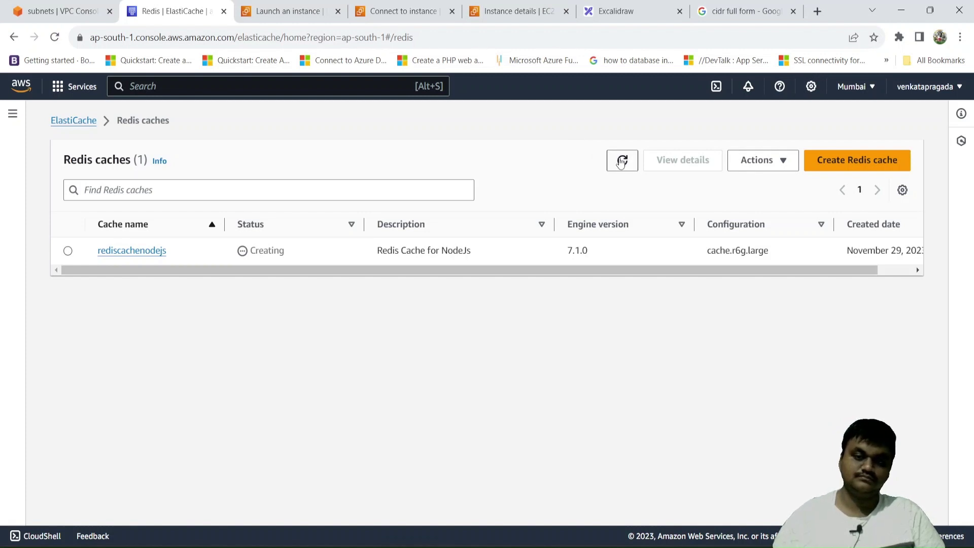
{"action": "left_click", "coordinate": [622, 162]}
{"action": "left_click", "coordinate": [622, 161]}
{"action": "left_click", "coordinate": [622, 161]}
{"action": "left_click", "coordinate": [622, 161]}
{"action": "left_click", "coordinate": [621, 162]}
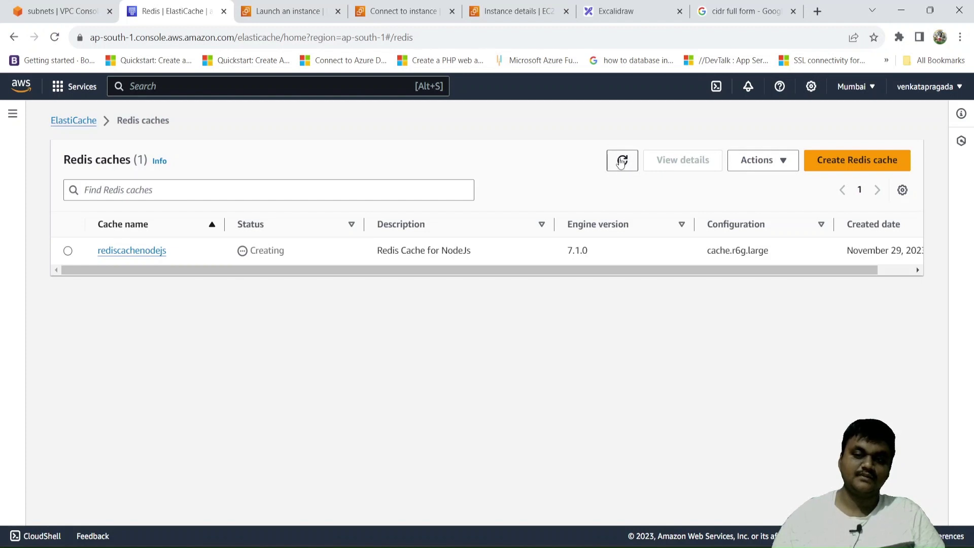
{"action": "left_click", "coordinate": [622, 160]}
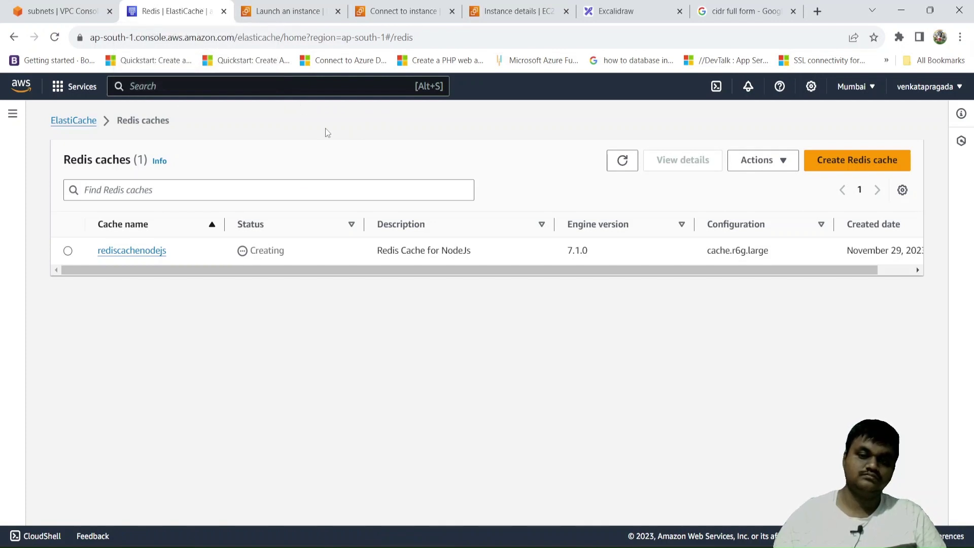
{"action": "scroll", "coordinate": [453, 237], "scroll_direction": "right", "scroll_amount": 1}
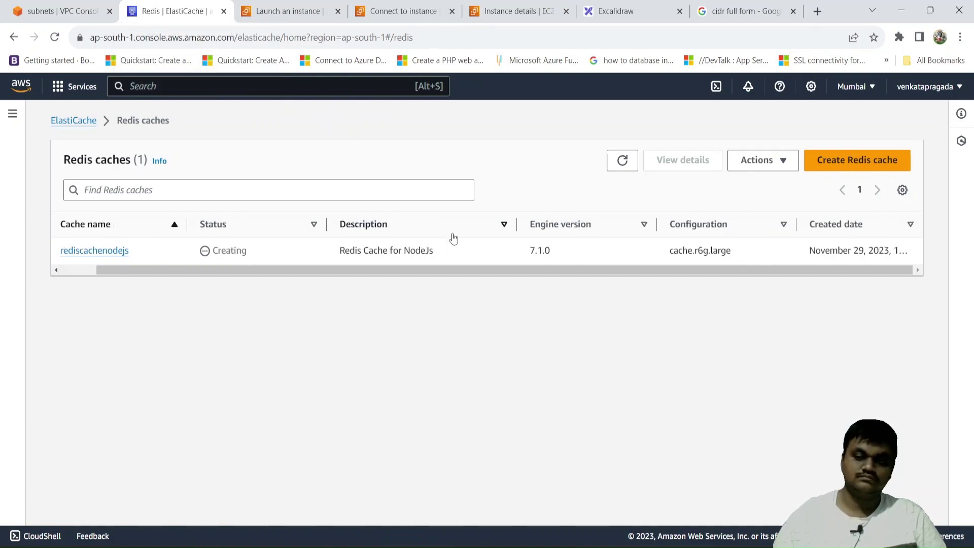
{"action": "scroll", "coordinate": [453, 236], "scroll_direction": "left", "scroll_amount": 1}
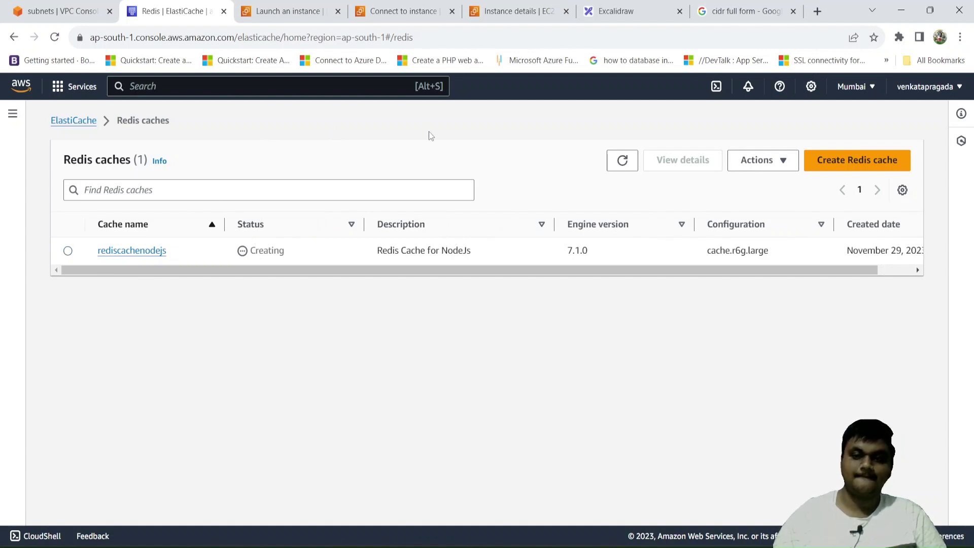
{"action": "left_click", "coordinate": [627, 160]}
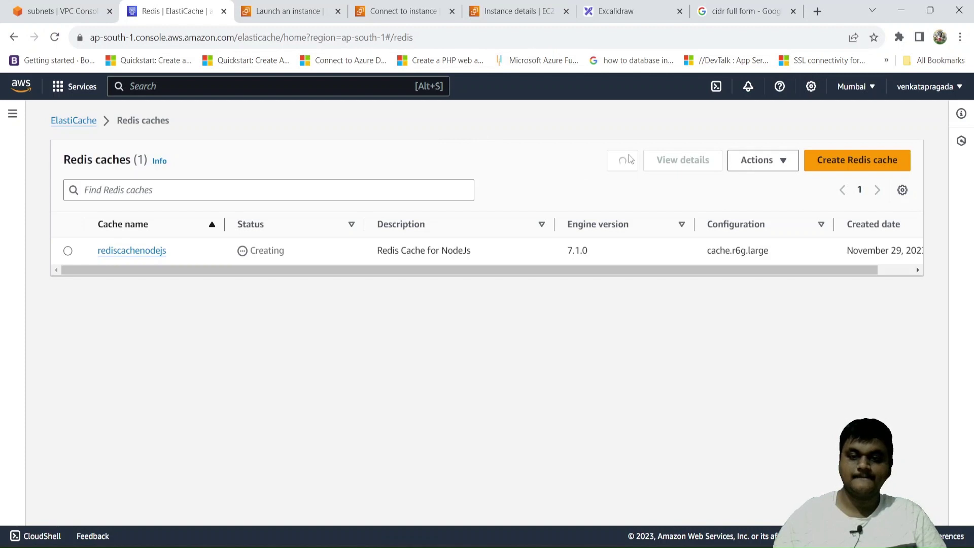
{"action": "left_click", "coordinate": [629, 160]}
{"action": "left_click", "coordinate": [630, 160]}
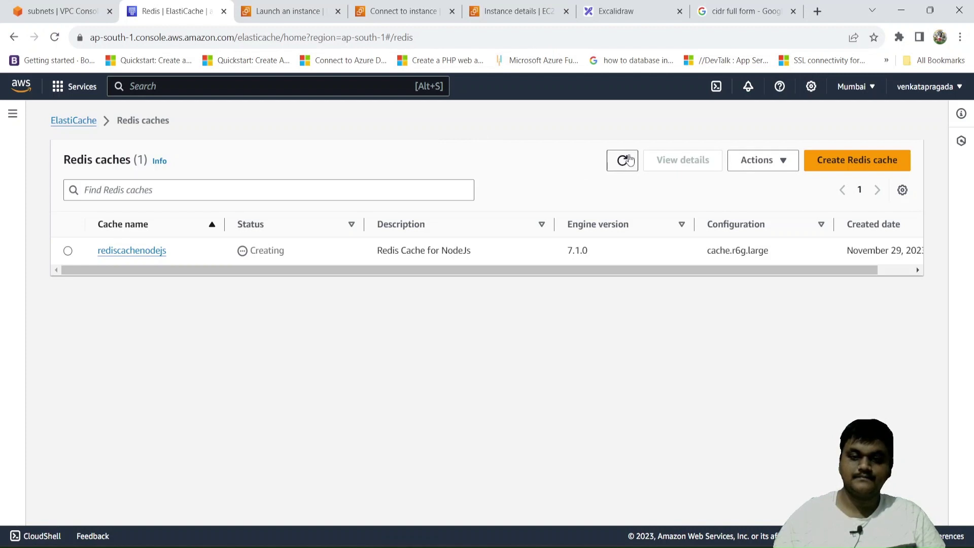
{"action": "left_click", "coordinate": [629, 161]}
{"action": "left_click", "coordinate": [629, 160]}
{"action": "left_click", "coordinate": [630, 160]}
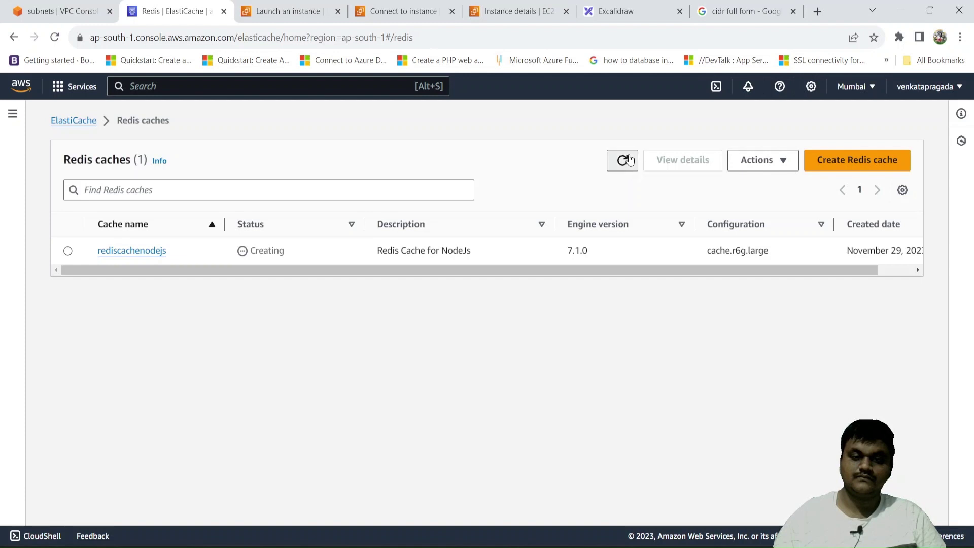
{"action": "left_click", "coordinate": [630, 160]}
{"action": "left_click", "coordinate": [630, 160]}
{"action": "left_click", "coordinate": [629, 160]}
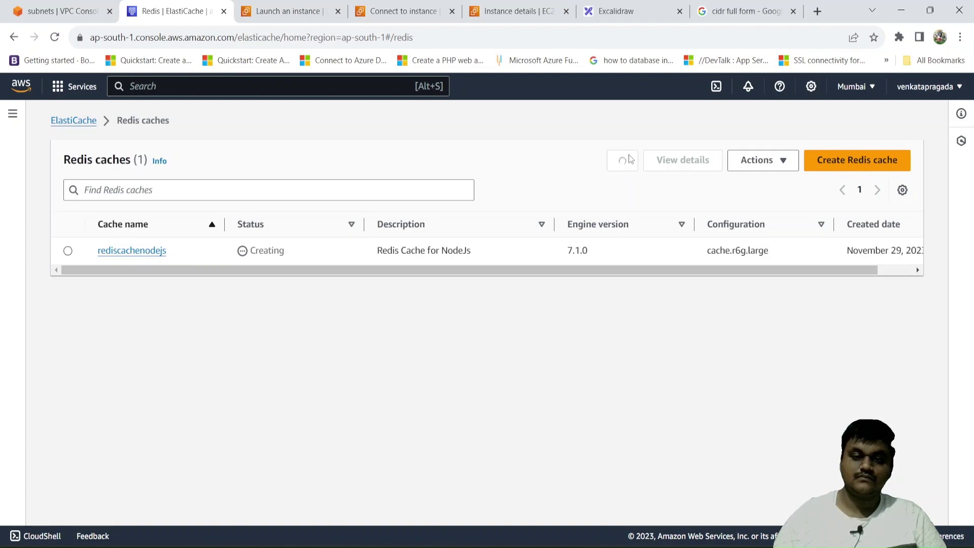
{"action": "left_click", "coordinate": [629, 161]}
{"action": "left_click", "coordinate": [629, 161]}
{"action": "left_click", "coordinate": [629, 160]}
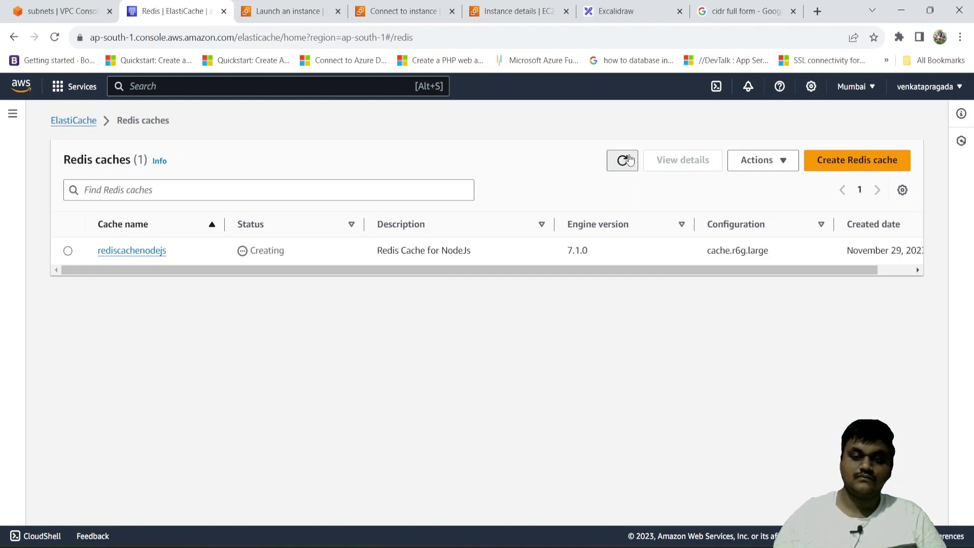
{"action": "left_click", "coordinate": [629, 161]}
{"action": "left_click", "coordinate": [630, 159]}
{"action": "left_click", "coordinate": [630, 160]}
{"action": "left_click", "coordinate": [629, 160]}
{"action": "left_click", "coordinate": [630, 160]}
{"action": "left_click", "coordinate": [629, 160]}
{"action": "left_click", "coordinate": [630, 159]}
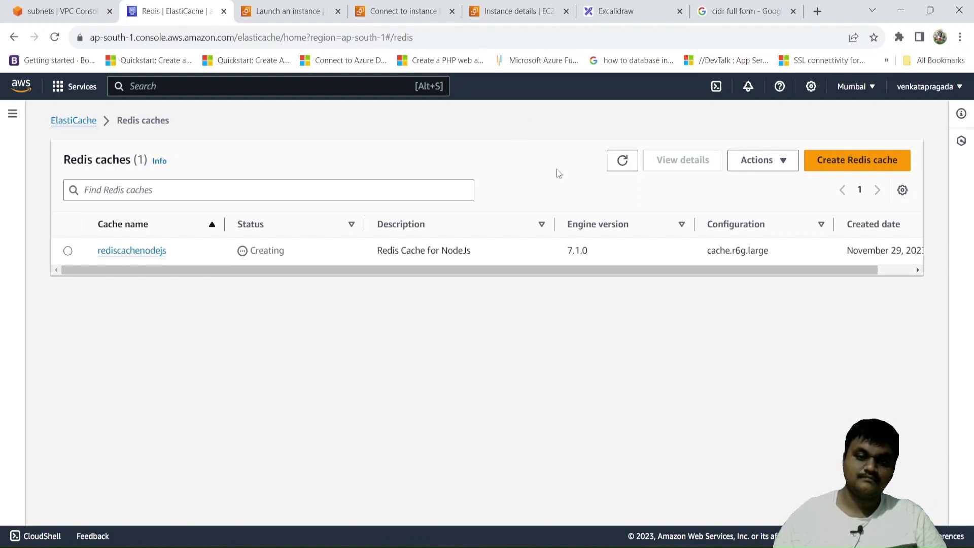
Open the rediscachenodejs cache and examine its cluster details and the status of each of its nodes.
{"action": "left_click", "coordinate": [150, 254]}
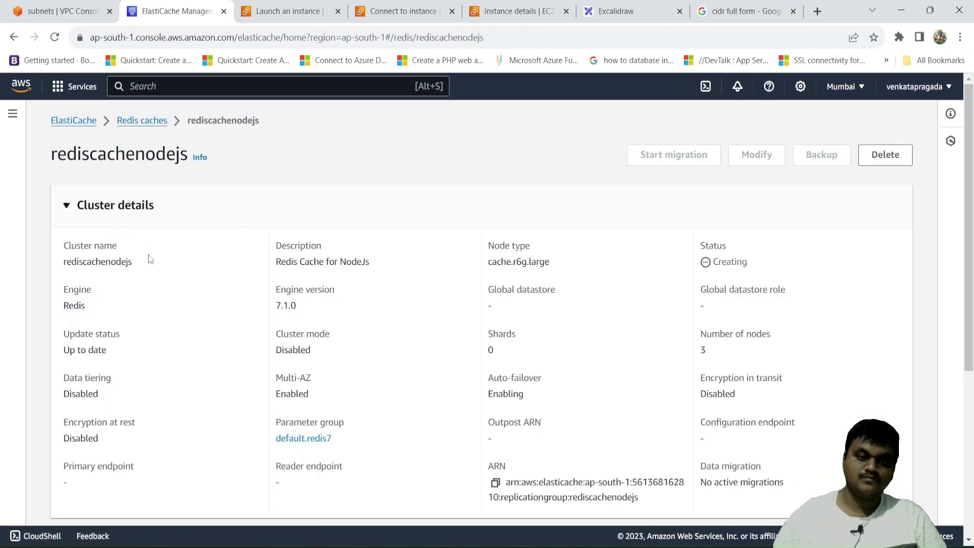
{"action": "scroll", "coordinate": [150, 260], "scroll_direction": "down", "scroll_amount": 5}
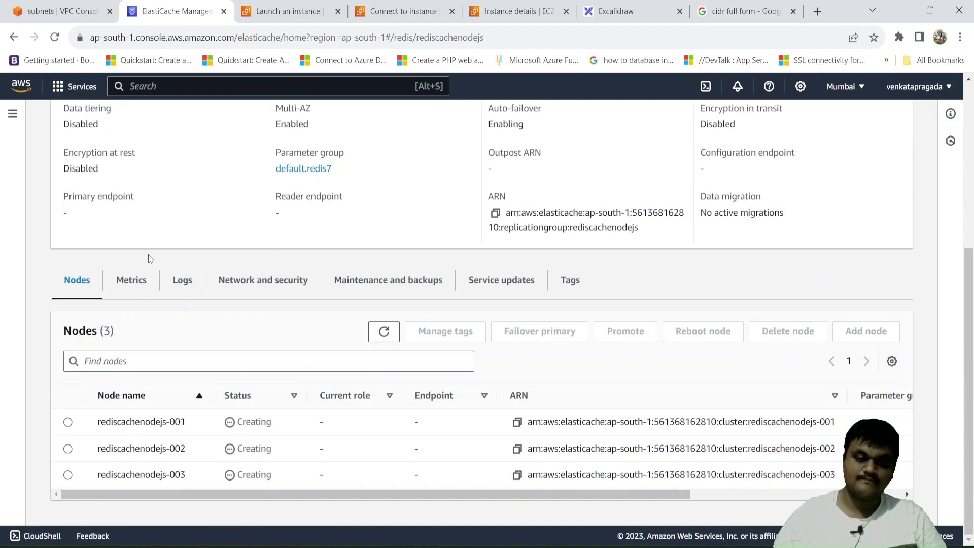
{"action": "scroll", "coordinate": [148, 254], "scroll_direction": "up", "scroll_amount": 5}
{"action": "scroll", "coordinate": [148, 254], "scroll_direction": "down", "scroll_amount": 5}
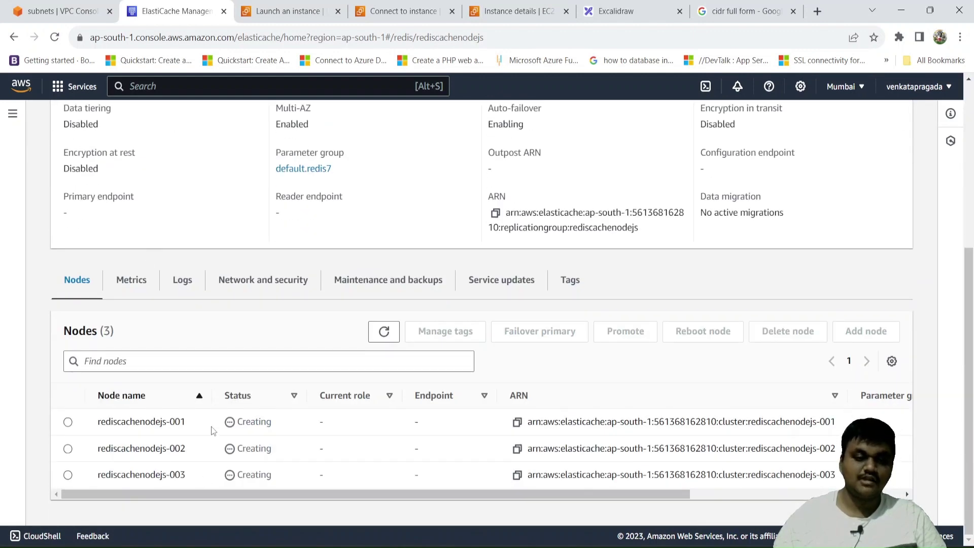
{"action": "double_click", "coordinate": [264, 423]}
{"action": "double_click", "coordinate": [266, 448]}
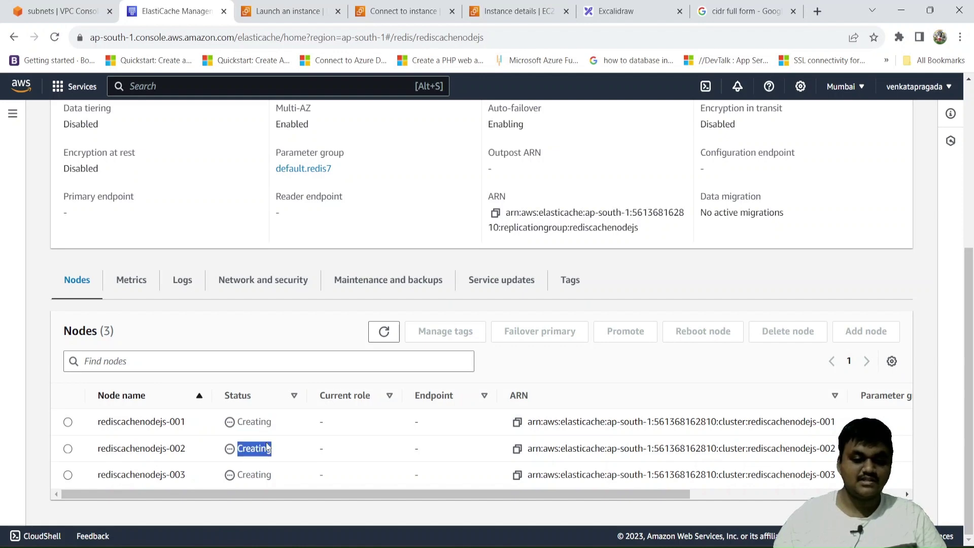
{"action": "double_click", "coordinate": [273, 475]}
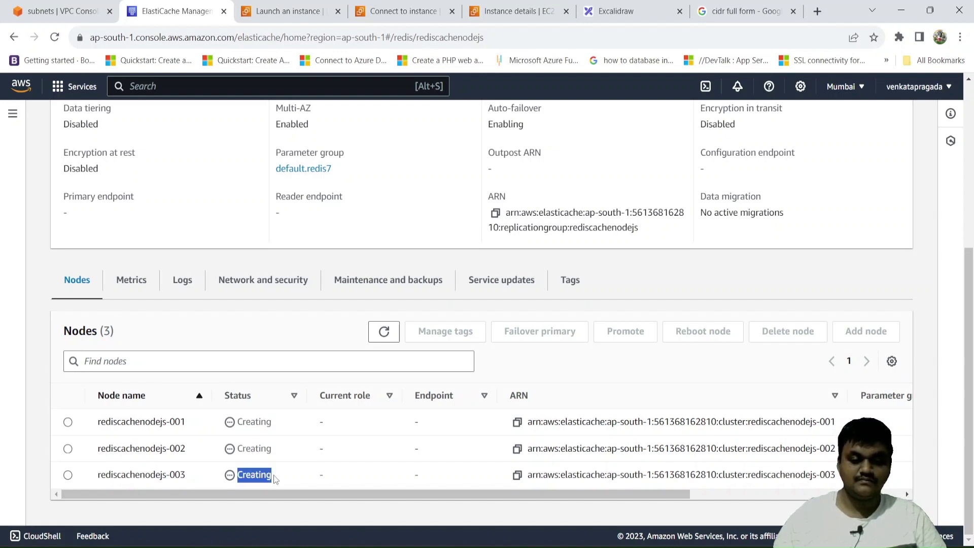
{"action": "scroll", "coordinate": [273, 475], "scroll_direction": "up", "scroll_amount": 5}
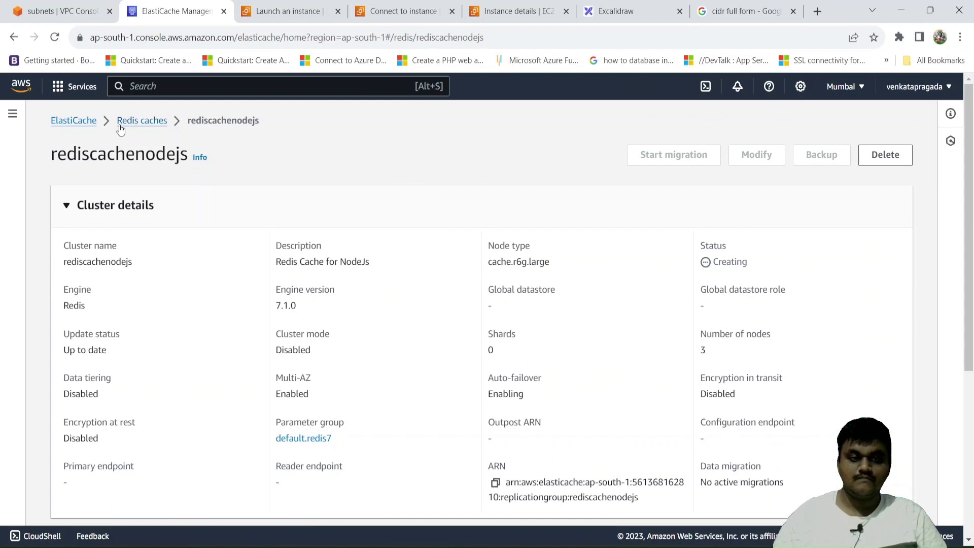
Go back to the Redis caches list and refresh it to recheck the cache's status.
{"action": "left_click", "coordinate": [141, 123]}
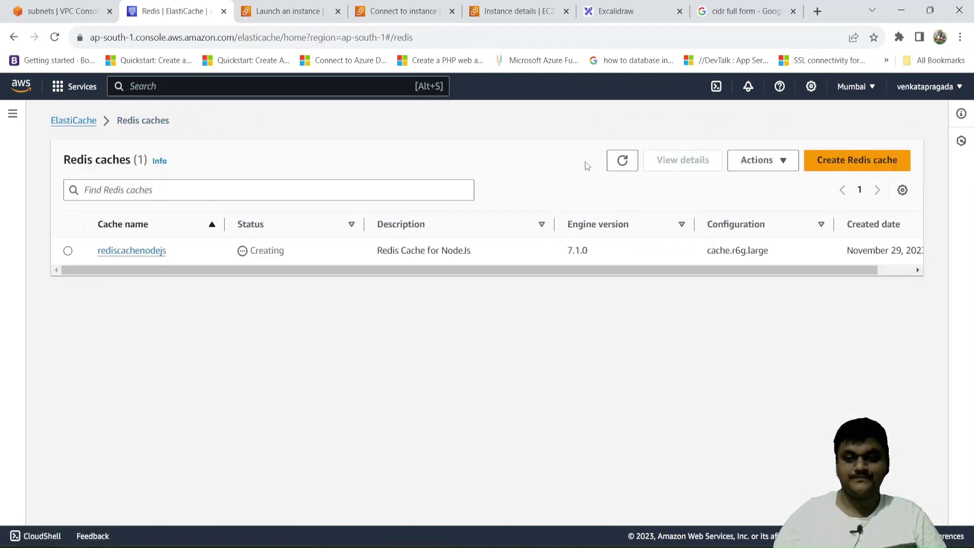
{"action": "left_click", "coordinate": [625, 166]}
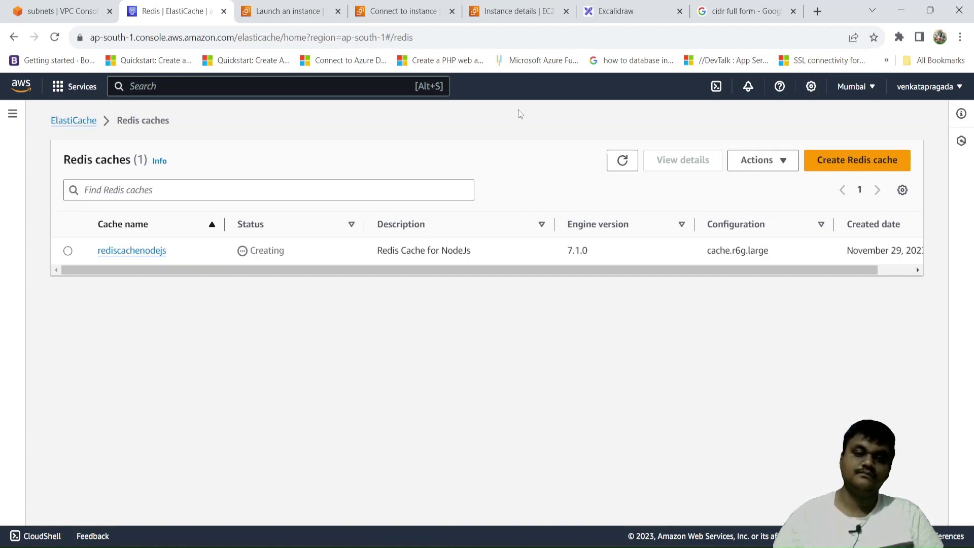
{"action": "left_click", "coordinate": [640, 7]}
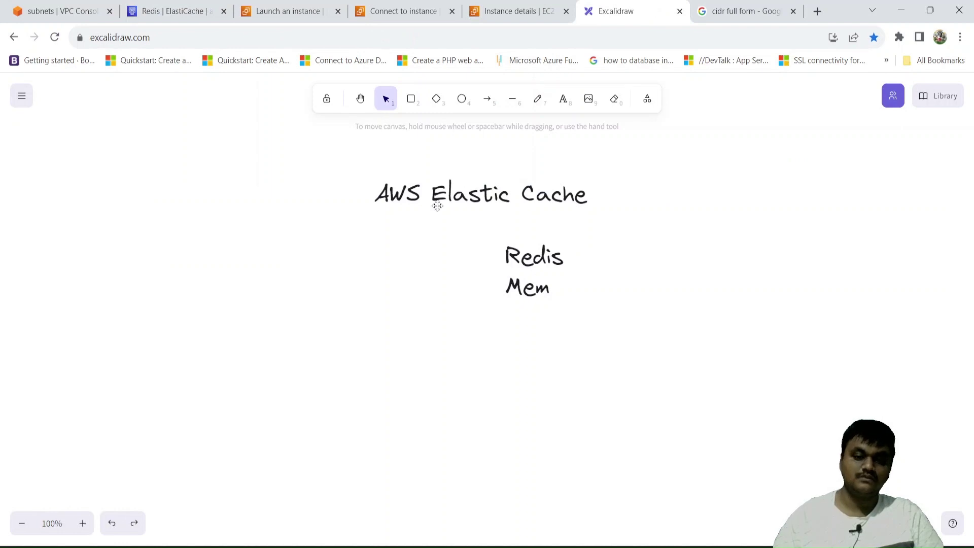
{"action": "left_click", "coordinate": [172, 11]}
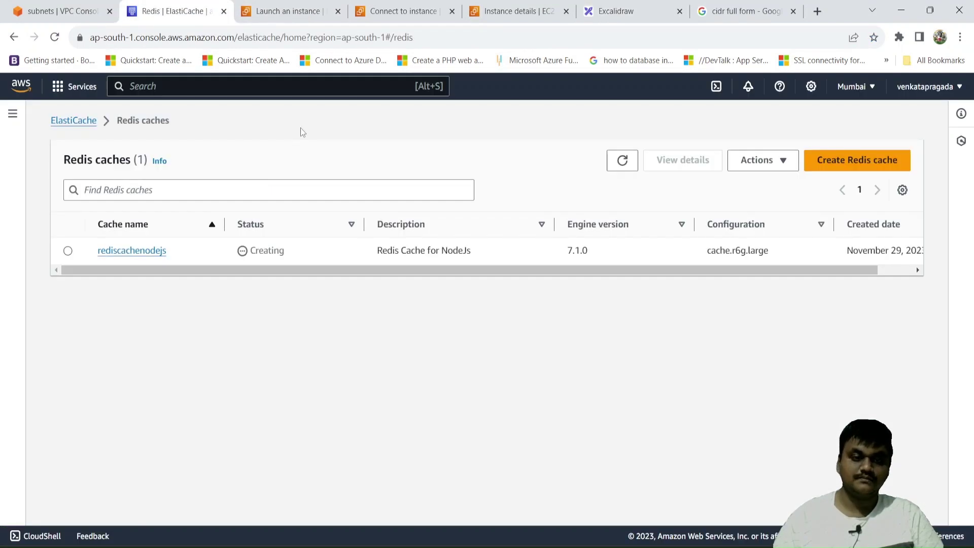
Switch to the Excalidraw canvas and start an extra-large text note reading "VPC" below the Redis and Mem text.
{"action": "left_click", "coordinate": [609, 7]}
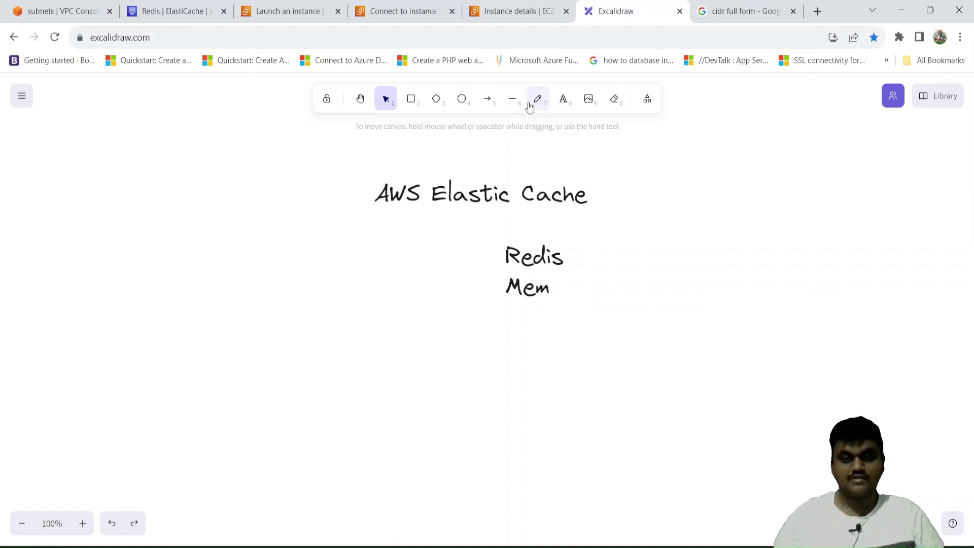
{"action": "left_click", "coordinate": [562, 101]}
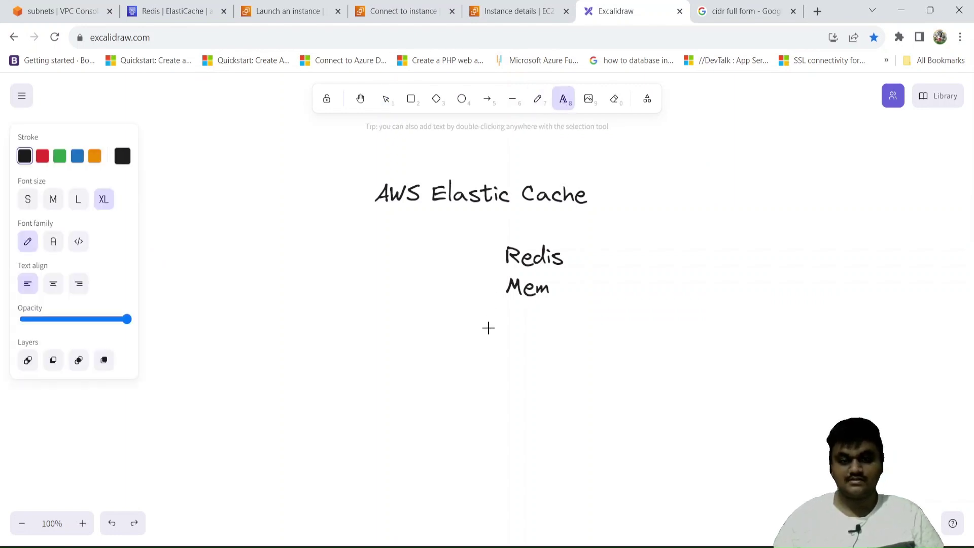
{"action": "left_click", "coordinate": [370, 313]}
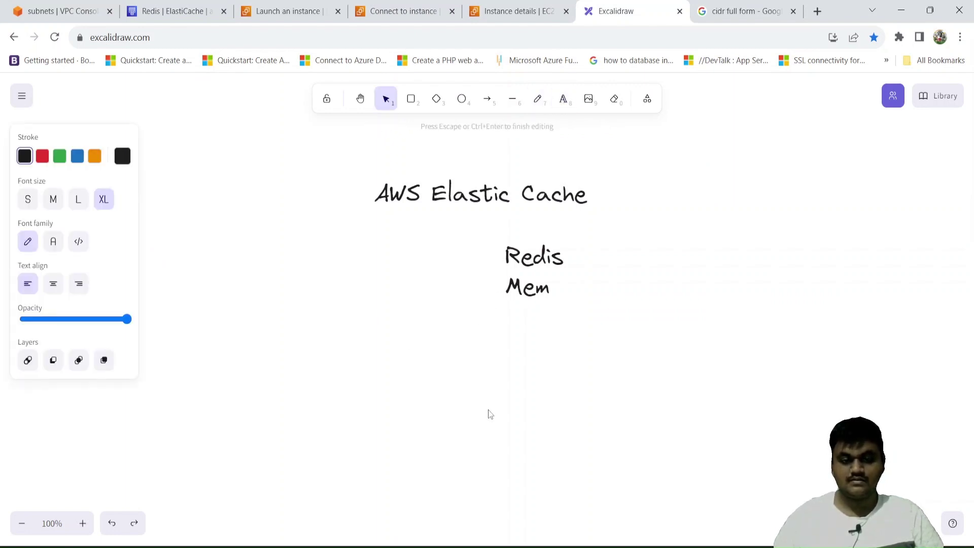
{"action": "type", "text": "Vpc"}
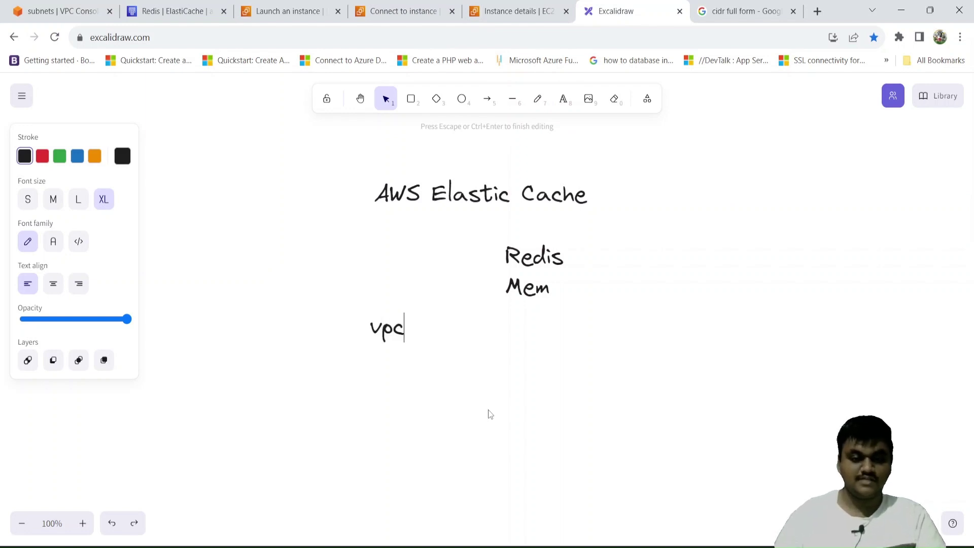
{"action": "key", "text": "BackSpace"}
{"action": "key", "text": "BackSpace"}
{"action": "key", "text": "BackSpace"}
{"action": "type", "text": "VPC"}
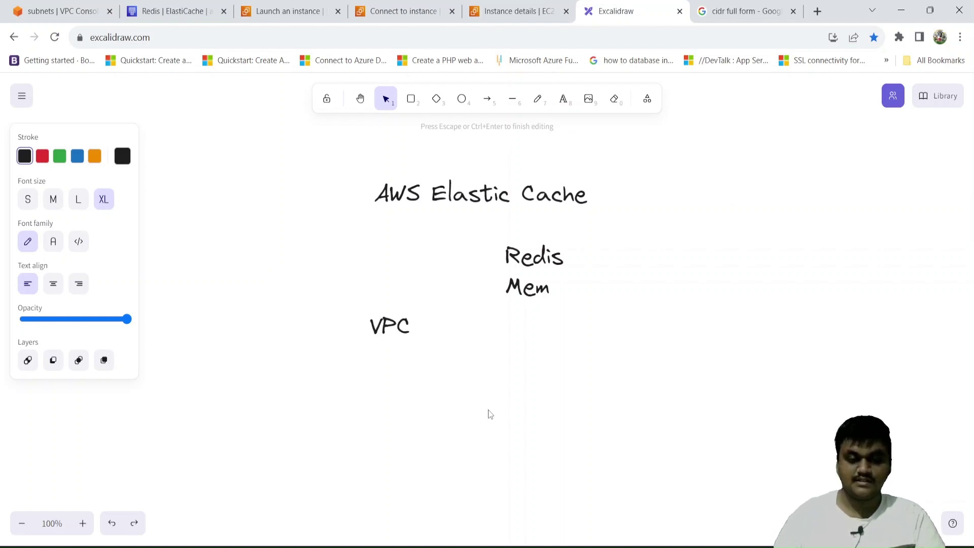
Add a second line reading "Subnets", with a capital S, under "VPC" in the text note.
{"action": "key", "text": "Return"}
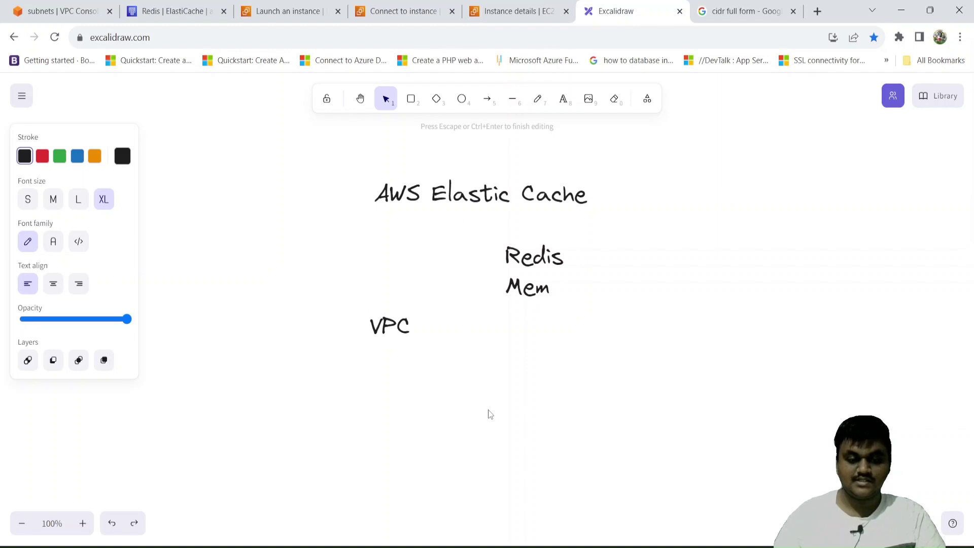
{"action": "type", "text": "subnets"}
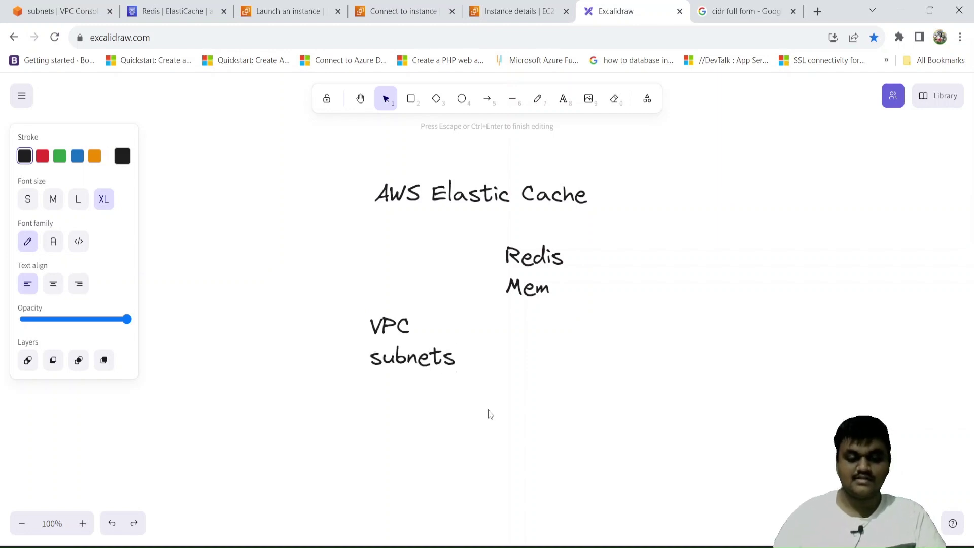
{"action": "key", "text": "Left"}
{"action": "key", "text": "Left"}
{"action": "key", "text": "Left"}
{"action": "key", "text": "Left"}
{"action": "key", "text": "Left"}
{"action": "key", "text": "Left"}
{"action": "key", "text": "BackSpace"}
{"action": "type", "text": "S"}
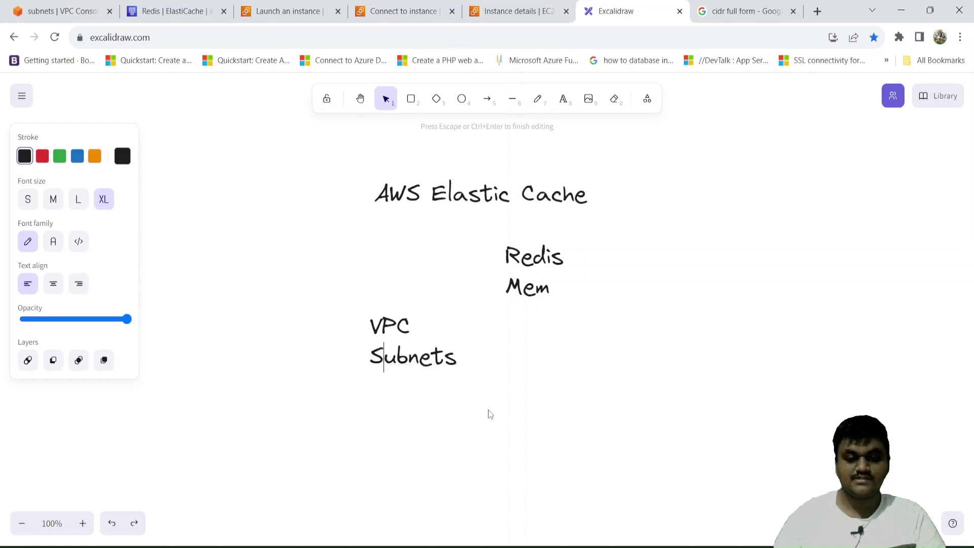
{"action": "key", "text": "Right"}
{"action": "key", "text": "Right"}
{"action": "key", "text": "Right"}
{"action": "key", "text": "Right"}
{"action": "key", "text": "Right"}
{"action": "key", "text": "Right"}
Add the line "Internet and Attach to VPC" below "Subnets" in the text note.
{"action": "key", "text": "Return"}
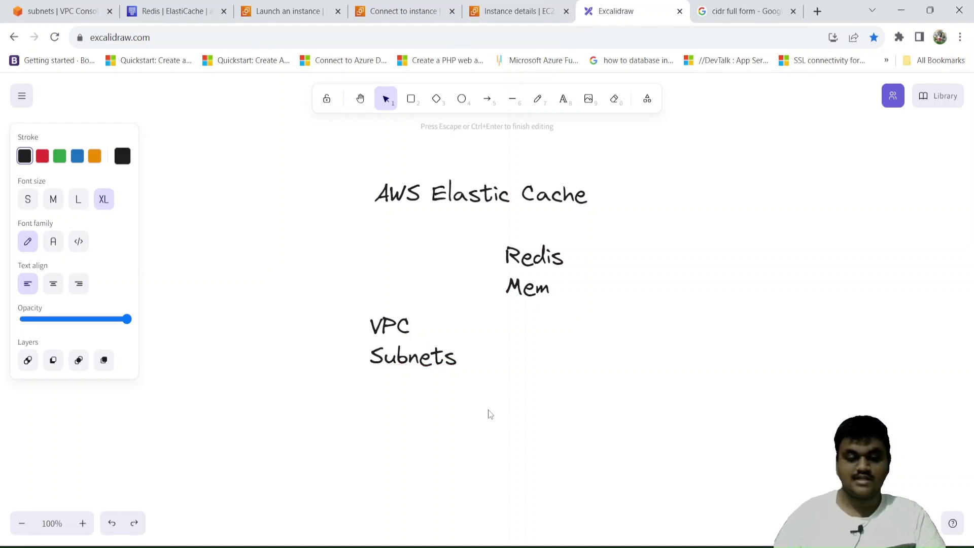
{"action": "type", "text": "Internet"}
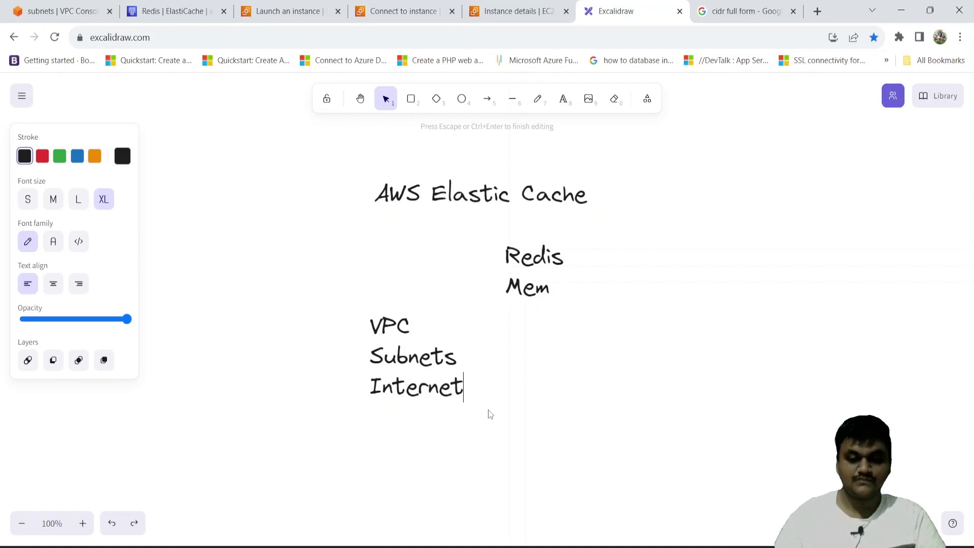
{"action": "type", "text": " and"}
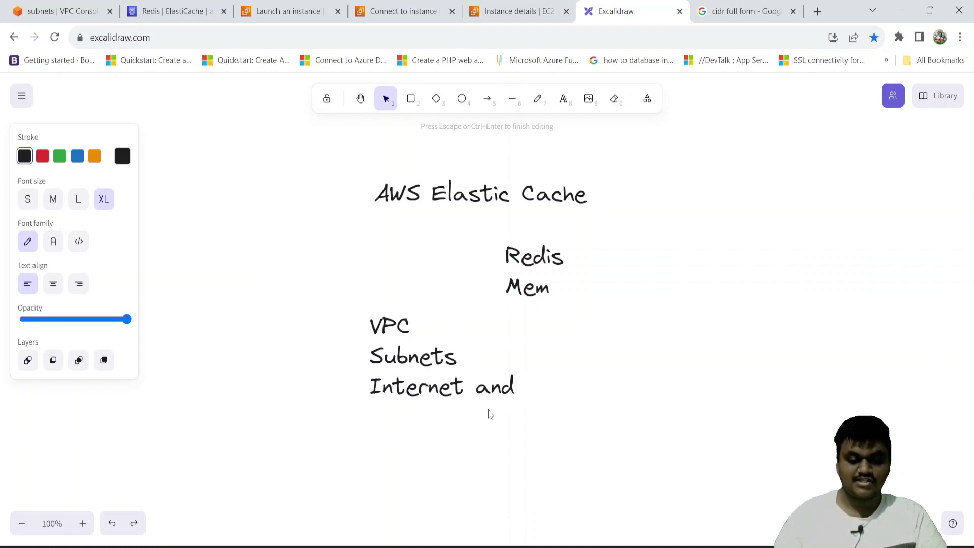
{"action": "type", "text": " at"}
{"action": "key", "text": "BackSpace"}
{"action": "key", "text": "BackSpace"}
{"action": "type", "text": "A"}
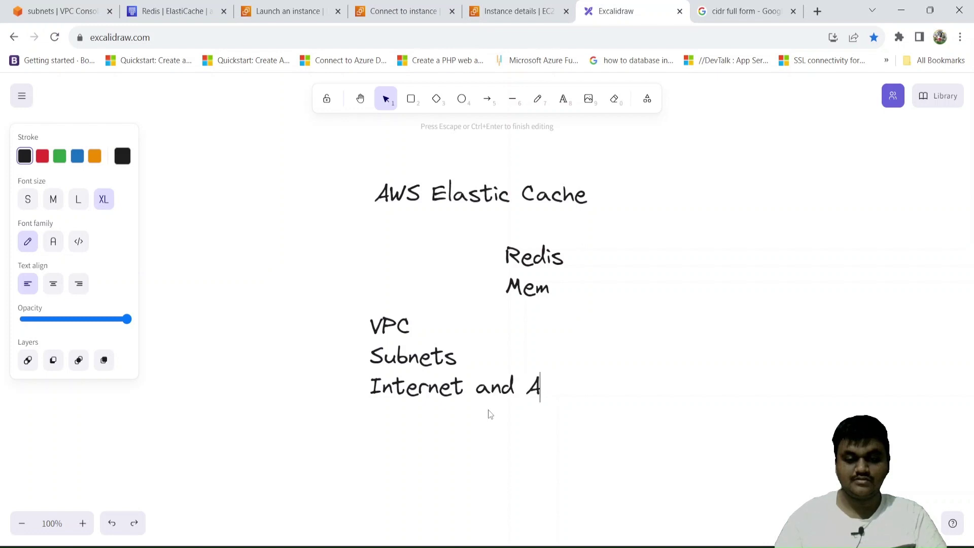
{"action": "type", "text": "ttache"}
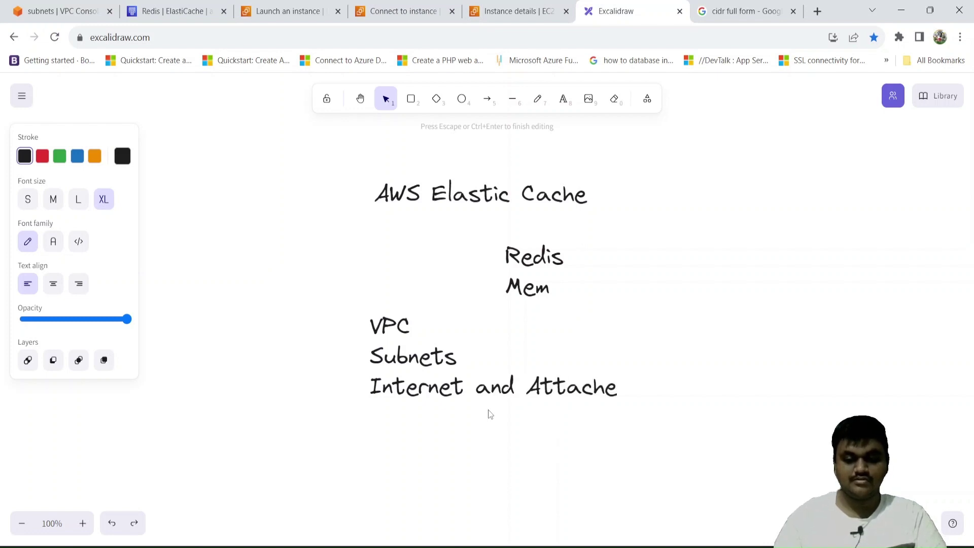
{"action": "key", "text": "BackSpace"}
{"action": "type", "text": "to VPC"}
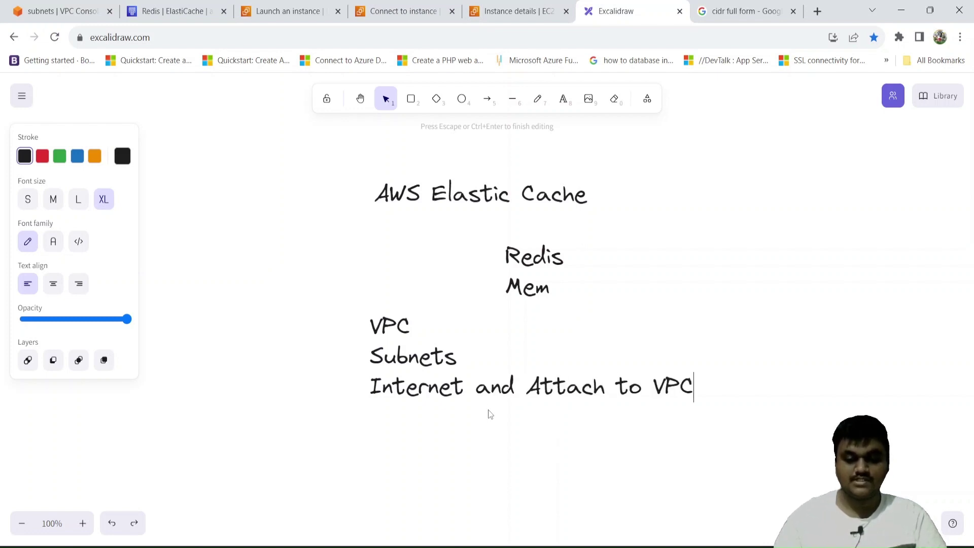
Begin the next note line with "Router , configure router to".
{"action": "key", "text": "Return"}
{"action": "type", "text": "Ro"}
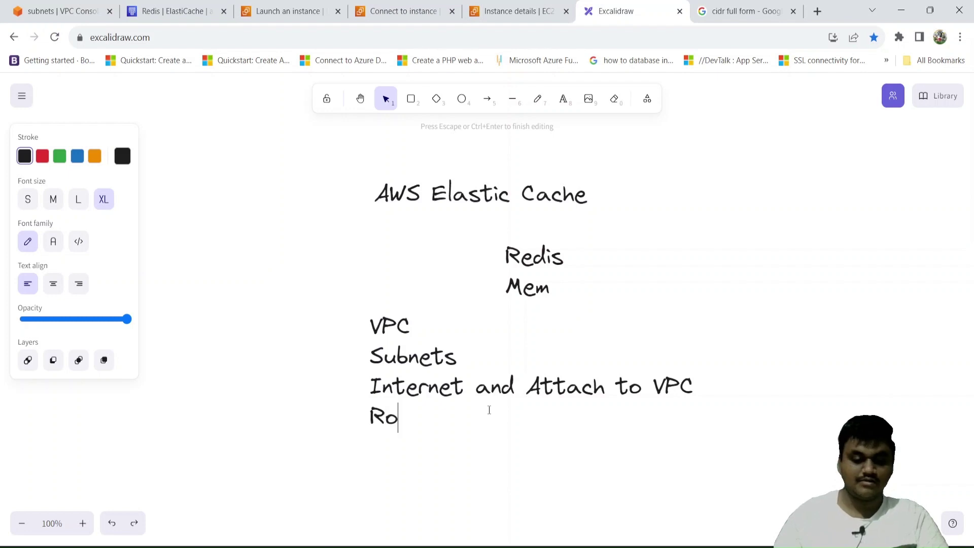
{"action": "type", "text": "uter"}
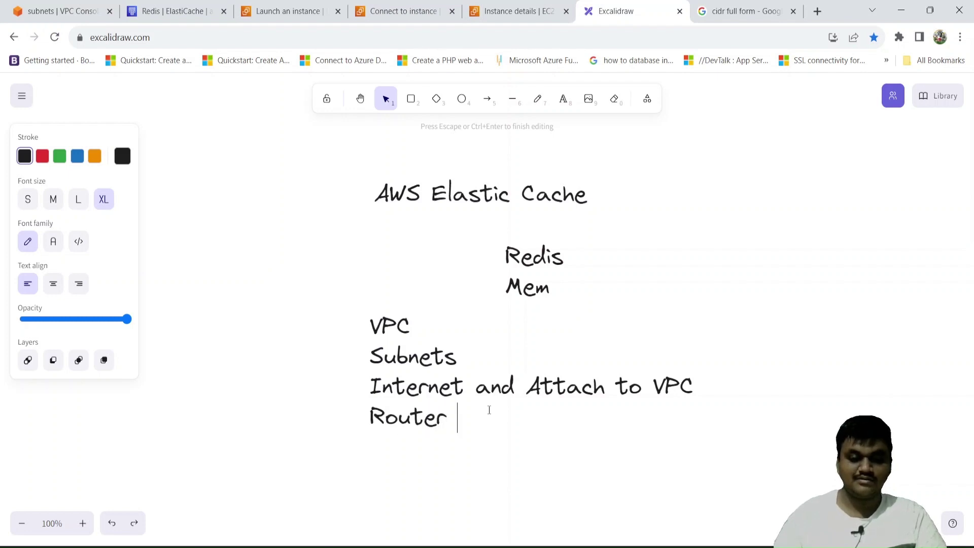
{"action": "type", "text": " and"}
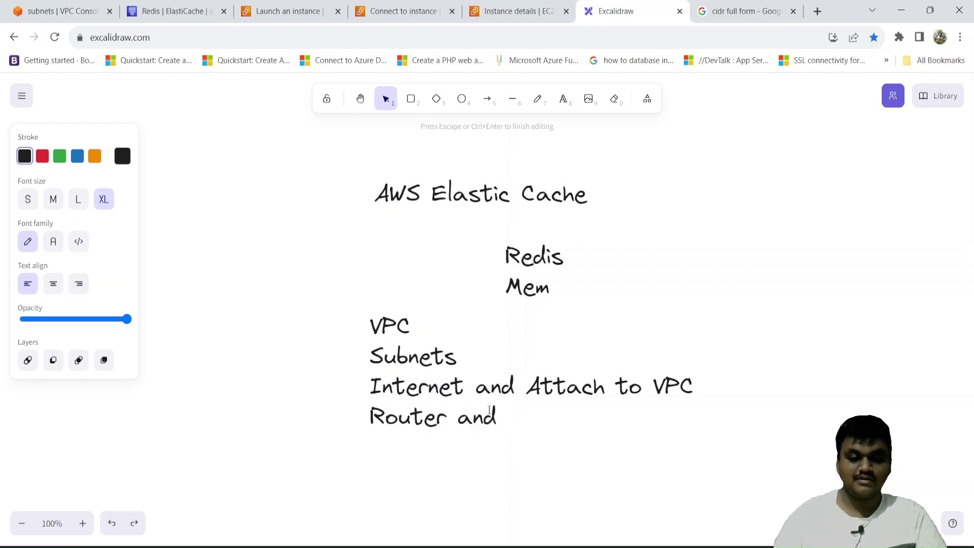
{"action": "key", "text": "BackSpace"}
{"action": "key", "text": "BackSpace"}
{"action": "key", "text": "BackSpace"}
{"action": "key", "text": "BackSpace"}
{"action": "type", "text": ","}
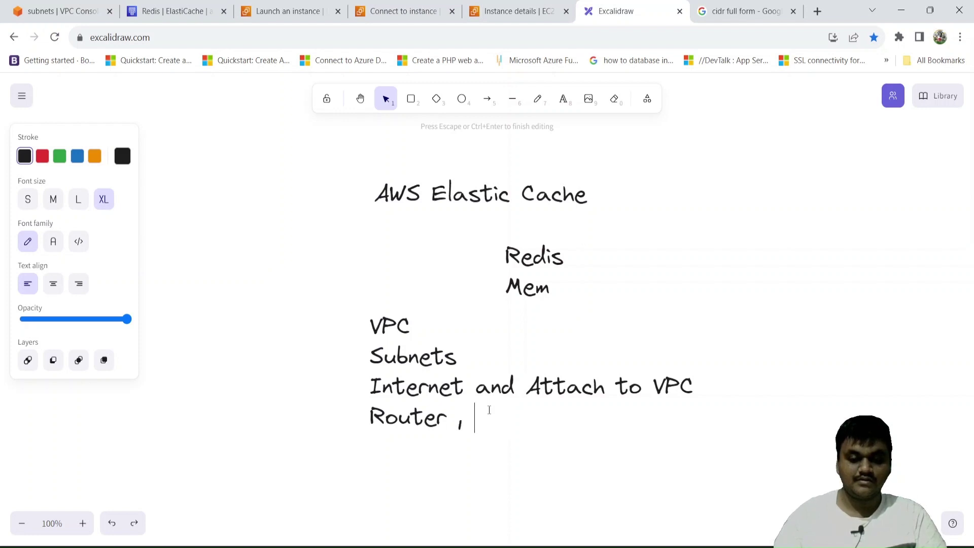
{"action": "type", "text": " configure"}
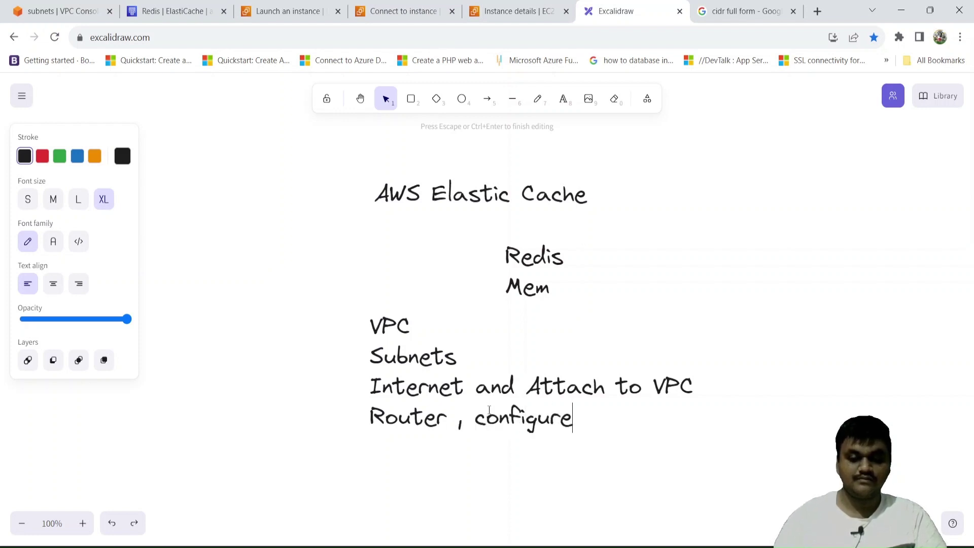
{"action": "type", "text": " router to"}
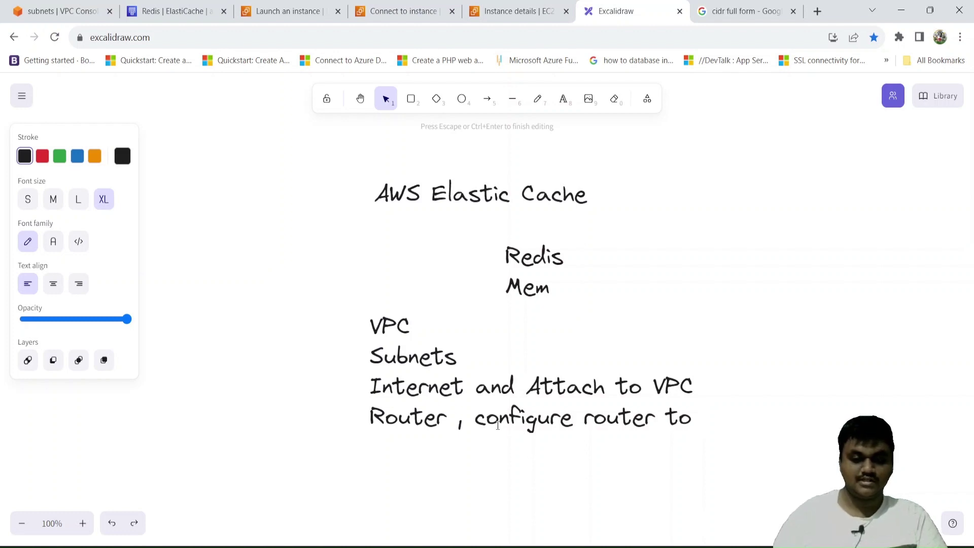
Insert "gateway" after "Internet" in the third line and complete the router line with "IG".
{"action": "type", "text": "gat"}
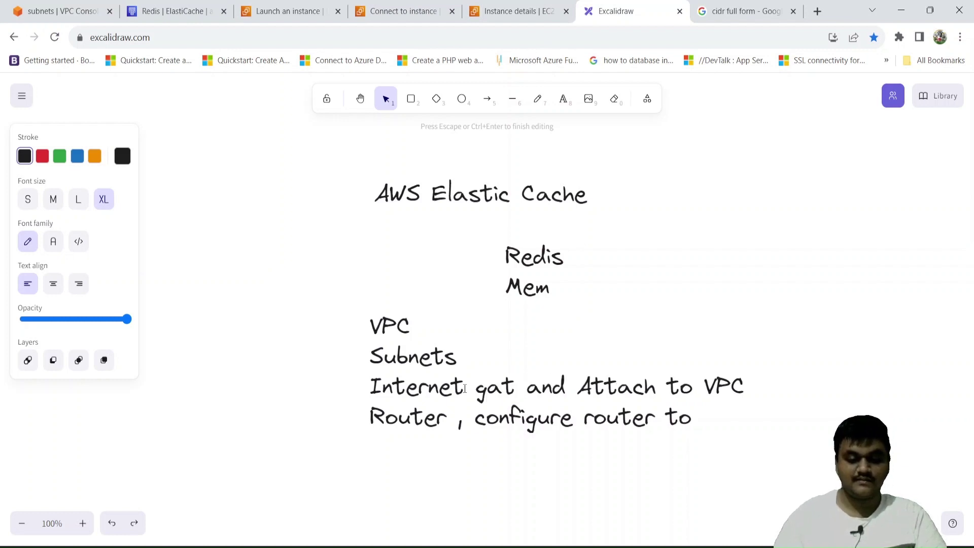
{"action": "type", "text": "eway"}
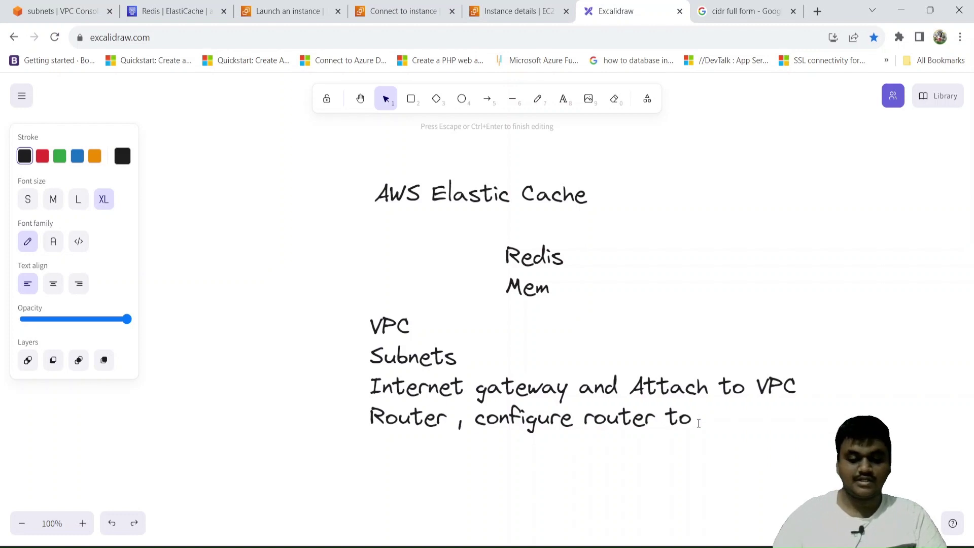
{"action": "type", "text": "ine"}
{"action": "key", "text": "BackSpace"}
{"action": "key", "text": "BackSpace"}
{"action": "key", "text": "BackSpace"}
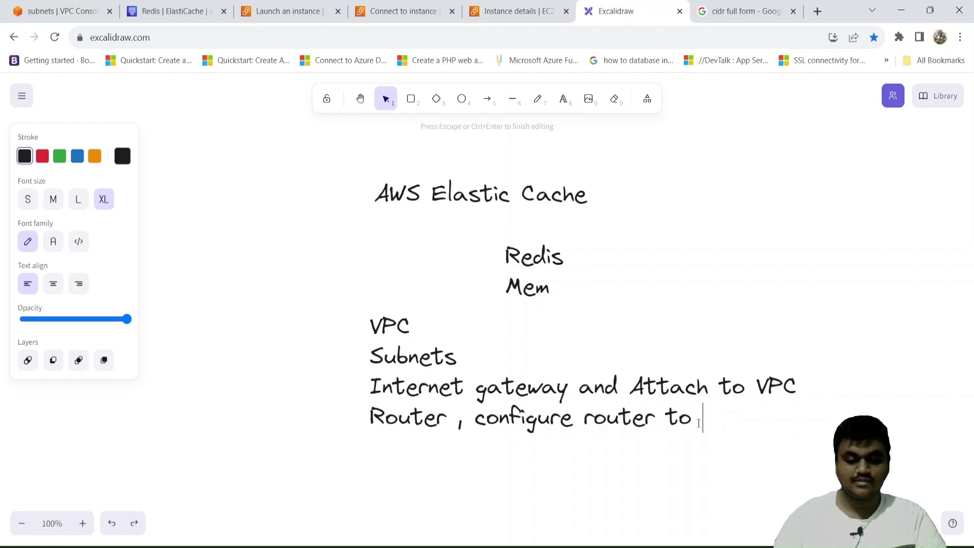
{"action": "type", "text": "IG"}
Add the line "Security Group" below the router line in the text note.
{"action": "key", "text": "Return"}
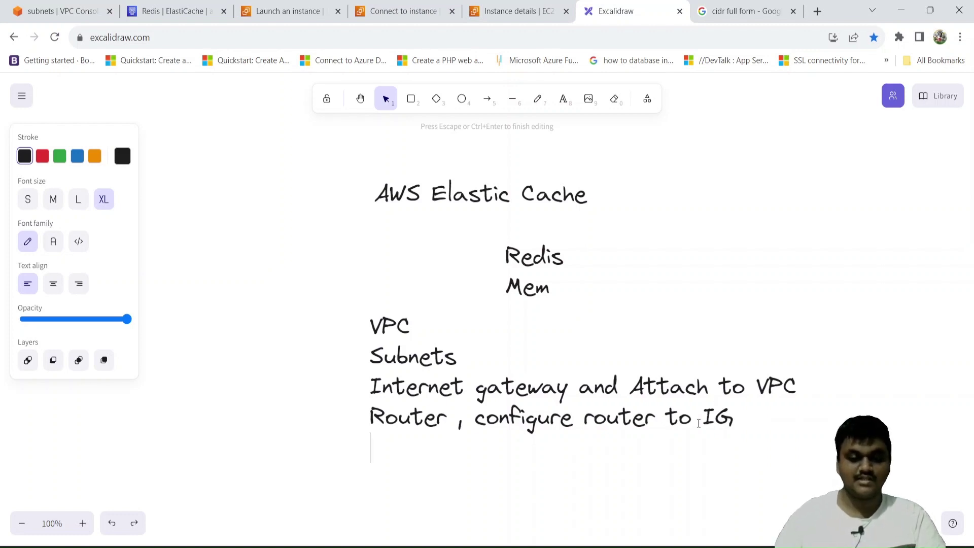
{"action": "type", "text": "Securit"}
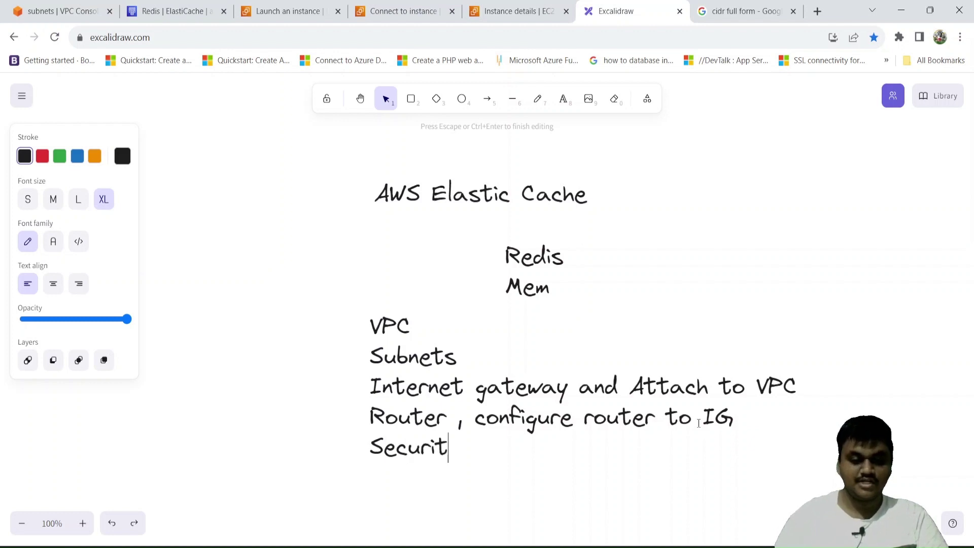
{"action": "type", "text": "y Group"}
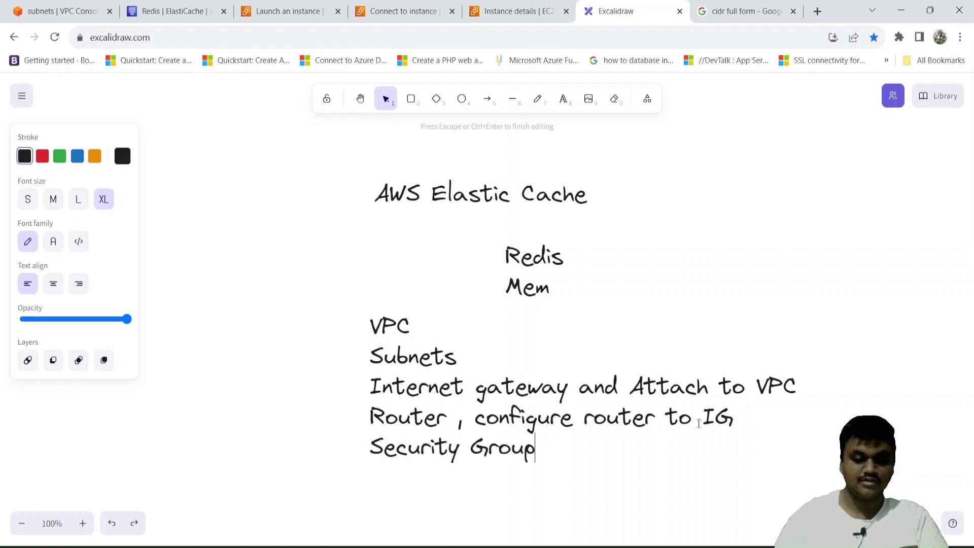
Add the line "Create the Elastic Cache" below "Security Group" in the text note.
{"action": "key", "text": "Return"}
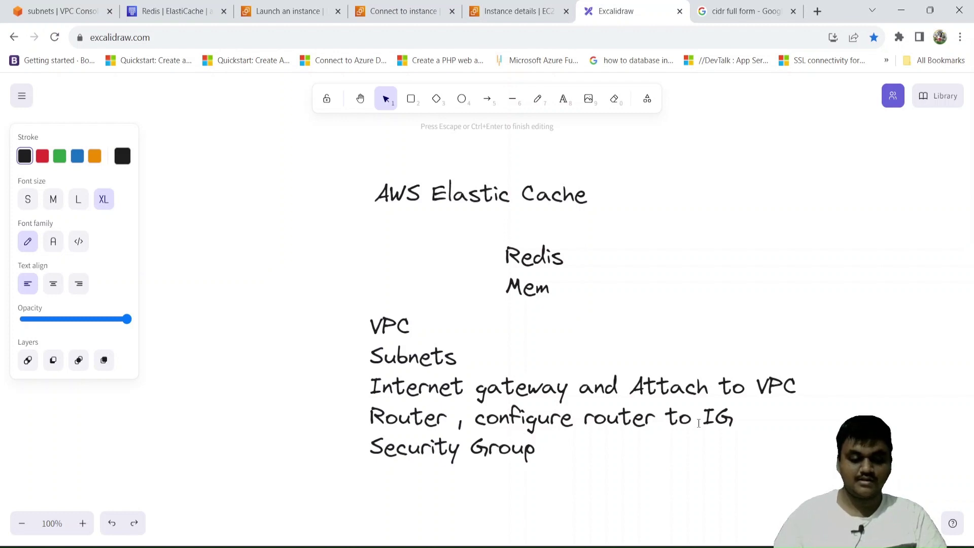
{"action": "type", "text": "C"}
{"action": "key", "text": "BackSpace"}
{"action": "type", "text": "Cre"}
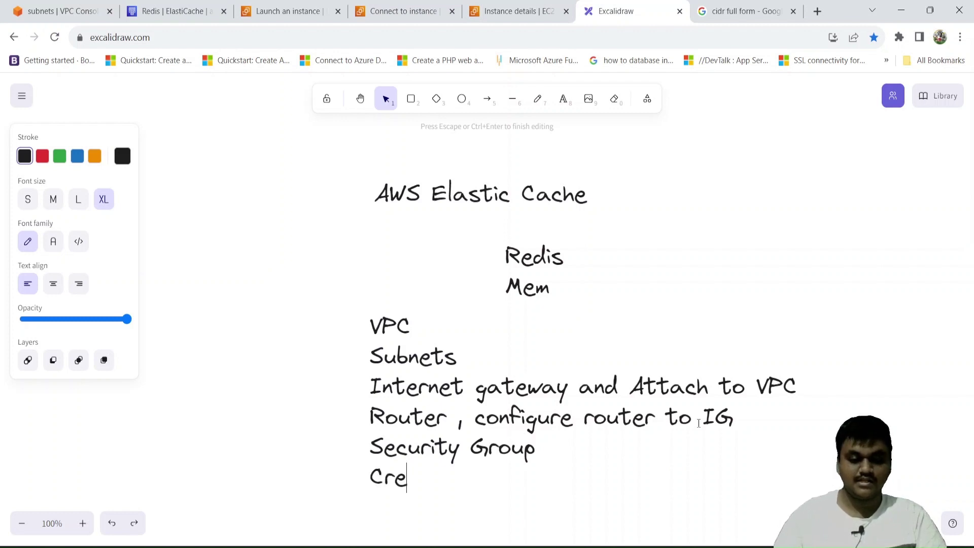
{"action": "type", "text": "ate the"}
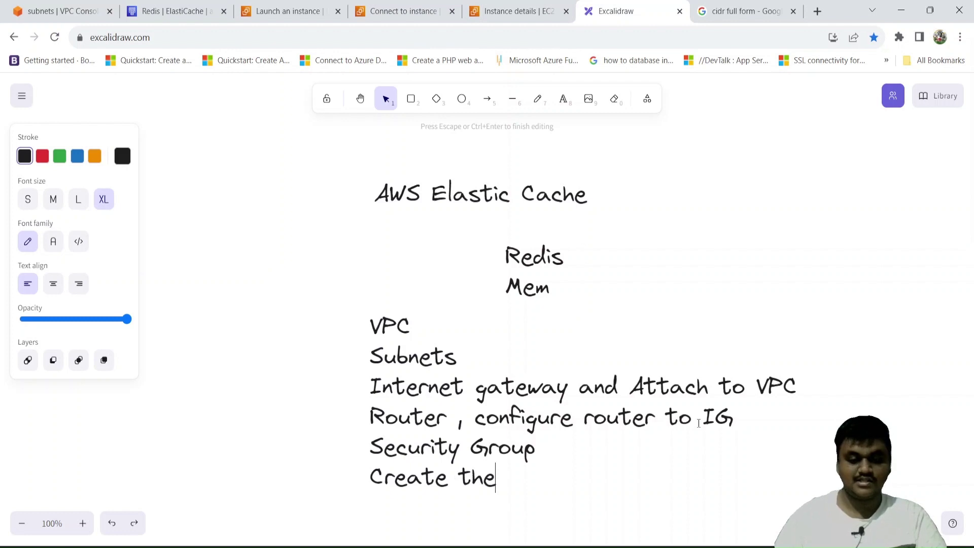
{"action": "type", "text": " Elastic "}
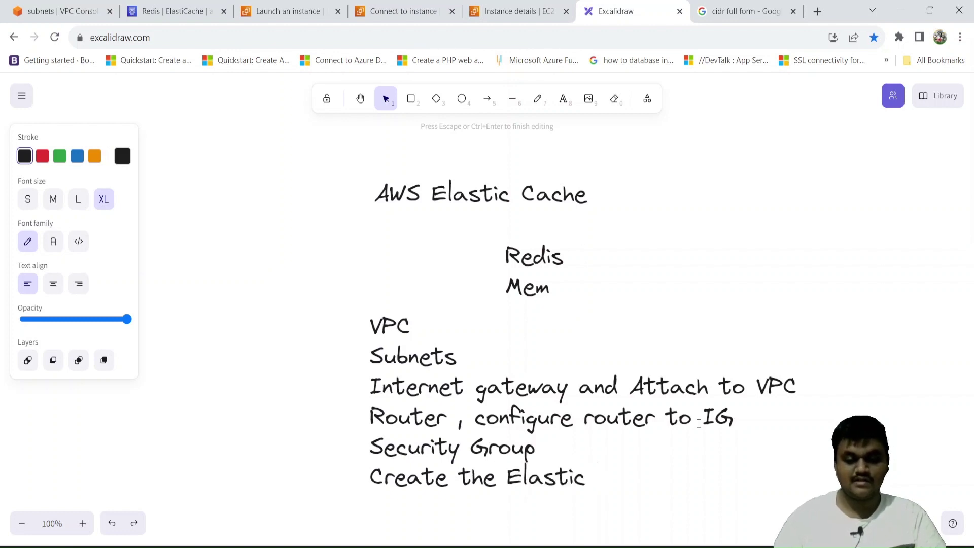
{"action": "type", "text": "Cache"}
Add the line "Create the EC2 Instance" below the Elastic Cache line in the text note.
{"action": "key", "text": "Return"}
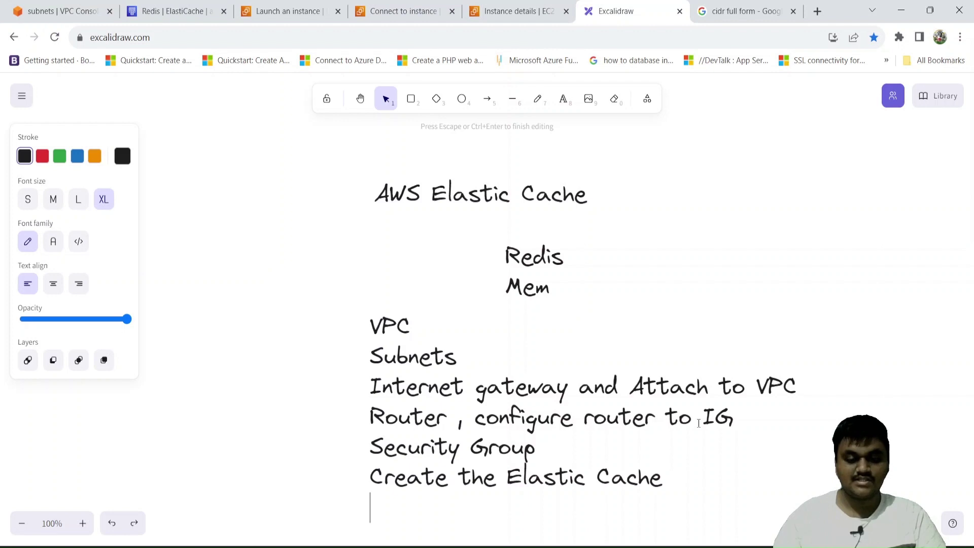
{"action": "type", "text": "Create the"}
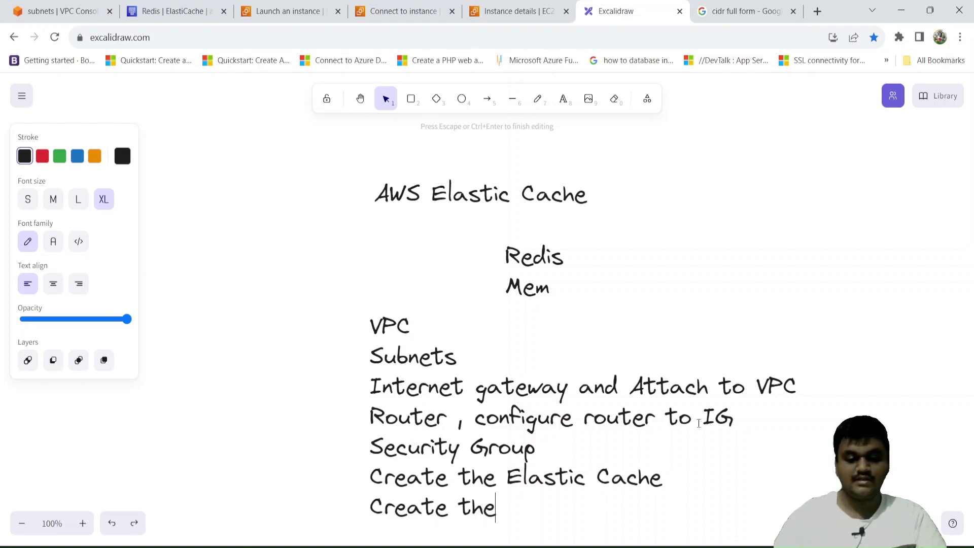
{"action": "type", "text": " EC"}
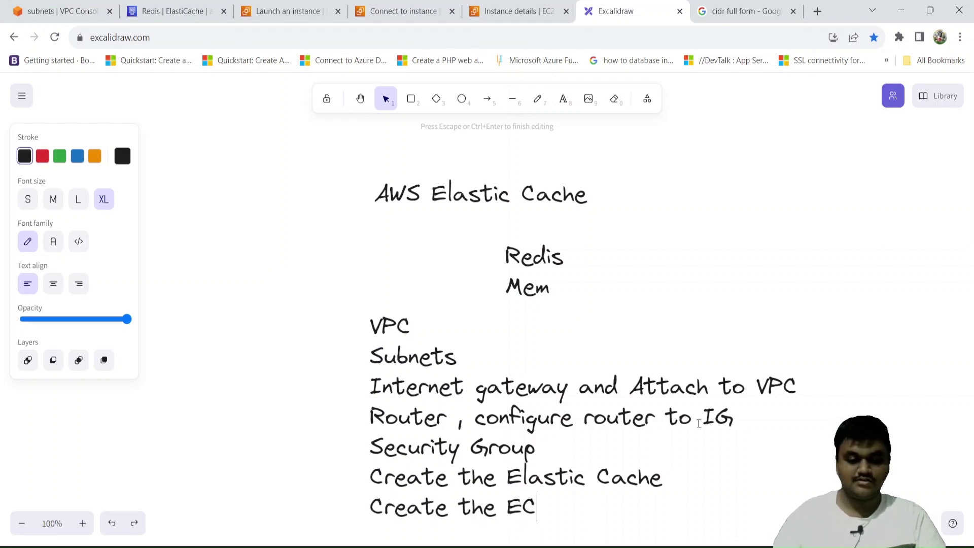
{"action": "type", "text": "2 "}
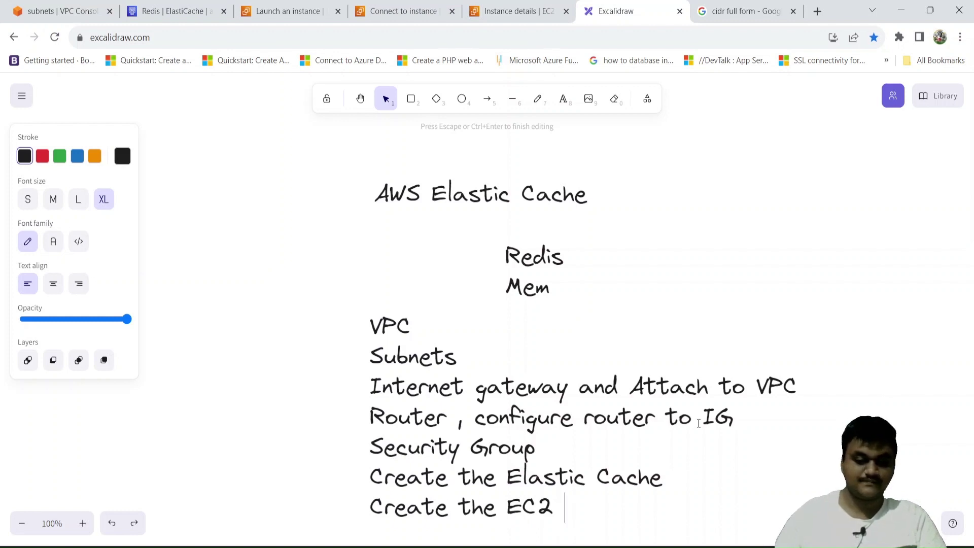
{"action": "type", "text": "Instance"}
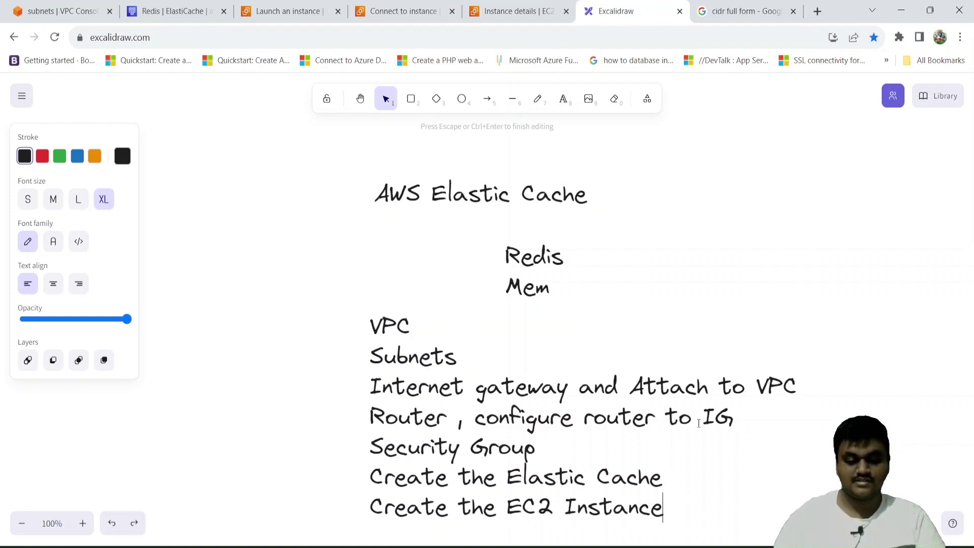
Insert "Subnet group and" before "Elastic Cache" in the "Create the Elastic Cache" line of the text note.
{"action": "key", "text": "Up"}
{"action": "key", "text": "Left"}
{"action": "key", "text": "Left"}
{"action": "key", "text": "Left"}
{"action": "key", "text": "Left"}
{"action": "key", "text": "Left"}
{"action": "key", "text": "Left"}
{"action": "key", "text": "Left"}
{"action": "key", "text": "Left"}
{"action": "key", "text": "Left"}
{"action": "key", "text": "Left"}
{"action": "key", "text": "Left"}
{"action": "key", "text": "Left"}
{"action": "key", "text": "Left"}
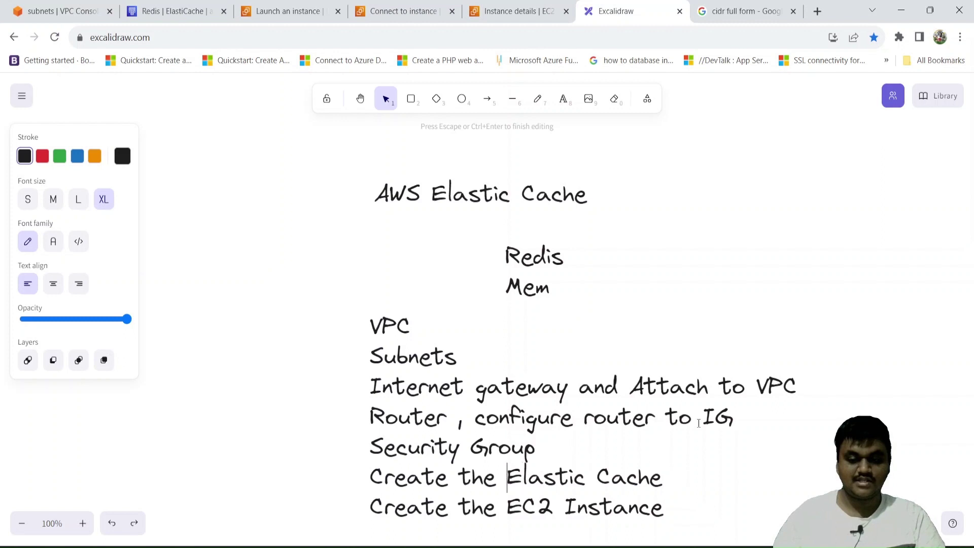
{"action": "key", "text": "Left"}
{"action": "key", "text": "Left"}
{"action": "key", "text": "Left"}
{"action": "key", "text": "Left"}
{"action": "key", "text": "Left"}
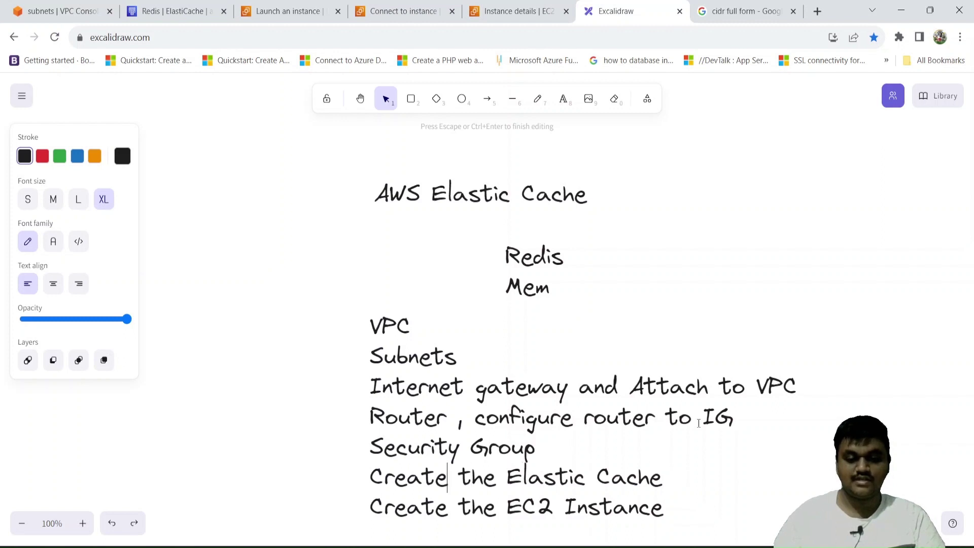
{"action": "key", "text": "BackSpace"}
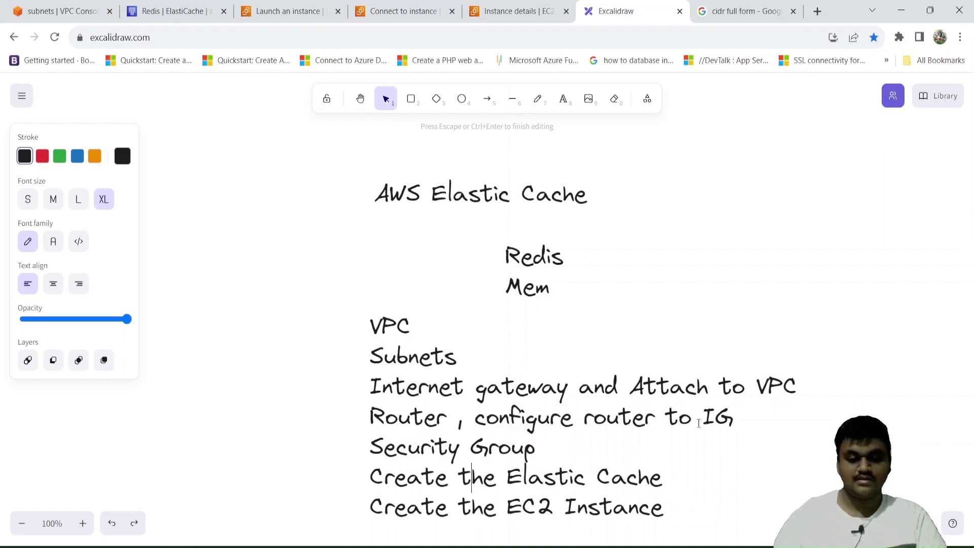
{"action": "key", "text": "Right"}
{"action": "key", "text": "Right"}
{"action": "type", "text": "Sub"}
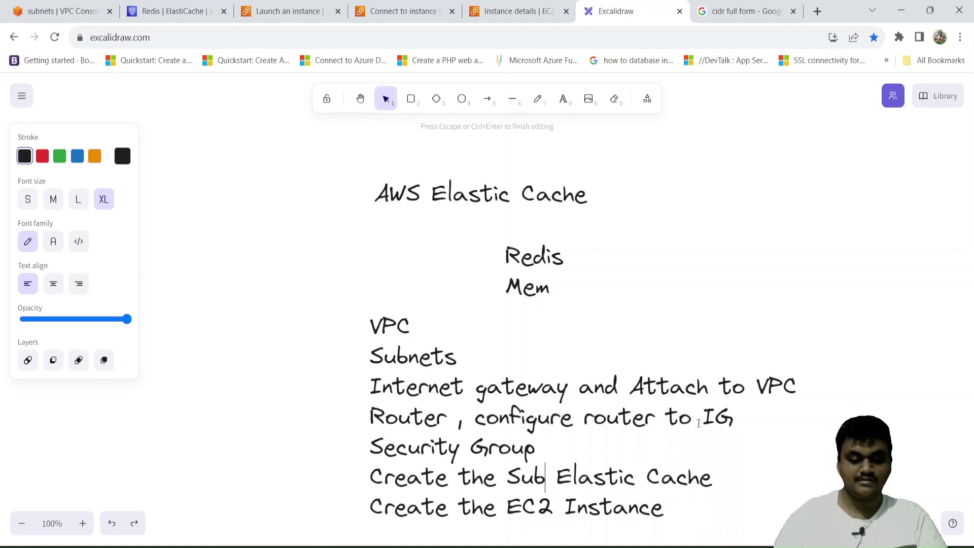
{"action": "type", "text": "net grou"}
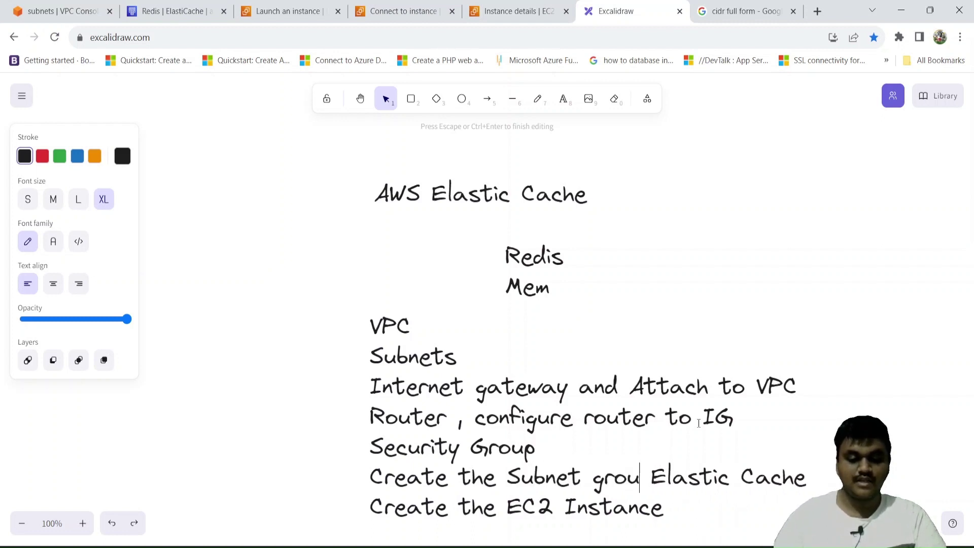
{"action": "type", "text": "p and"}
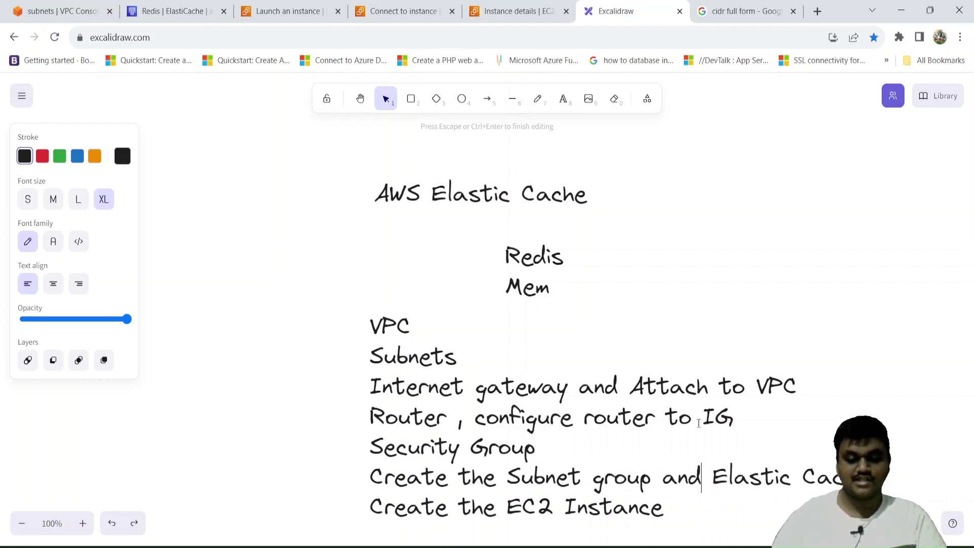
{"action": "left_click", "coordinate": [680, 511]}
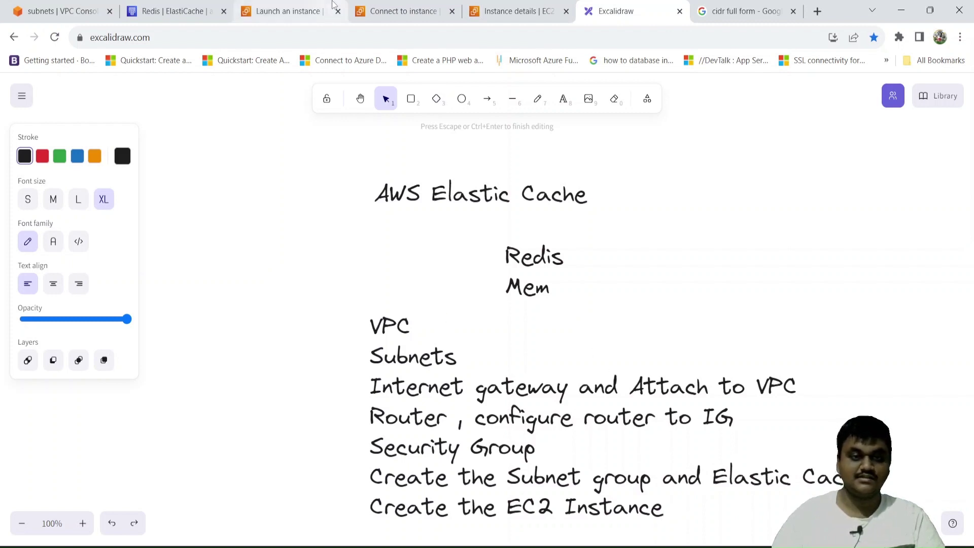
Switch to the ElastiCache console, refresh the Redis caches, and copy the primary endpoint from the rediscachenodejs cluster details.
{"action": "left_click", "coordinate": [178, 5]}
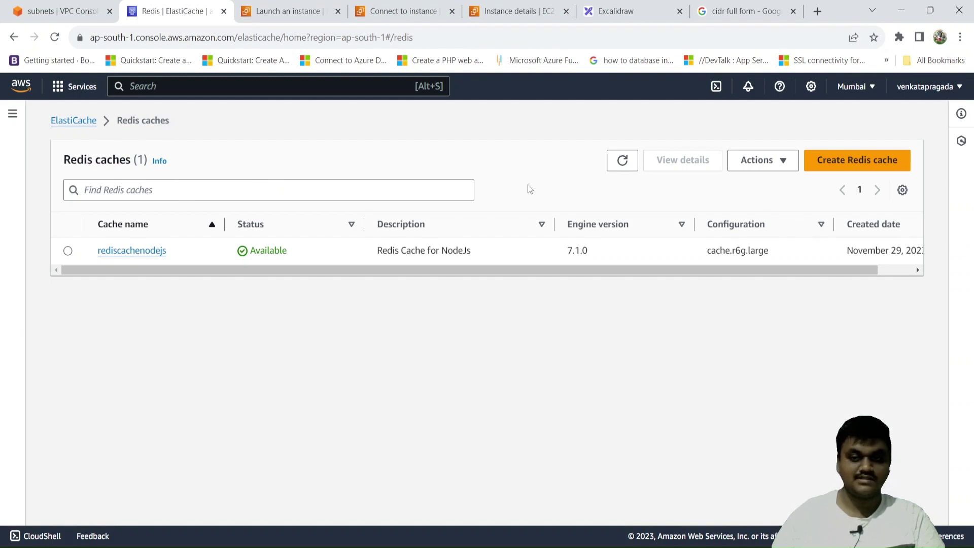
{"action": "left_click", "coordinate": [623, 161]}
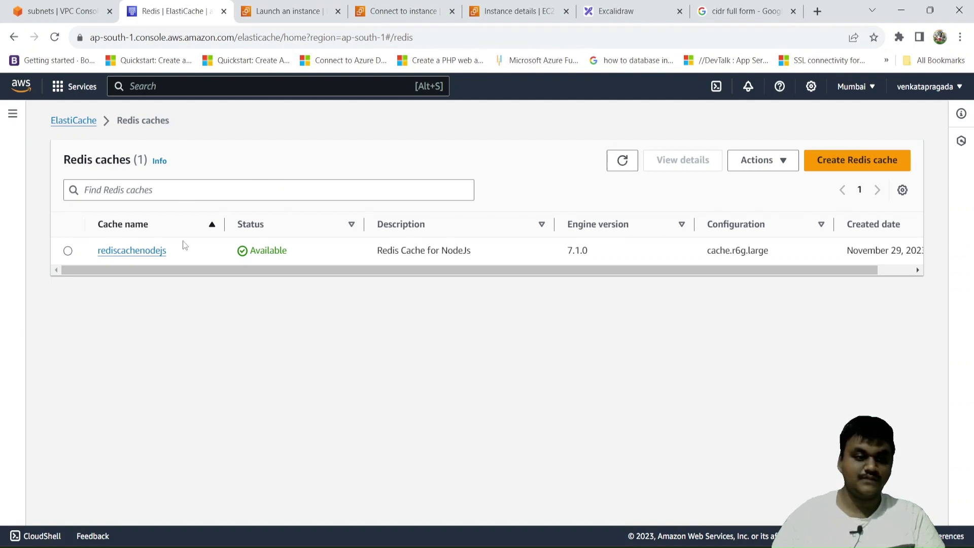
{"action": "left_click", "coordinate": [155, 250]}
{"action": "scroll", "coordinate": [488, 260], "scroll_direction": "down", "scroll_amount": 3}
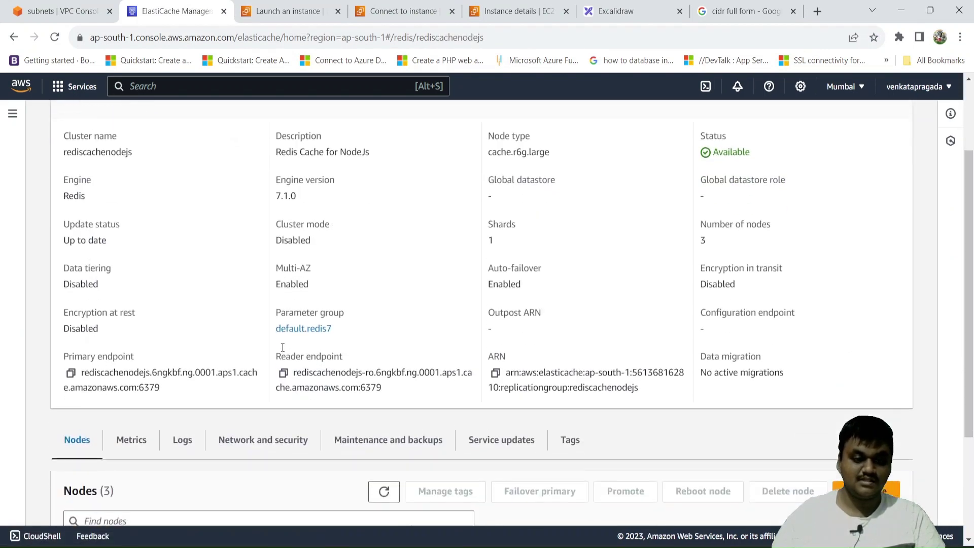
{"action": "scroll", "coordinate": [737, 175], "scroll_direction": "down", "scroll_amount": 3}
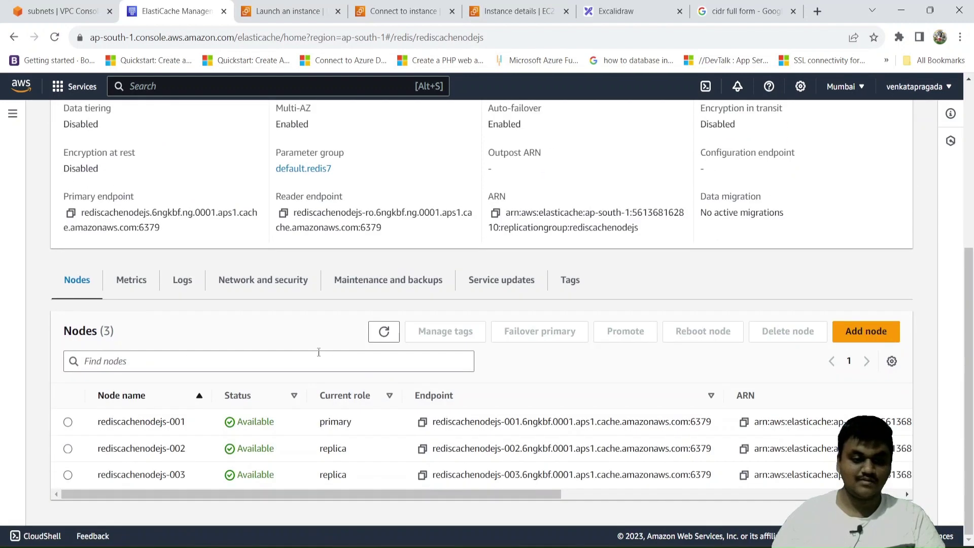
{"action": "scroll", "coordinate": [271, 439], "scroll_direction": "up", "scroll_amount": 5}
{"action": "scroll", "coordinate": [305, 245], "scroll_direction": "down", "scroll_amount": 2}
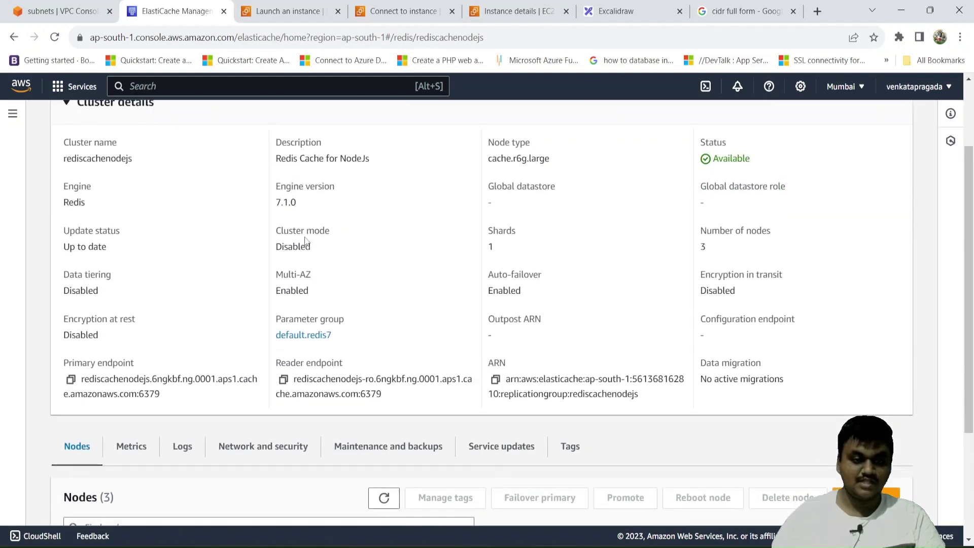
{"action": "left_click", "coordinate": [71, 361]}
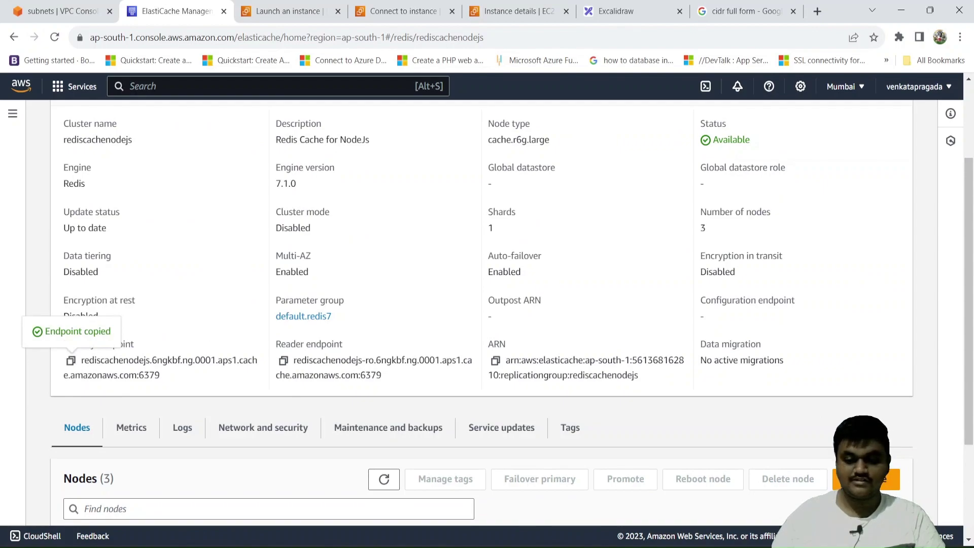
Switch to the terminal connected to the Ubuntu EC2 instance and clear its screen.
{"action": "key", "text": "alt+Tab"}
{"action": "type", "text": "sud"}
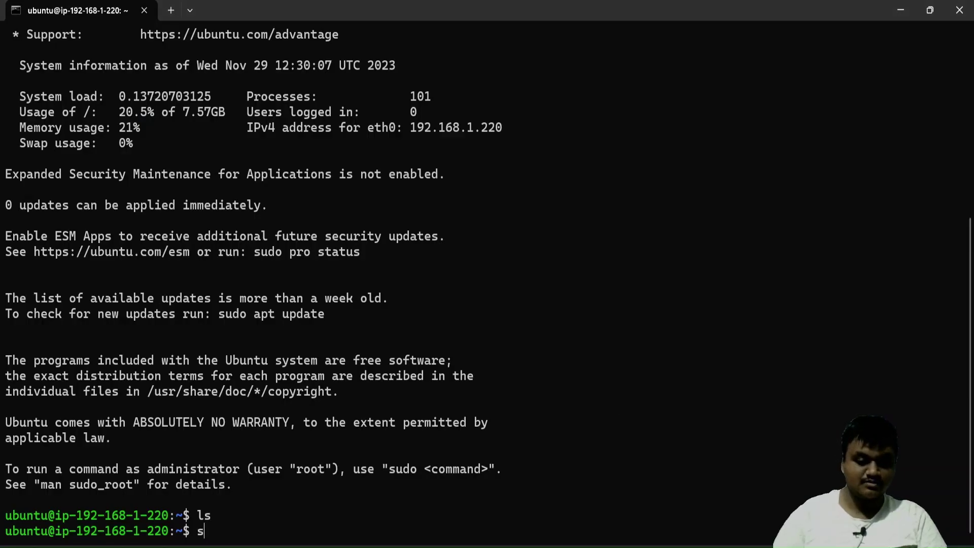
{"action": "key", "text": "BackSpace"}
{"action": "key", "text": "BackSpace"}
{"action": "key", "text": "BackSpace"}
{"action": "type", "text": "clear"}
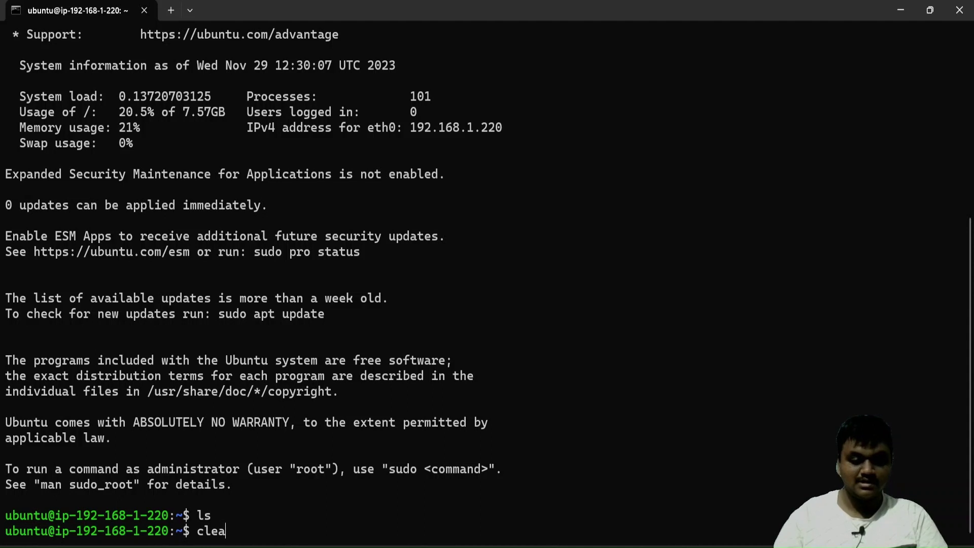
{"action": "key", "text": "Return"}
Update the instance's package lists with sudo apt update -y.
{"action": "type", "text": "sd"}
{"action": "key", "text": "BackSpace"}
{"action": "type", "text": "u"}
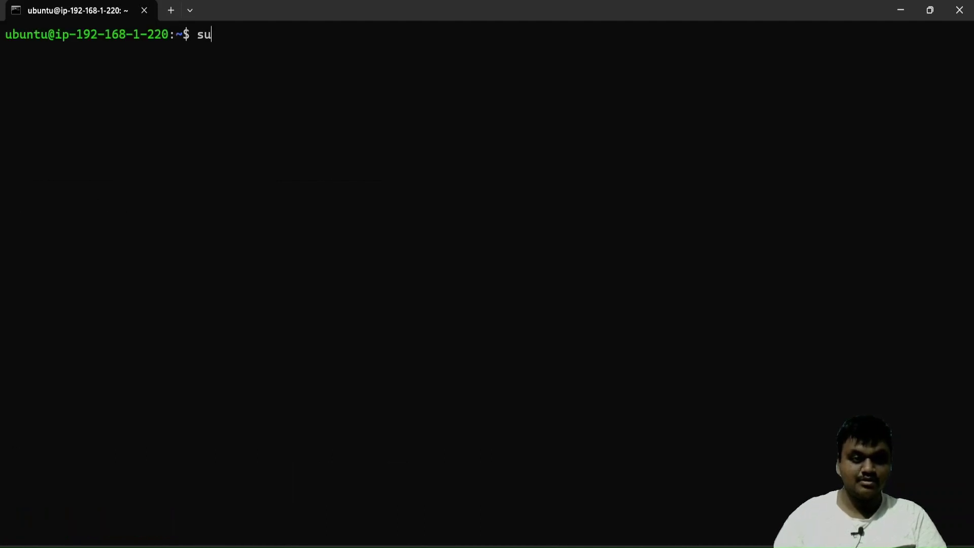
{"action": "type", "text": "do apt upd"}
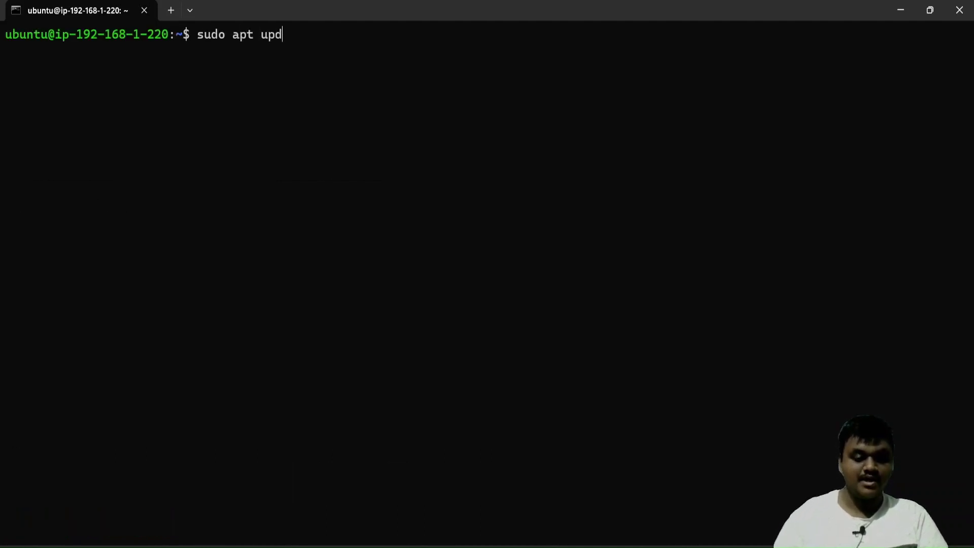
{"action": "type", "text": "ate -y"}
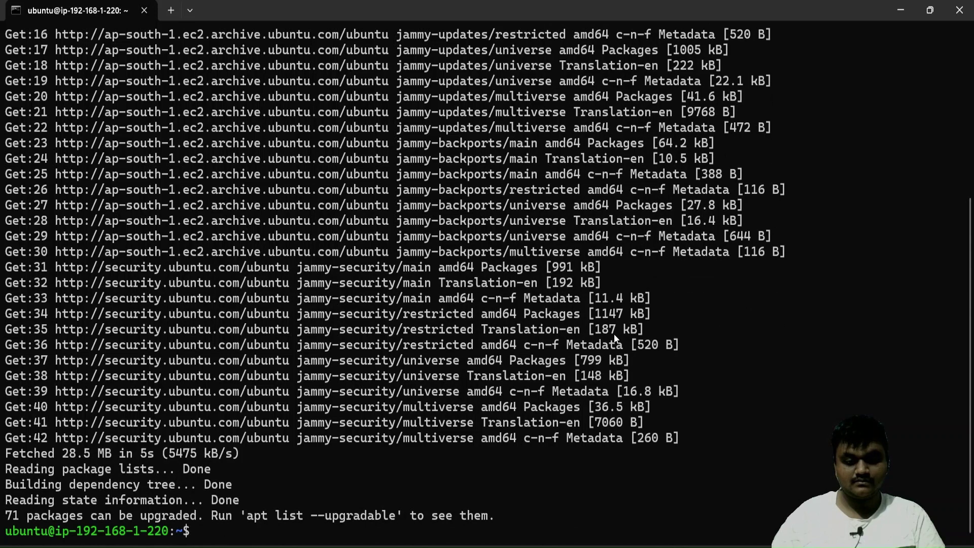
Install the Redis client tools with sudo apt install redis-tools -y and clear the terminal screen.
{"action": "type", "text": "sudo apt "}
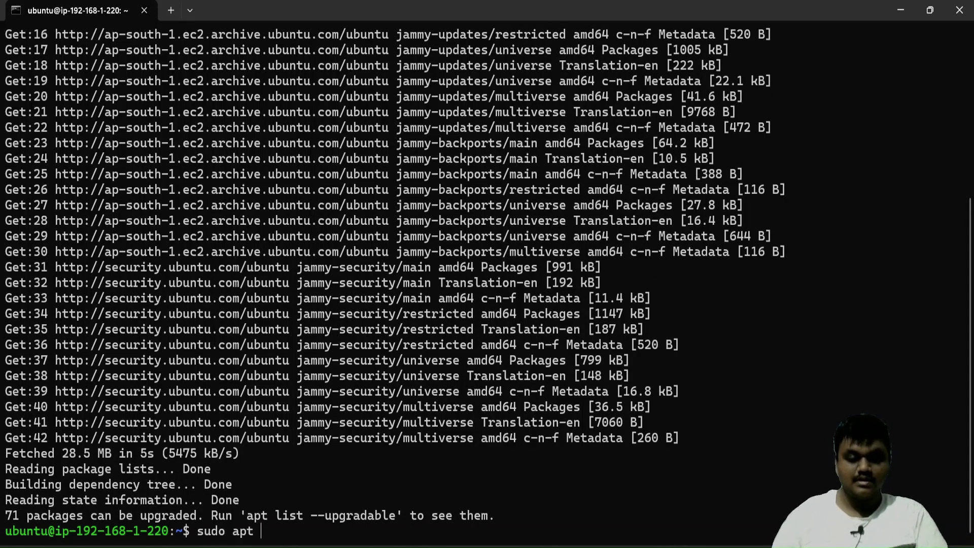
{"action": "type", "text": "install "}
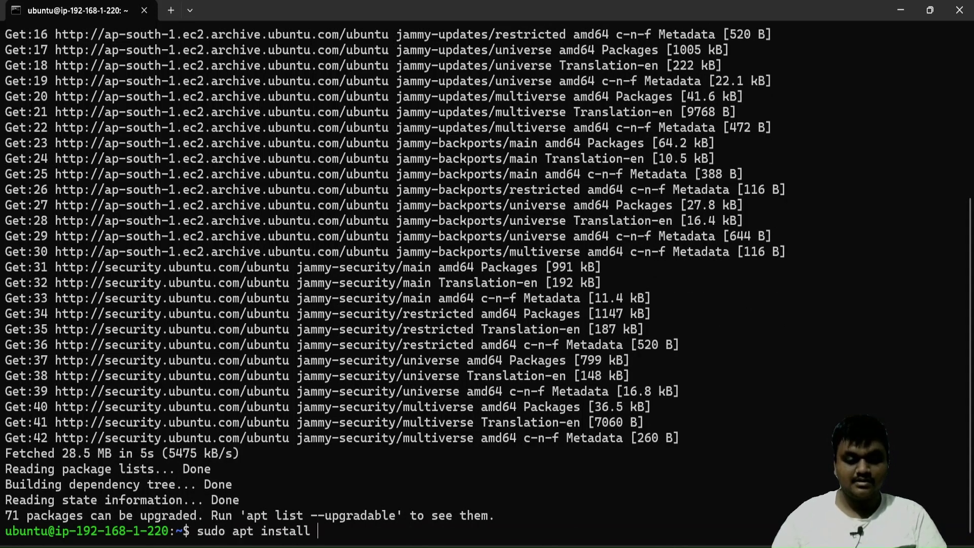
{"action": "type", "text": "redis-t"}
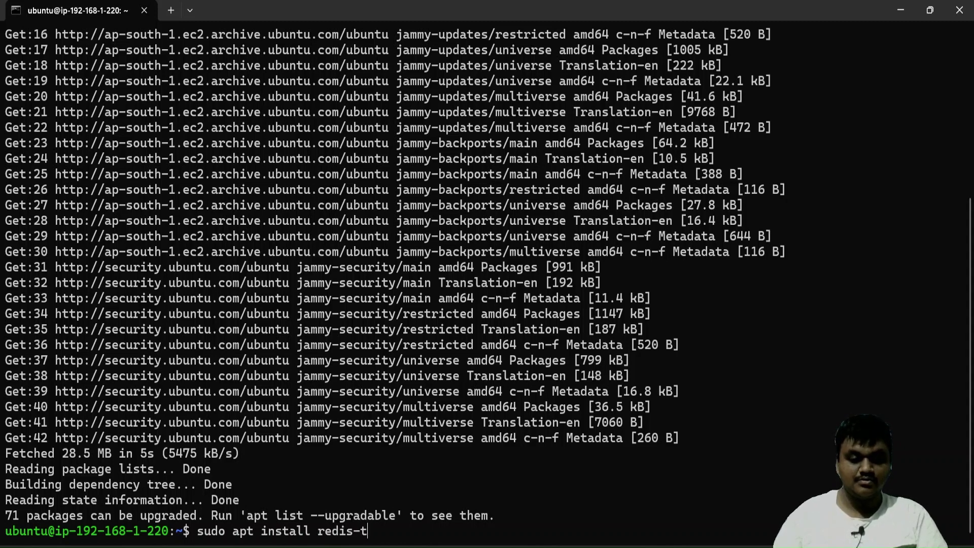
{"action": "type", "text": "ools -y"}
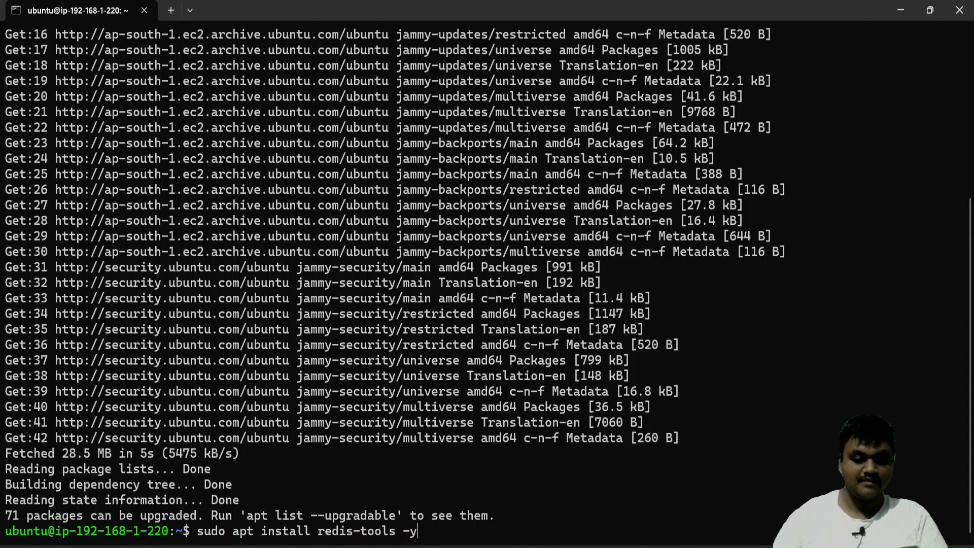
{"action": "key", "text": "Return"}
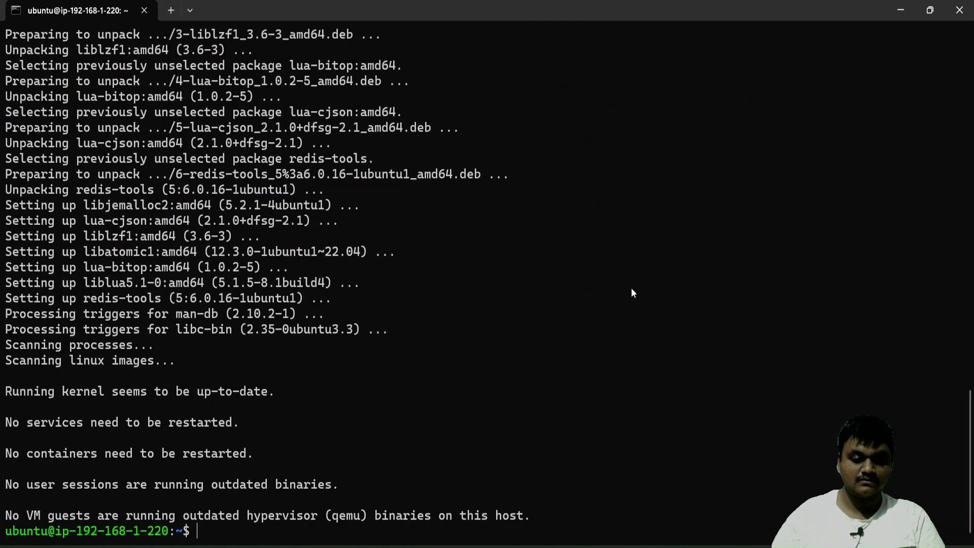
{"action": "type", "text": "clear"}
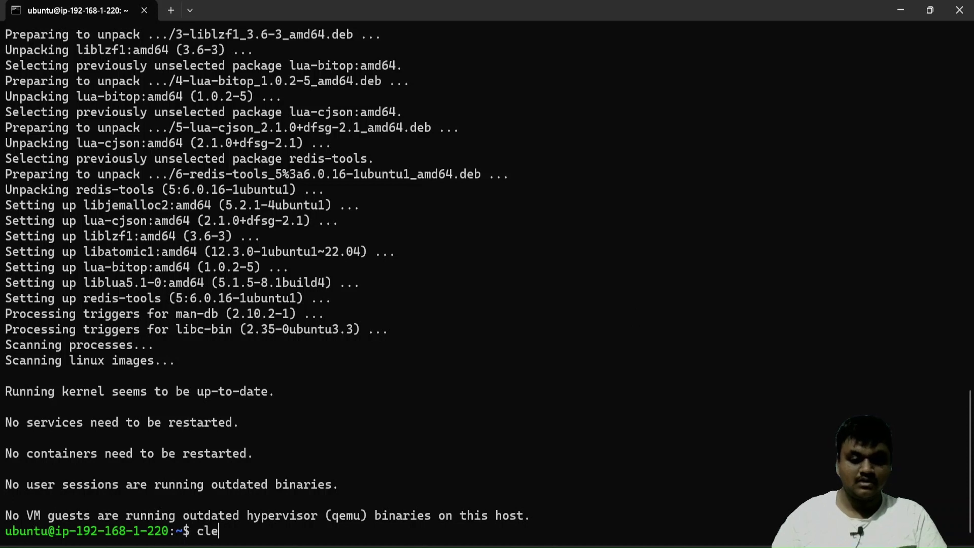
{"action": "key", "text": "Return"}
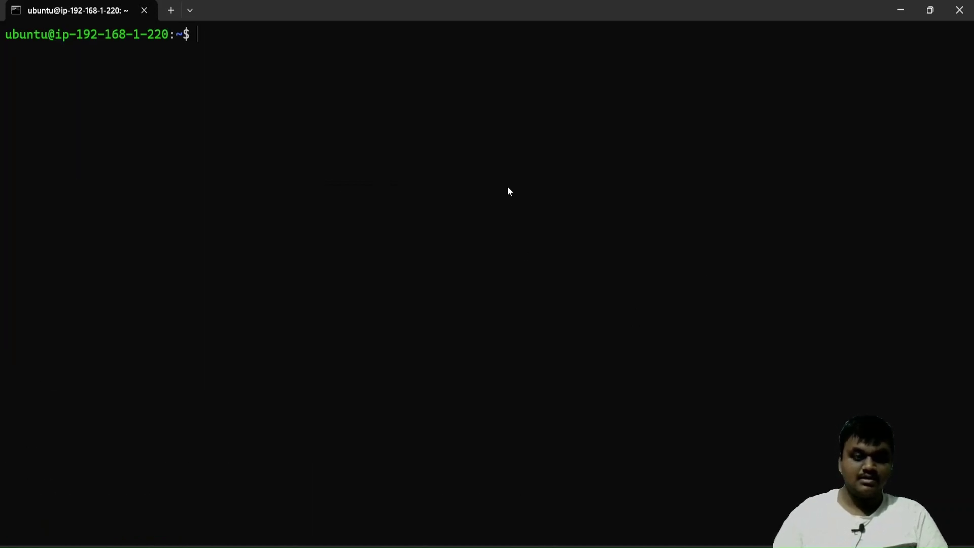
Try to check the installed Redis version with redis --version.
{"action": "type", "text": "red"}
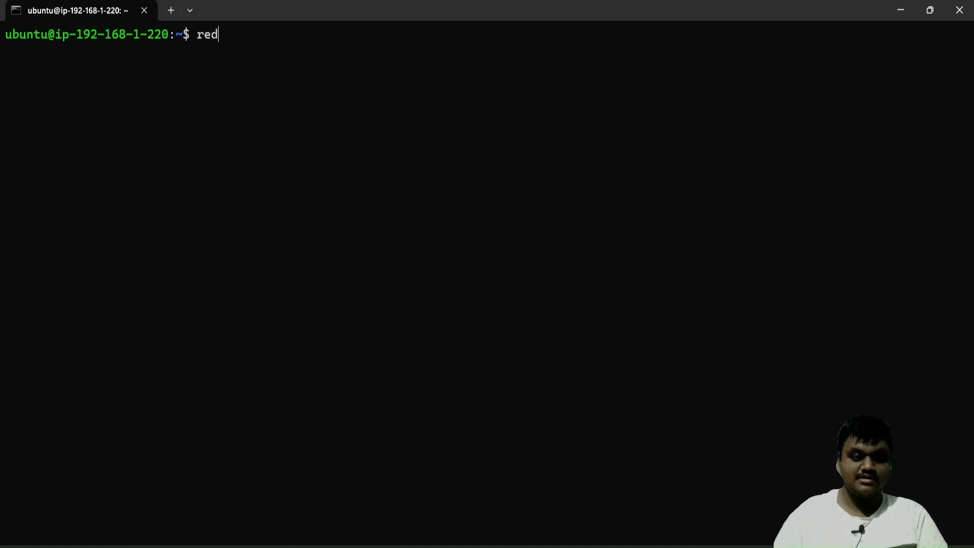
{"action": "type", "text": "is"}
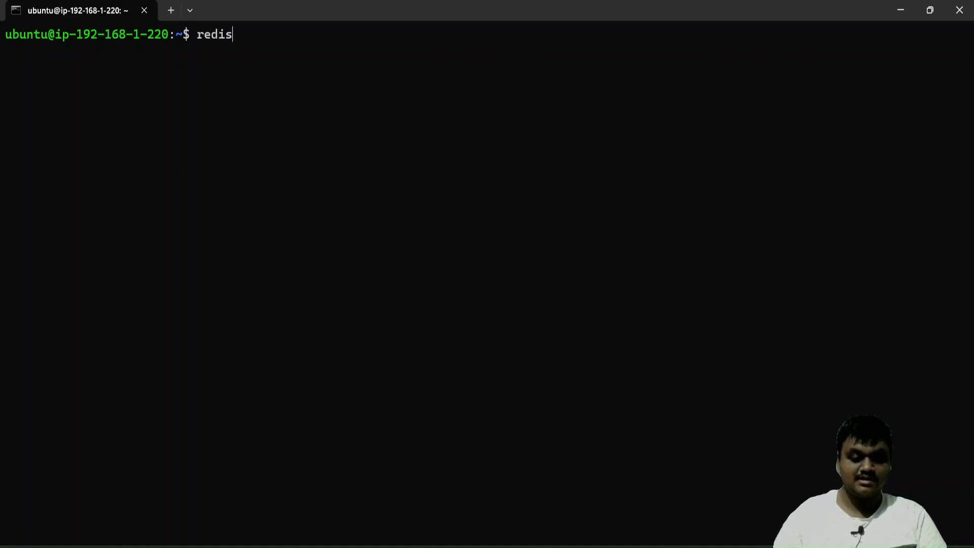
{"action": "type", "text": " --version"}
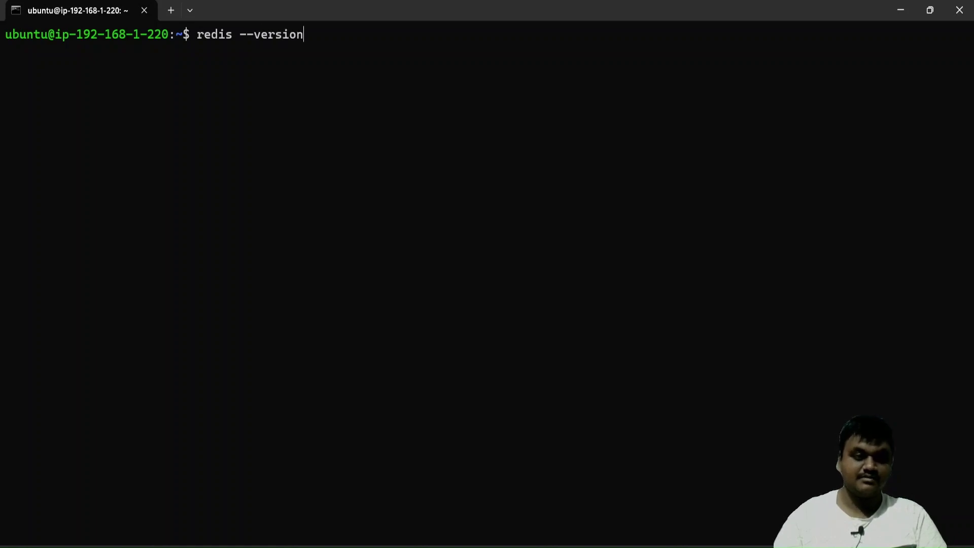
{"action": "key", "text": "Return"}
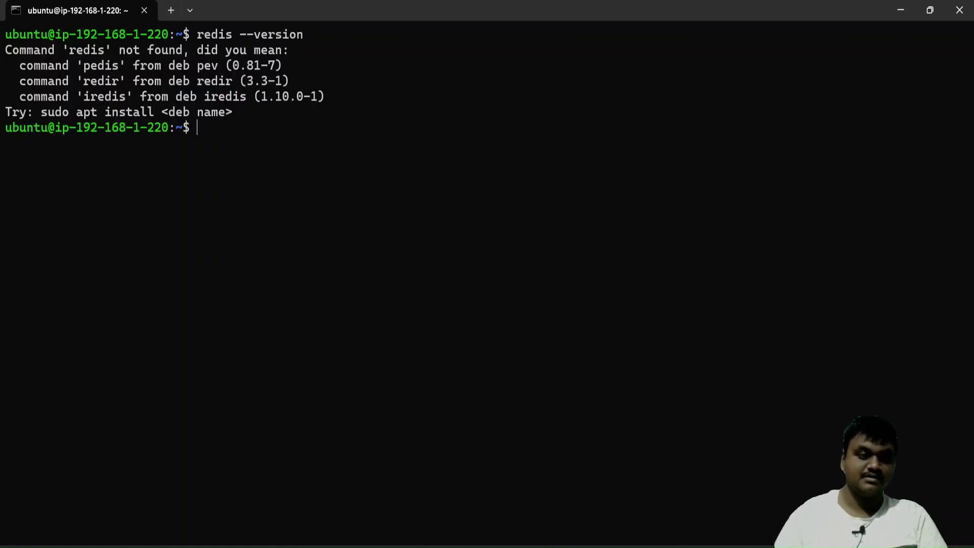
Try to check the version with redis-tools --version and clear the terminal screen.
{"action": "type", "text": "red"}
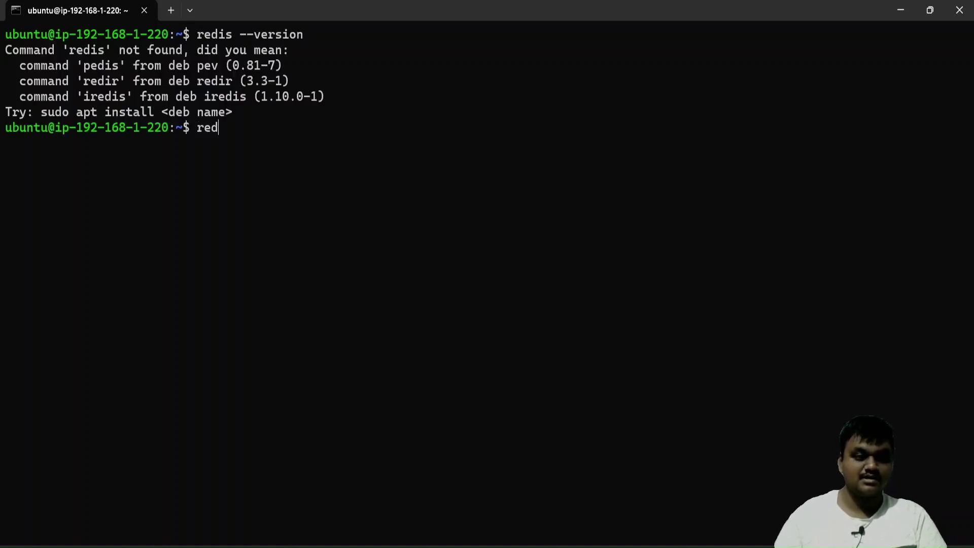
{"action": "type", "text": "is"}
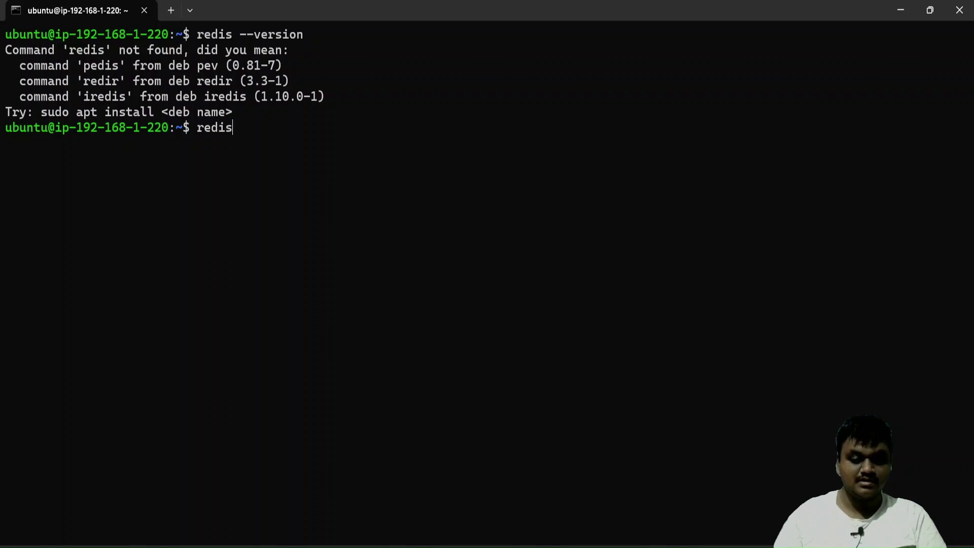
{"action": "type", "text": "-tools --version"}
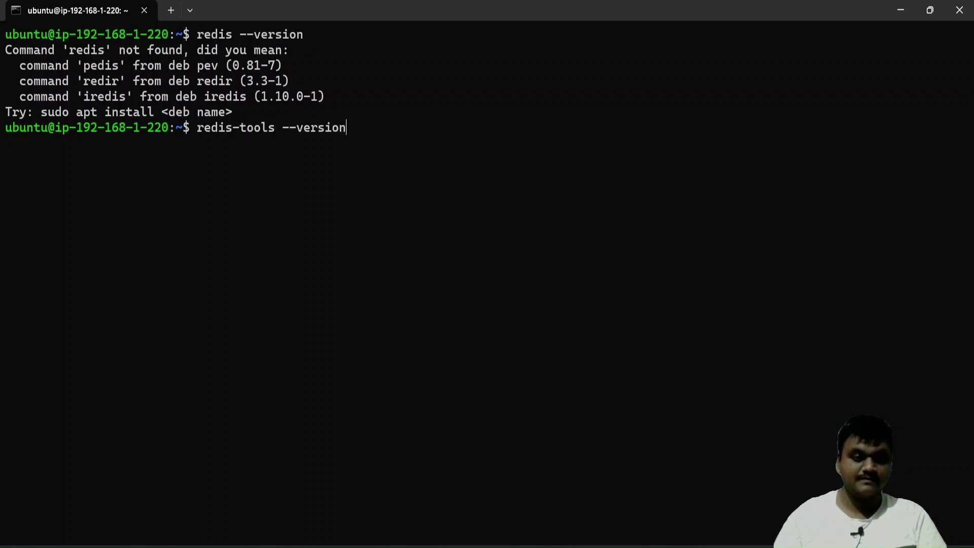
{"action": "key", "text": "Return"}
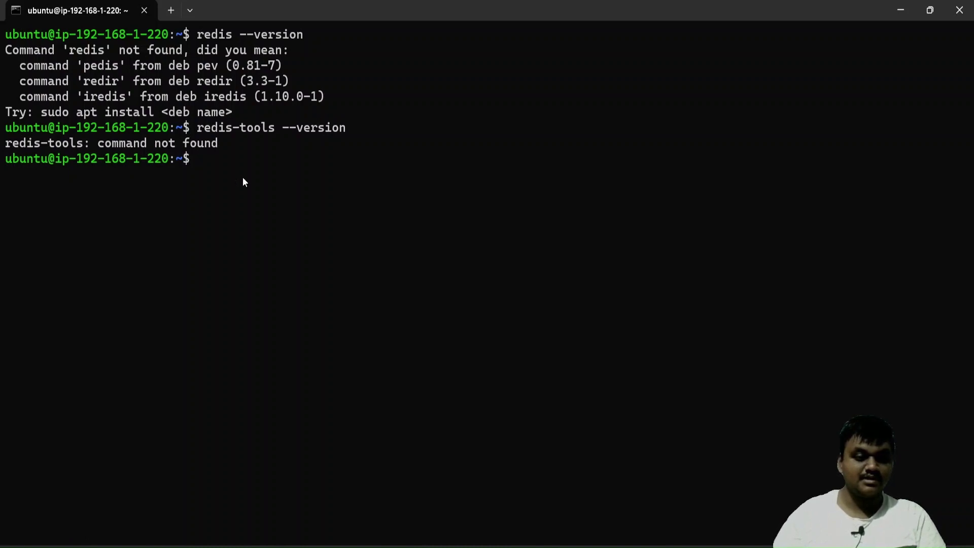
{"action": "type", "text": "cl"}
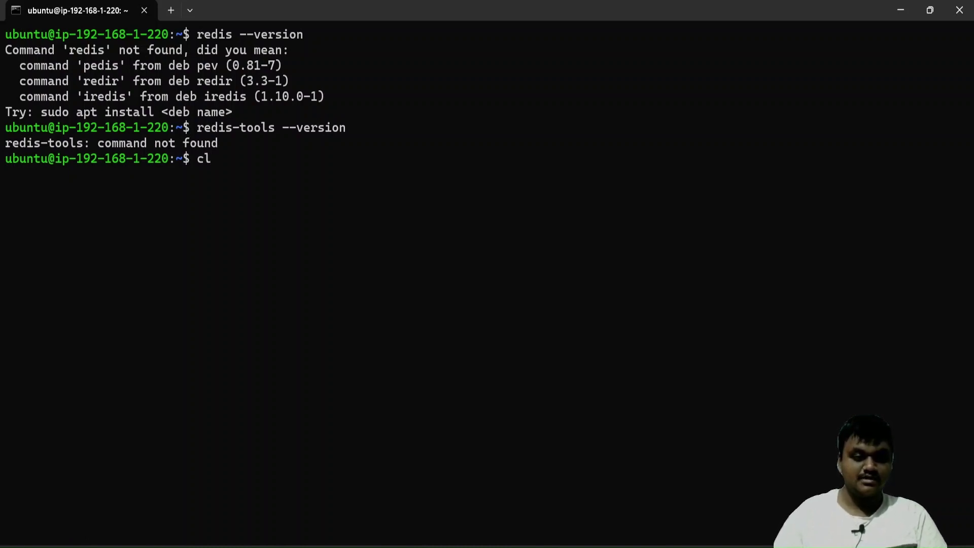
{"action": "type", "text": "ear"}
{"action": "key", "text": "Return"}
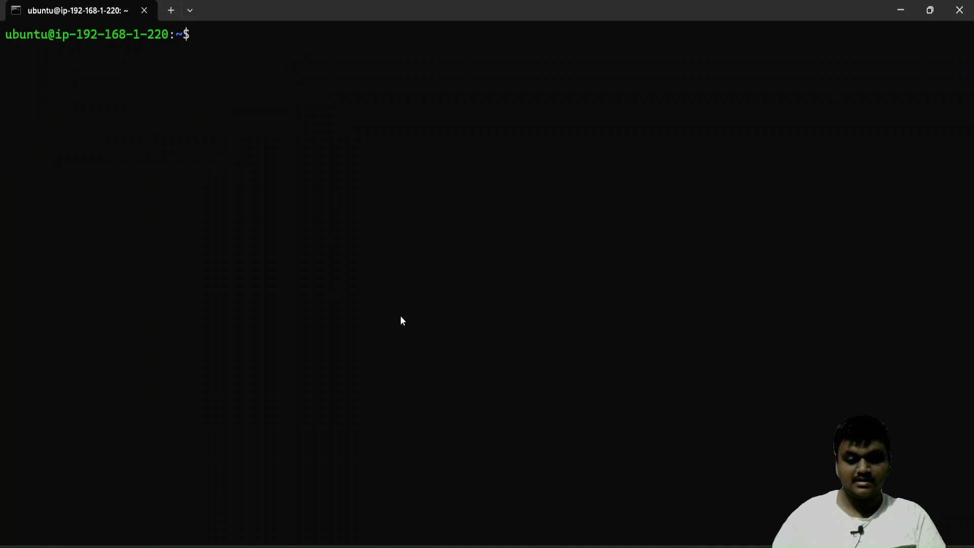
Try to check the Redis service status with sudo systemctl status redis.
{"action": "type", "text": "sudo"}
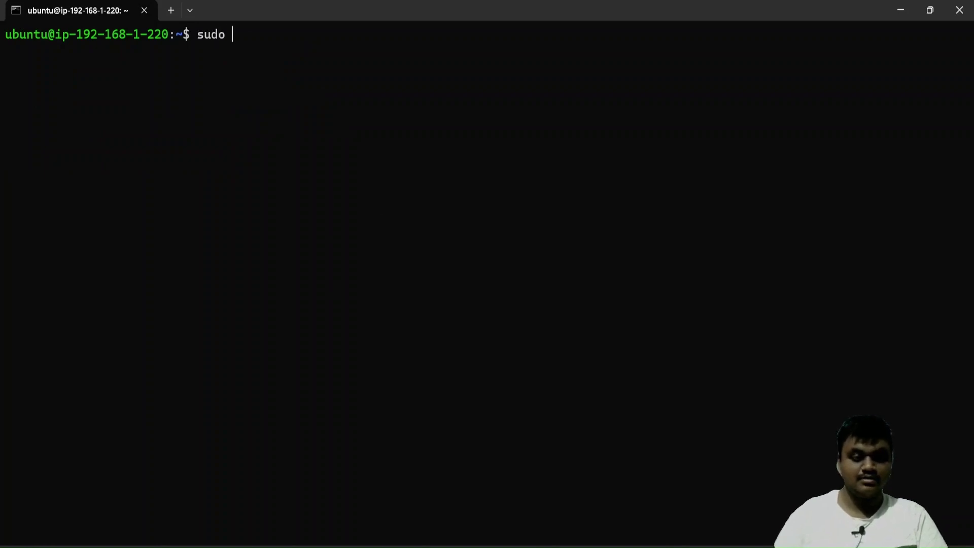
{"action": "type", "text": " systemc"}
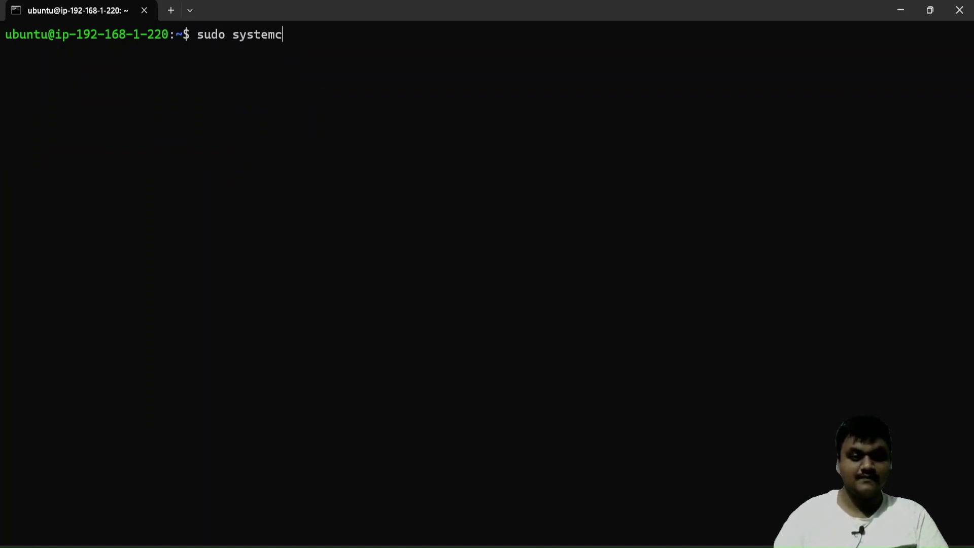
{"action": "type", "text": "tl stat"}
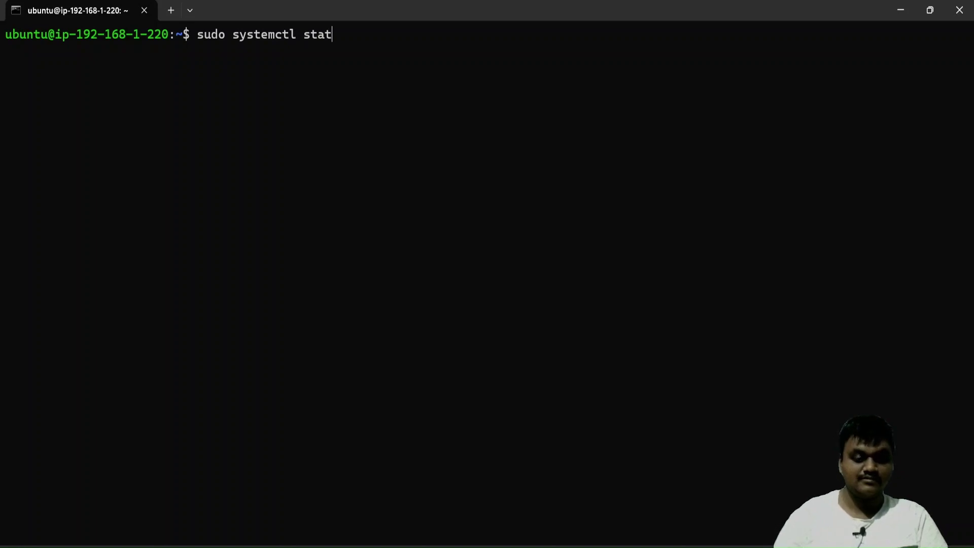
{"action": "type", "text": "us redis"}
{"action": "key", "text": "Return"}
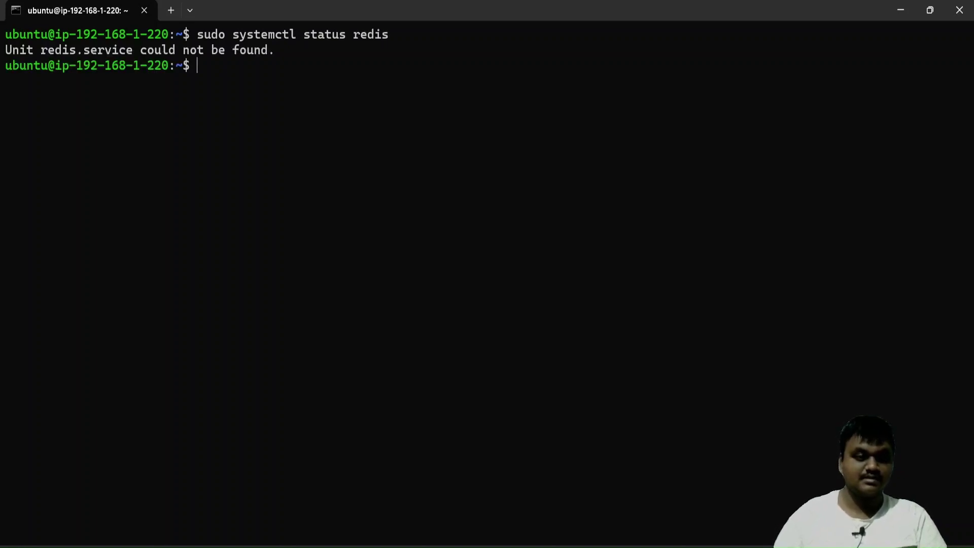
Try to check the service status with sudo systemctl status redis-tools and clear the terminal screen.
{"action": "key", "text": "Up"}
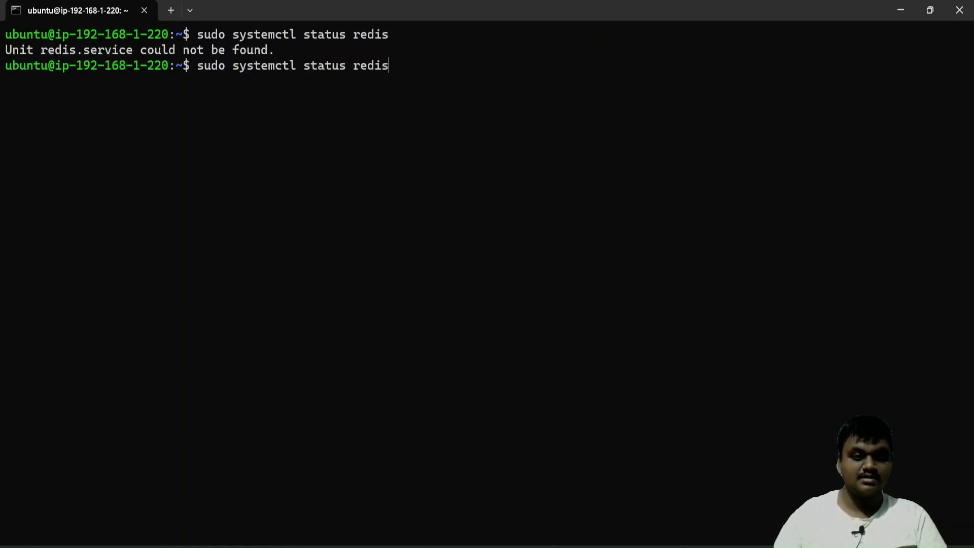
{"action": "type", "text": "-tools"}
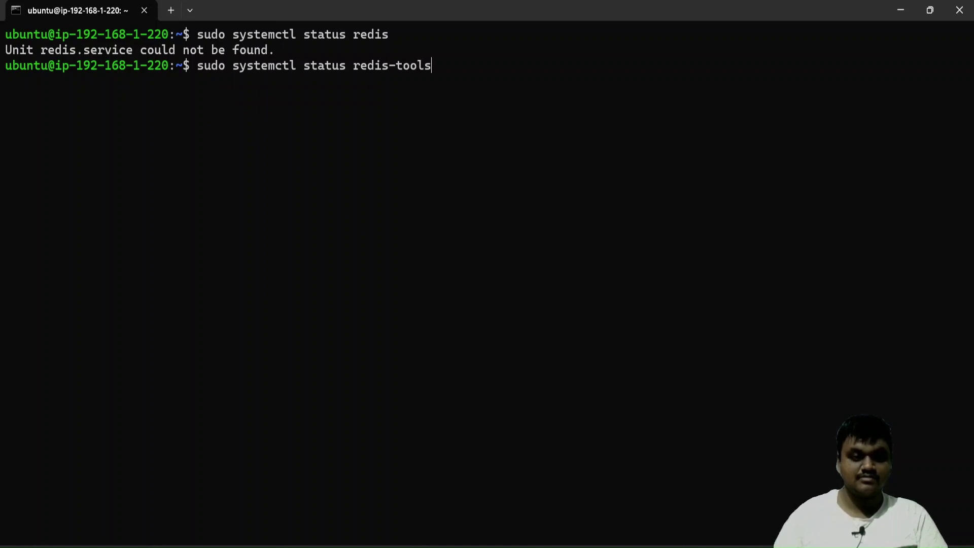
{"action": "key", "text": "Return"}
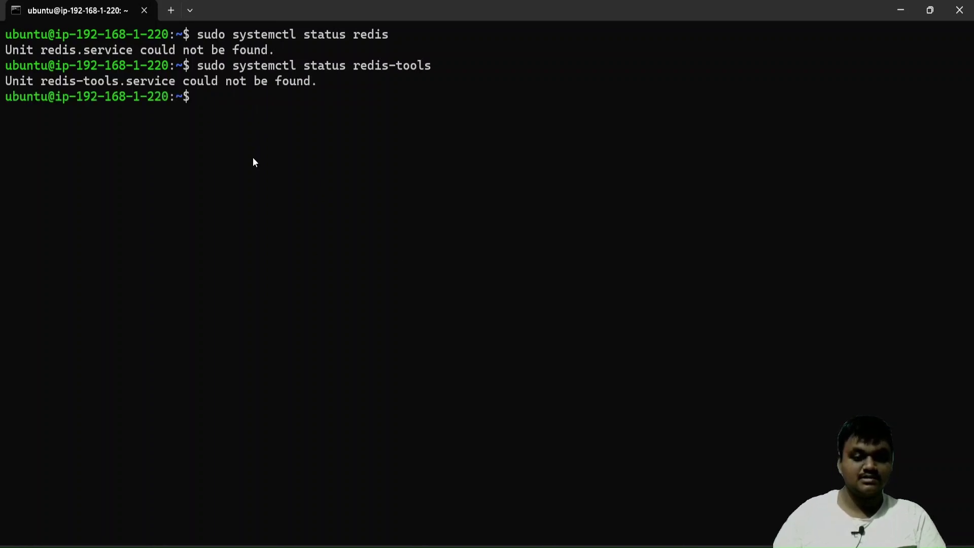
{"action": "type", "text": "clear"}
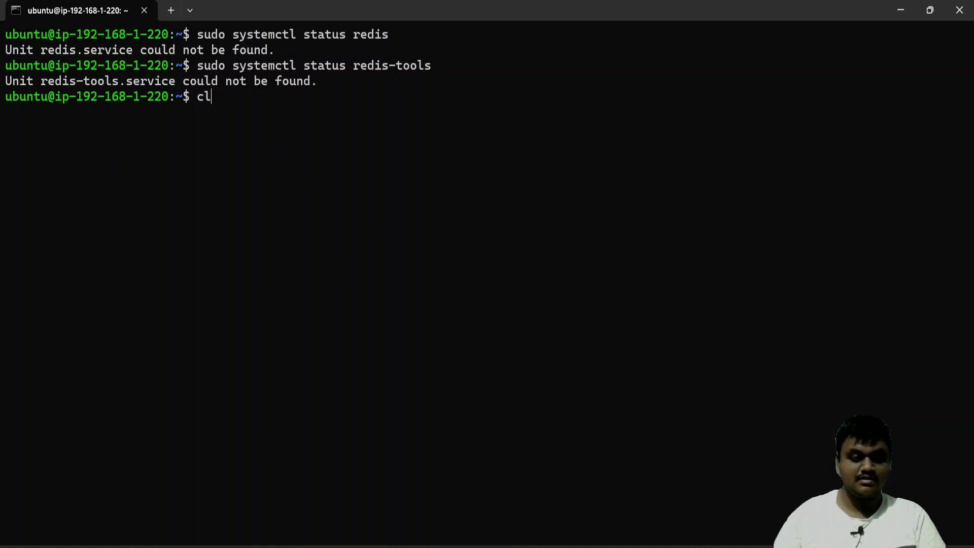
{"action": "key", "text": "Return"}
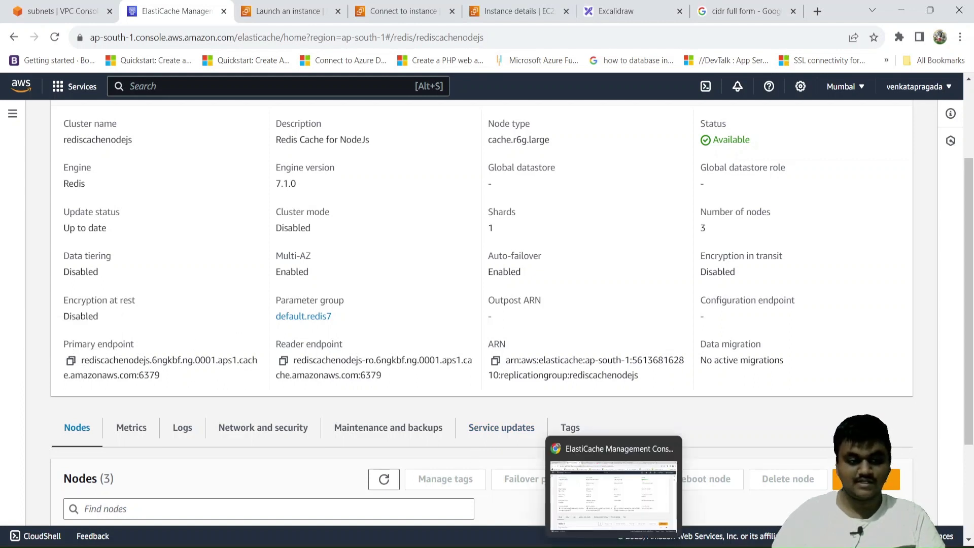
Switch to the terminal and connect to the cluster with redis-cli -h rediscachenodejs.6ngkbf.ng.0001.aps1.cache.amazonaws.com -p 6379.
{"action": "left_click", "coordinate": [609, 546]}
{"action": "type", "text": "redis"}
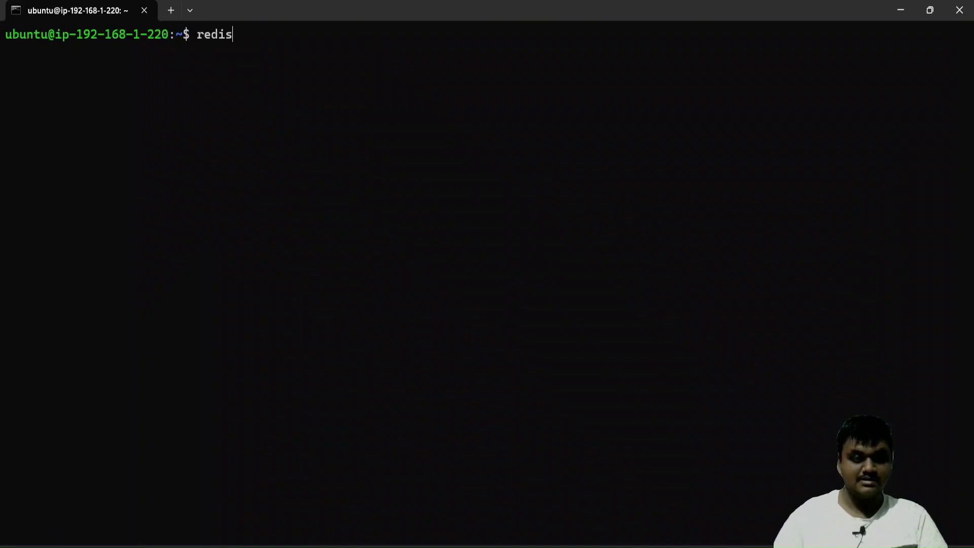
{"action": "type", "text": "-cli -h"}
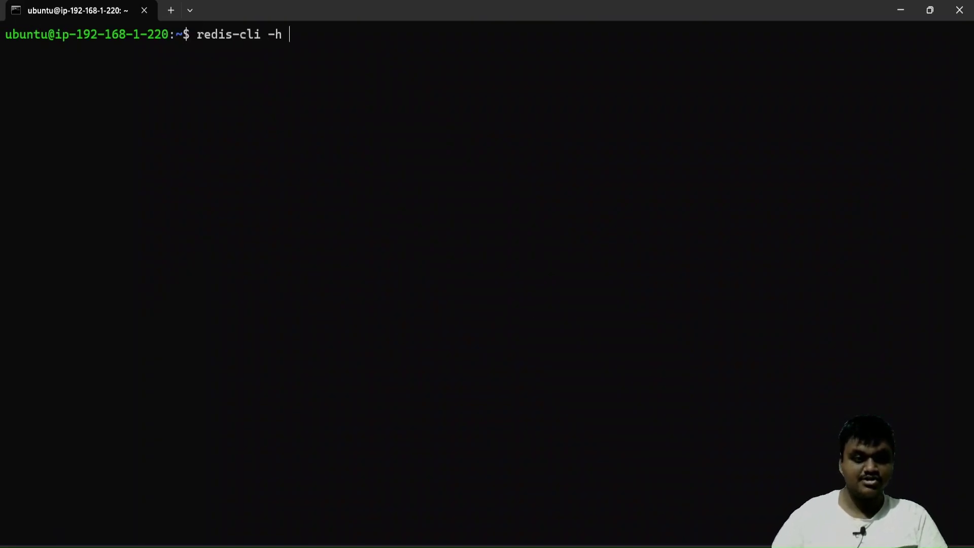
{"action": "type", "text": "rediscachenodejs.6ngkbf.ng.0001.aps1.cache.amazonaws.com:6379"}
{"action": "key", "text": "Right"}
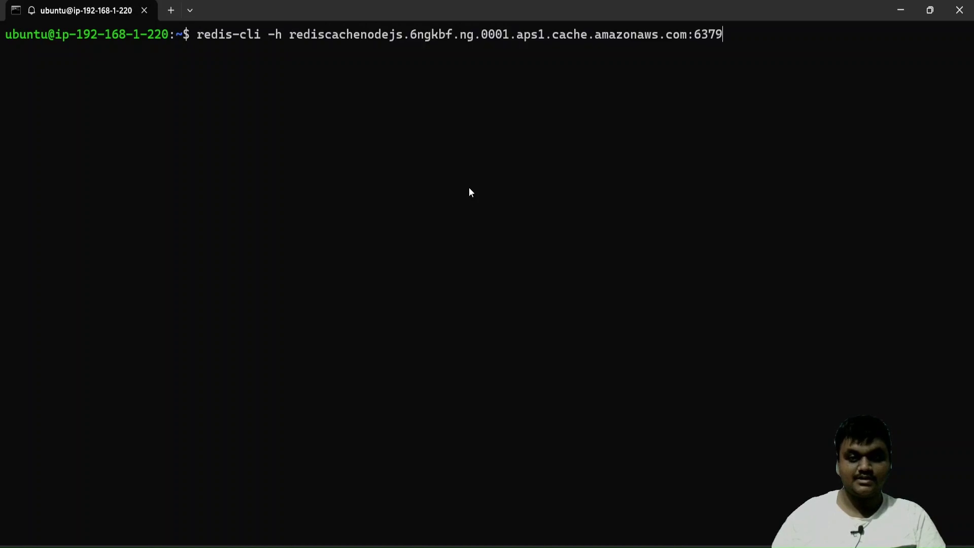
{"action": "key", "text": "Left"}
{"action": "key", "text": "Left"}
{"action": "key", "text": "Left"}
{"action": "key", "text": "Left"}
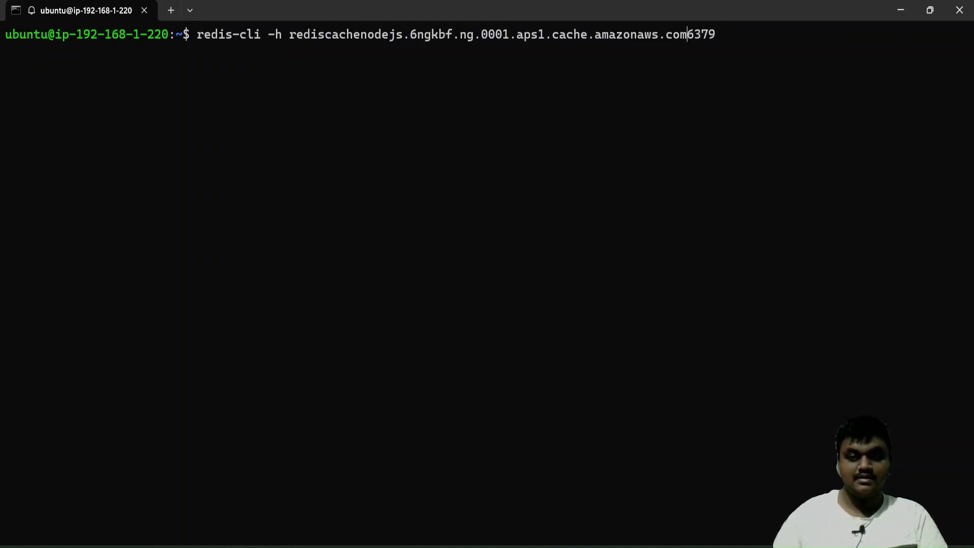
{"action": "key", "text": "BackSpace"}
{"action": "type", "text": "-p"}
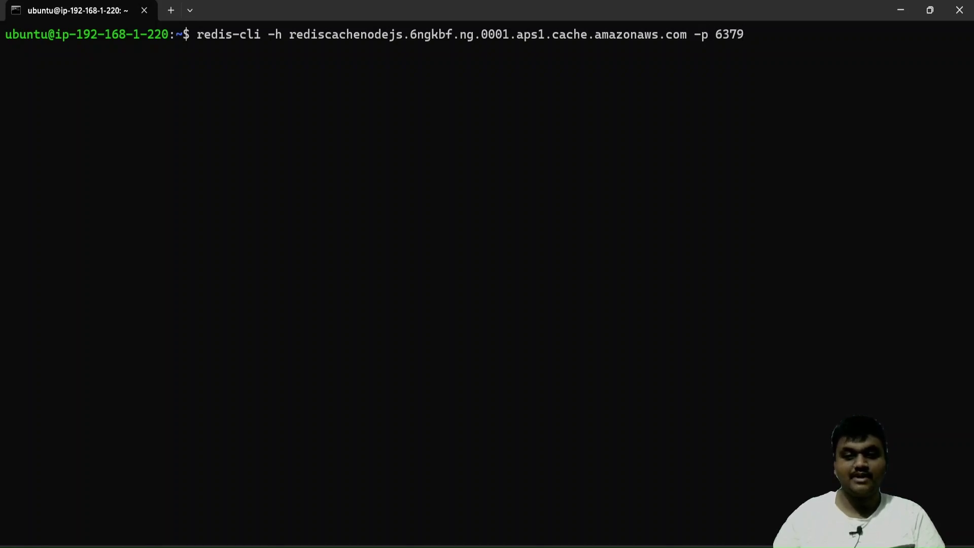
{"action": "key", "text": "Return"}
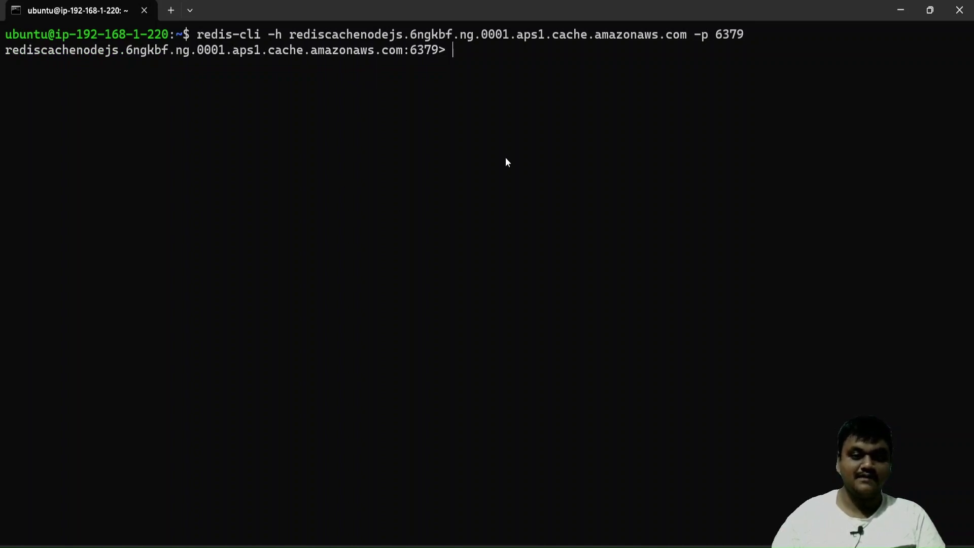
List all keys stored in the Redis cache with KEYS *.
{"action": "type", "text": "KEYS"}
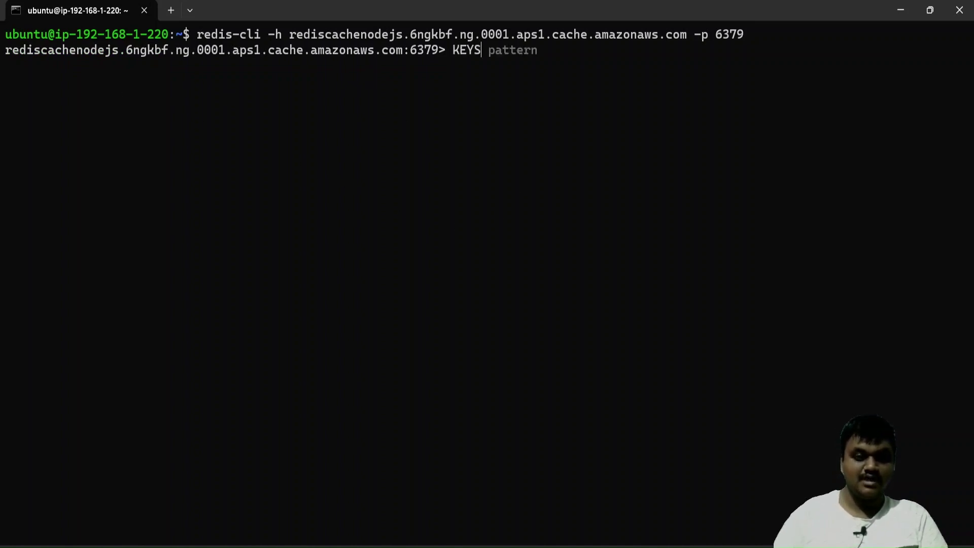
{"action": "type", "text": " *"}
{"action": "key", "text": "Return"}
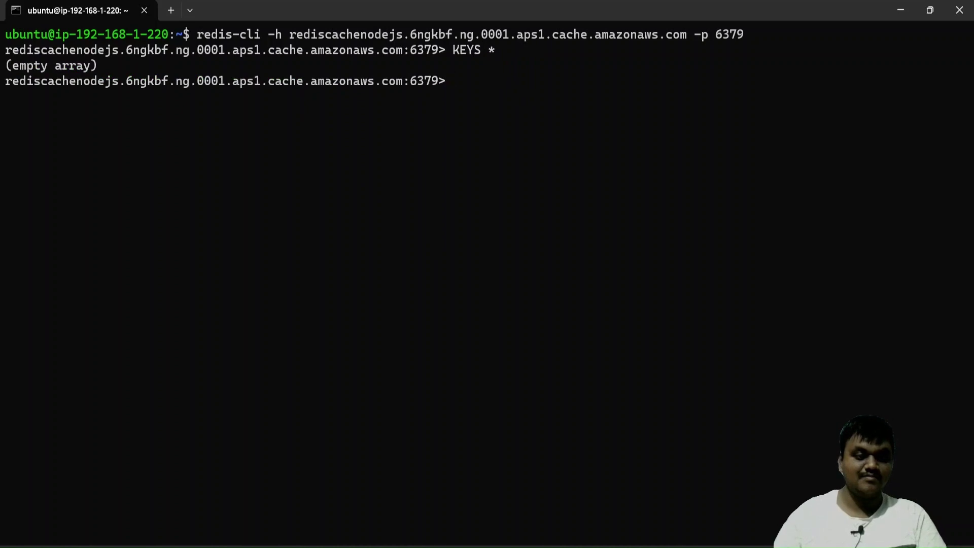
Store the value "greenlang" under the key user with the set command.
{"action": "type", "text": "set "}
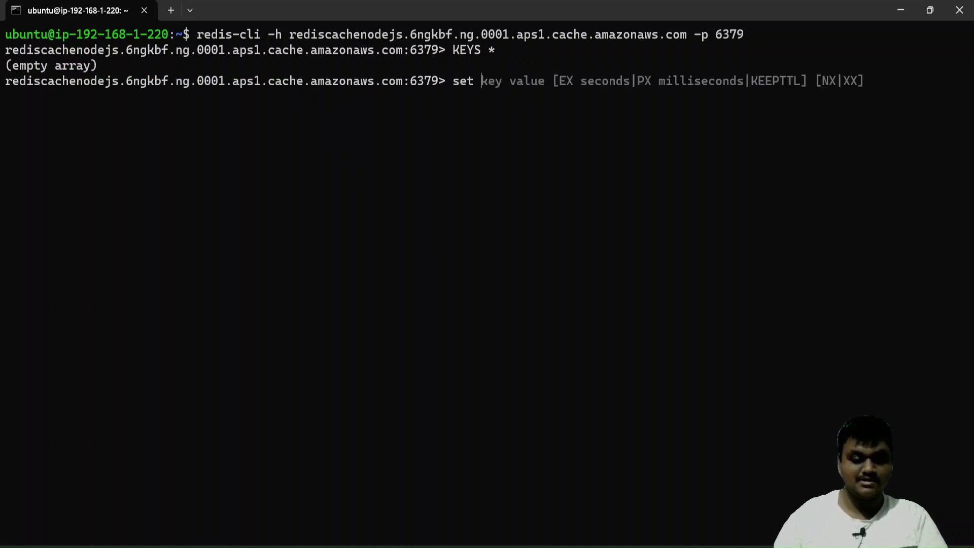
{"action": "type", "text": "user \""}
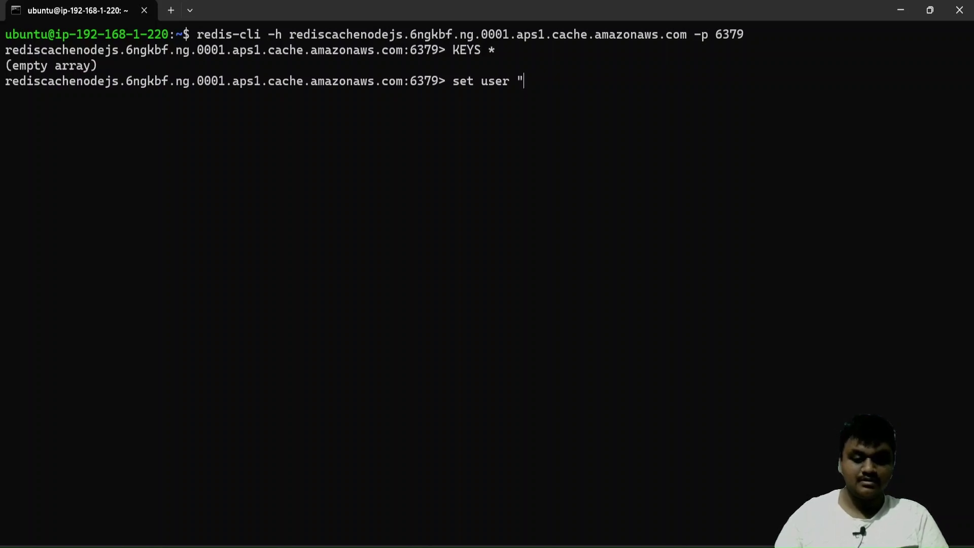
{"action": "type", "text": "greenlang"}
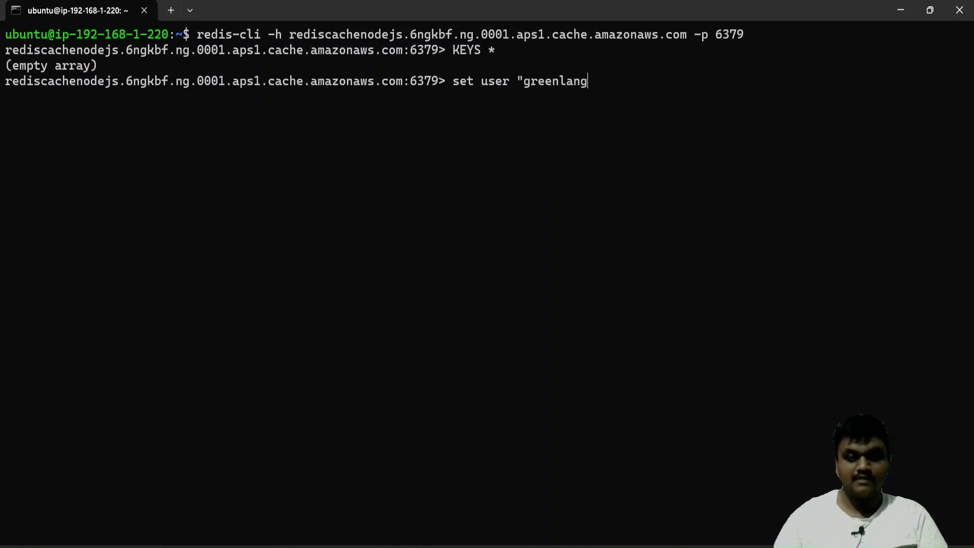
{"action": "type", "text": "\""}
{"action": "key", "text": "Return"}
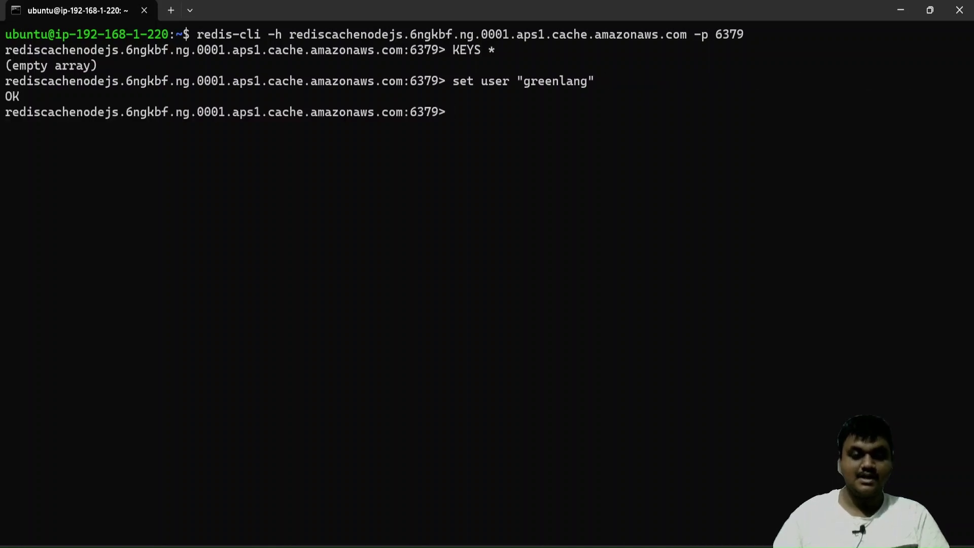
List all cache keys with KEYS * and read the stored value with get user.
{"action": "type", "text": "KEYS"}
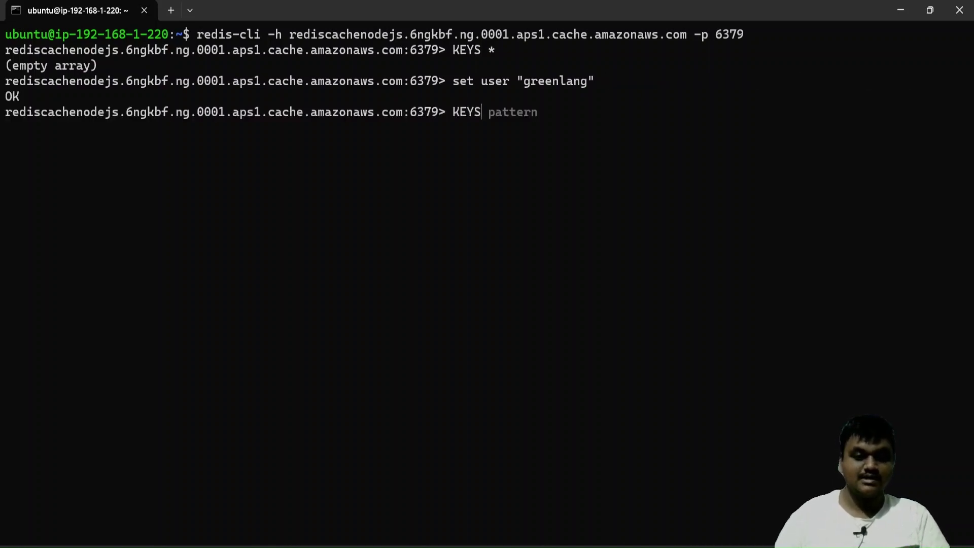
{"action": "type", "text": " *"}
{"action": "key", "text": "Return"}
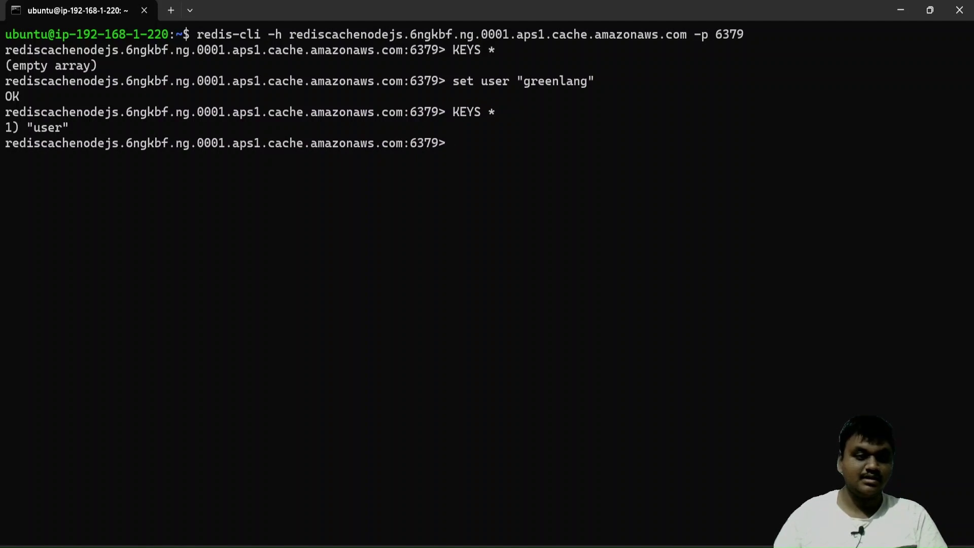
{"action": "type", "text": "get user"}
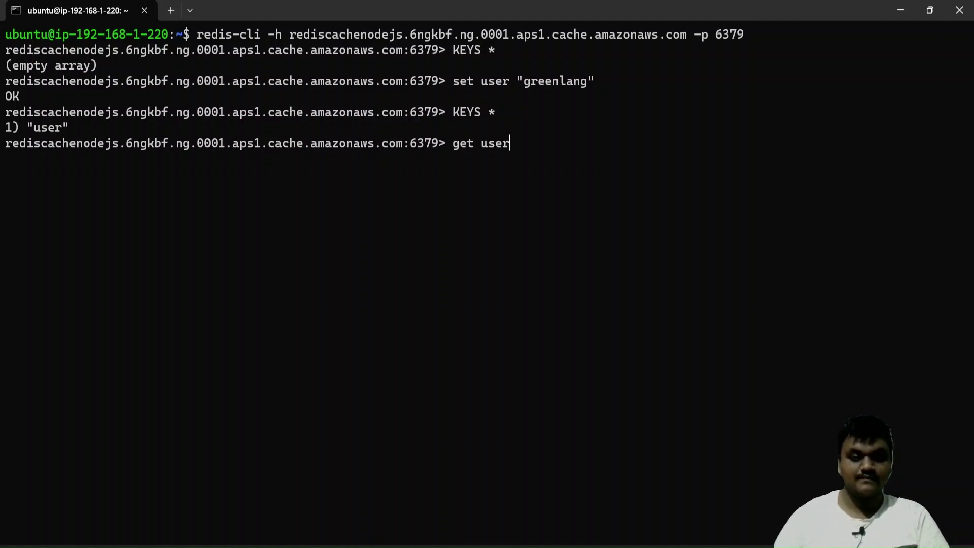
{"action": "key", "text": "Return"}
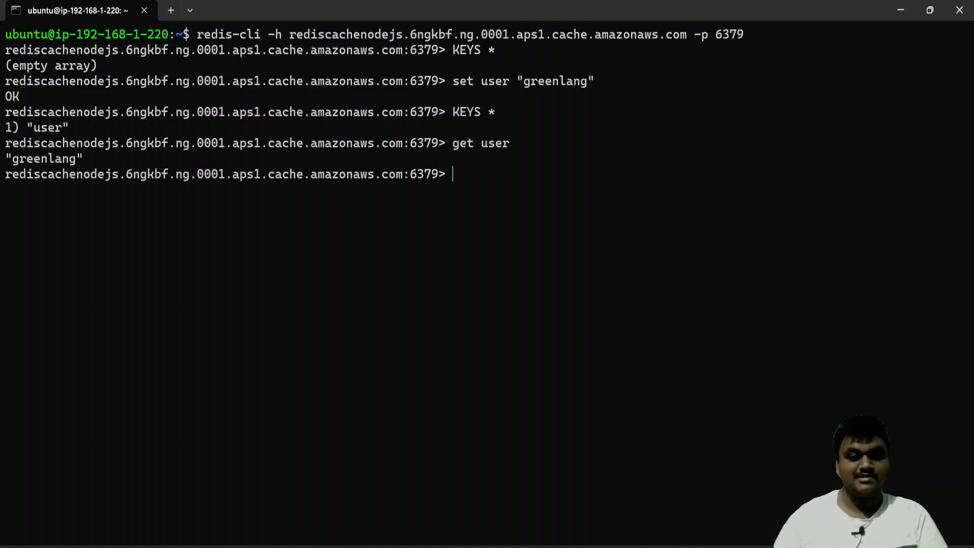
Store the key age with value 25 and a 20-second expiry using set age 25 ex 20.
{"action": "type", "text": "set "}
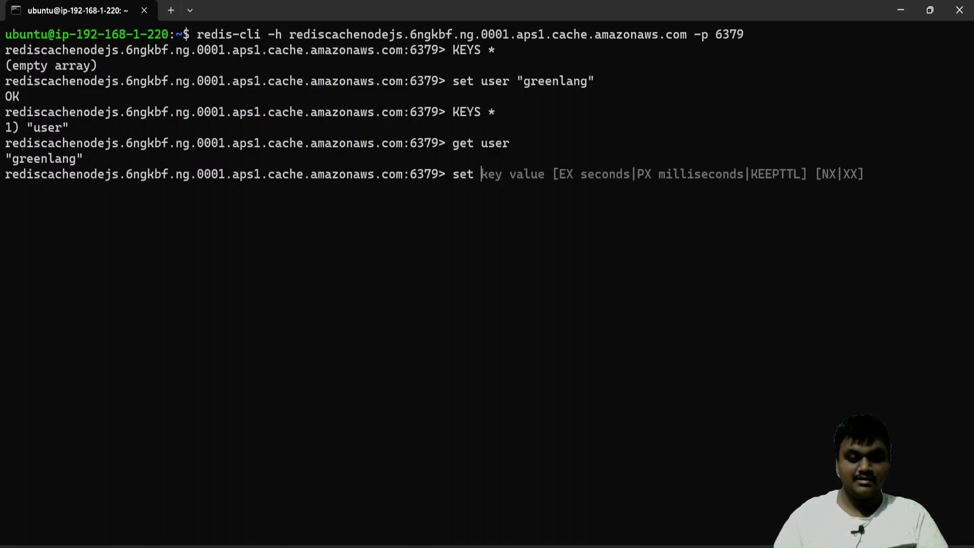
{"action": "type", "text": "age "}
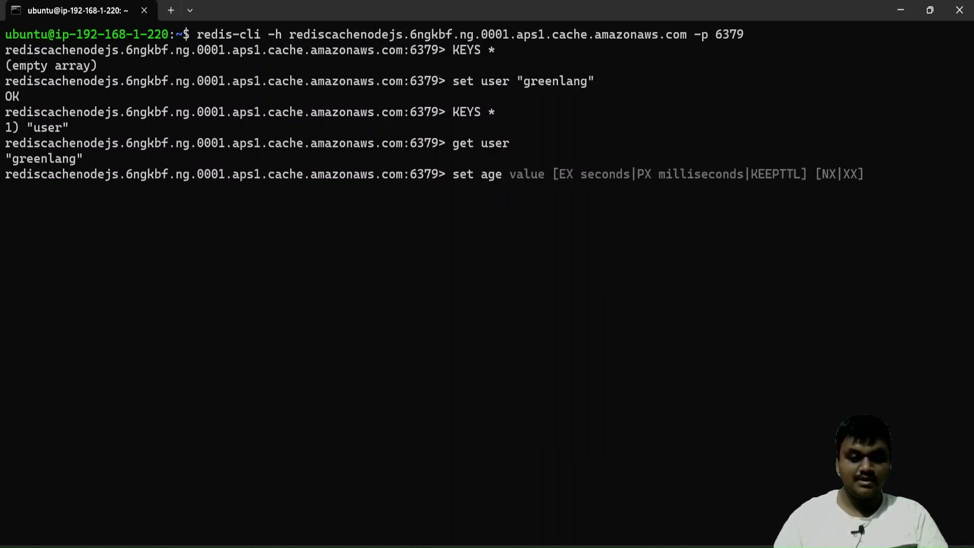
{"action": "type", "text": "25 "}
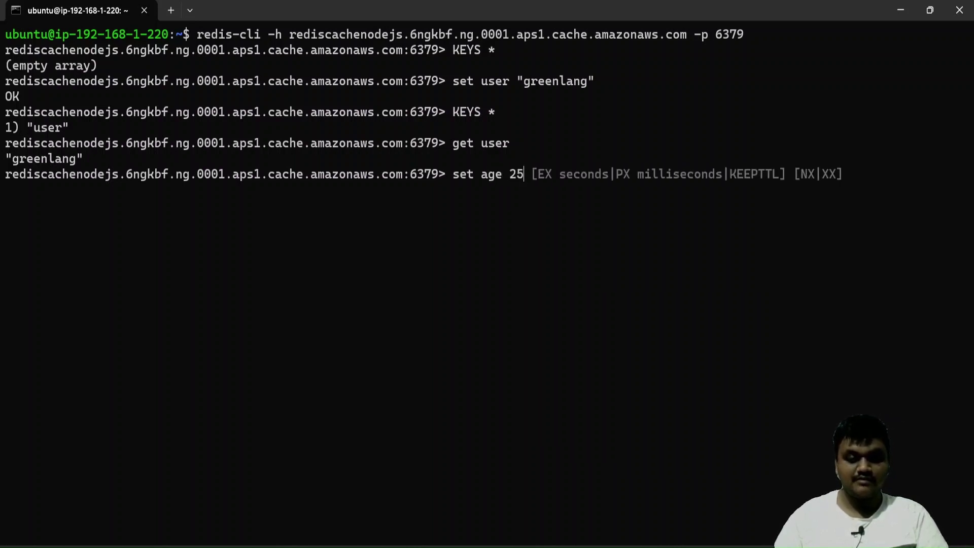
{"action": "type", "text": "ex"}
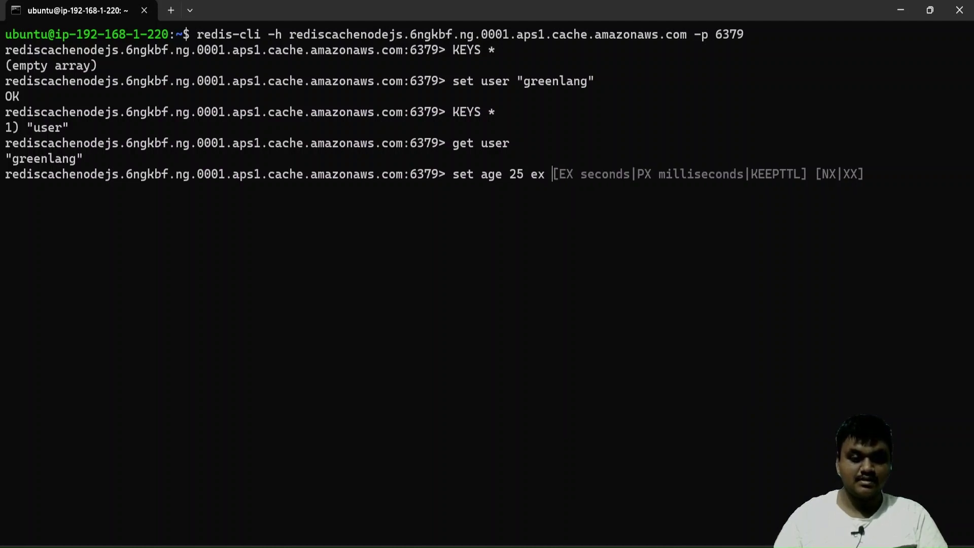
{"action": "type", "text": " 20"}
{"action": "key", "text": "Return"}
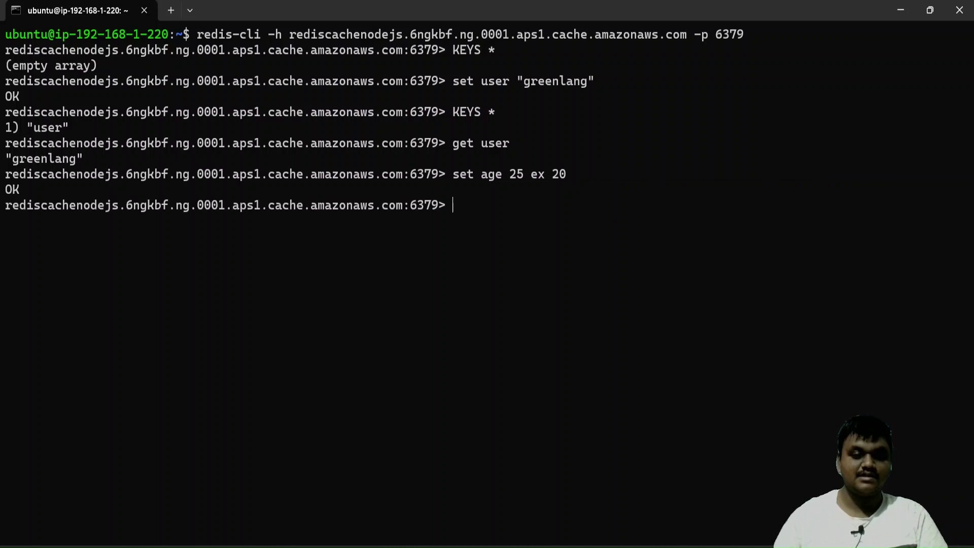
List the cache keys again with KEYS * and read the stored value with get age.
{"action": "type", "text": "KE"}
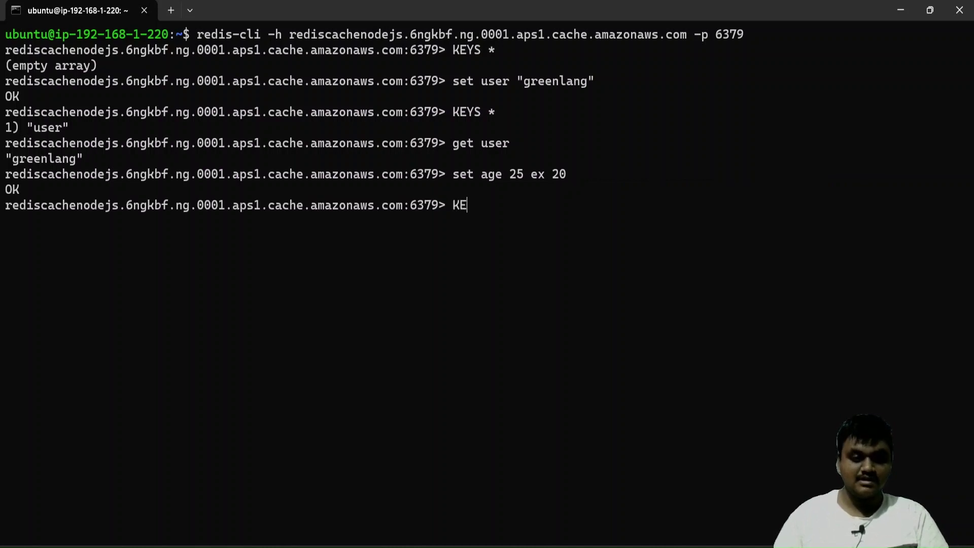
{"action": "type", "text": "YS *"}
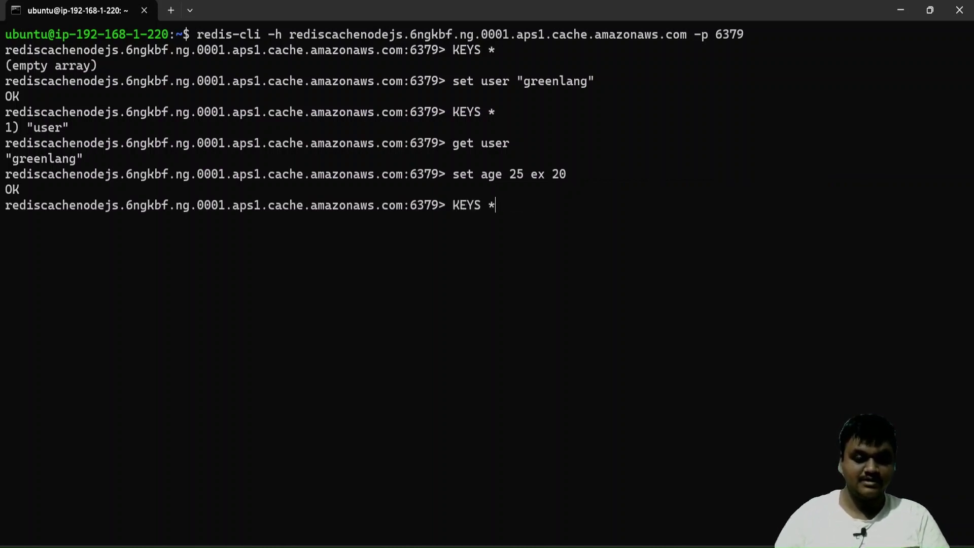
{"action": "key", "text": "Return"}
{"action": "type", "text": "get age"}
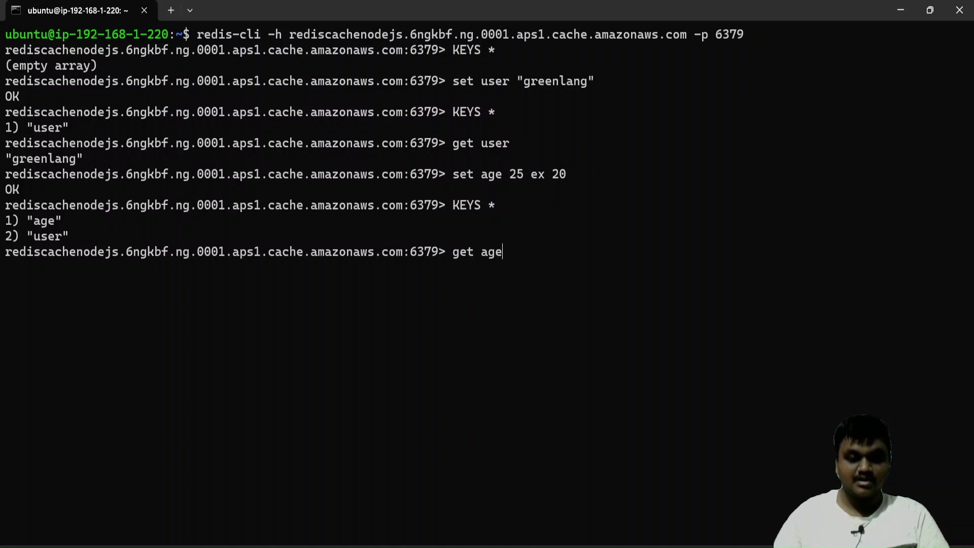
{"action": "key", "text": "Return"}
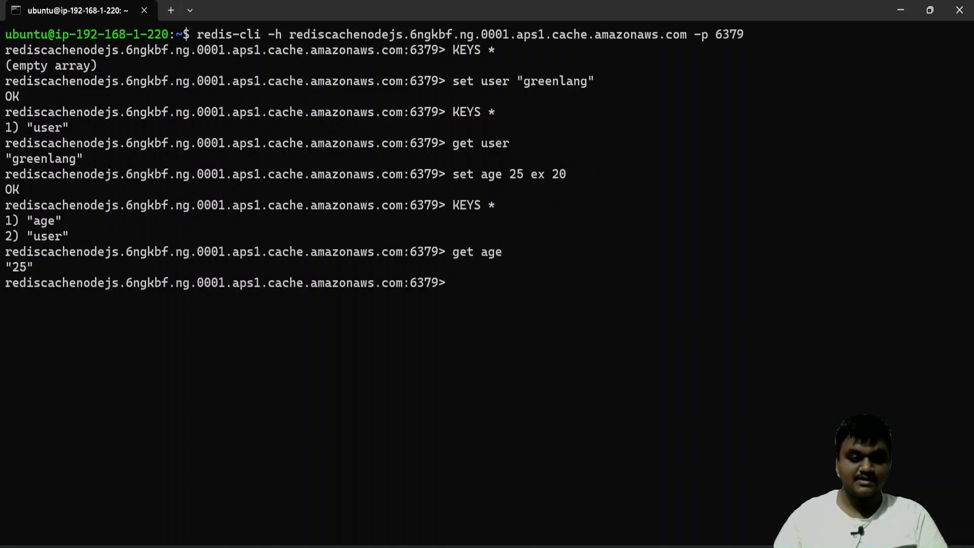
Store the value "English" under the key subject with the set command, without an expiry.
{"action": "type", "text": "se"}
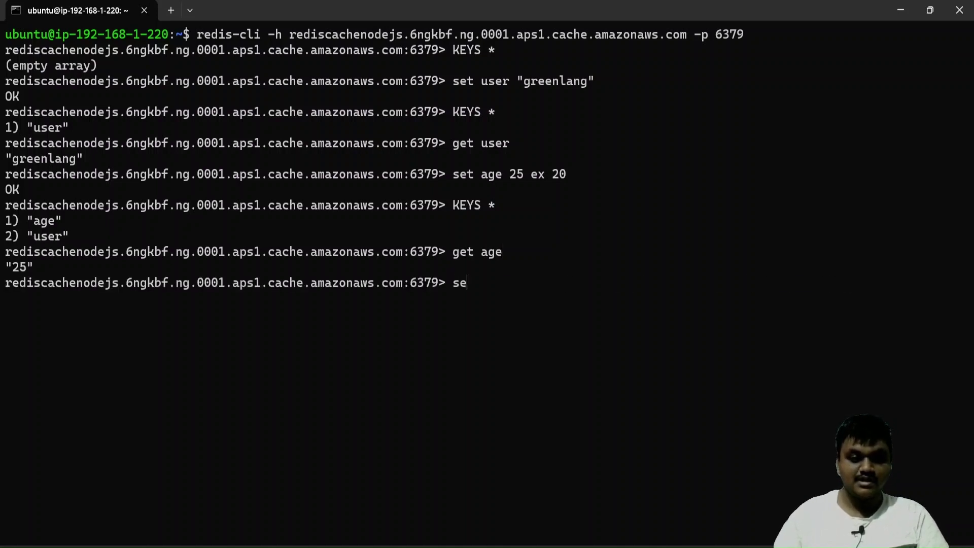
{"action": "type", "text": "t sub"}
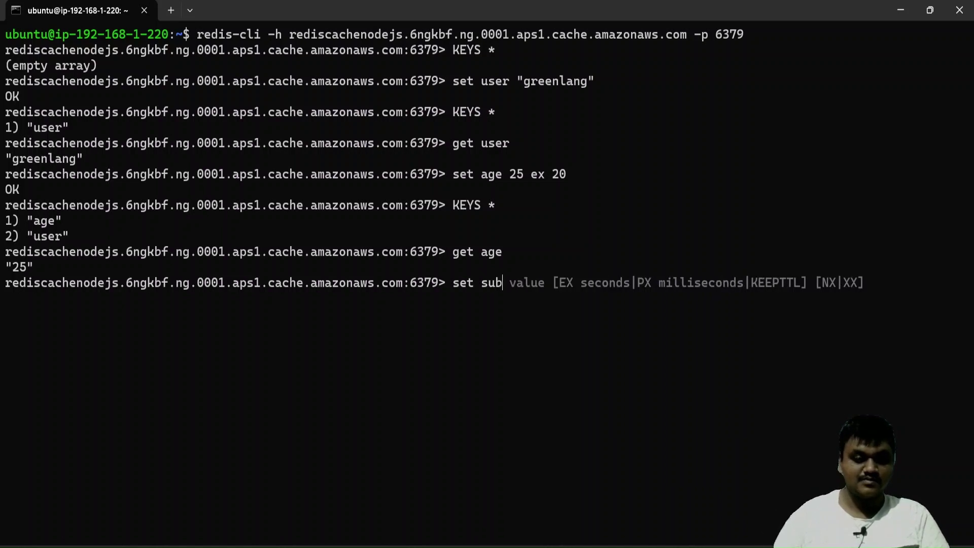
{"action": "type", "text": "ject \"Engl"}
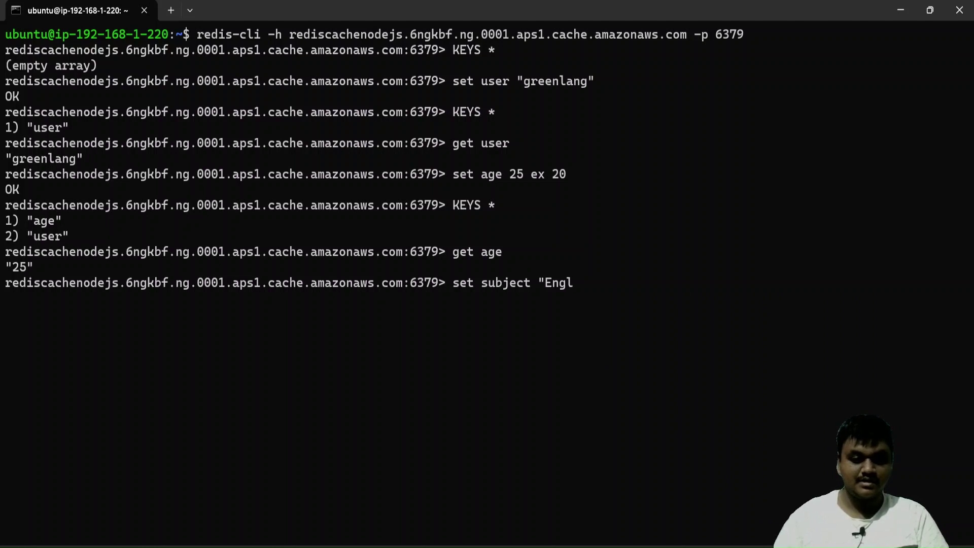
{"action": "type", "text": "ish\""}
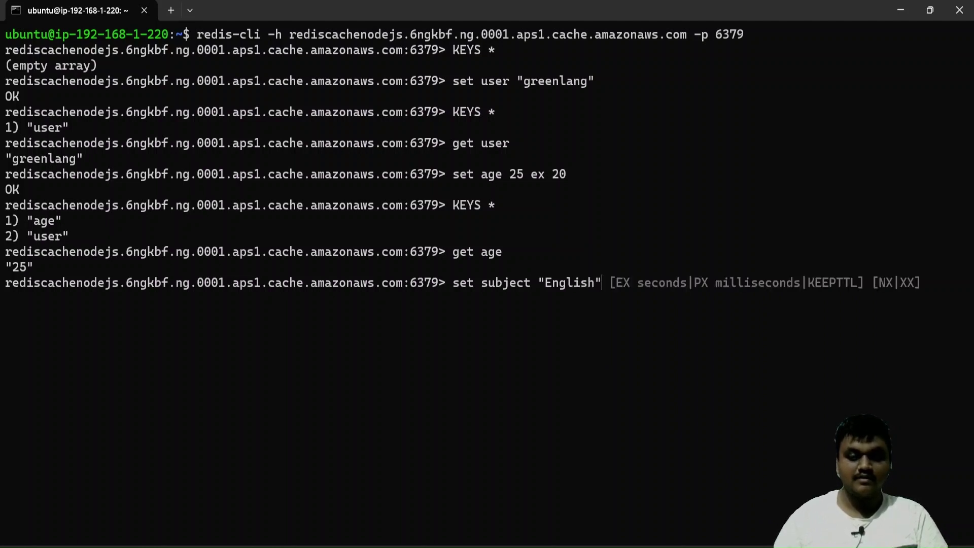
{"action": "key", "text": "Return"}
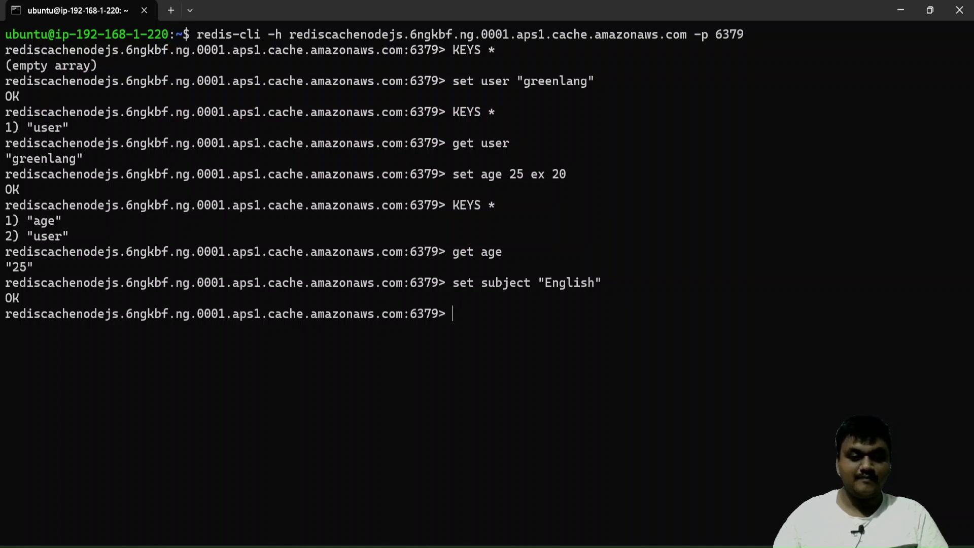
List the cache keys again with KEYS * and read the stored values with get user and get subject.
{"action": "type", "text": "KEYS *"}
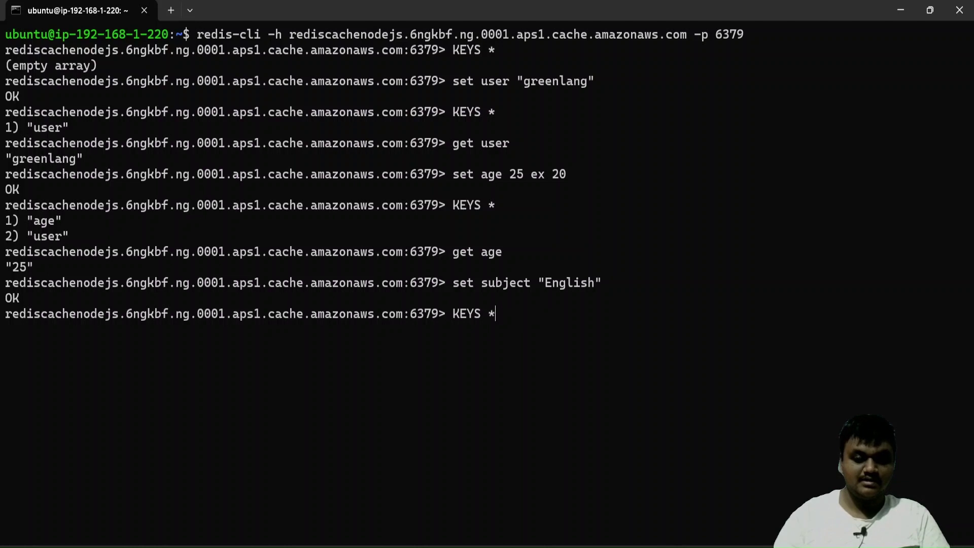
{"action": "key", "text": "Return"}
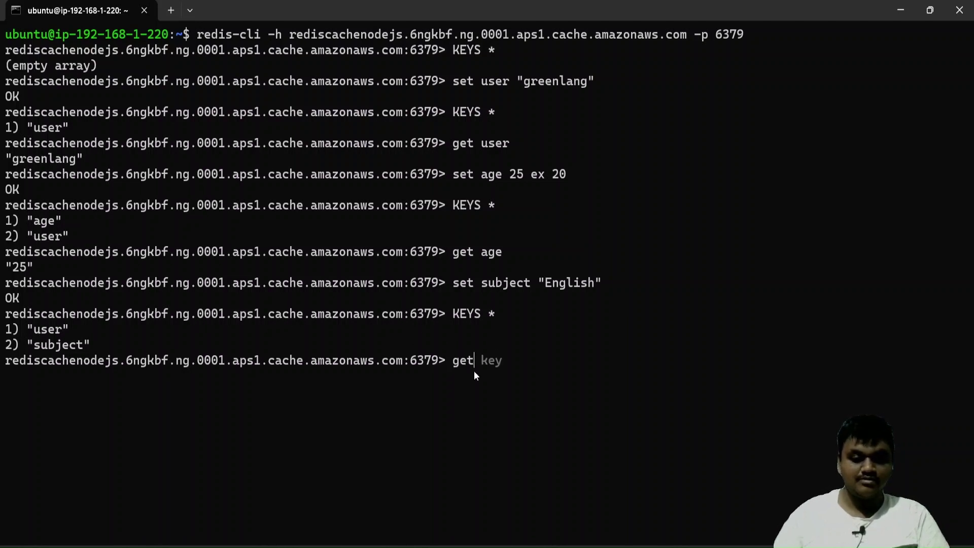
{"action": "type", "text": "user"}
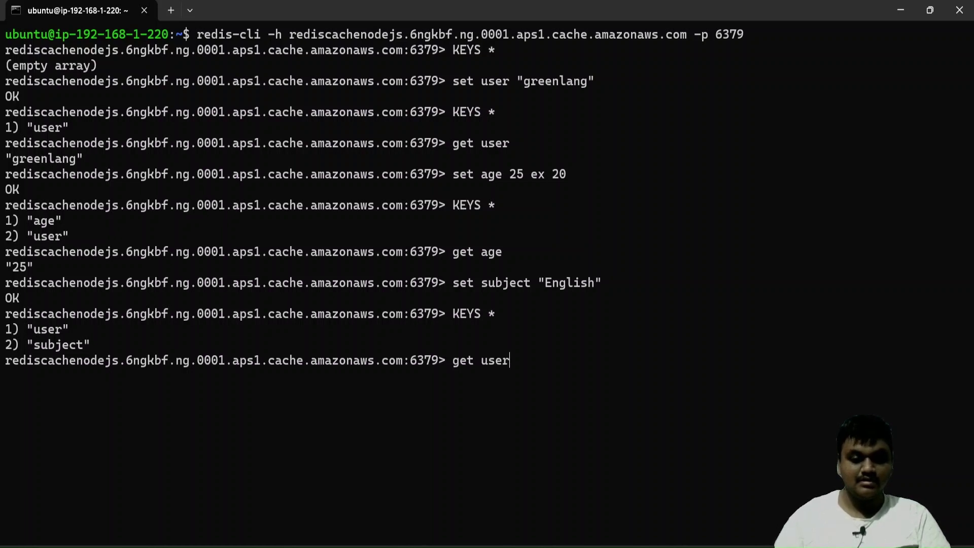
{"action": "key", "text": "Return"}
{"action": "type", "text": "get subject"}
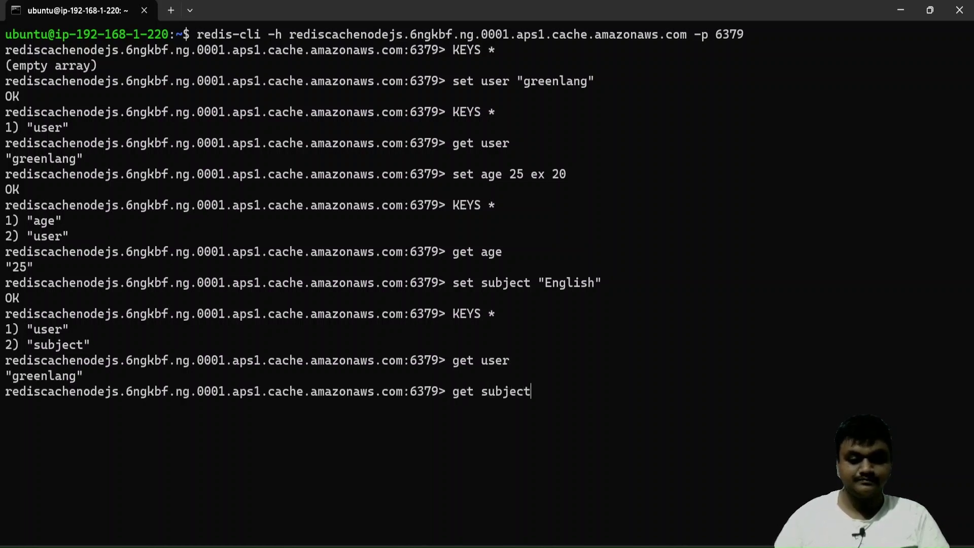
{"action": "key", "text": "Return"}
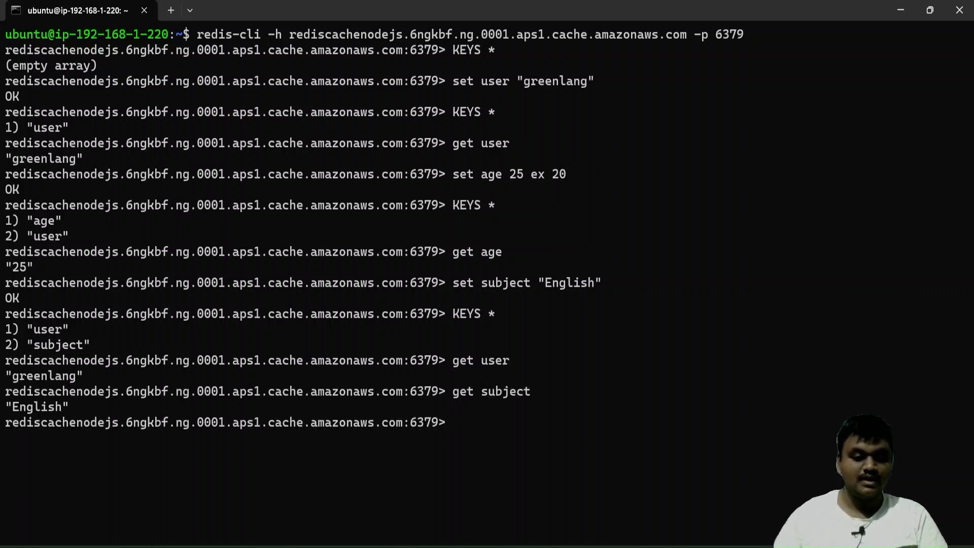
Query the key that was stored with a 20-second expiry using get age.
{"action": "type", "text": "get"}
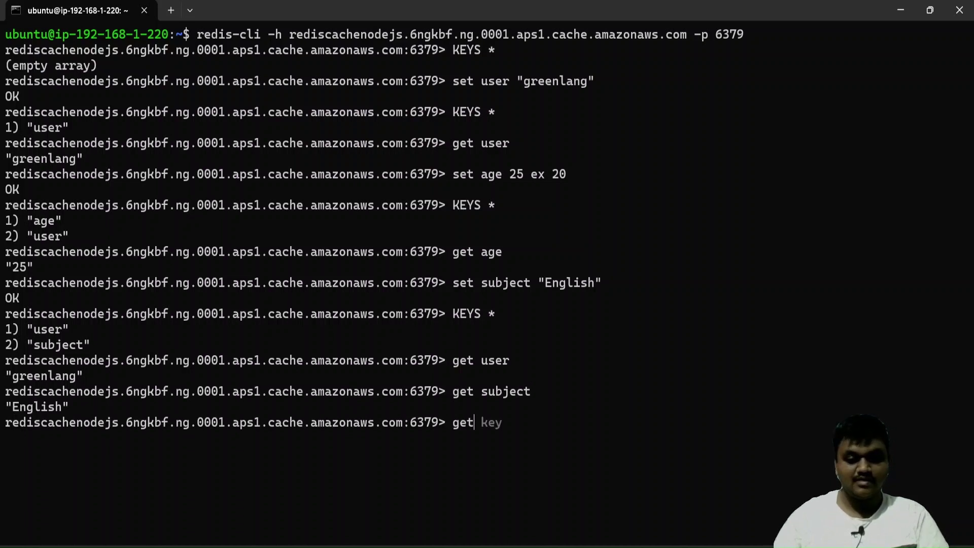
{"action": "type", "text": " age"}
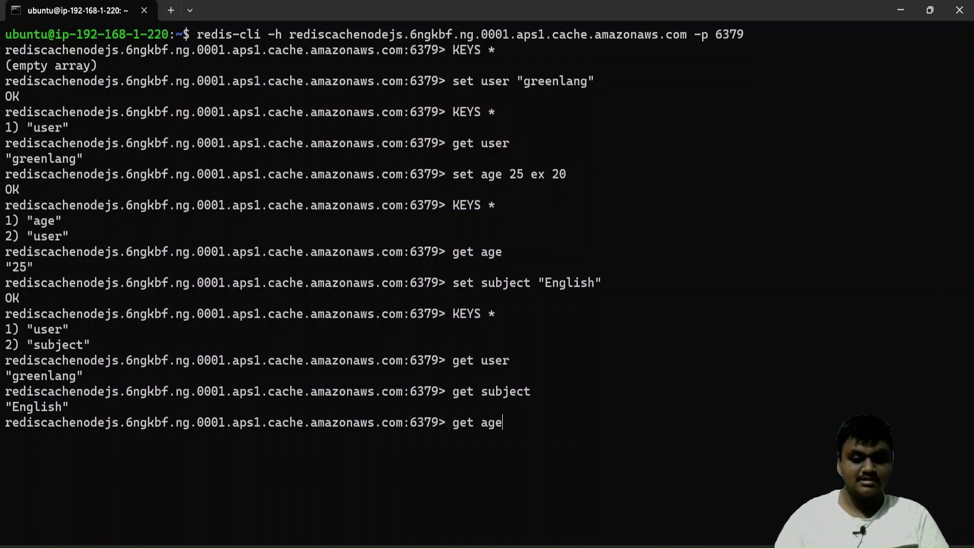
{"action": "key", "text": "Return"}
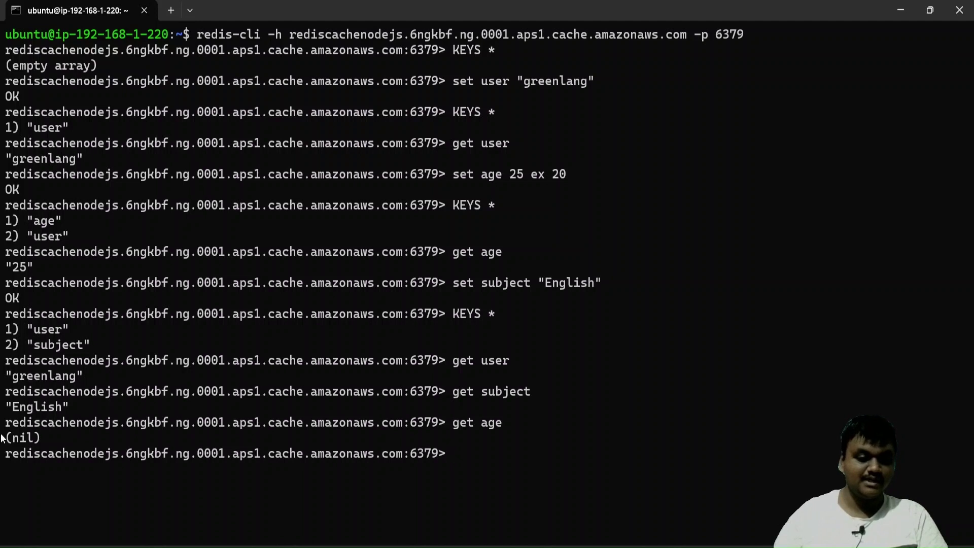
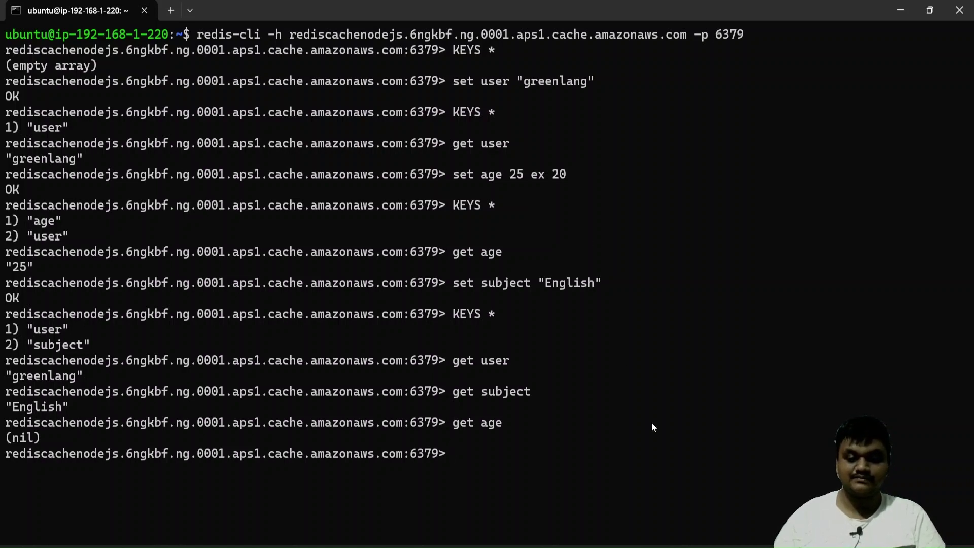
Switch to the AWS console in the browser and open the ElastiCache Redis caches list.
{"action": "key", "text": "alt+Tab"}
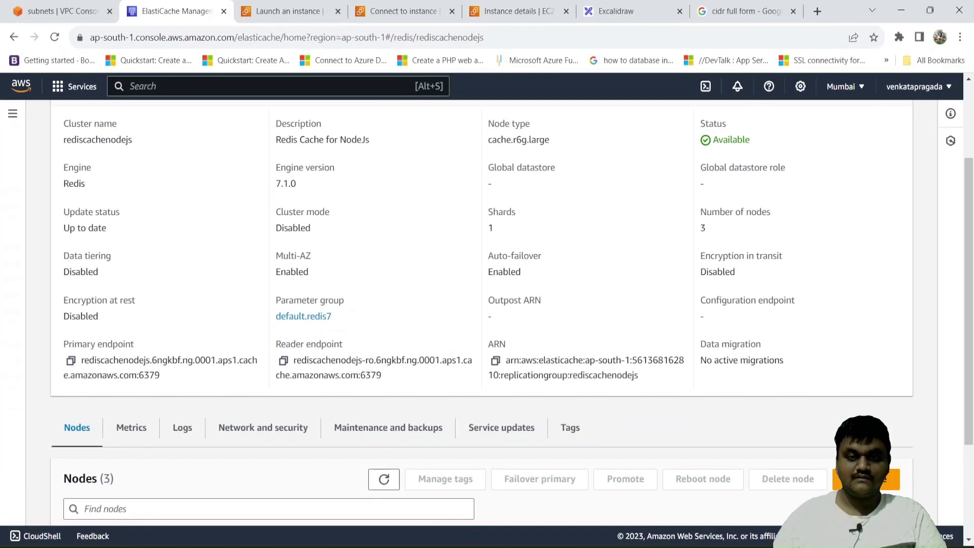
{"action": "scroll", "coordinate": [663, 160], "scroll_direction": "up", "scroll_amount": 3}
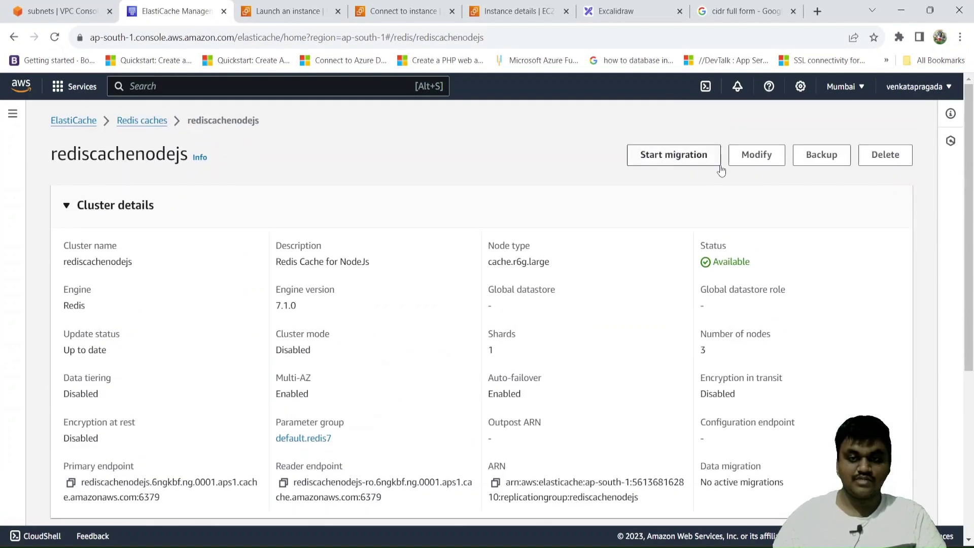
{"action": "left_click", "coordinate": [162, 123]}
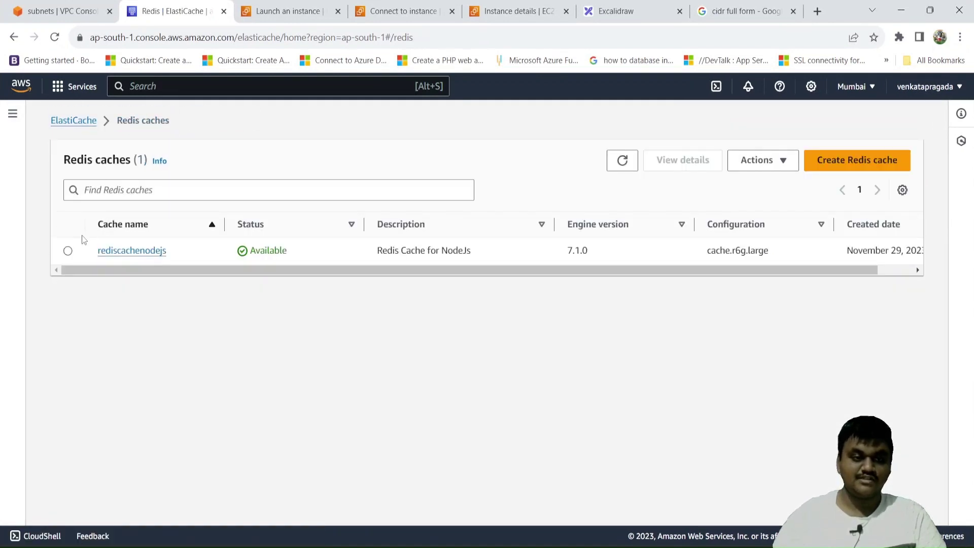
Delete the rediscachenodejs cluster without a final backup, confirming with its name rediscachenodejs, and check its status in the list.
{"action": "left_click", "coordinate": [68, 251]}
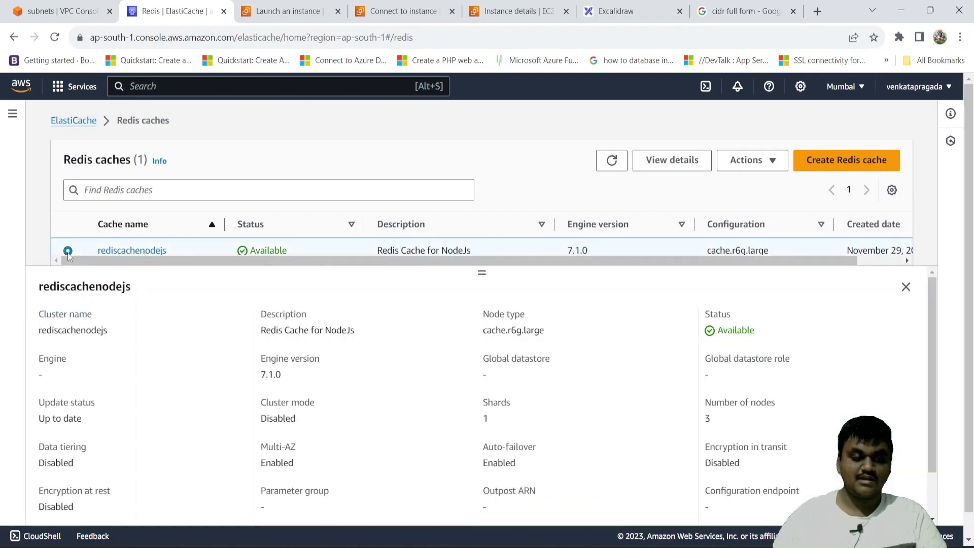
{"action": "scroll", "coordinate": [68, 254], "scroll_direction": "down", "scroll_amount": 1}
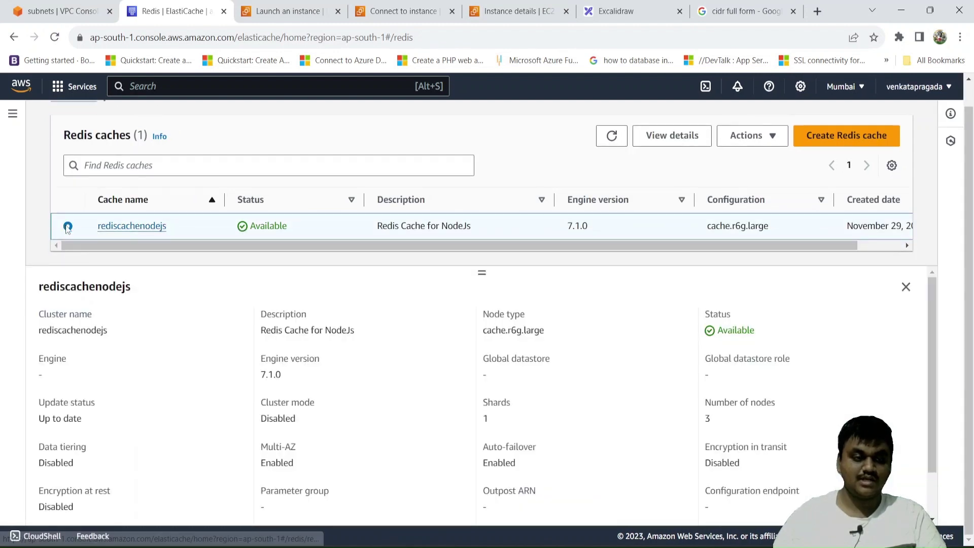
{"action": "left_click", "coordinate": [751, 135]}
{"action": "left_click", "coordinate": [753, 260]}
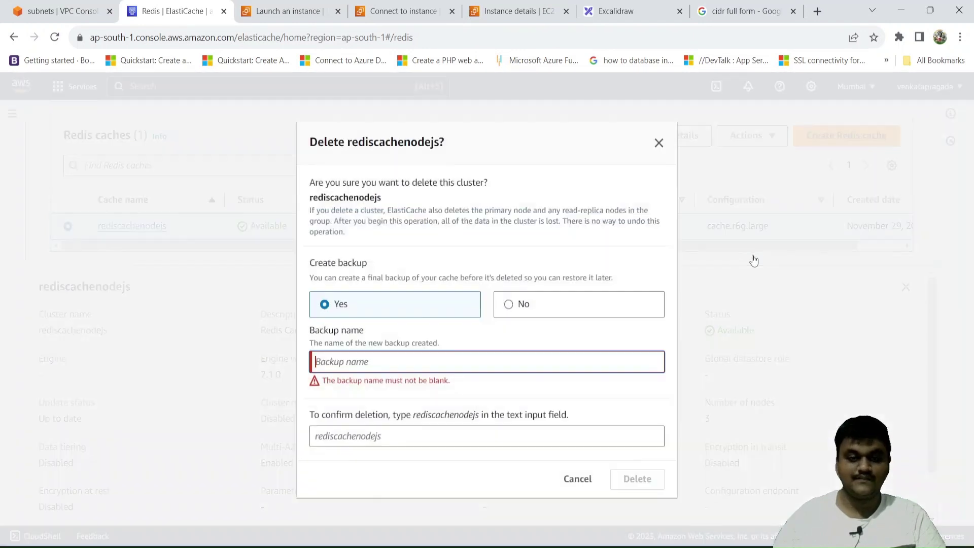
{"action": "left_click", "coordinate": [509, 305]}
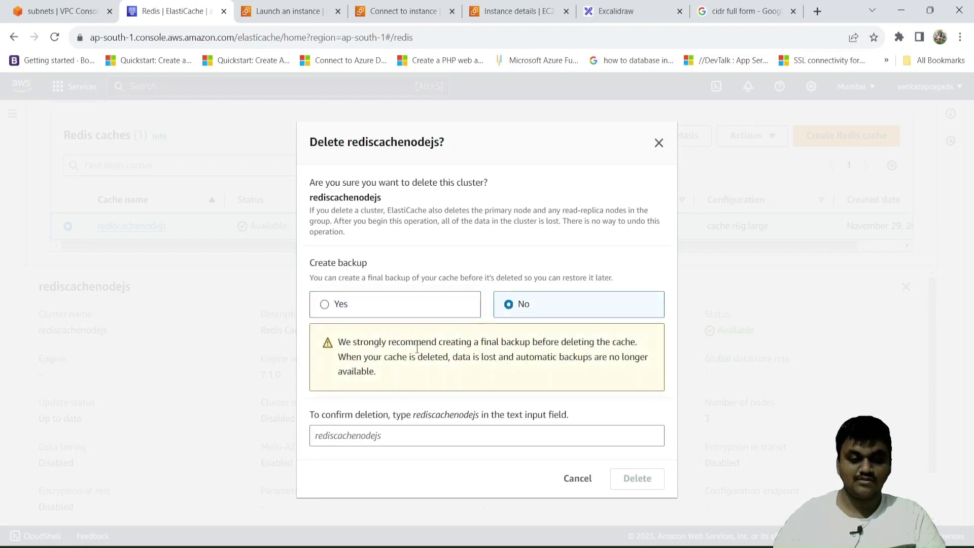
{"action": "left_click", "coordinate": [387, 432]}
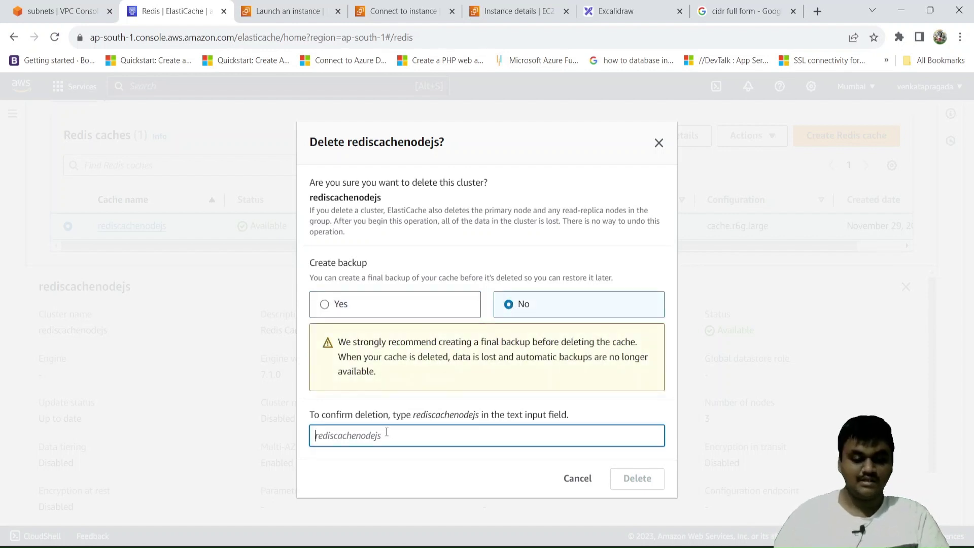
{"action": "type", "text": "redis"}
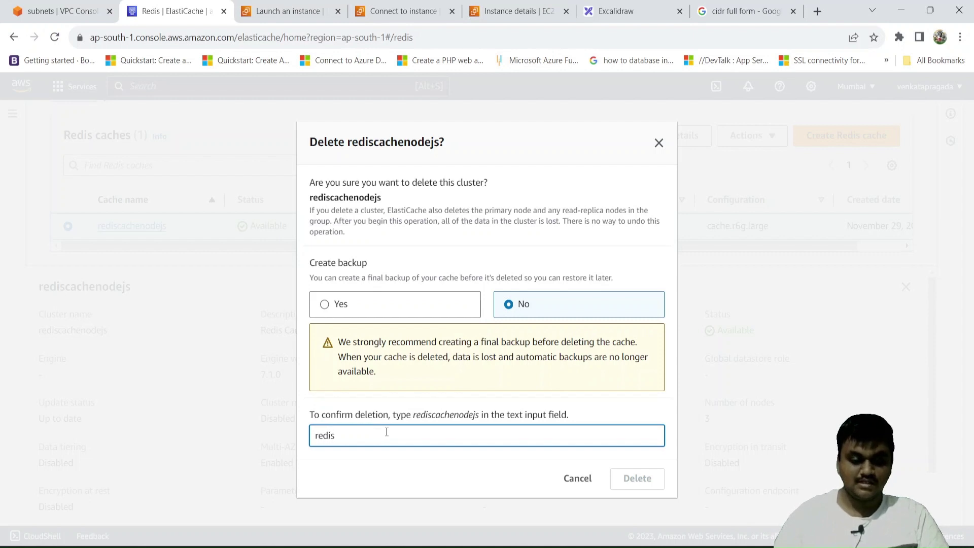
{"action": "type", "text": "cachen"}
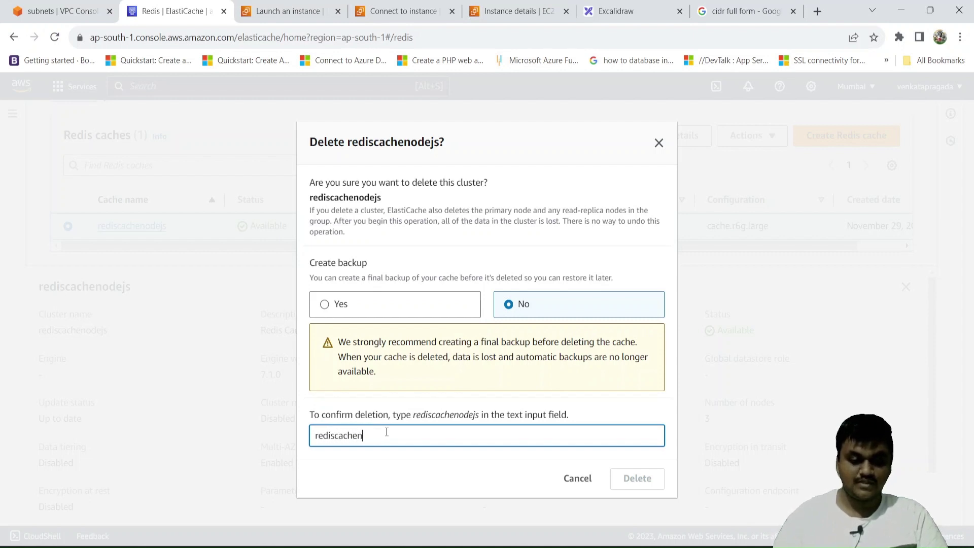
{"action": "type", "text": "odejs"}
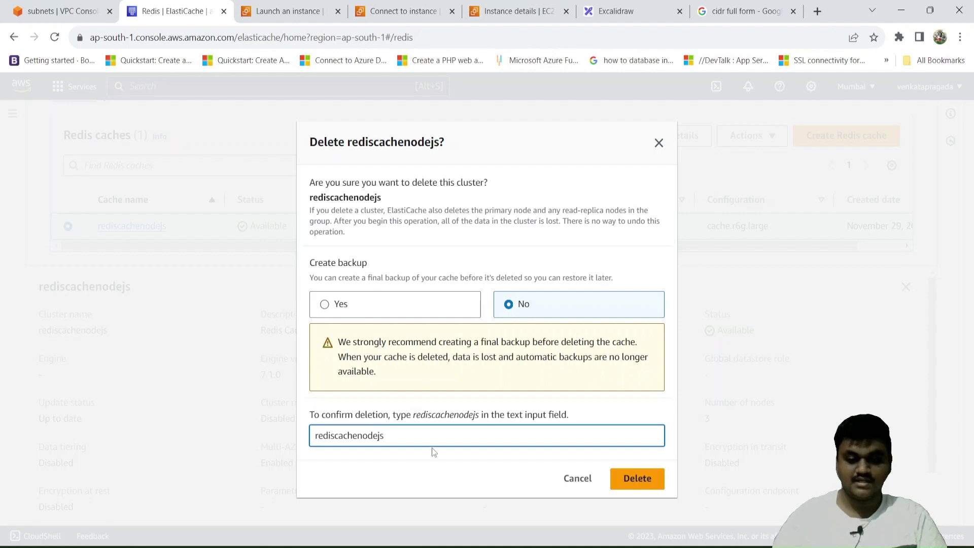
{"action": "left_click", "coordinate": [638, 478]}
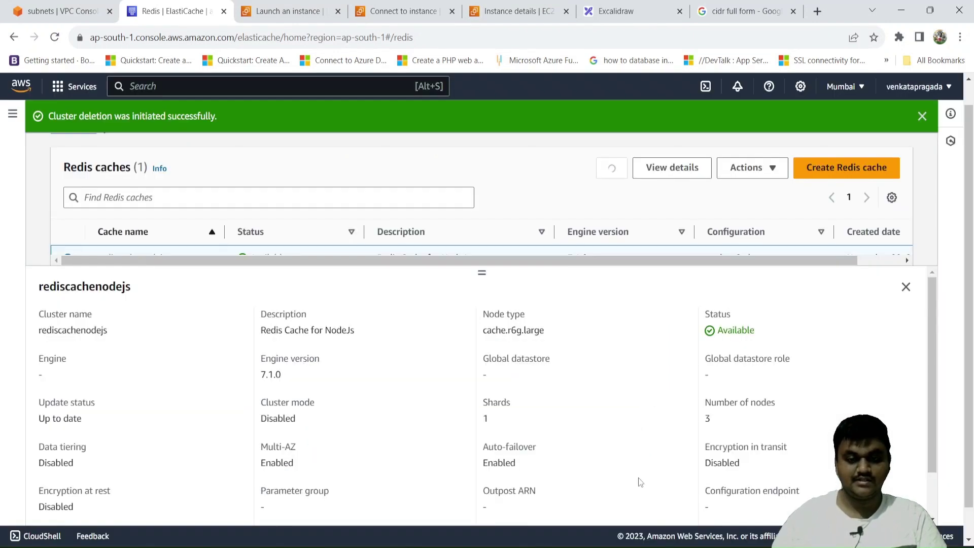
{"action": "scroll", "coordinate": [581, 142], "scroll_direction": "down", "scroll_amount": 1}
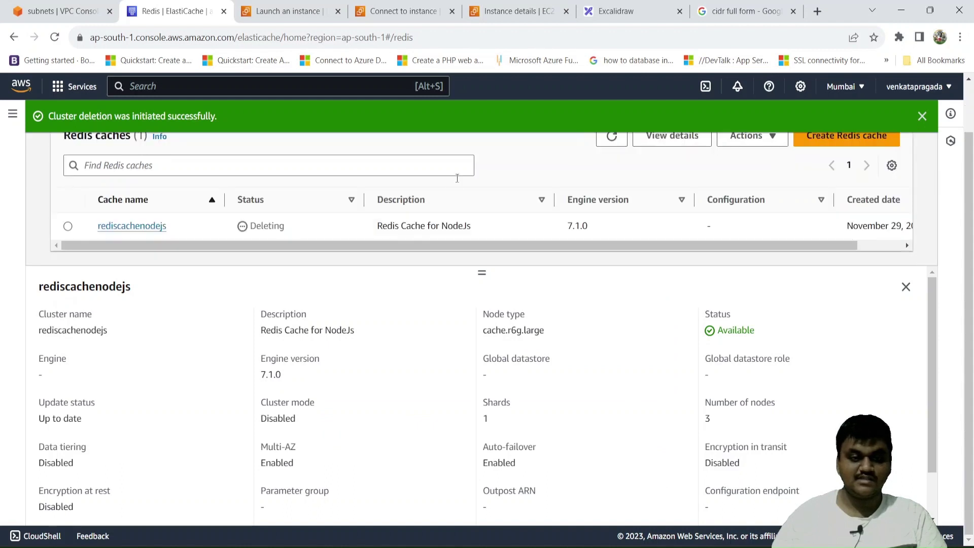
{"action": "double_click", "coordinate": [262, 226]}
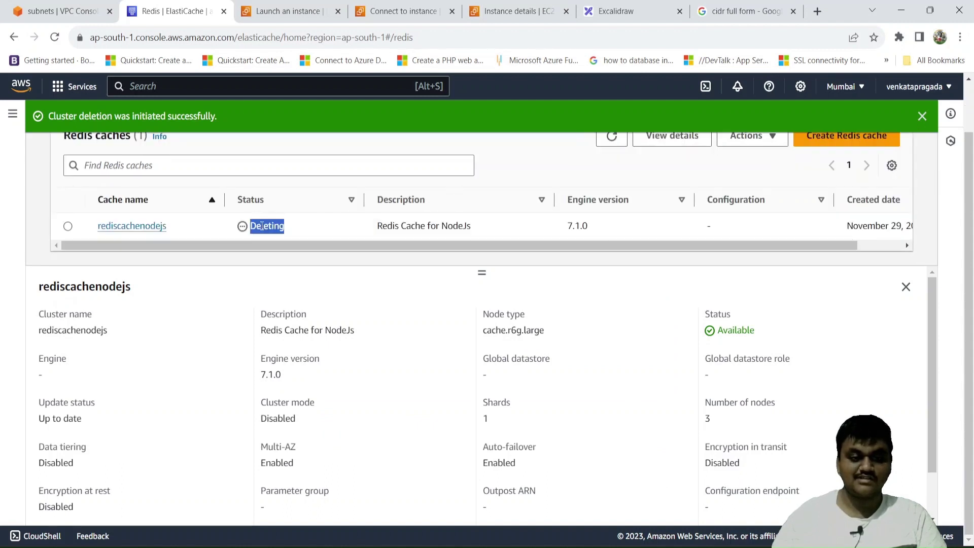
{"action": "scroll", "coordinate": [262, 226], "scroll_direction": "up", "scroll_amount": 1}
{"action": "scroll", "coordinate": [263, 230], "scroll_direction": "down", "scroll_amount": 1}
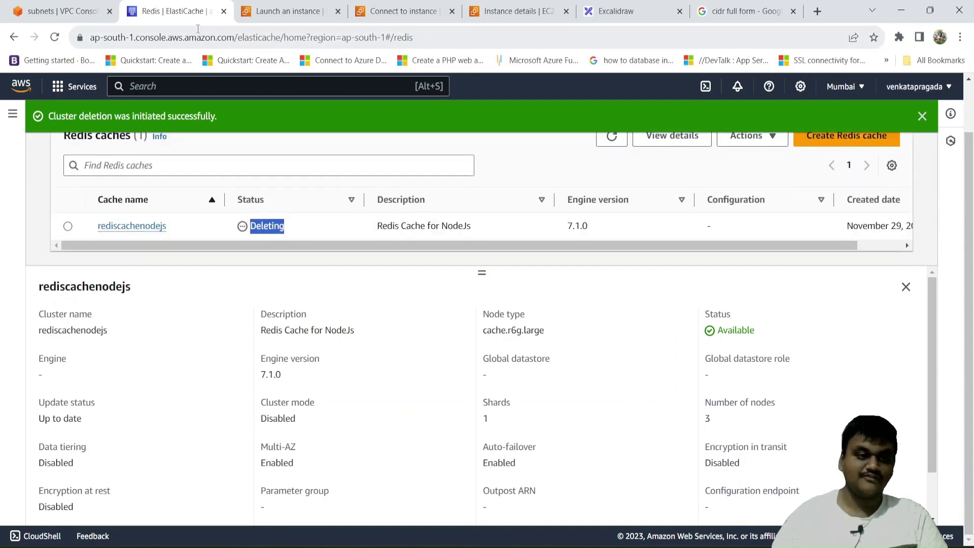
Switch back to the terminal, quit redis-cli, and clear the screen before closing the SSH session with exit.
{"action": "left_click", "coordinate": [299, 10]}
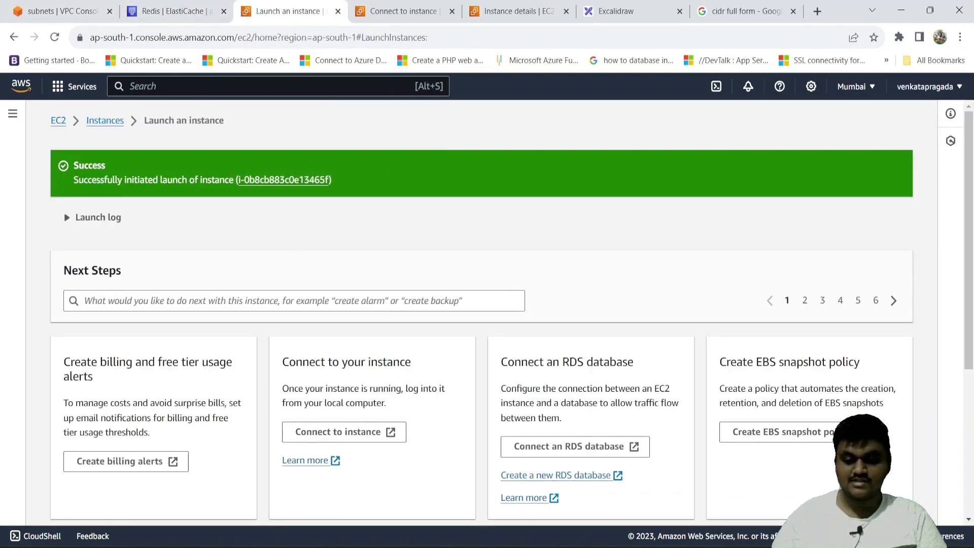
{"action": "key", "text": "alt+Tab"}
{"action": "key", "text": "ctrl+c"}
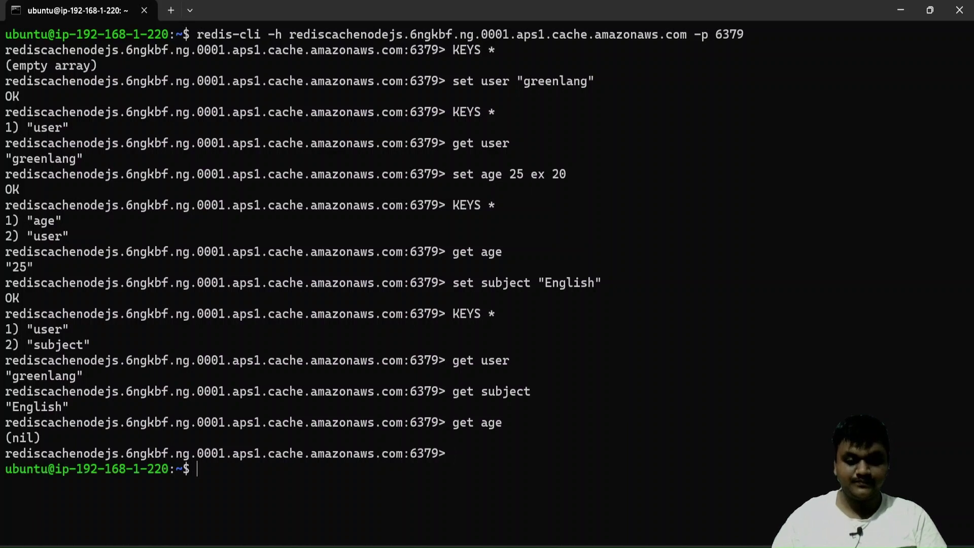
{"action": "type", "text": "clear"}
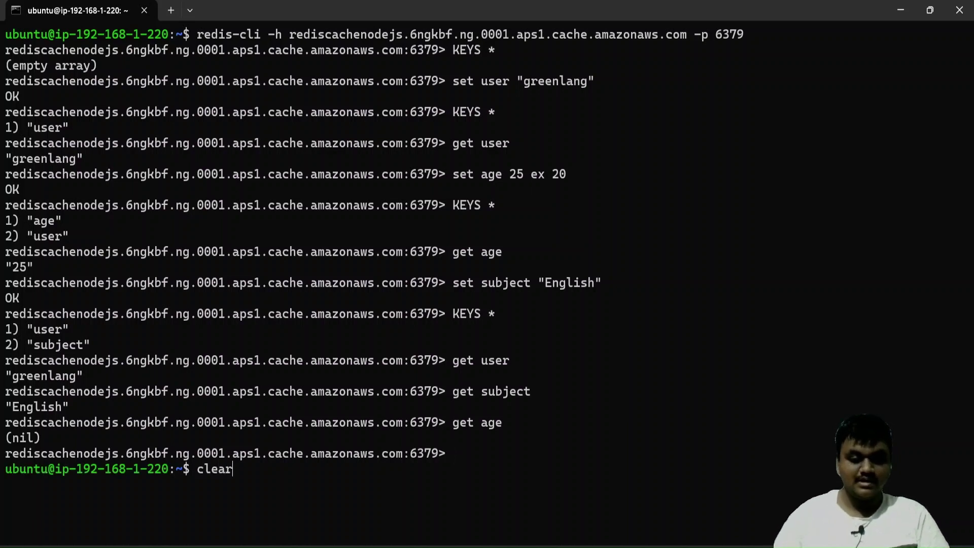
{"action": "key", "text": "Return"}
{"action": "type", "text": "exit"}
{"action": "key", "text": "Return"}
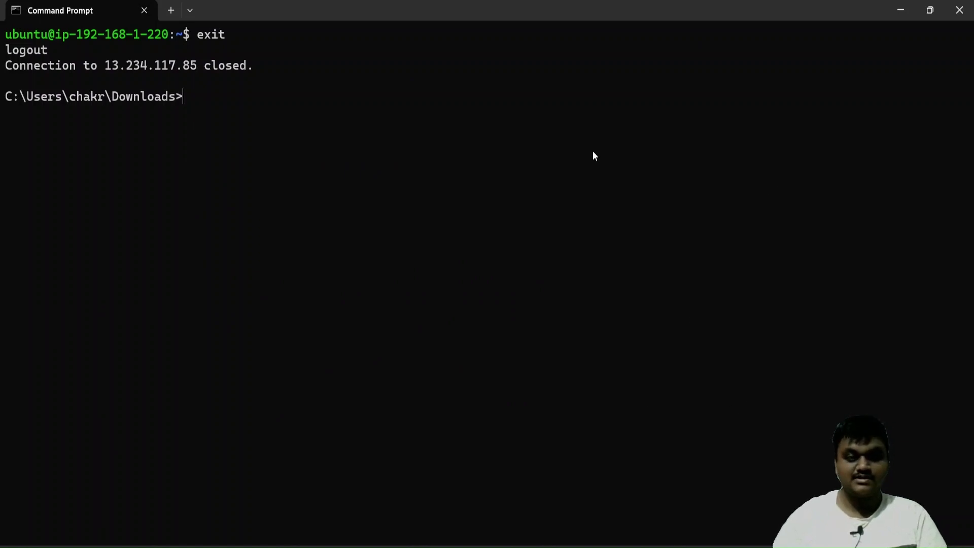
Clear the local Command Prompt with cls and minimize the terminal to return to the EC2 page in the browser.
{"action": "type", "text": "cls"}
{"action": "key", "text": "Return"}
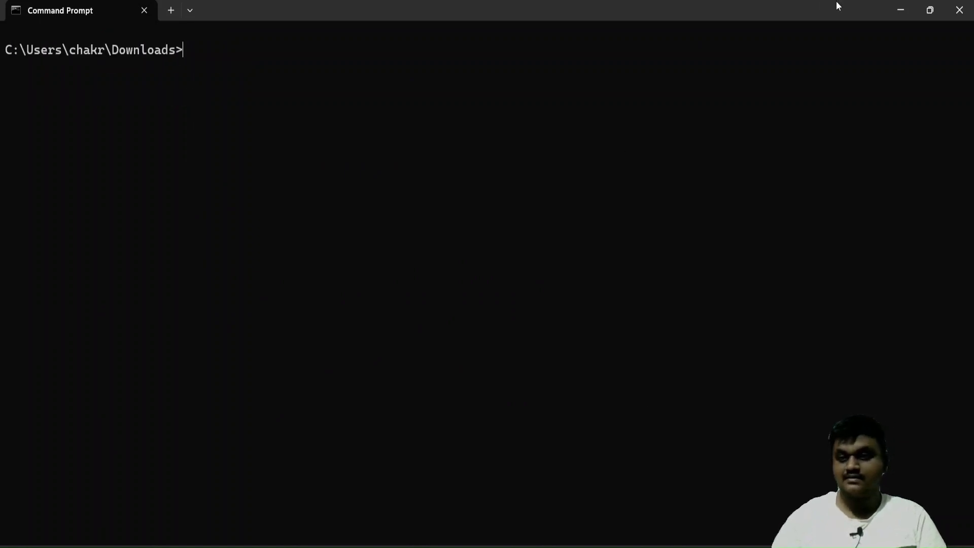
{"action": "left_click", "coordinate": [890, 13]}
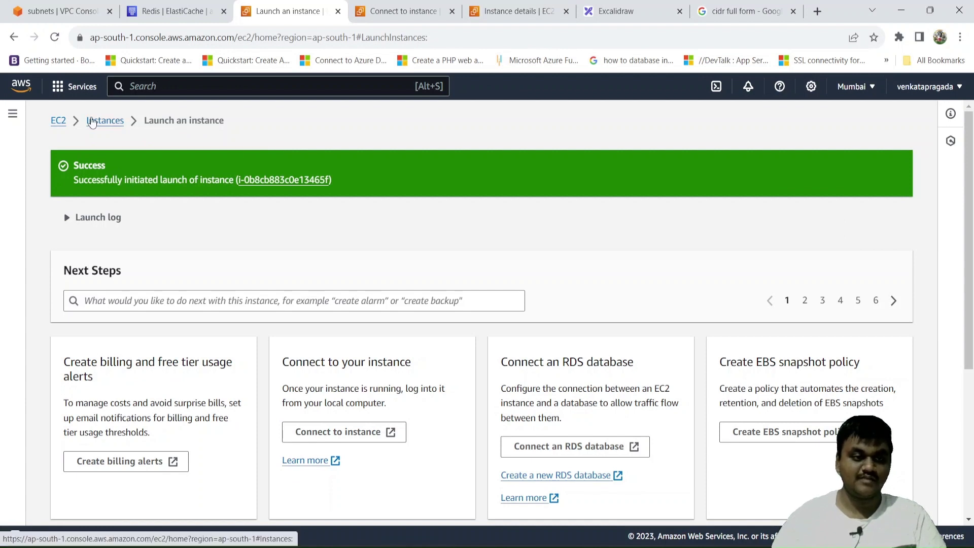
Terminate the RedisWorkBench EC2 instance from the instances list and refresh the list to check its state.
{"action": "left_click", "coordinate": [92, 123]}
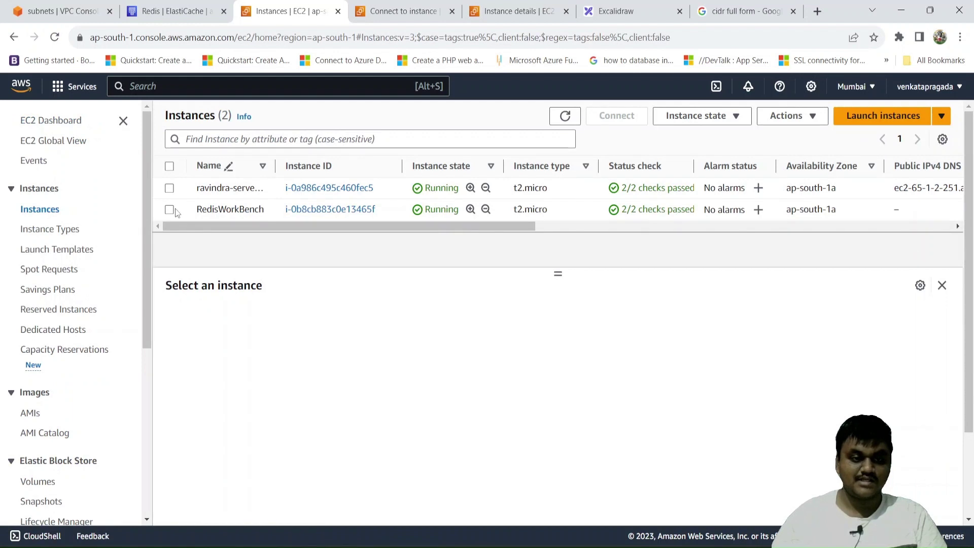
{"action": "left_click", "coordinate": [169, 210]}
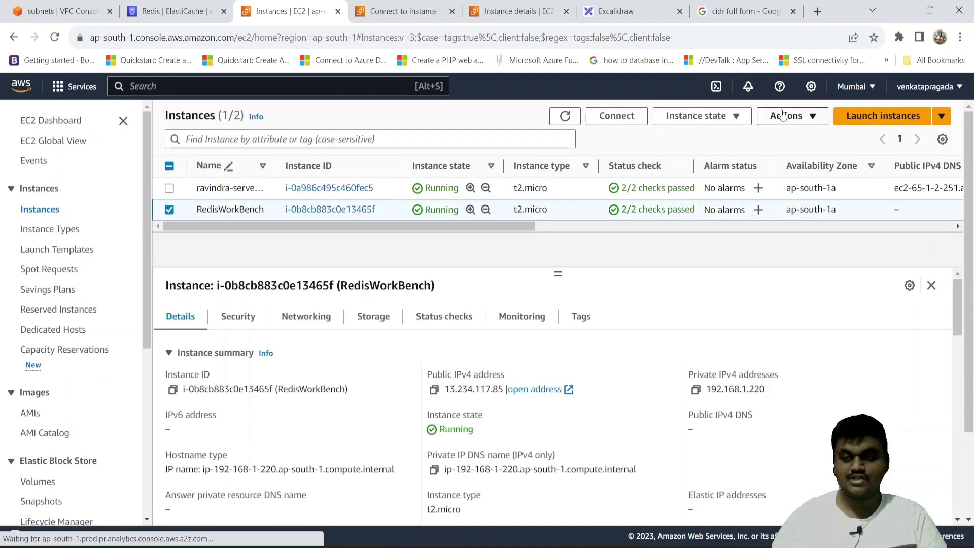
{"action": "left_click", "coordinate": [703, 116]}
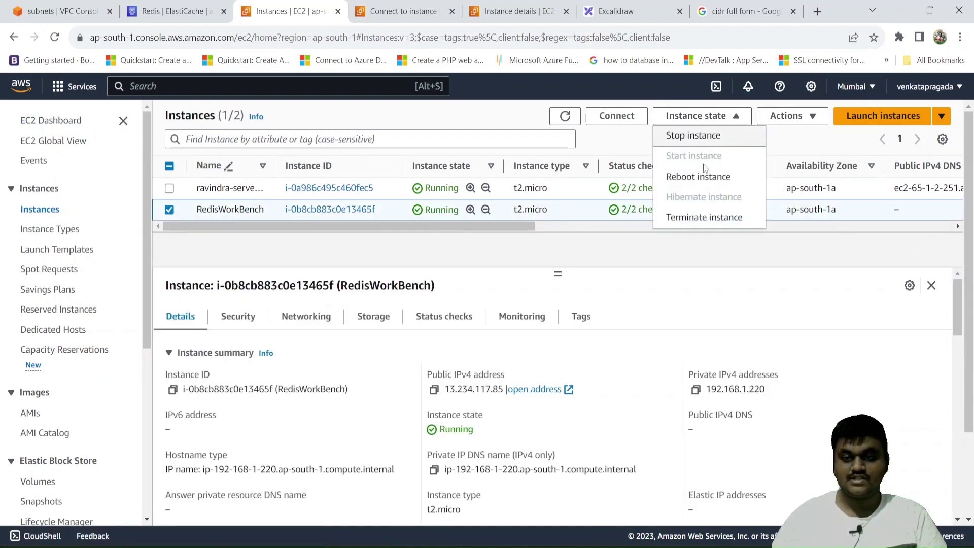
{"action": "left_click", "coordinate": [702, 219]}
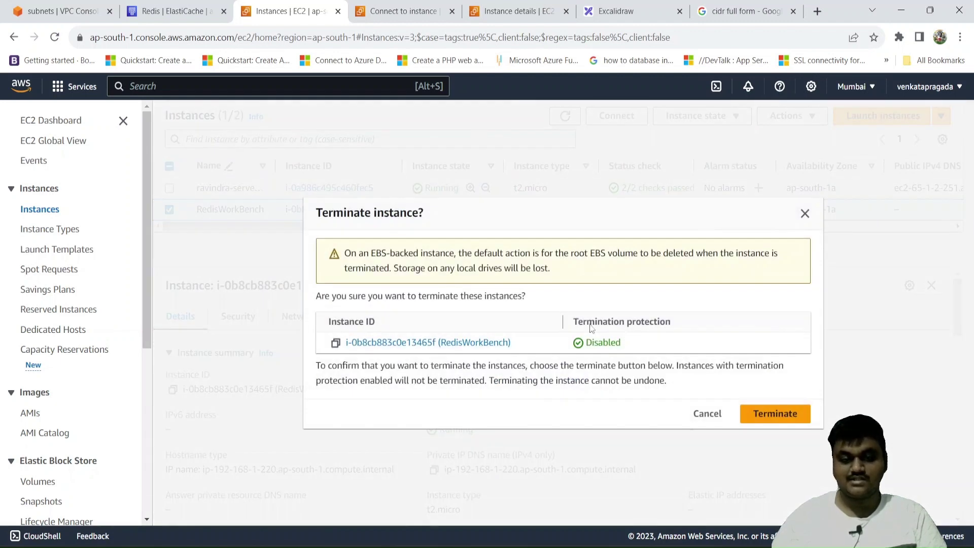
{"action": "left_click", "coordinate": [772, 413]}
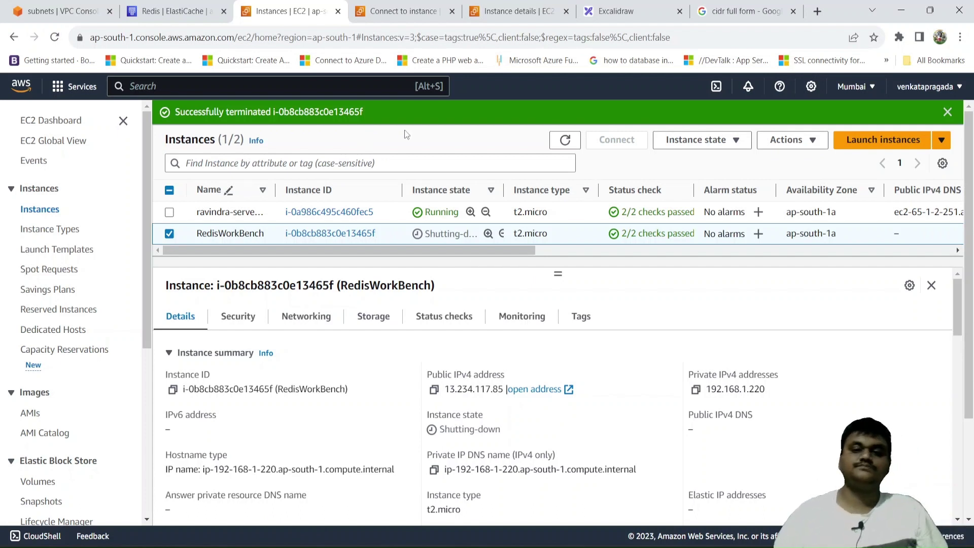
{"action": "left_click", "coordinate": [562, 142]}
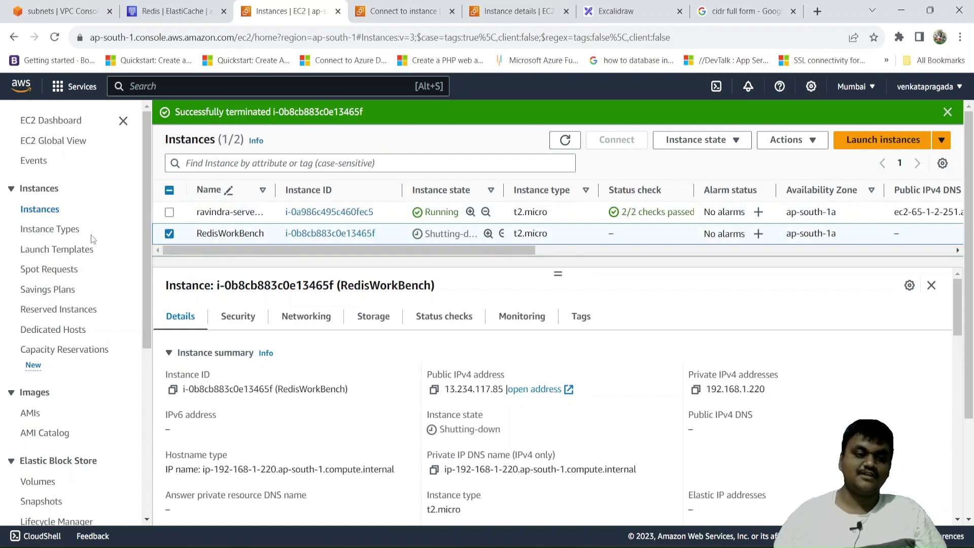
Look over the Redisvpc subnets and recheck the rediscachenodejs deletion status in the refreshed Redis caches list.
{"action": "left_click", "coordinate": [93, 5]}
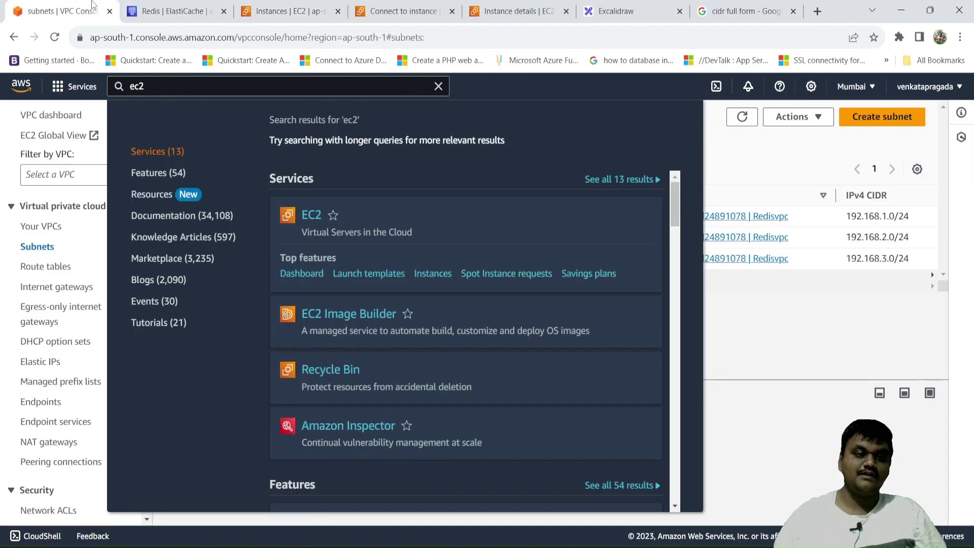
{"action": "scroll", "coordinate": [558, 213], "scroll_direction": "down", "scroll_amount": 2}
{"action": "left_click", "coordinate": [749, 142]}
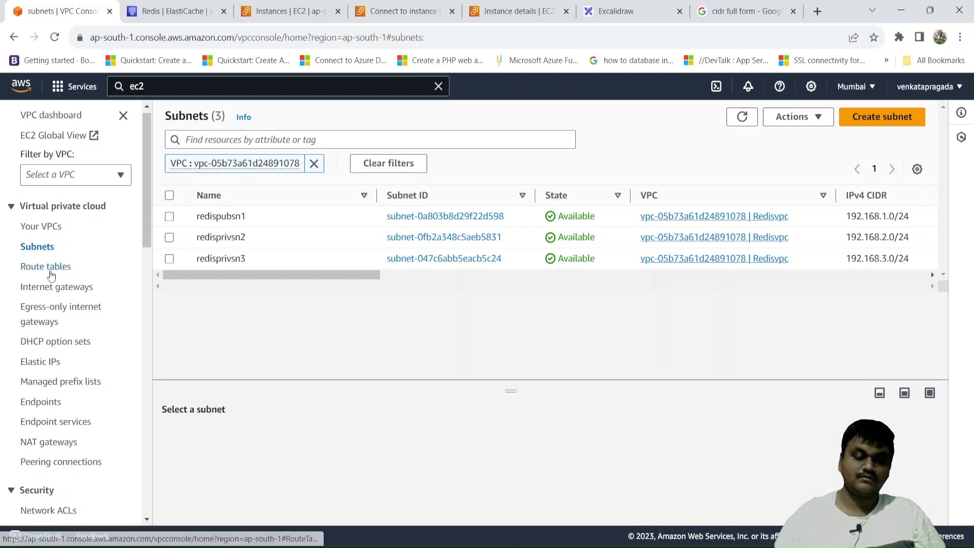
{"action": "left_click", "coordinate": [188, 5]}
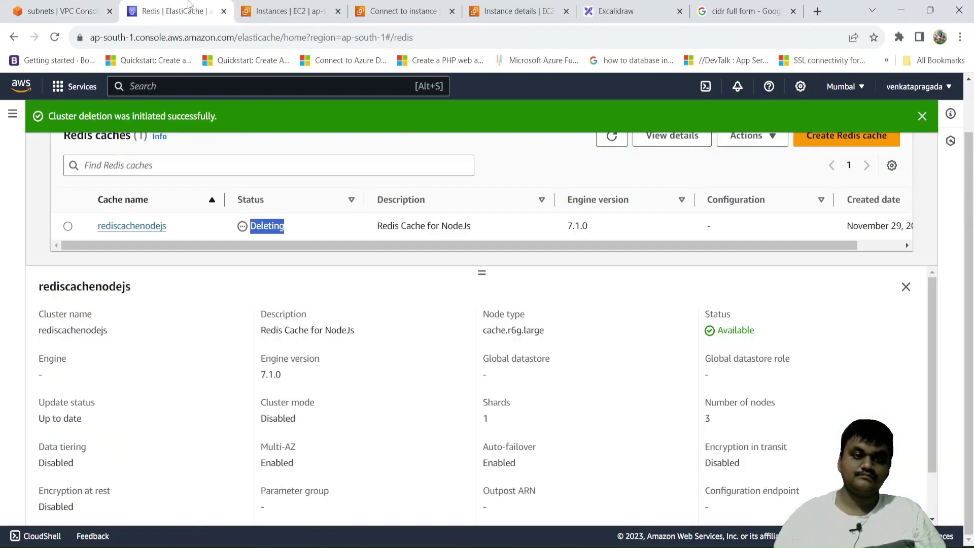
{"action": "scroll", "coordinate": [459, 151], "scroll_direction": "up", "scroll_amount": 2}
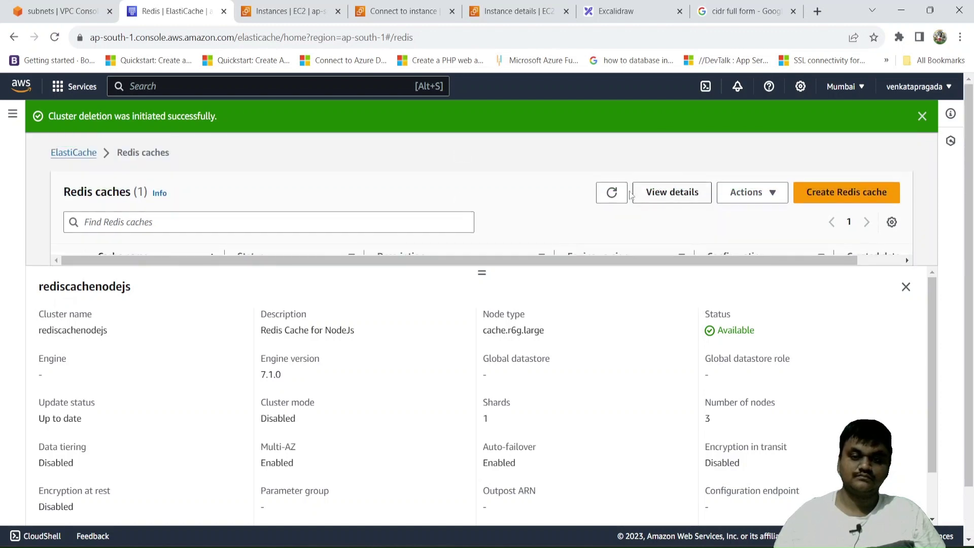
{"action": "left_click", "coordinate": [612, 193]}
{"action": "scroll", "coordinate": [615, 198], "scroll_direction": "down", "scroll_amount": 2}
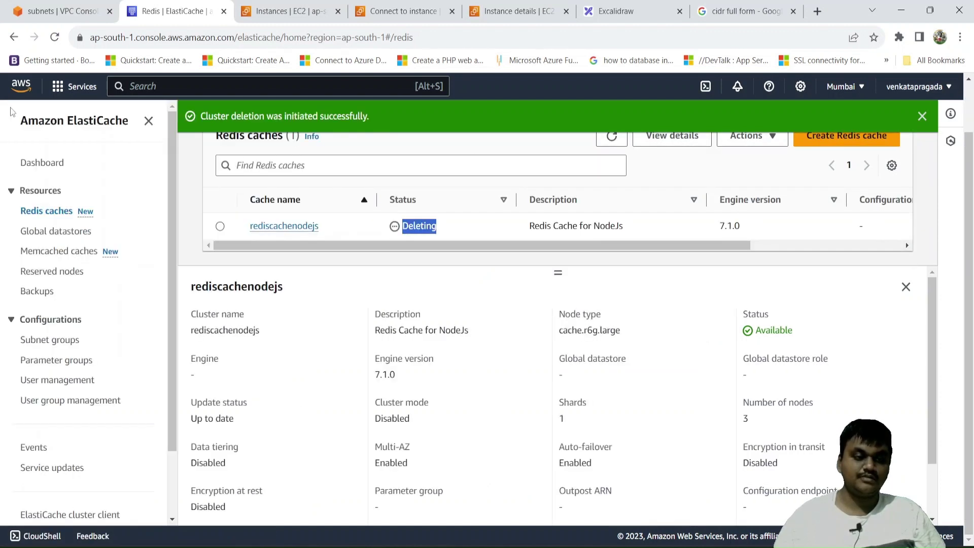
Try to delete the ElastiCache subnet group redissubnetgroup1, confirming with its name redissubnetgroup1, and dismiss the dialog.
{"action": "left_click", "coordinate": [13, 113]}
{"action": "left_click", "coordinate": [62, 344]}
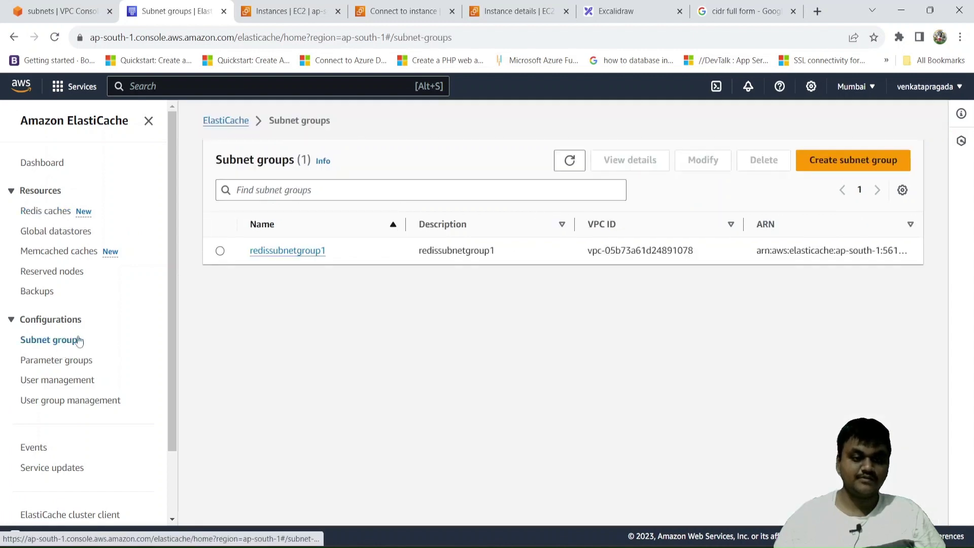
{"action": "left_click", "coordinate": [220, 251]}
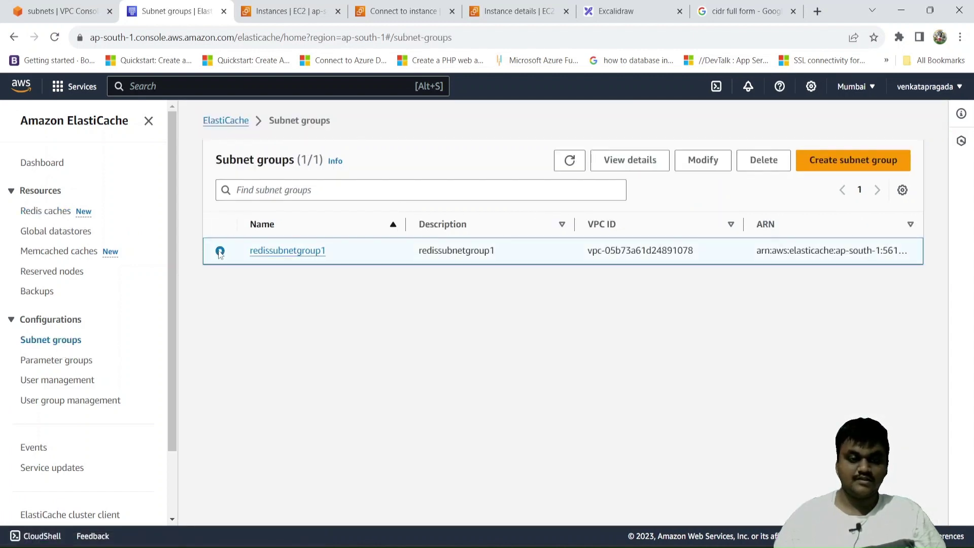
{"action": "left_click", "coordinate": [780, 161]}
{"action": "left_click", "coordinate": [528, 339]}
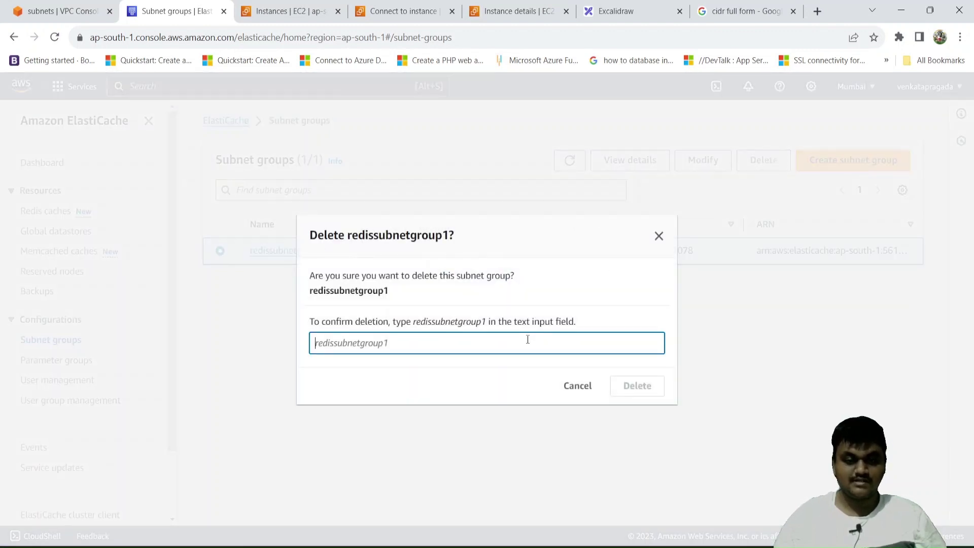
{"action": "type", "text": "redissubnetgrou"}
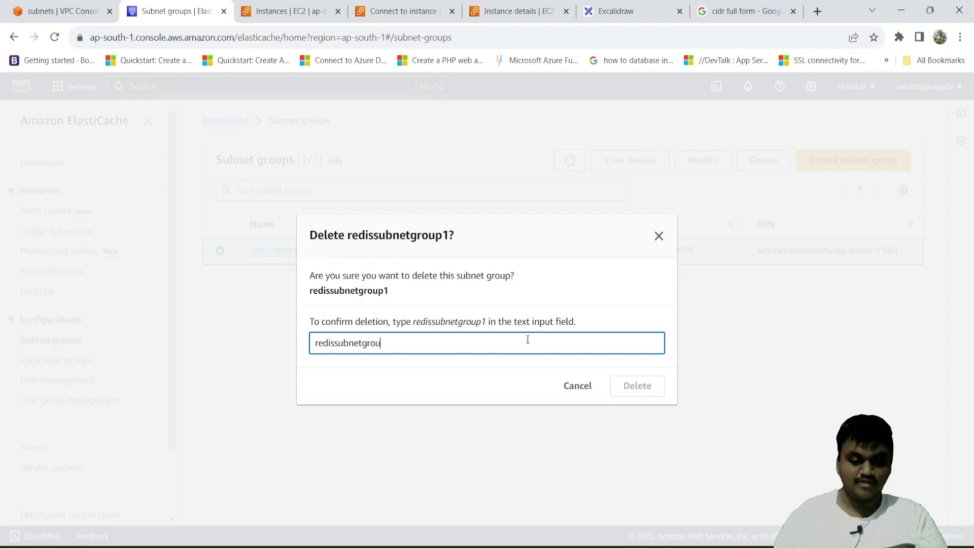
{"action": "type", "text": "p1"}
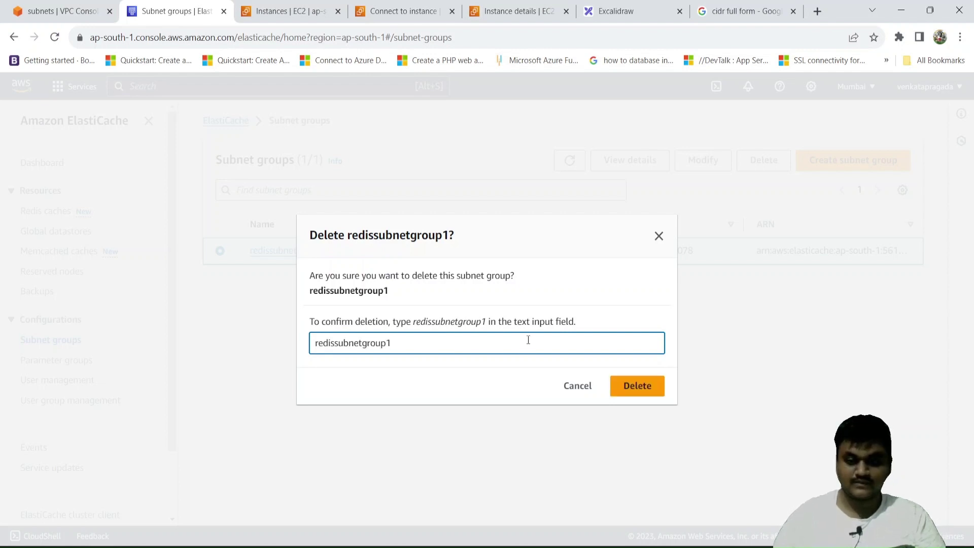
{"action": "left_click", "coordinate": [619, 386]}
{"action": "left_click", "coordinate": [525, 365]}
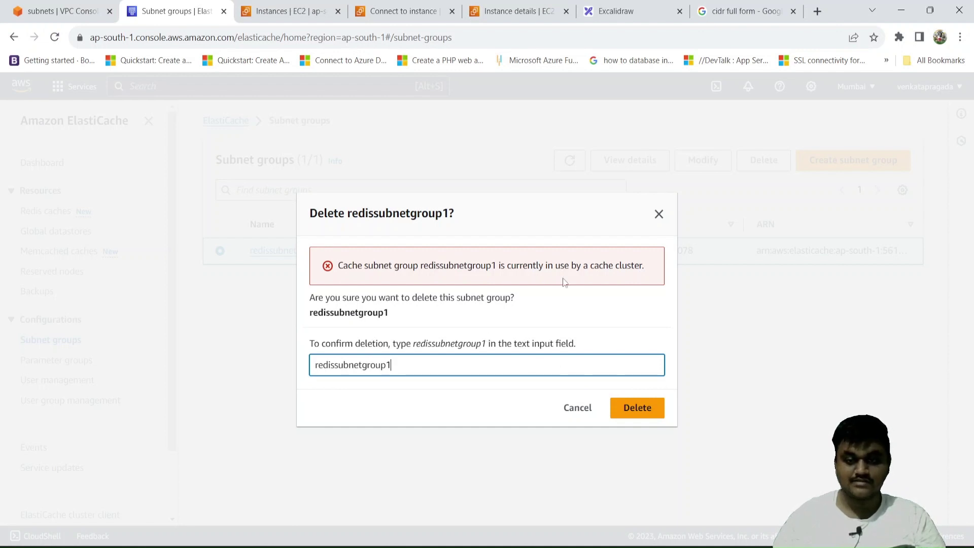
{"action": "left_click", "coordinate": [659, 214]}
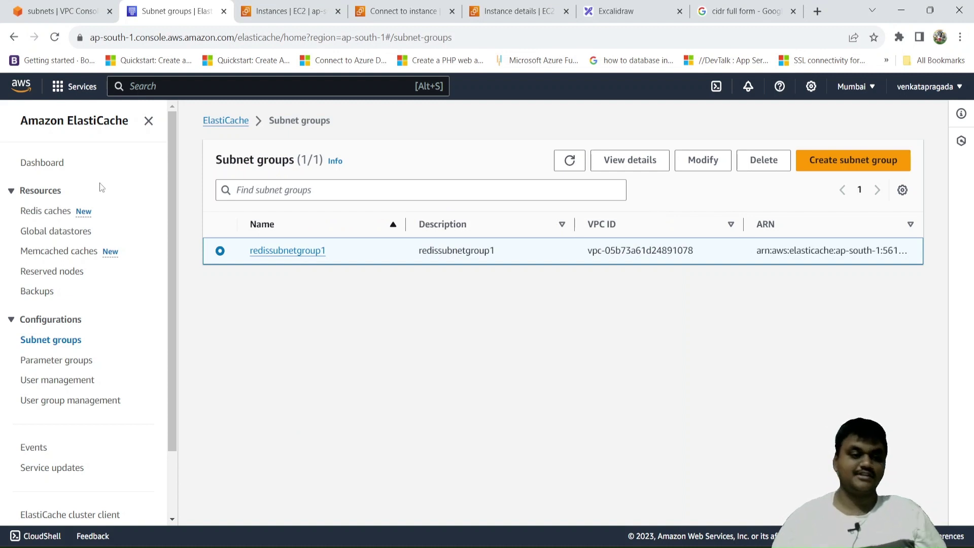
Check the status of rediscachenodejs in the Redis caches list and review the subnet groups list.
{"action": "left_click", "coordinate": [47, 212]}
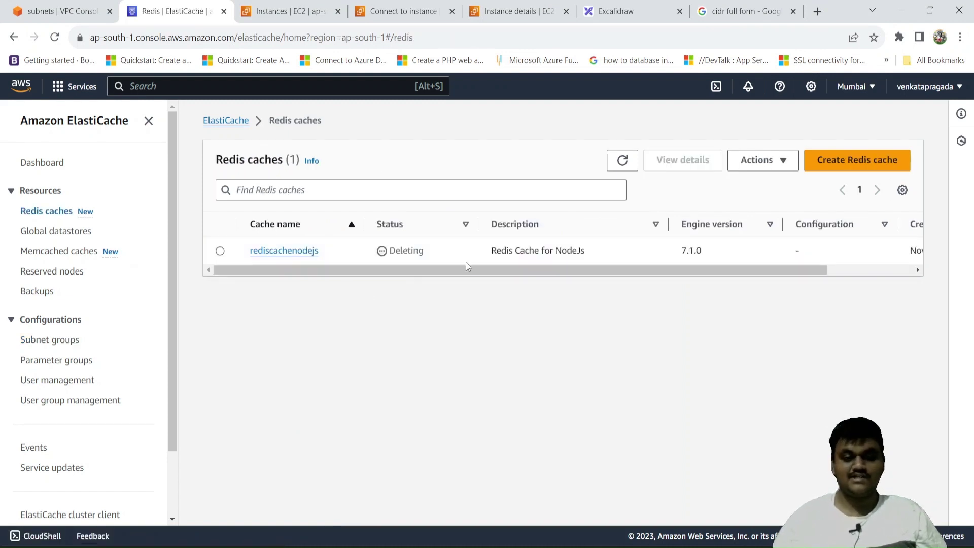
{"action": "double_click", "coordinate": [412, 251]}
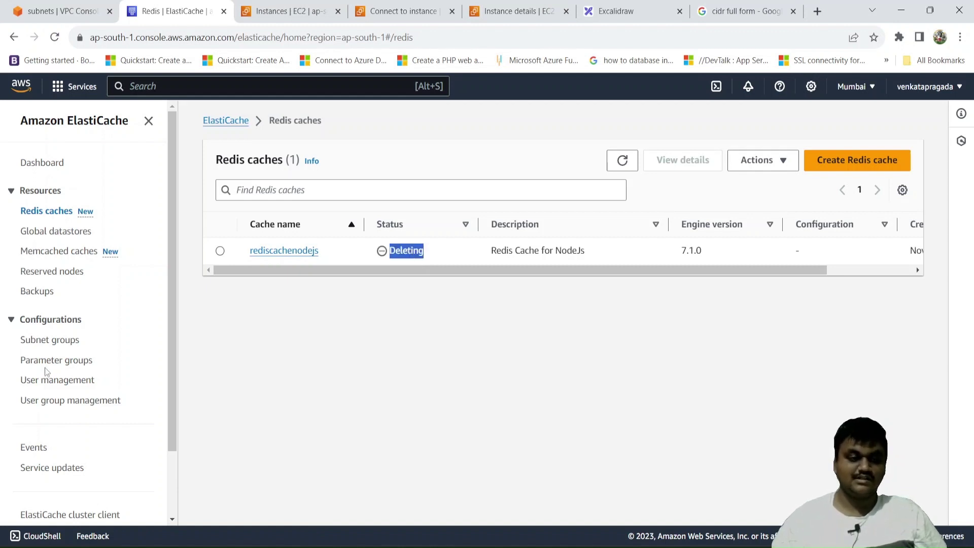
{"action": "left_click", "coordinate": [49, 345]}
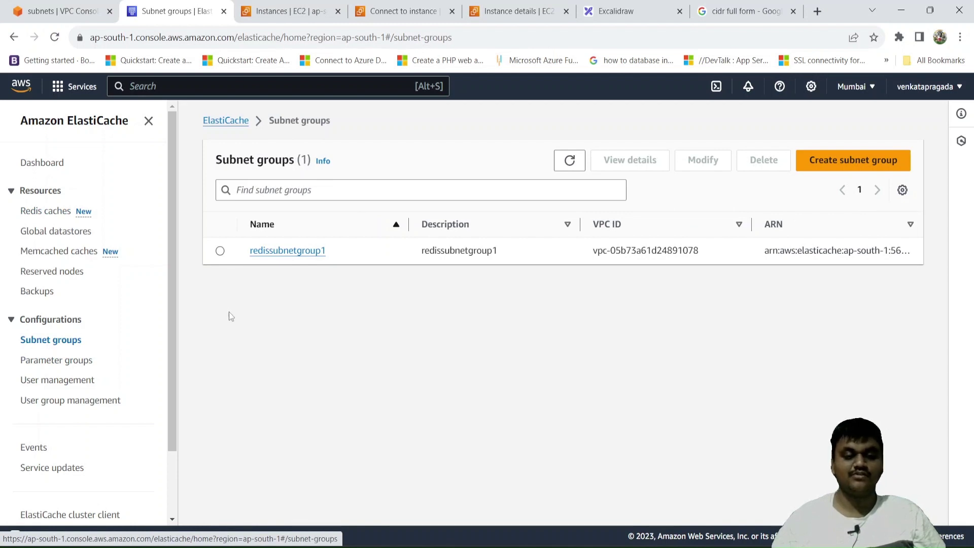
{"action": "left_click", "coordinate": [39, 212]}
Glance at the VPC subnets, return to the Redis caches list and refresh it repeatedly to follow the cluster deletion.
{"action": "left_click", "coordinate": [51, 6]}
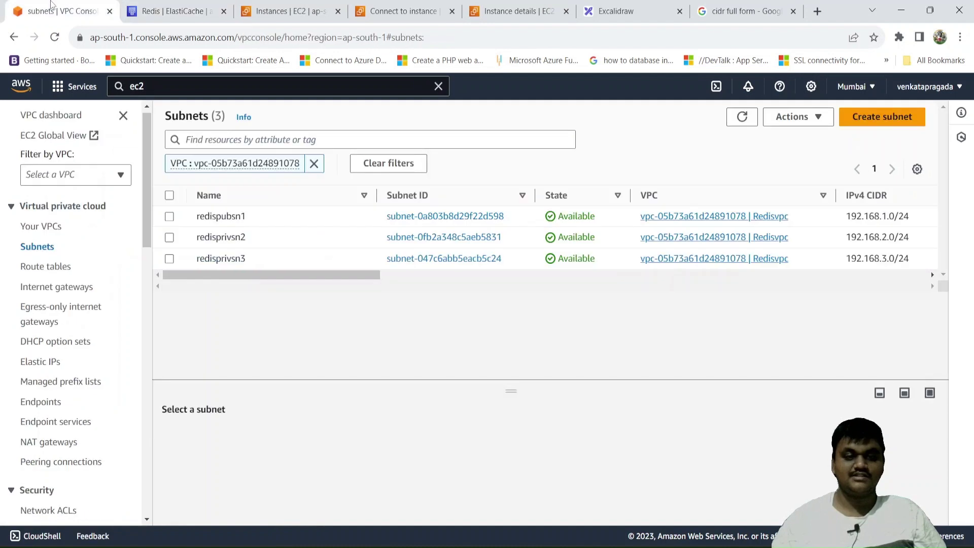
{"action": "left_click", "coordinate": [134, 5]}
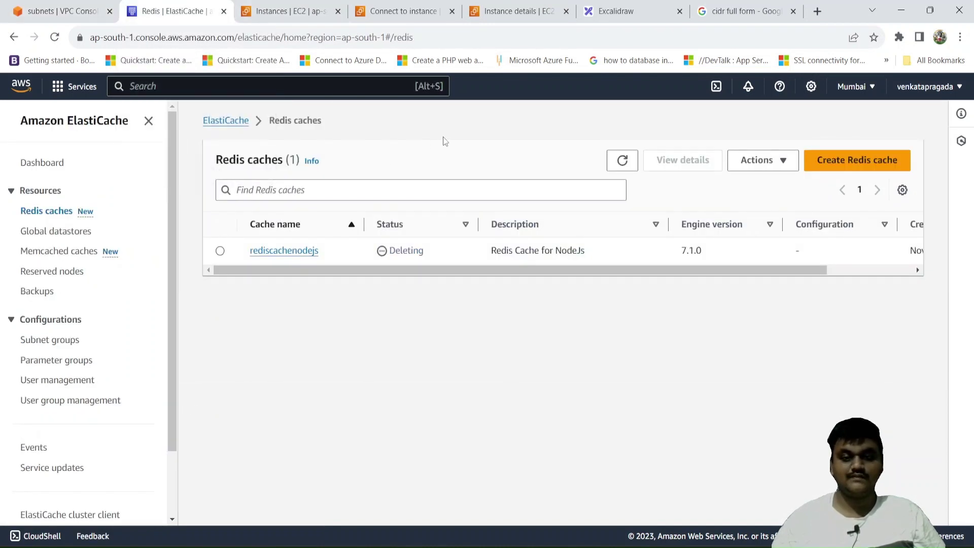
{"action": "left_click", "coordinate": [624, 161]}
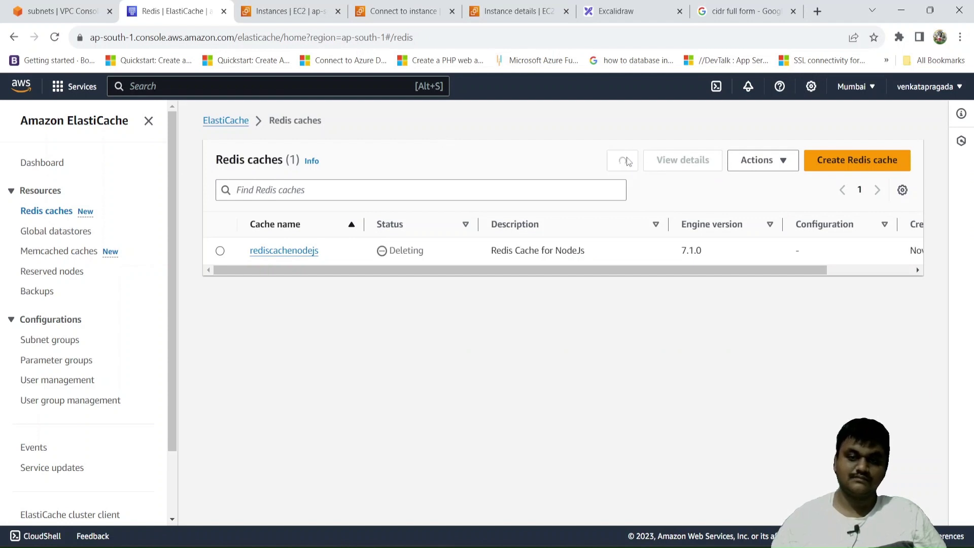
{"action": "left_click", "coordinate": [627, 161]}
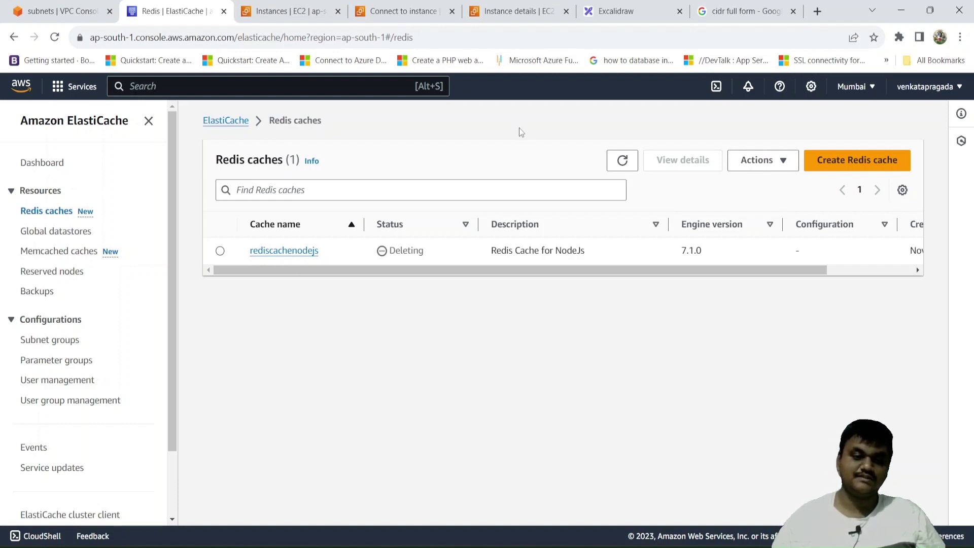
{"action": "left_click", "coordinate": [621, 162]}
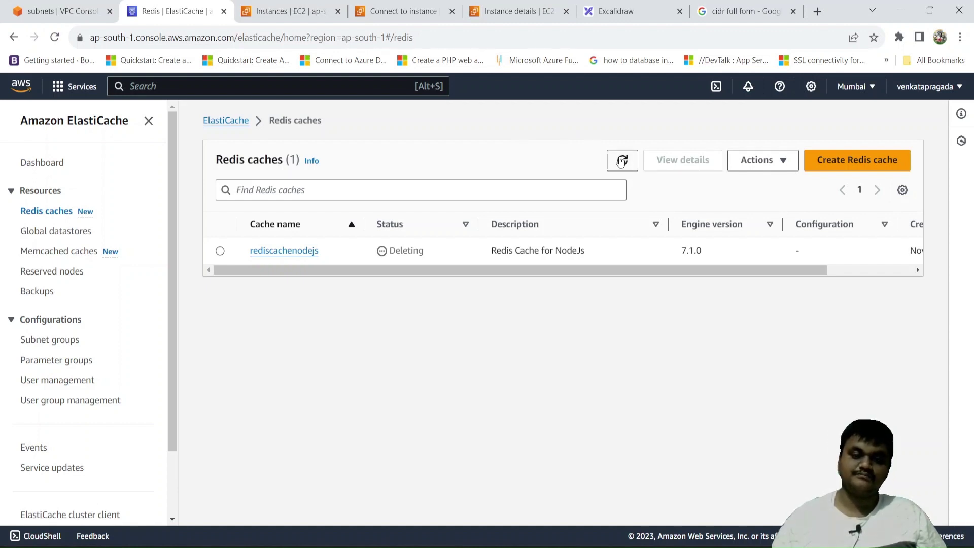
{"action": "left_click", "coordinate": [622, 162]}
Refresh the EC2 instances list to check the state of RedisWorkBench, with a brief look at the VPC subnets.
{"action": "left_click", "coordinate": [289, 11]}
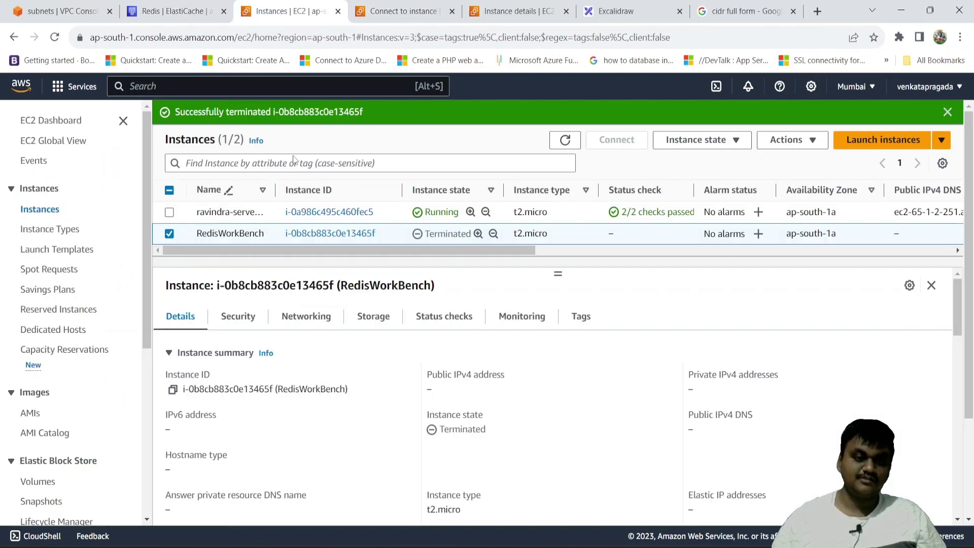
{"action": "left_click", "coordinate": [569, 140]}
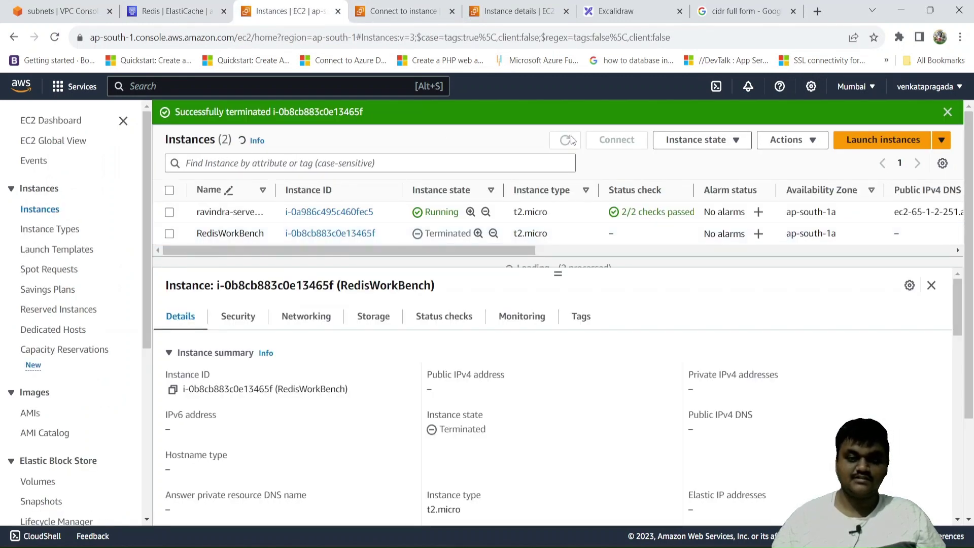
{"action": "left_click", "coordinate": [568, 141]}
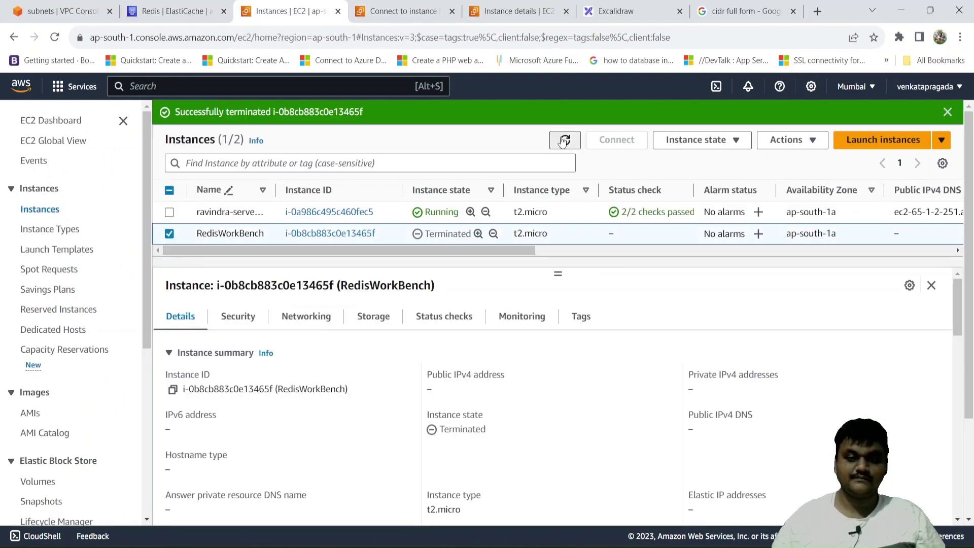
{"action": "left_click", "coordinate": [565, 141]}
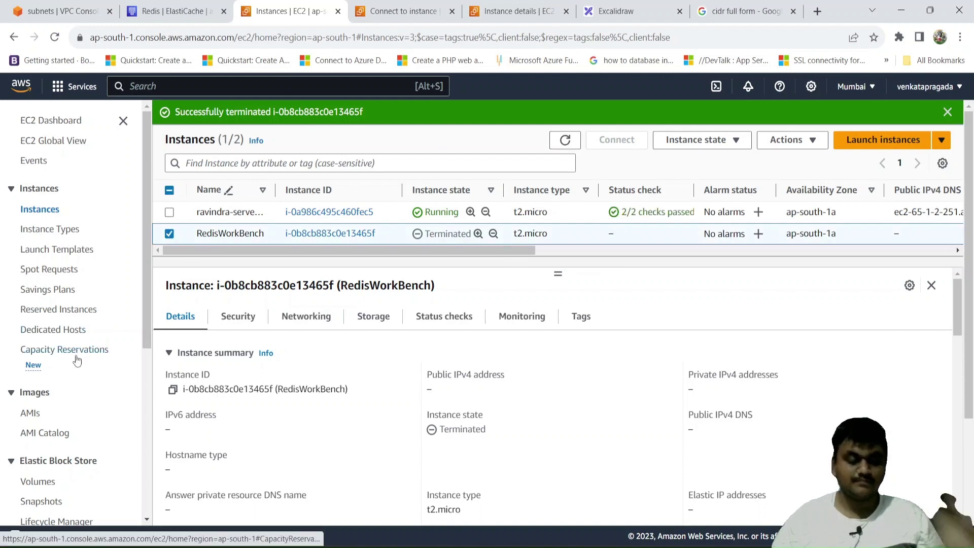
{"action": "left_click", "coordinate": [66, 4]}
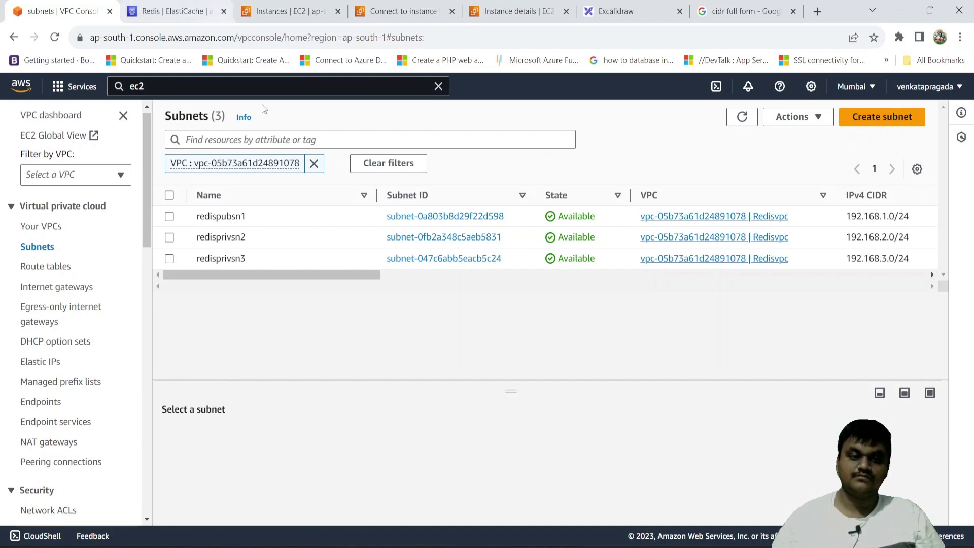
{"action": "left_click", "coordinate": [259, 6]}
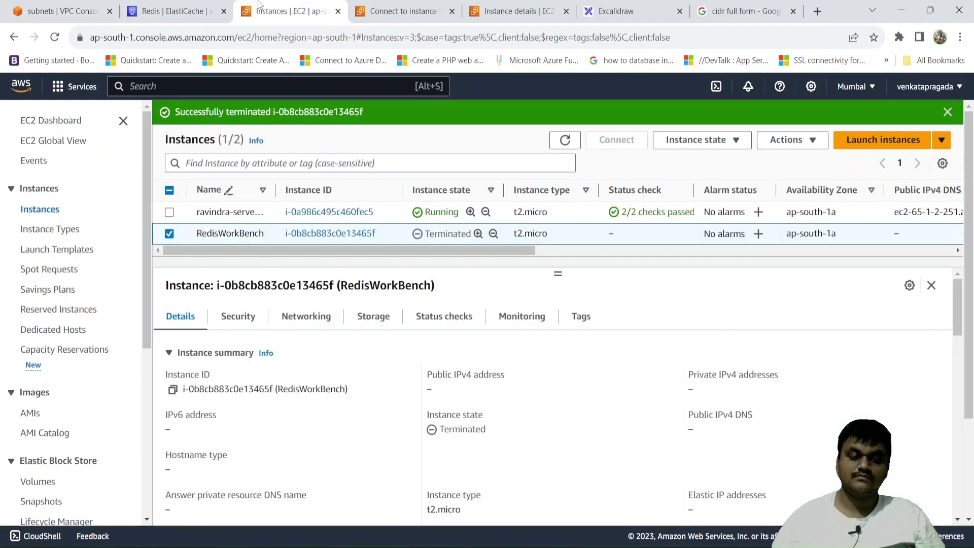
Refresh the Redis caches list and open the rediscachenodejs details to check the deletion status of its nodes.
{"action": "left_click", "coordinate": [176, 7]}
{"action": "left_click", "coordinate": [632, 160]}
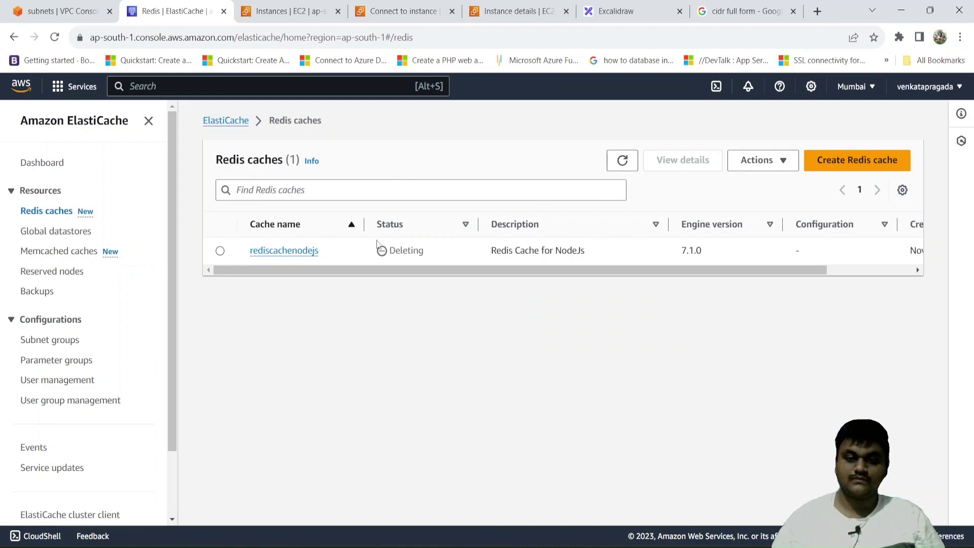
{"action": "left_click", "coordinate": [308, 251]}
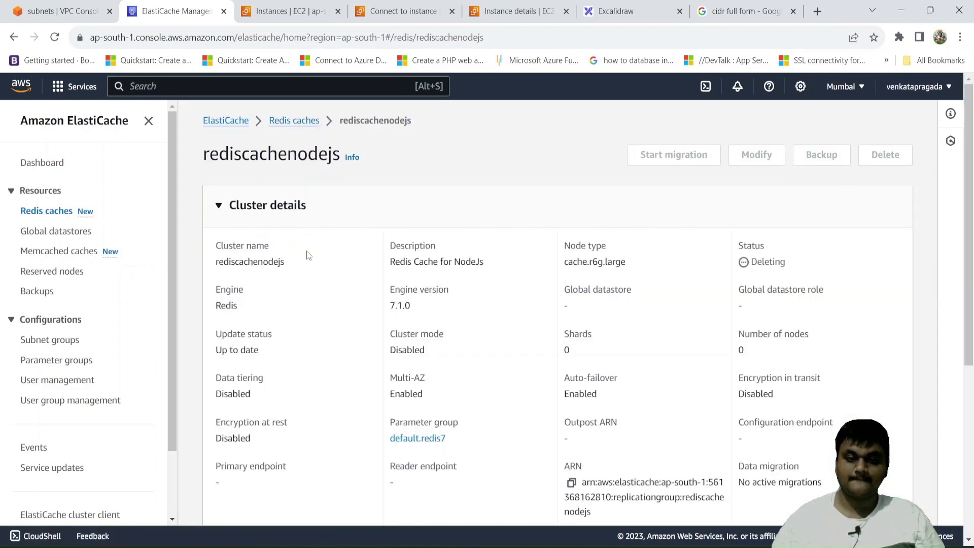
{"action": "scroll", "coordinate": [308, 255], "scroll_direction": "down", "scroll_amount": 5}
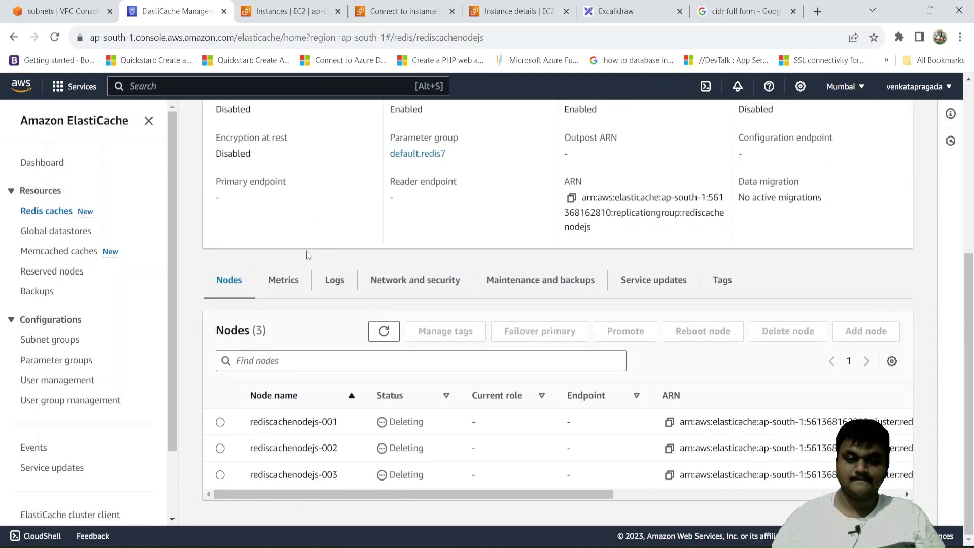
Try to delete the ElastiCache subnet group redissubnetgroup1, entering its name as confirmation, and close the dialog.
{"action": "scroll", "coordinate": [306, 251], "scroll_direction": "up", "scroll_amount": 5}
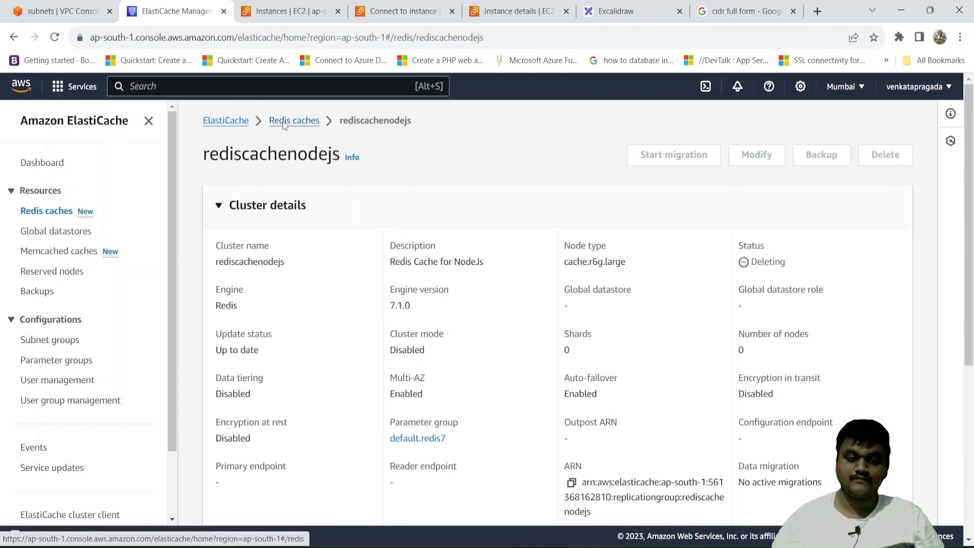
{"action": "left_click", "coordinate": [284, 122]}
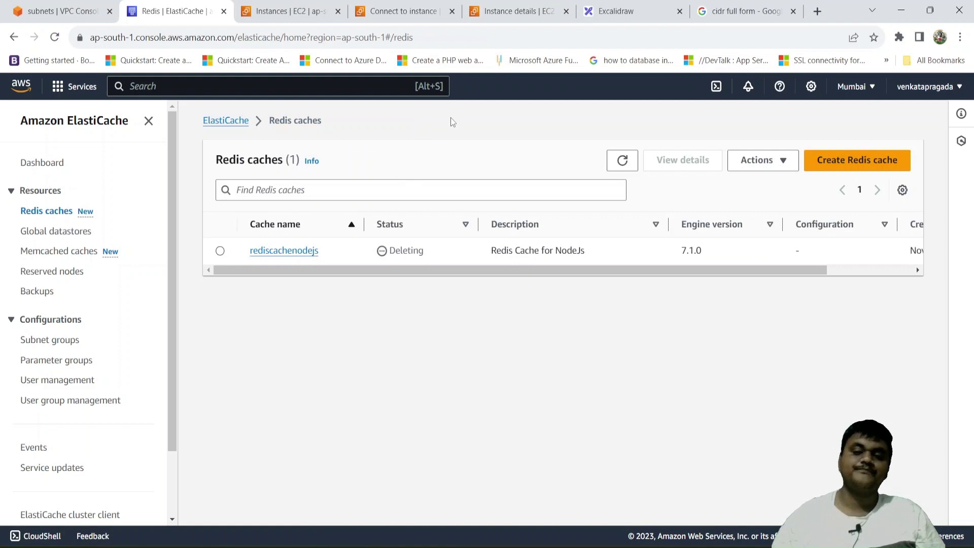
{"action": "left_click", "coordinate": [48, 345]}
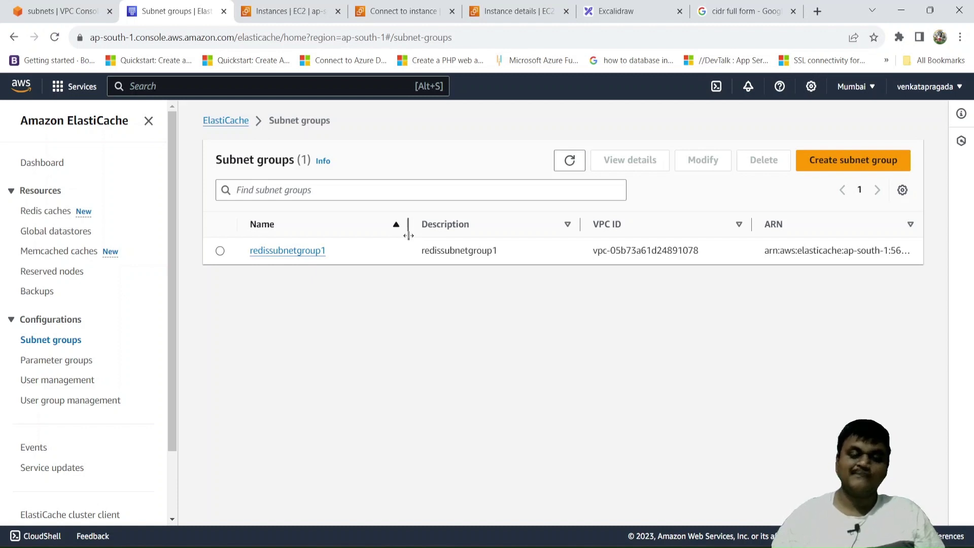
{"action": "left_click", "coordinate": [220, 250]}
{"action": "left_click_drag", "start_coordinate": [337, 255], "coordinate": [251, 254]}
{"action": "key", "text": "ctrl+c"}
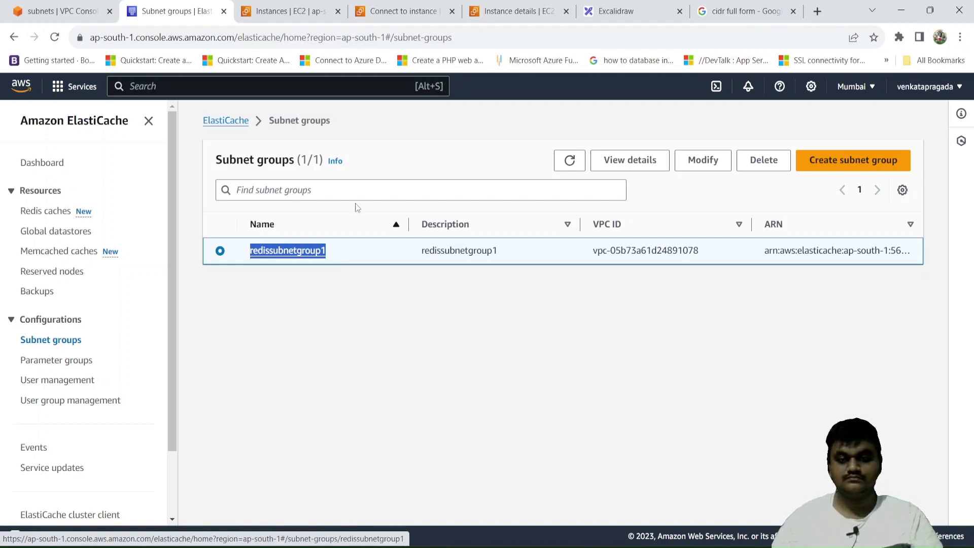
{"action": "left_click", "coordinate": [763, 161]}
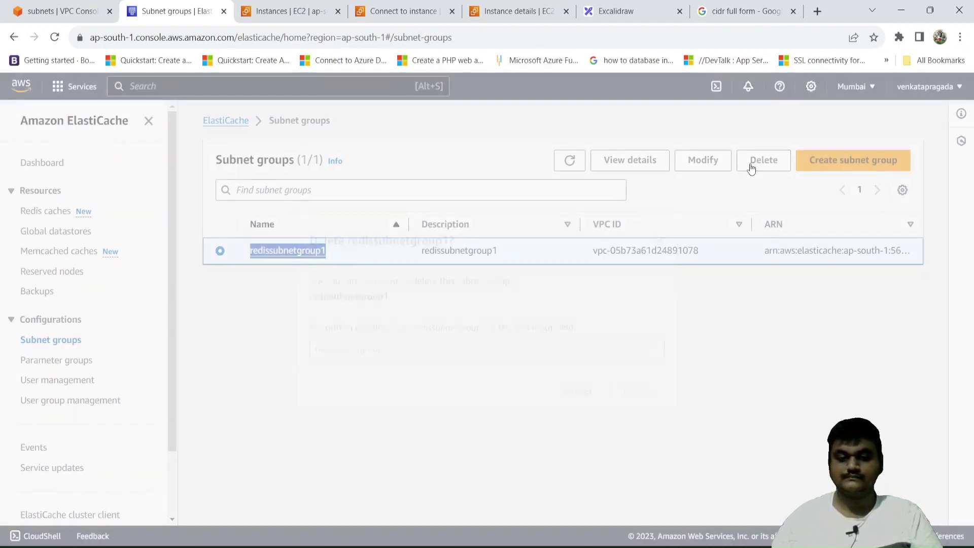
{"action": "key", "text": "ctrl+v"}
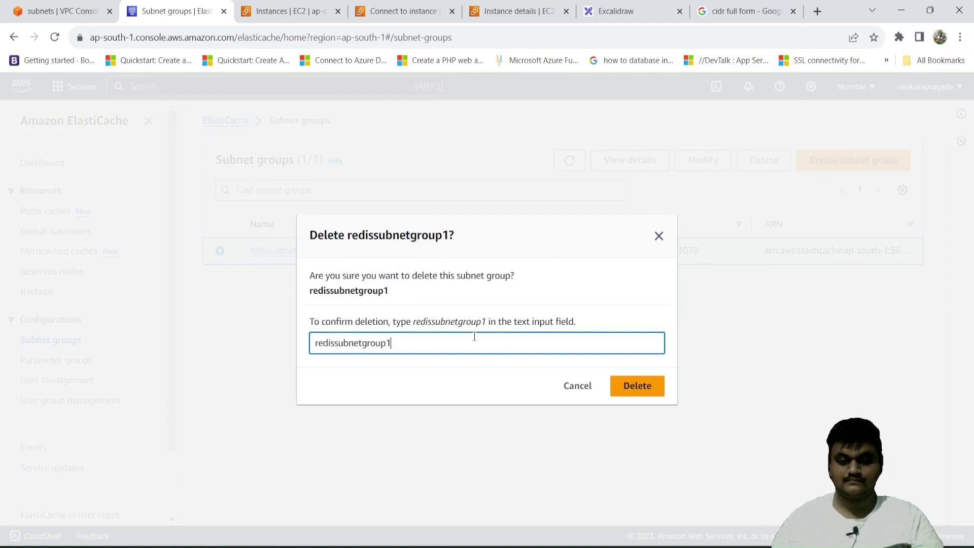
{"action": "left_click", "coordinate": [630, 386]}
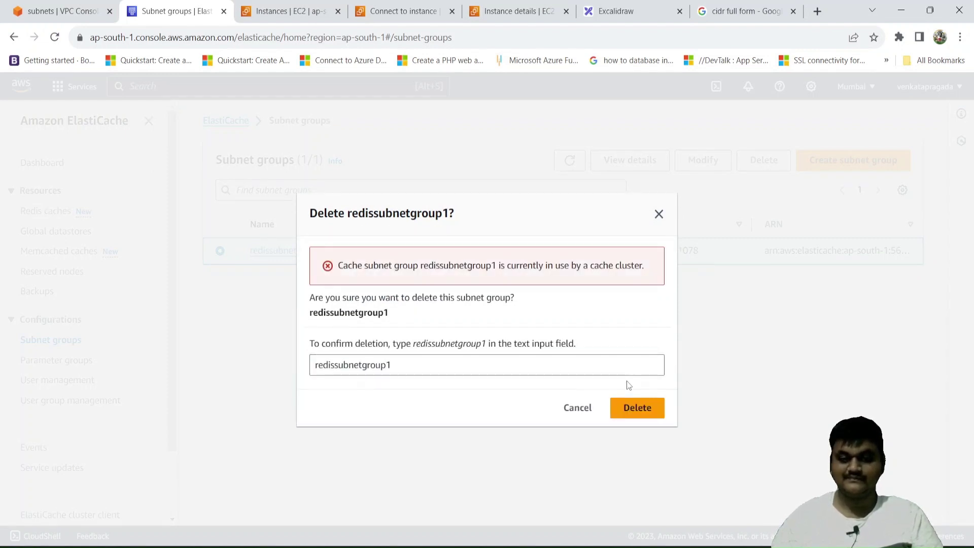
{"action": "left_click", "coordinate": [655, 221]}
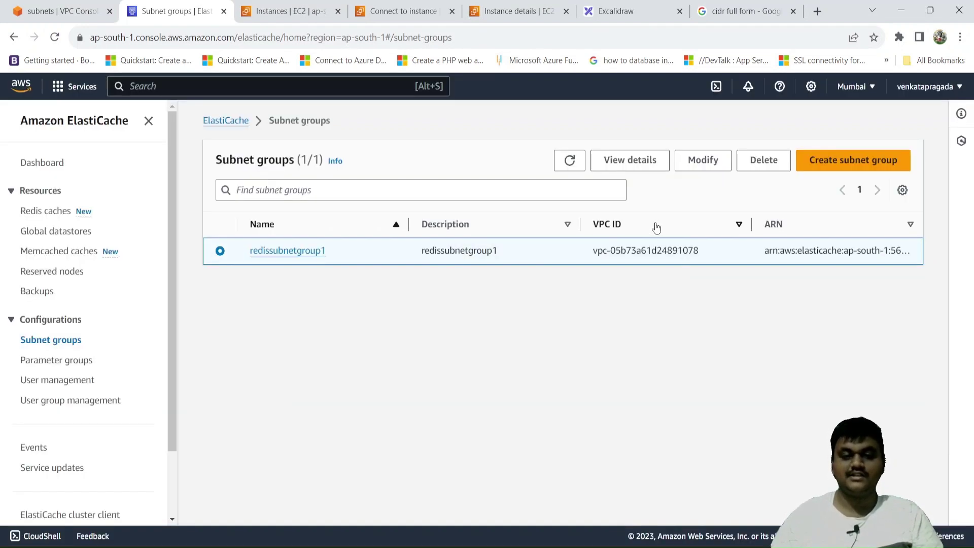
Check the deletion status of rediscachenodejs in the Redis caches list.
{"action": "left_click", "coordinate": [38, 211]}
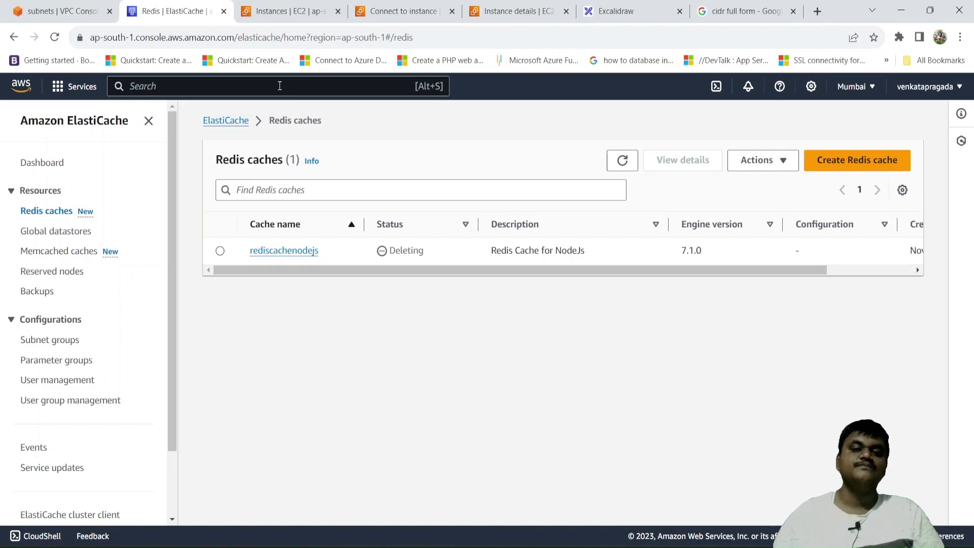
{"action": "left_click", "coordinate": [293, 8]}
{"action": "left_click", "coordinate": [175, 7]}
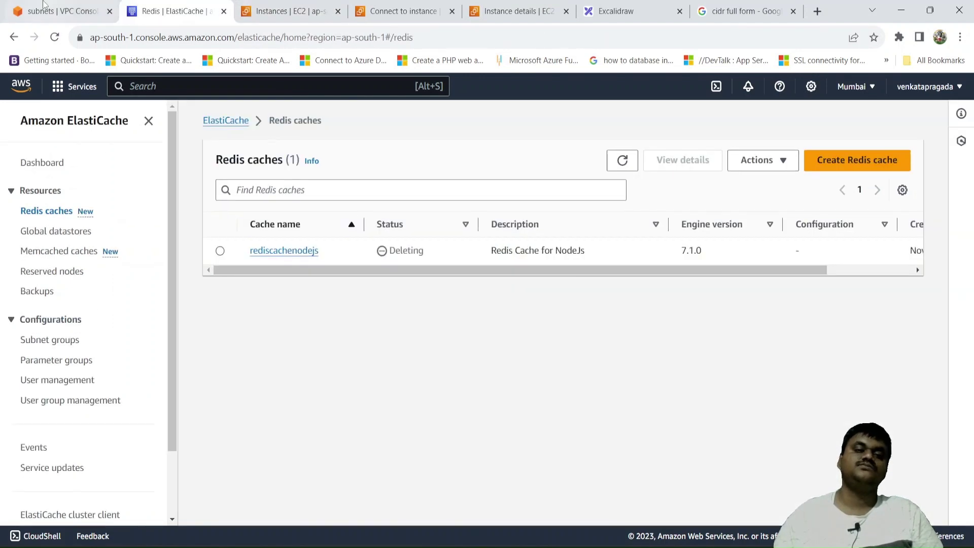
Detach the internet gateway redisig from Redisvpc in the VPC console.
{"action": "left_click", "coordinate": [43, 7]}
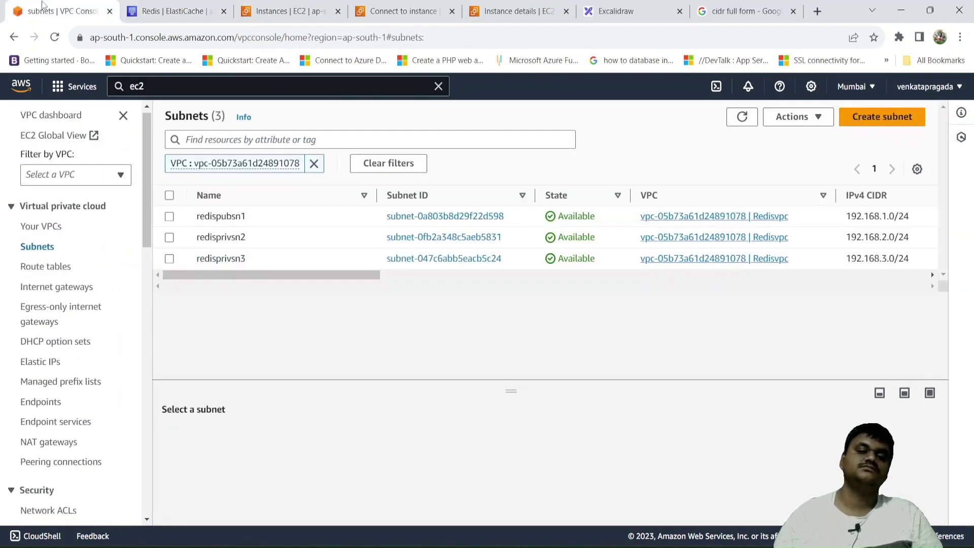
{"action": "scroll", "coordinate": [66, 306], "scroll_direction": "down", "scroll_amount": 3}
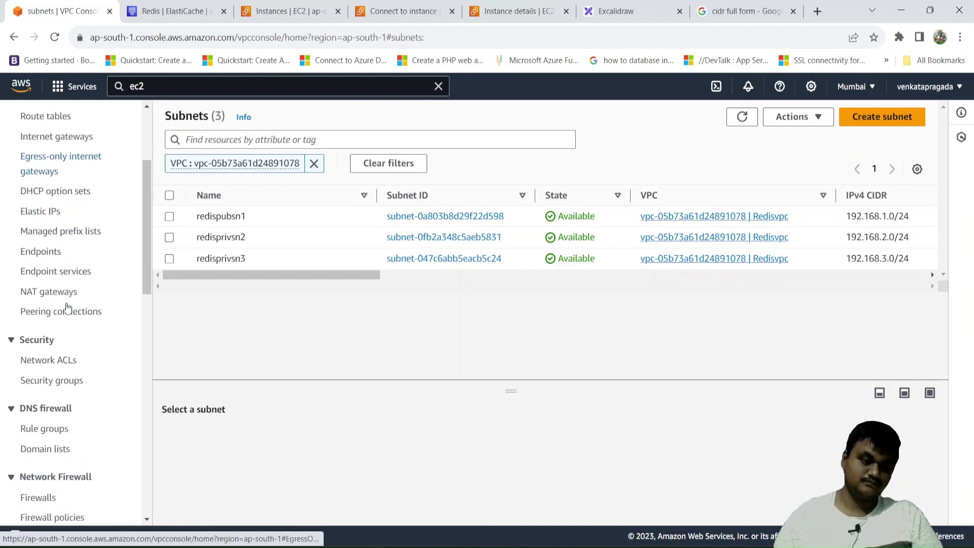
{"action": "scroll", "coordinate": [66, 306], "scroll_direction": "up", "scroll_amount": 1}
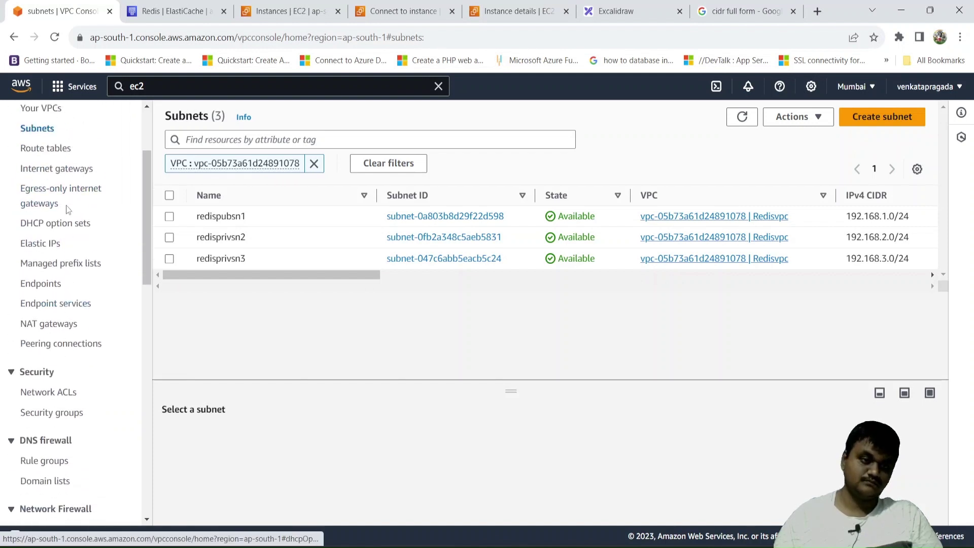
{"action": "left_click", "coordinate": [59, 170]}
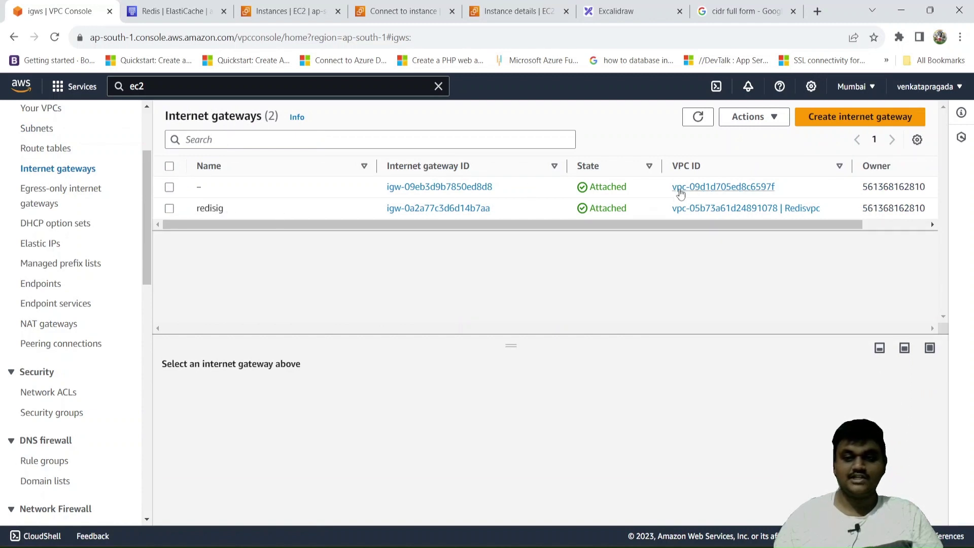
{"action": "left_click", "coordinate": [568, 212]}
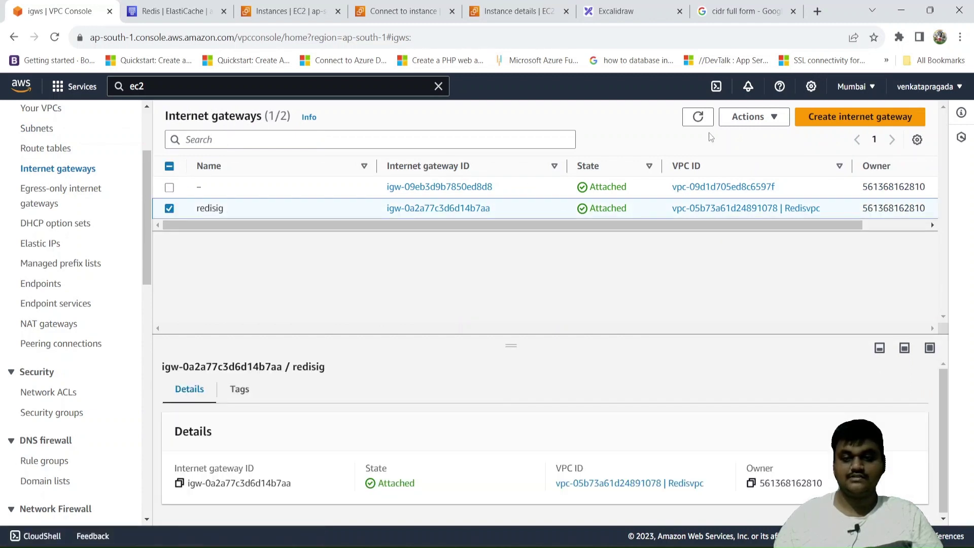
{"action": "left_click", "coordinate": [734, 120]}
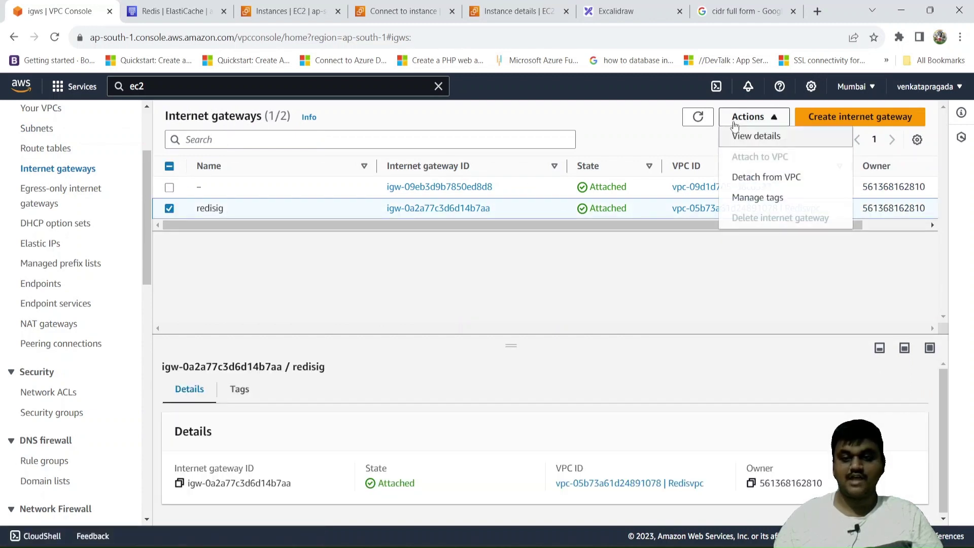
{"action": "left_click", "coordinate": [749, 177]}
{"action": "left_click", "coordinate": [656, 378]}
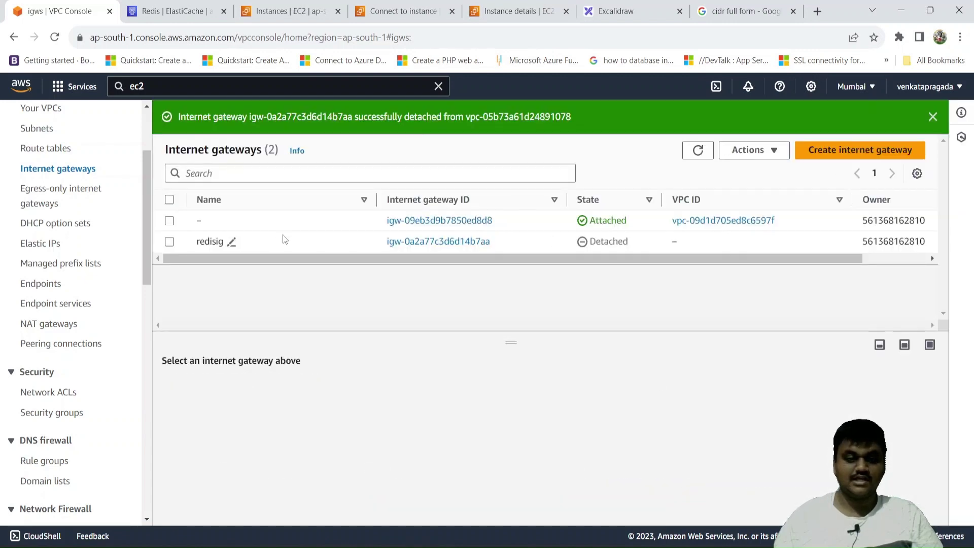
Delete the detached internet gateway redisig, confirming with the word delete.
{"action": "left_click", "coordinate": [175, 242]}
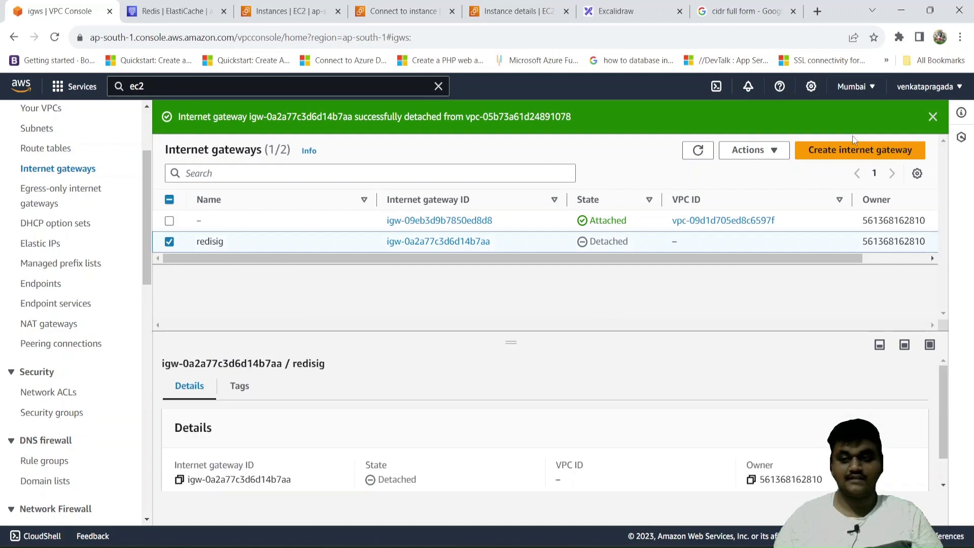
{"action": "left_click", "coordinate": [751, 151]}
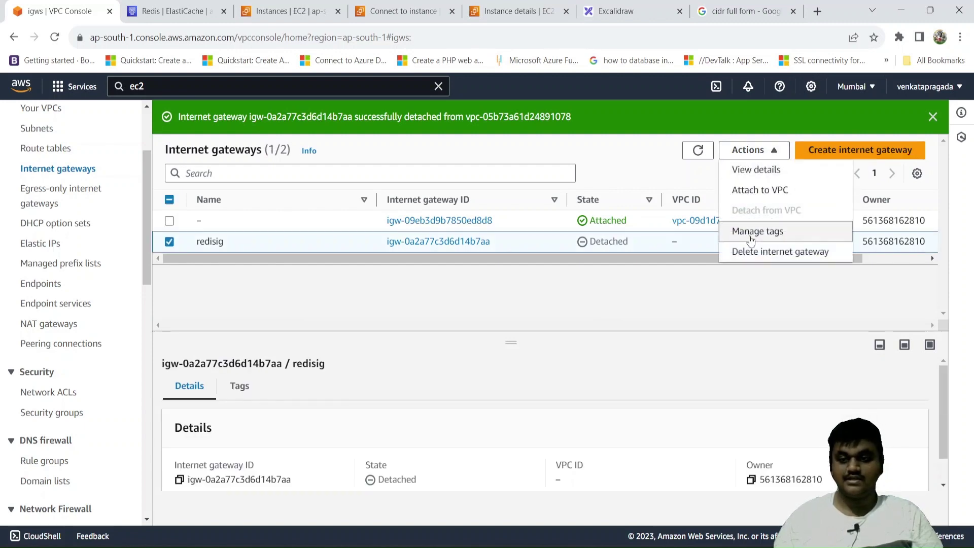
{"action": "left_click", "coordinate": [754, 252]}
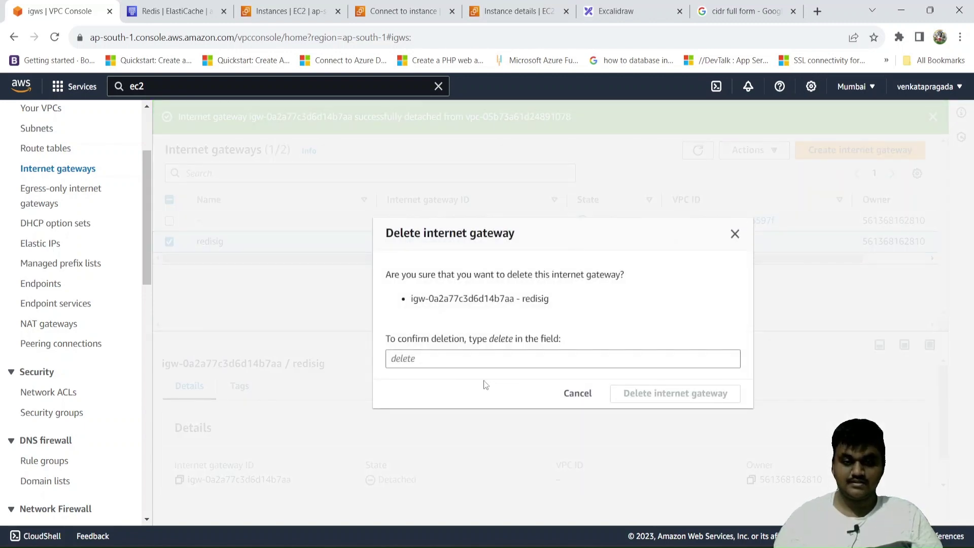
{"action": "left_click", "coordinate": [484, 362]}
{"action": "type", "text": "delete"}
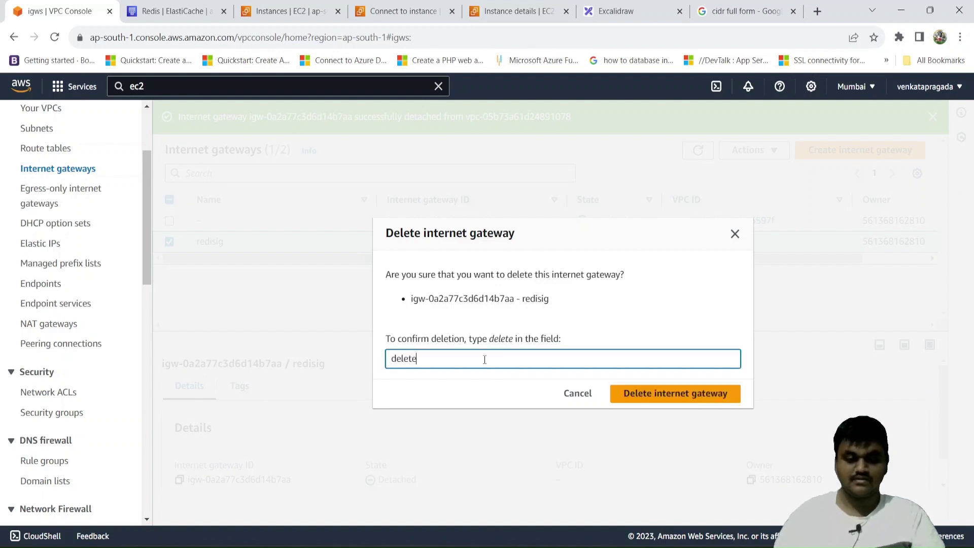
{"action": "left_click", "coordinate": [649, 395]}
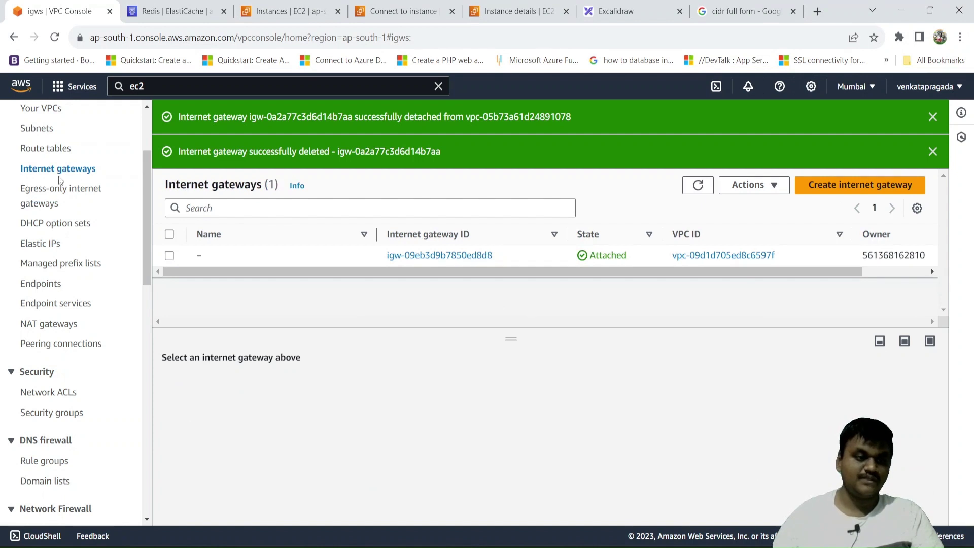
Remove the 0.0.0.0/0 internet gateway route from the redispubrouter route table and save the changes.
{"action": "left_click", "coordinate": [51, 150]}
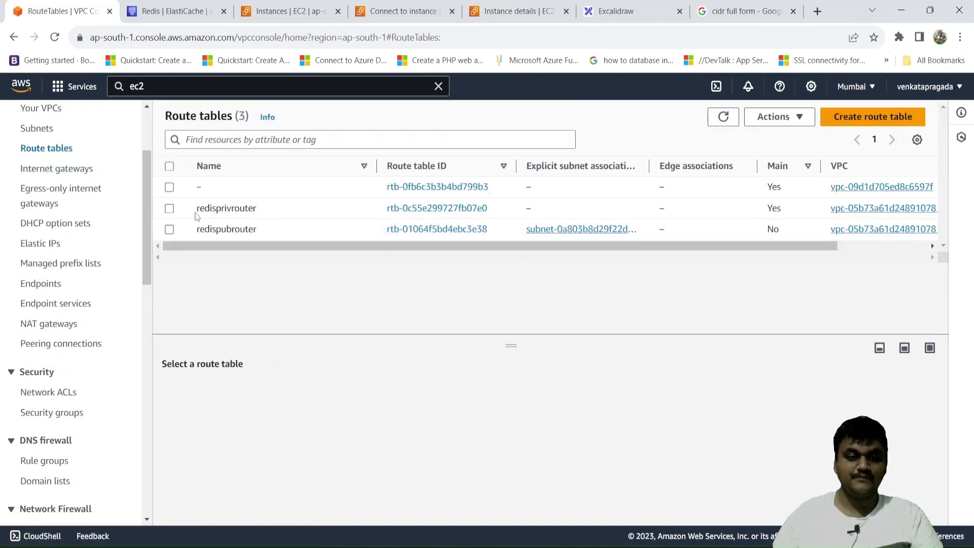
{"action": "left_click", "coordinate": [170, 229]}
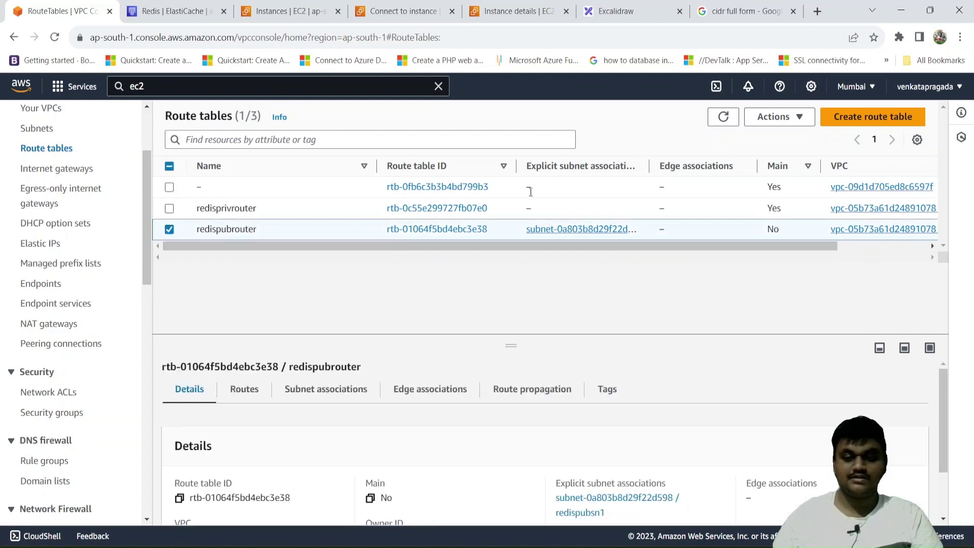
{"action": "left_click", "coordinate": [774, 119]}
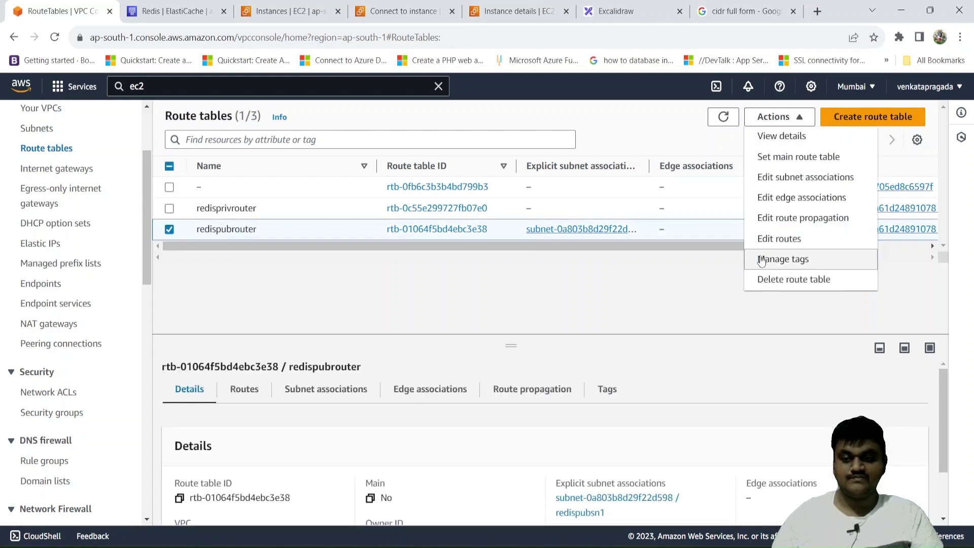
{"action": "left_click", "coordinate": [451, 231]}
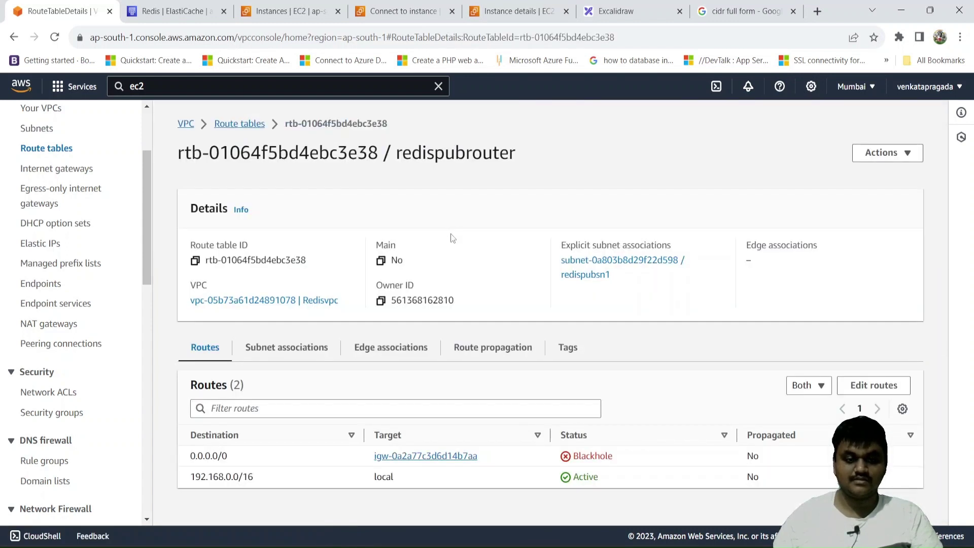
{"action": "left_click", "coordinate": [874, 385]}
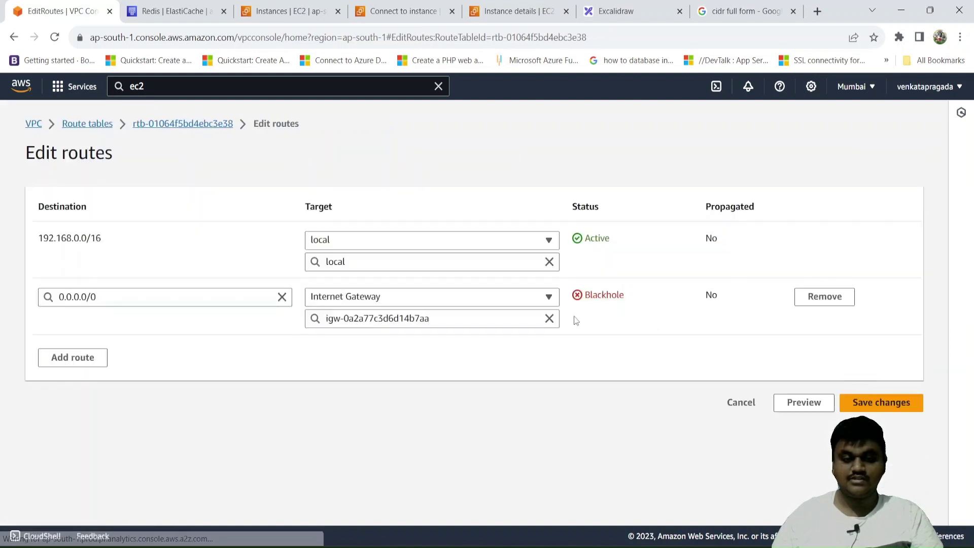
{"action": "left_click", "coordinate": [818, 300]}
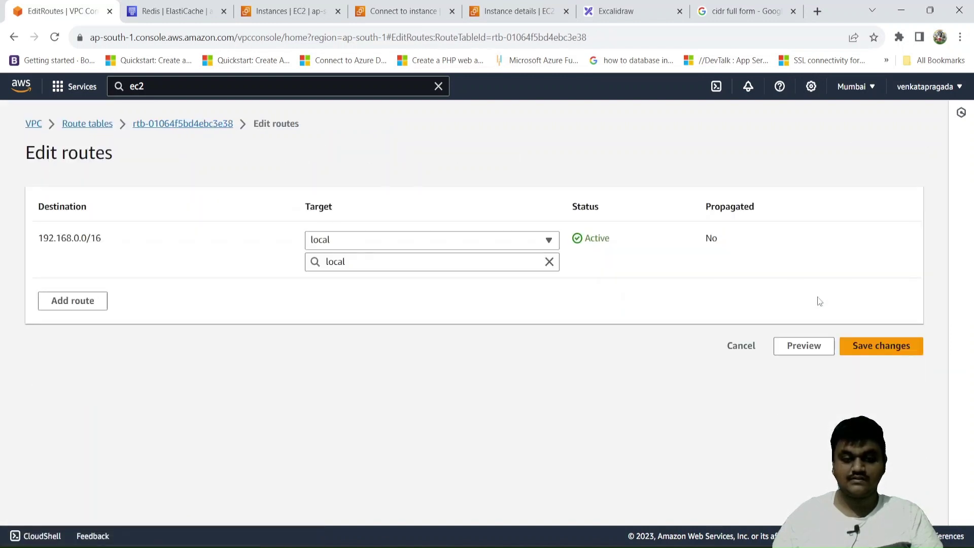
{"action": "left_click", "coordinate": [863, 350]}
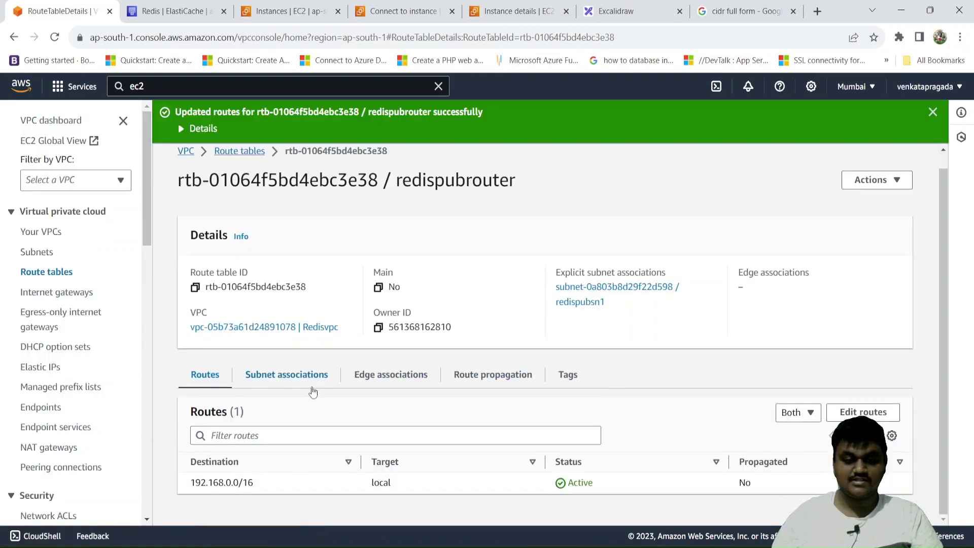
Remove the explicit association of subnet redispubsn1 from the redispubrouter route table and save the associations.
{"action": "left_click", "coordinate": [287, 376]}
{"action": "scroll", "coordinate": [475, 470], "scroll_direction": "down", "scroll_amount": 3}
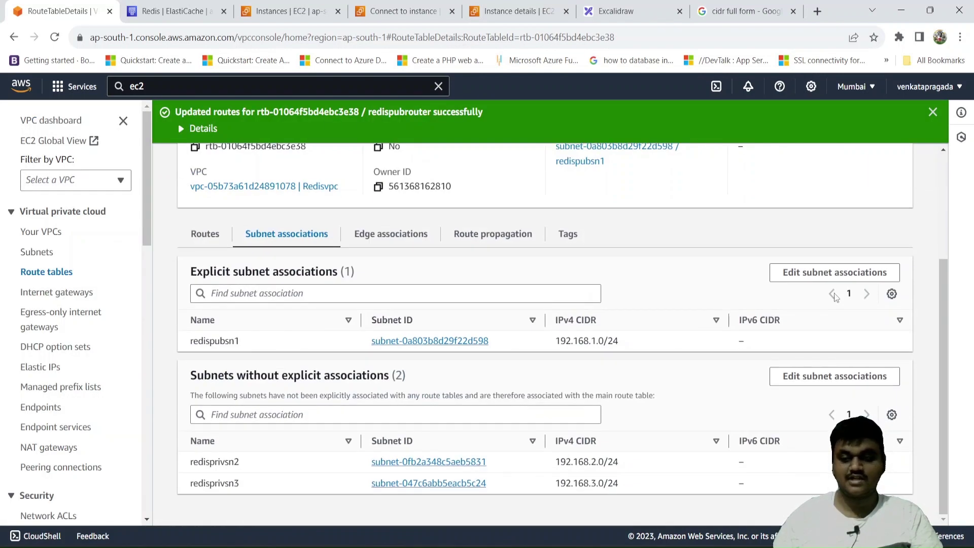
{"action": "left_click", "coordinate": [830, 269]}
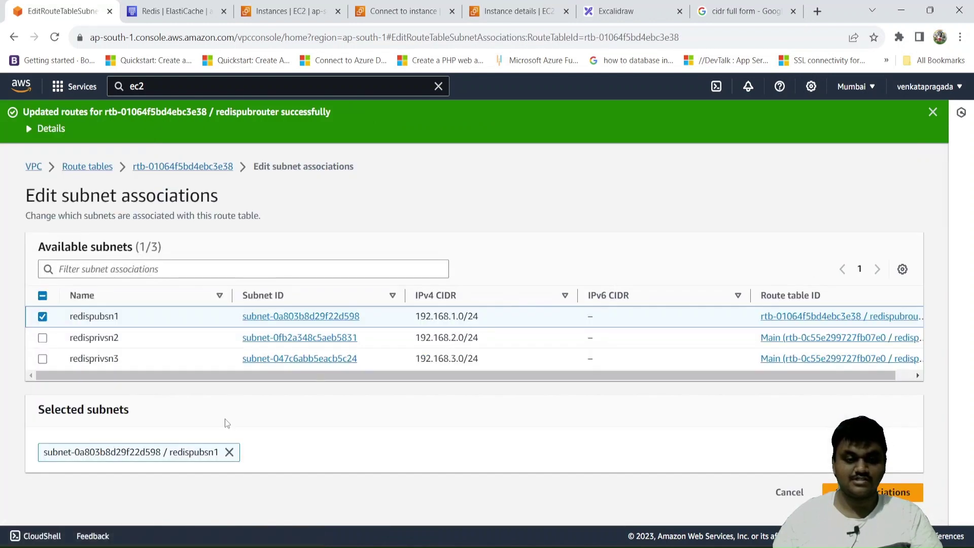
{"action": "left_click", "coordinate": [228, 391]}
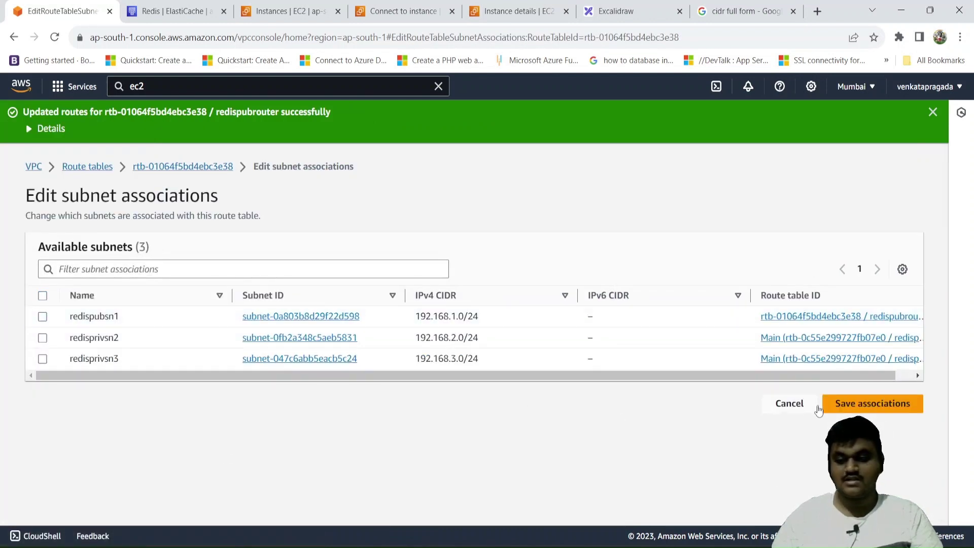
{"action": "left_click", "coordinate": [835, 405]}
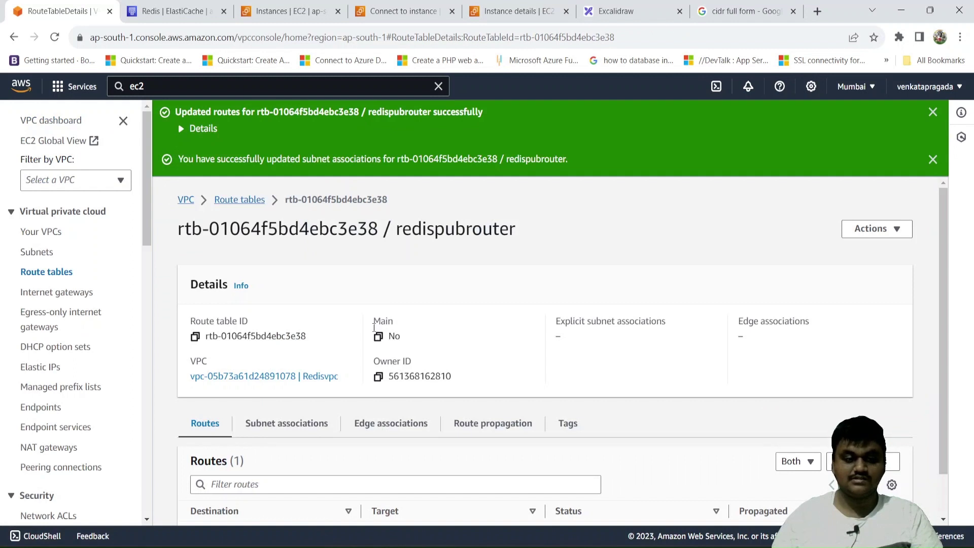
Delete the redispubrouter route table, confirming with the word delete.
{"action": "scroll", "coordinate": [375, 327], "scroll_direction": "down", "scroll_amount": 1}
{"action": "scroll", "coordinate": [192, 293], "scroll_direction": "up", "scroll_amount": 1}
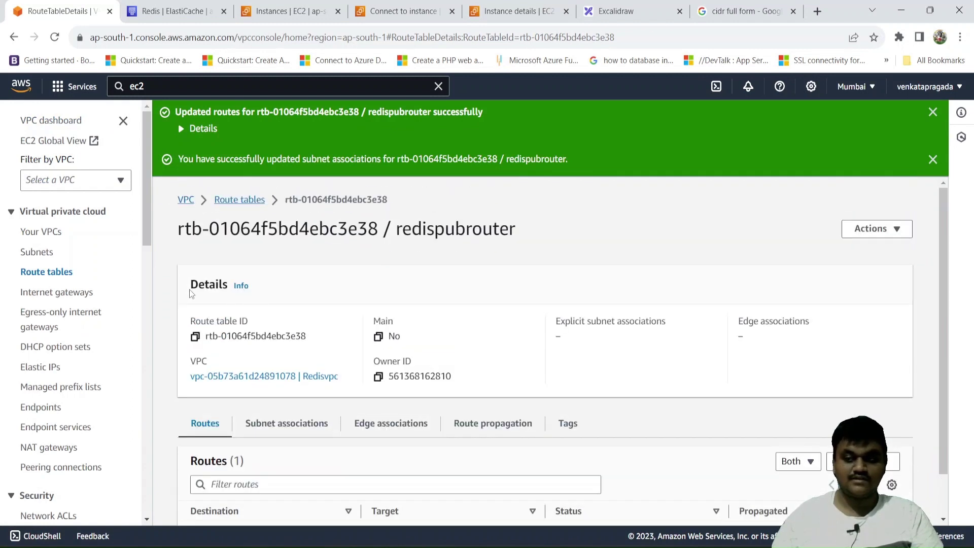
{"action": "left_click", "coordinate": [893, 238]}
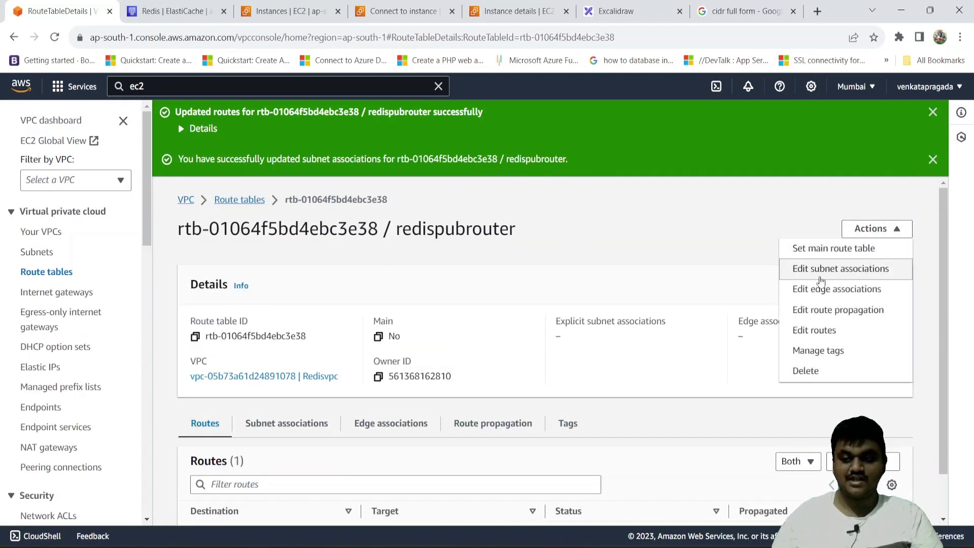
{"action": "left_click", "coordinate": [813, 375]}
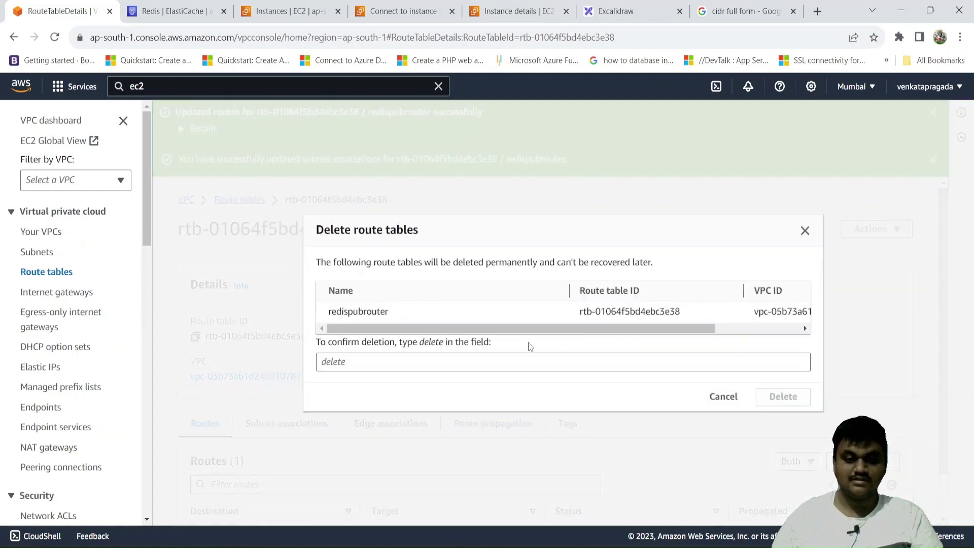
{"action": "left_click", "coordinate": [501, 361]}
{"action": "type", "text": "delete"}
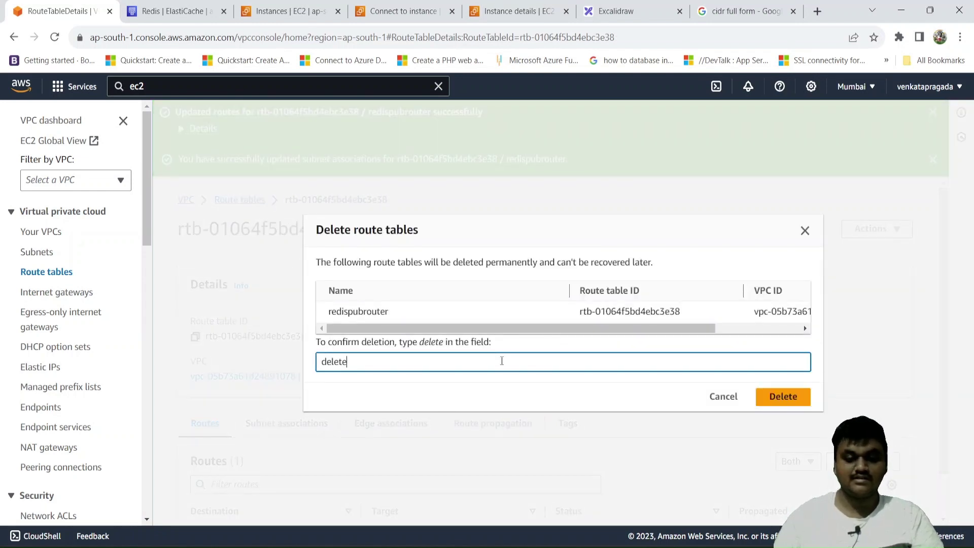
{"action": "left_click", "coordinate": [788, 399]}
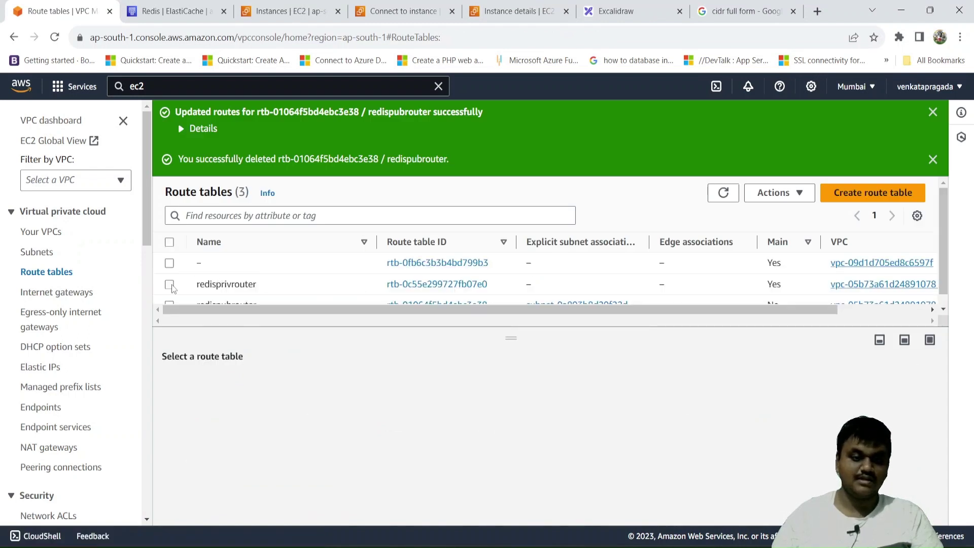
Refresh the route tables list and check which route tables remain.
{"action": "scroll", "coordinate": [173, 289], "scroll_direction": "down", "scroll_amount": 1}
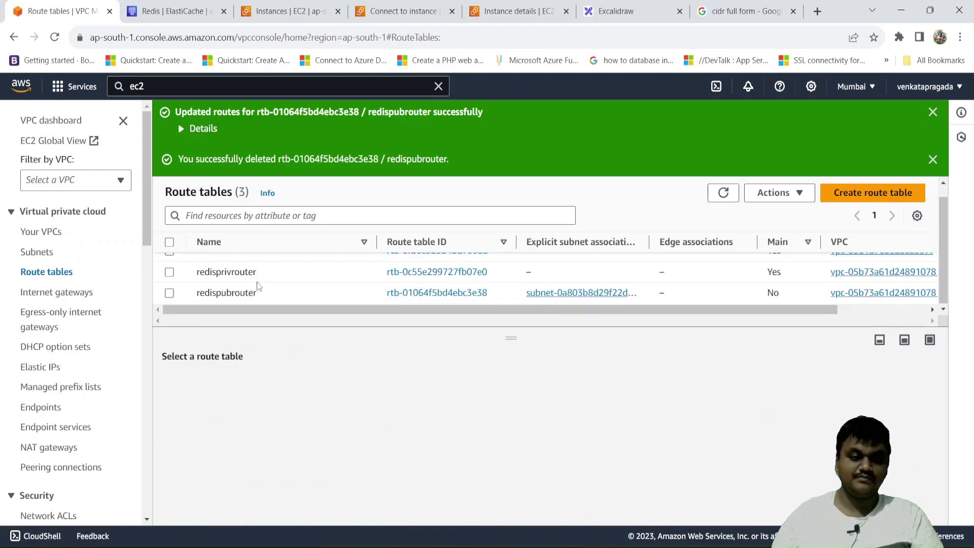
{"action": "scroll", "coordinate": [492, 305], "scroll_direction": "up", "scroll_amount": 1}
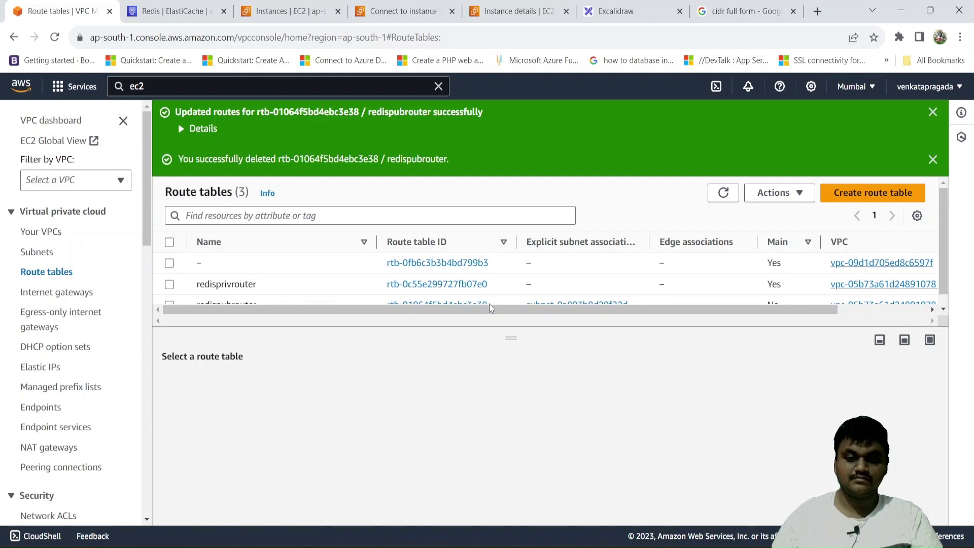
{"action": "scroll", "coordinate": [491, 307], "scroll_direction": "down", "scroll_amount": 1}
{"action": "scroll", "coordinate": [491, 307], "scroll_direction": "up", "scroll_amount": 1}
{"action": "scroll", "coordinate": [491, 307], "scroll_direction": "down", "scroll_amount": 1}
{"action": "scroll", "coordinate": [491, 308], "scroll_direction": "up", "scroll_amount": 1}
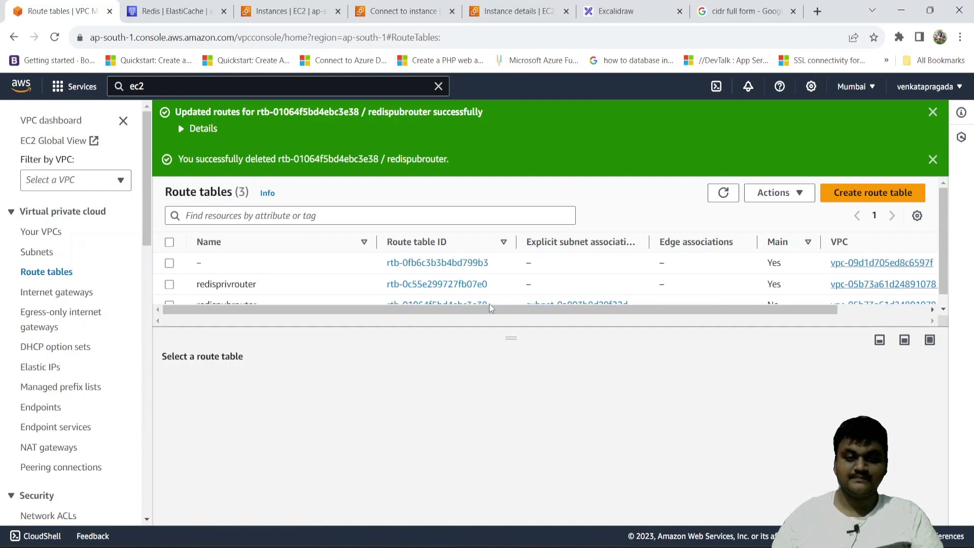
{"action": "left_click", "coordinate": [723, 193]}
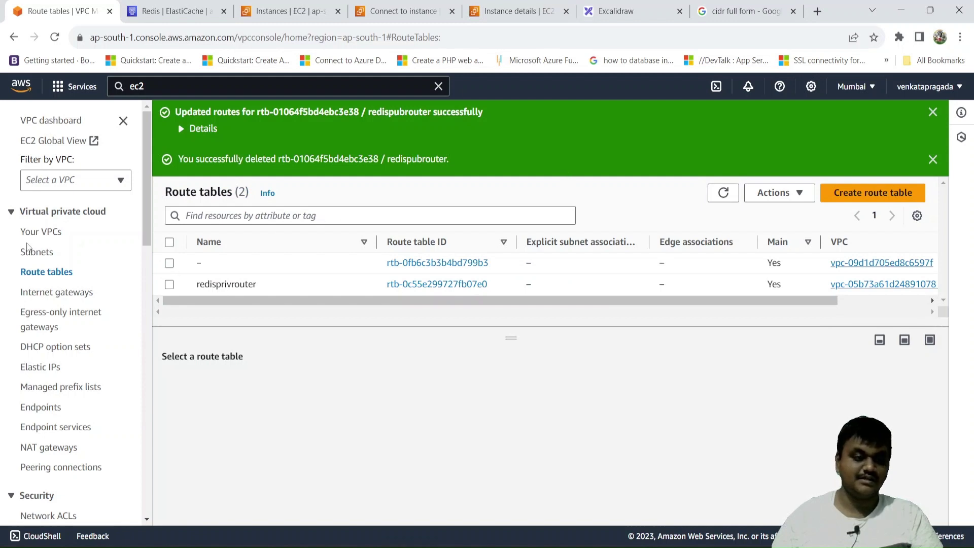
View the Redisvpc subnets, and refresh the Redis caches list in ElastiCache to check the deletion status of rediscachenodejs.
{"action": "left_click", "coordinate": [30, 252]}
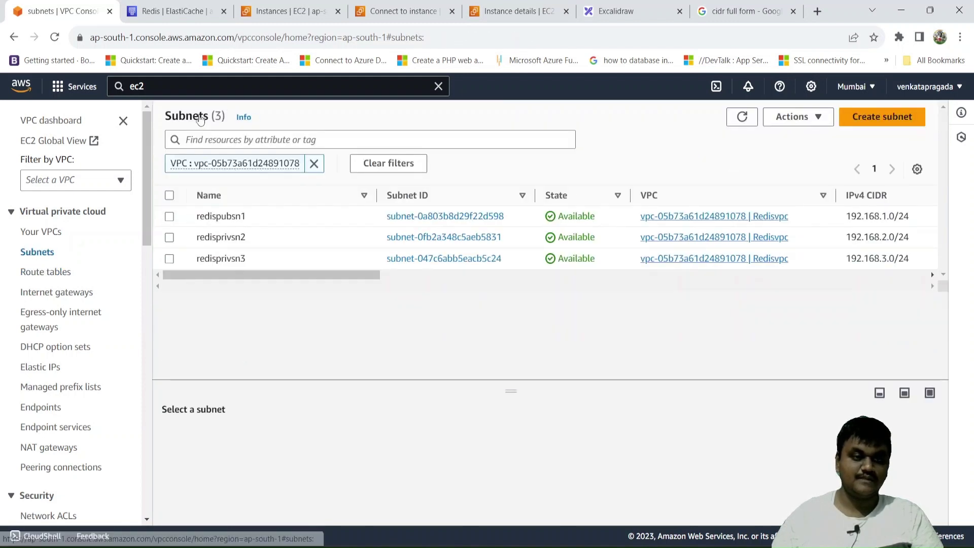
{"action": "left_click", "coordinate": [212, 6]}
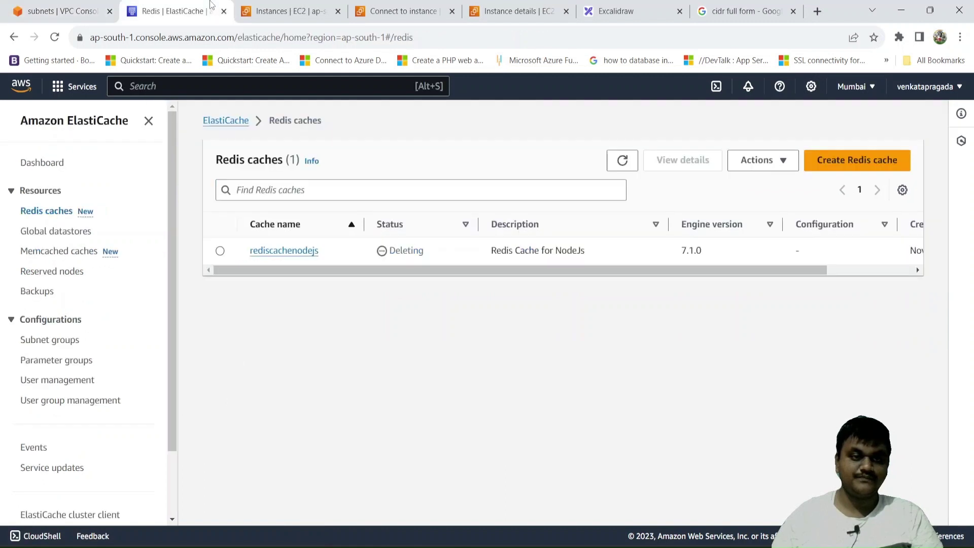
{"action": "left_click", "coordinate": [621, 160]}
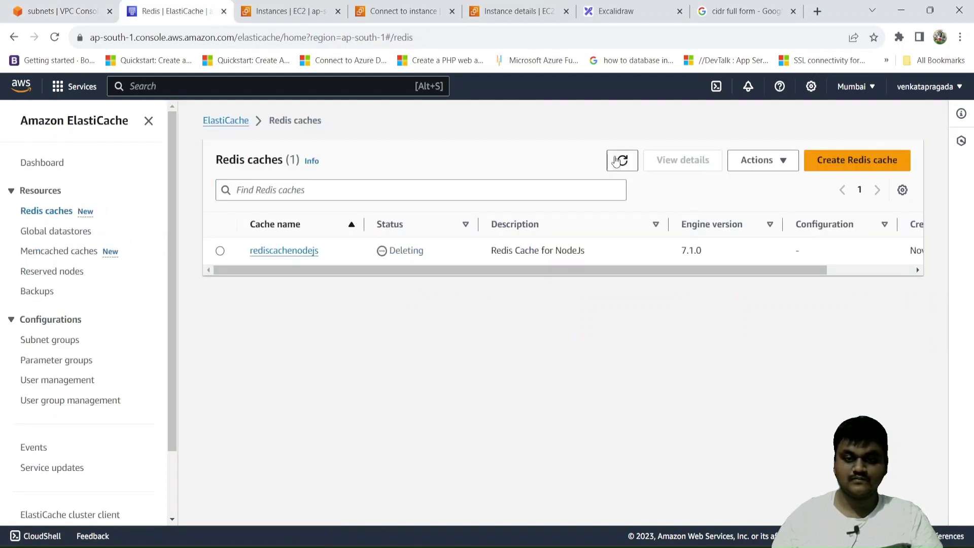
Check the state of the RedisWorkBench instance in EC2 and return to the subnets list in the VPC console.
{"action": "left_click", "coordinate": [278, 7]}
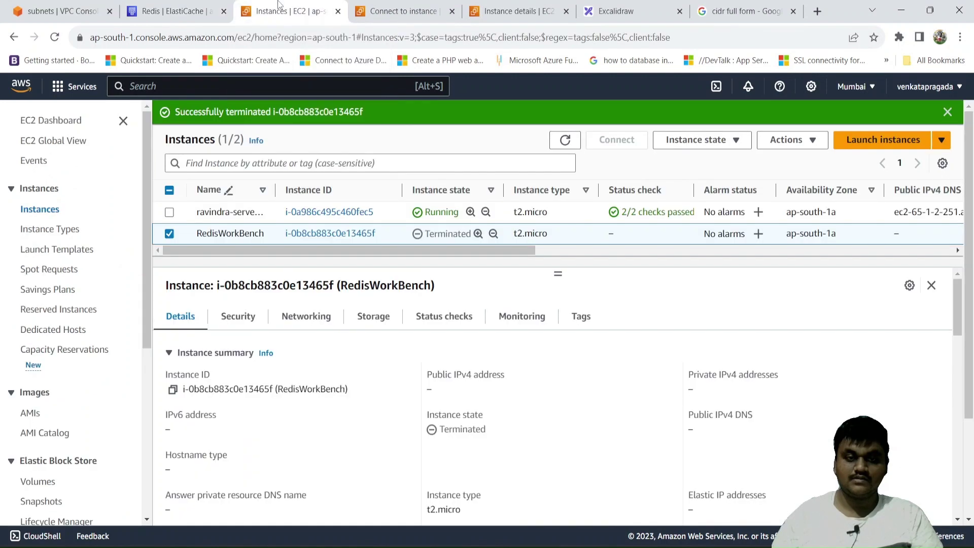
{"action": "left_click", "coordinate": [410, 6]}
{"action": "left_click", "coordinate": [281, 7]}
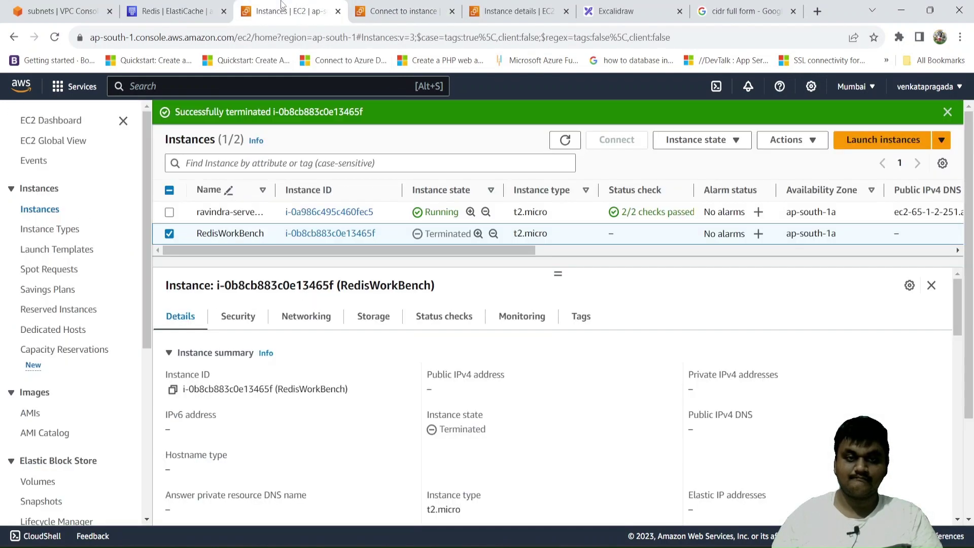
{"action": "left_click", "coordinate": [394, 8]}
{"action": "left_click", "coordinate": [281, 7]}
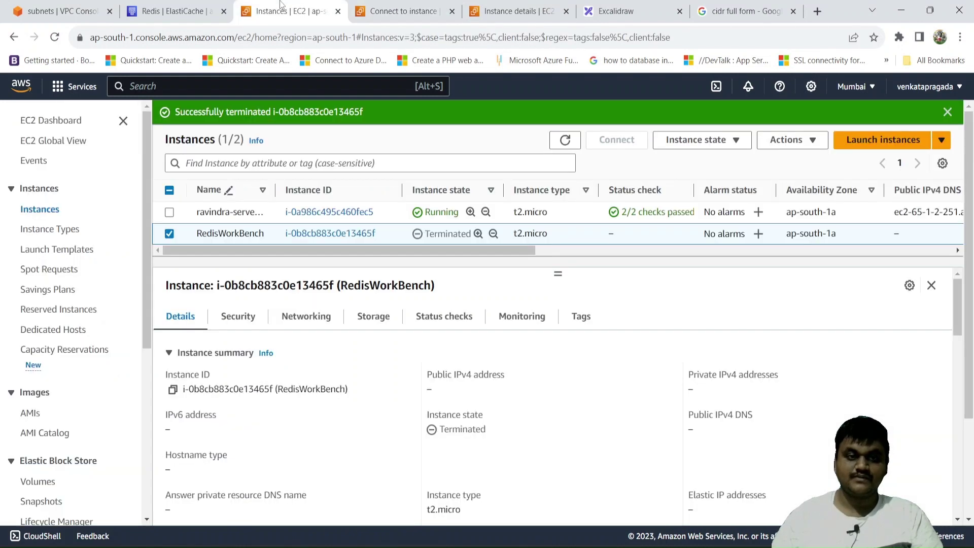
{"action": "left_click", "coordinate": [152, 6]}
{"action": "left_click", "coordinate": [61, 8]}
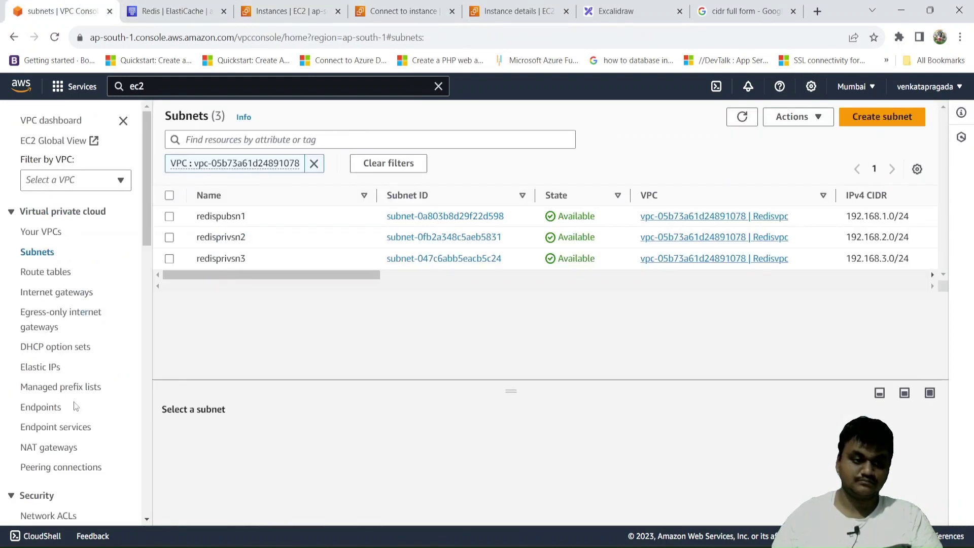
Delete the redissg security group of Redisvpc, leaving the default group unselected, and refresh the security groups list.
{"action": "scroll", "coordinate": [75, 406], "scroll_direction": "down", "scroll_amount": 5}
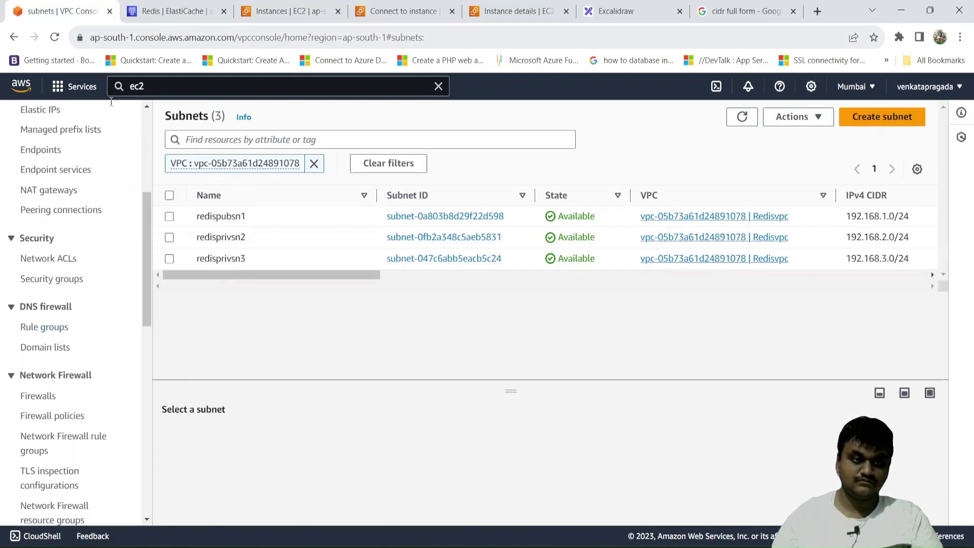
{"action": "scroll", "coordinate": [113, 204], "scroll_direction": "up", "scroll_amount": 5}
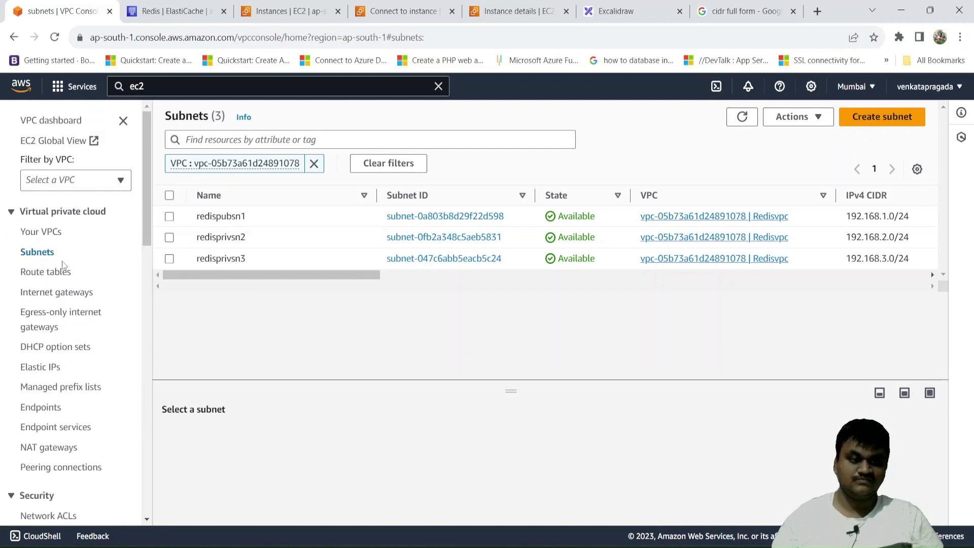
{"action": "scroll", "coordinate": [80, 288], "scroll_direction": "down", "scroll_amount": 3}
{"action": "scroll", "coordinate": [80, 288], "scroll_direction": "down", "scroll_amount": 3}
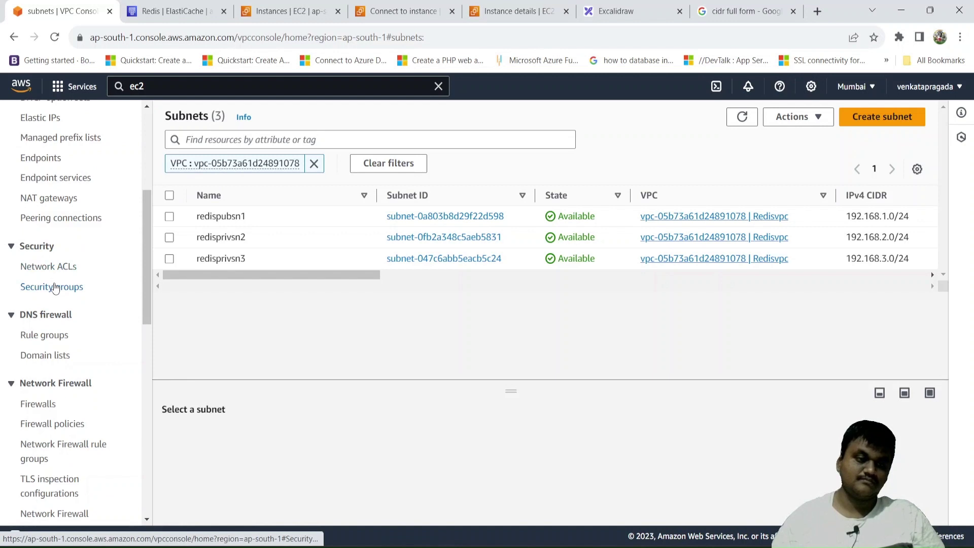
{"action": "left_click", "coordinate": [56, 287]}
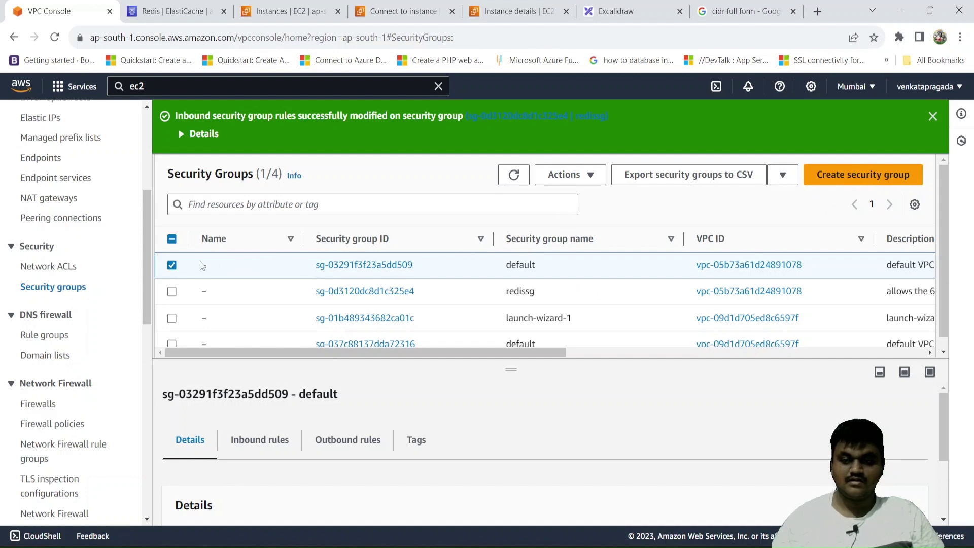
{"action": "left_click", "coordinate": [171, 291]}
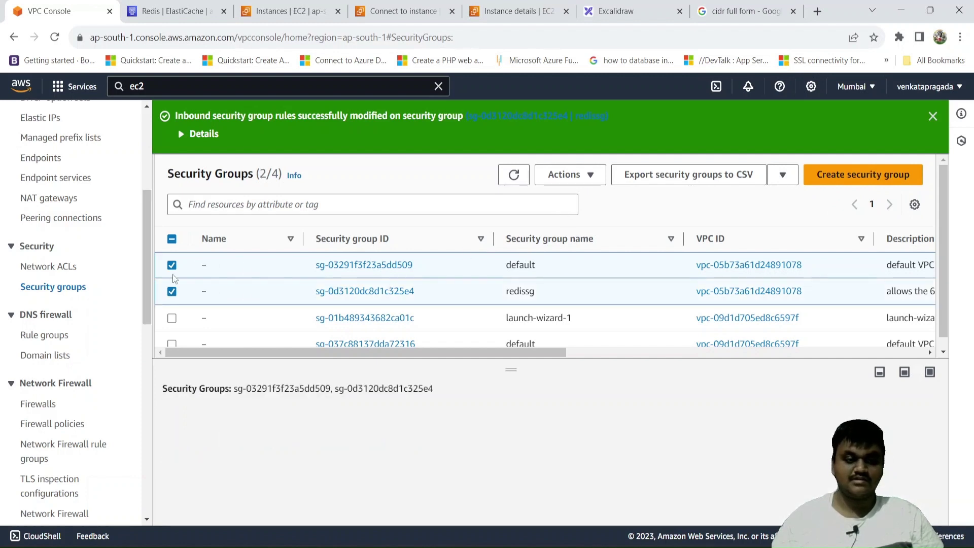
{"action": "left_click", "coordinate": [172, 268]}
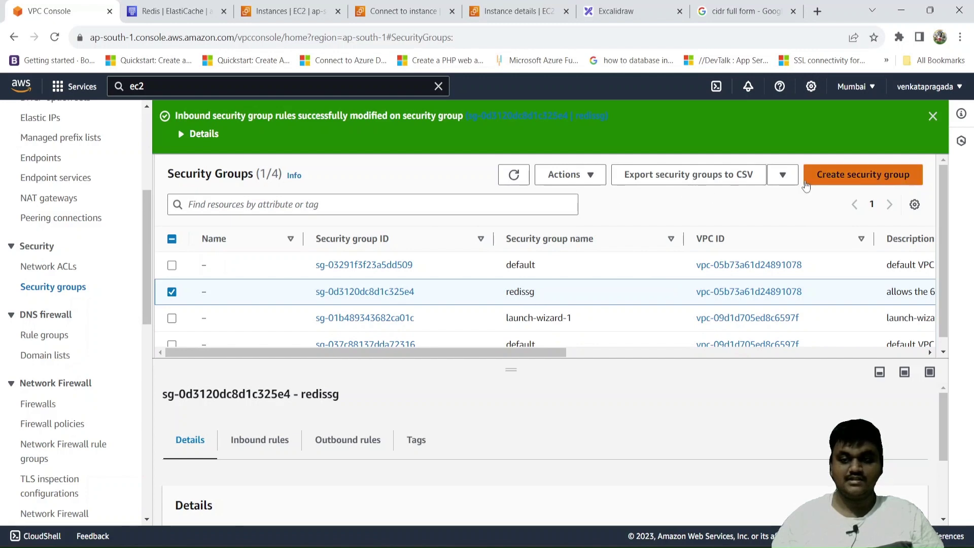
{"action": "left_click", "coordinate": [563, 174]}
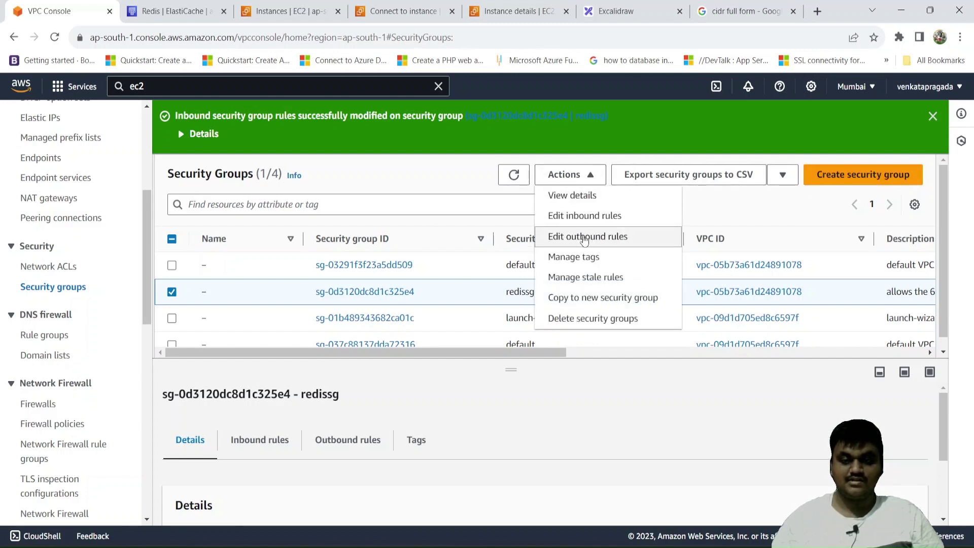
{"action": "left_click", "coordinate": [576, 318]}
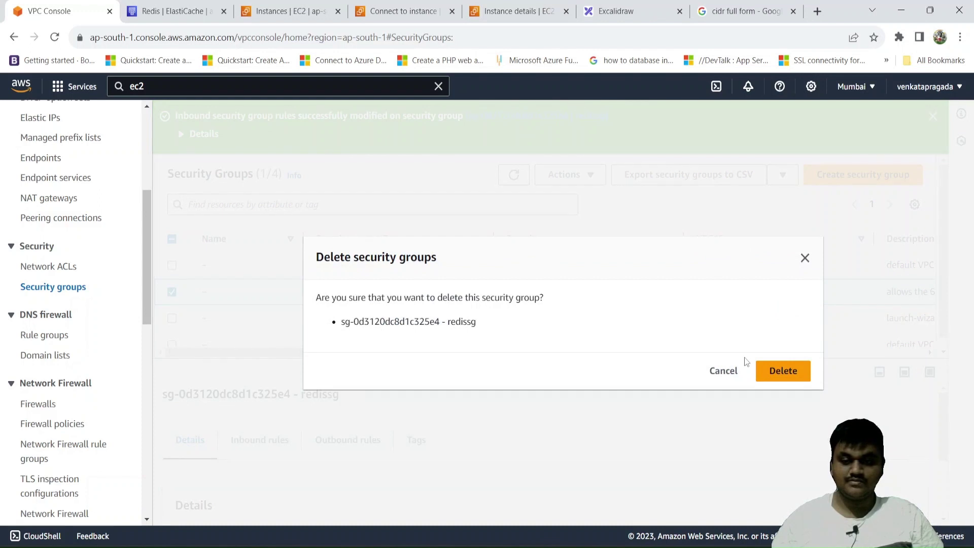
{"action": "left_click", "coordinate": [774, 369]}
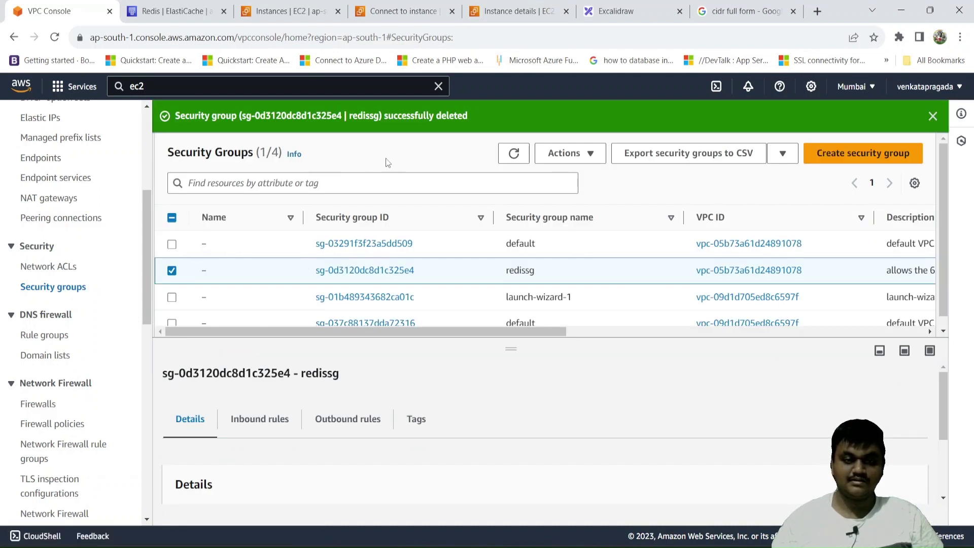
{"action": "left_click", "coordinate": [514, 153]}
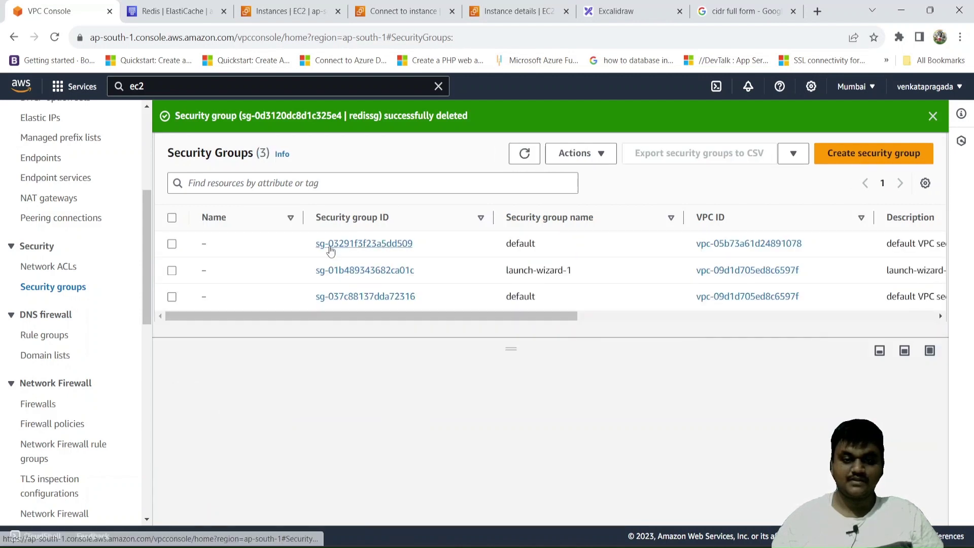
Try to delete the default security group of Redisvpc, close the dialog and refresh the list.
{"action": "left_click", "coordinate": [172, 244]}
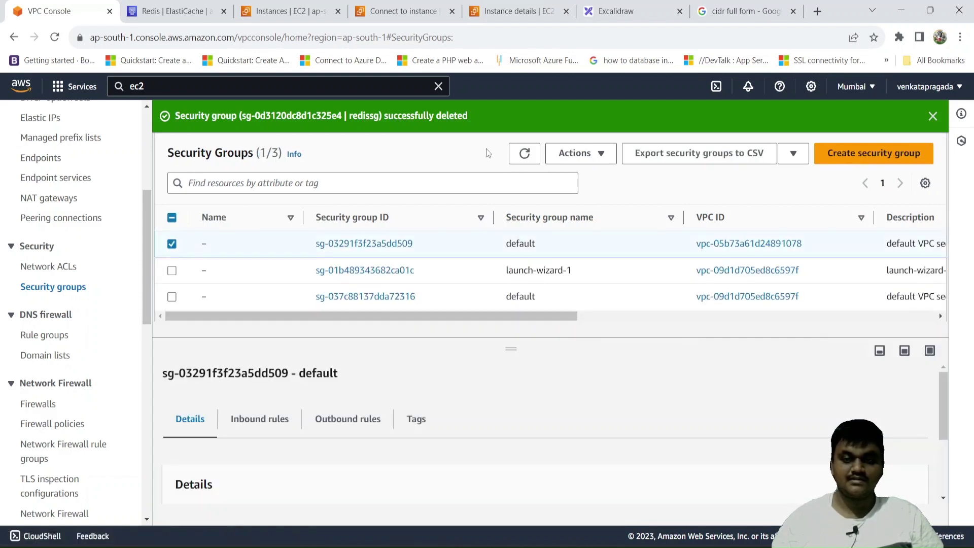
{"action": "left_click", "coordinate": [576, 153]}
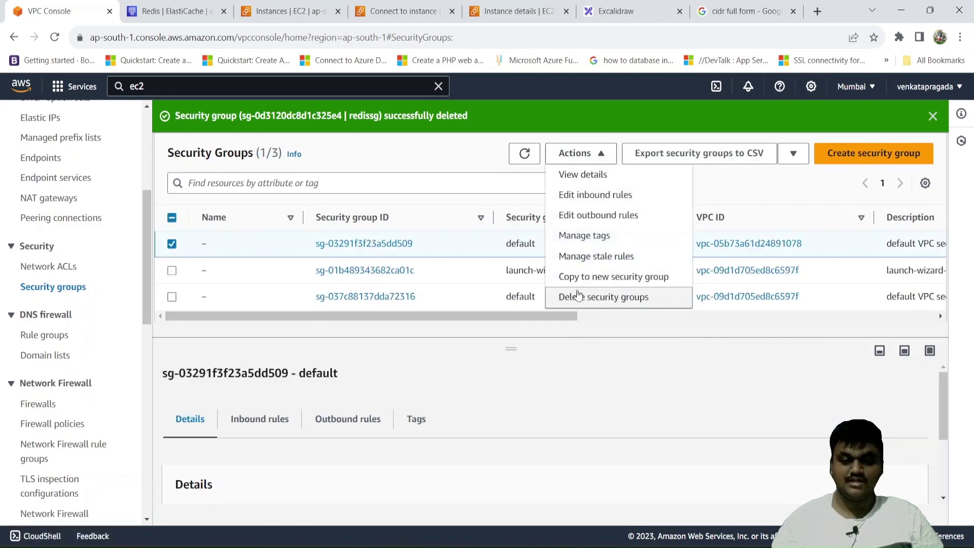
{"action": "left_click", "coordinate": [579, 295]}
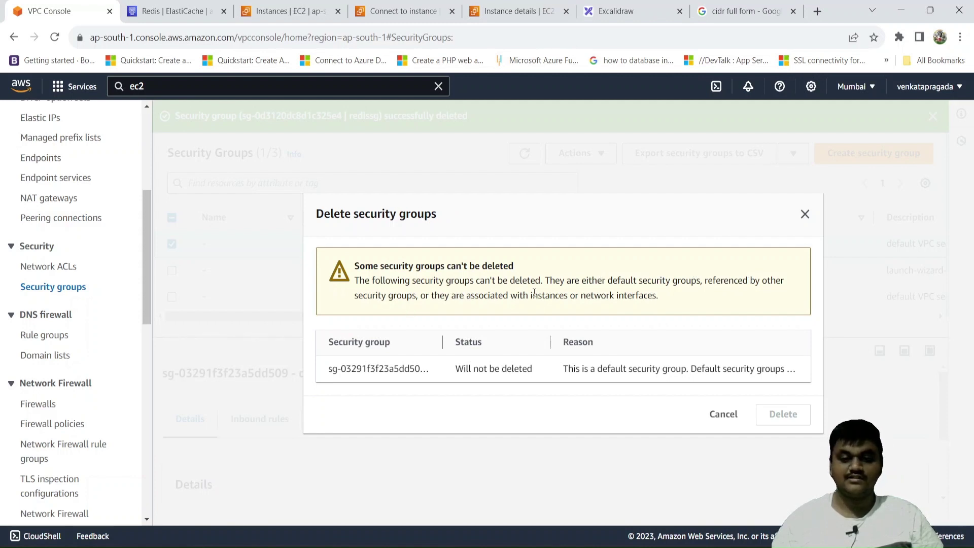
{"action": "left_click", "coordinate": [805, 214]}
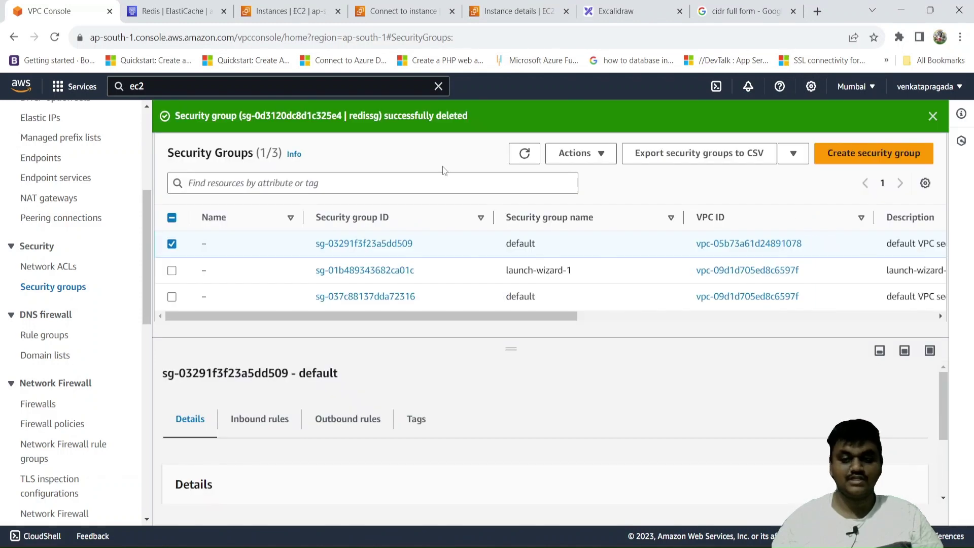
{"action": "left_click", "coordinate": [534, 159]}
View the list of VPCs and check the deletion status of the rediscachenodejs cache in ElastiCache.
{"action": "scroll", "coordinate": [32, 228], "scroll_direction": "up", "scroll_amount": 5}
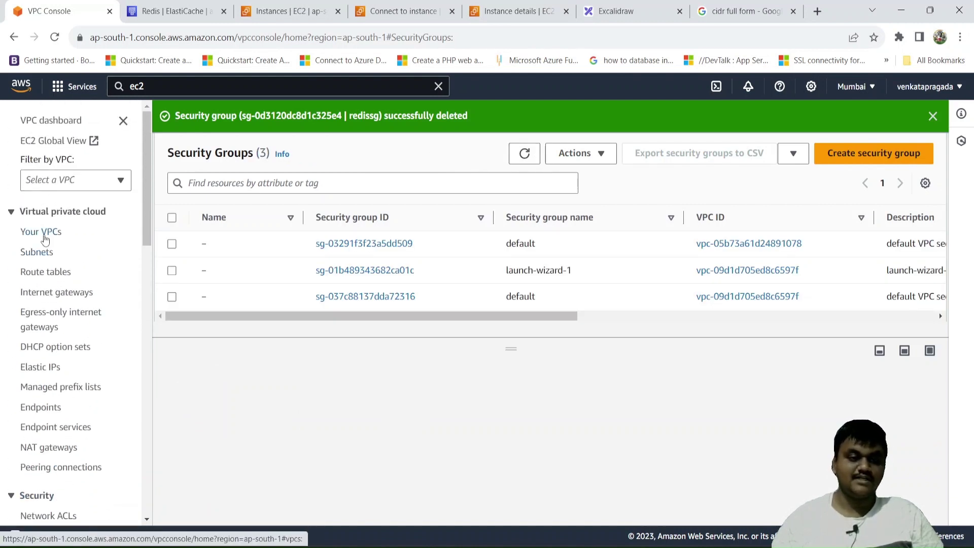
{"action": "left_click", "coordinate": [44, 233]}
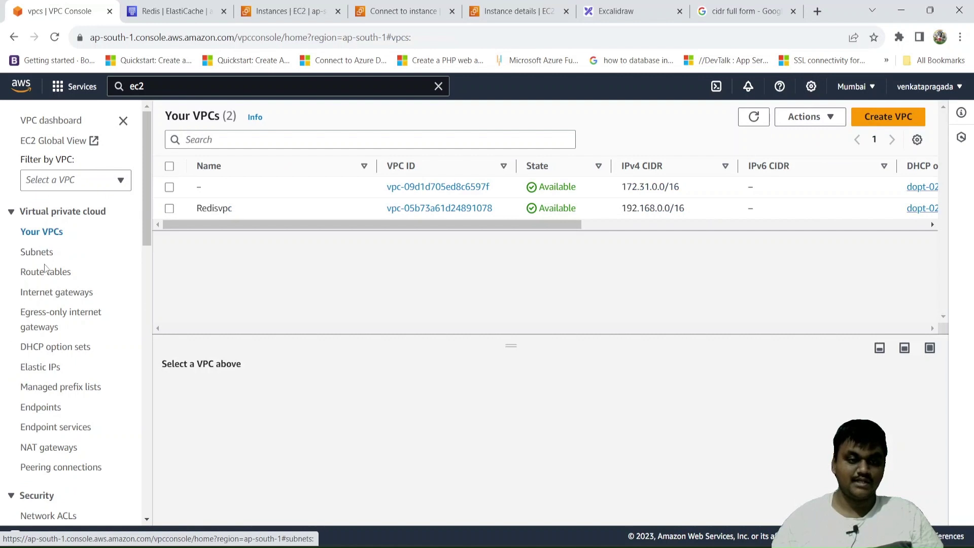
{"action": "left_click", "coordinate": [45, 254]}
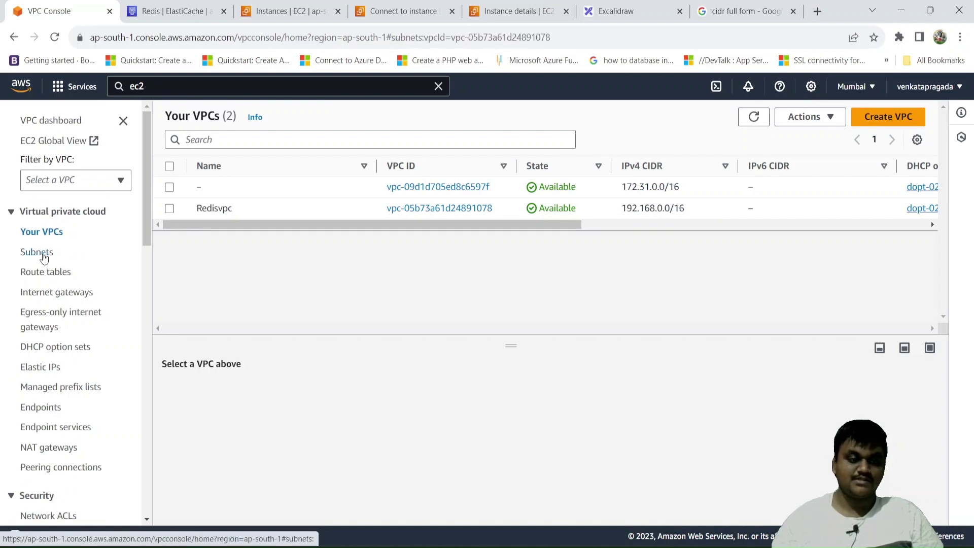
{"action": "left_click", "coordinate": [46, 231]}
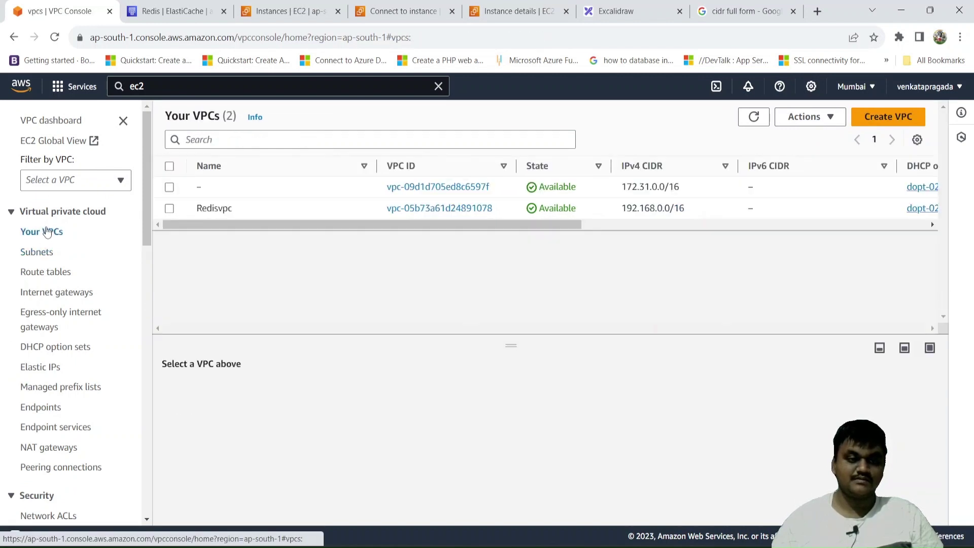
{"action": "left_click", "coordinate": [181, 7]}
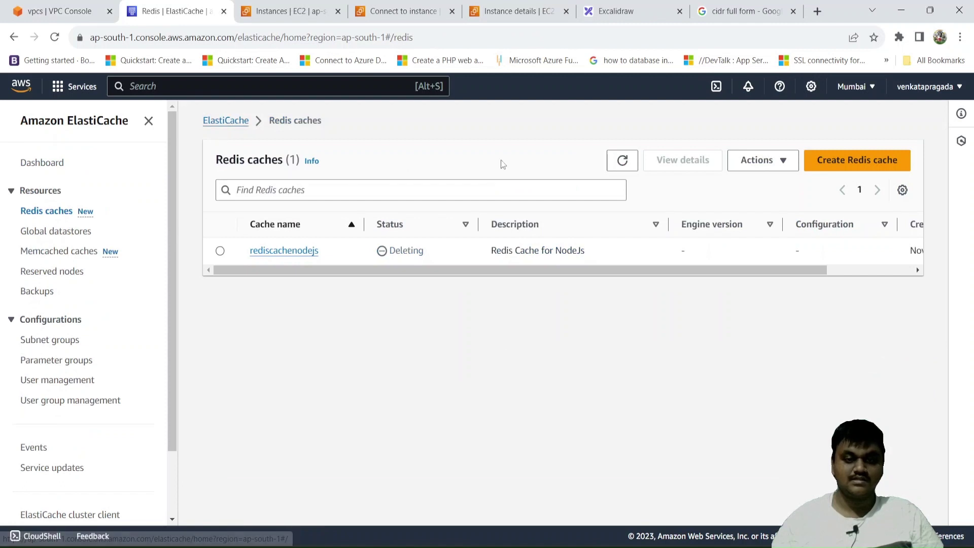
Refresh the Redis caches list and delete the redissubnetgroup1 subnet group, confirming with its name.
{"action": "left_click", "coordinate": [623, 164]}
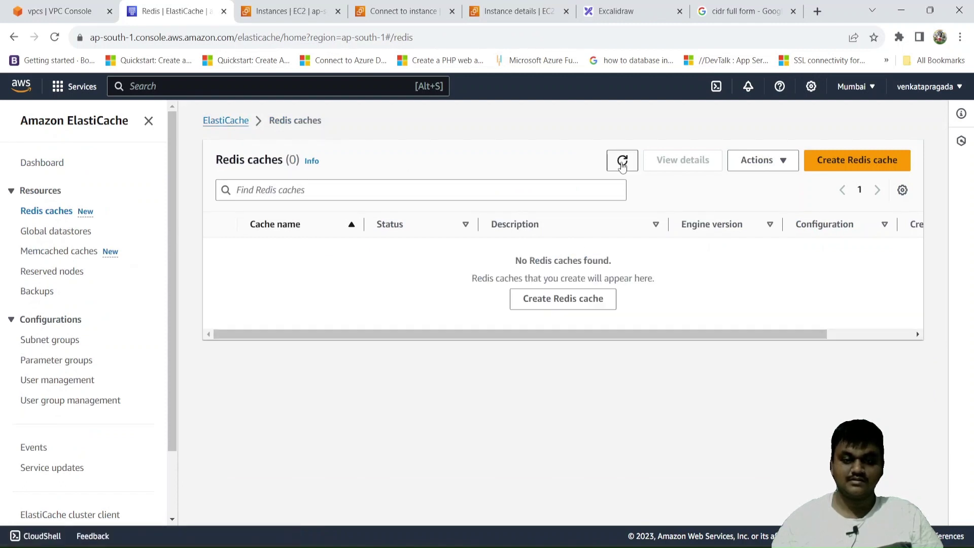
{"action": "left_click", "coordinate": [66, 340]}
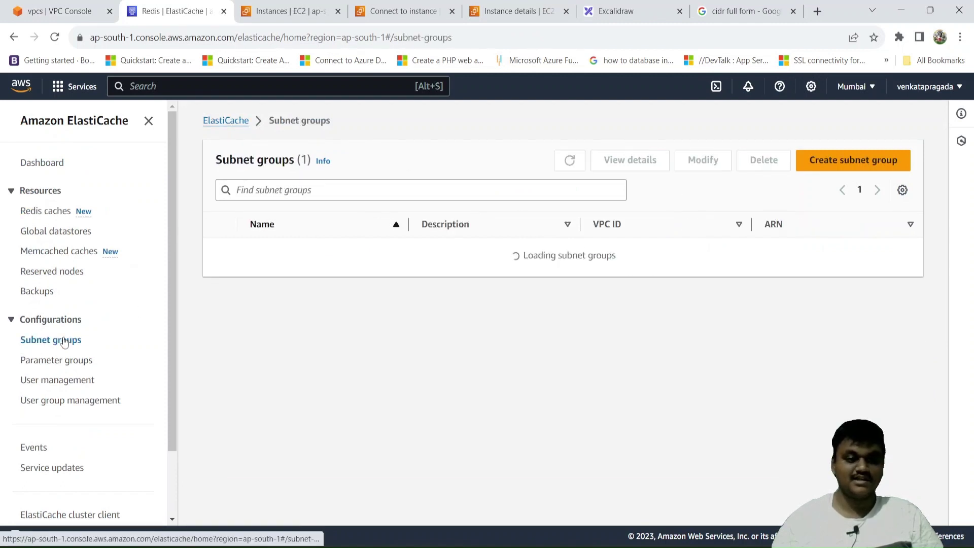
{"action": "left_click", "coordinate": [221, 250]}
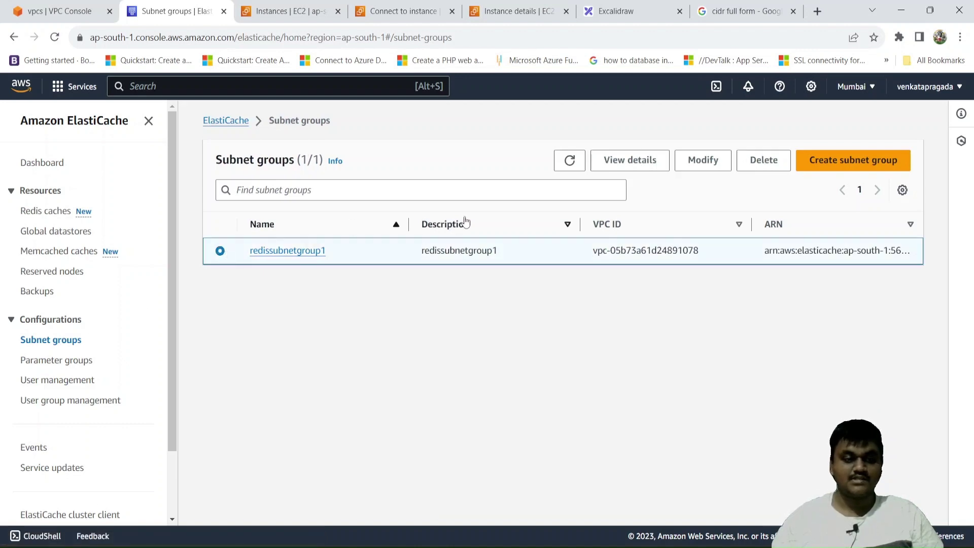
{"action": "left_click", "coordinate": [764, 171]}
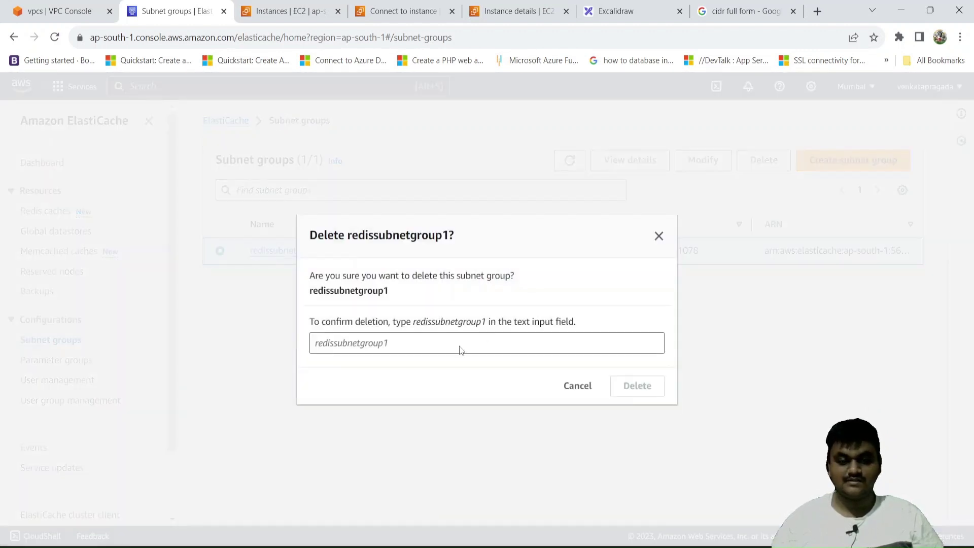
{"action": "left_click", "coordinate": [423, 341]}
{"action": "type", "text": "redissubnet"}
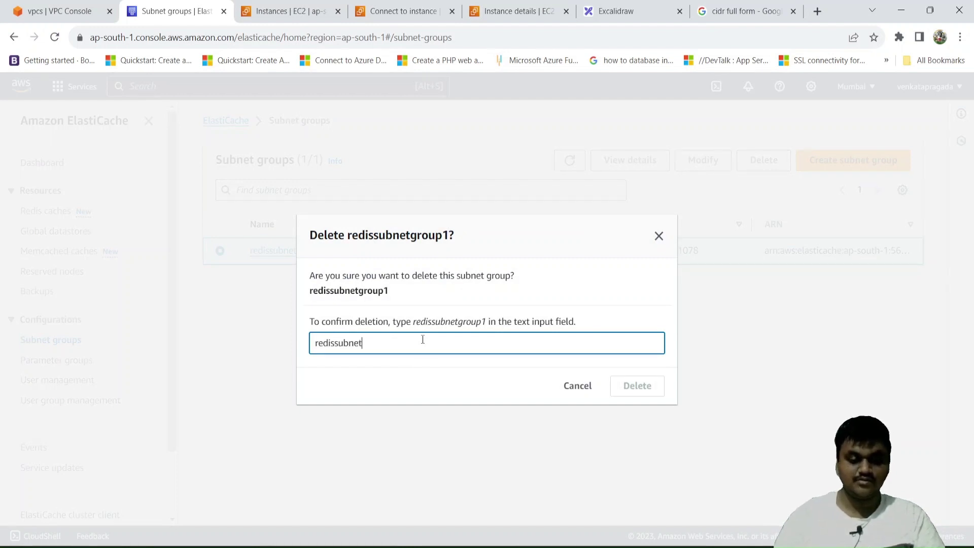
{"action": "type", "text": "group1"}
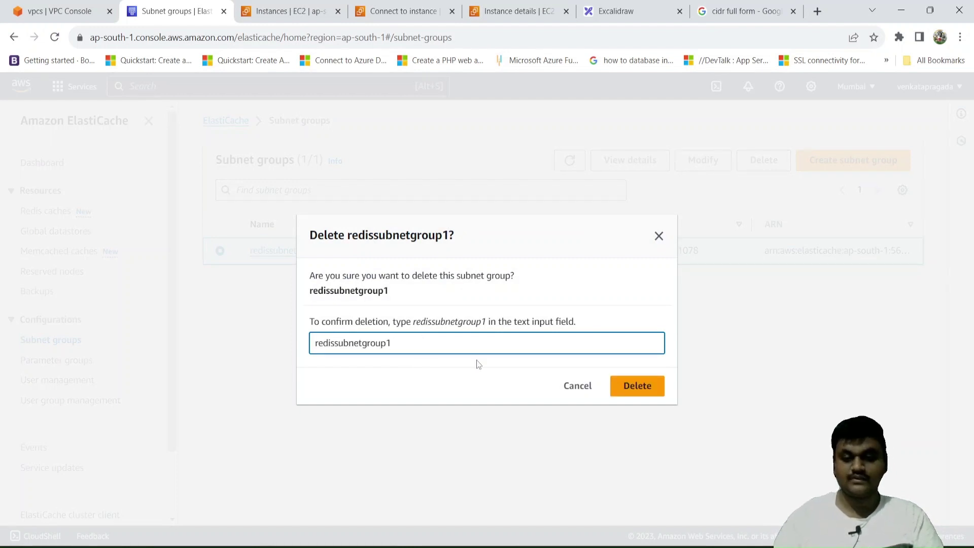
{"action": "left_click", "coordinate": [631, 380]}
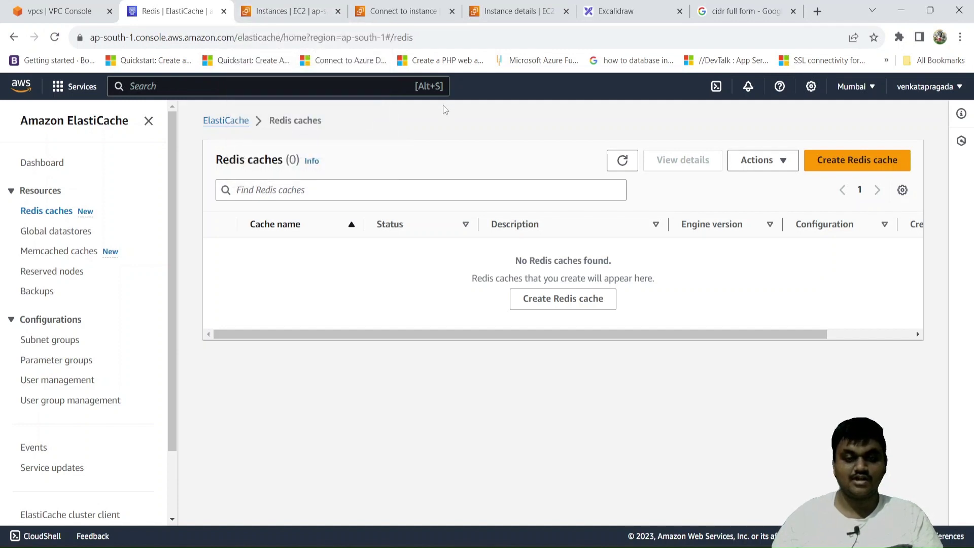
Check the RedisWorkBench instance state in EC2, dismissing the termination notice and refreshing the instances list.
{"action": "left_click", "coordinate": [284, 12]}
{"action": "left_click", "coordinate": [213, 6]}
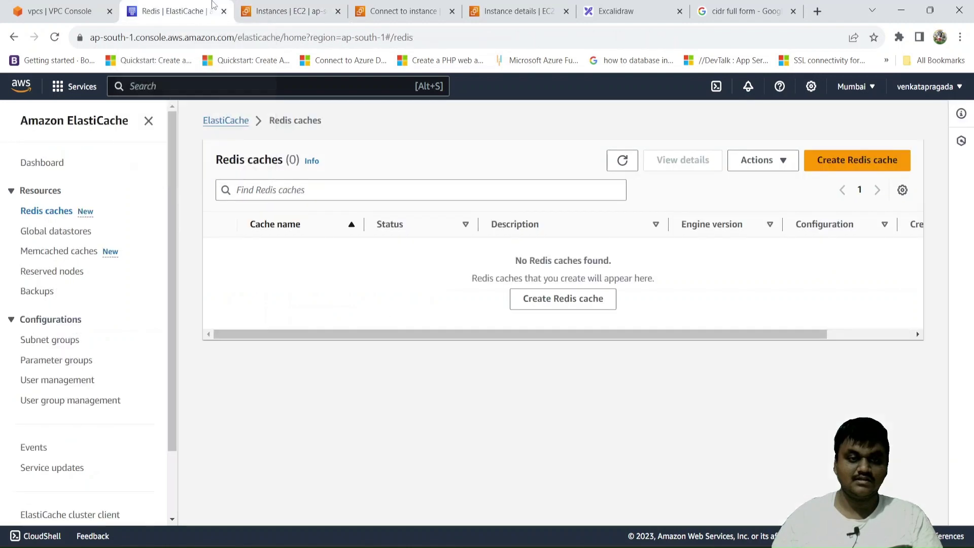
{"action": "left_click", "coordinate": [286, 7]}
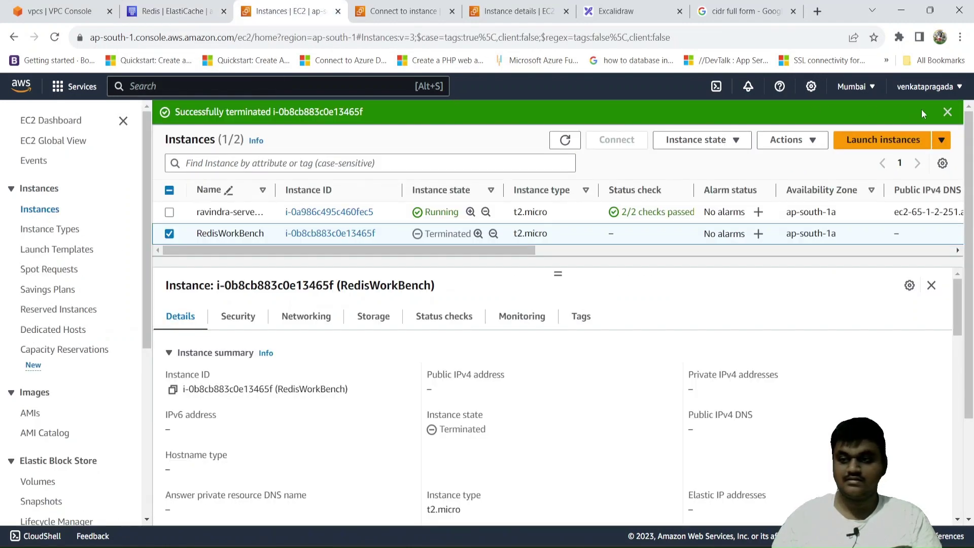
{"action": "left_click", "coordinate": [948, 113]}
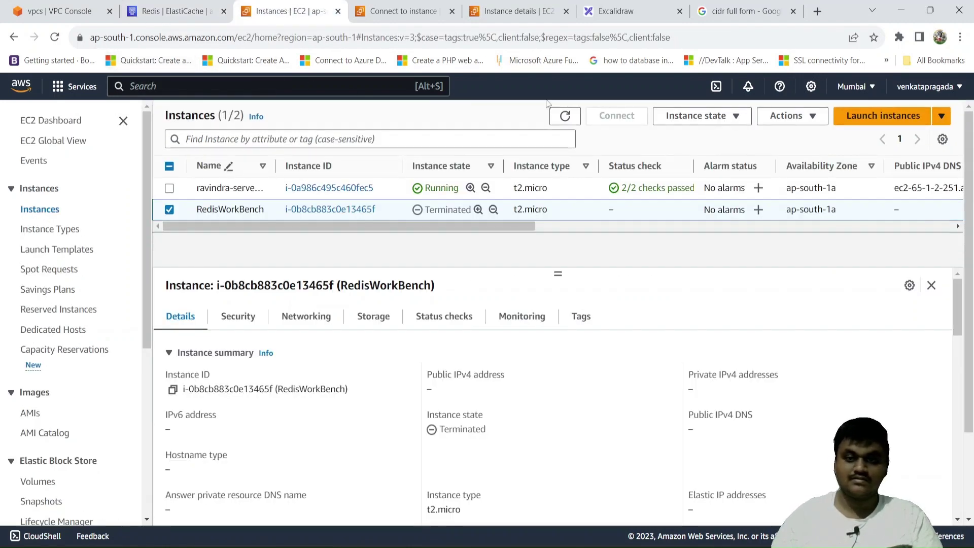
{"action": "left_click", "coordinate": [565, 118]}
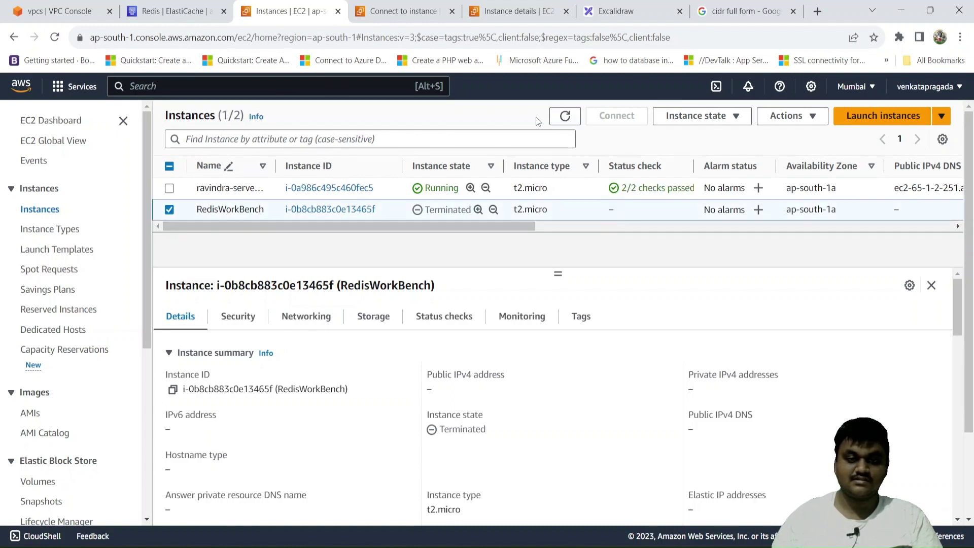
Delete Redisvpc together with its three subnets in the VPC console, confirming with "delete", and refresh the VPC list.
{"action": "left_click", "coordinate": [43, 6]}
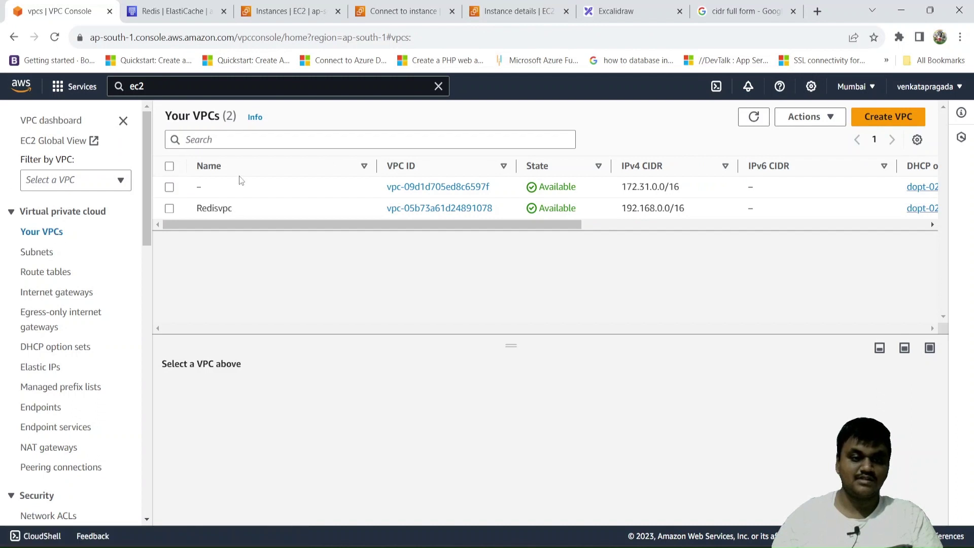
{"action": "left_click", "coordinate": [170, 209]}
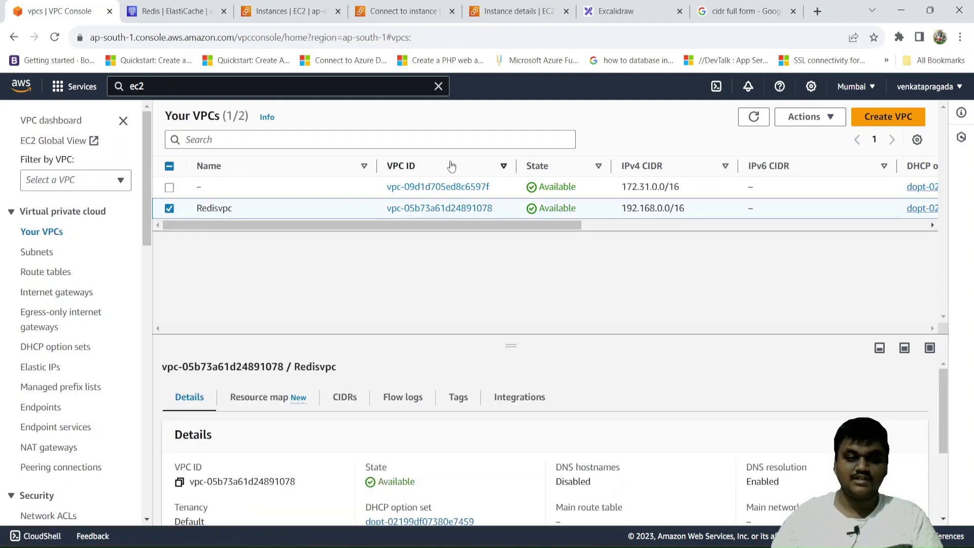
{"action": "left_click", "coordinate": [794, 121]}
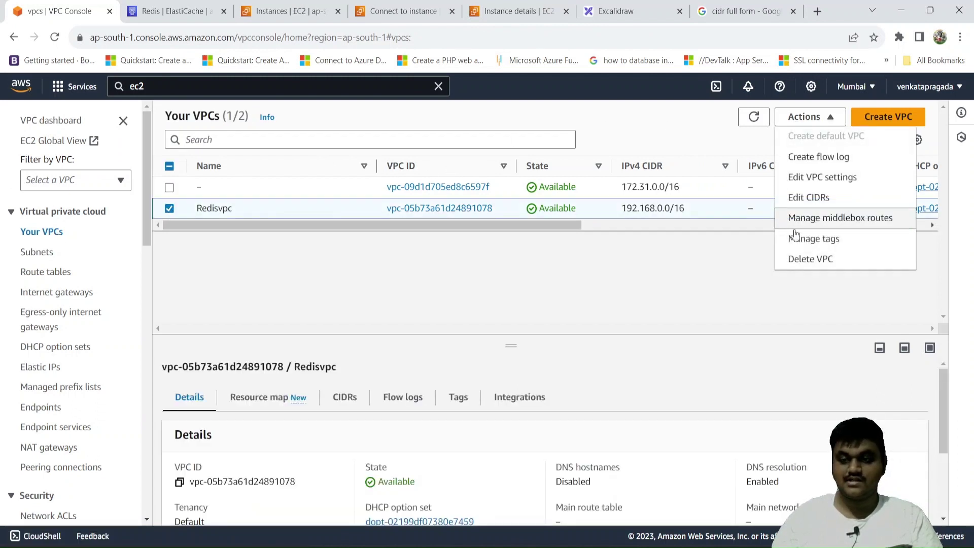
{"action": "left_click", "coordinate": [793, 259]}
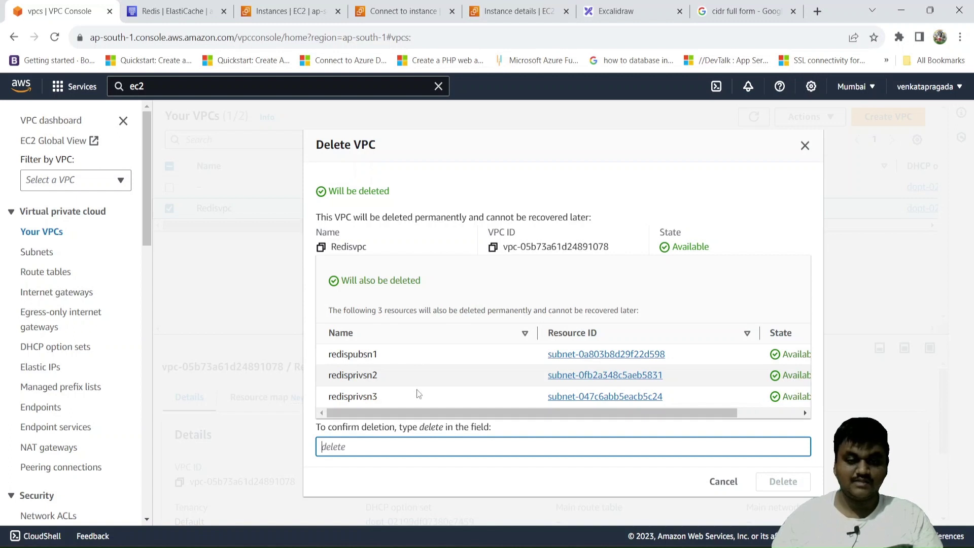
{"action": "type", "text": "d"}
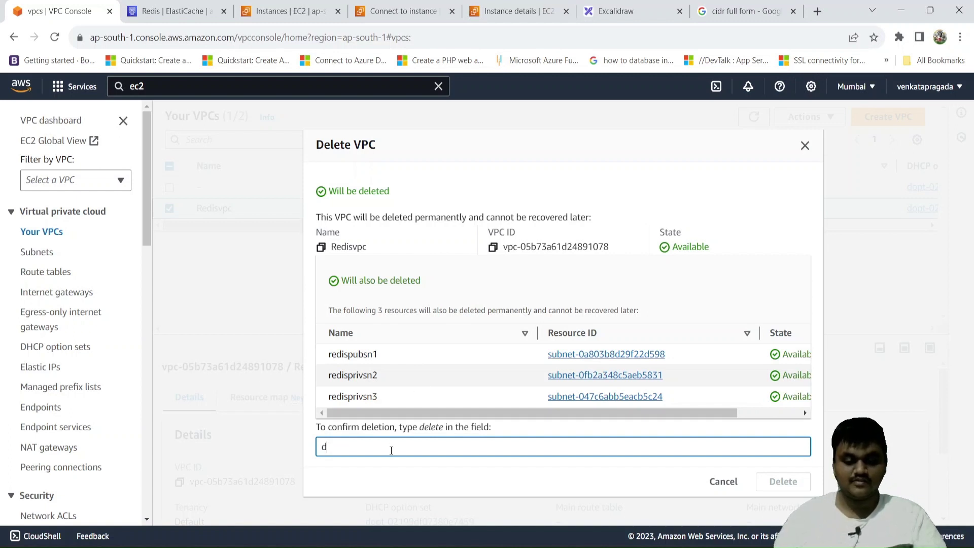
{"action": "type", "text": "elete"}
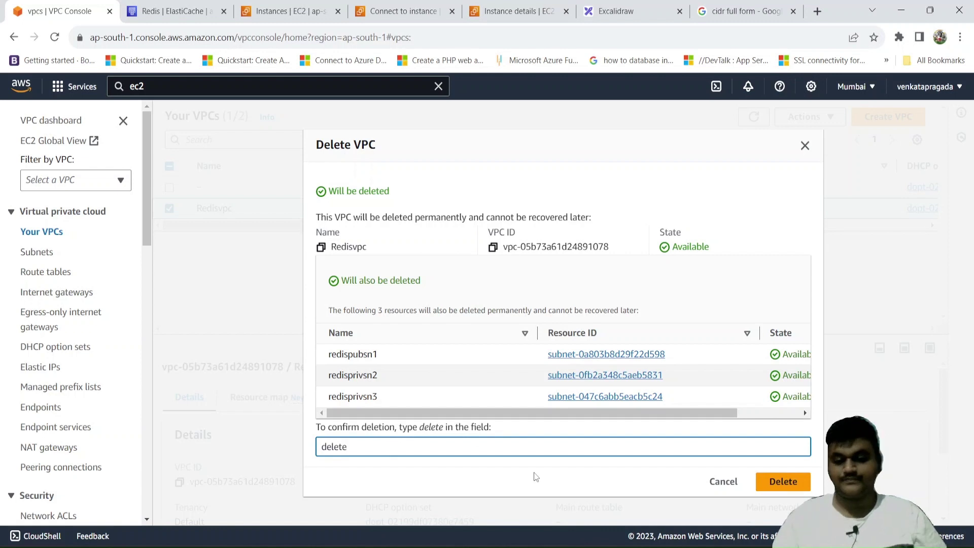
{"action": "left_click", "coordinate": [793, 483]}
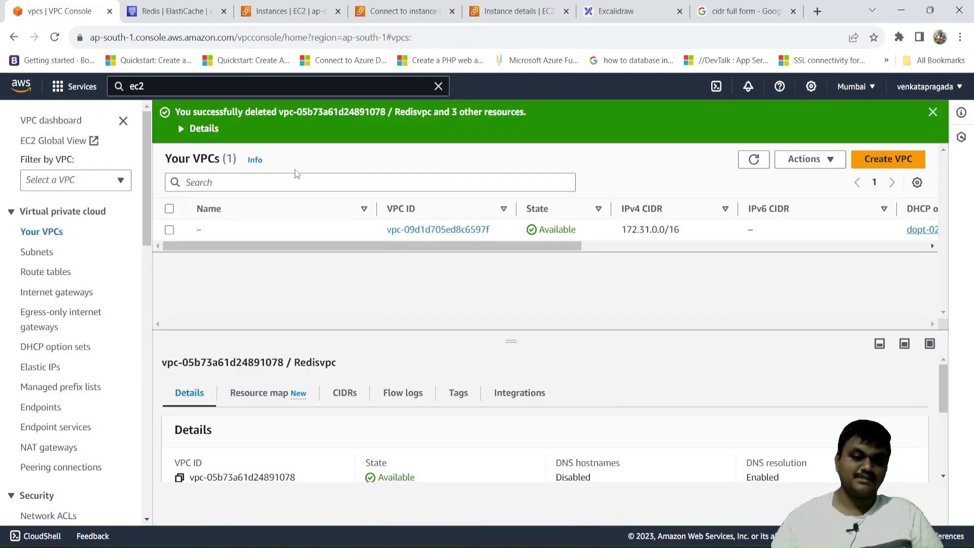
{"action": "left_click", "coordinate": [751, 159]}
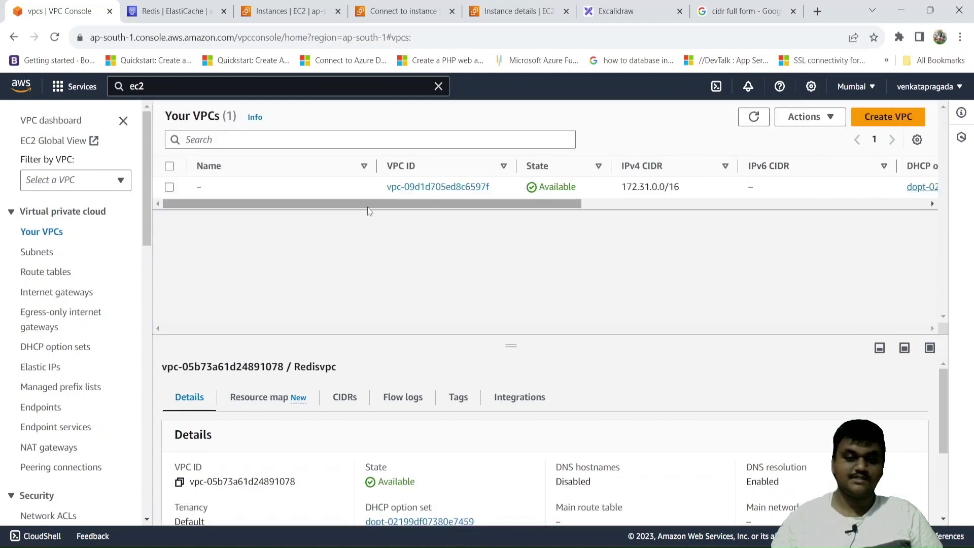
Show all subnets by removing the Redisvpc filter from the subnets list, and refresh the list.
{"action": "left_click", "coordinate": [45, 254]}
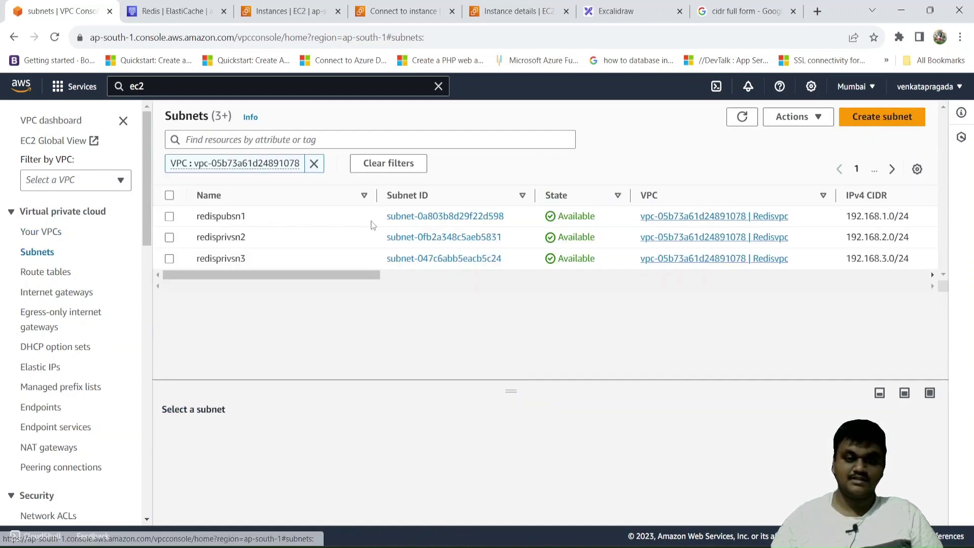
{"action": "left_click", "coordinate": [743, 118]}
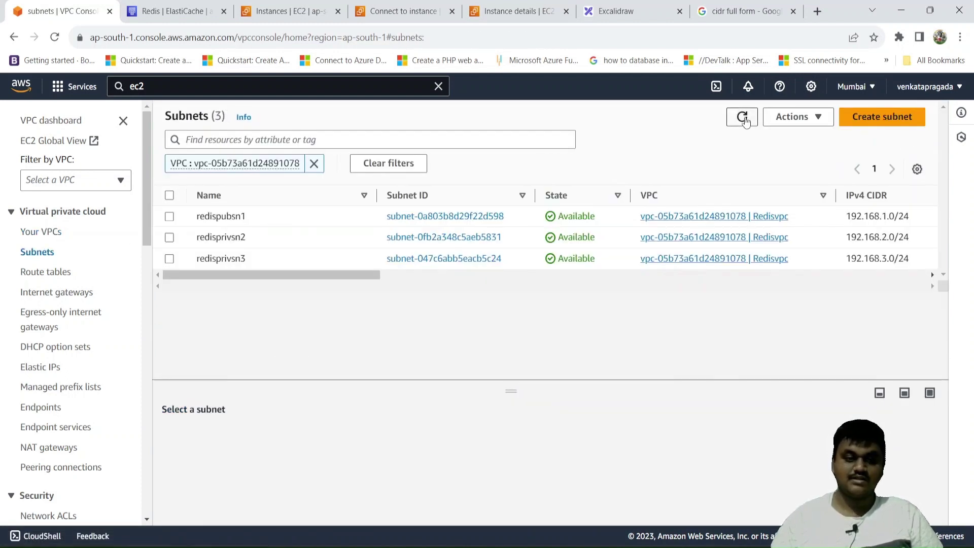
{"action": "left_click", "coordinate": [315, 165]}
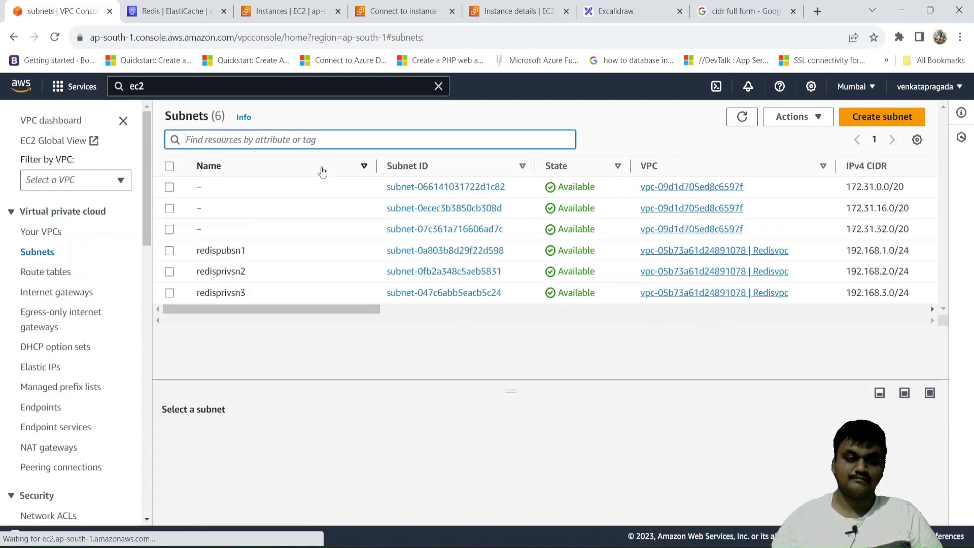
{"action": "left_click", "coordinate": [742, 121]}
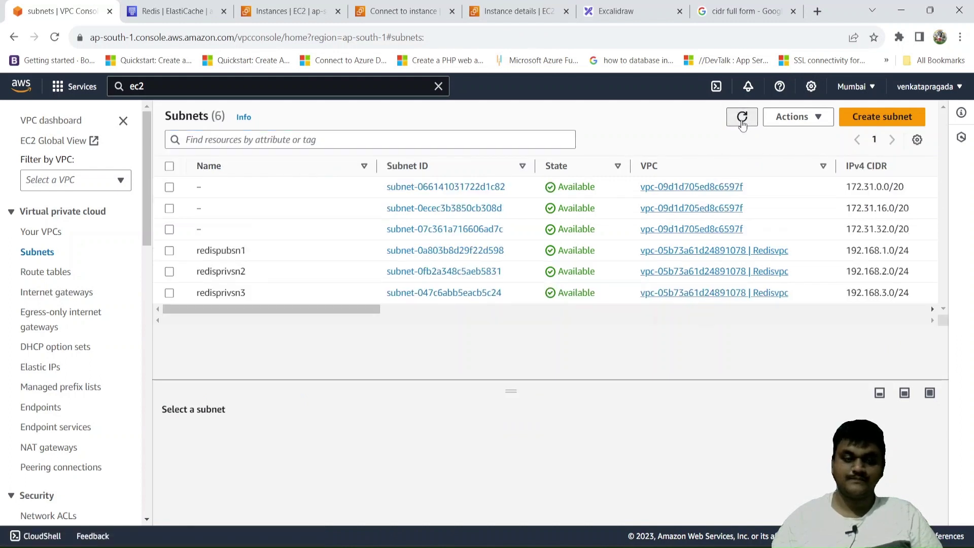
{"action": "left_click", "coordinate": [743, 125]}
{"action": "left_click", "coordinate": [742, 125]}
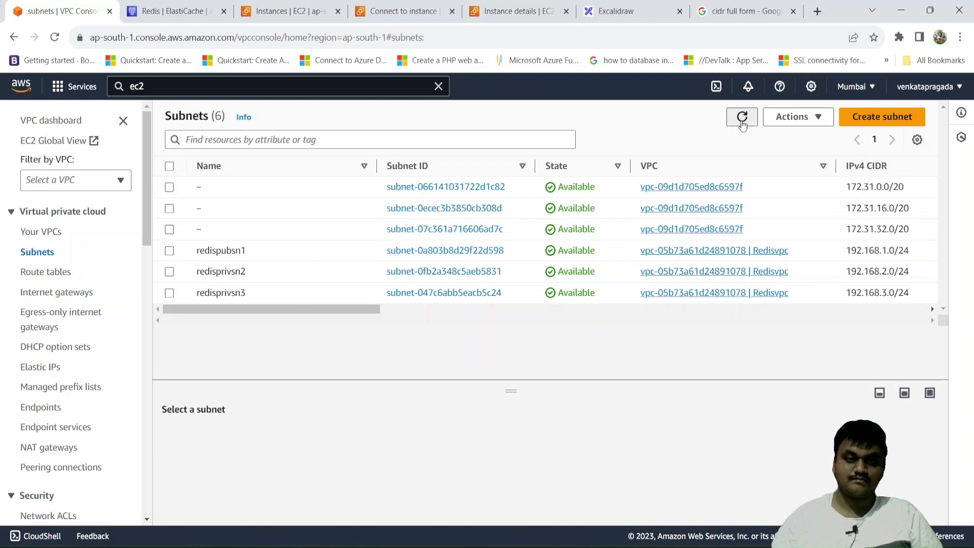
Check the VPC, subnet and route table lists for leftover Redisvpc resources, refreshing the subnets and route tables.
{"action": "left_click", "coordinate": [32, 233]}
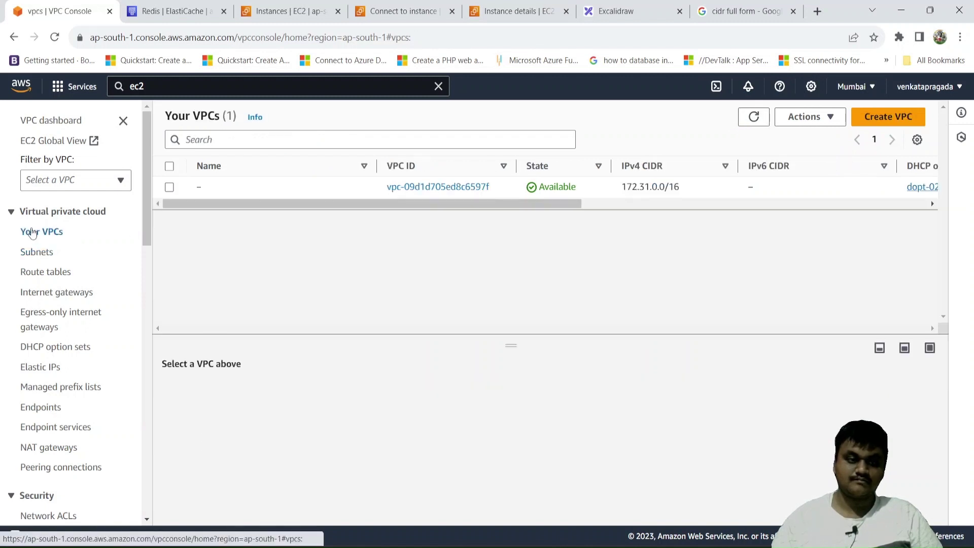
{"action": "left_click", "coordinate": [39, 254]}
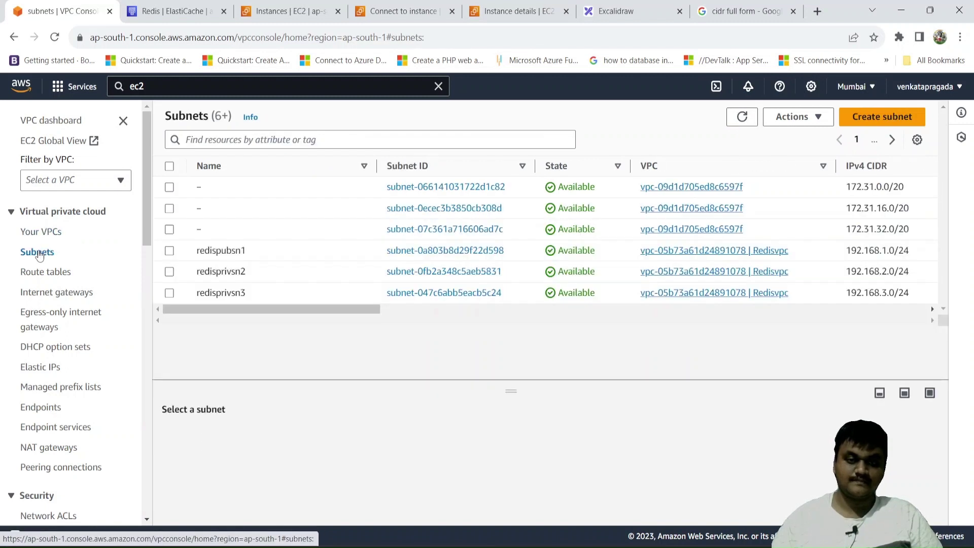
{"action": "left_click", "coordinate": [742, 118]}
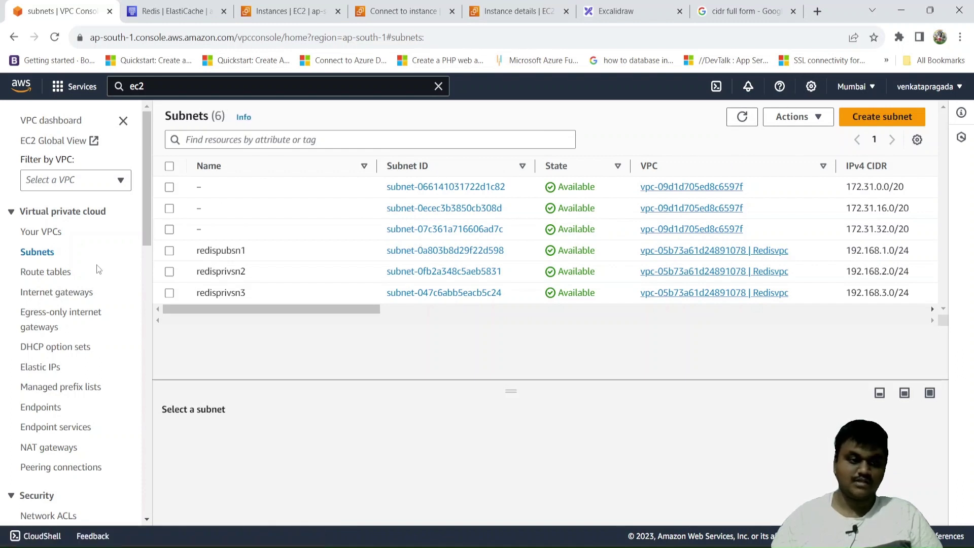
{"action": "left_click", "coordinate": [60, 272]}
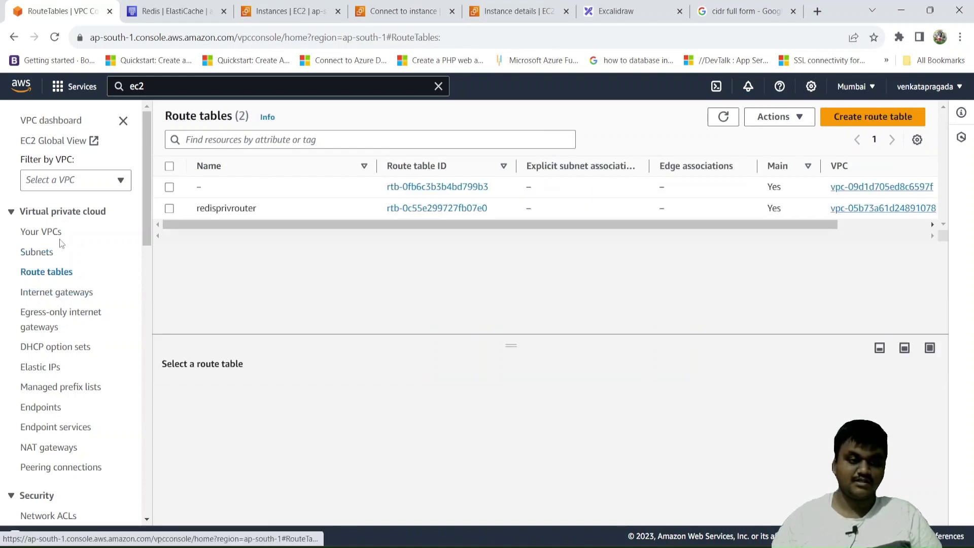
{"action": "left_click", "coordinate": [37, 253]}
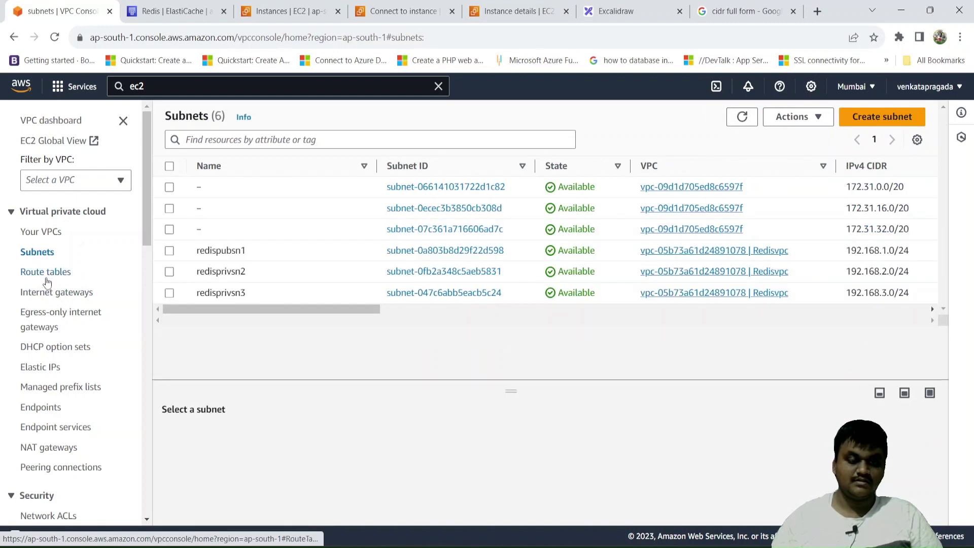
{"action": "left_click", "coordinate": [46, 272]}
{"action": "left_click", "coordinate": [723, 119]}
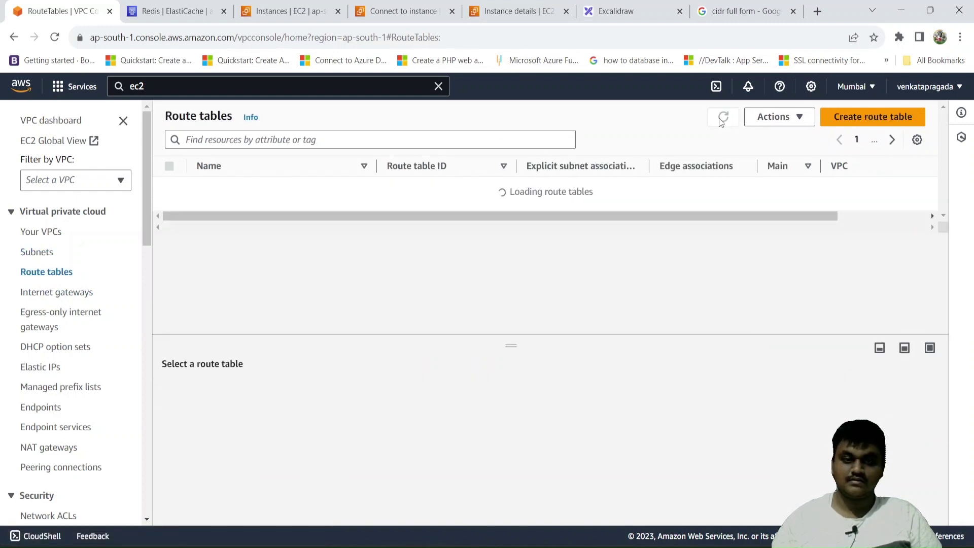
Reload the subnets page with the console search cleared to recheck for Redisvpc subnets, and view the internet gateways list.
{"action": "left_click", "coordinate": [41, 257]}
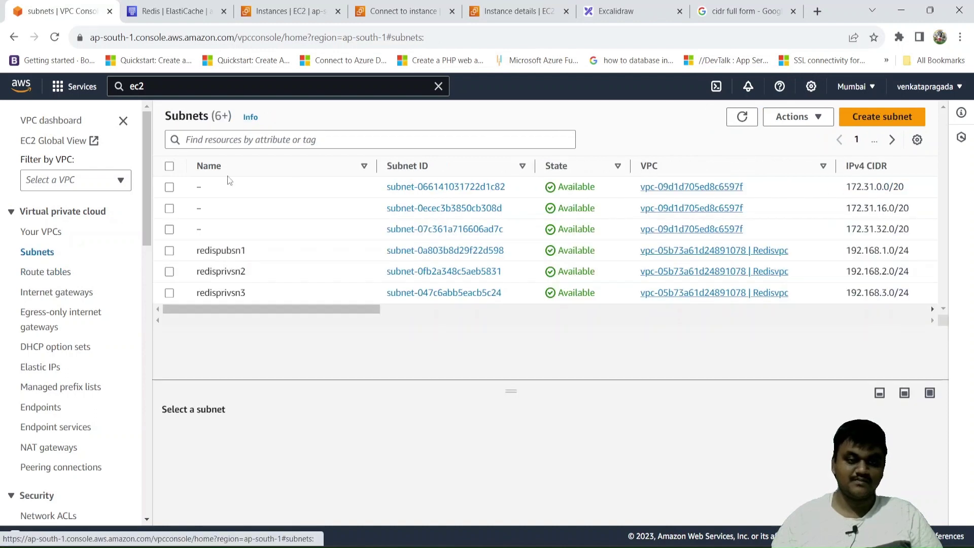
{"action": "left_click", "coordinate": [738, 124]}
{"action": "left_click", "coordinate": [737, 124]}
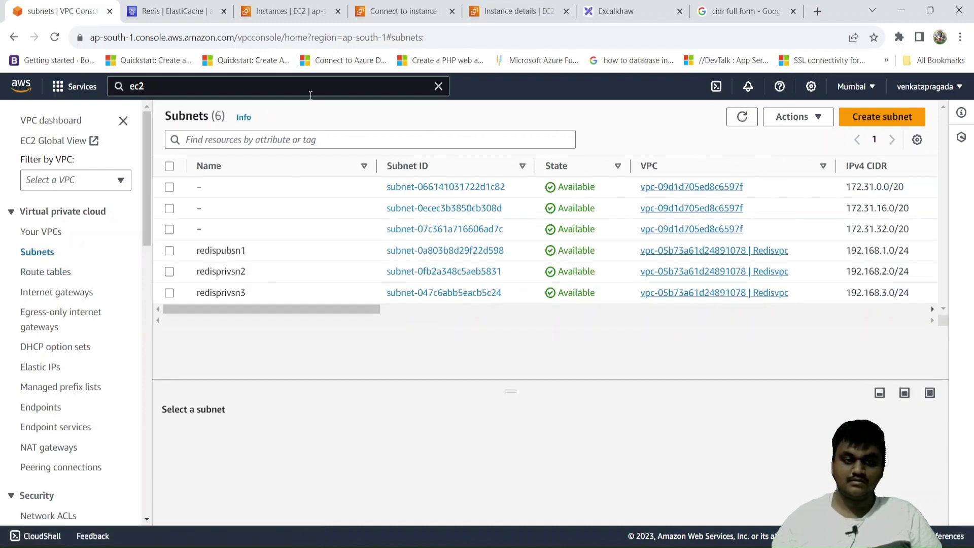
{"action": "left_click", "coordinate": [436, 88]}
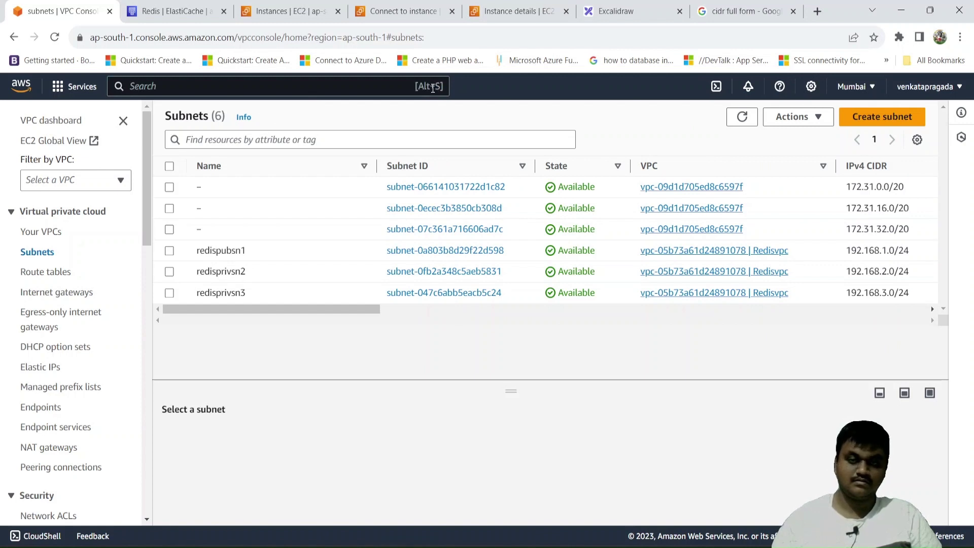
{"action": "left_click", "coordinate": [54, 37]}
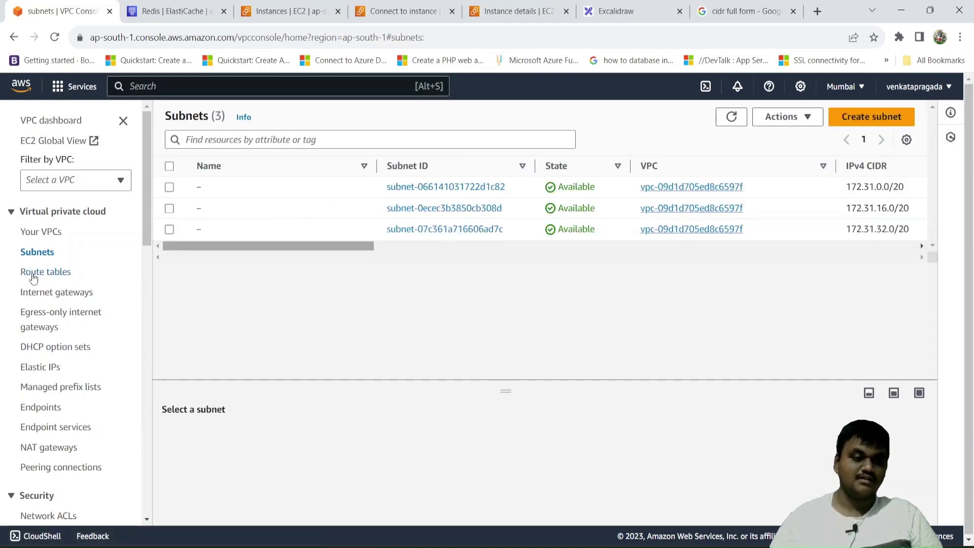
{"action": "left_click", "coordinate": [59, 294]}
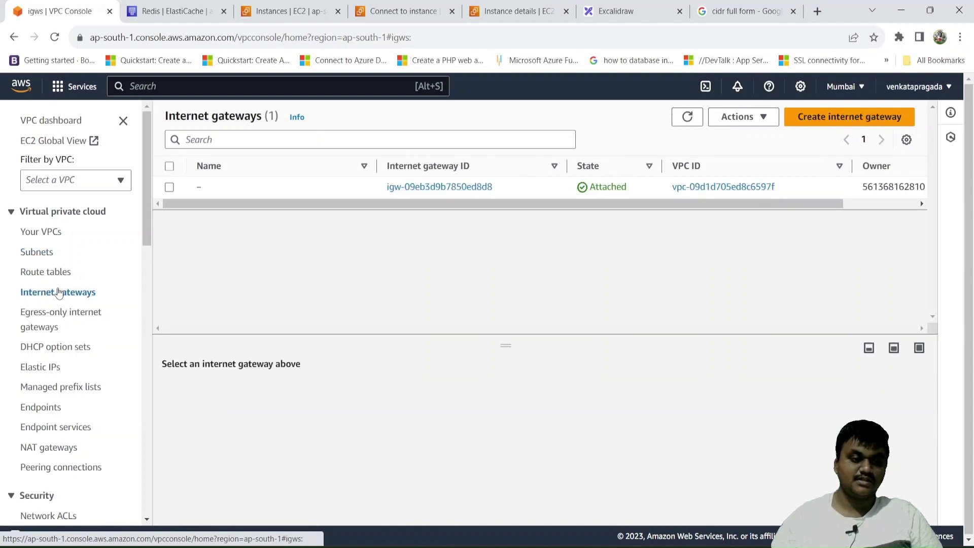
Check the VPC console's security groups list for leftover Redisvpc groups, and refresh the list.
{"action": "scroll", "coordinate": [93, 457], "scroll_direction": "down", "scroll_amount": 3}
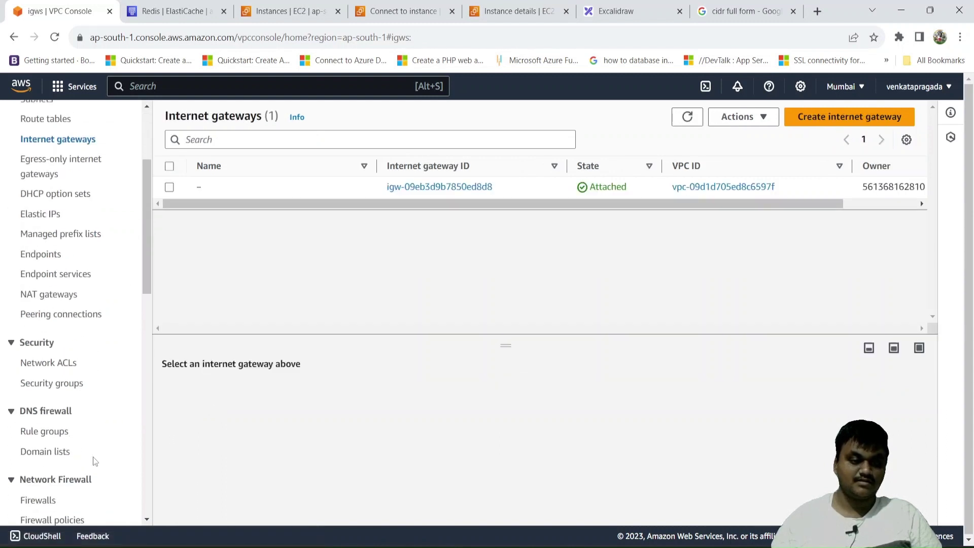
{"action": "left_click", "coordinate": [47, 385]}
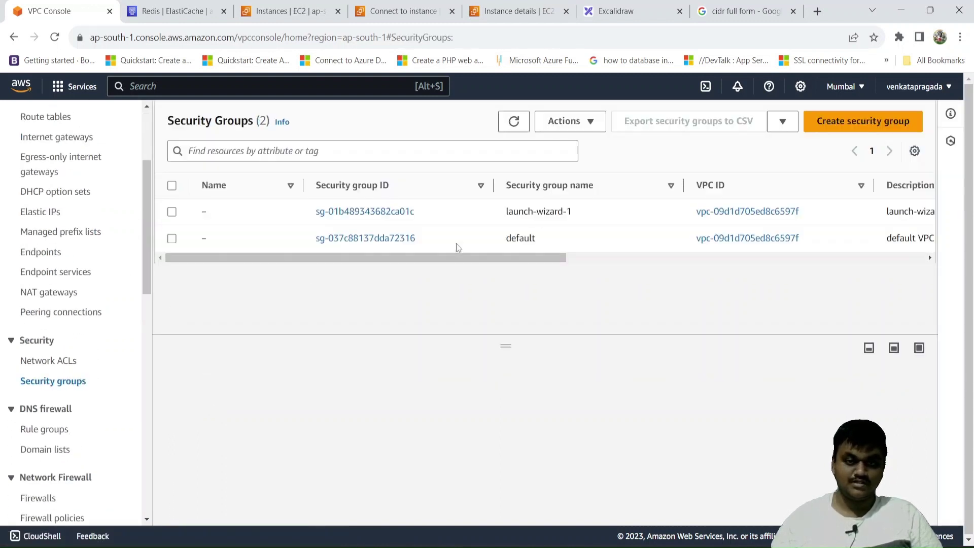
{"action": "left_click", "coordinate": [514, 121]}
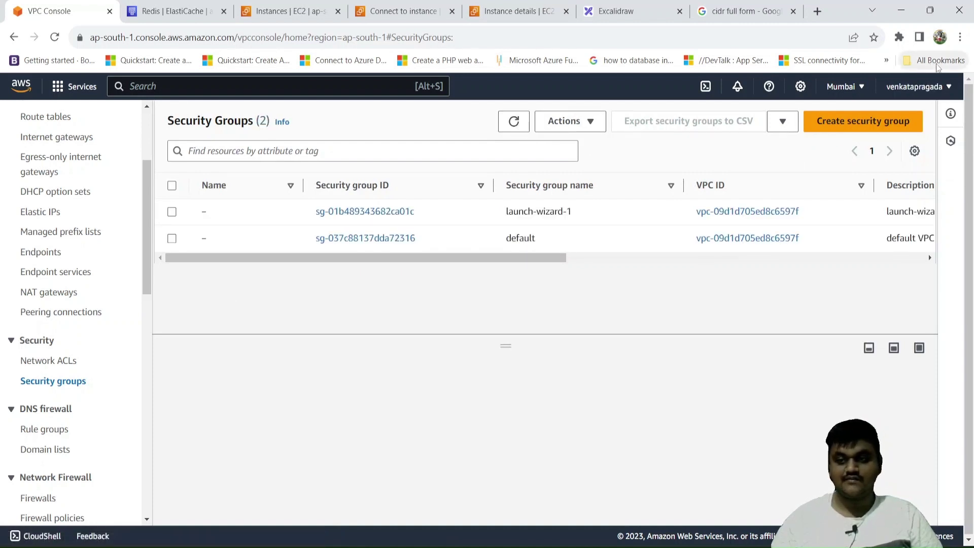
Sign out of the AWS account and minimize the browser window to show the desktop.
{"action": "left_click", "coordinate": [938, 86]}
{"action": "left_click", "coordinate": [911, 301]}
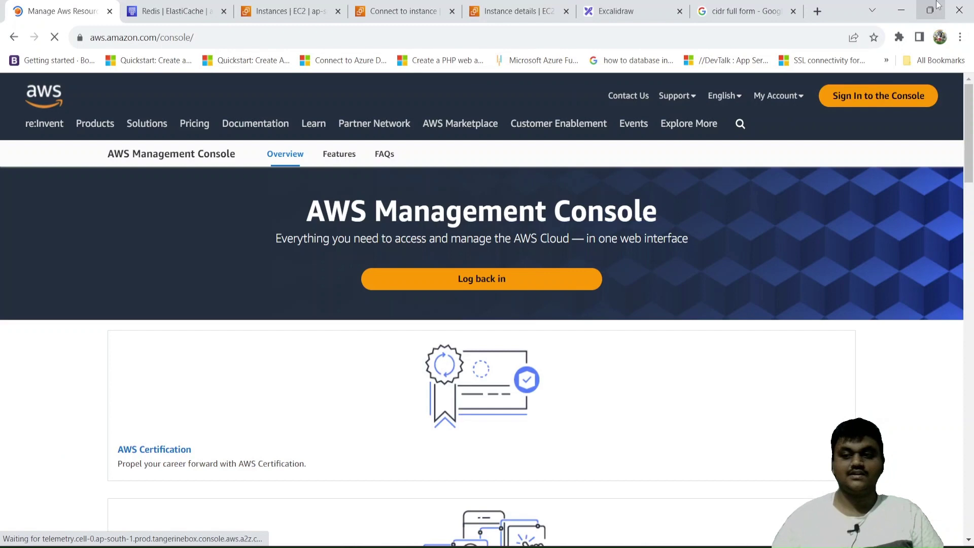
{"action": "left_click", "coordinate": [912, 6]}
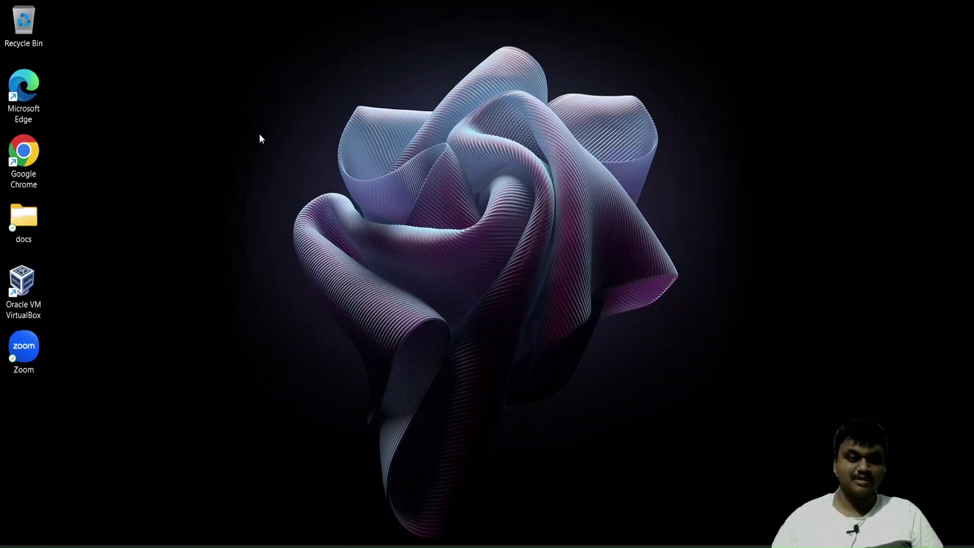
Switch back to the Chrome window and review the AWS Elastic Cache setup notes on the Excalidraw whiteboard.
{"action": "left_click", "coordinate": [614, 546]}
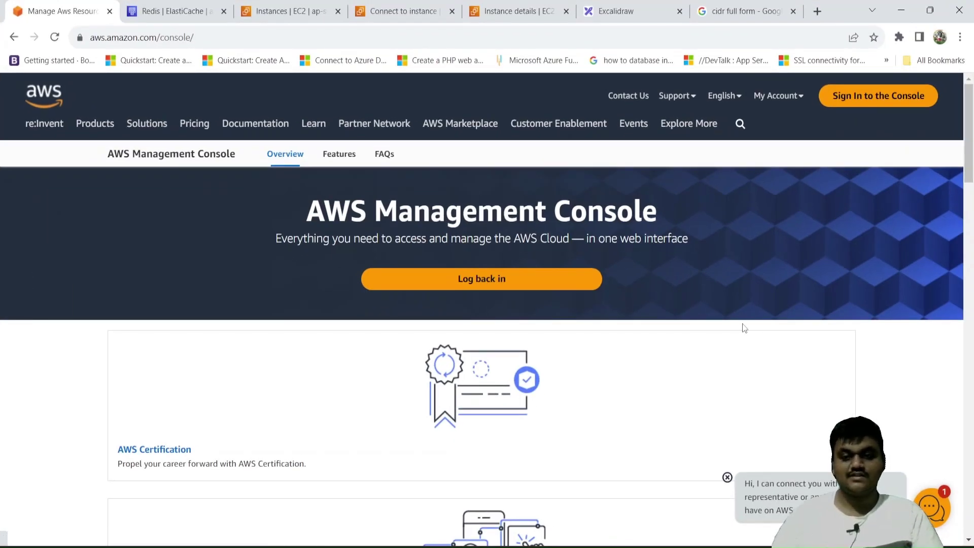
{"action": "left_click", "coordinate": [617, 6]}
{"action": "scroll", "coordinate": [554, 270], "scroll_direction": "down", "scroll_amount": 2}
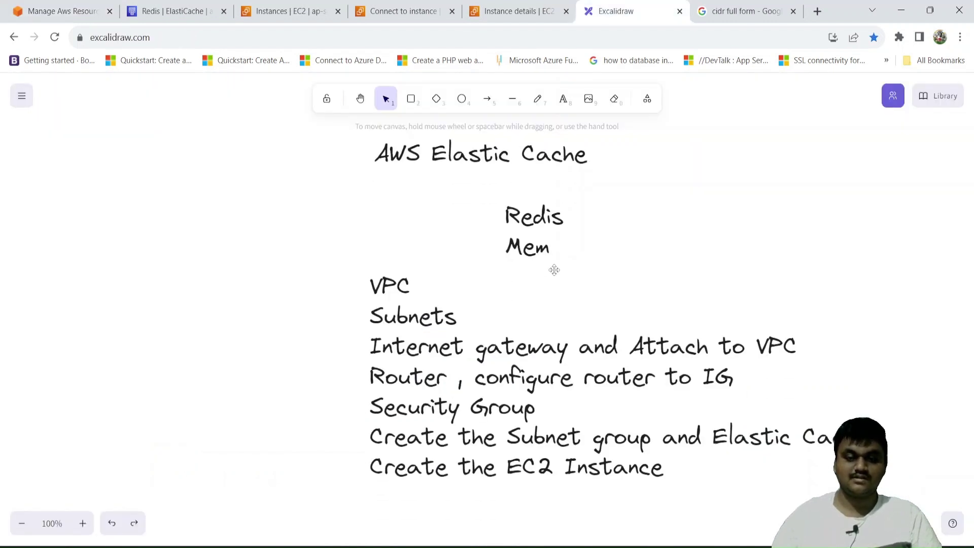